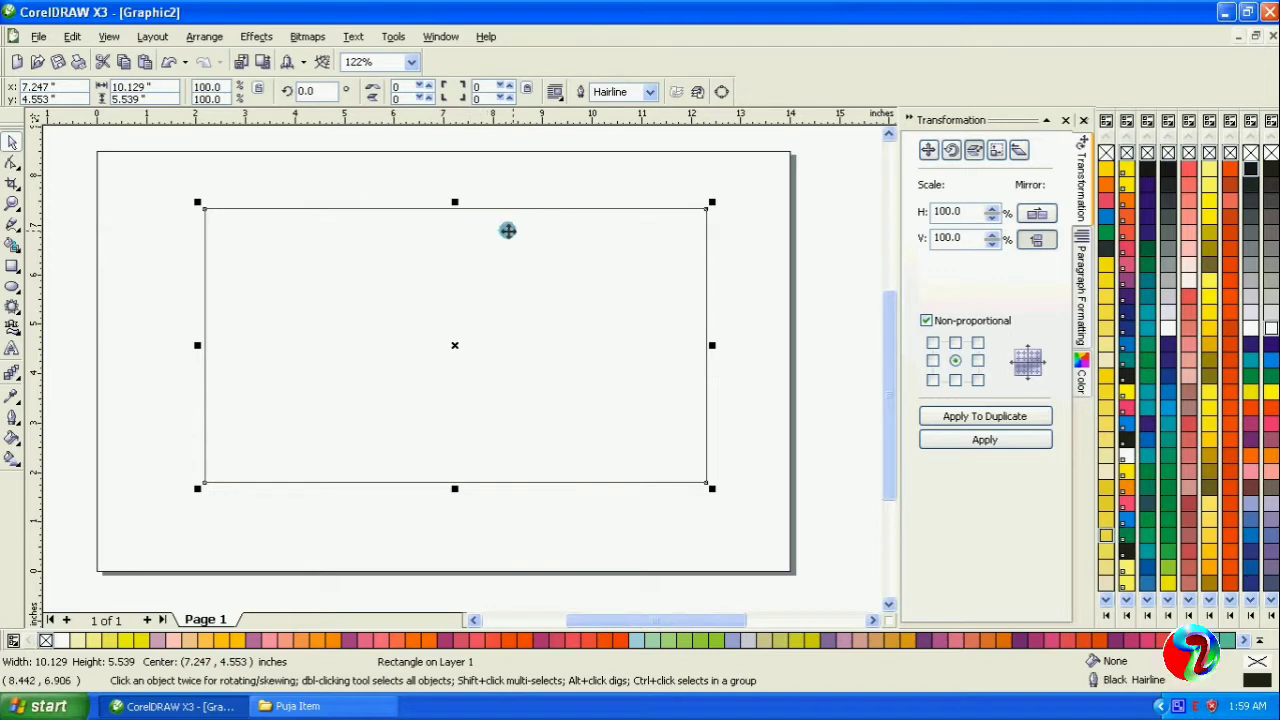
# Step: Resize the rectangle to 10.5 inches wide by 5.0 inches high and reposition it near the middle of the page
pyautogui.moveTo(623, 266); pyautogui.dragTo(630, 274)
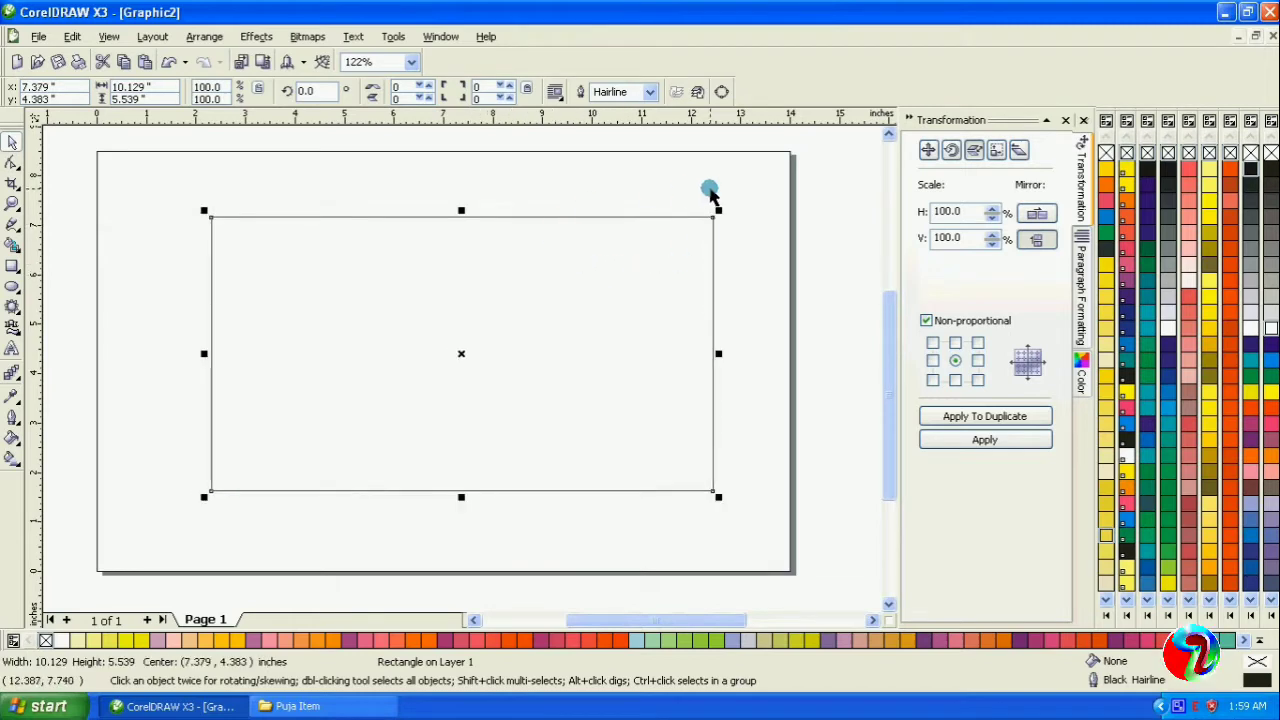
pyautogui.click(996, 152)
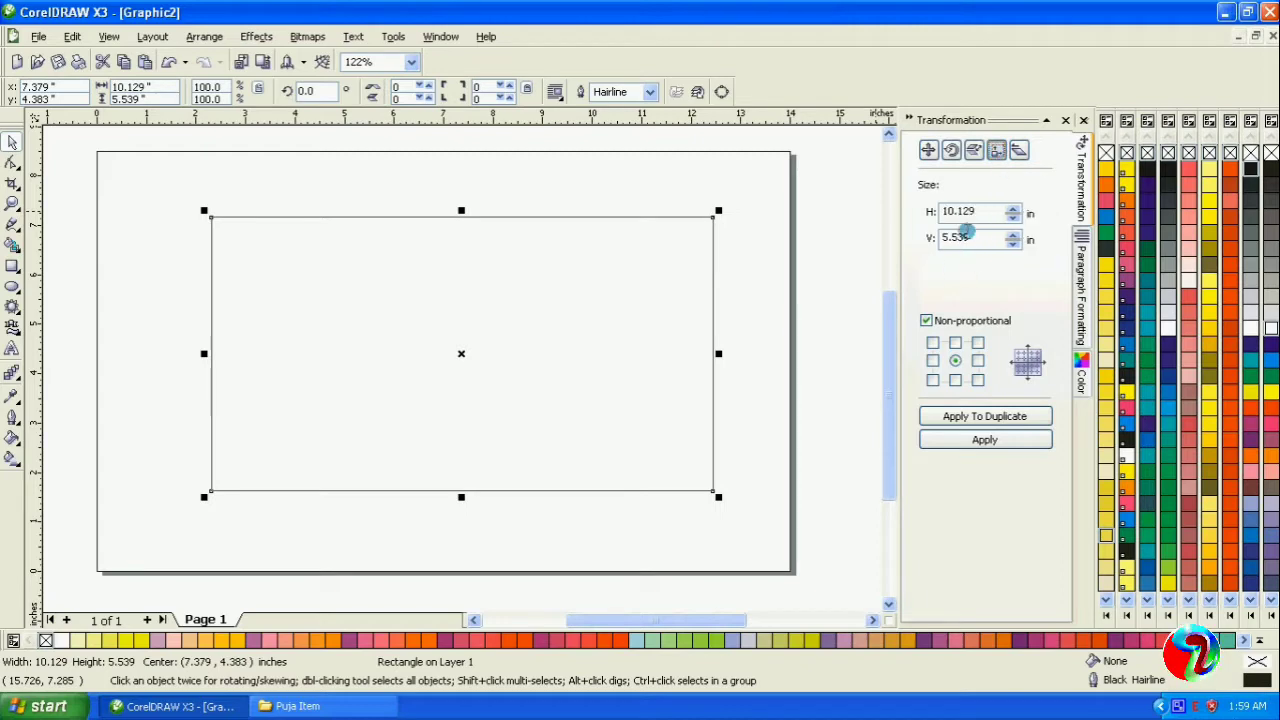
pyautogui.moveTo(978, 212); pyautogui.dragTo(903, 247)
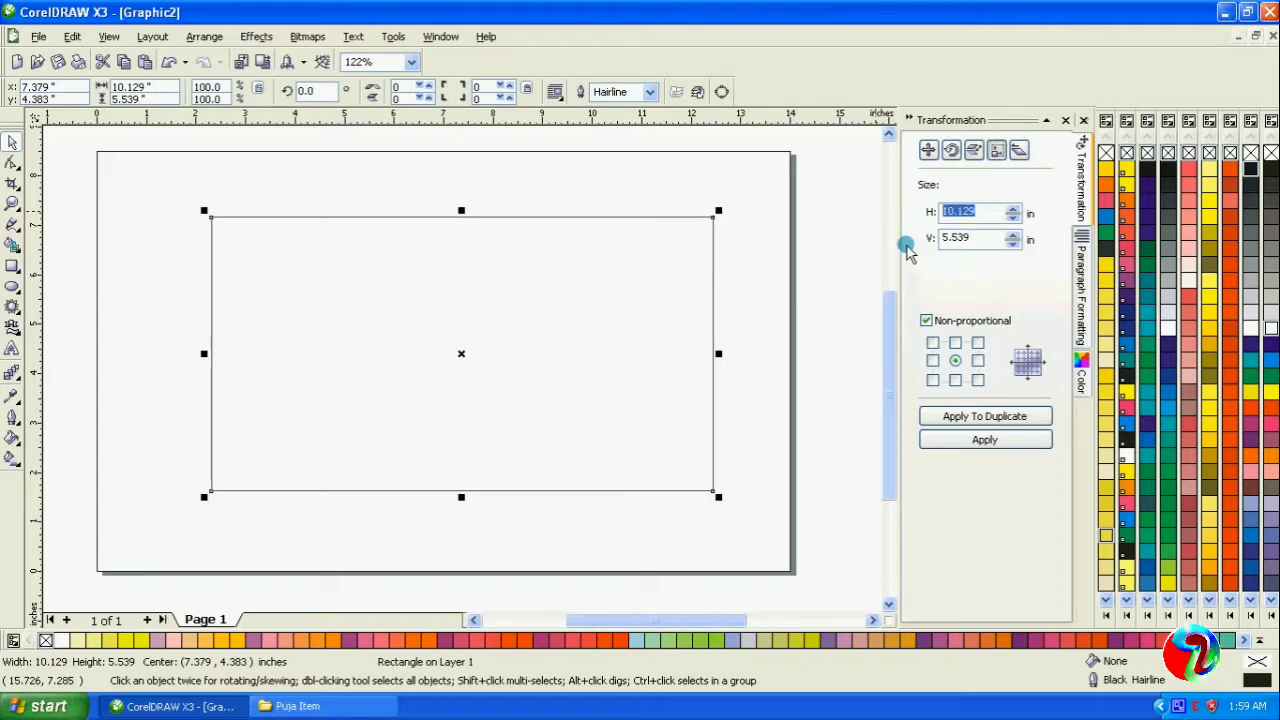
pyautogui.press('Return')
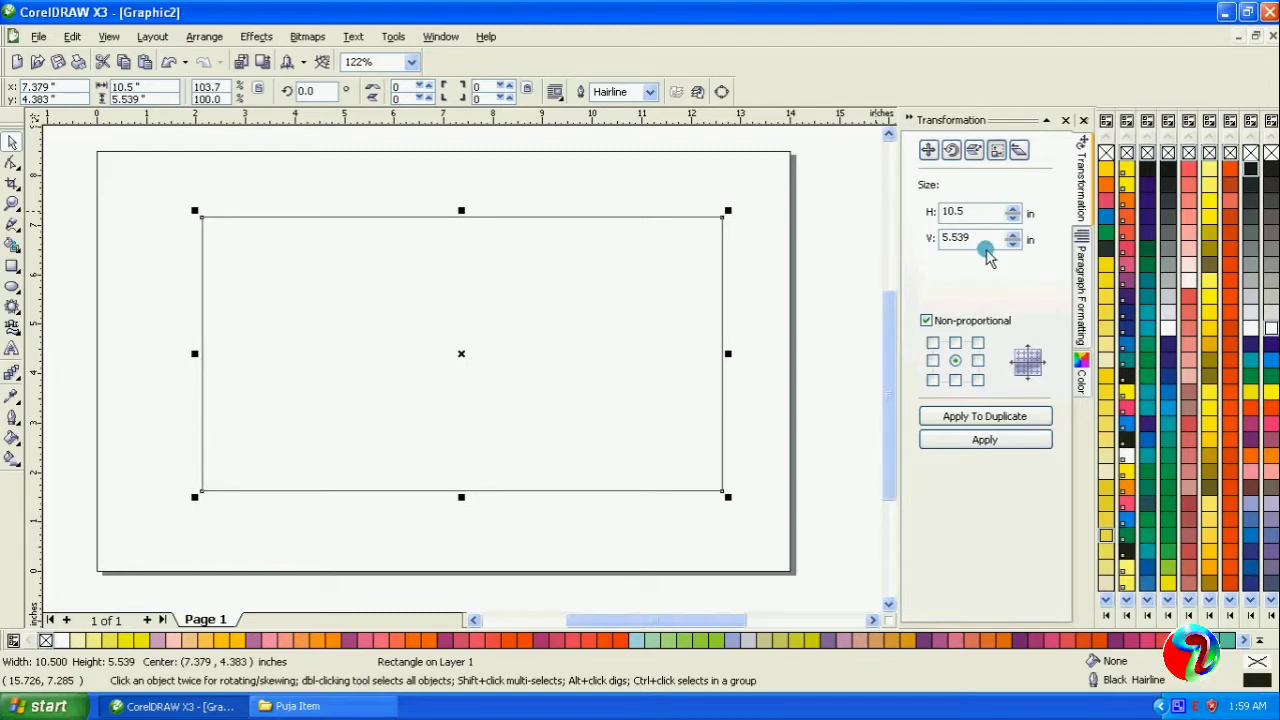
pyautogui.moveTo(985, 236); pyautogui.dragTo(922, 257)
pyautogui.press('Return')
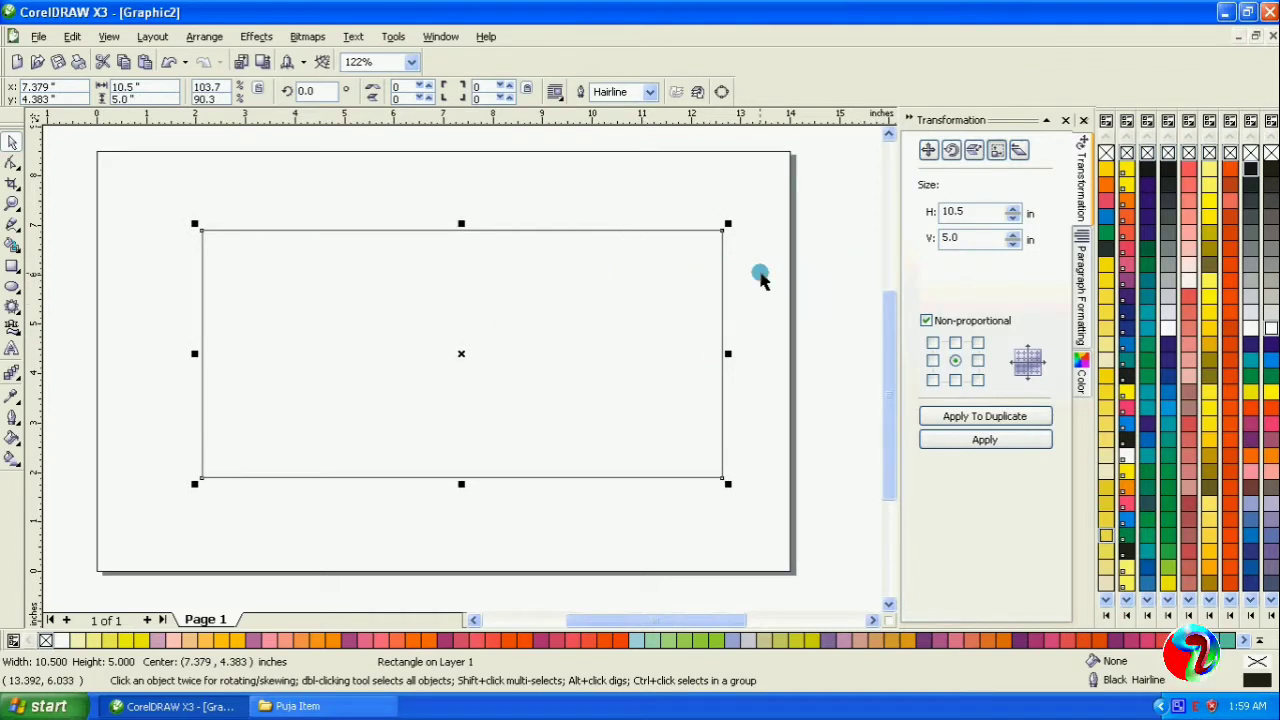
pyautogui.moveTo(403, 346); pyautogui.dragTo(378, 346)
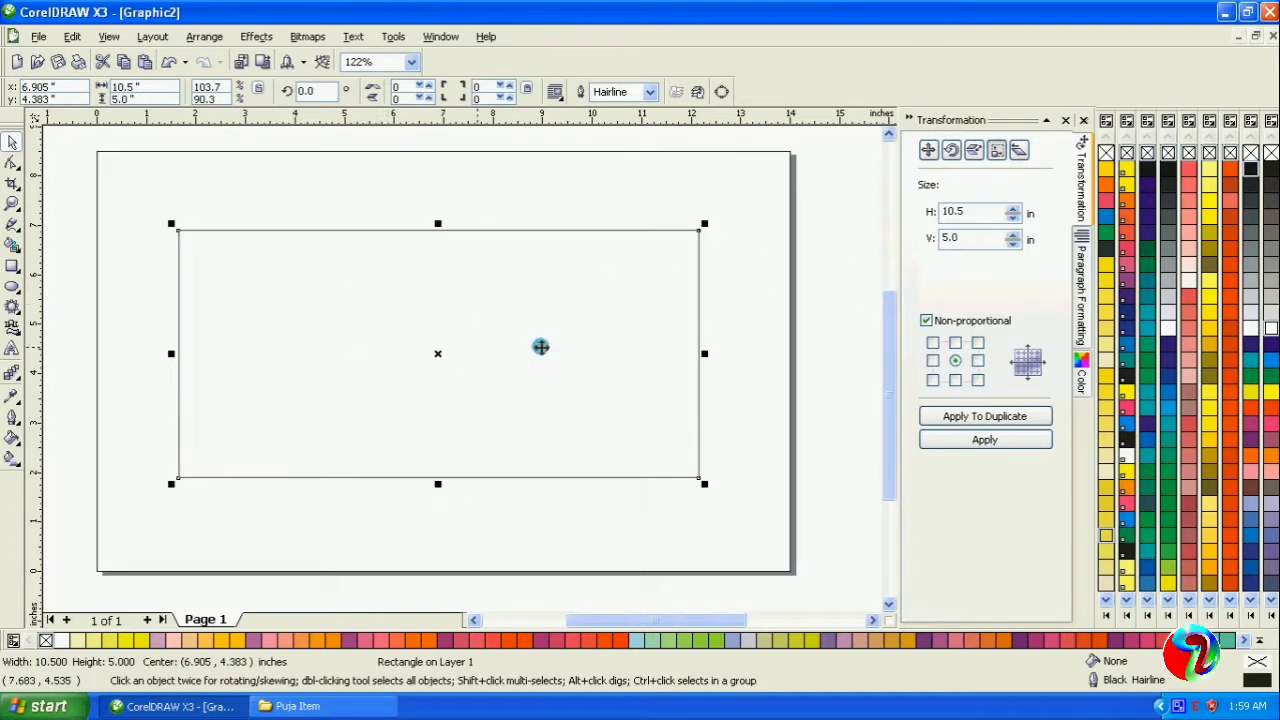
# Step: Place guidelines exactly along the rectangle's top and left edges
pyautogui.click(12, 203)
pyautogui.moveTo(171, 220); pyautogui.dragTo(322, 278)
pyautogui.moveTo(338, 120); pyautogui.dragTo(345, 276)
pyautogui.moveTo(85, 357); pyautogui.dragTo(261, 392)
pyautogui.rightClick(261, 392)
pyautogui.hotkey('shift', 'F4')
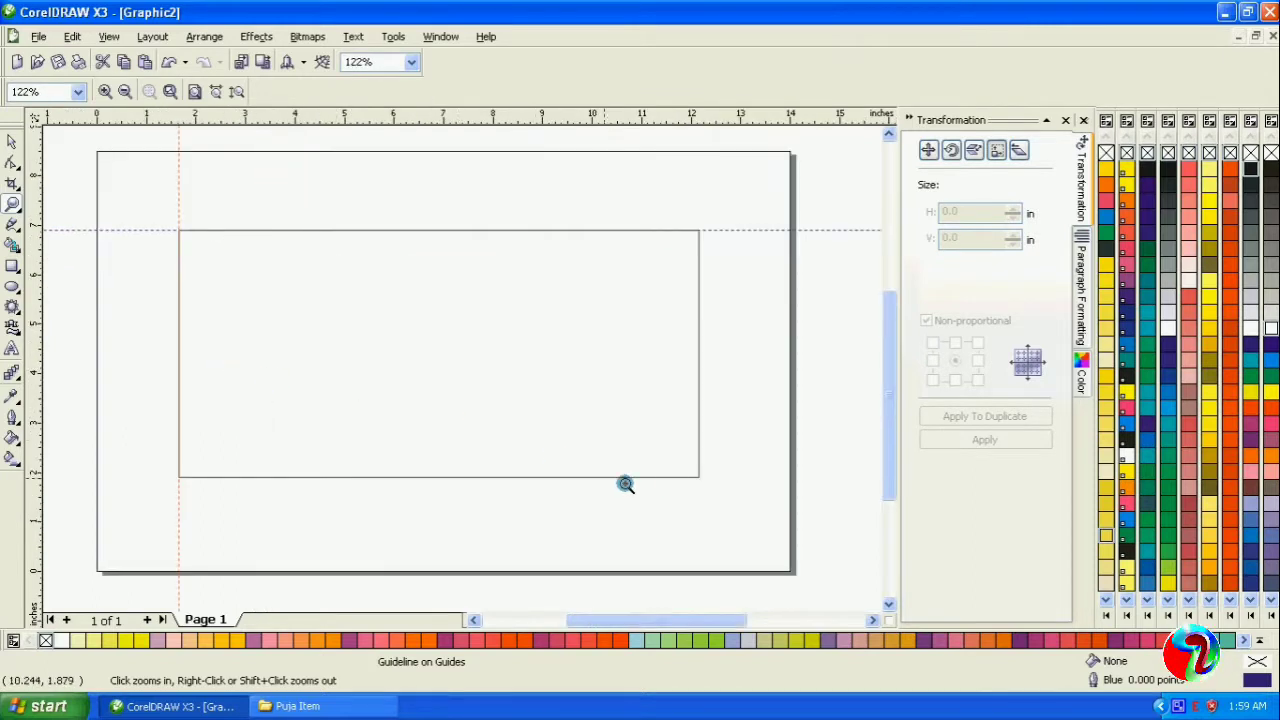
# Step: Place guidelines exactly along the rectangle's bottom and right edges at its lower-right corner
pyautogui.click(697, 477)
pyautogui.hotkey('shift', 'F4')
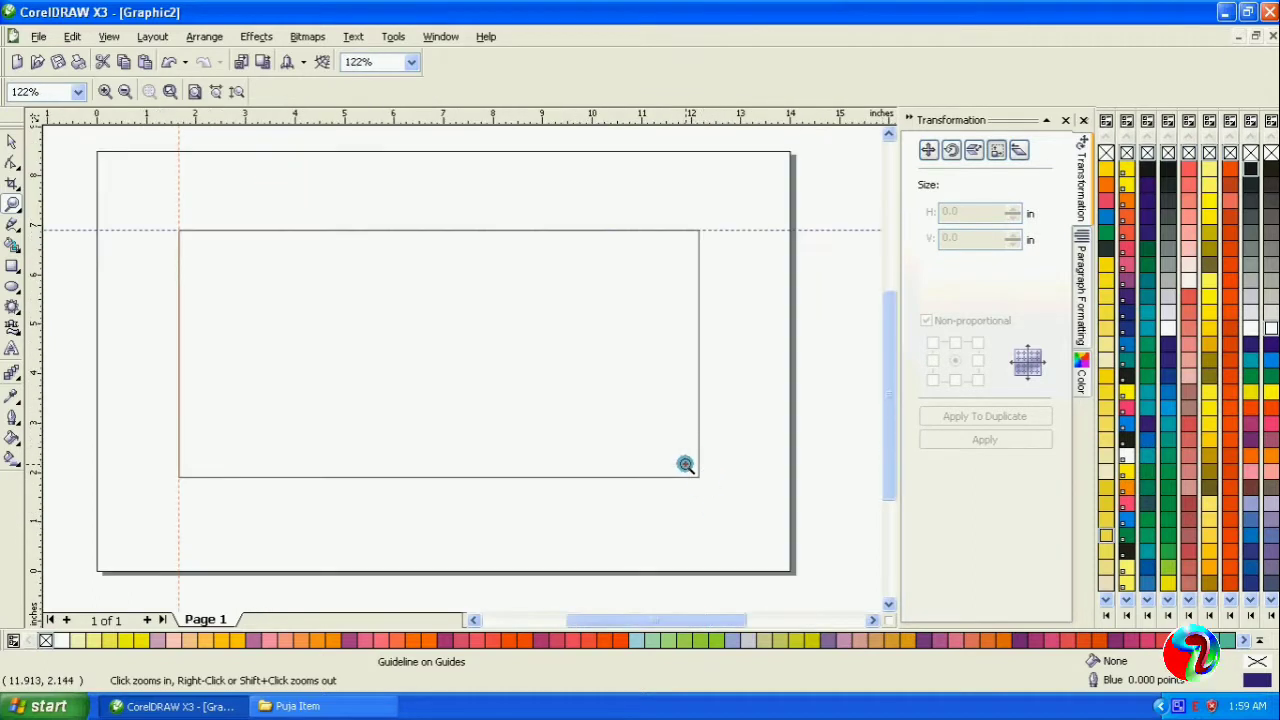
pyautogui.click(685, 464)
pyautogui.click(491, 377)
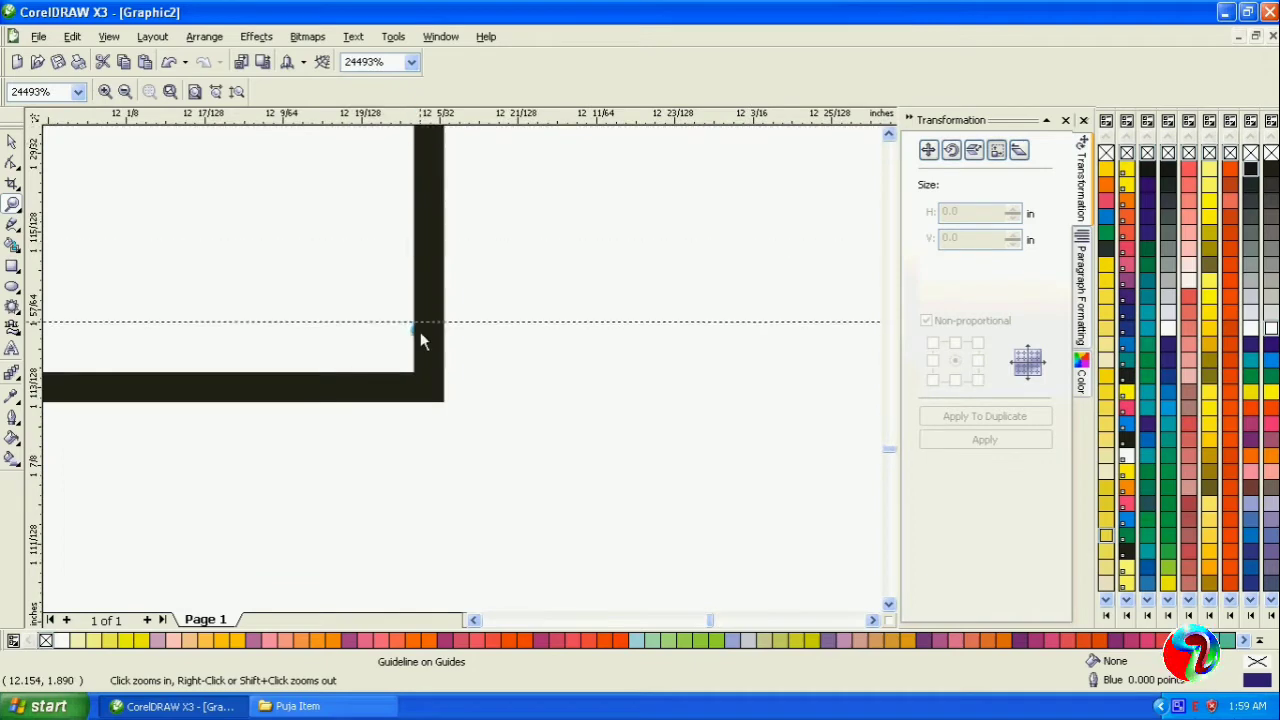
pyautogui.moveTo(420, 340); pyautogui.dragTo(423, 404)
pyautogui.moveTo(35, 285); pyautogui.dragTo(427, 343)
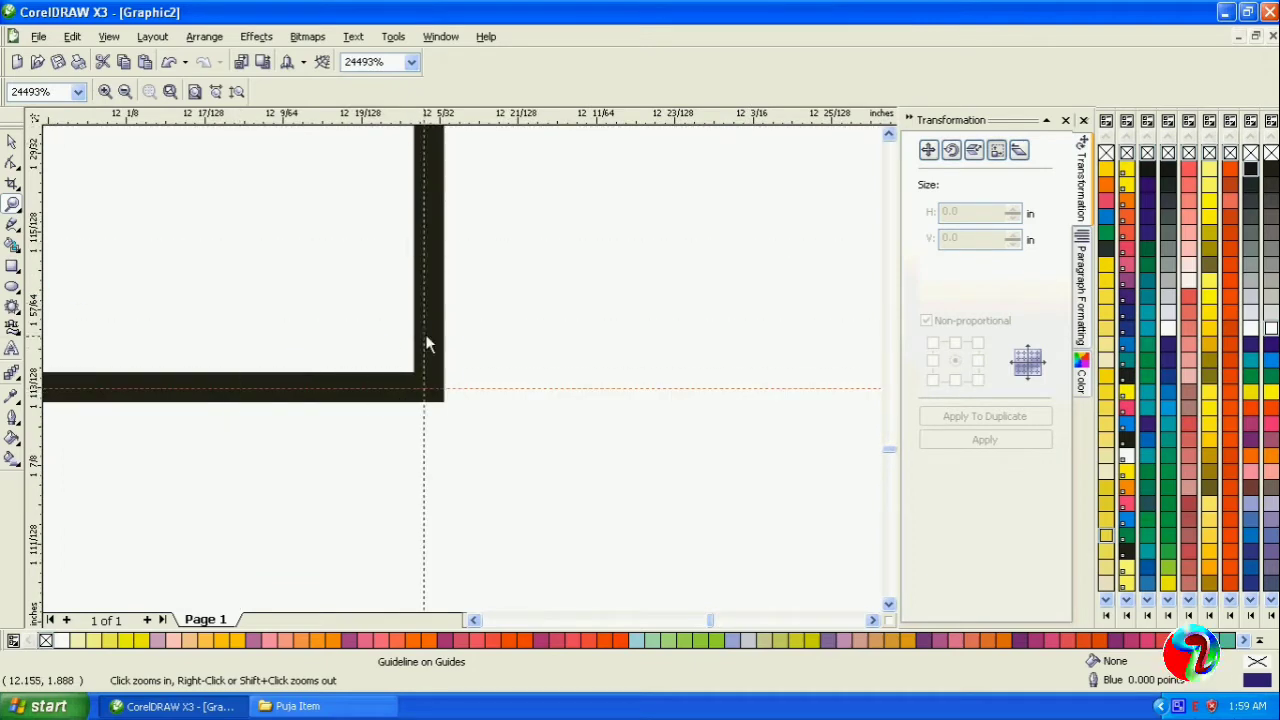
pyautogui.click(432, 338)
pyautogui.rightClick(424, 329)
pyautogui.rightClick(418, 328)
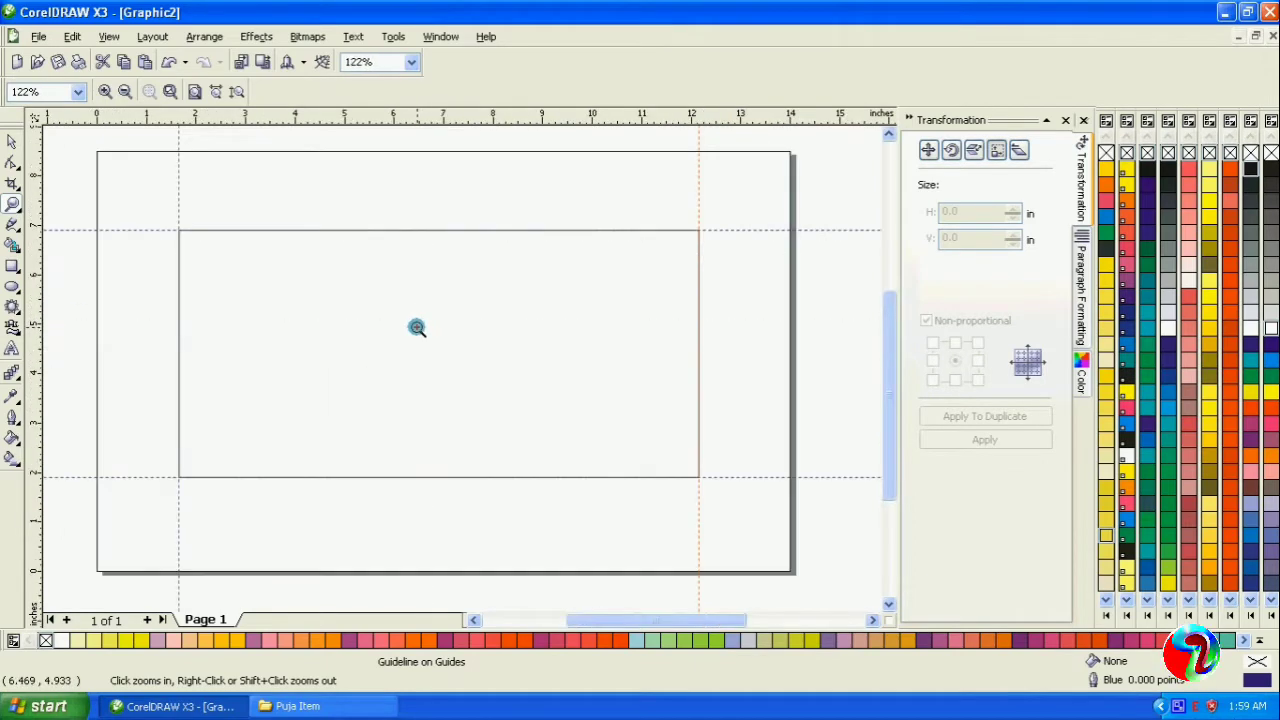
# Step: Set the rectangle's width to 7.5 inches
pyautogui.moveTo(160, 218); pyautogui.dragTo(700, 495)
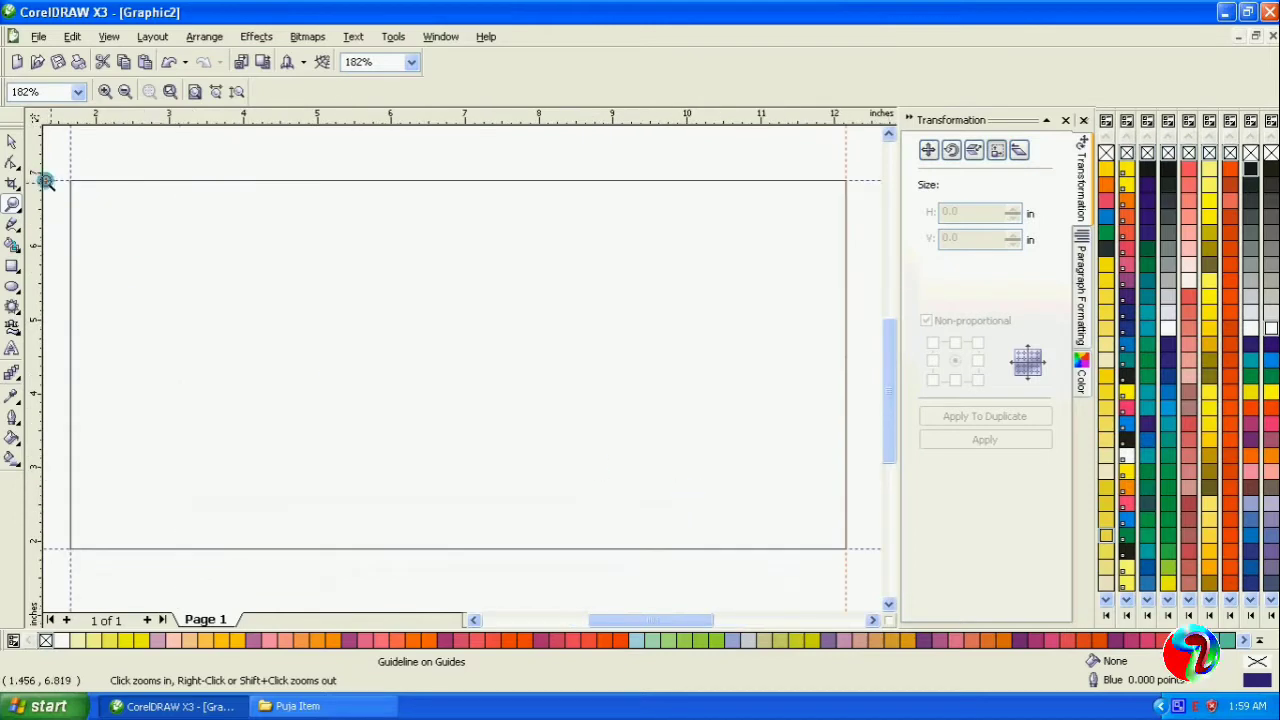
pyautogui.press('space')
pyautogui.click(158, 217)
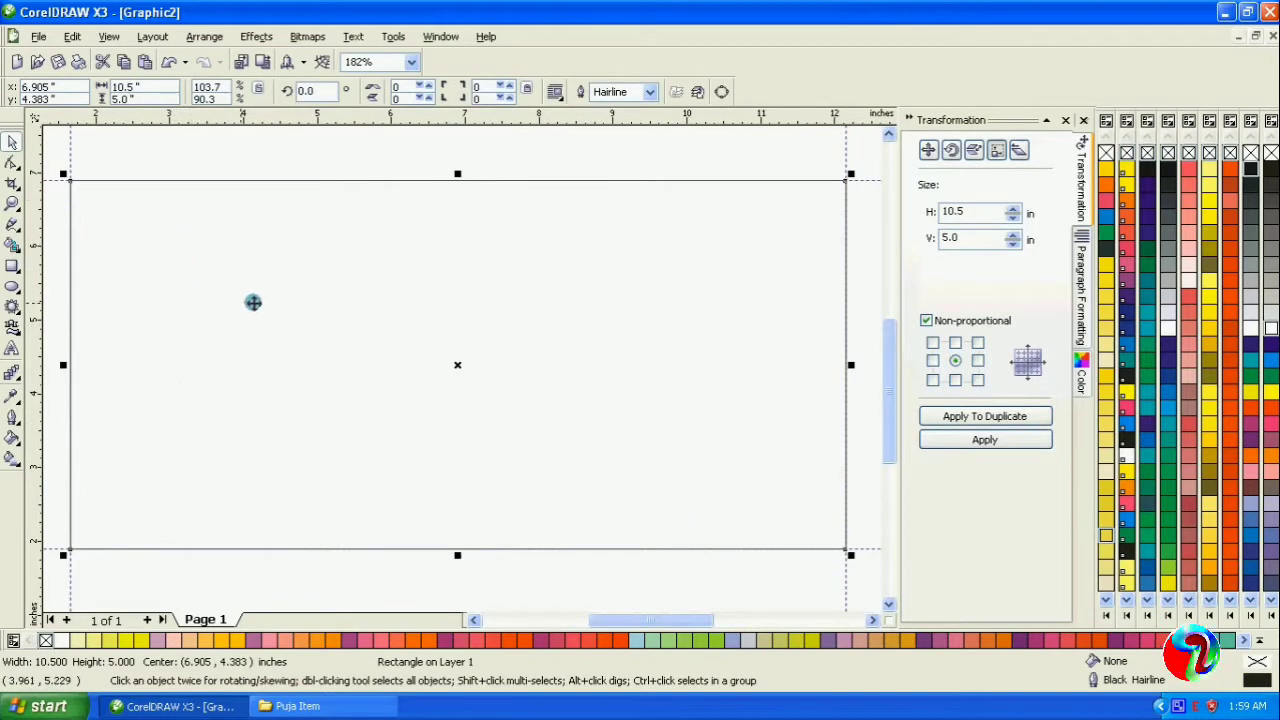
pyautogui.doubleClick(958, 212)
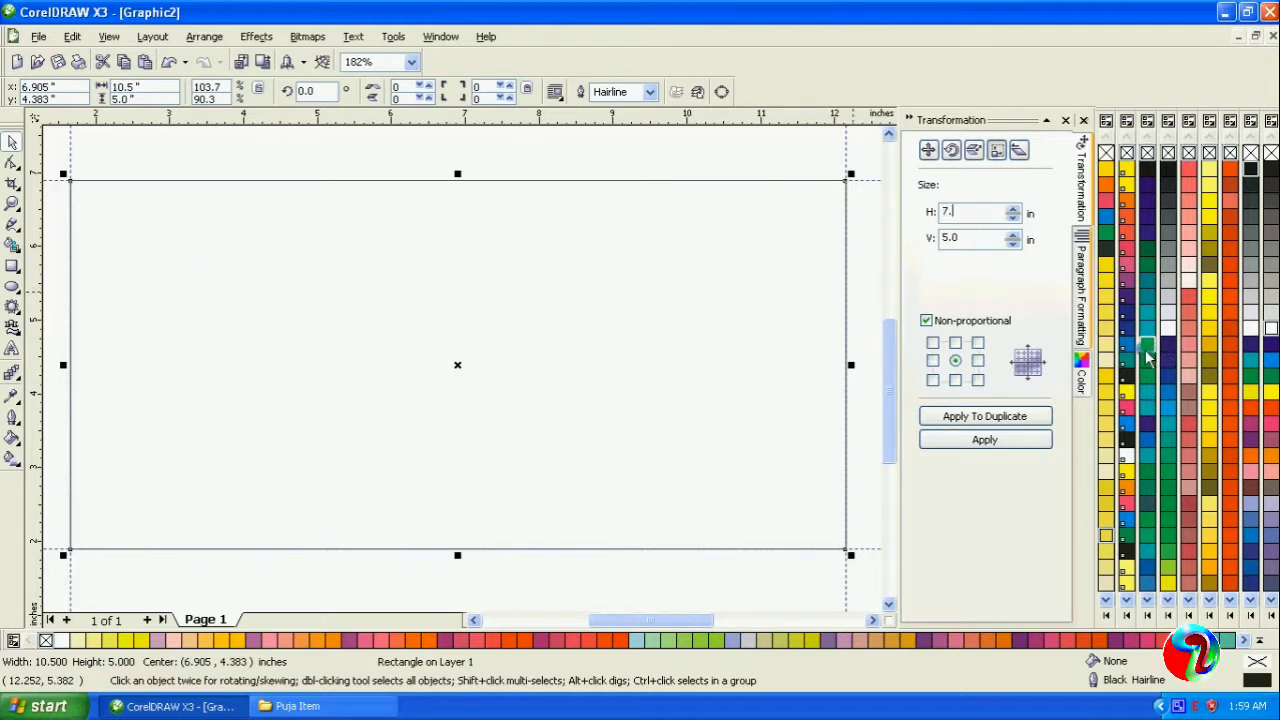
pyautogui.press('Return')
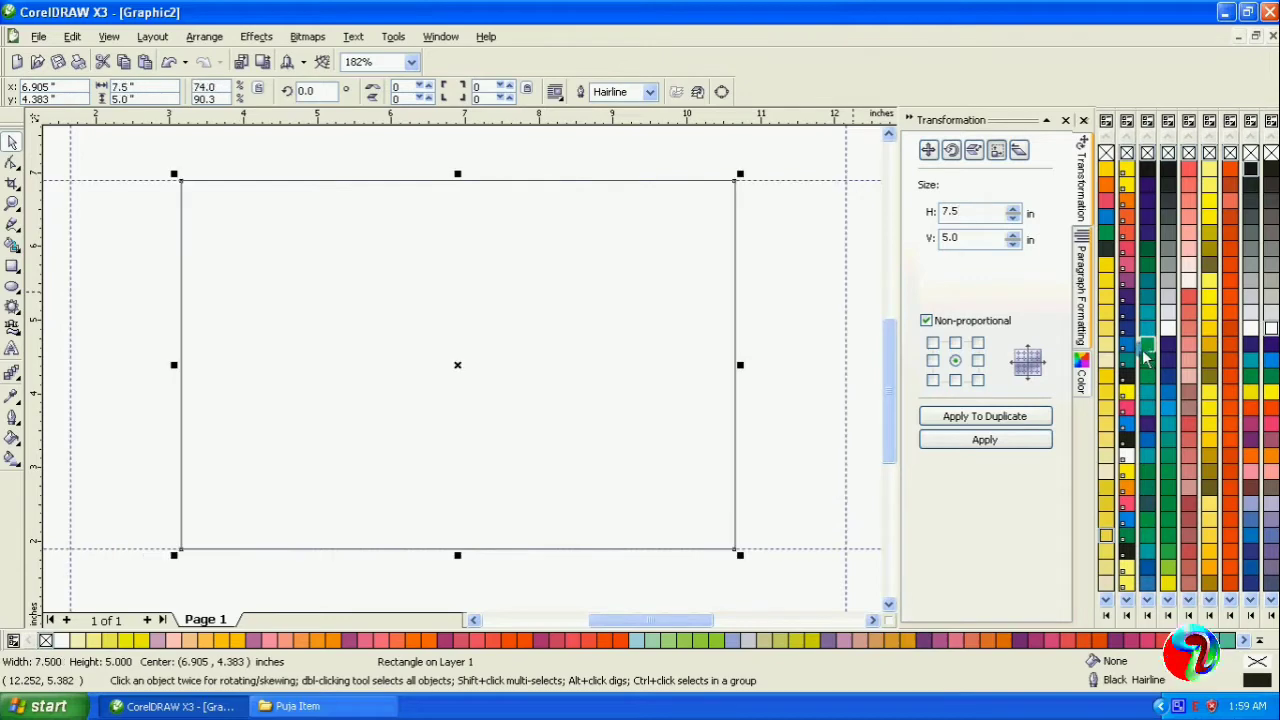
# Step: Turn on Snap to Objects and move the 7.5-inch rectangle against the rightmost vertical guideline
pyautogui.click(109, 36)
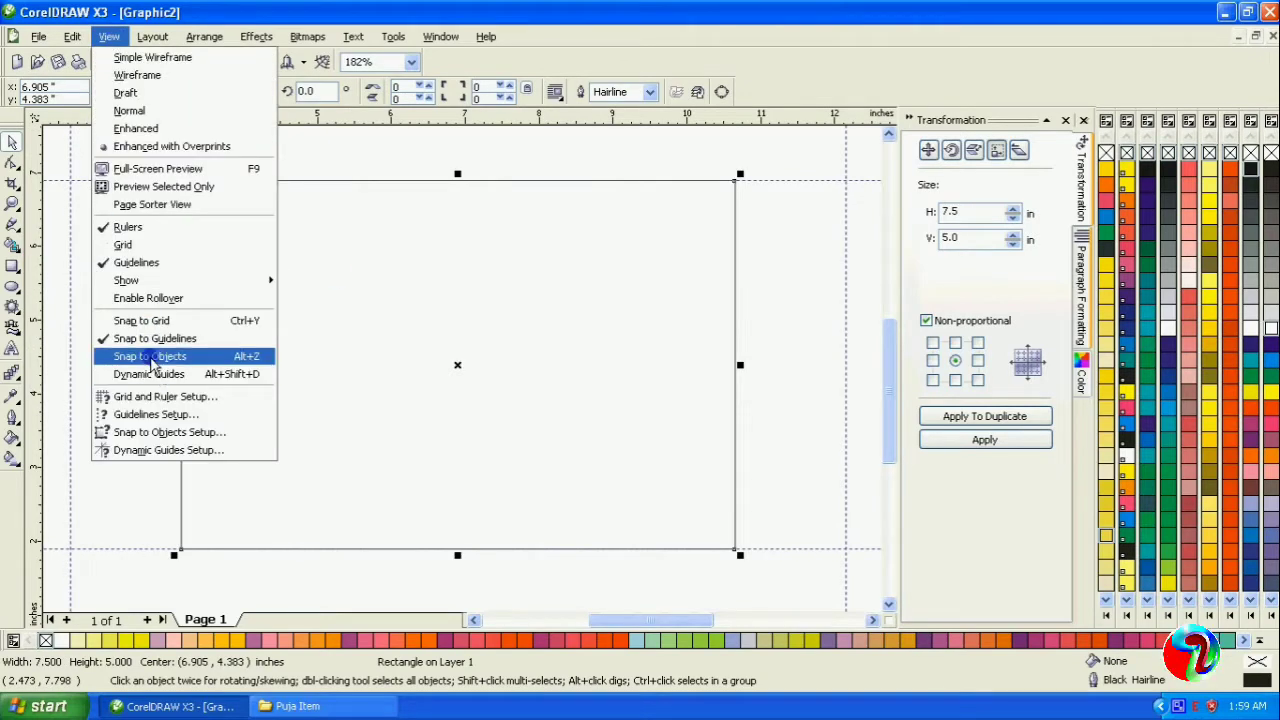
pyautogui.click(152, 362)
pyautogui.moveTo(430, 314); pyautogui.dragTo(542, 314)
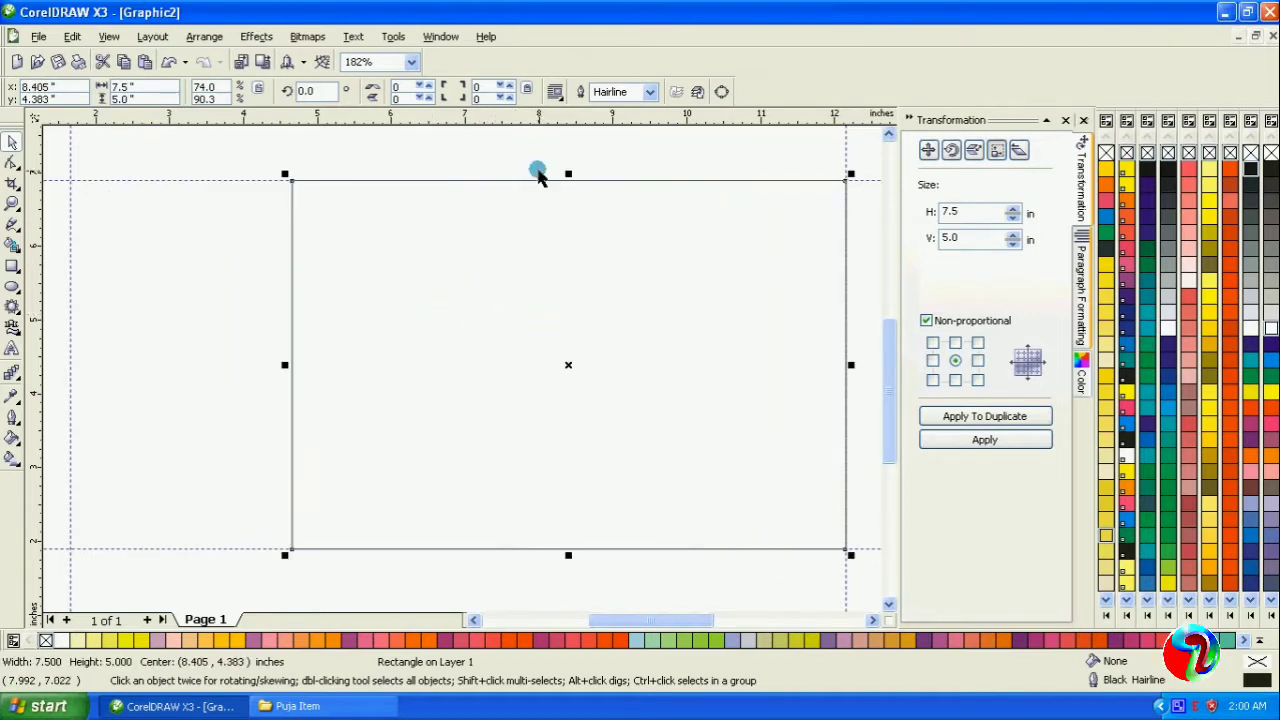
pyautogui.click(537, 175)
pyautogui.click(495, 340)
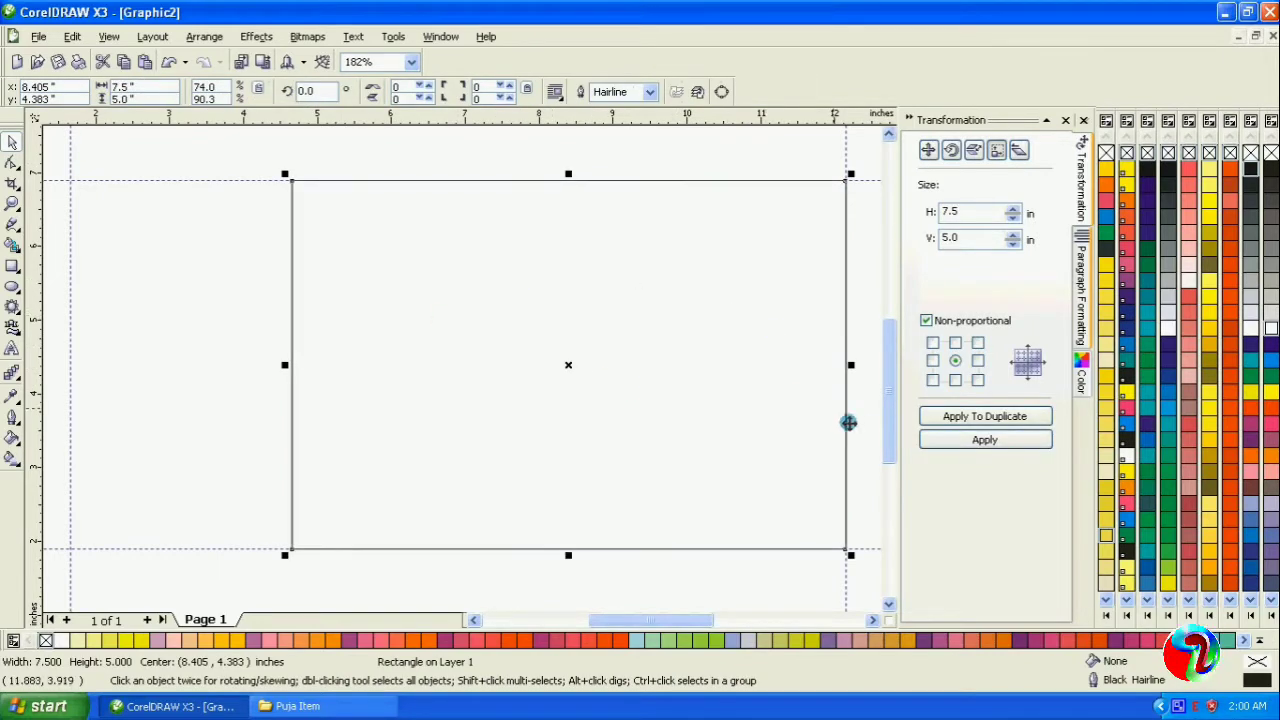
# Step: Make a mirrored copy of the rectangle that reaches the left guideline, and narrow it to about 2.66 inches to leave a gap
pyautogui.moveTo(850, 365); pyautogui.dragTo(77, 378)
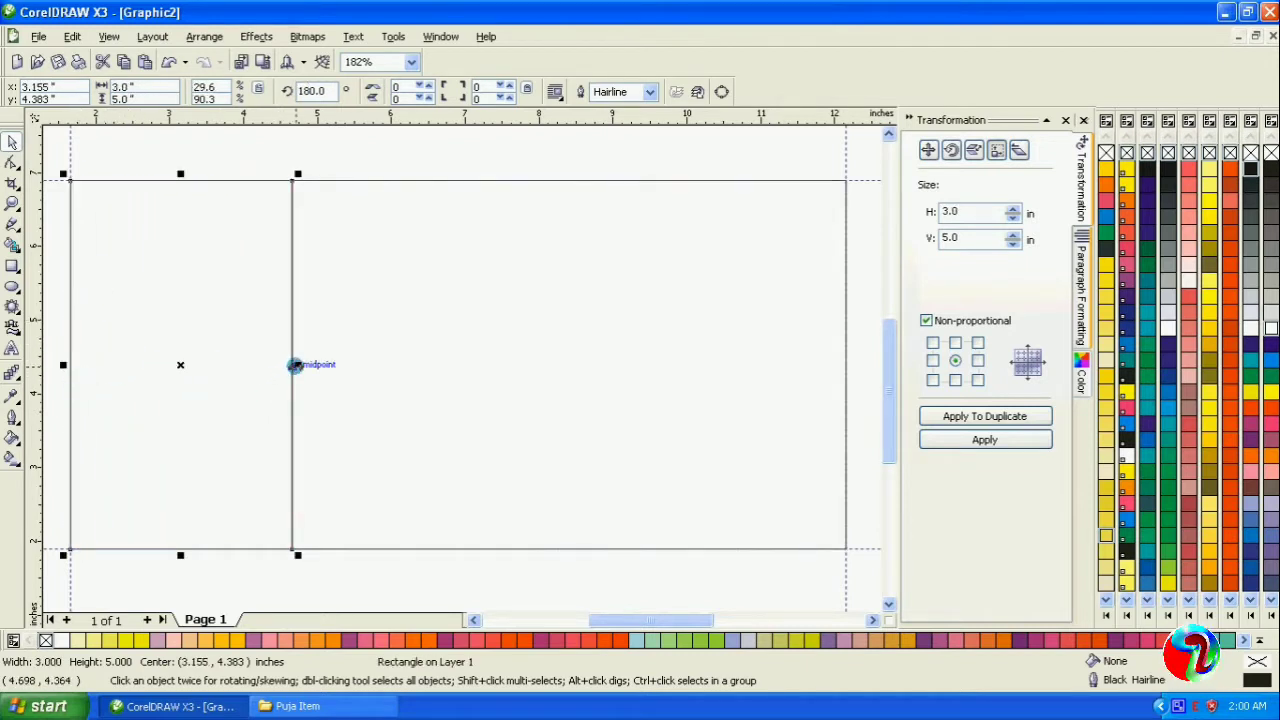
pyautogui.moveTo(295, 365); pyautogui.dragTo(270, 368)
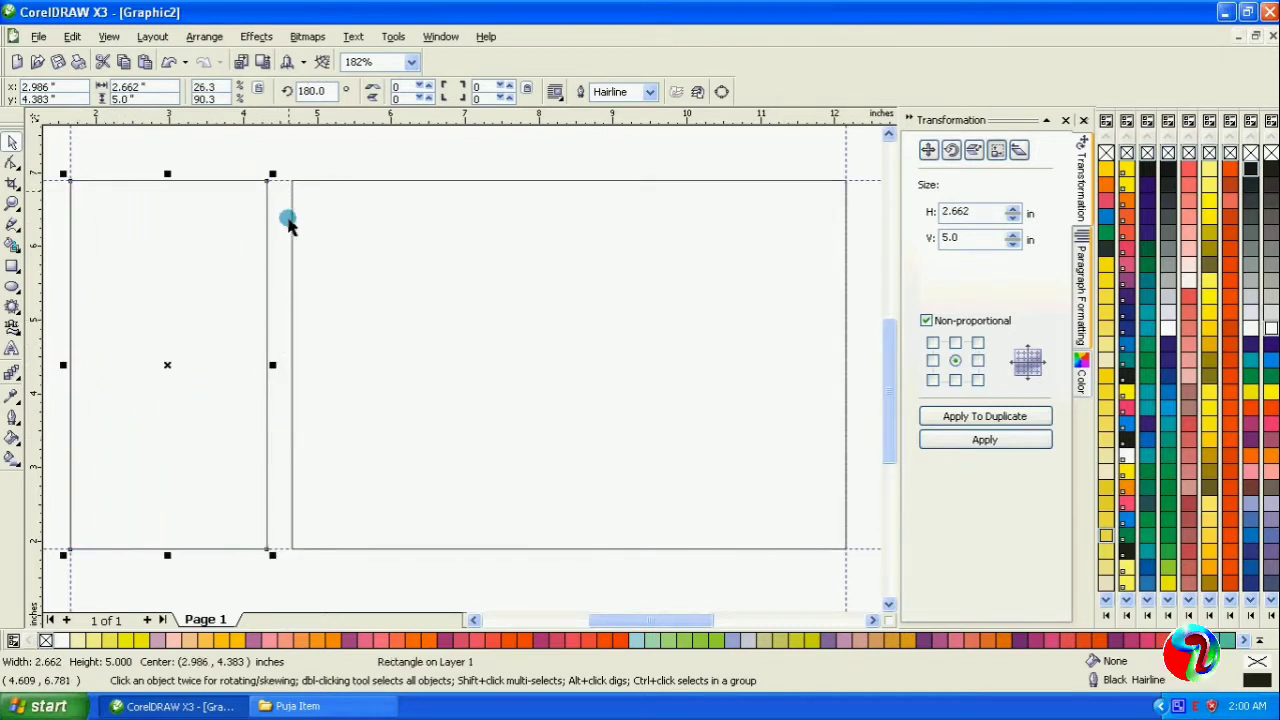
pyautogui.click(272, 367)
pyautogui.moveTo(282, 212); pyautogui.dragTo(276, 372)
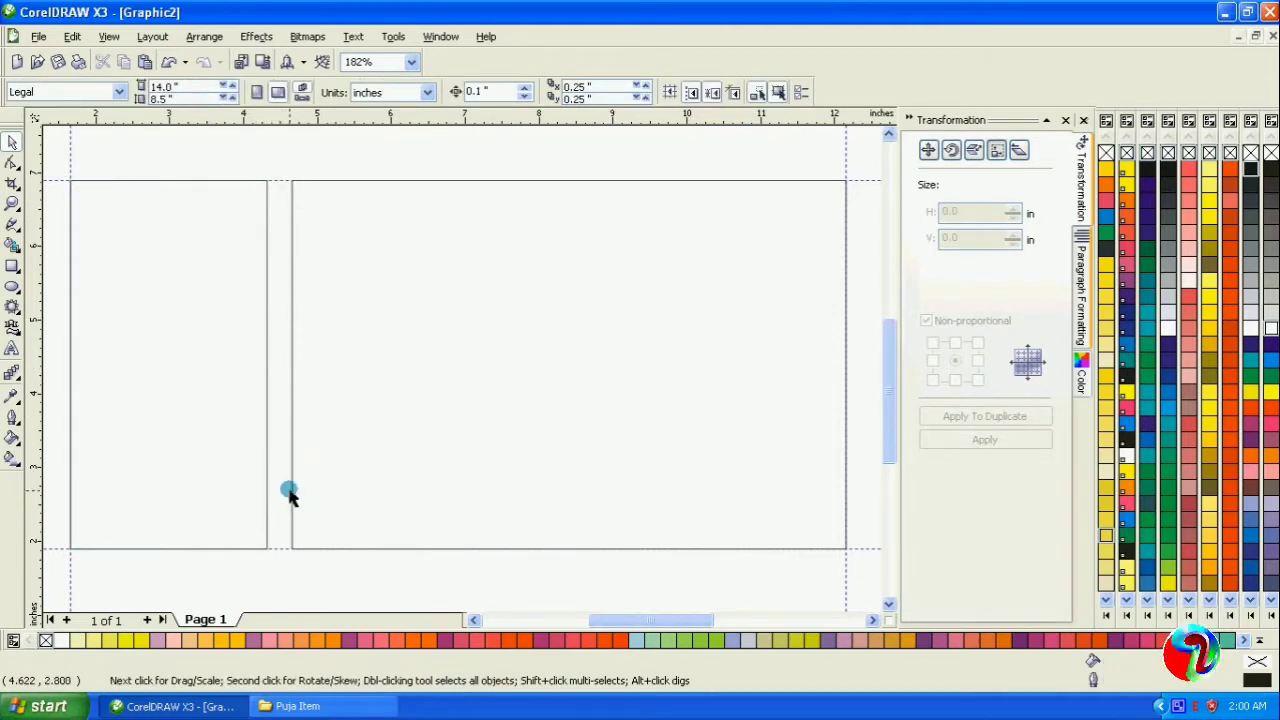
# Step: Place vertical guidelines on both sides of the gap, along the facing edges of the two rectangles
pyautogui.click(12, 204)
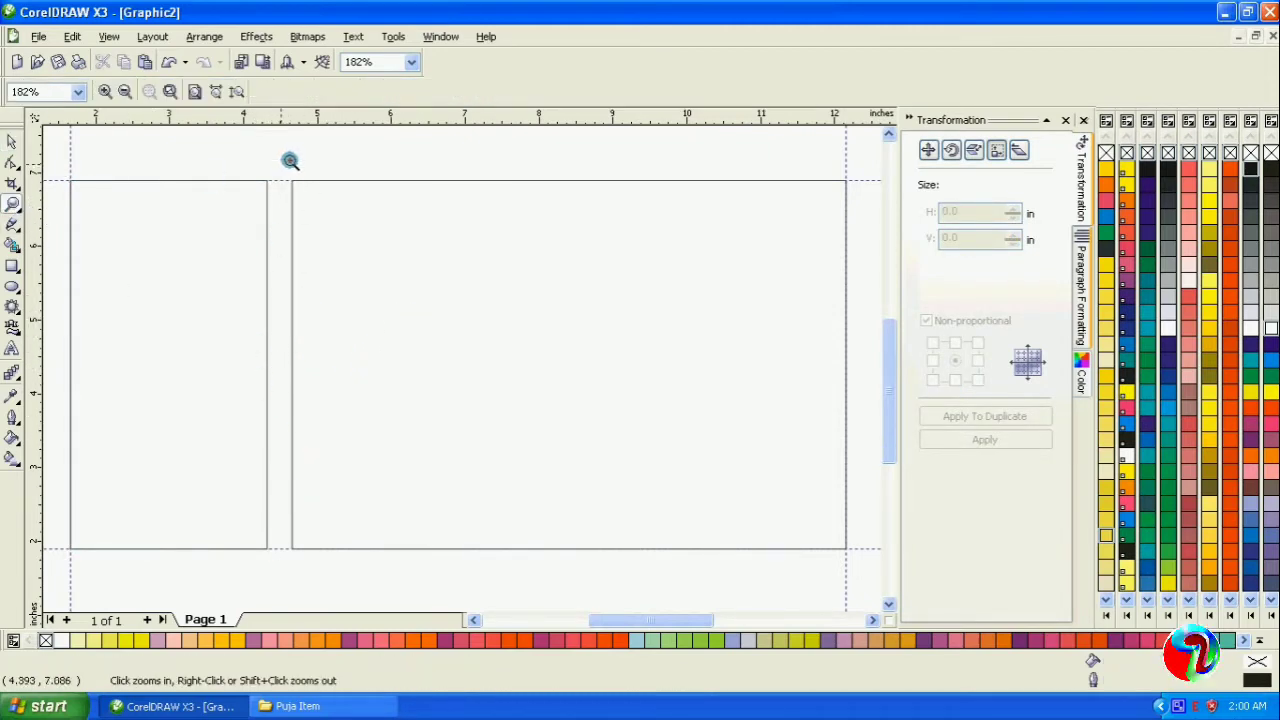
pyautogui.click(261, 178)
pyautogui.moveTo(114, 229); pyautogui.dragTo(194, 296)
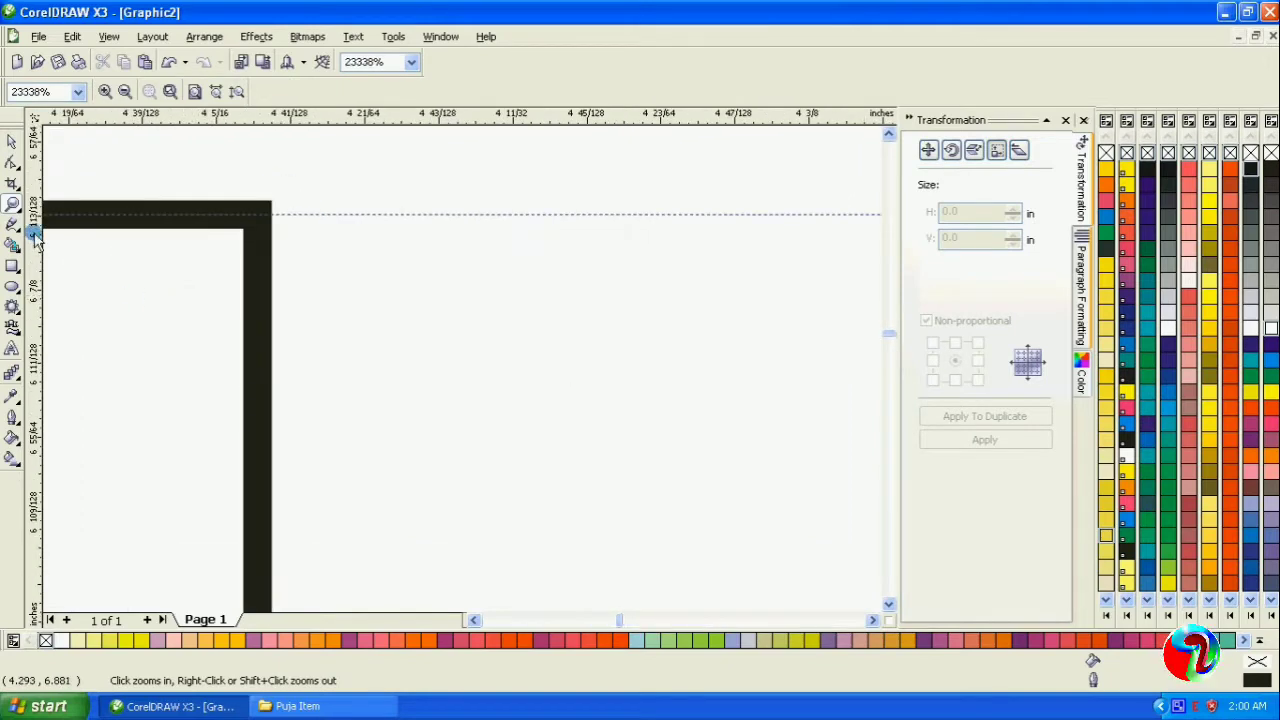
pyautogui.rightClick(259, 288)
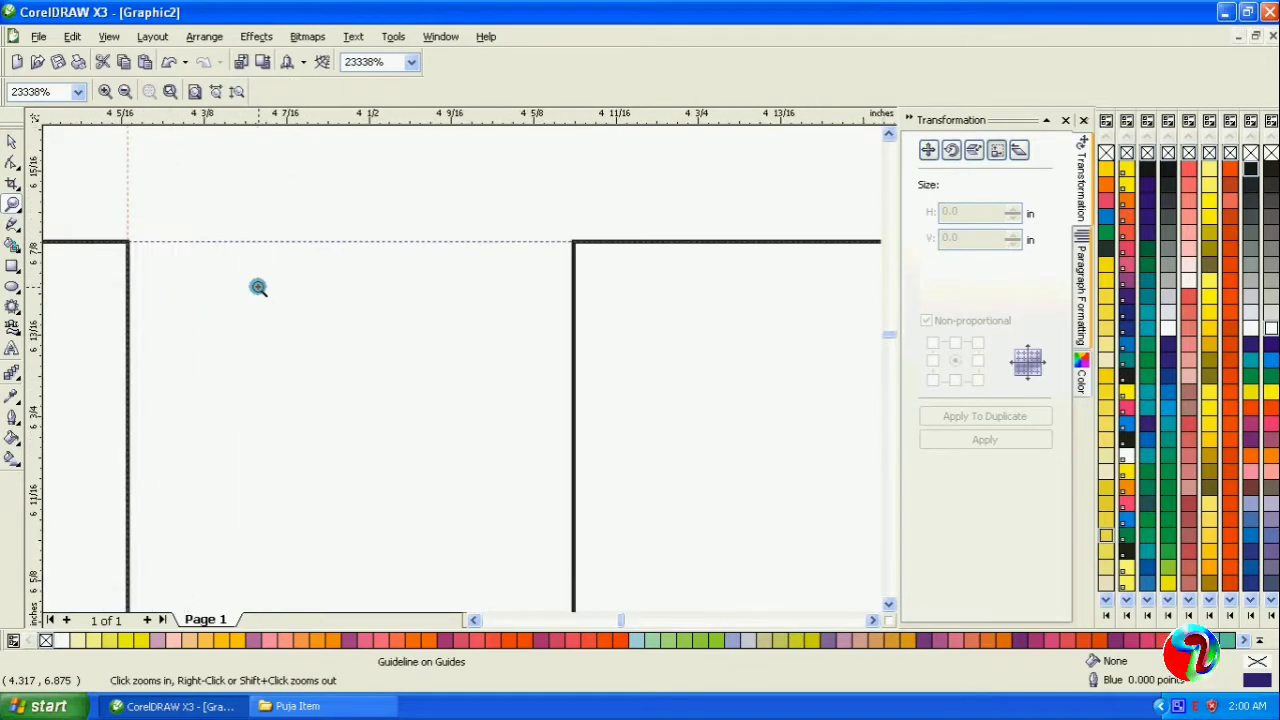
pyautogui.moveTo(545, 245); pyautogui.dragTo(608, 283)
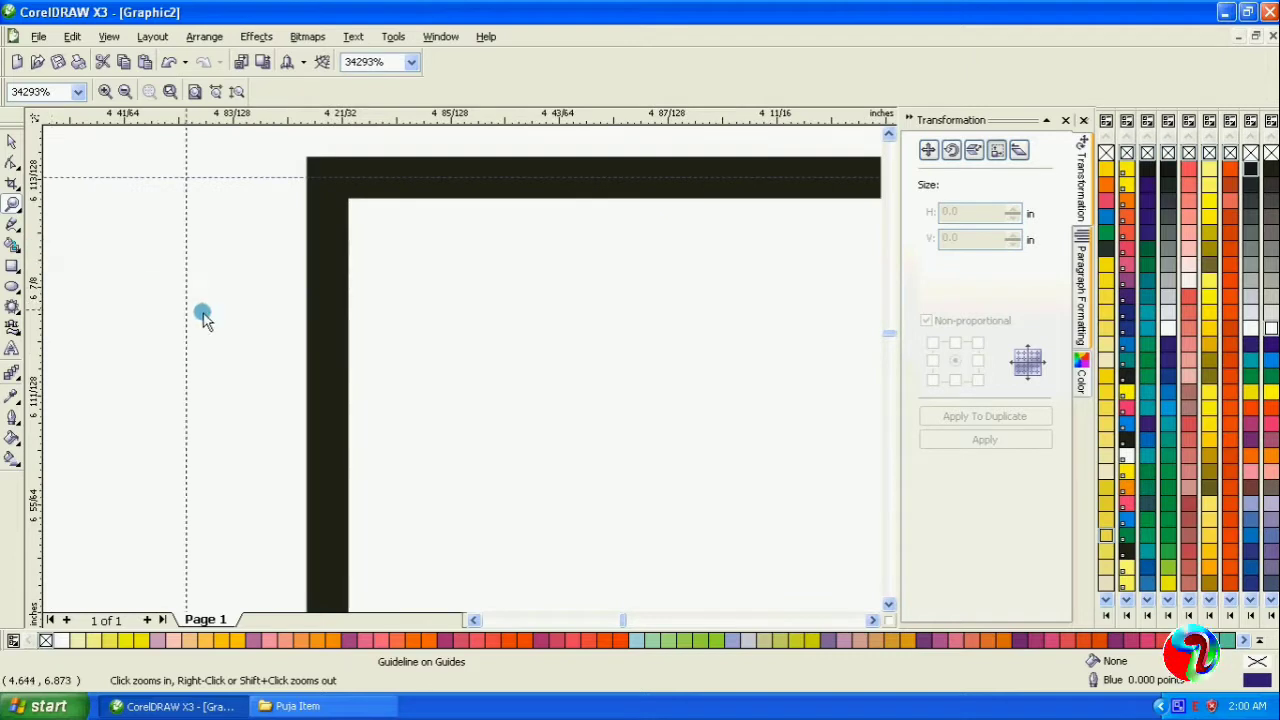
pyautogui.press('F4')
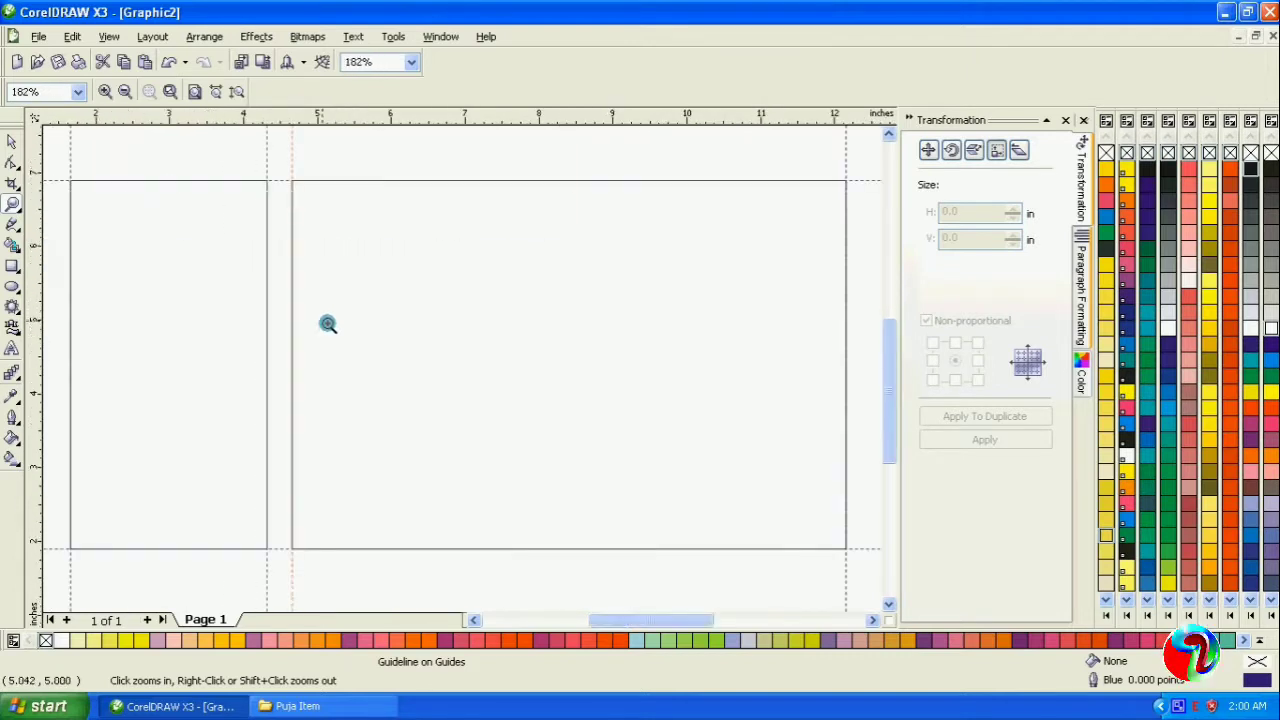
# Step: Convert the large rectangle to curves and raise its bottom edge to make it about 3.75 inches high
pyautogui.moveTo(251, 168); pyautogui.dragTo(858, 561)
pyautogui.click(12, 143)
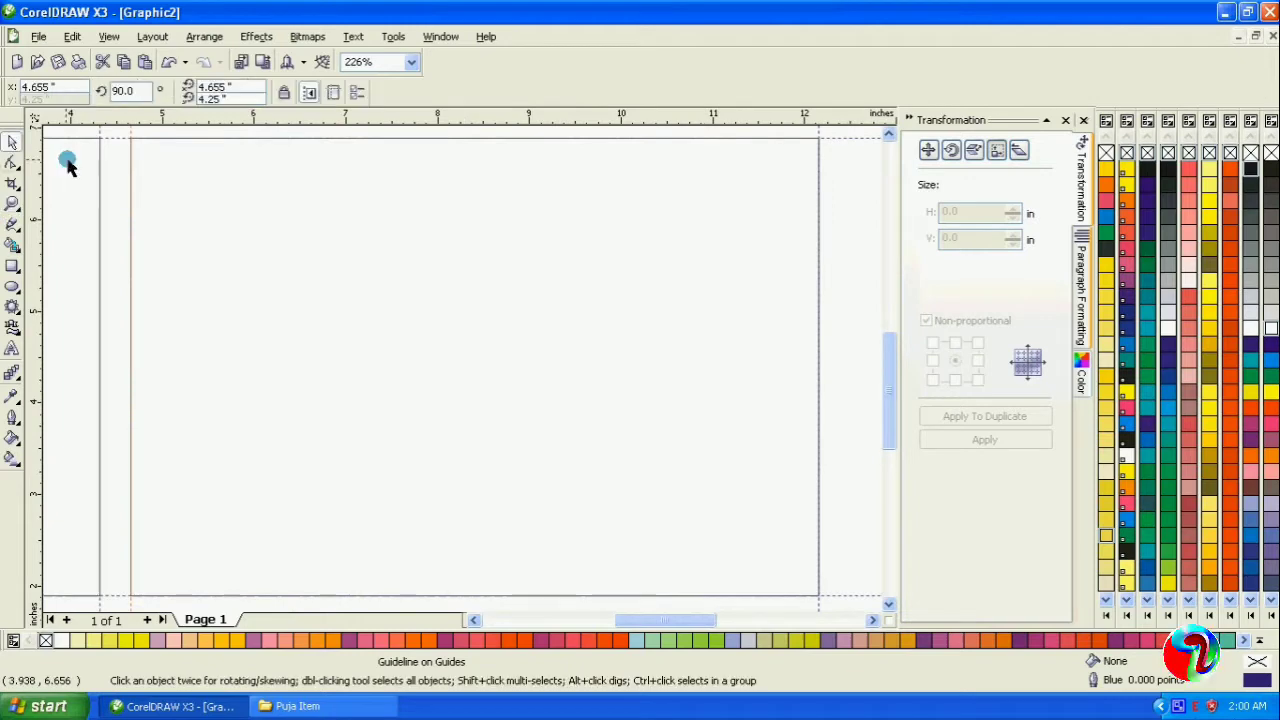
pyautogui.click(170, 168)
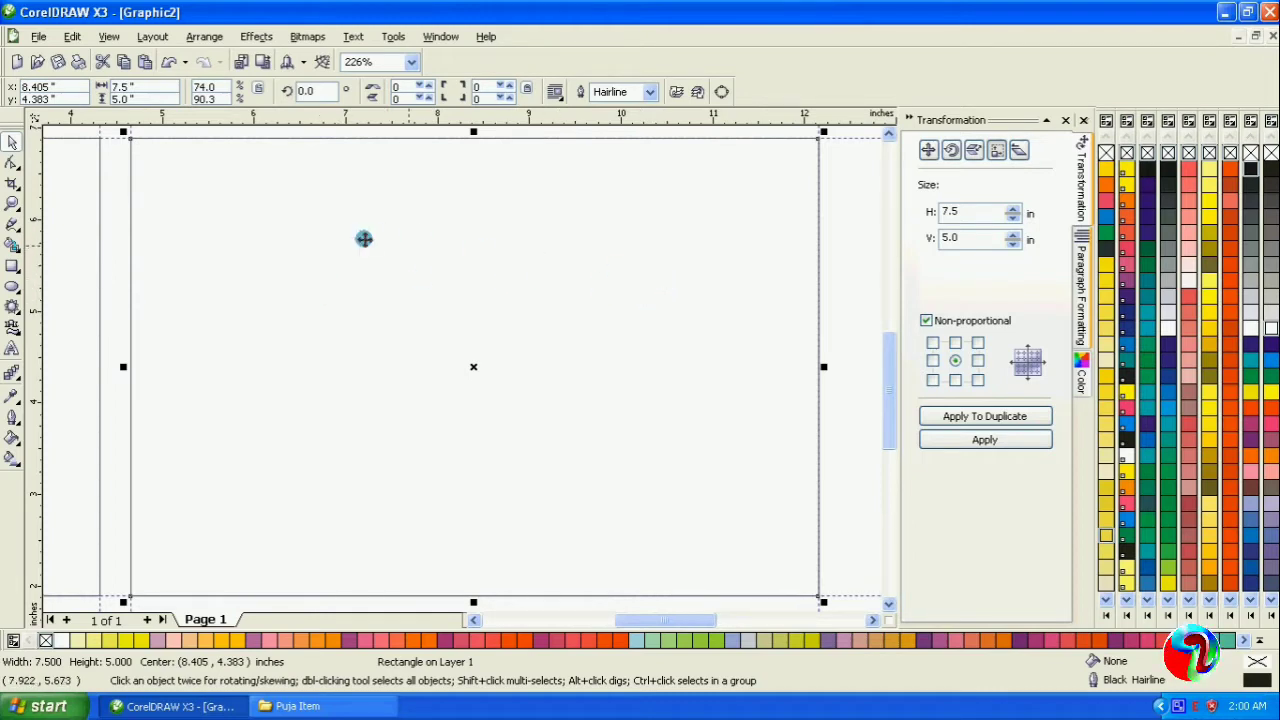
pyautogui.rightClick(248, 151)
pyautogui.click(280, 164)
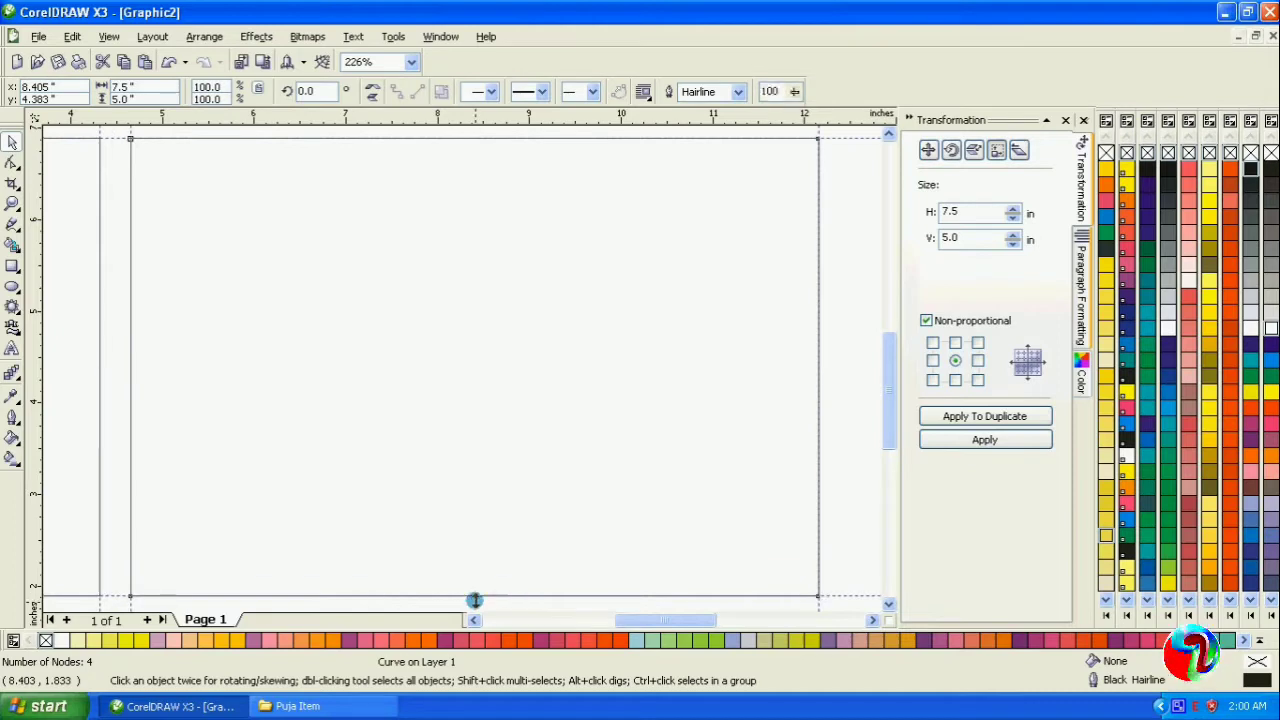
pyautogui.moveTo(474, 601); pyautogui.dragTo(480, 484)
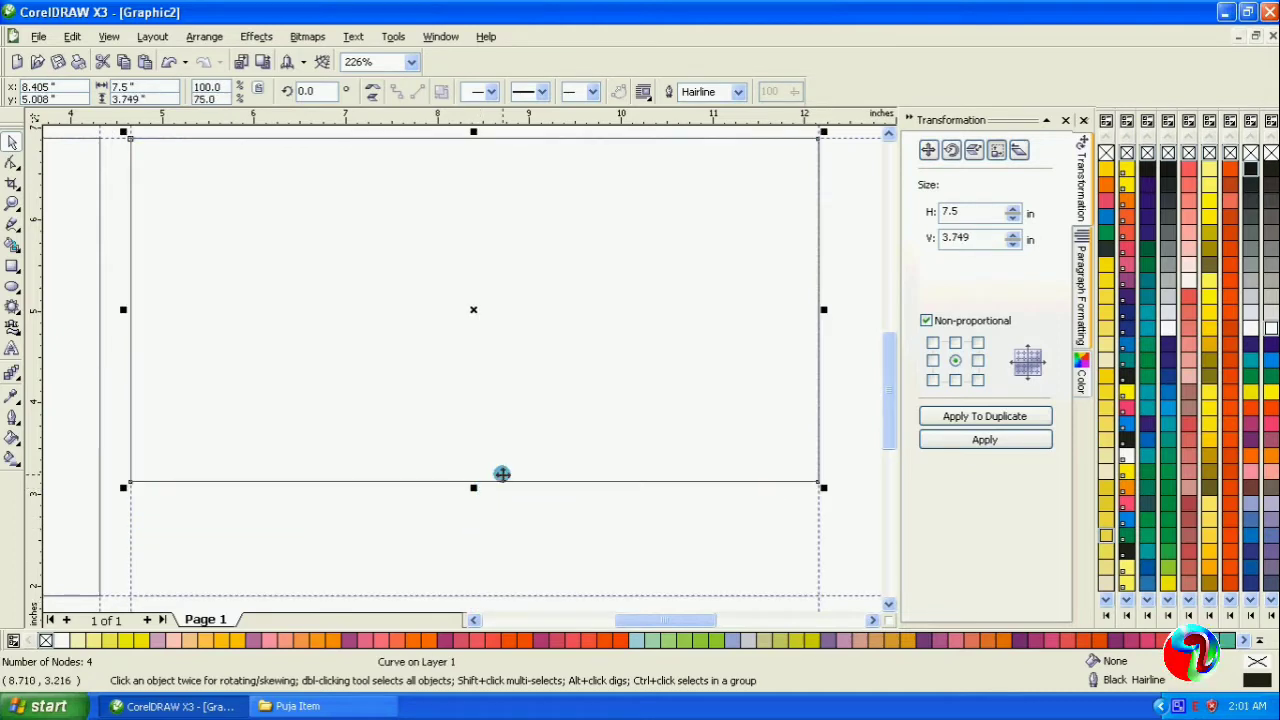
# Step: Convert the large shape's bottom edge to a curve and bend it into a wave that dips on the left and rises on the right
pyautogui.click(12, 163)
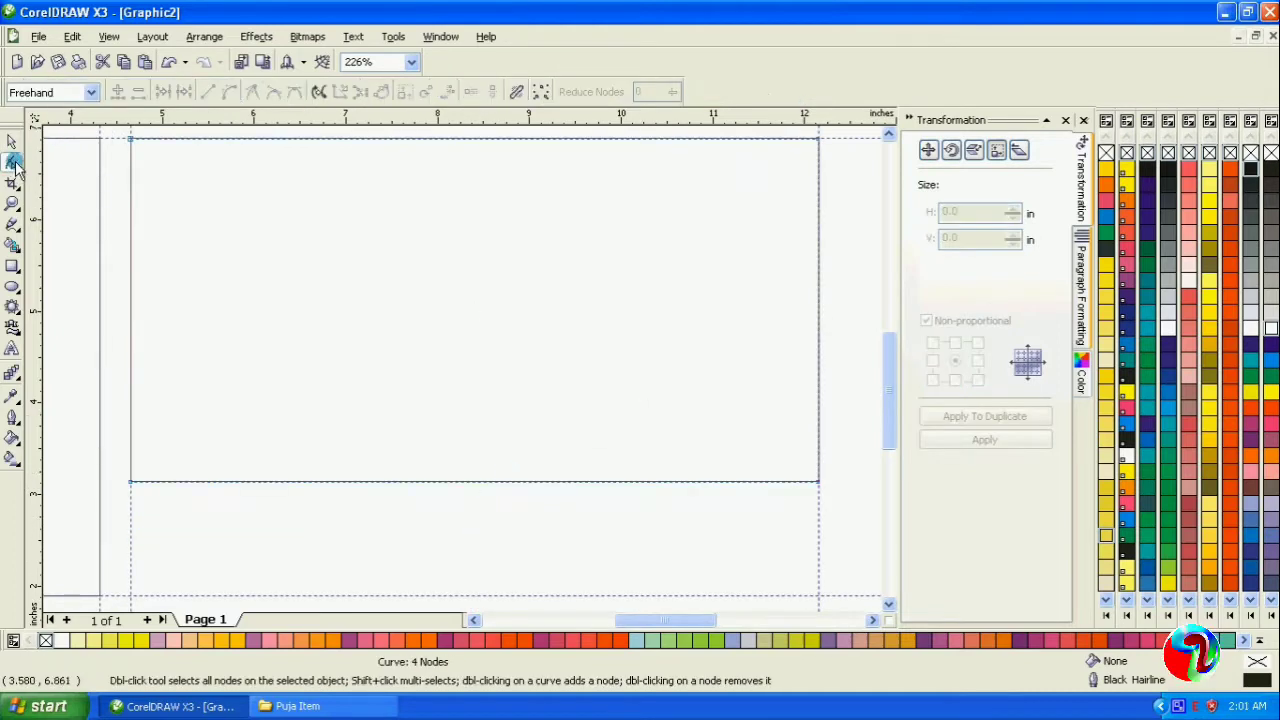
pyautogui.rightClick(442, 484)
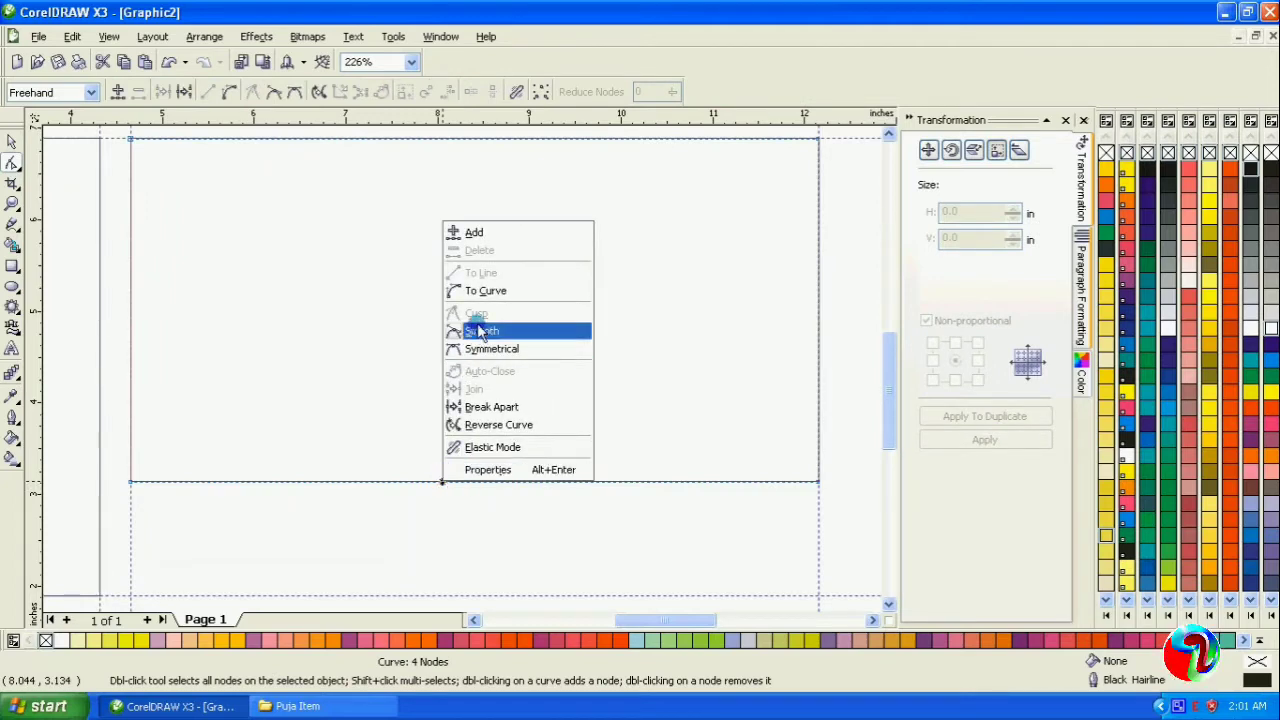
pyautogui.click(484, 291)
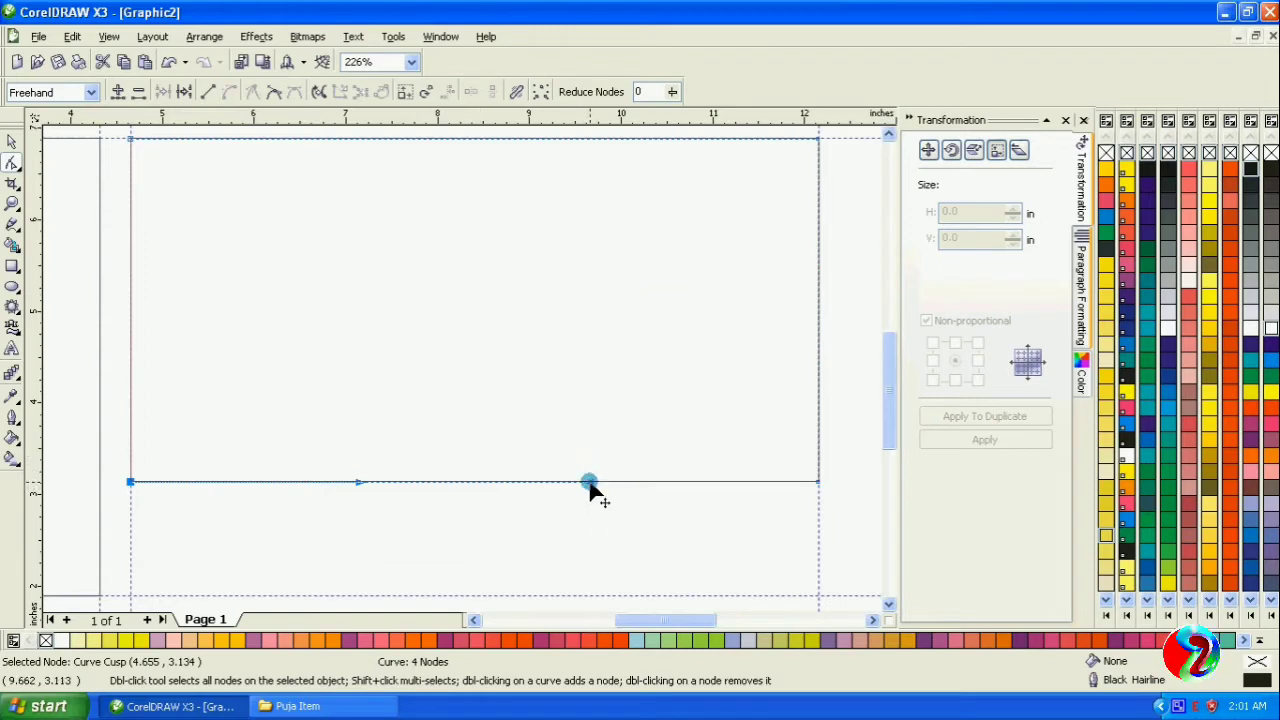
pyautogui.moveTo(590, 486); pyautogui.dragTo(595, 366)
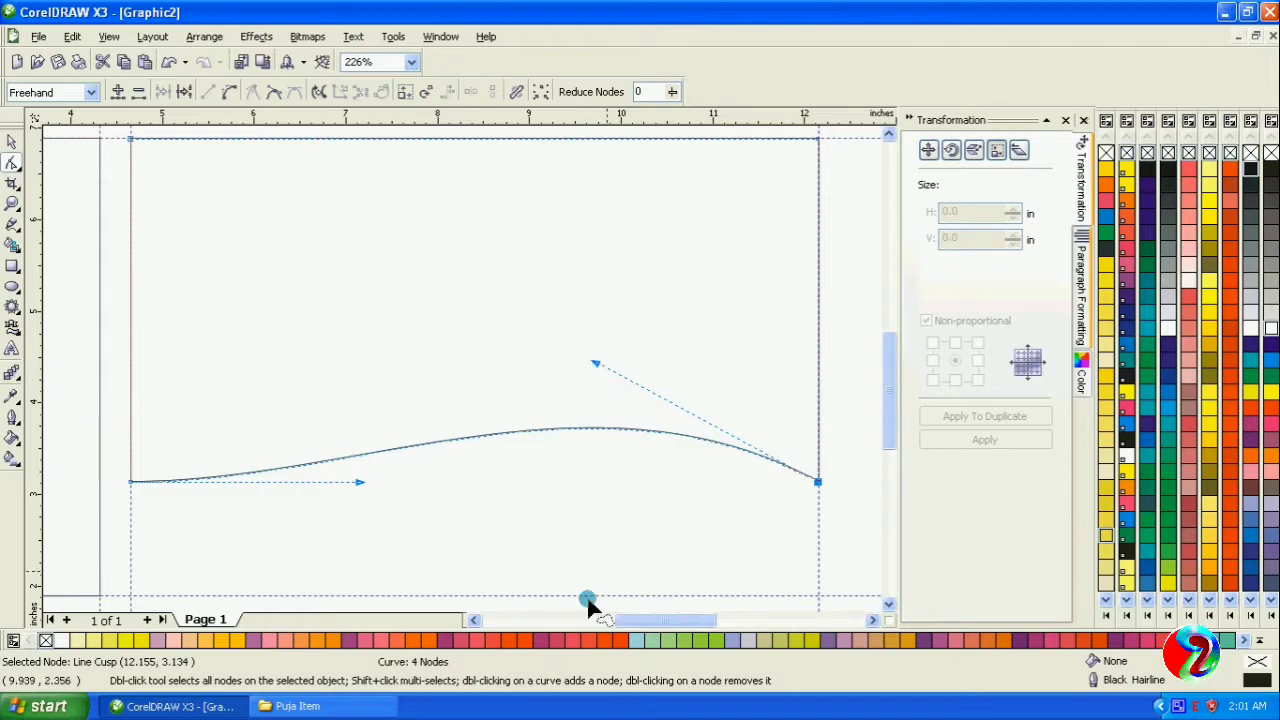
pyautogui.moveTo(358, 483); pyautogui.dragTo(355, 537)
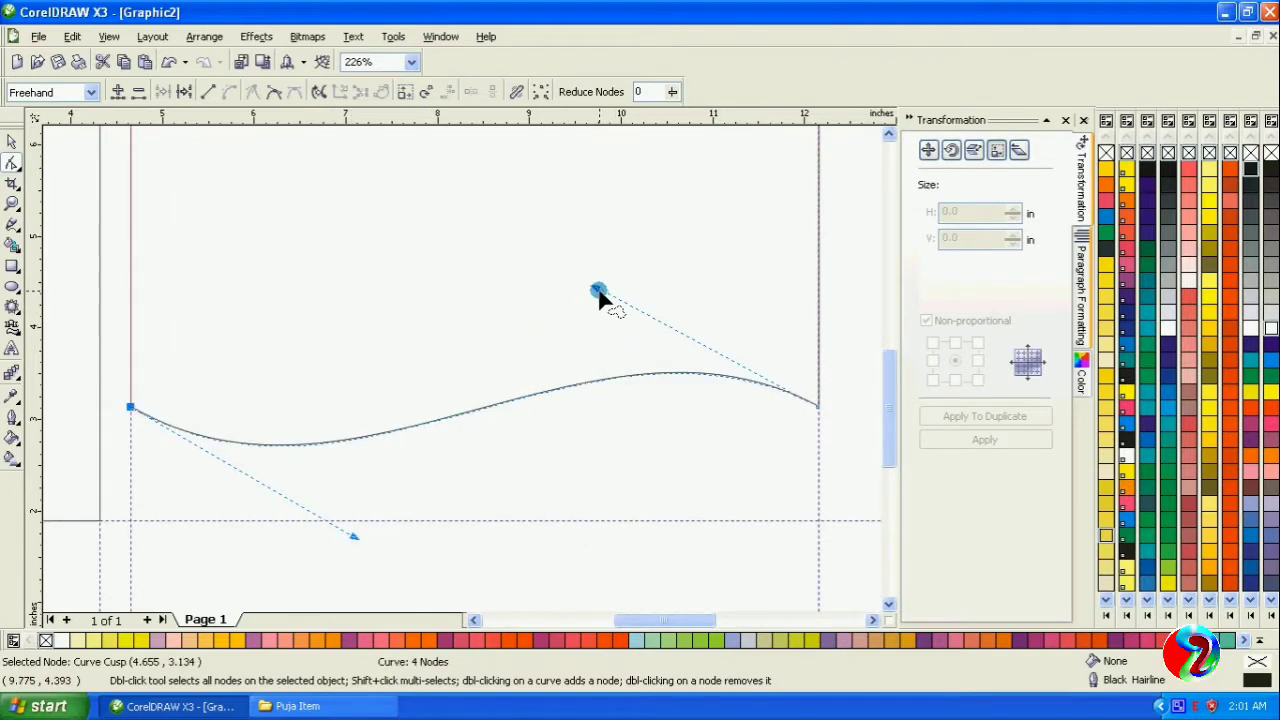
# Step: Refine the large shape's wavy bottom edge, raising its left end to about 3.37 inches and lowering its right end to about 2.87 inches
pyautogui.moveTo(600, 286); pyautogui.dragTo(602, 260)
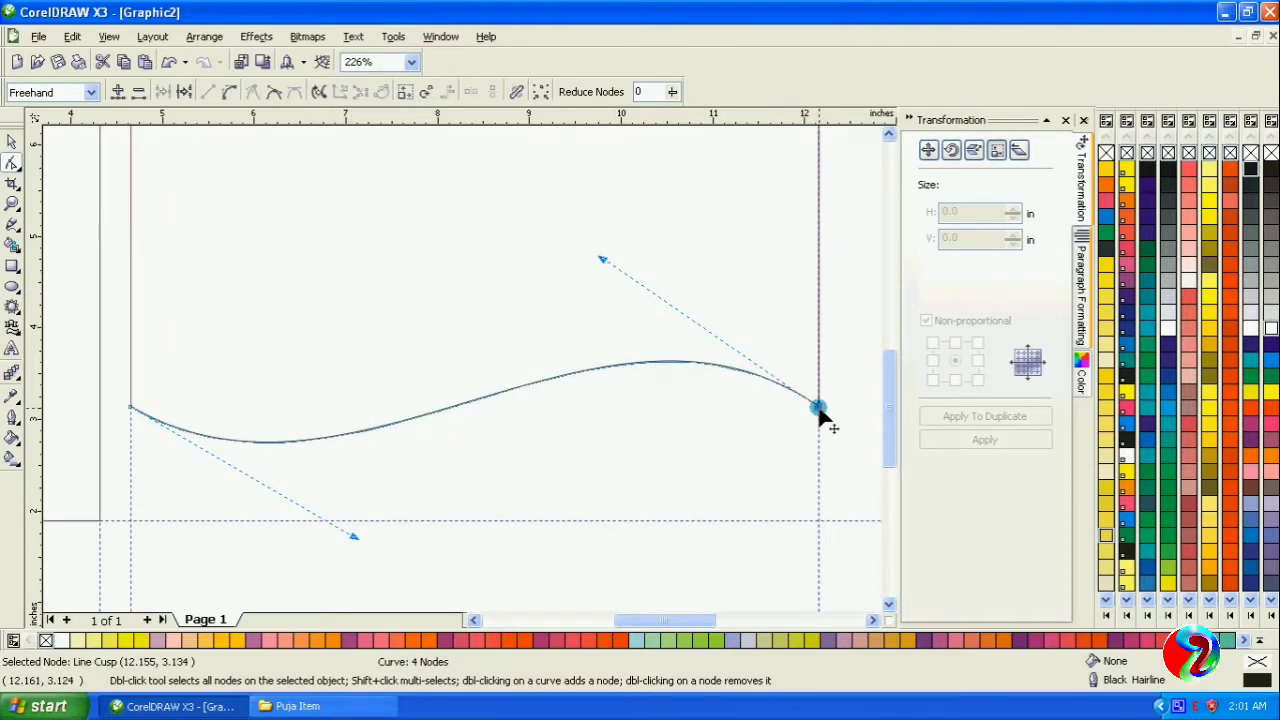
pyautogui.moveTo(821, 420); pyautogui.dragTo(824, 438)
pyautogui.moveTo(601, 285); pyautogui.dragTo(604, 268)
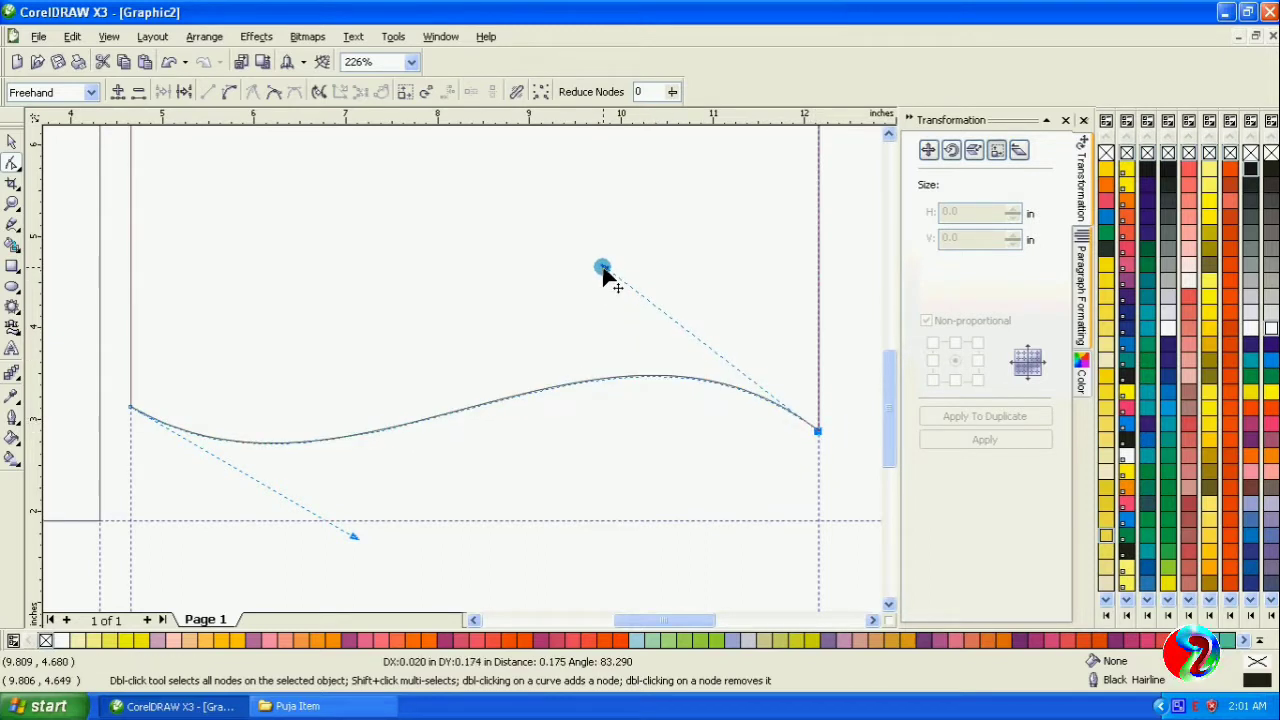
pyautogui.click(352, 537)
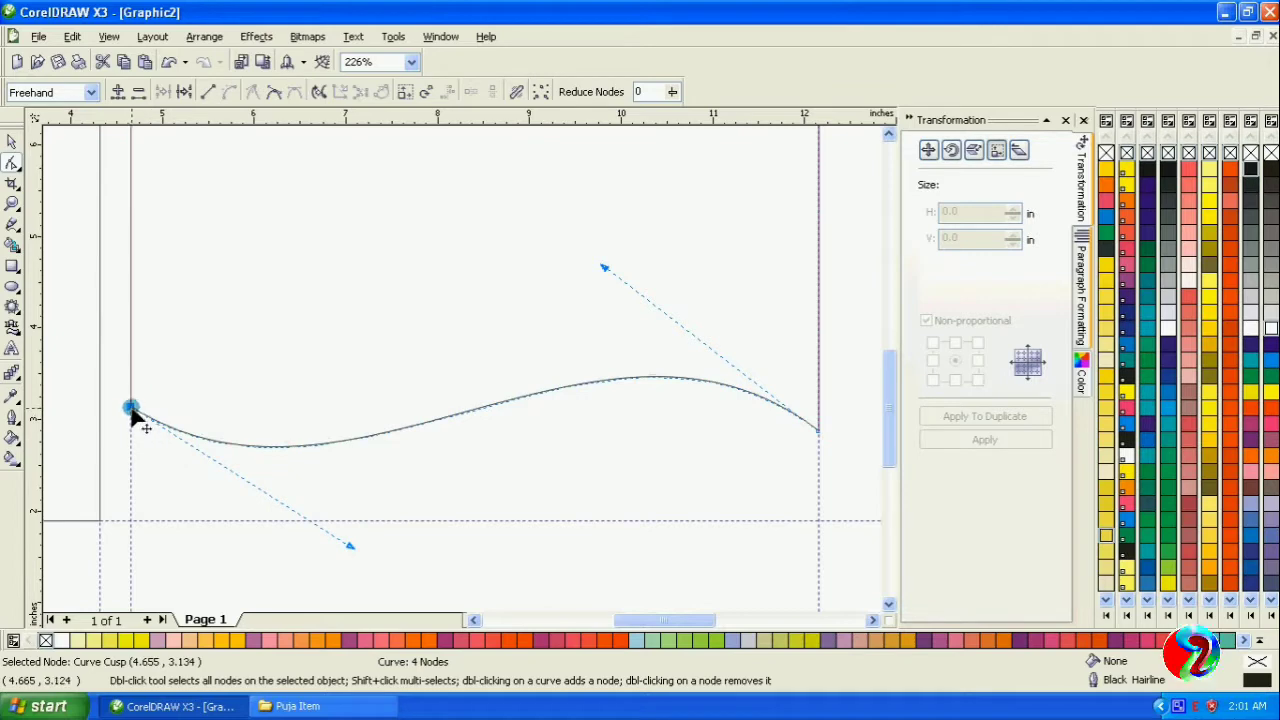
pyautogui.moveTo(130, 409); pyautogui.dragTo(130, 385)
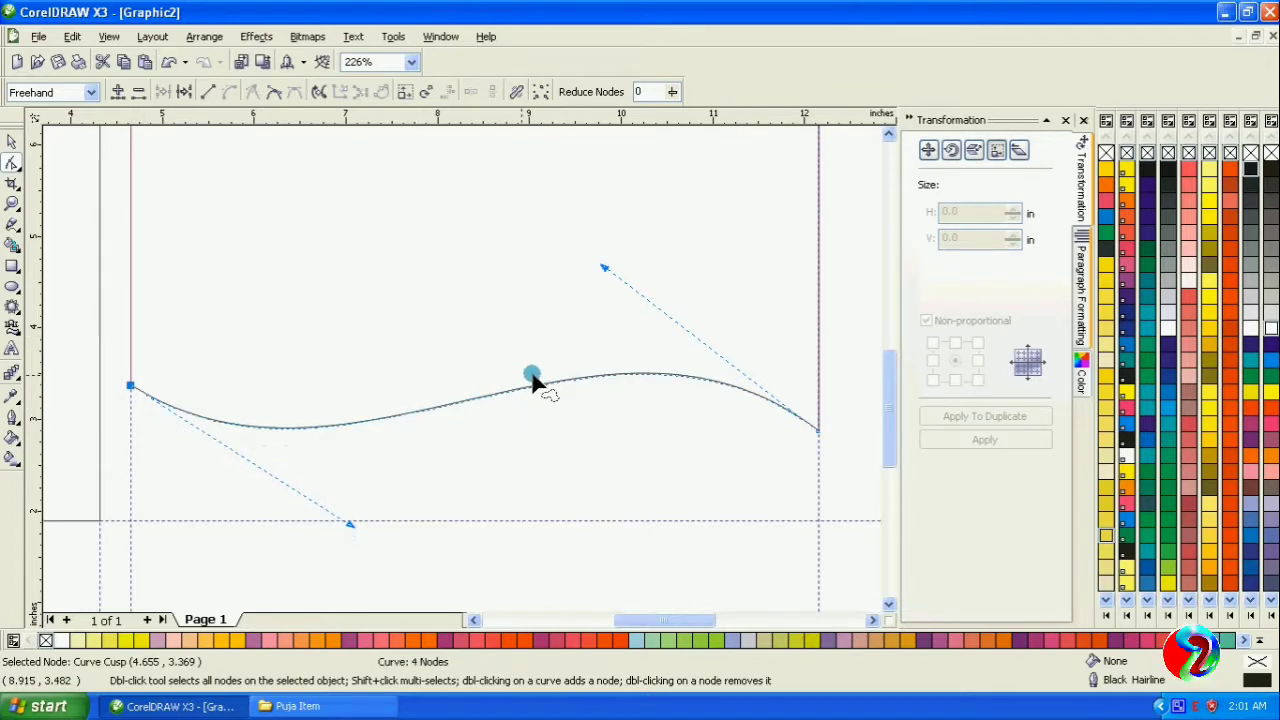
pyautogui.moveTo(606, 269); pyautogui.dragTo(610, 255)
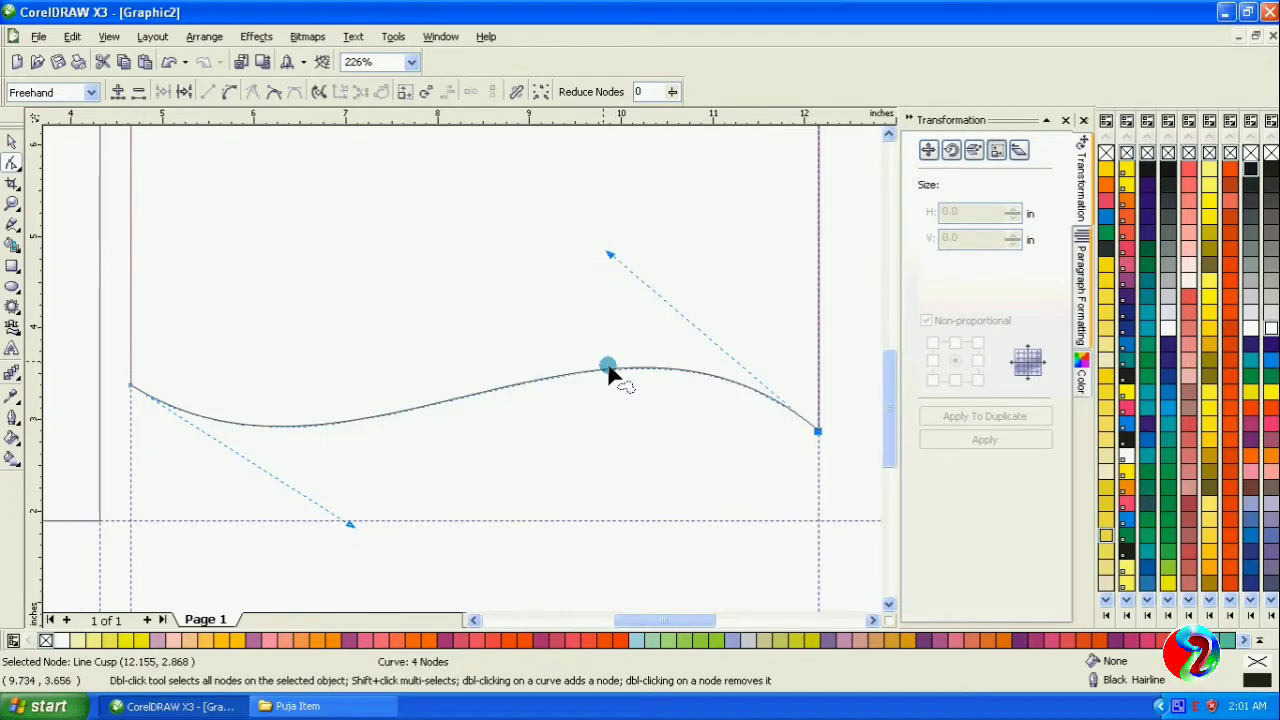
pyautogui.click(12, 142)
pyautogui.click(497, 550)
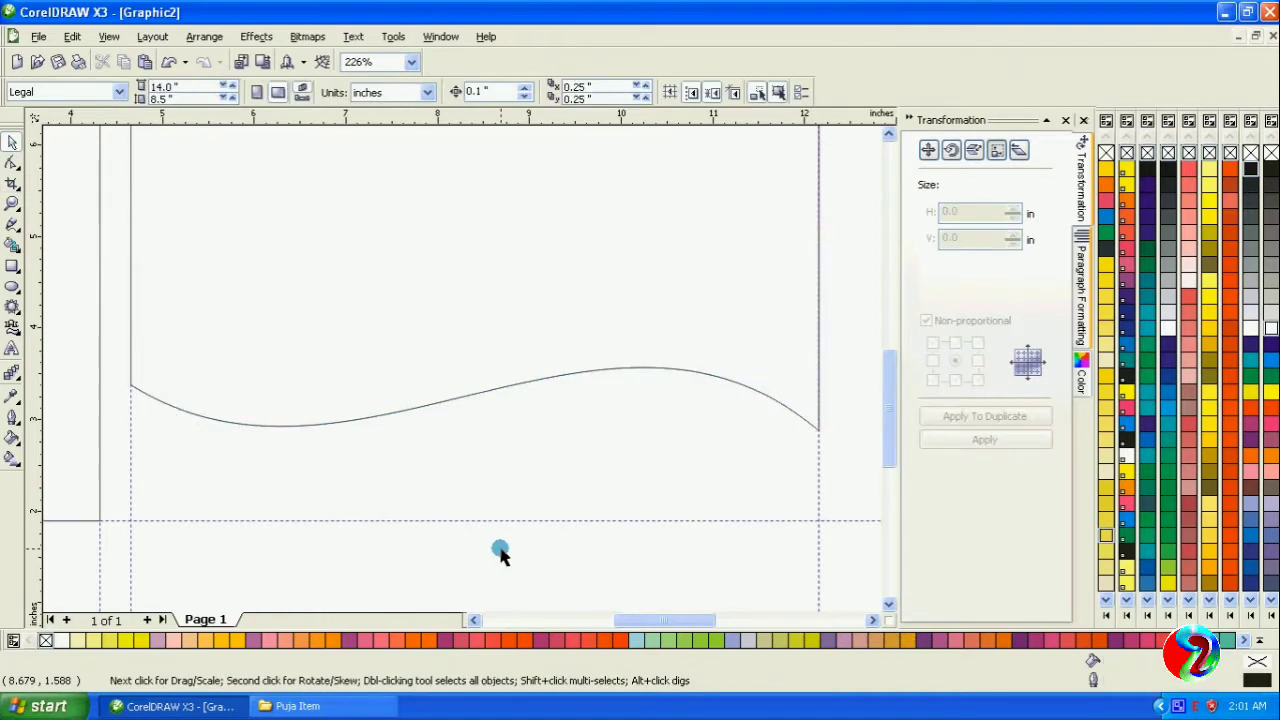
# Step: Make a vertically mirrored copy of the wave-edged shape and resize it to about 0.86 inches high, resting on the lower guideline
pyautogui.scroll(-3, 447, 335)
pyautogui.scroll(2, 447, 340)
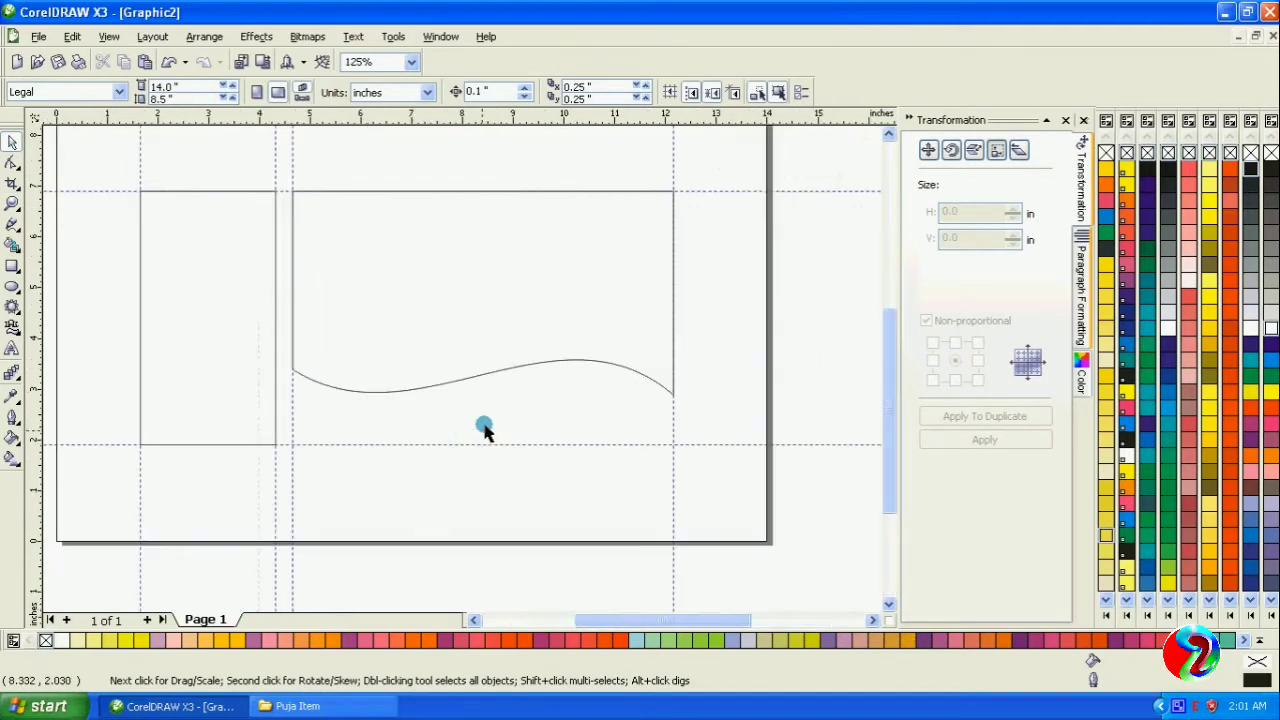
pyautogui.click(12, 203)
pyautogui.moveTo(254, 178); pyautogui.dragTo(736, 488)
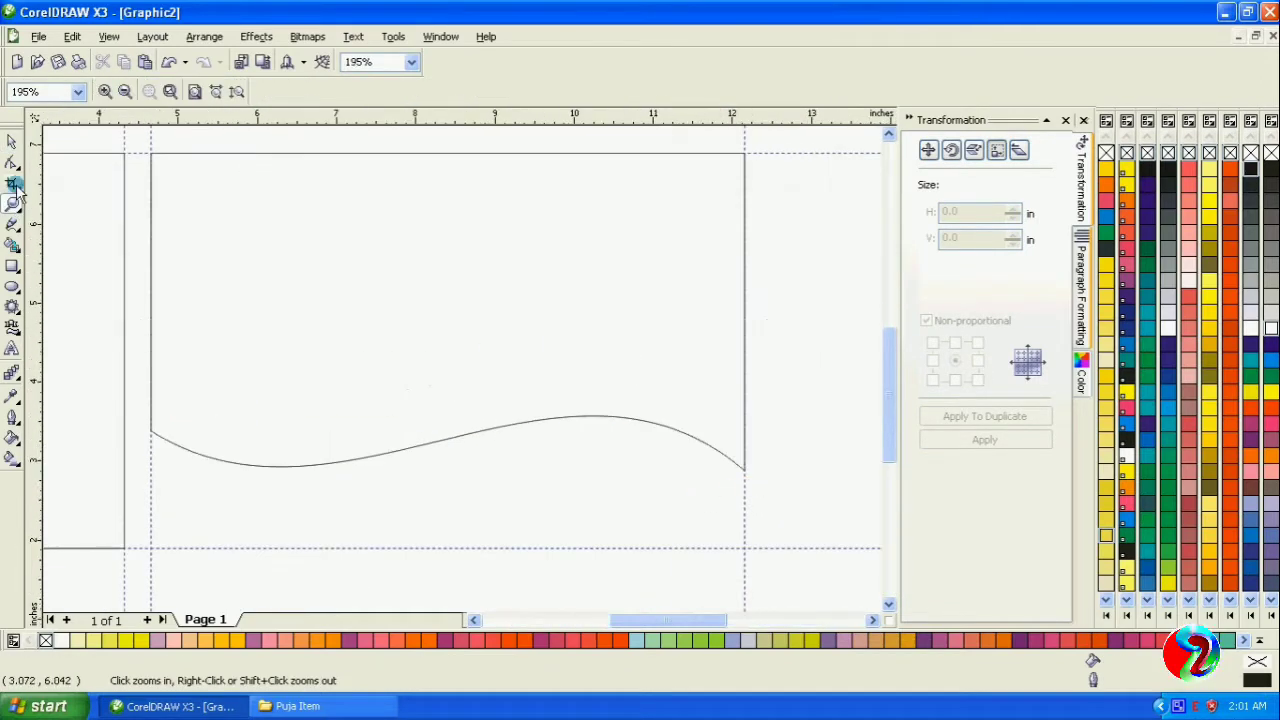
pyautogui.doubleClick(12, 142)
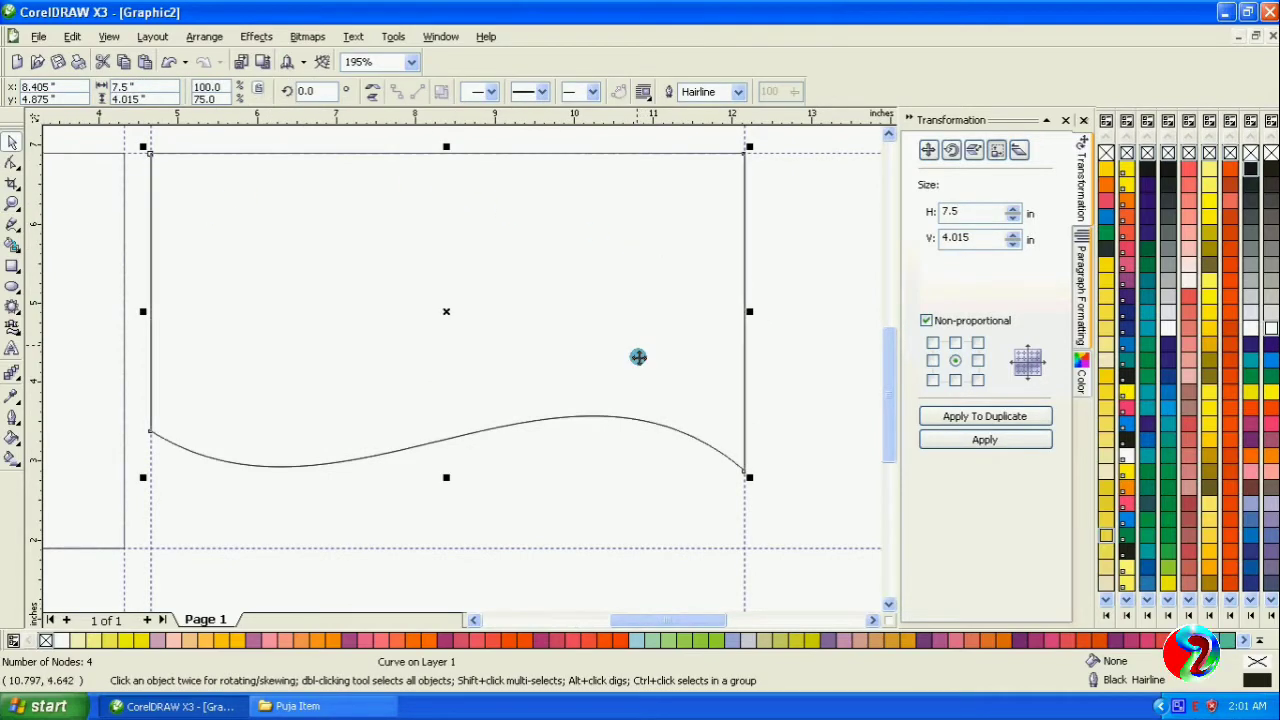
pyautogui.click(972, 152)
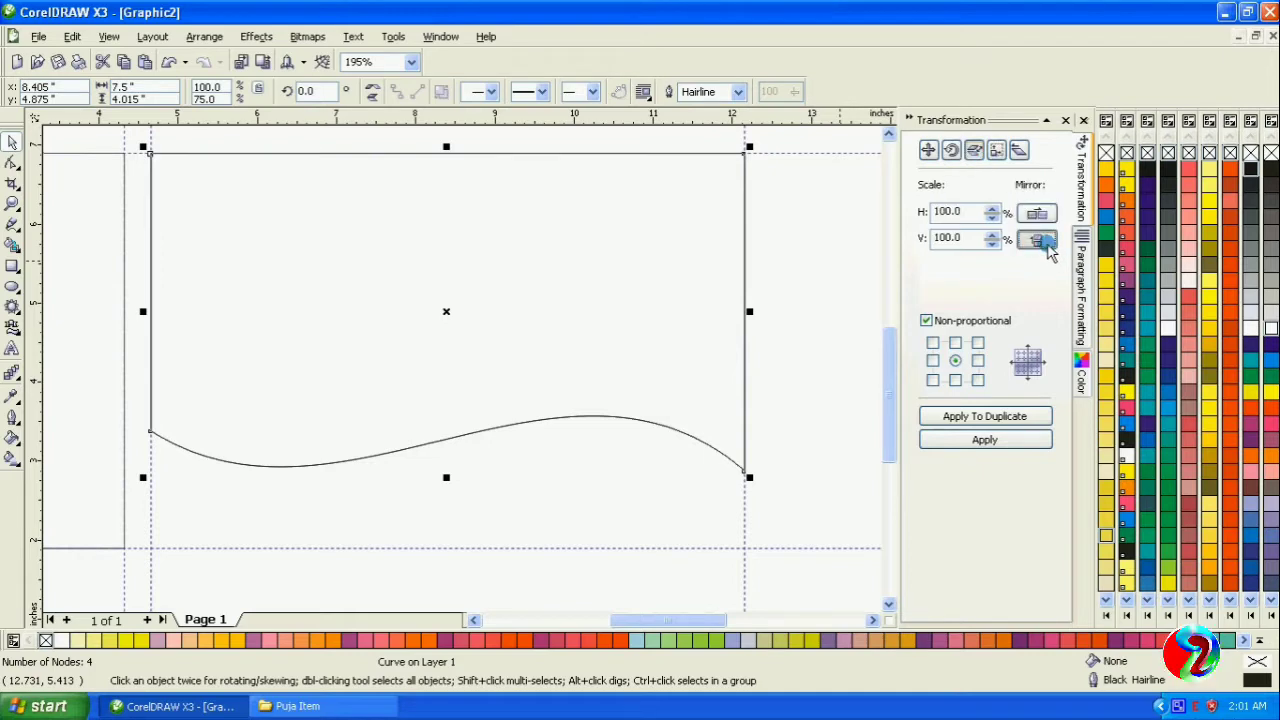
pyautogui.click(1040, 240)
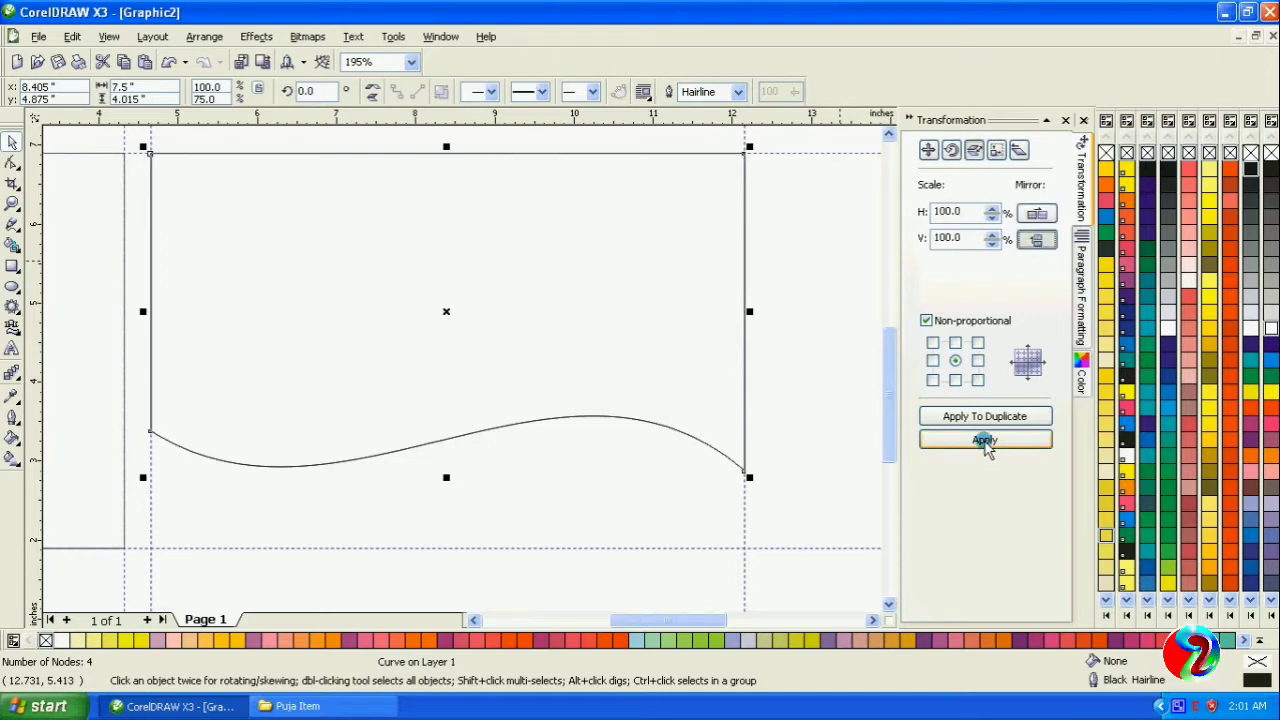
pyautogui.click(985, 441)
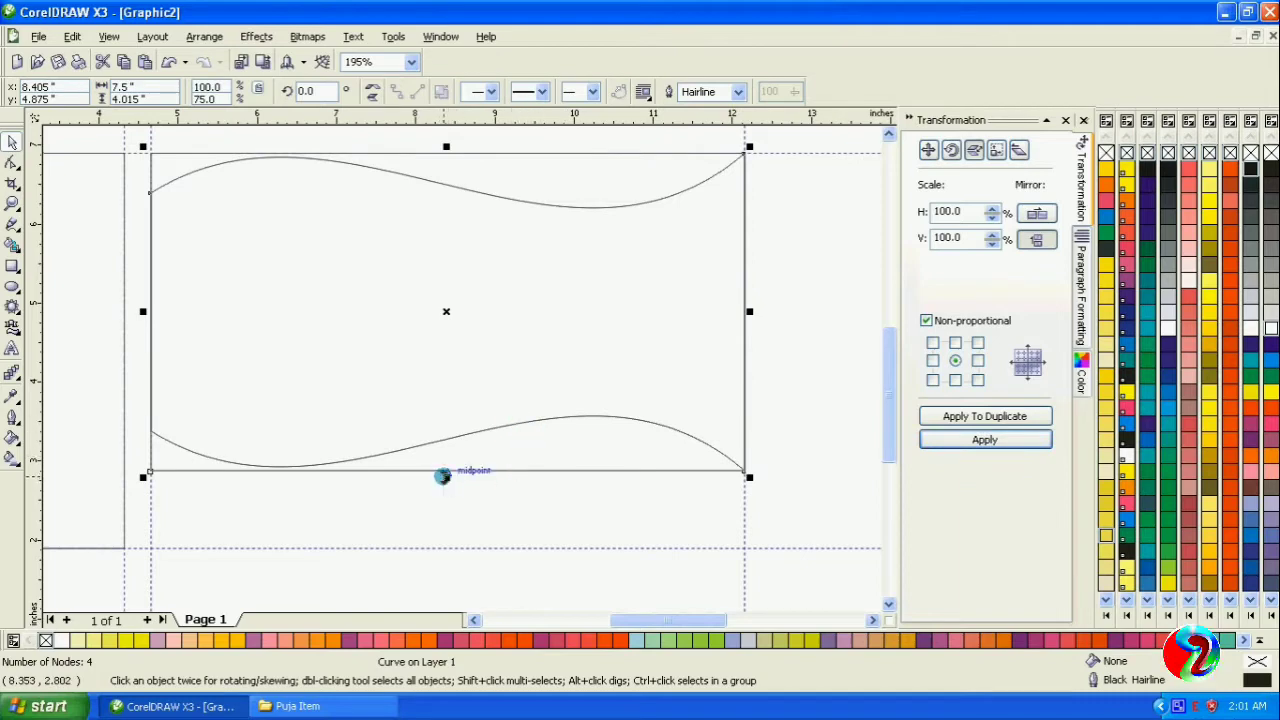
pyautogui.moveTo(442, 476); pyautogui.dragTo(449, 550)
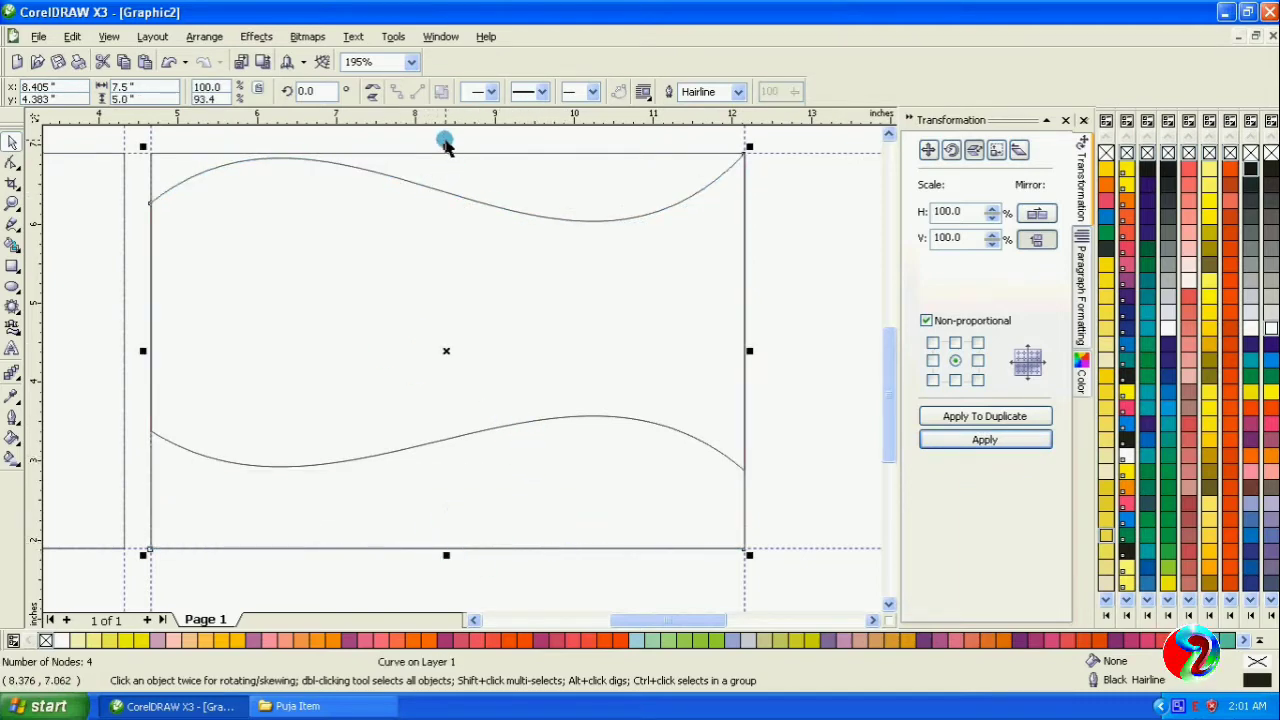
pyautogui.moveTo(446, 146); pyautogui.dragTo(459, 470)
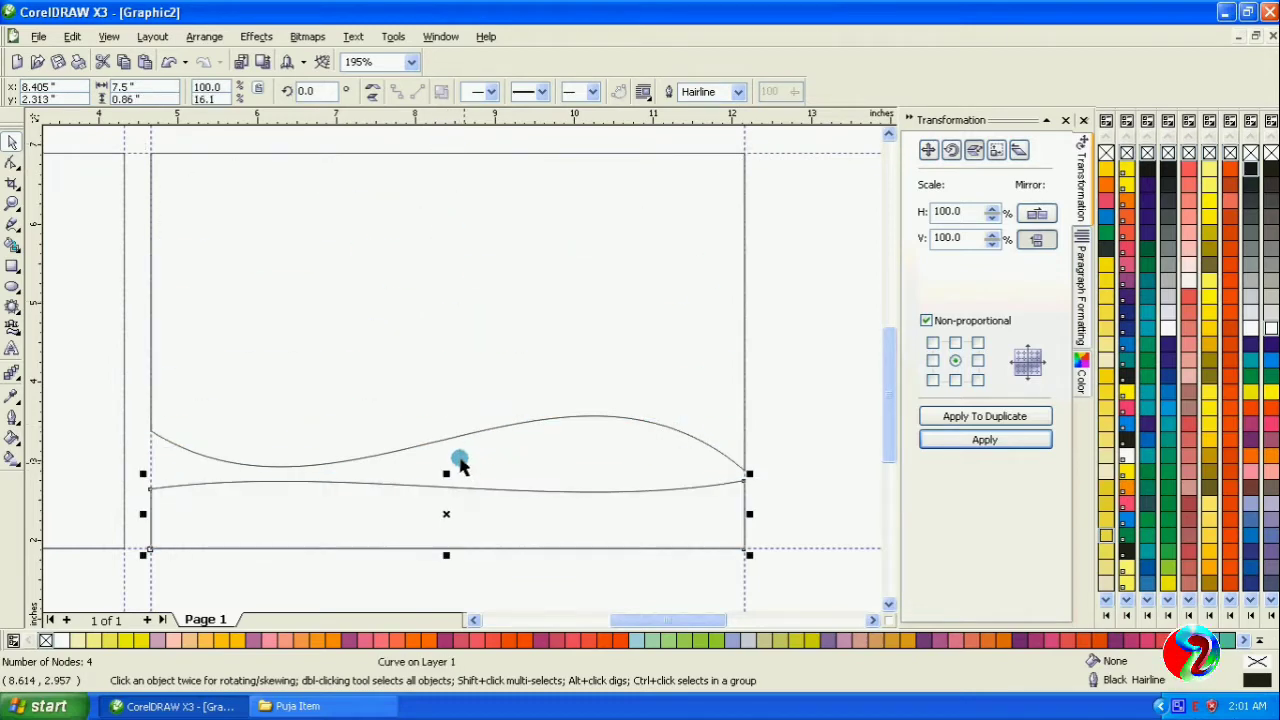
# Step: Raise the left end of the copy's upper edge and bend that edge into a wave like the large shape's bottom edge
pyautogui.click(12, 163)
pyautogui.click(150, 490)
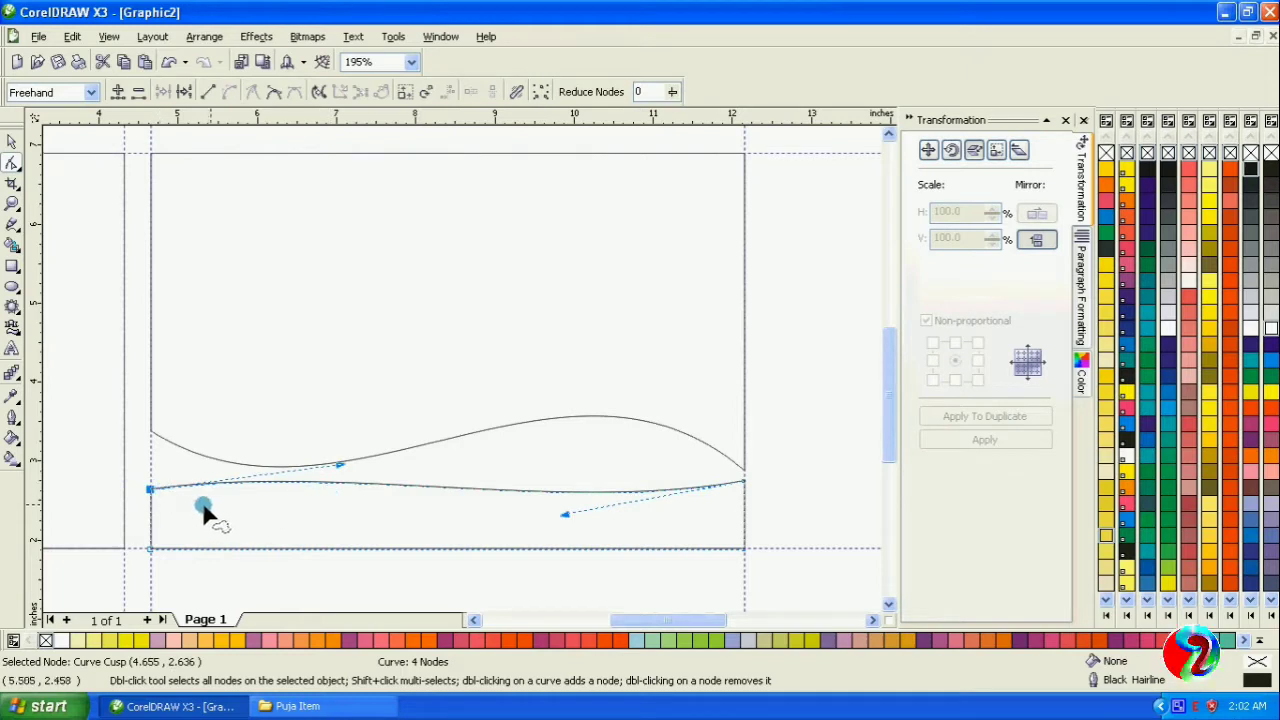
pyautogui.moveTo(151, 491); pyautogui.dragTo(150, 447)
pyautogui.moveTo(339, 423); pyautogui.dragTo(322, 515)
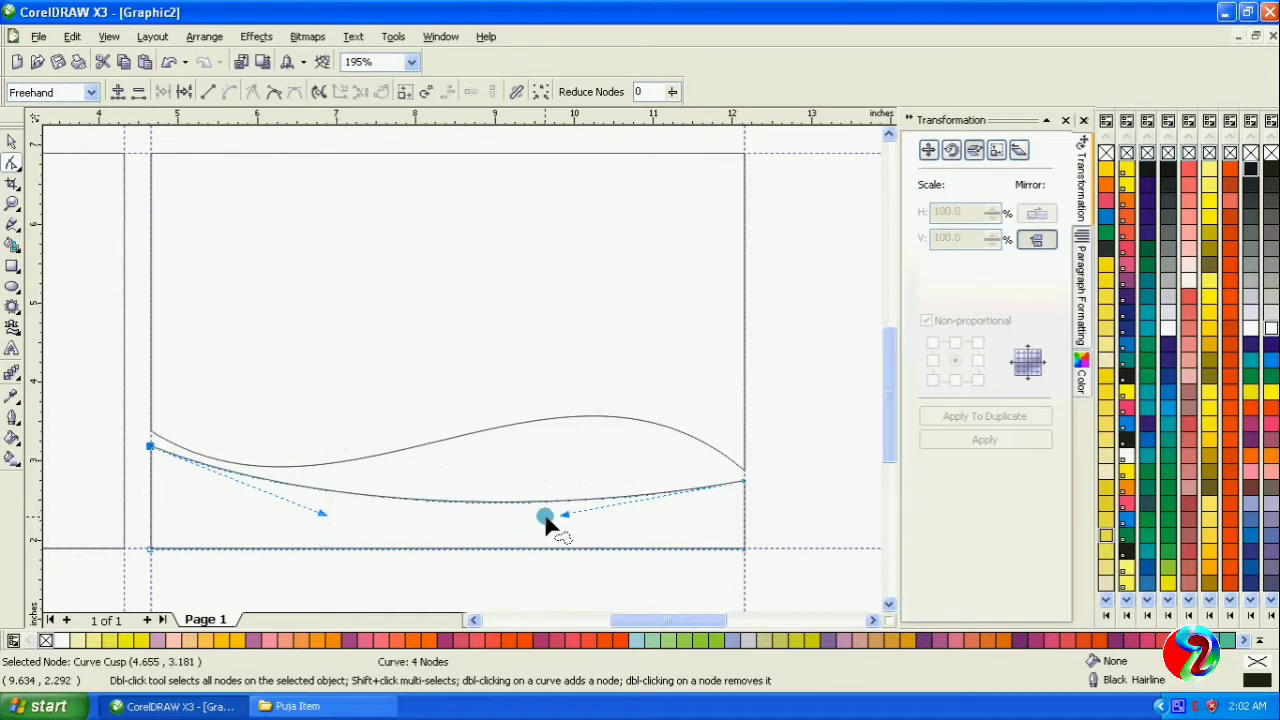
pyautogui.moveTo(566, 515); pyautogui.dragTo(623, 353)
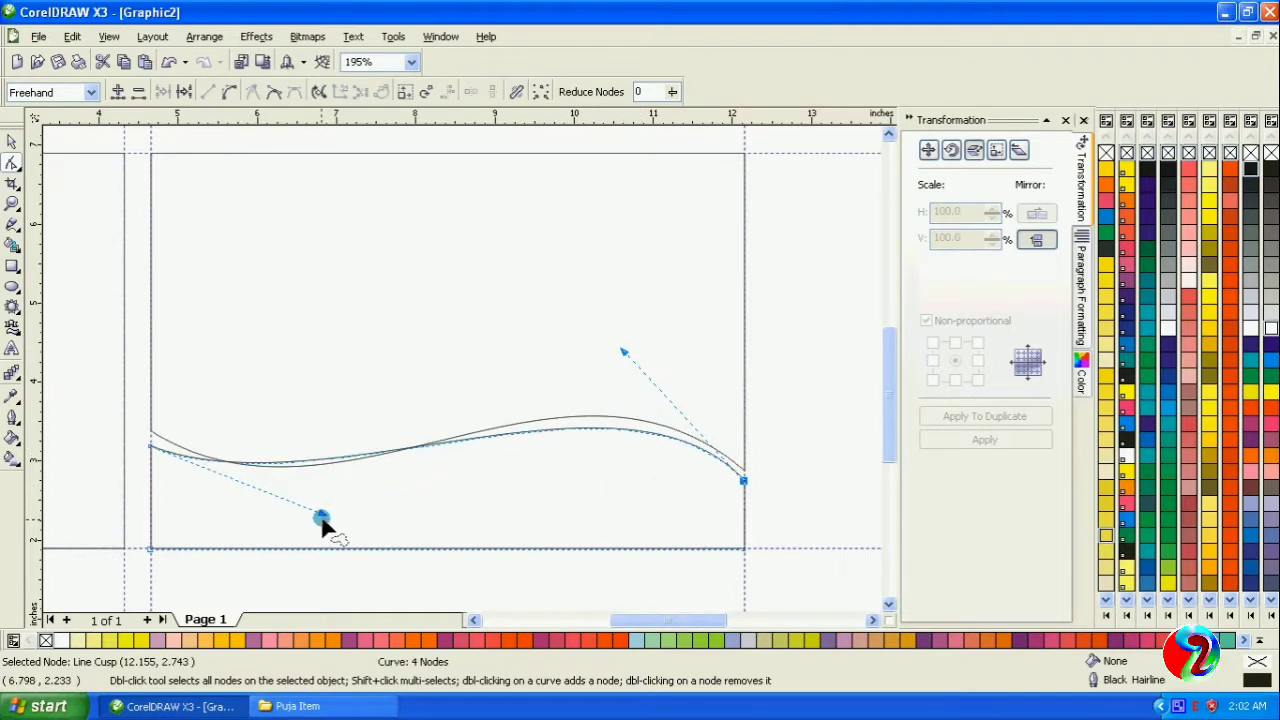
# Step: Adjust the lower shape's wave, with its left end at about 3.28 inches, to leave a narrow gap below the large shape
pyautogui.moveTo(322, 515); pyautogui.dragTo(294, 549)
pyautogui.moveTo(153, 445); pyautogui.dragTo(150, 438)
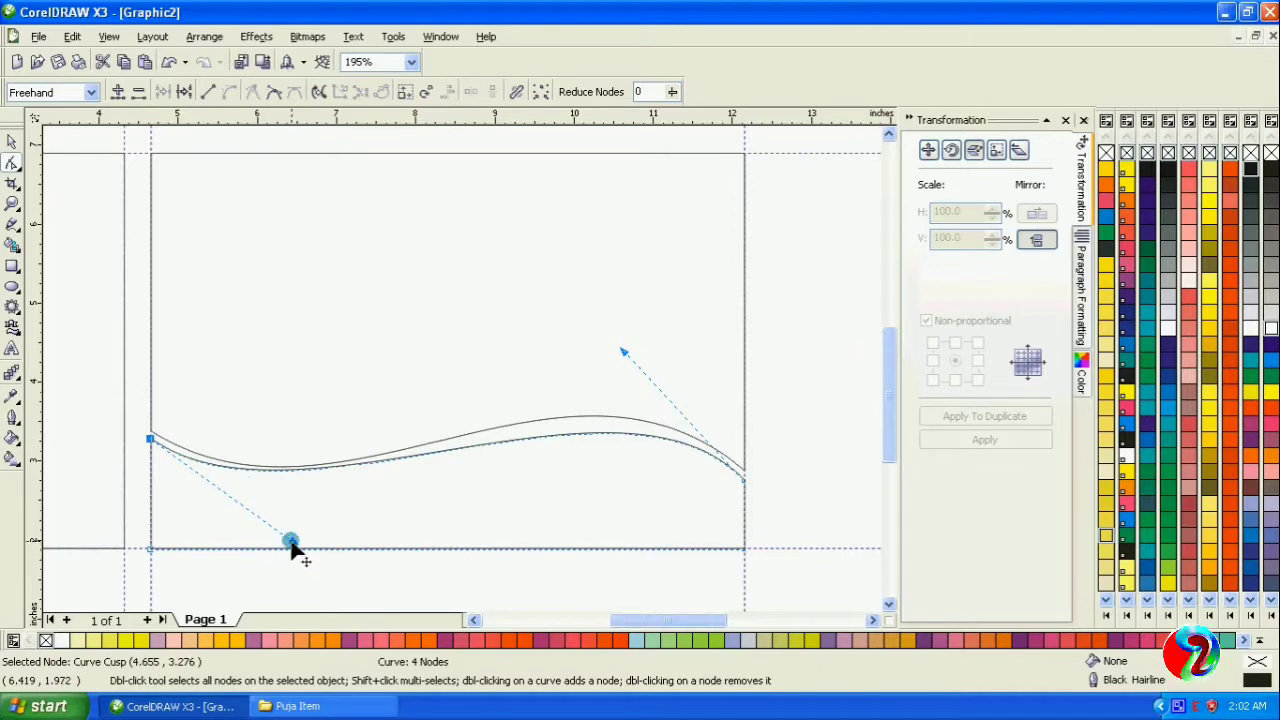
pyautogui.moveTo(292, 543); pyautogui.dragTo(288, 548)
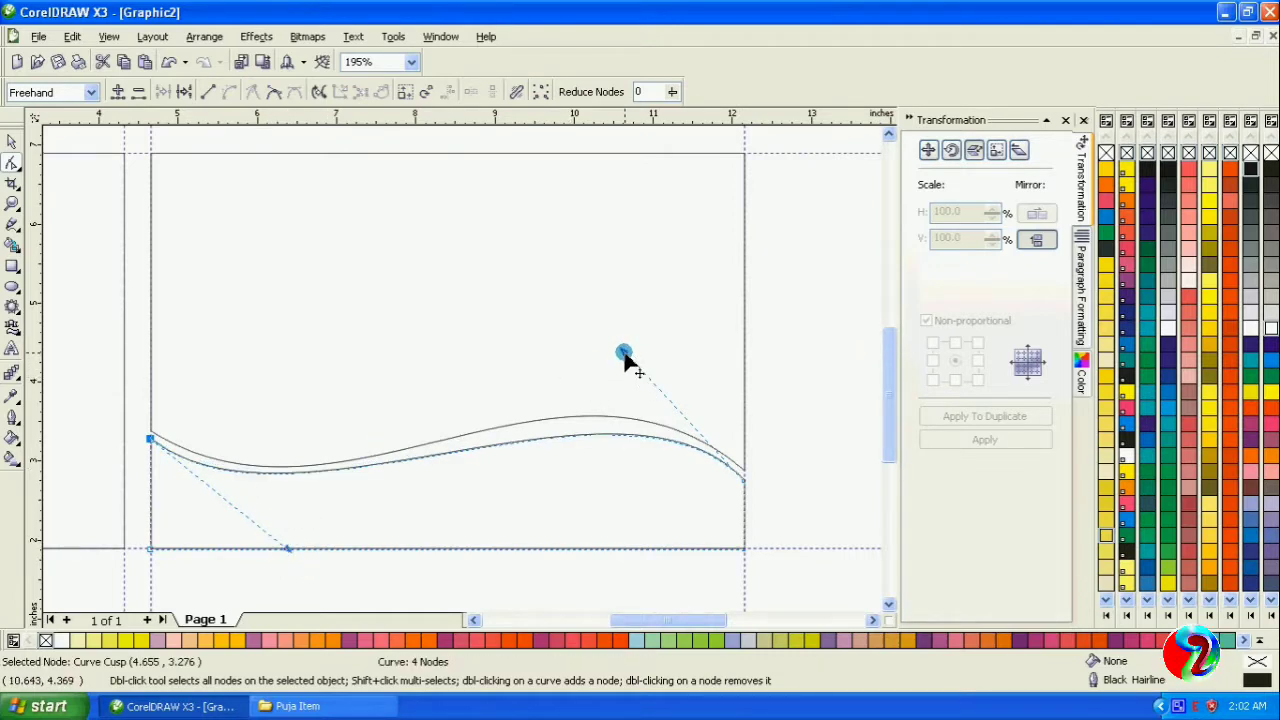
pyautogui.moveTo(622, 353); pyautogui.dragTo(590, 330)
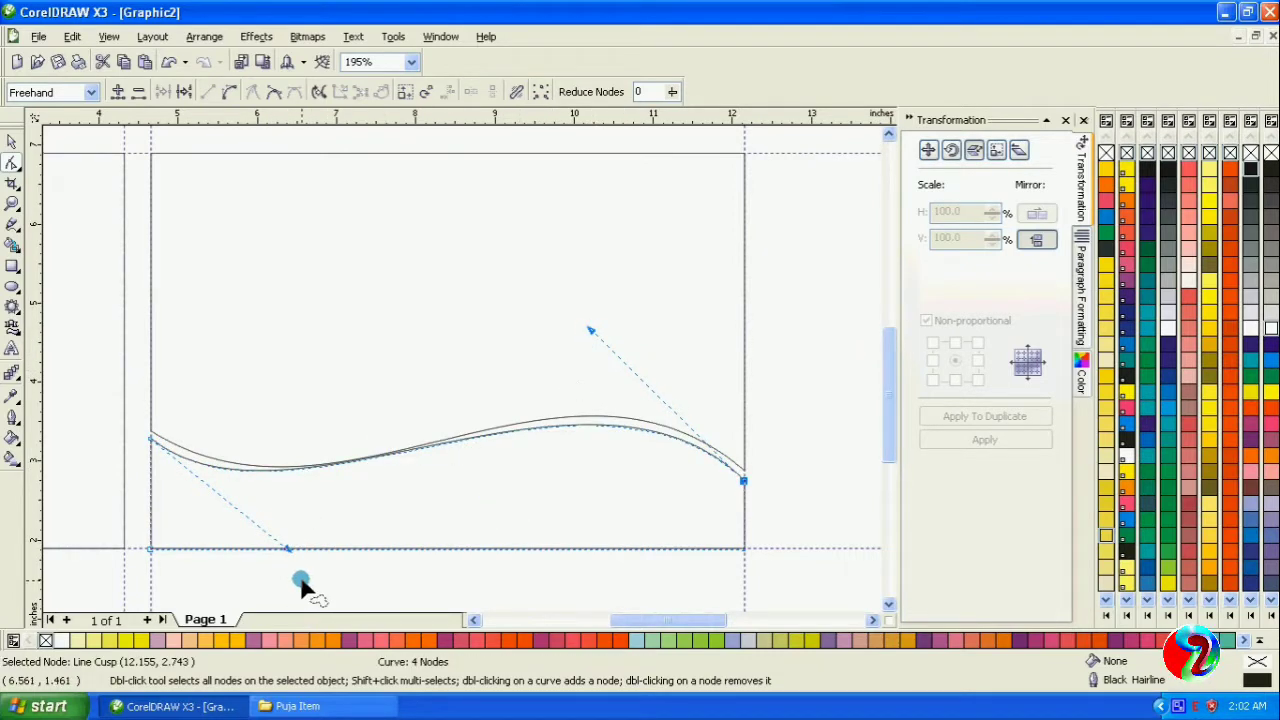
pyautogui.moveTo(377, 463); pyautogui.dragTo(391, 484)
pyautogui.moveTo(617, 399); pyautogui.dragTo(589, 324)
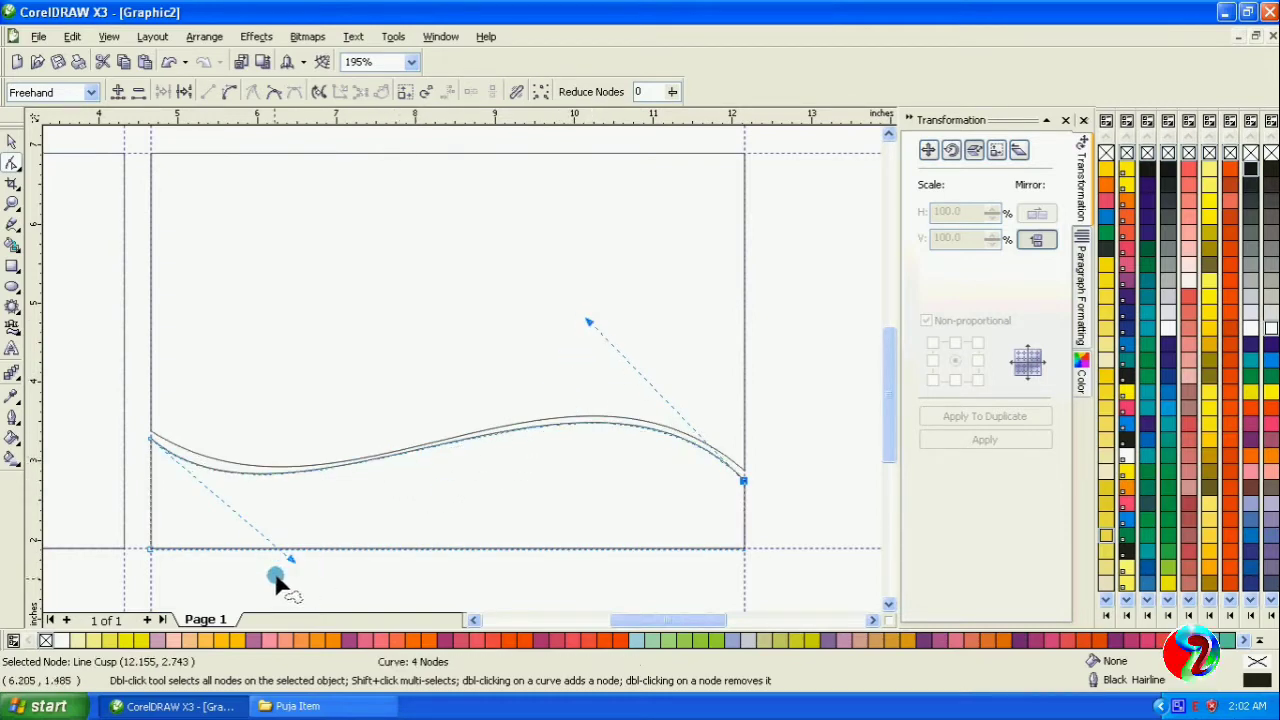
pyautogui.moveTo(290, 560); pyautogui.dragTo(278, 577)
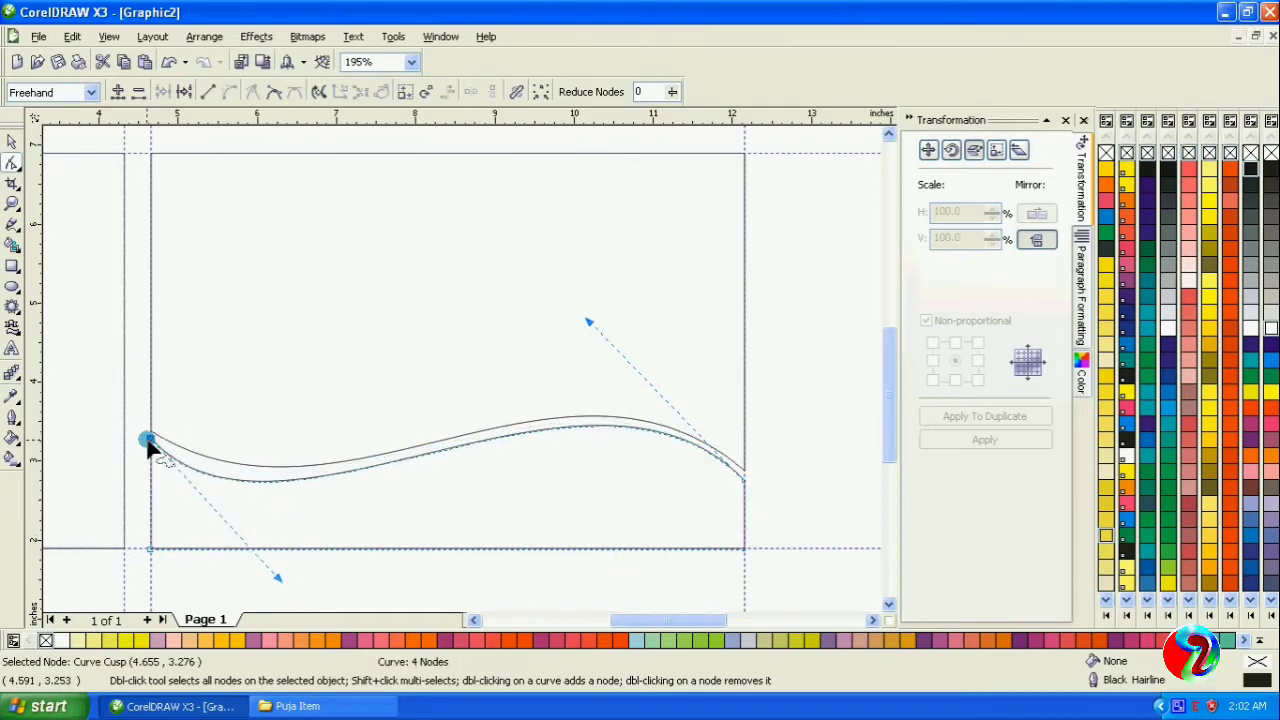
pyautogui.moveTo(148, 439); pyautogui.dragTo(149, 438)
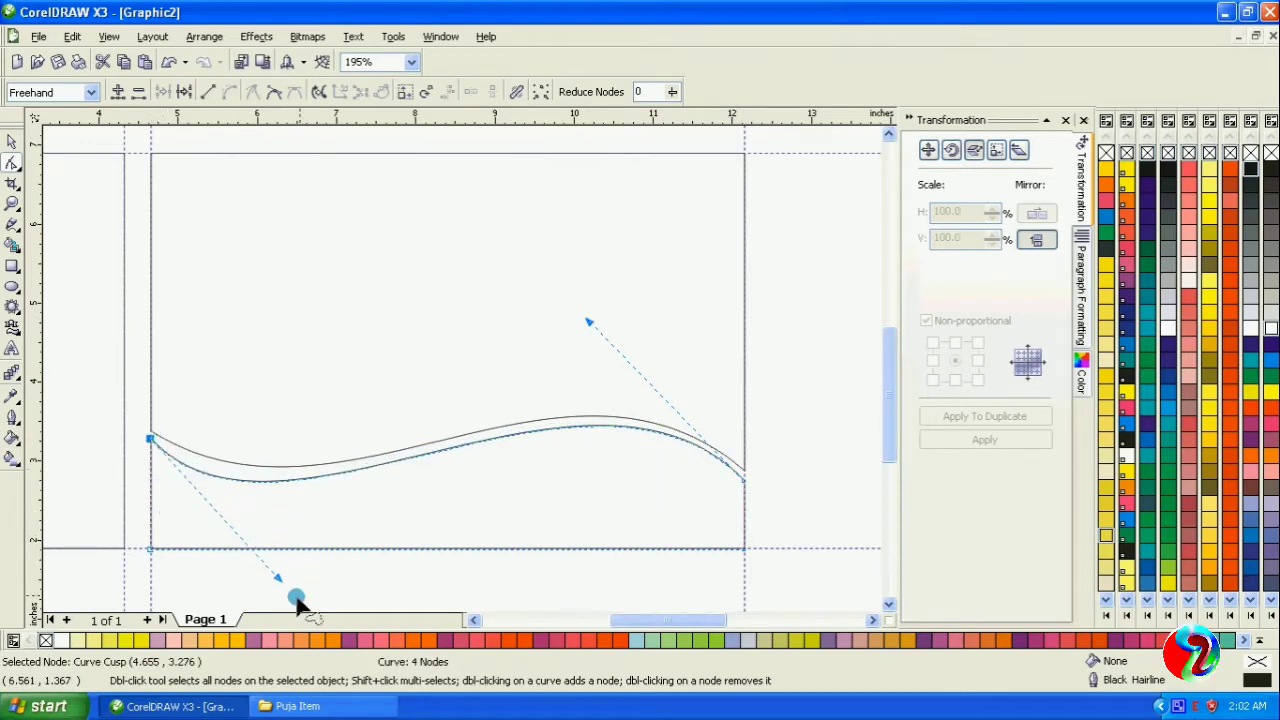
pyautogui.moveTo(278, 577); pyautogui.dragTo(285, 566)
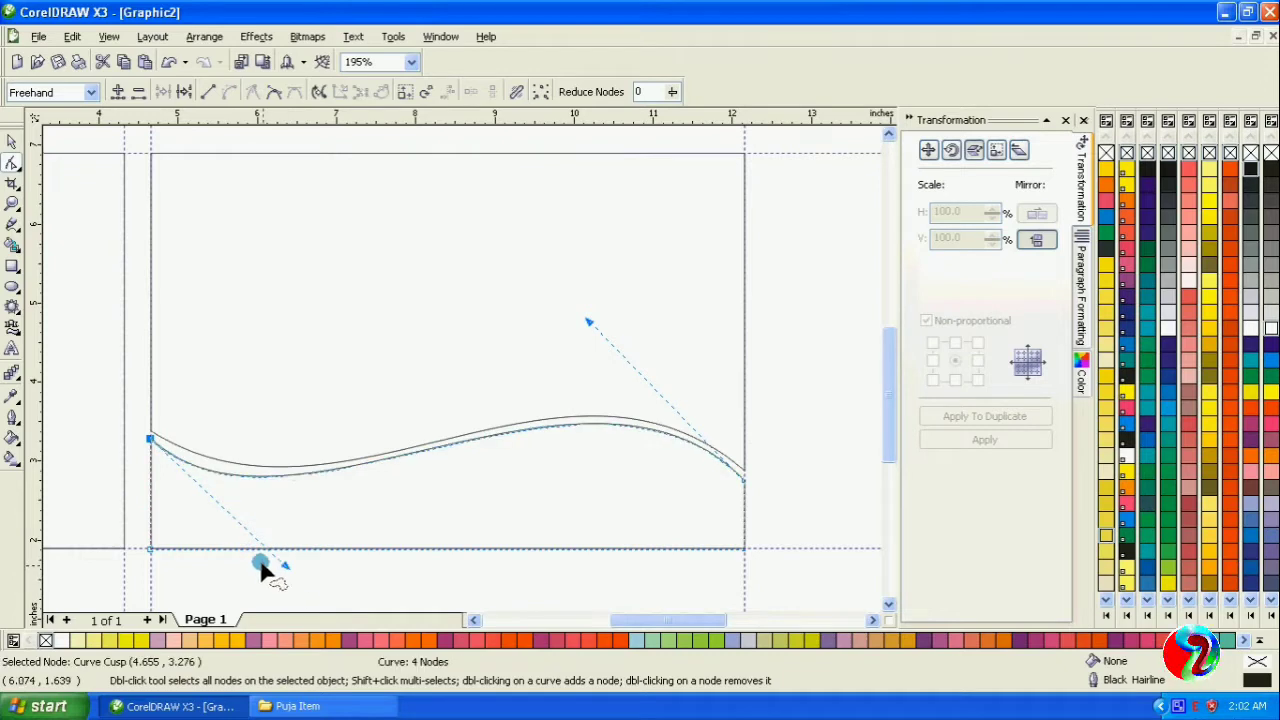
# Step: Even out the gap between the two waves by lowering the lower curve's left end to about 3.22 inches and flattening its bends
pyautogui.click(13, 205)
pyautogui.moveTo(123, 417); pyautogui.dragTo(730, 566)
pyautogui.click(12, 146)
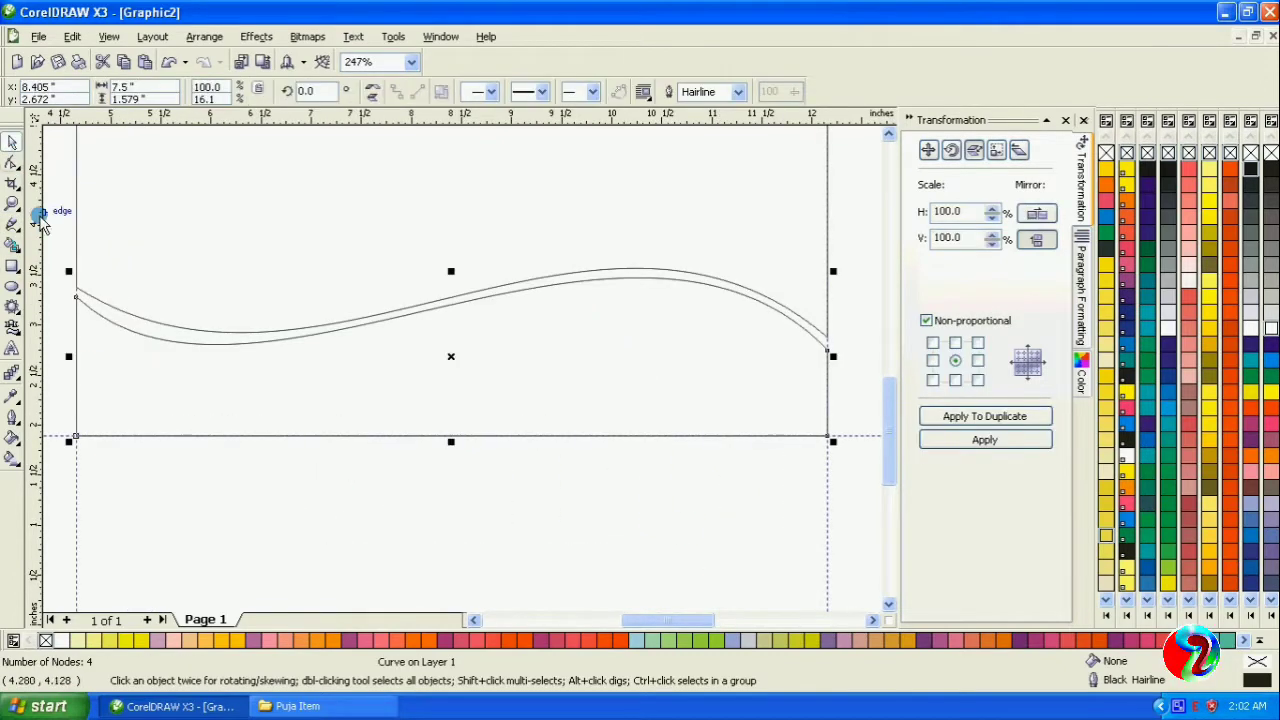
pyautogui.click(13, 163)
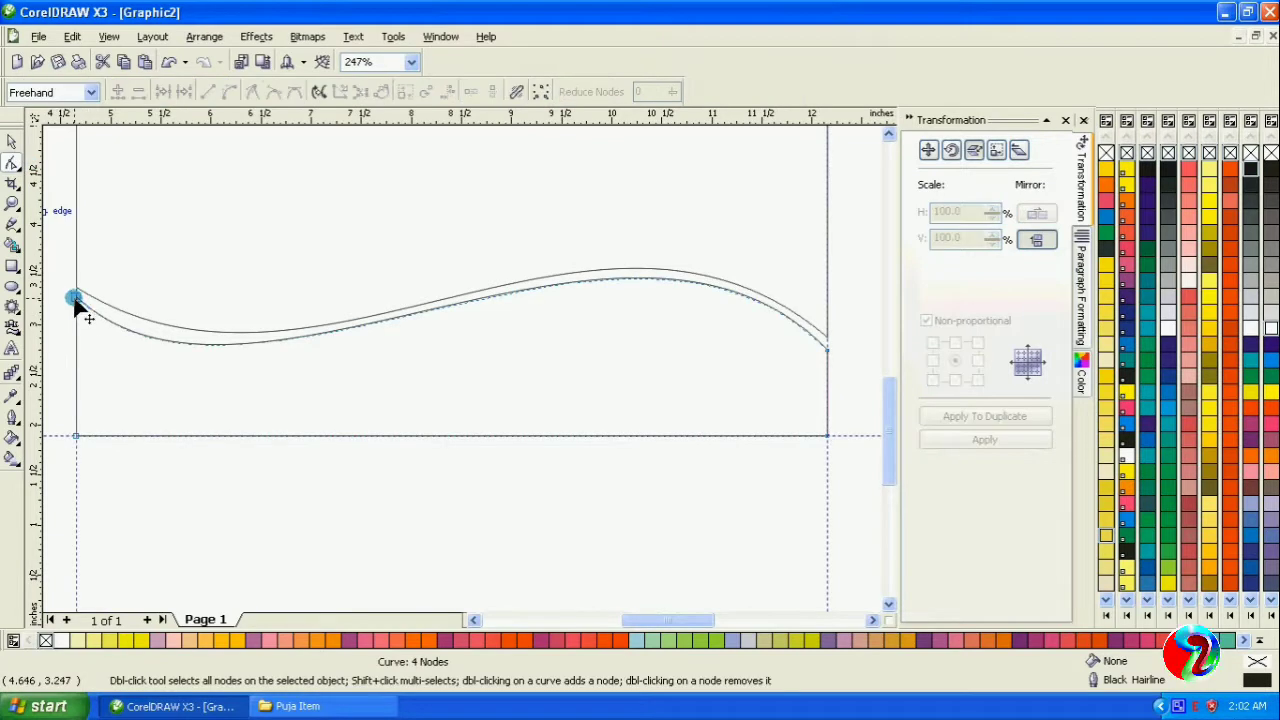
pyautogui.click(76, 297)
pyautogui.moveTo(244, 452); pyautogui.dragTo(372, 456)
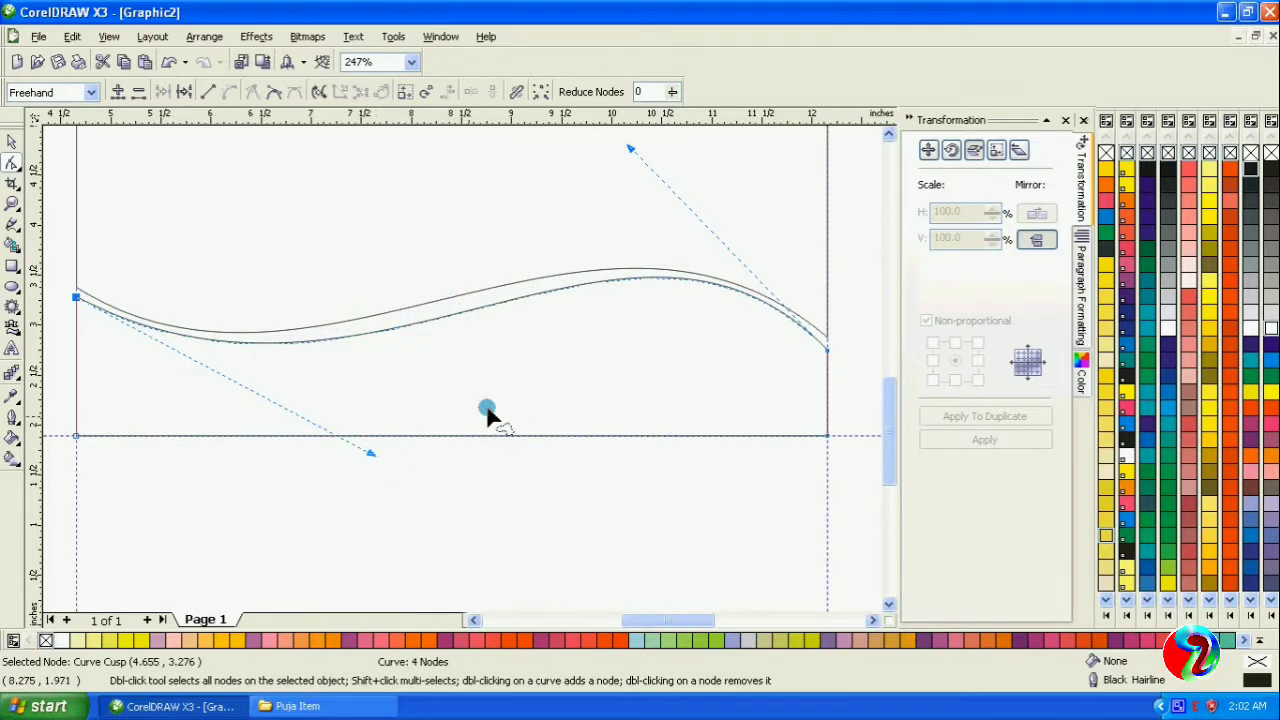
pyautogui.moveTo(631, 151); pyautogui.dragTo(556, 160)
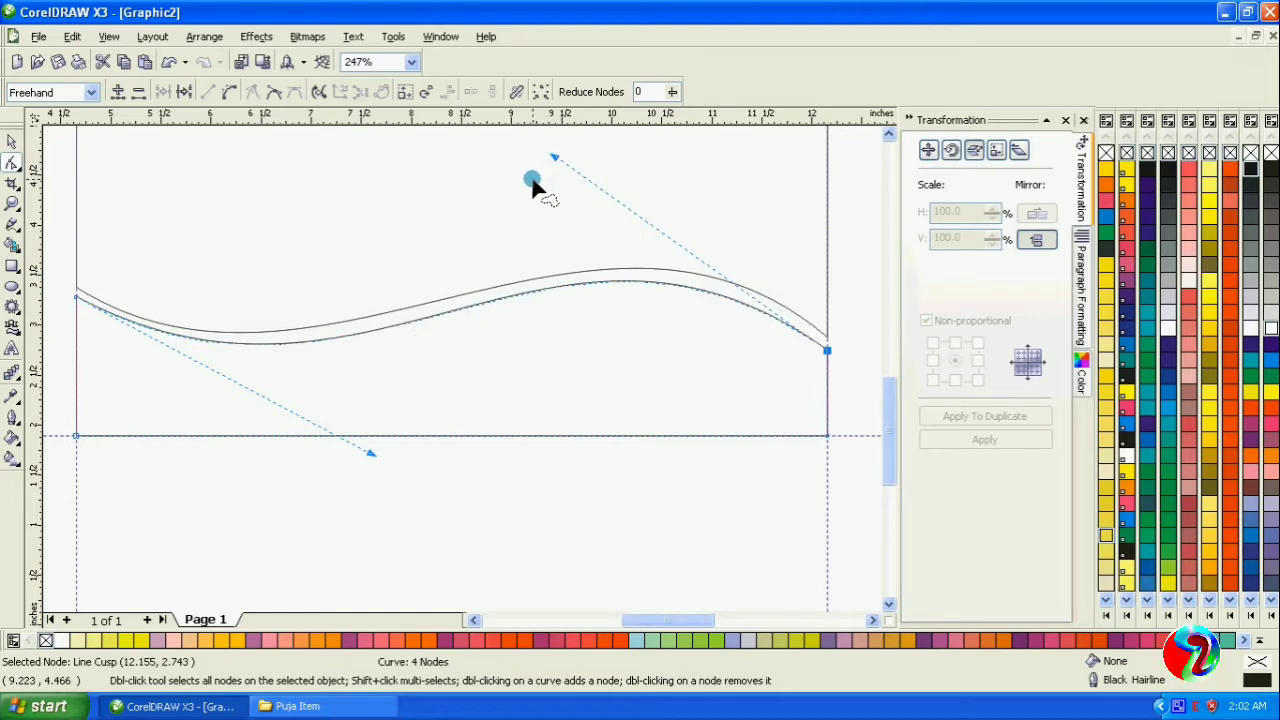
pyautogui.moveTo(371, 456)
pyautogui.mouseDown()
pyautogui.moveTo(388, 457)
pyautogui.moveTo(386, 446)
pyautogui.mouseUp()
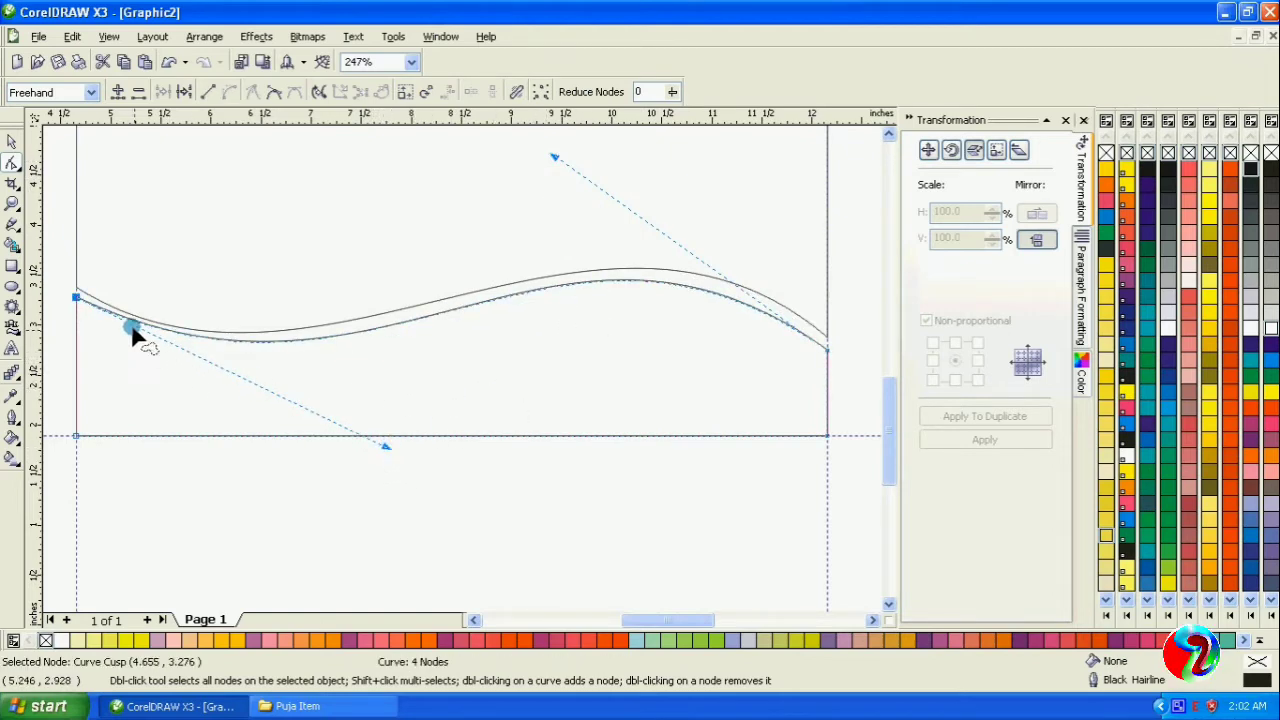
pyautogui.moveTo(78, 300); pyautogui.dragTo(79, 306)
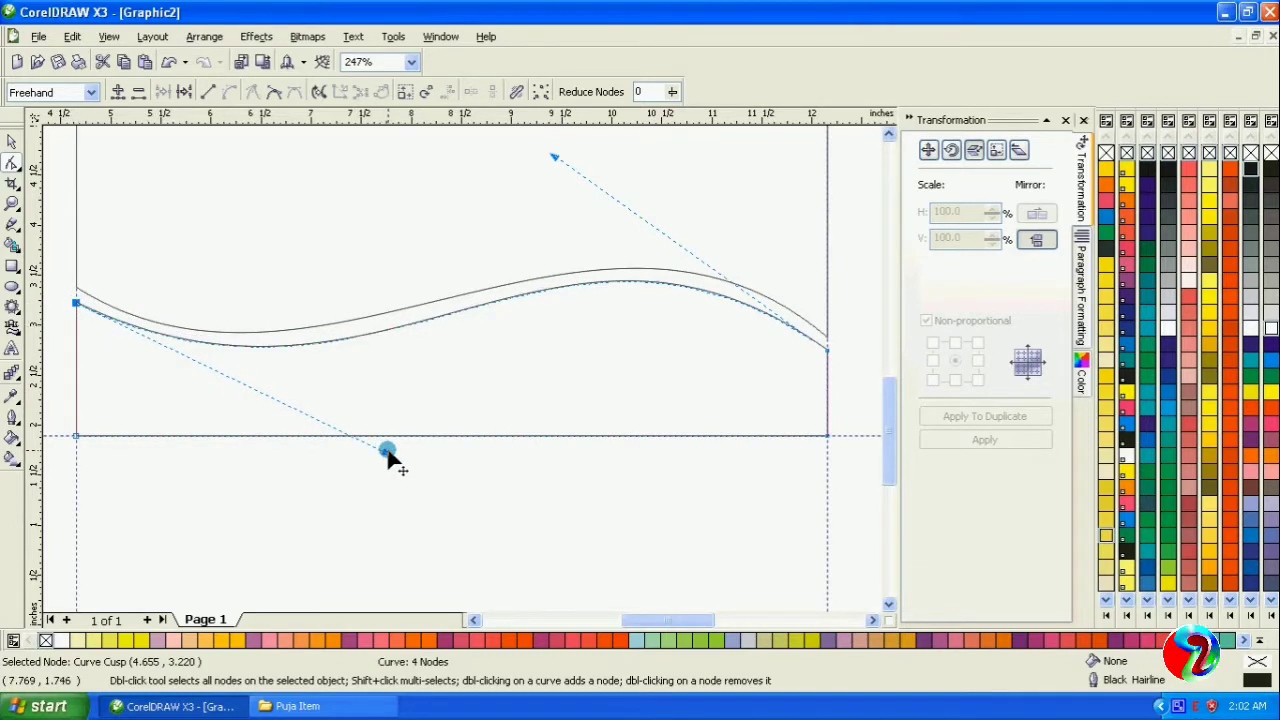
pyautogui.moveTo(388, 455); pyautogui.dragTo(383, 440)
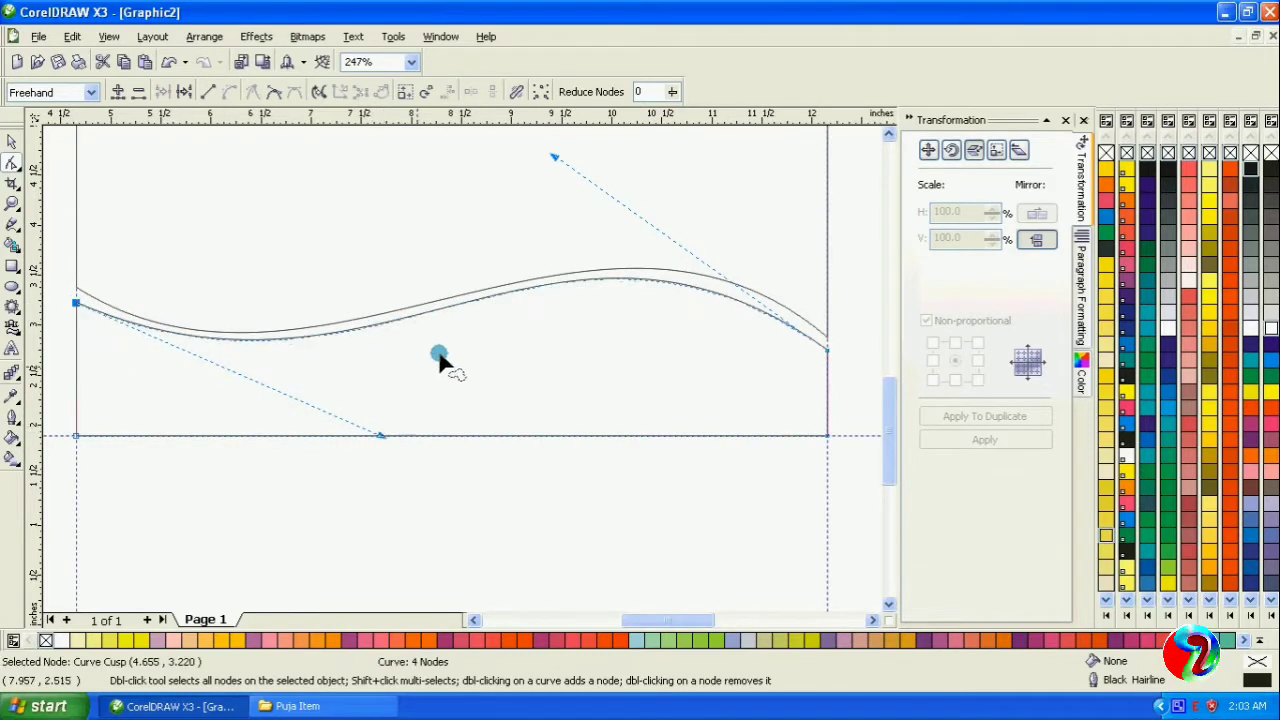
pyautogui.click(829, 353)
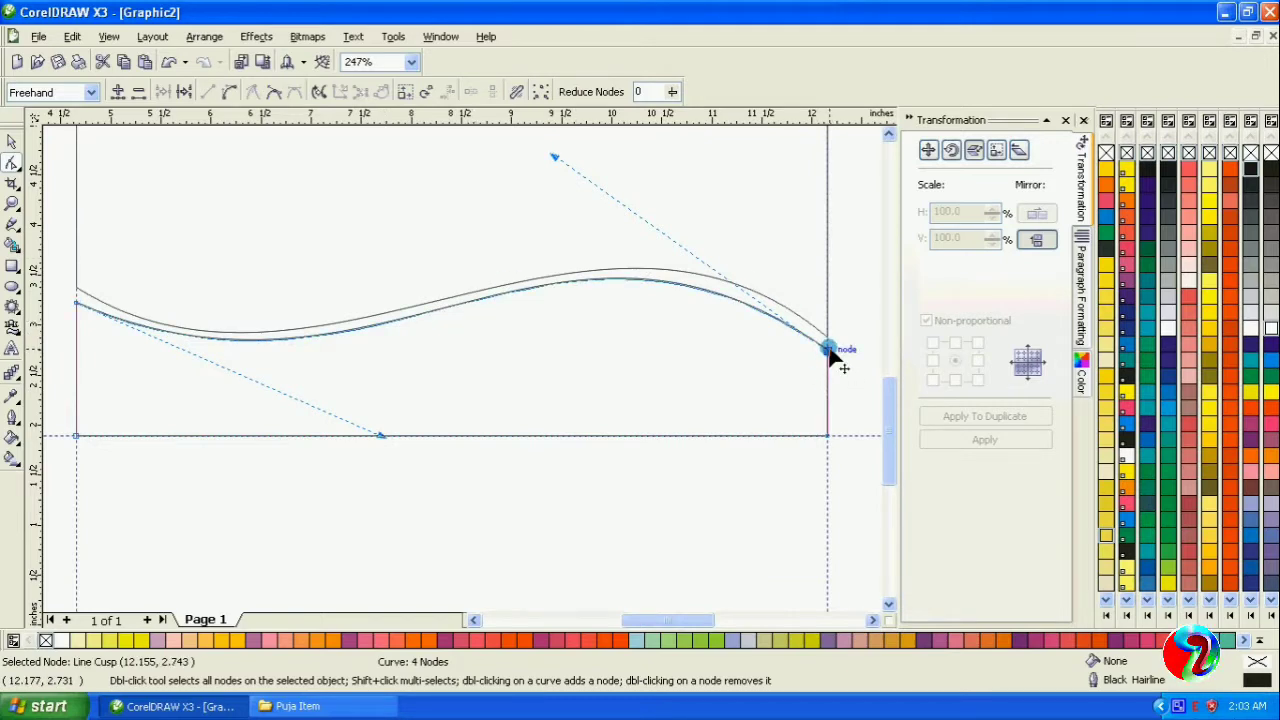
pyautogui.moveTo(556, 158); pyautogui.dragTo(594, 164)
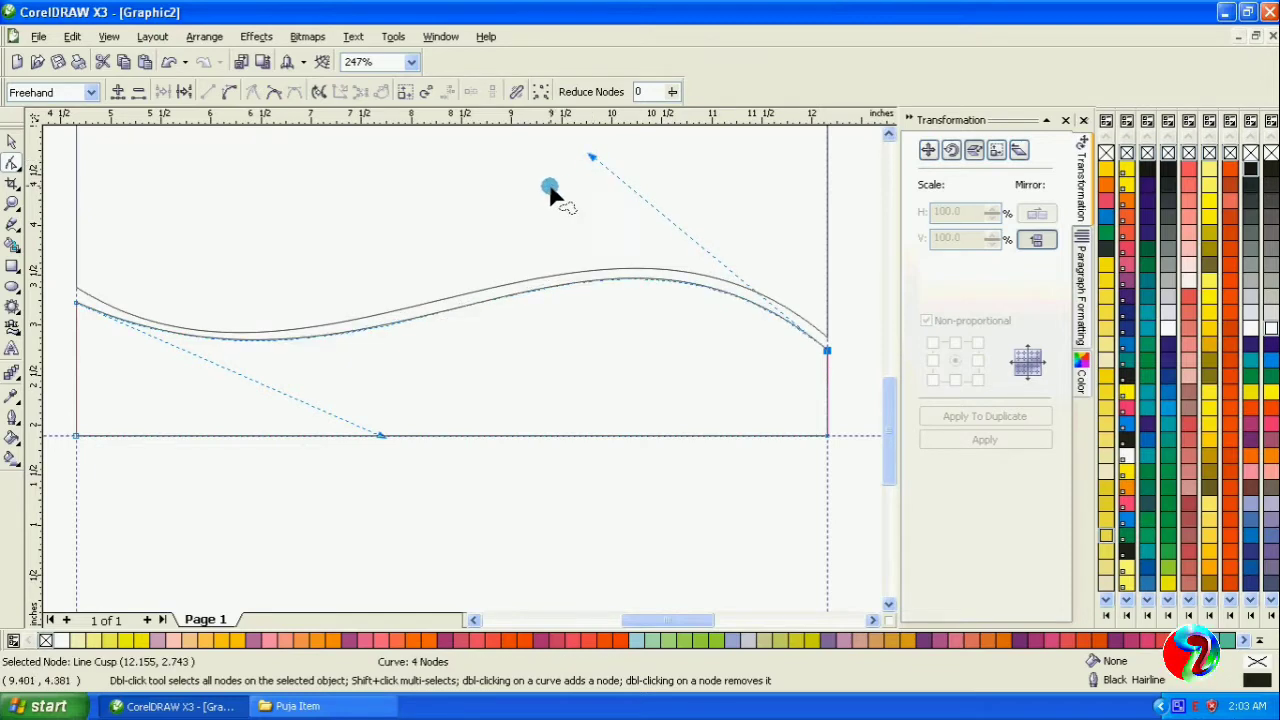
pyautogui.click(12, 141)
pyautogui.click(503, 514)
pyautogui.click(12, 184)
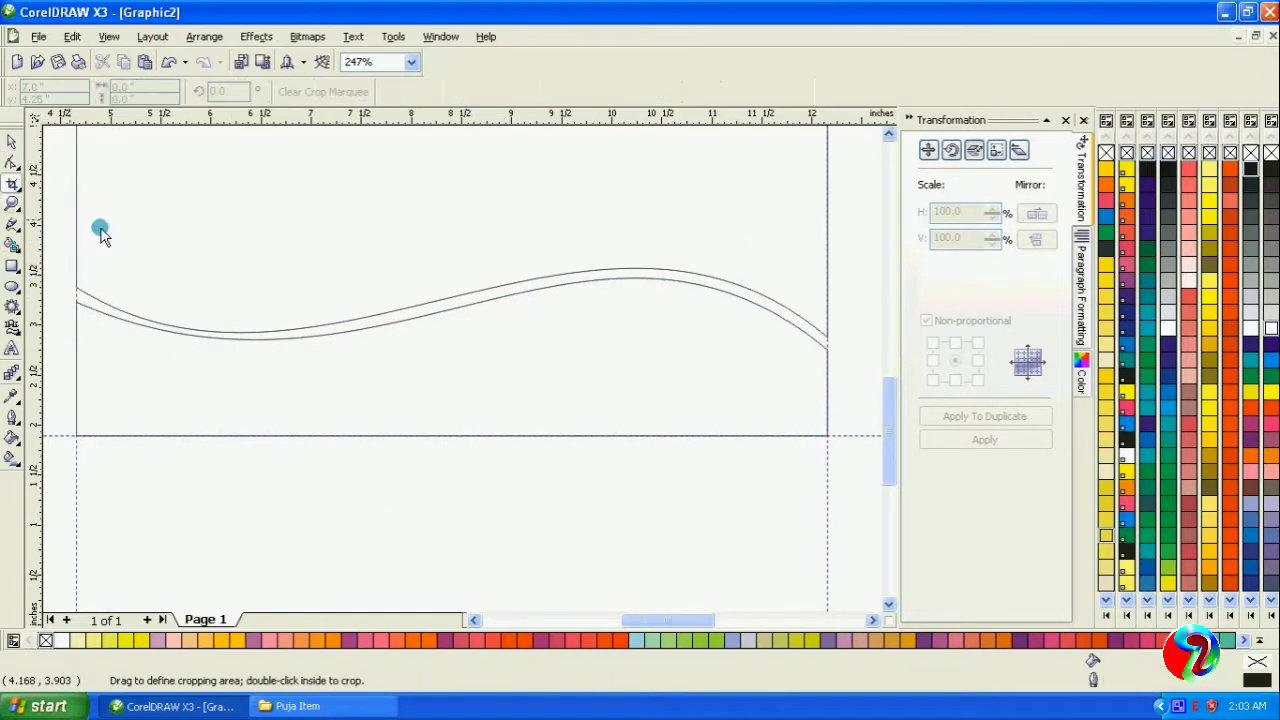
pyautogui.hotkey('shift', 'F10')
pyautogui.click(12, 204)
pyautogui.click(43, 208)
pyautogui.scroll(-1, 423, 357)
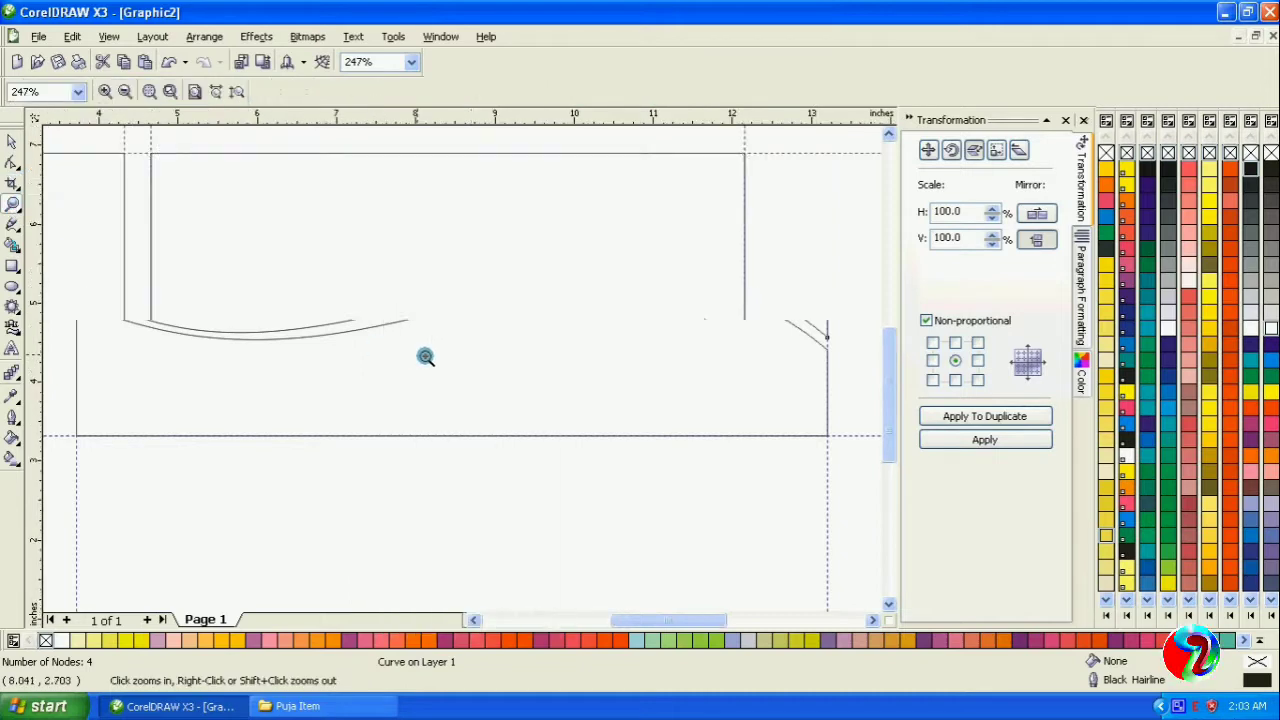
# Step: Slightly flatten the left bend of the large upper shape's wavy bottom edge to even out the gap with the lower curve
pyautogui.click(12, 141)
pyautogui.click(188, 152)
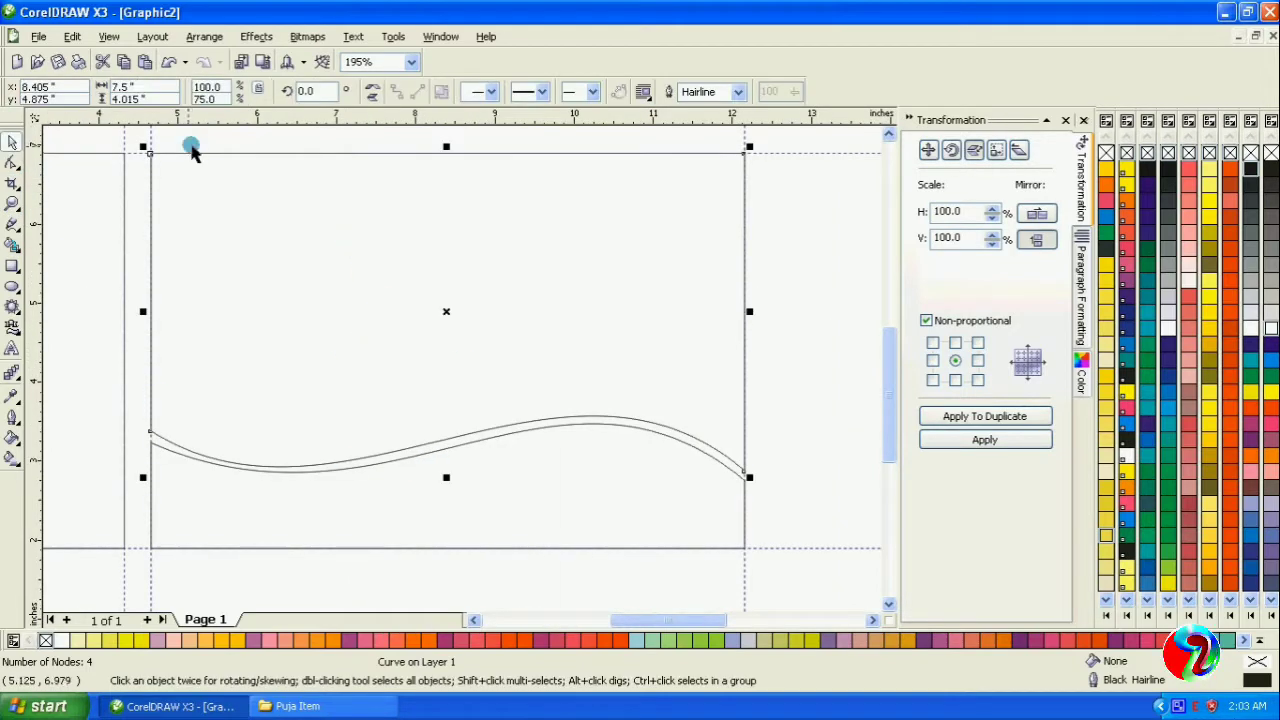
pyautogui.click(13, 163)
pyautogui.click(149, 433)
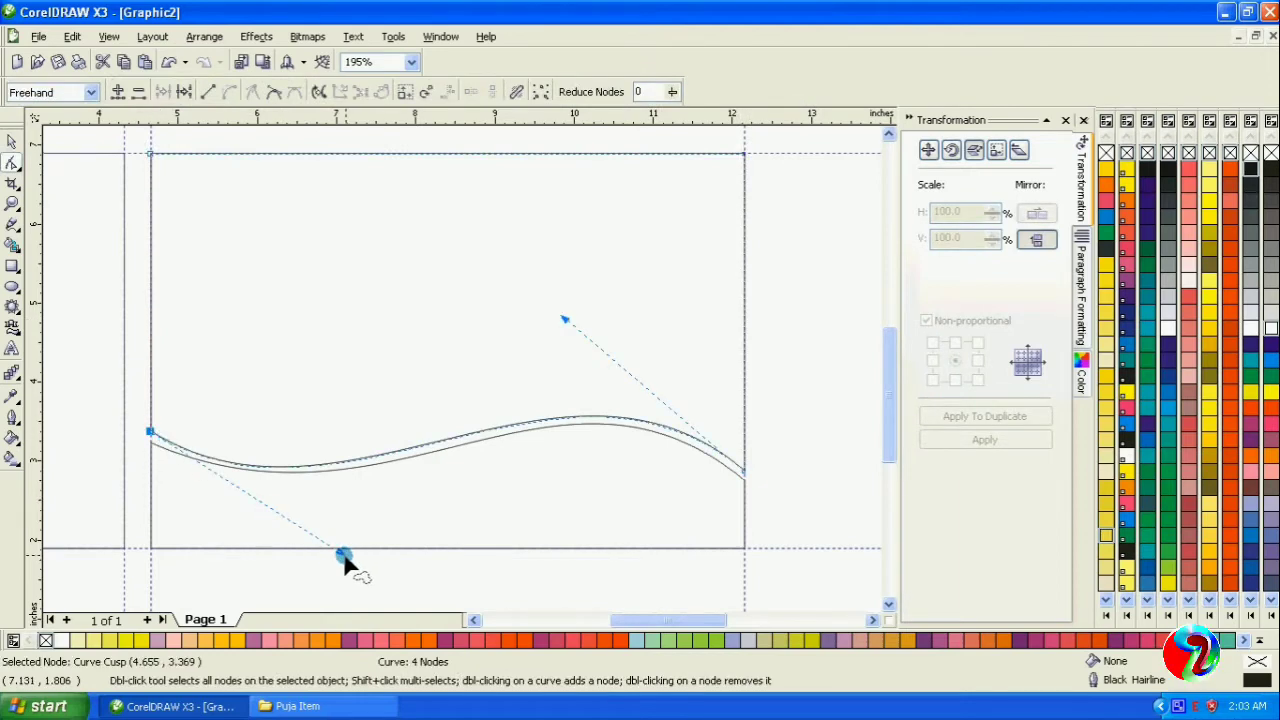
pyautogui.moveTo(339, 555); pyautogui.dragTo(342, 545)
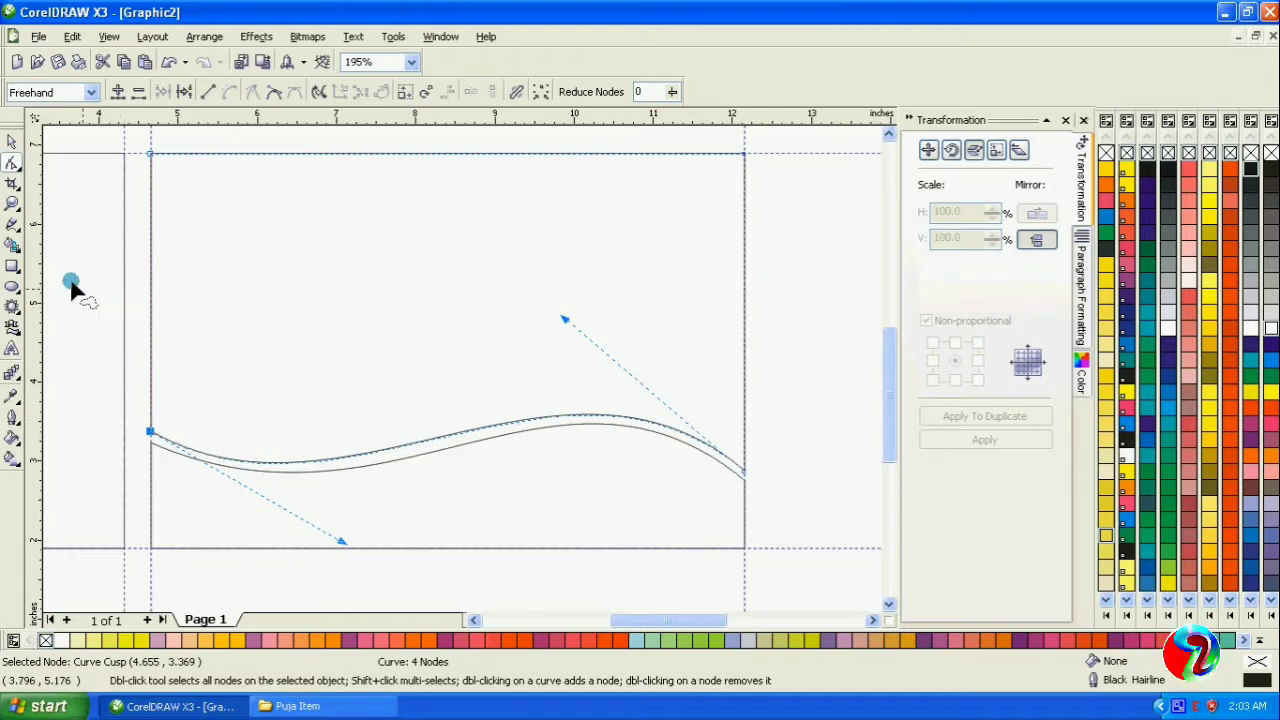
# Step: Give the upper and lower wave-edged shapes a 2-point outline
pyautogui.click(12, 140)
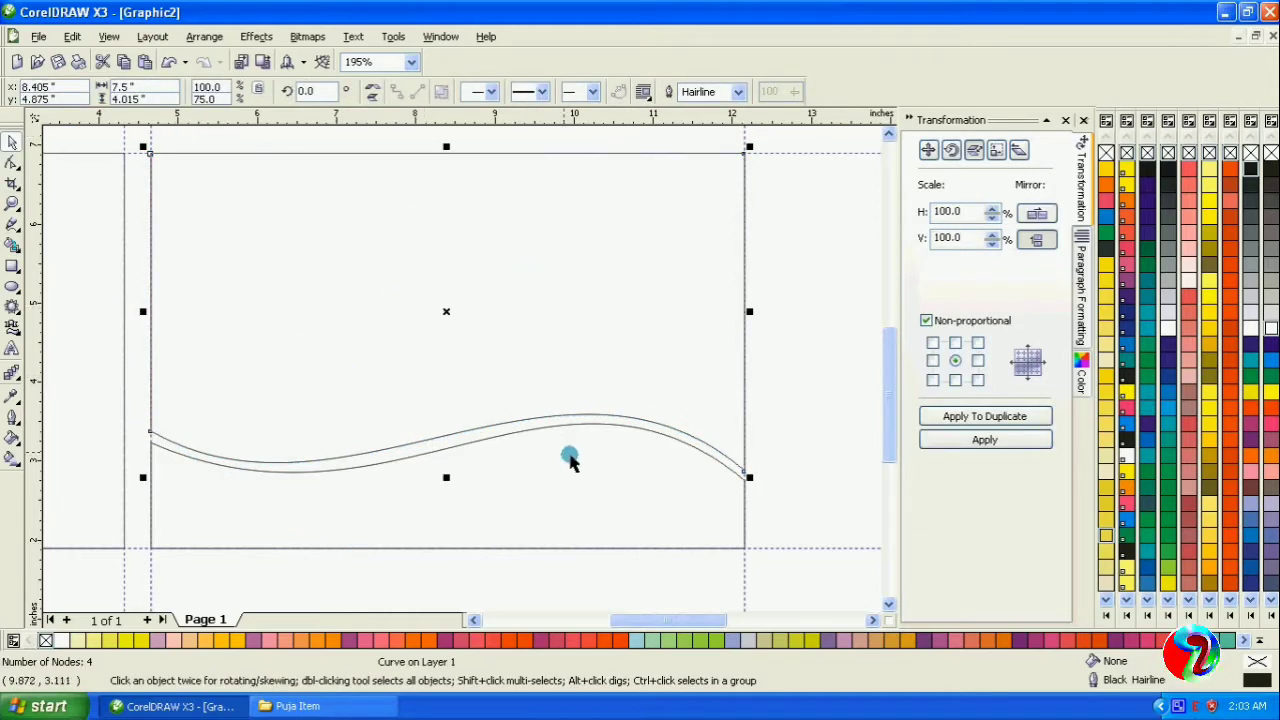
pyautogui.keyDown('shift'); pyautogui.click(585, 494); pyautogui.keyUp('shift')
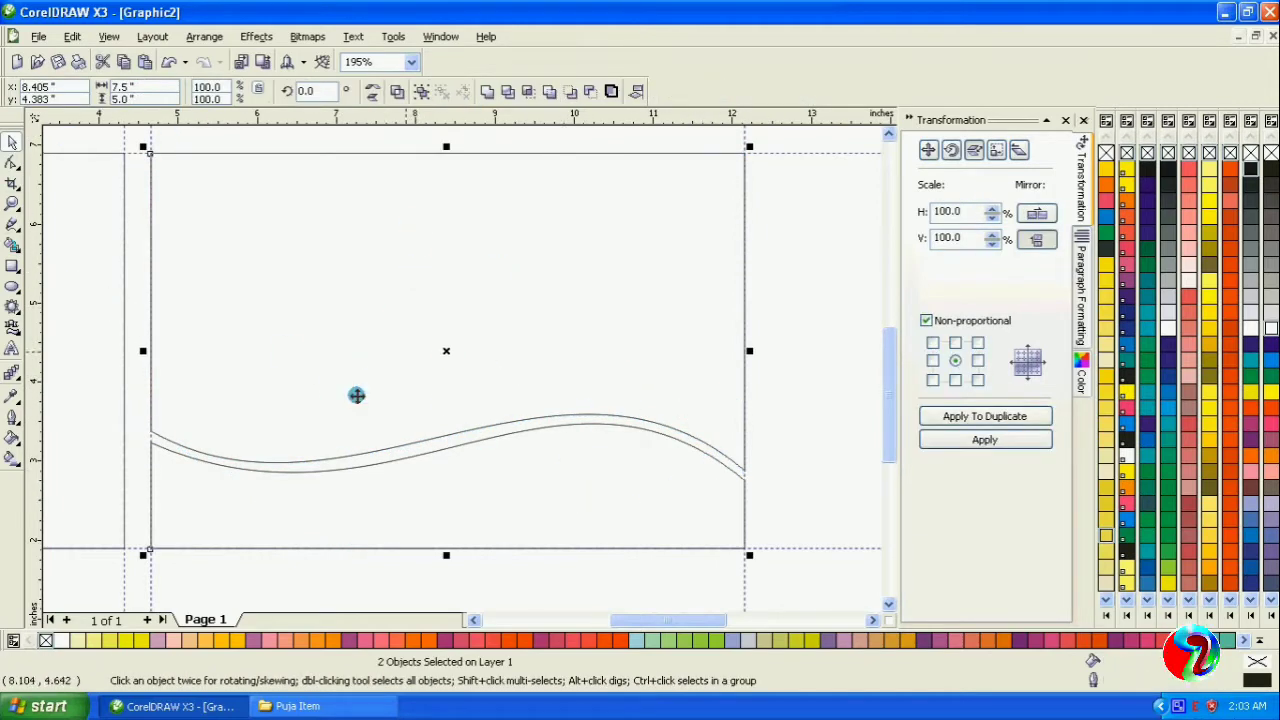
pyautogui.click(12, 420)
pyautogui.click(40, 428)
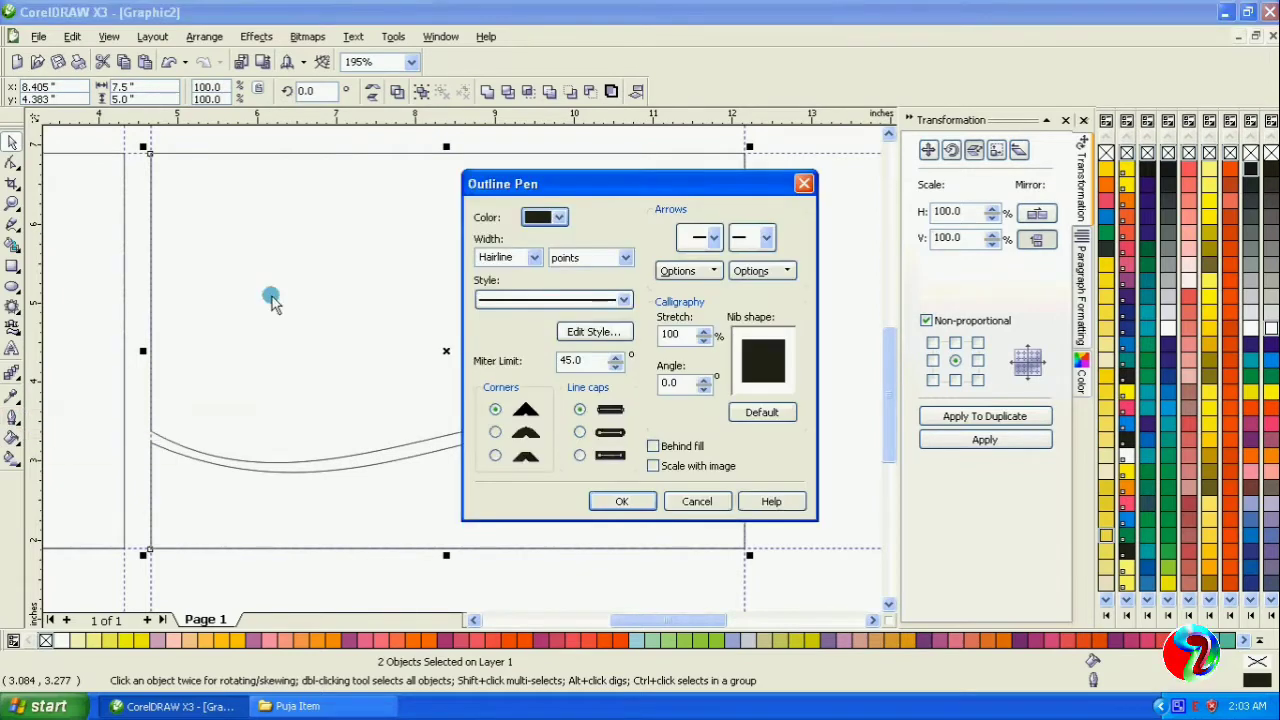
pyautogui.click(490, 257)
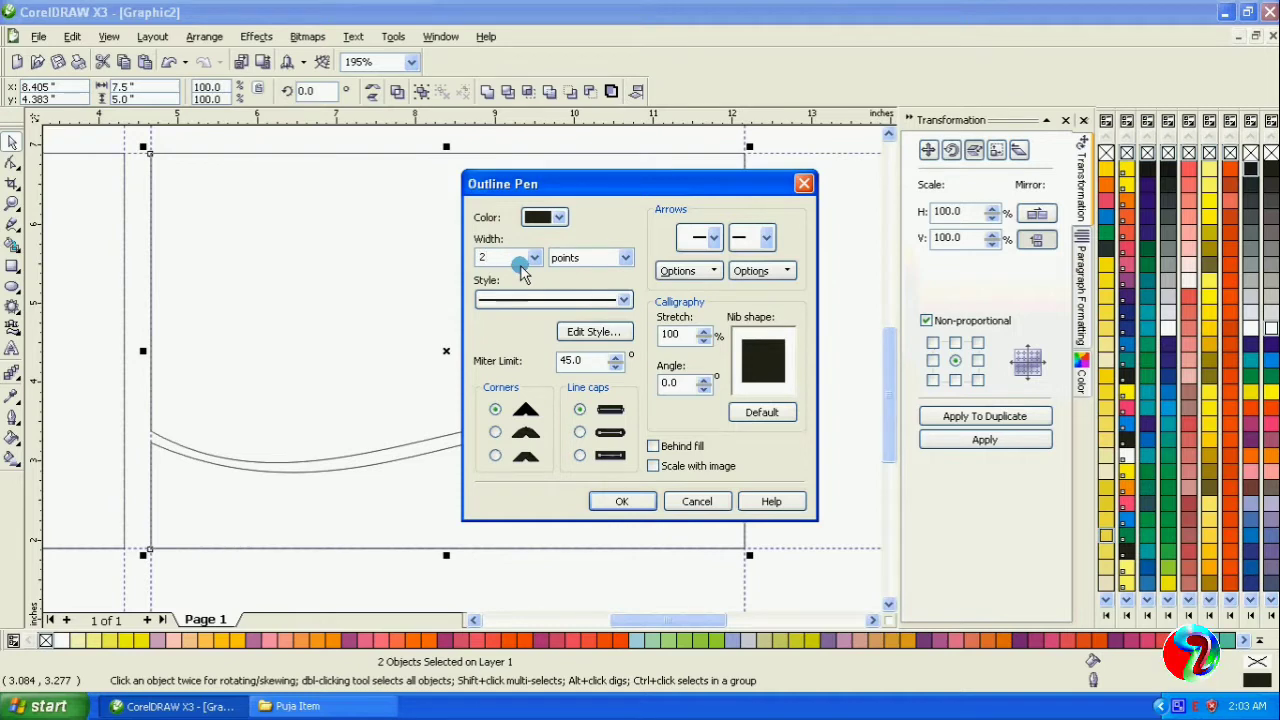
pyautogui.press('Return')
pyautogui.click(799, 334)
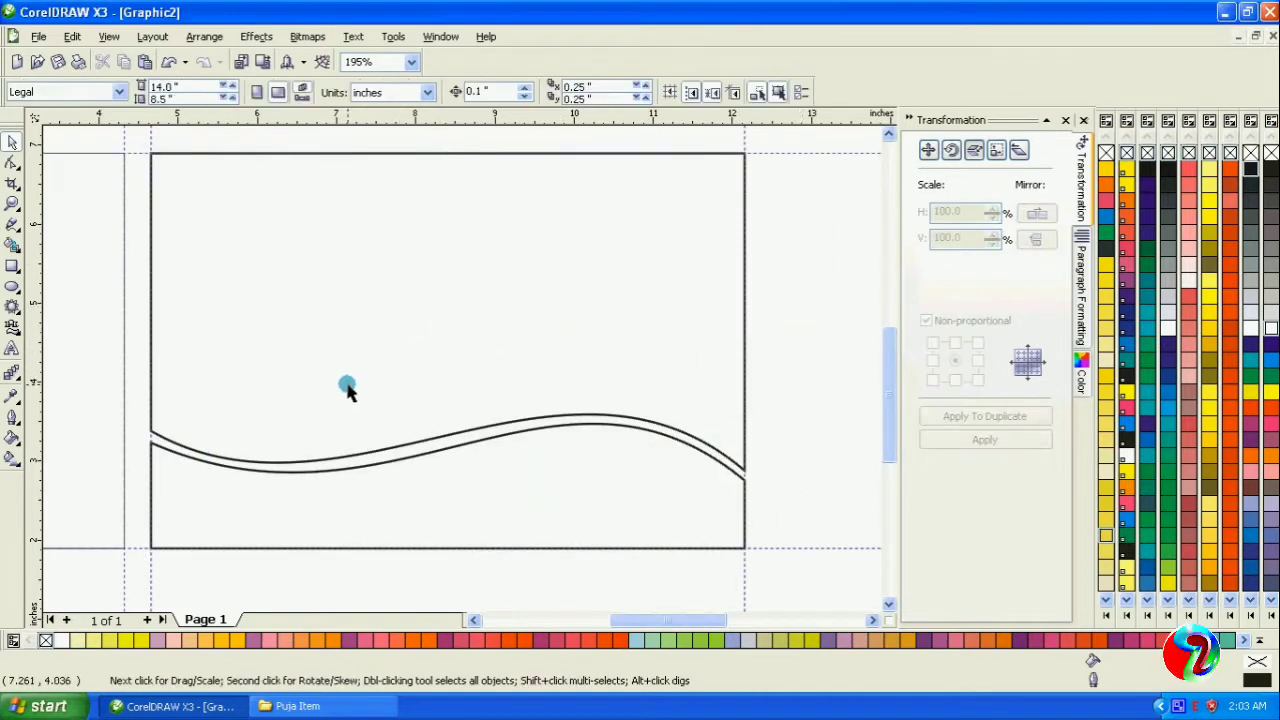
# Step: Place the large Bengali committee title near the upper edge of the large shape, centred at about 8.48 by 6.3 inches
pyautogui.click(503, 209)
pyautogui.click(849, 323)
pyautogui.click(12, 204)
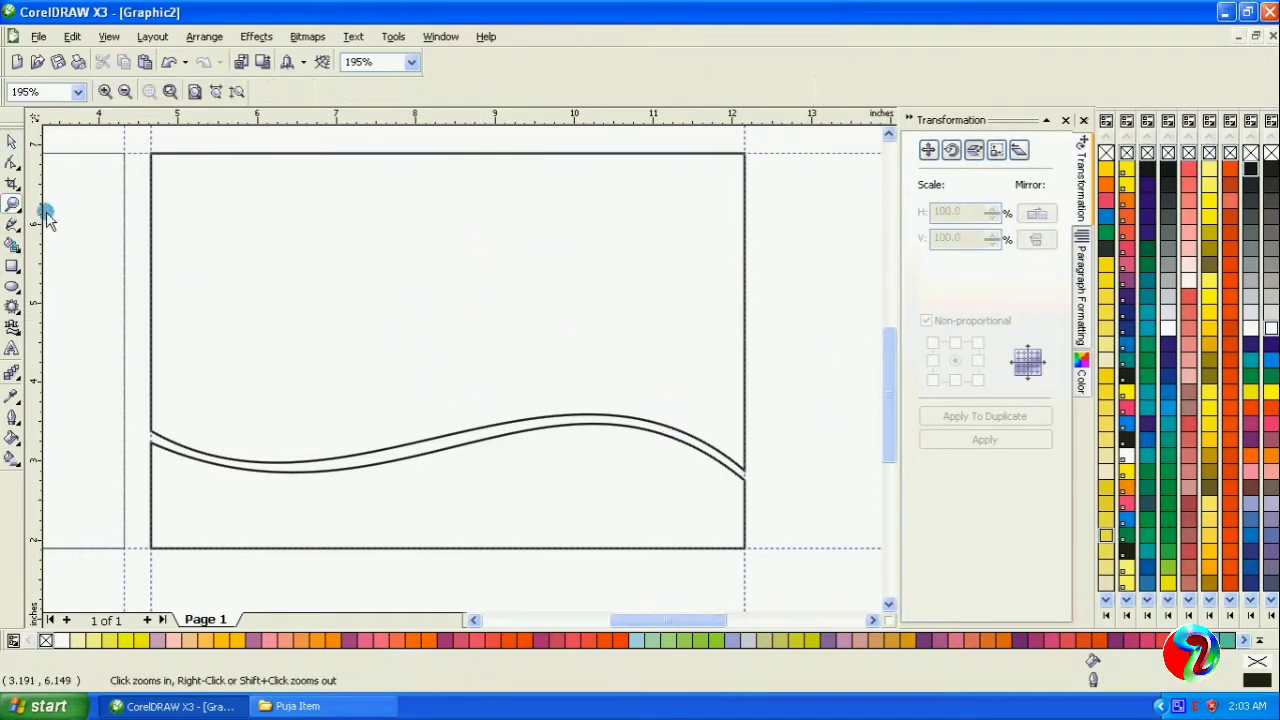
pyautogui.moveTo(140, 145); pyautogui.dragTo(760, 557)
pyautogui.rightClick(239, 270)
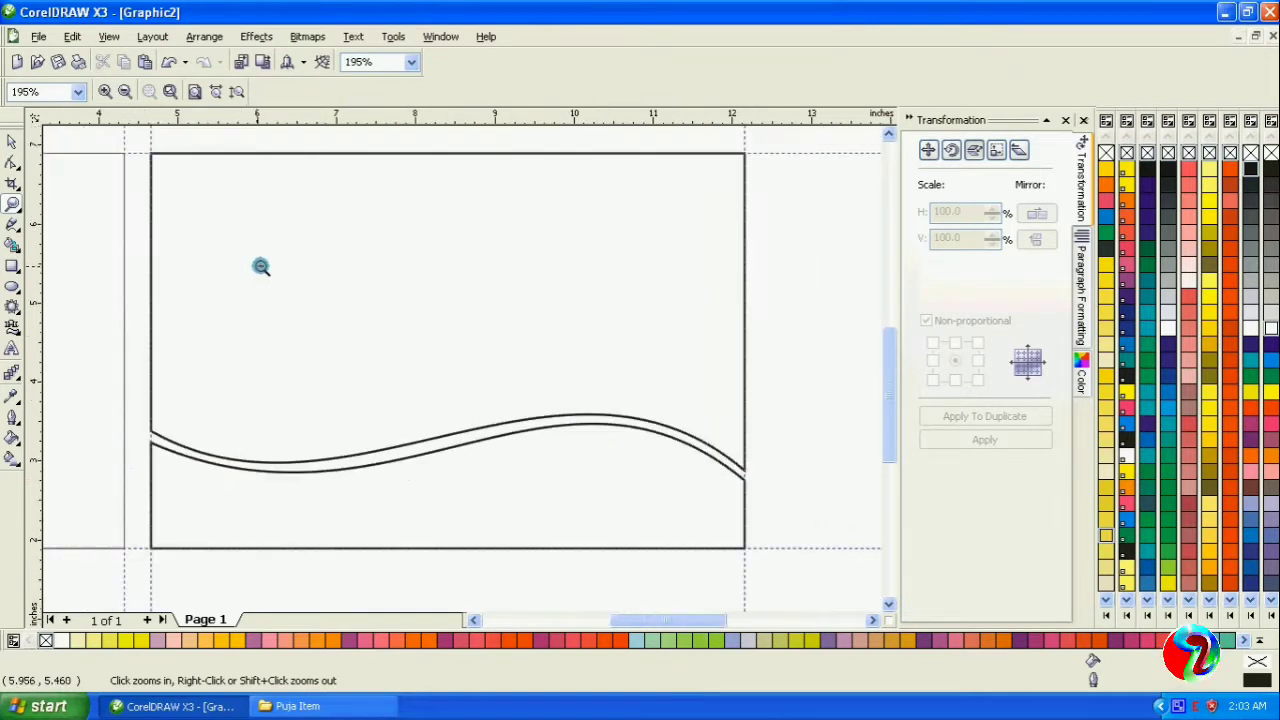
pyautogui.rightClick(312, 290)
pyautogui.click(10, 140)
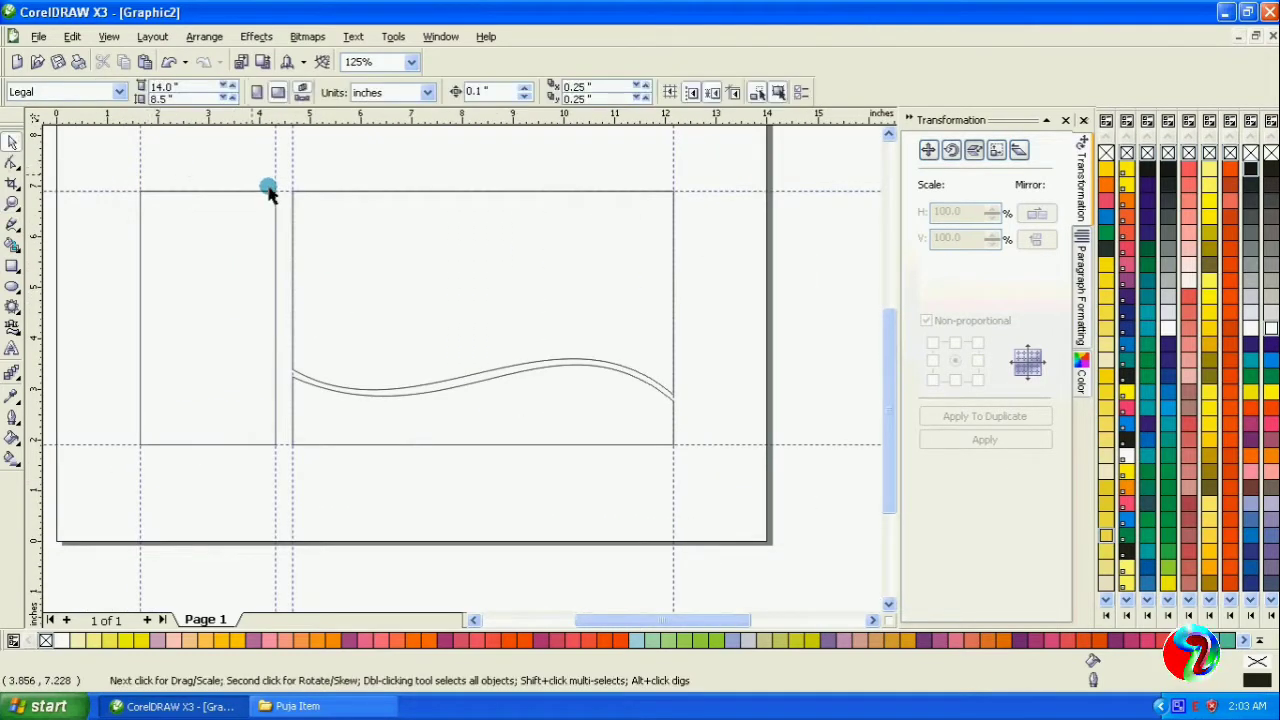
pyautogui.scroll(-3, 480, 366)
pyautogui.scroll(2, 463, 366)
pyautogui.moveTo(519, 272); pyautogui.dragTo(478, 495)
pyautogui.click(12, 205)
pyautogui.click(10, 143)
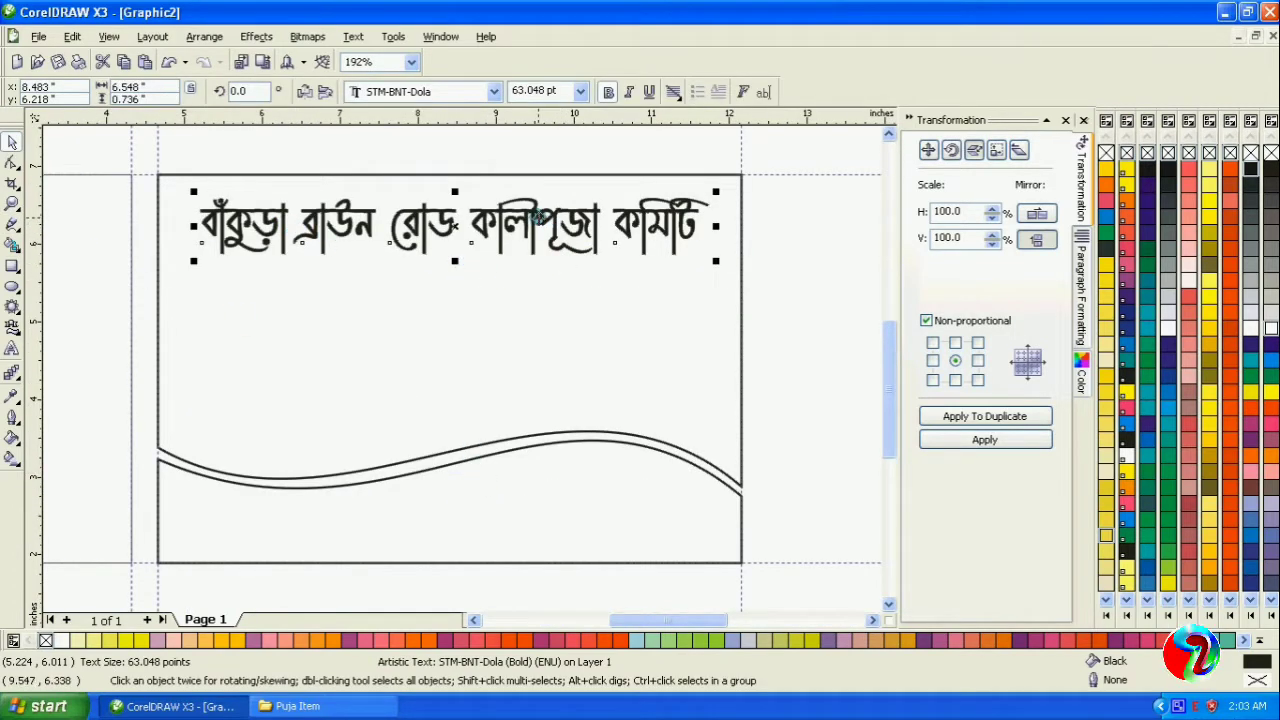
pyautogui.moveTo(537, 216); pyautogui.dragTo(537, 210)
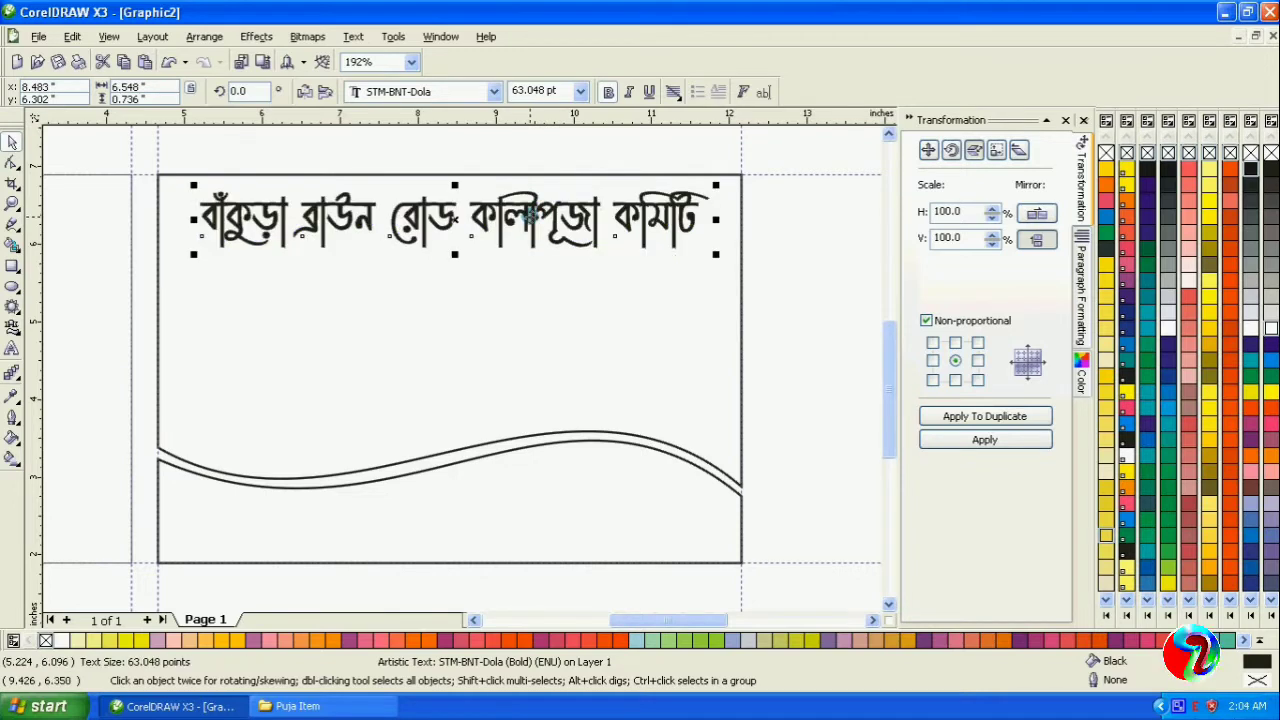
# Step: Align the title's horizontal center with the large shape
pyautogui.keyDown('shift'); pyautogui.click(593, 296); pyautogui.keyUp('shift')
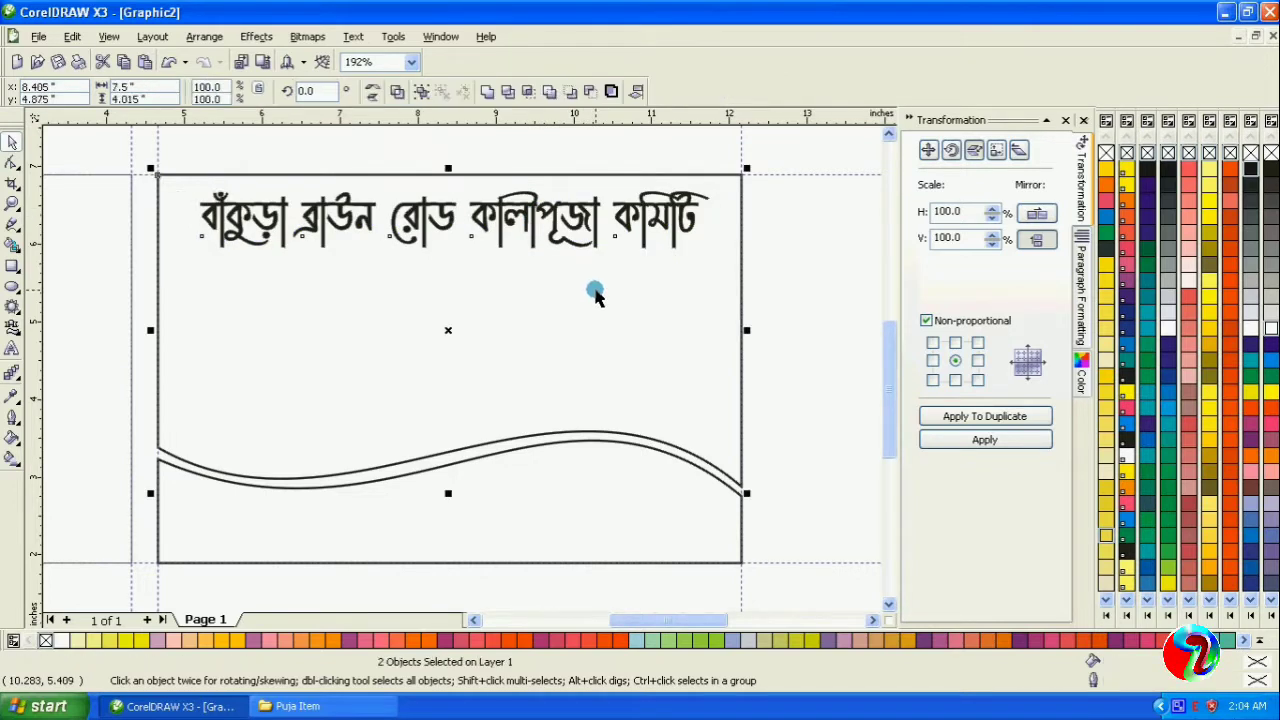
pyautogui.click(634, 92)
pyautogui.click(697, 334)
pyautogui.click(676, 453)
pyautogui.click(757, 453)
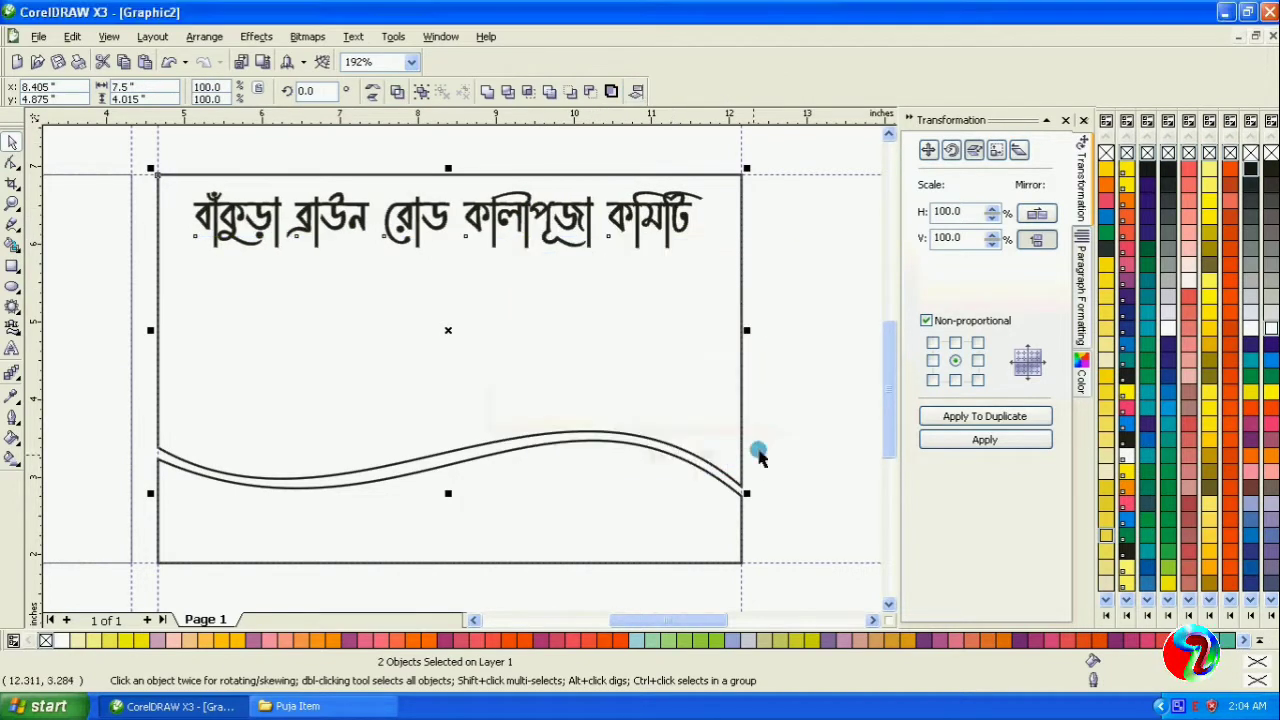
pyautogui.click(651, 302)
# Step: Move the address line and the founding-year line from outside the page to just below the title in the large shape
pyautogui.click(413, 202)
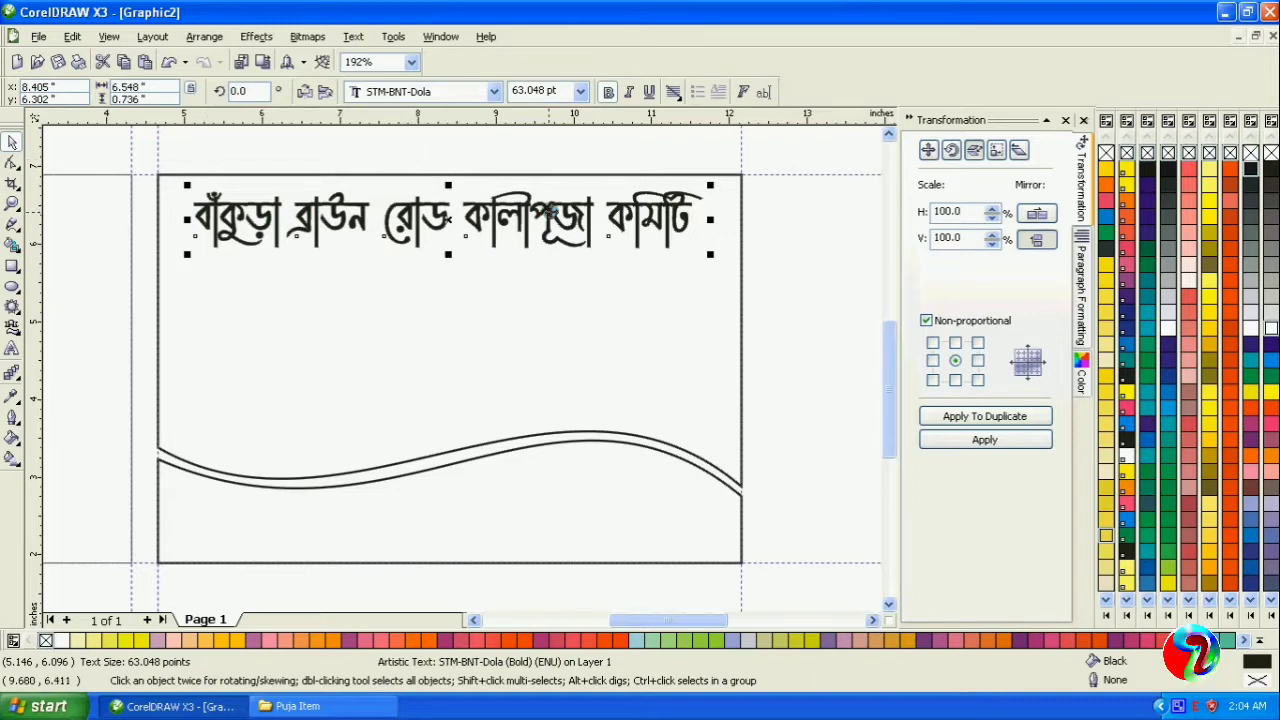
pyautogui.click(508, 163)
pyautogui.click(470, 233)
pyautogui.click(12, 203)
pyautogui.rightClick(408, 252)
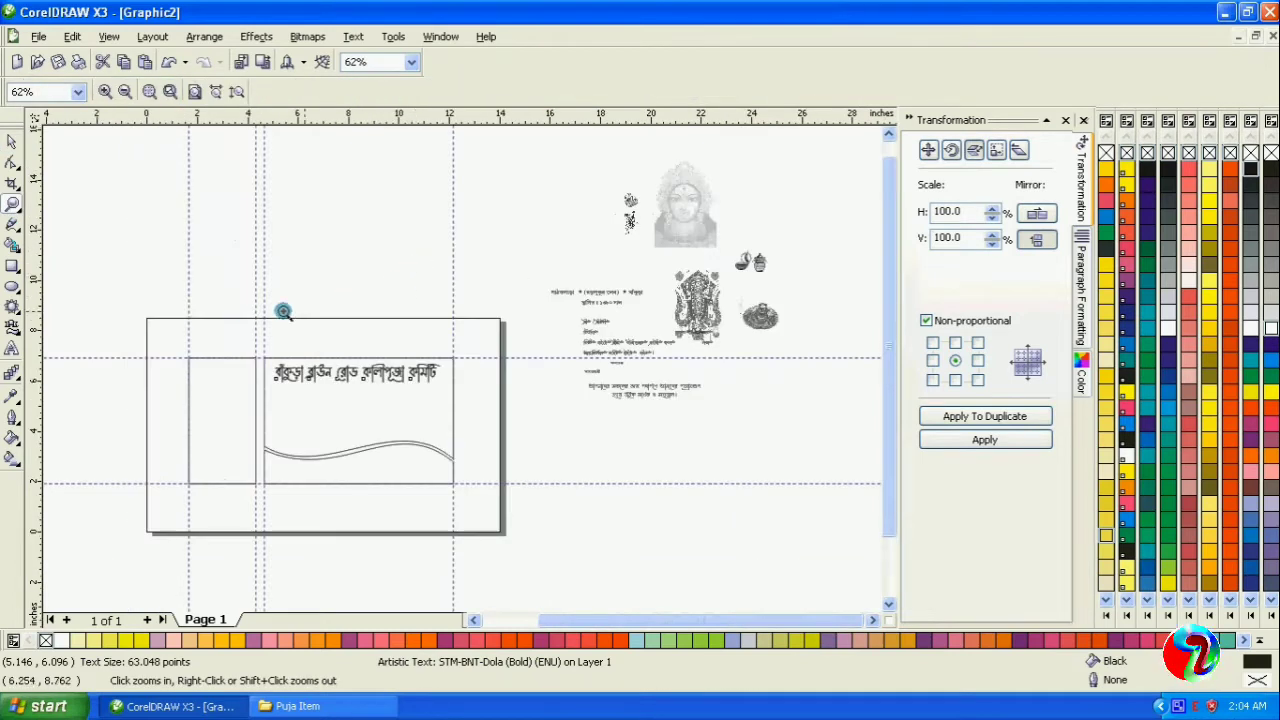
pyautogui.moveTo(283, 311); pyautogui.dragTo(456, 505)
pyautogui.click(11, 141)
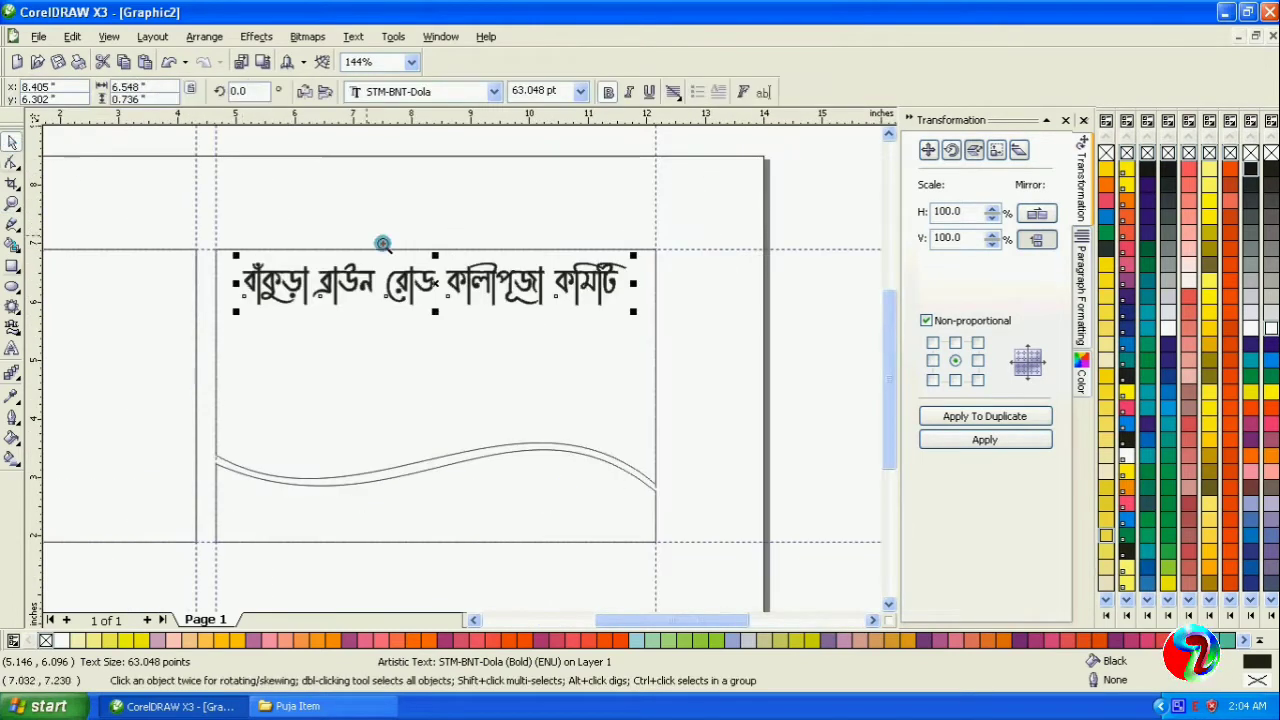
pyautogui.scroll(-2, 470, 370)
pyautogui.click(745, 270)
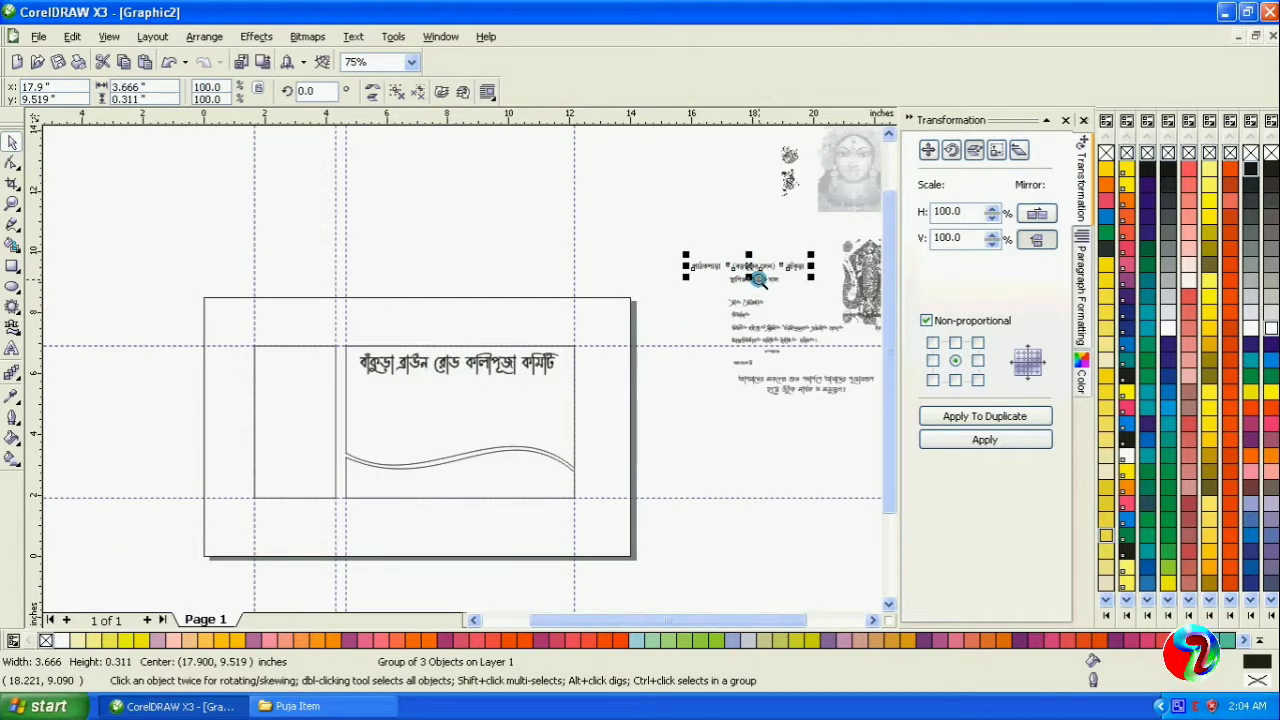
pyautogui.moveTo(757, 279); pyautogui.dragTo(458, 388)
pyautogui.click(12, 184)
pyautogui.click(14, 204)
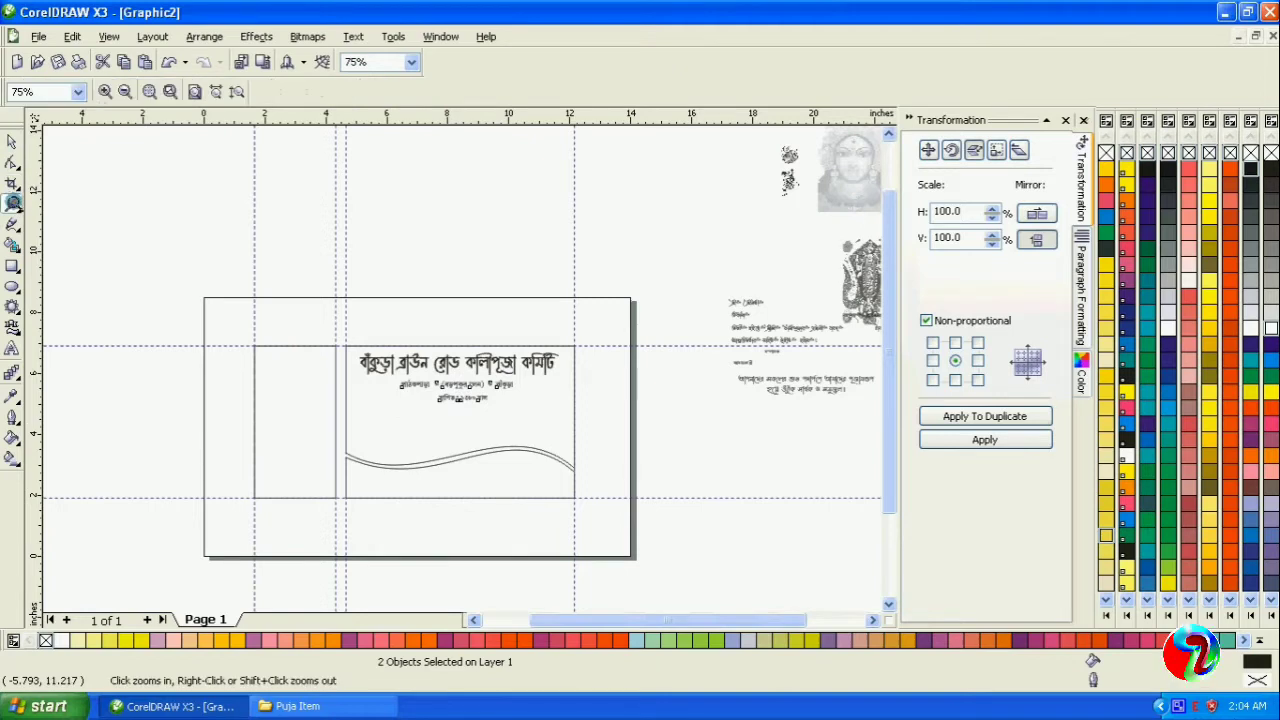
# Step: Shrink the address line proportionally to about 2.95 inches wide and raise it close beneath the title
pyautogui.moveTo(296, 322); pyautogui.dragTo(602, 513)
pyautogui.click(12, 143)
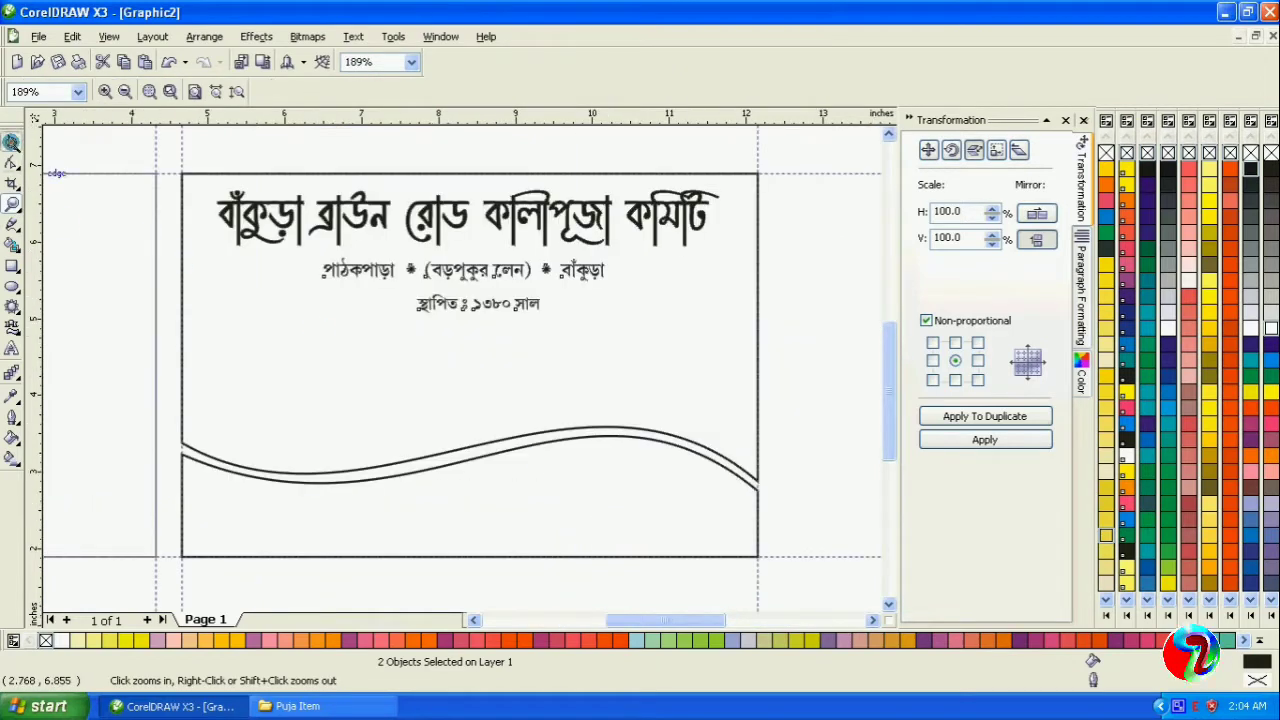
pyautogui.scroll(2, 405, 236)
pyautogui.click(505, 421)
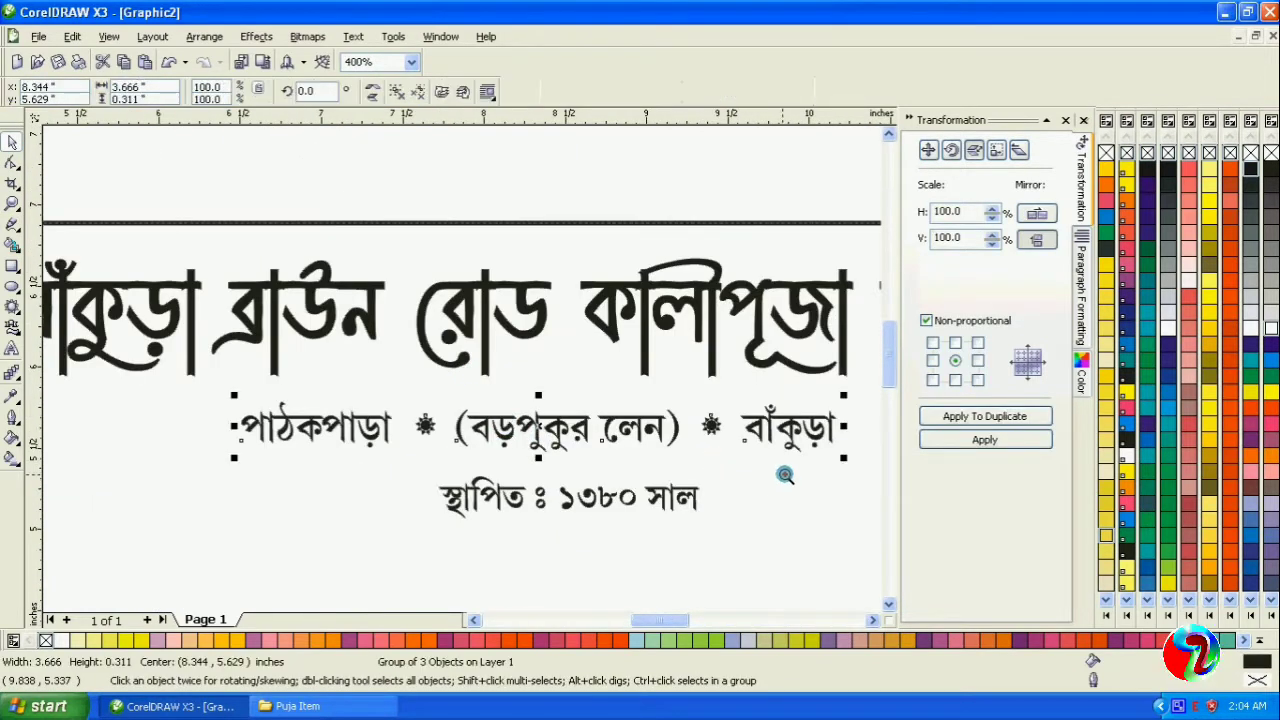
pyautogui.moveTo(844, 457); pyautogui.dragTo(787, 452)
pyautogui.scroll(-1, 787, 452)
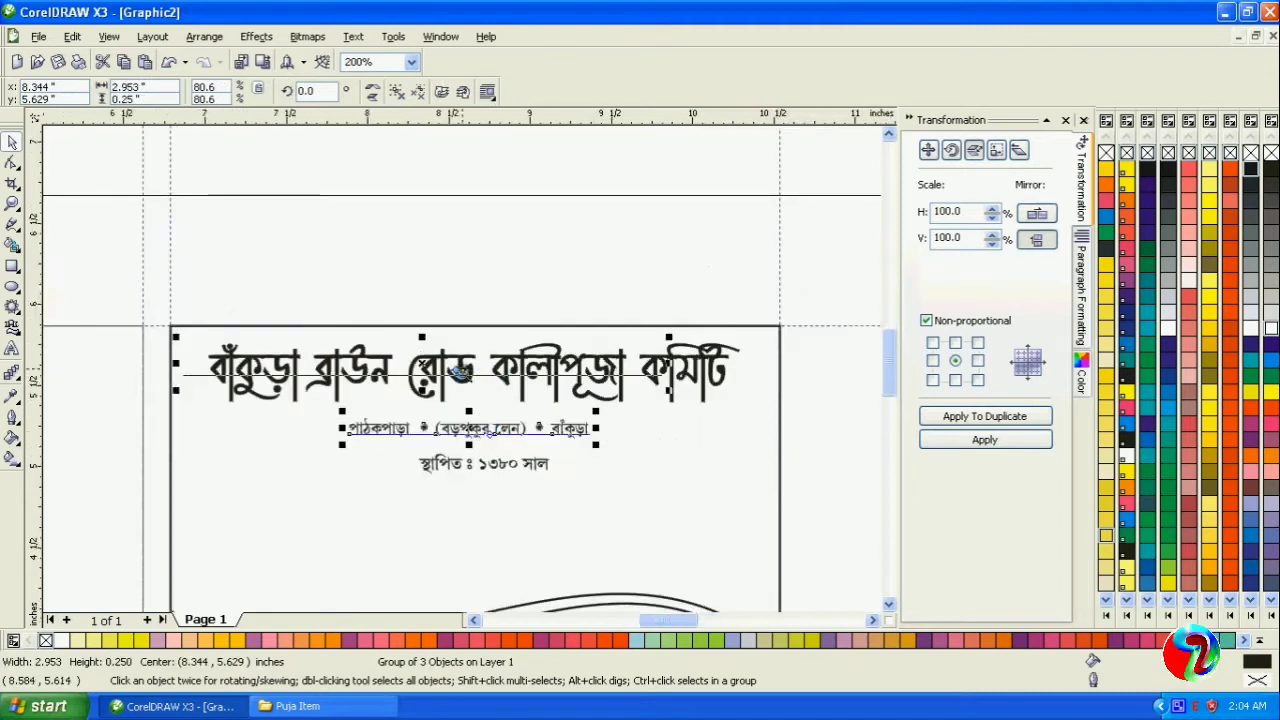
pyautogui.scroll(1, 406, 341)
pyautogui.moveTo(413, 365); pyautogui.dragTo(413, 350)
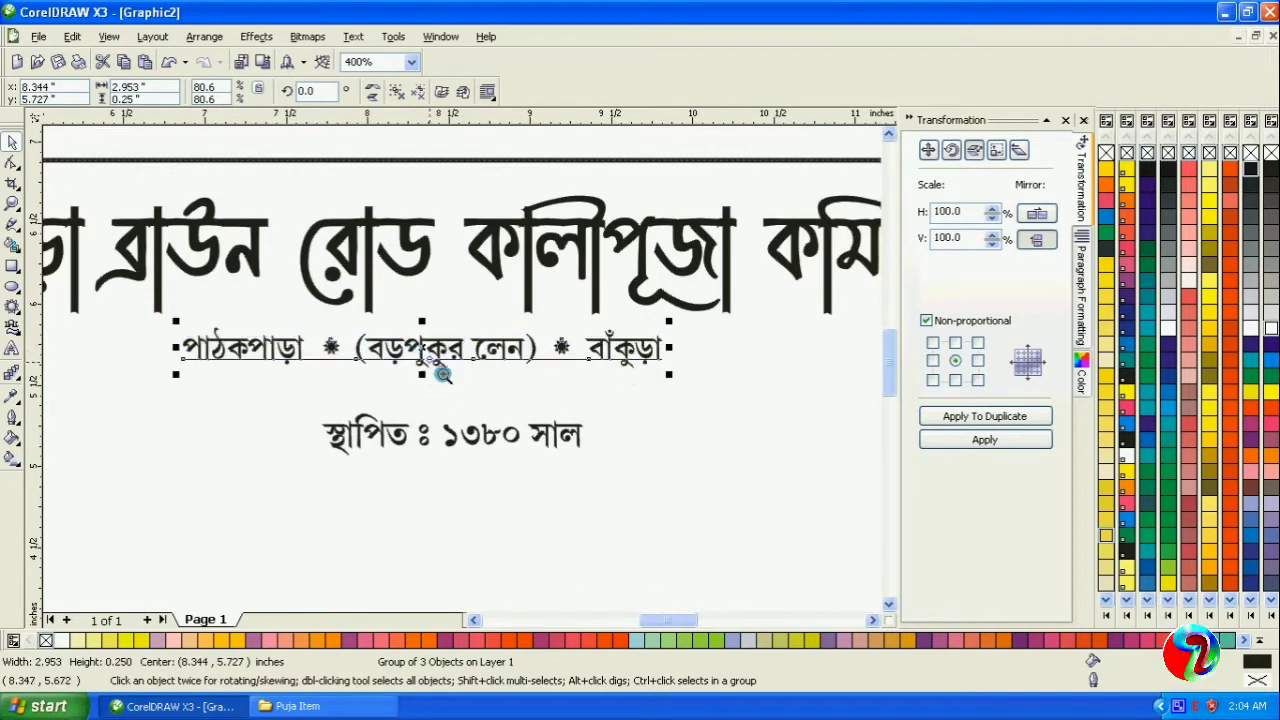
# Step: Move the founding-year line up beneath the address line and reduce its text to about 14.9 pt
pyautogui.click(425, 440)
pyautogui.moveTo(425, 440); pyautogui.dragTo(417, 401)
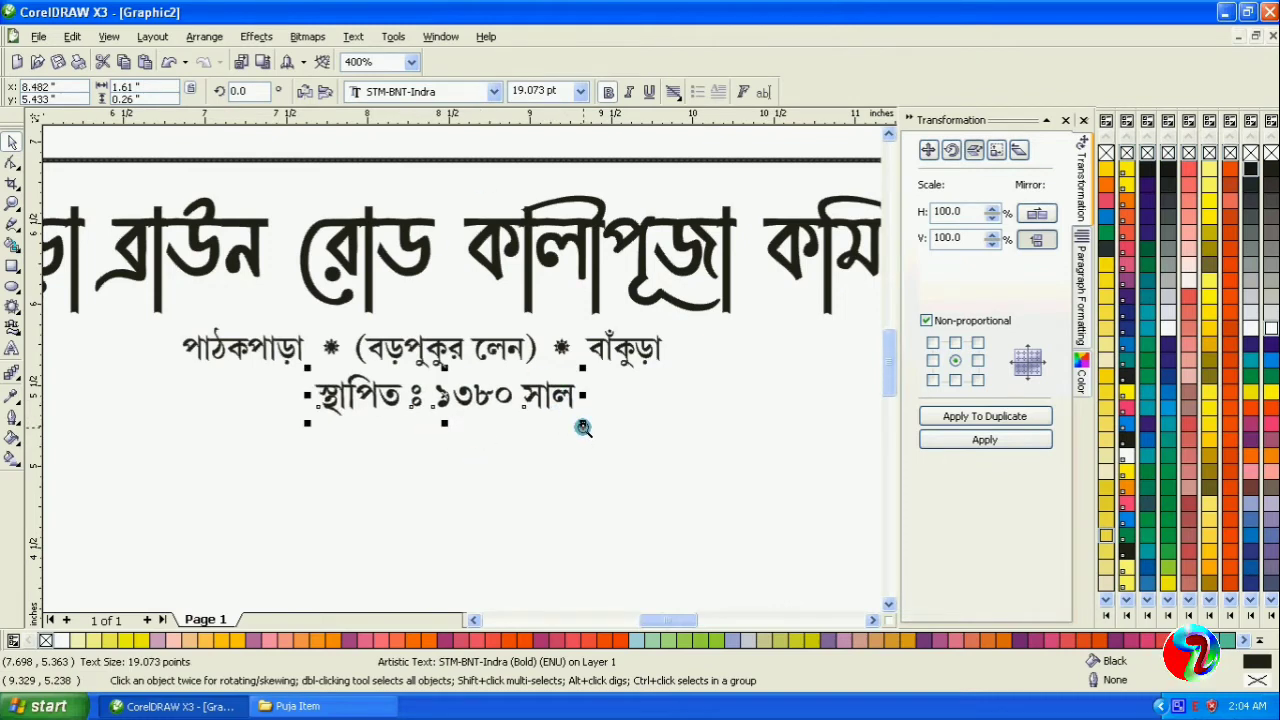
pyautogui.moveTo(582, 422); pyautogui.dragTo(553, 428)
# Step: Enlarge the address line proportionally to about 3.3 inches wide
pyautogui.scroll(-1, 460, 383)
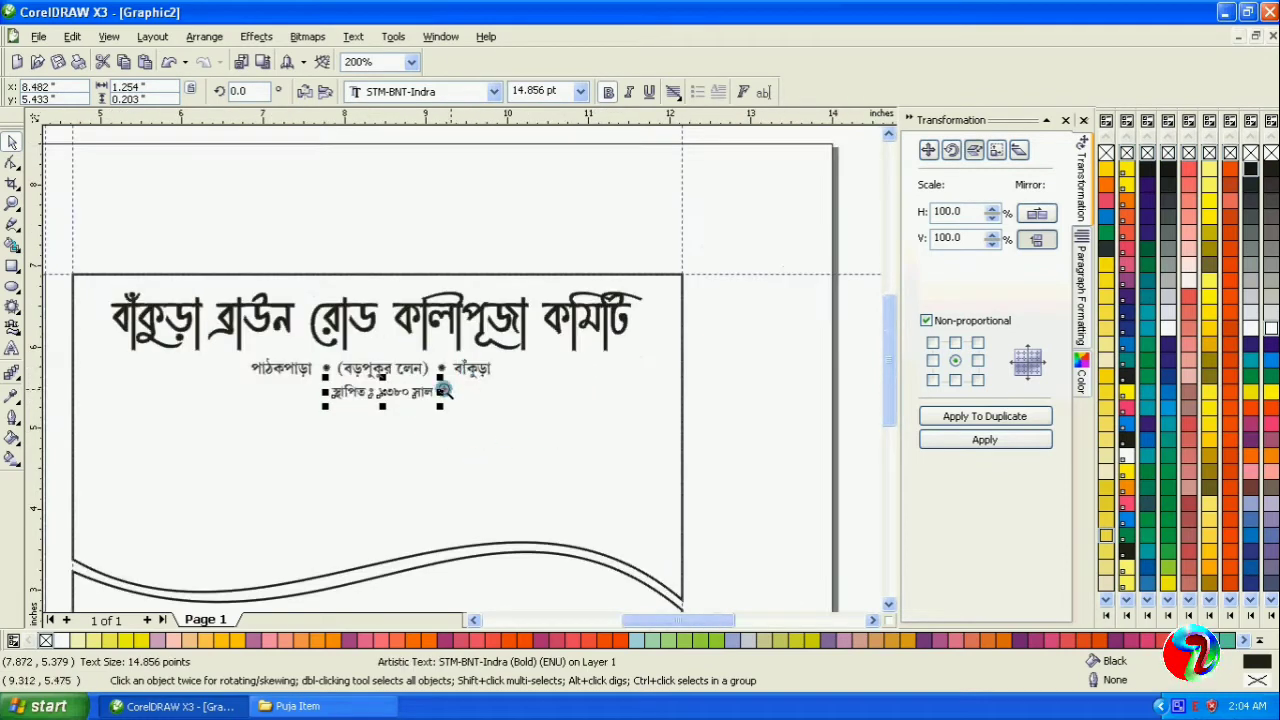
pyautogui.click(413, 370)
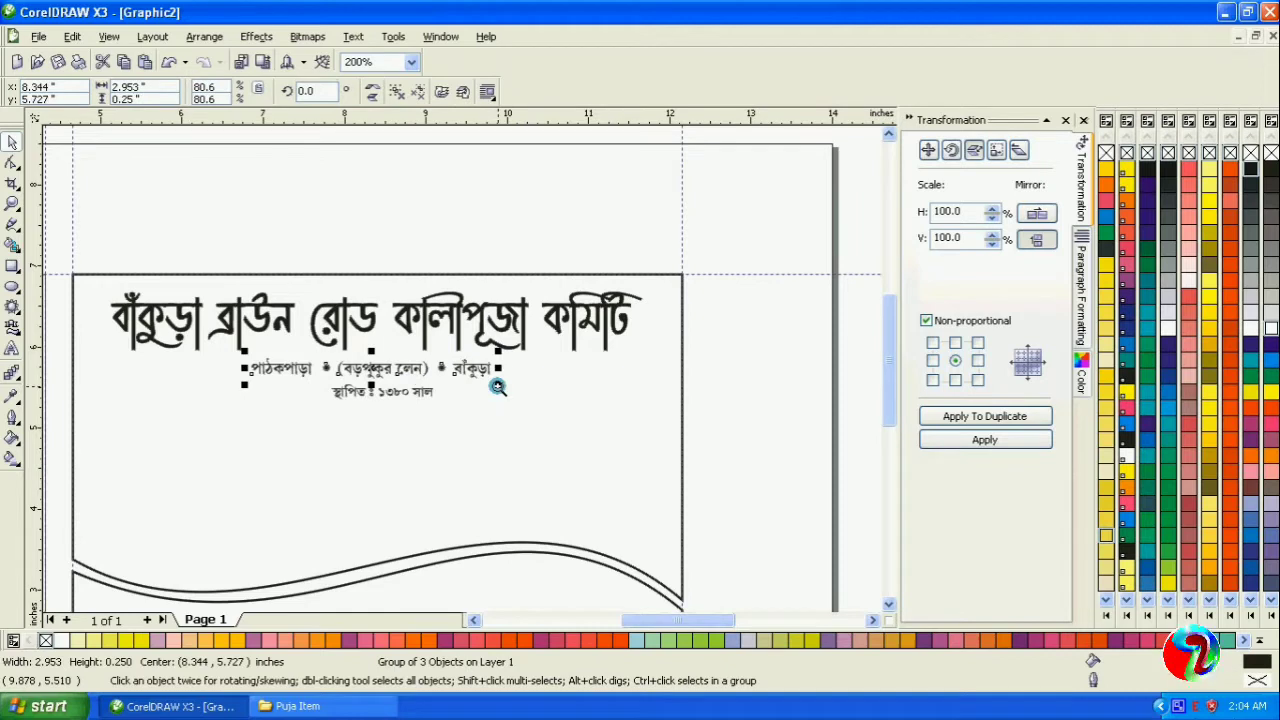
pyautogui.moveTo(497, 386)
pyautogui.mouseDown()
pyautogui.moveTo(530, 386)
pyautogui.moveTo(511, 393)
pyautogui.mouseUp()
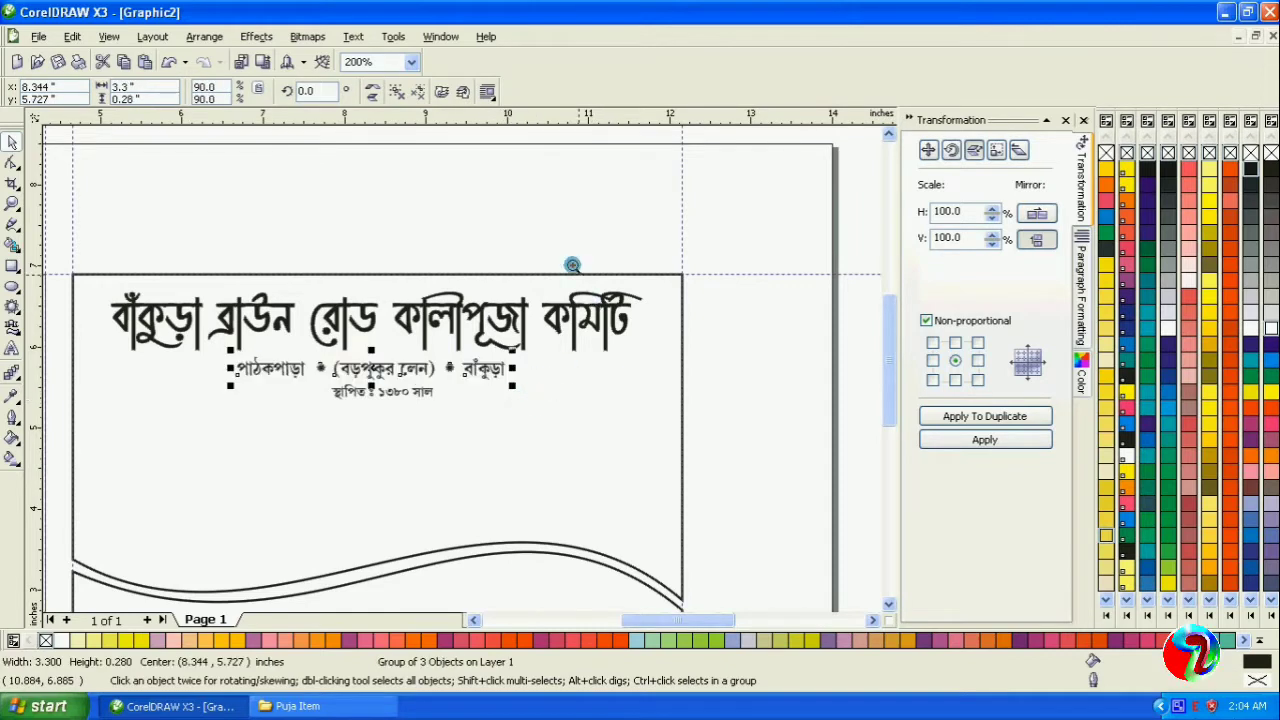
# Step: Align the horizontal centers of the address and founding-year lines with the large shape
pyautogui.keyDown('shift'); pyautogui.click(397, 390); pyautogui.keyUp('shift')
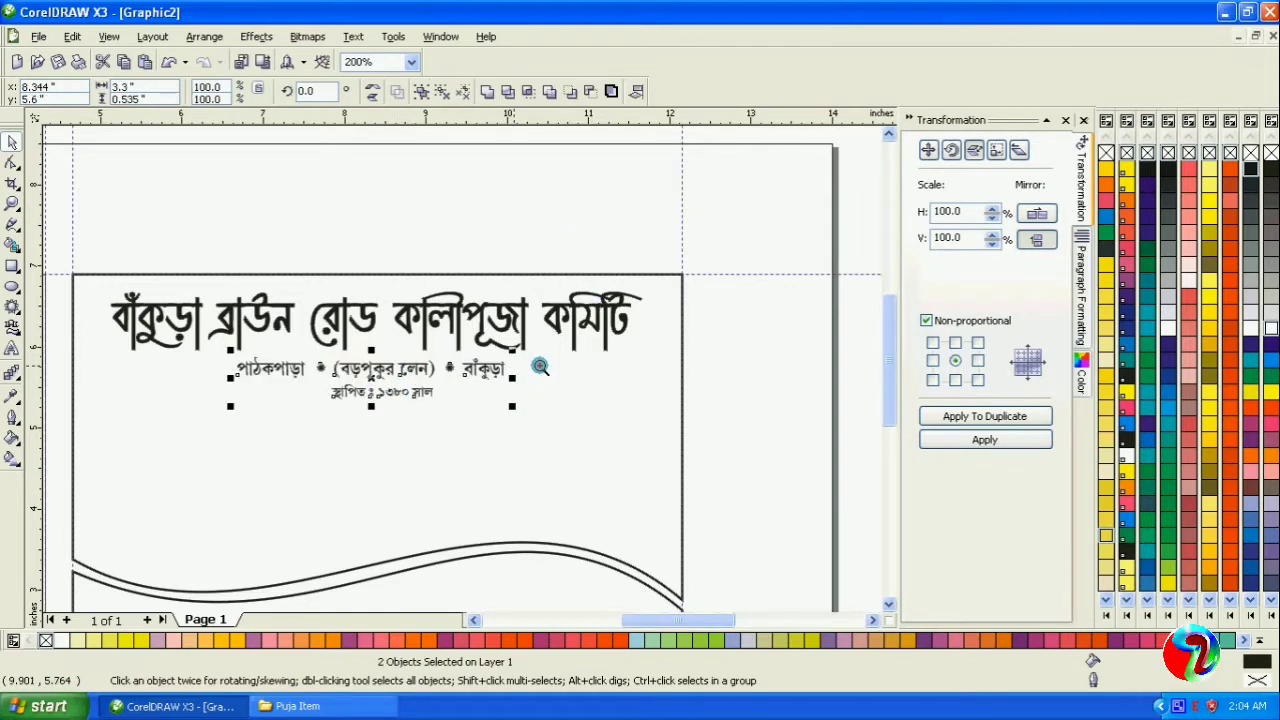
pyautogui.keyDown('shift'); pyautogui.click(643, 383); pyautogui.keyUp('shift')
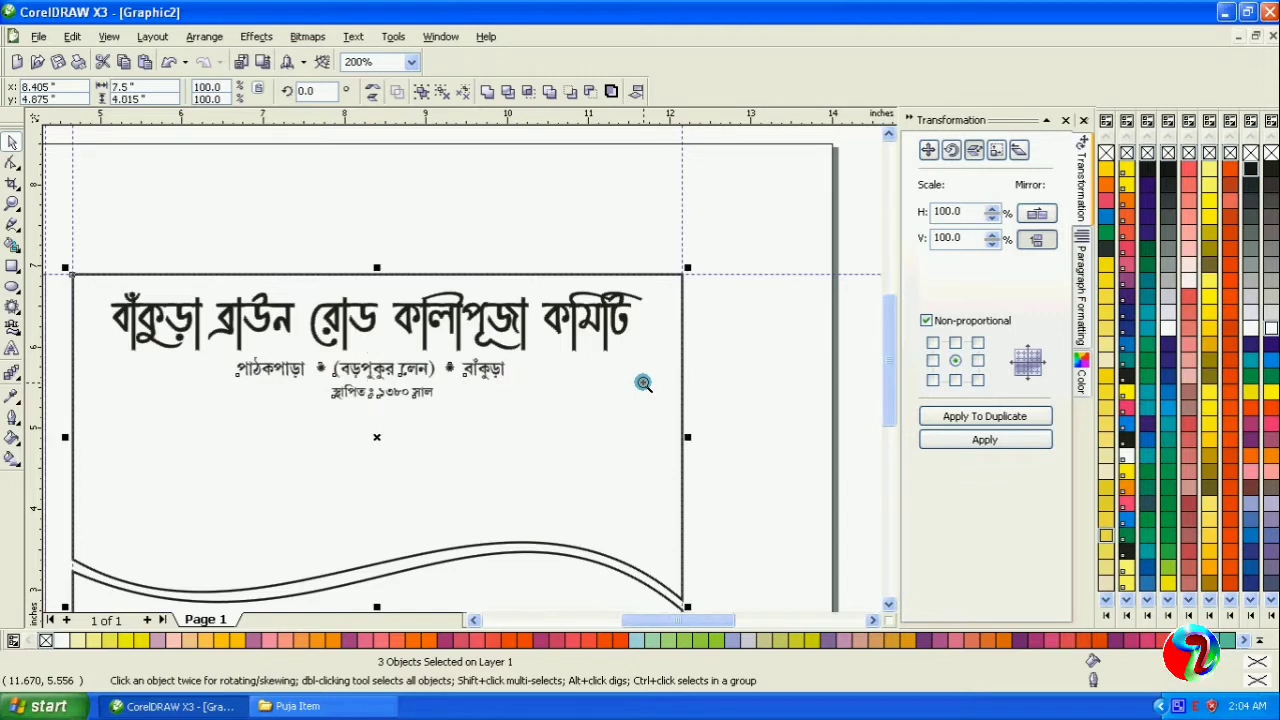
pyautogui.click(636, 91)
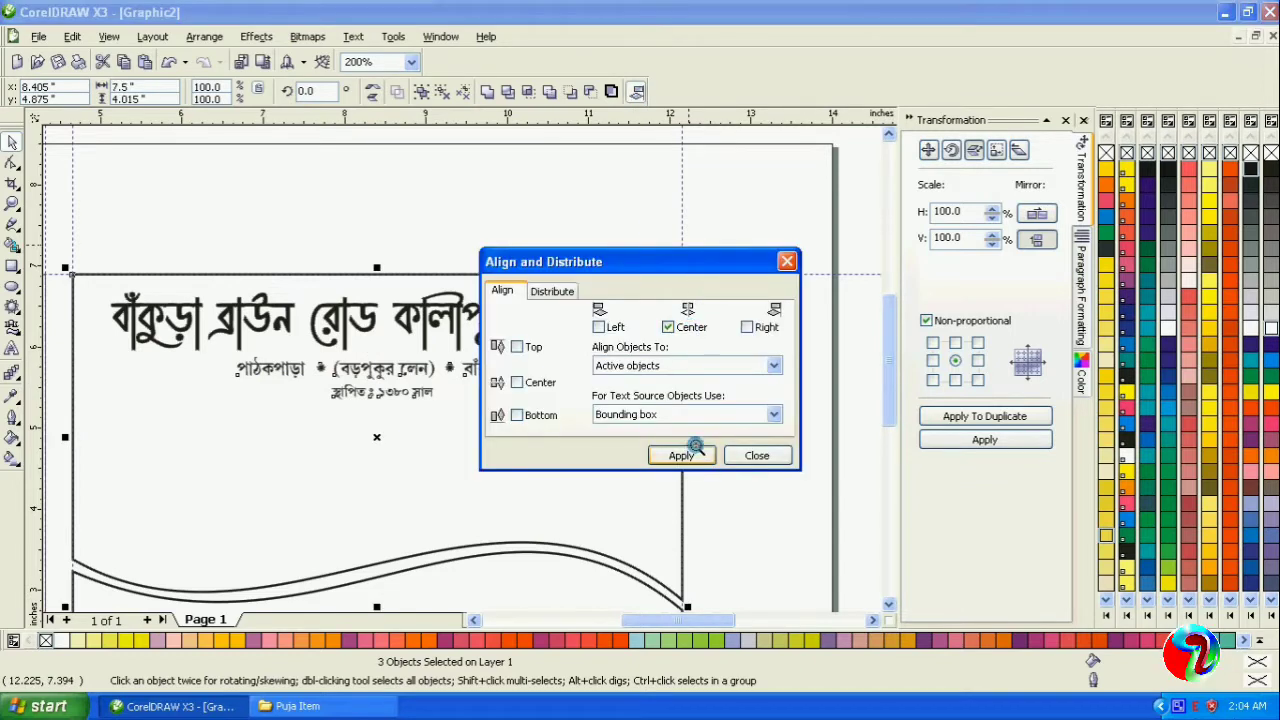
pyautogui.click(688, 455)
pyautogui.click(757, 455)
pyautogui.click(752, 445)
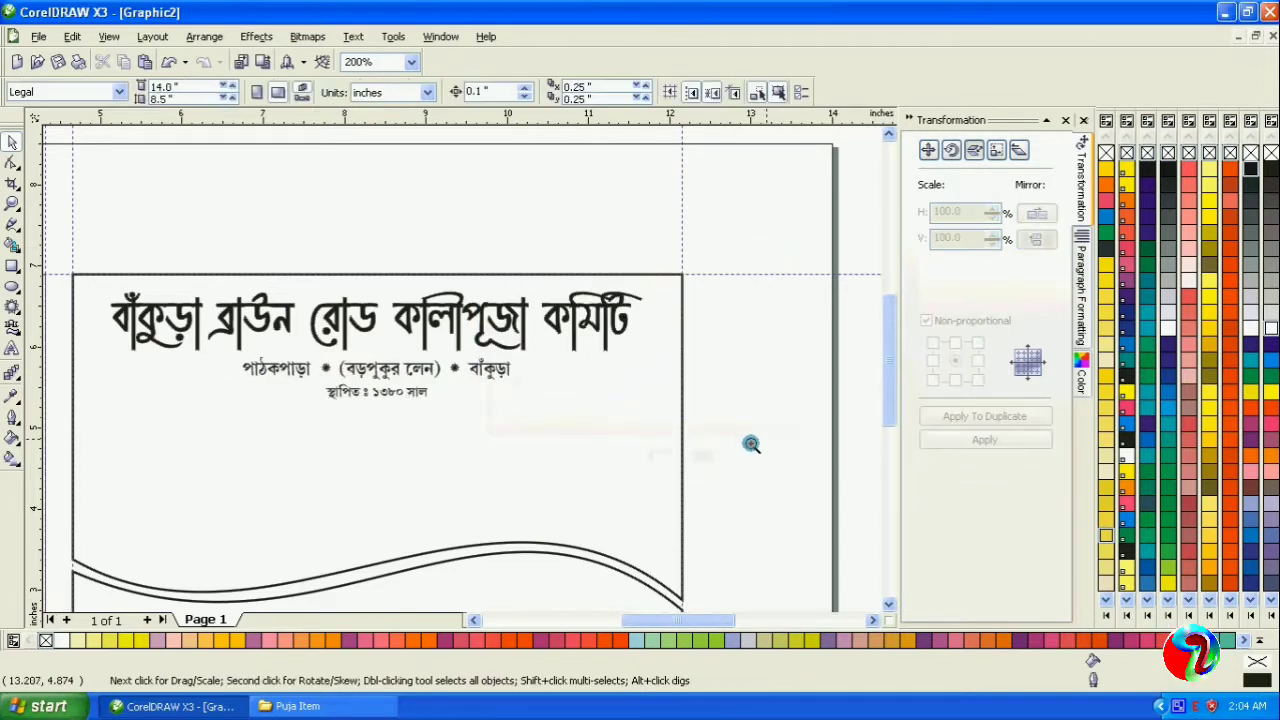
pyautogui.click(193, 313)
pyautogui.keyDown('shift'); pyautogui.click(629, 403); pyautogui.keyUp('shift')
pyautogui.click(636, 91)
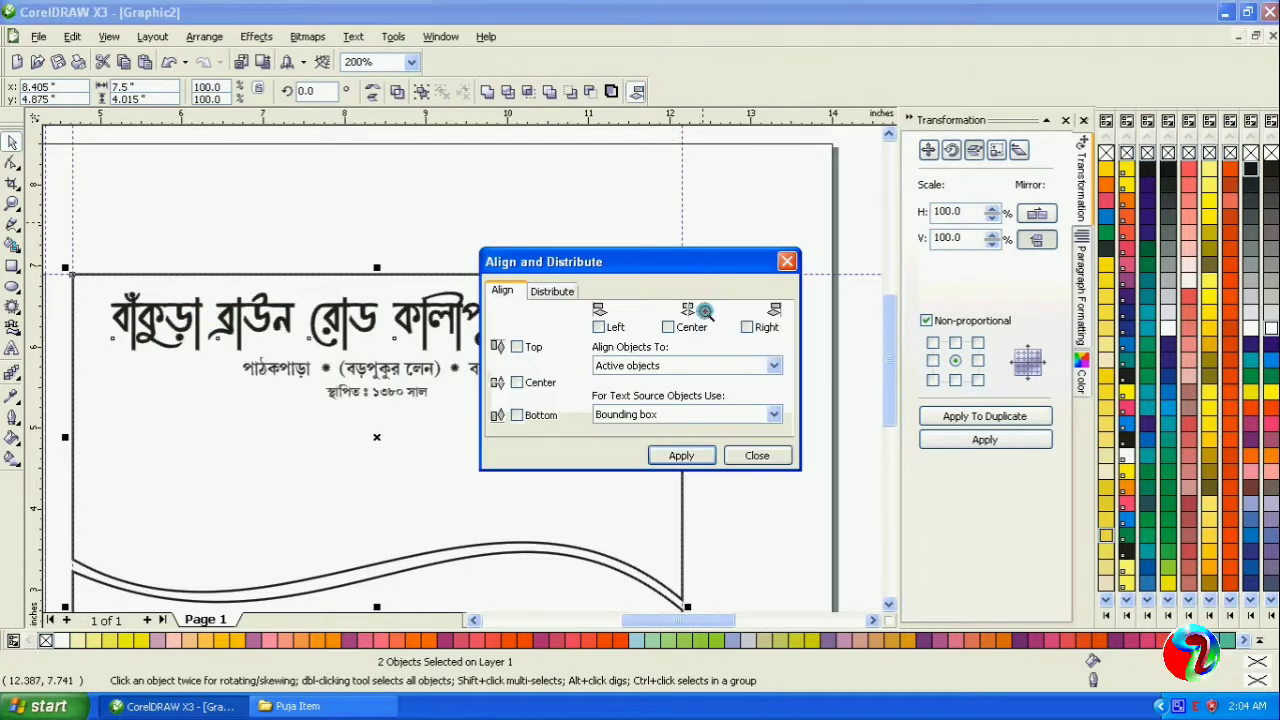
pyautogui.click(757, 455)
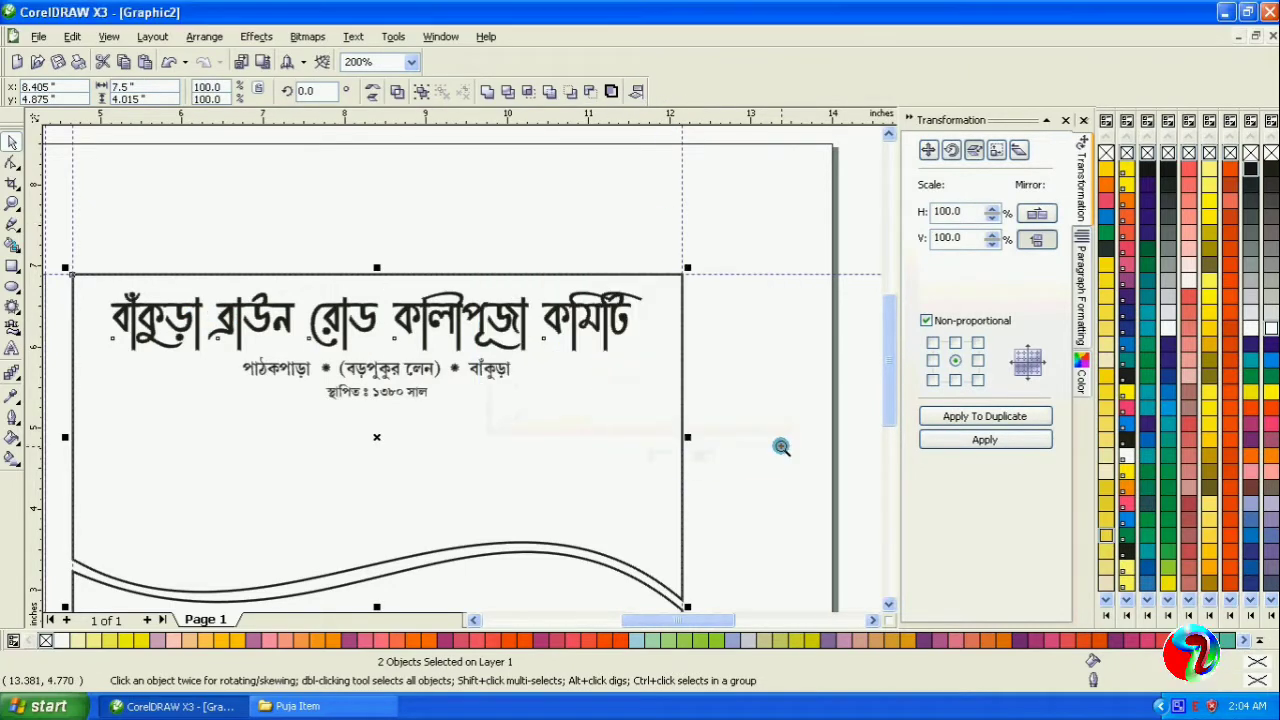
pyautogui.click(780, 366)
pyautogui.click(13, 200)
pyautogui.rightClick(185, 262)
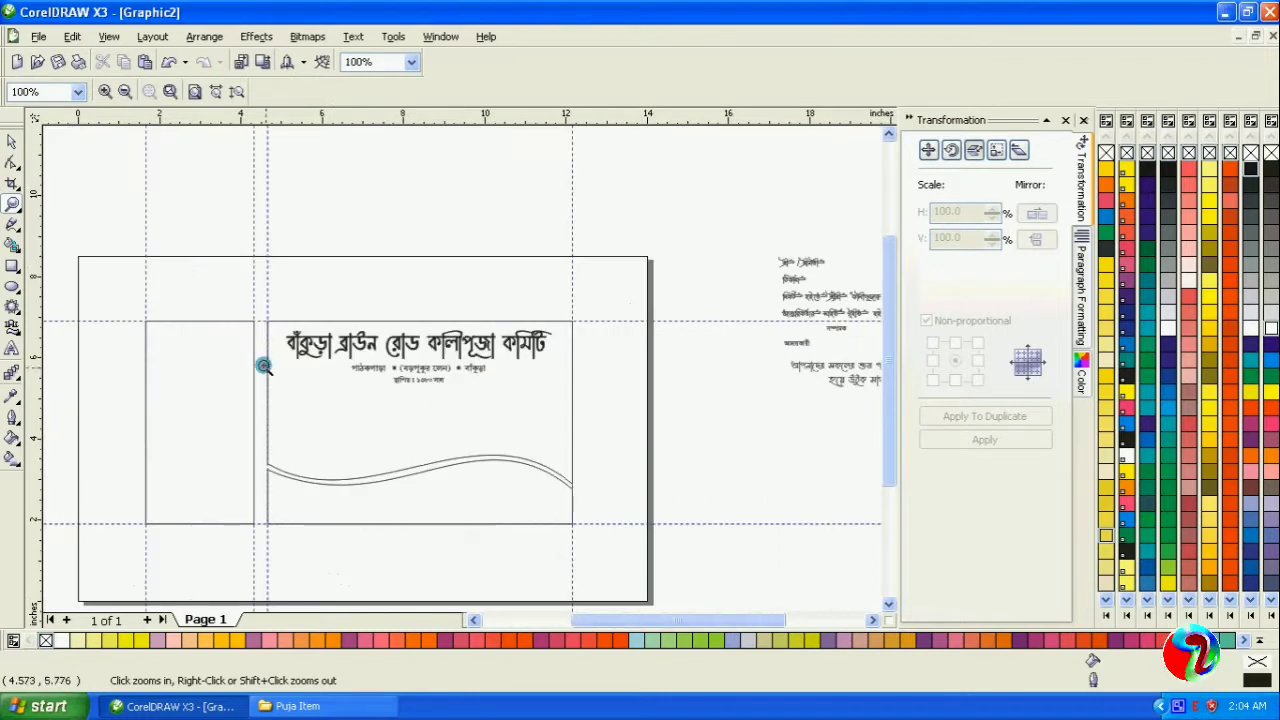
# Step: Move the four-line receipt text block from beside the page into the larger panel, just beneath the founding-year line
pyautogui.moveTo(243, 321); pyautogui.dragTo(585, 509)
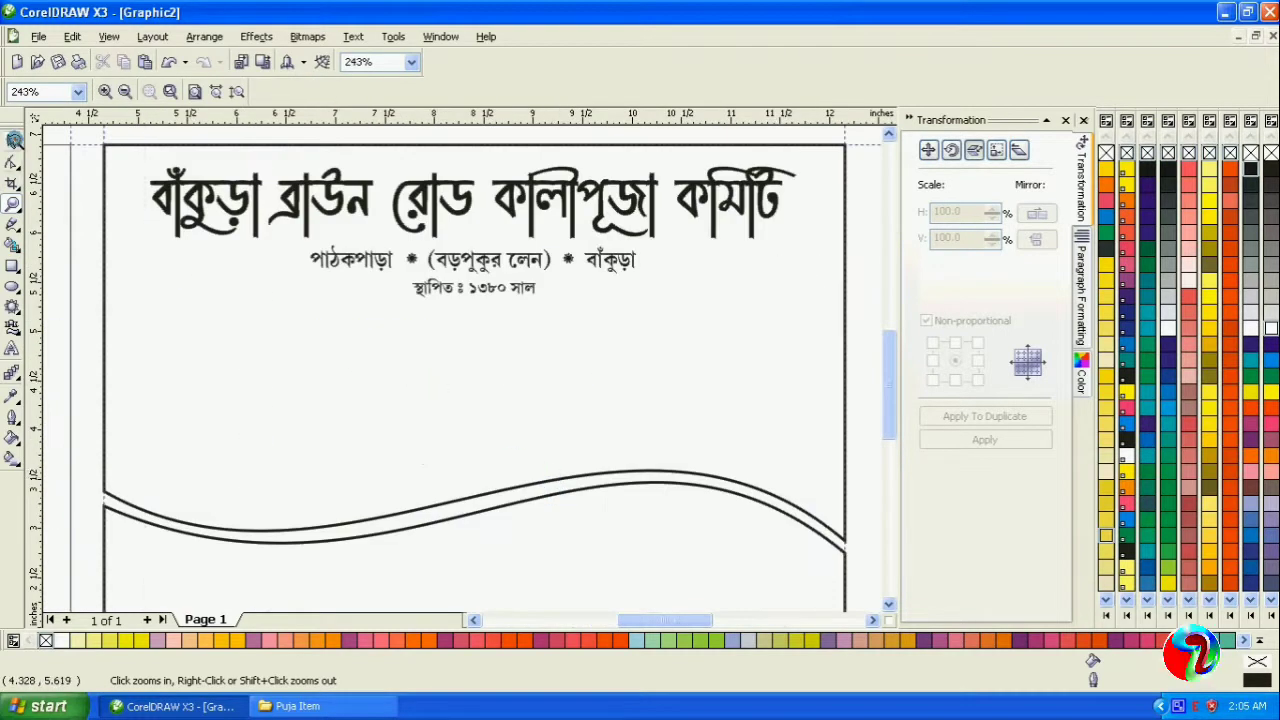
pyautogui.click(13, 140)
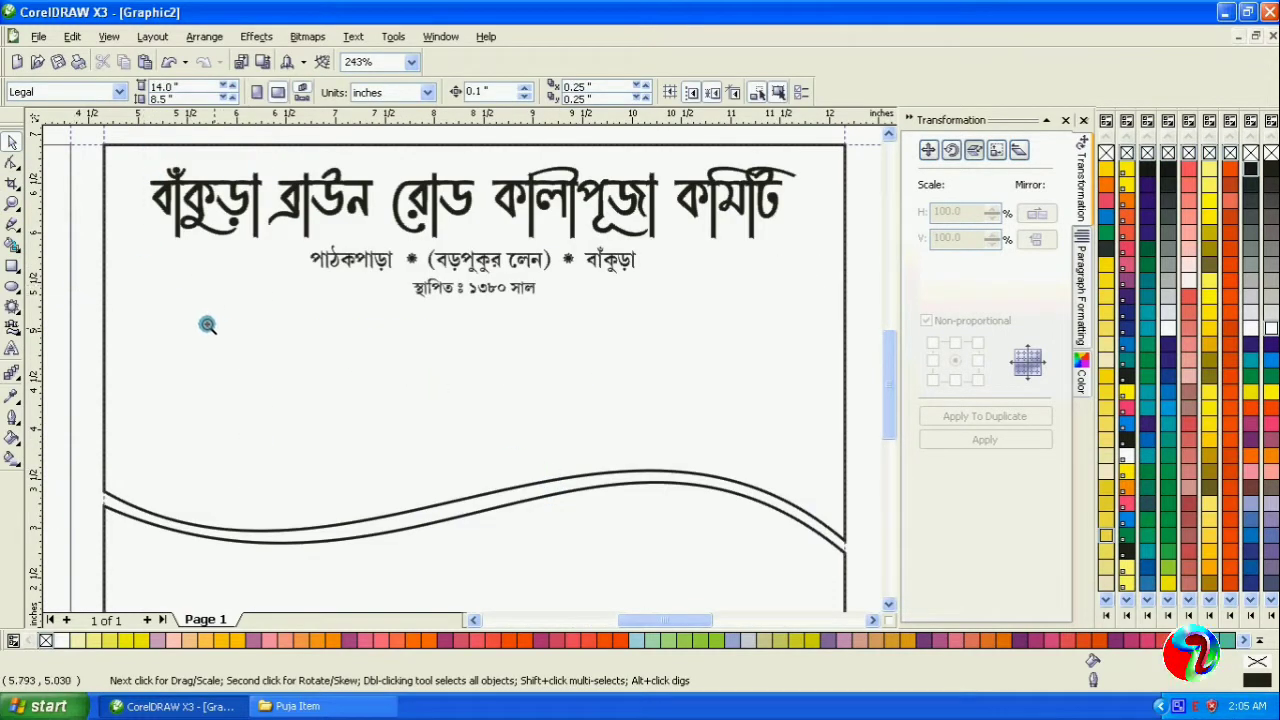
pyautogui.scroll(-1, 537, 308)
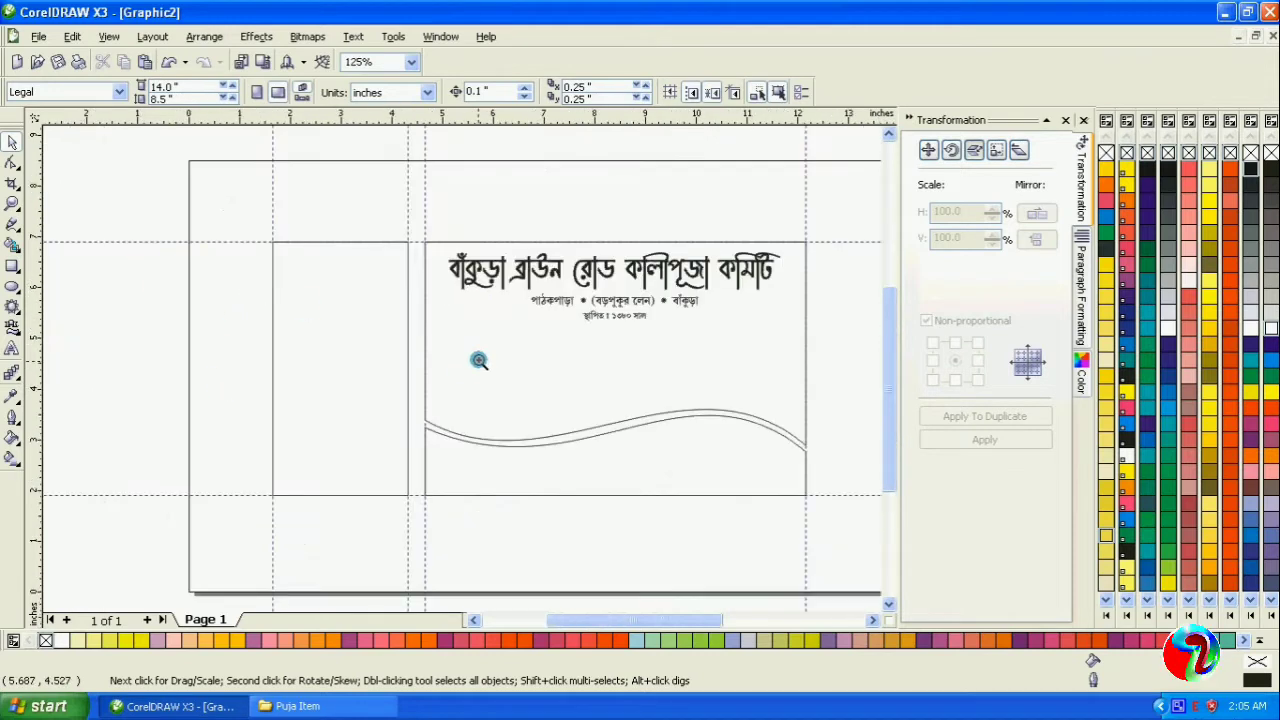
pyautogui.scroll(-1, 543, 366)
pyautogui.moveTo(757, 304); pyautogui.dragTo(520, 381)
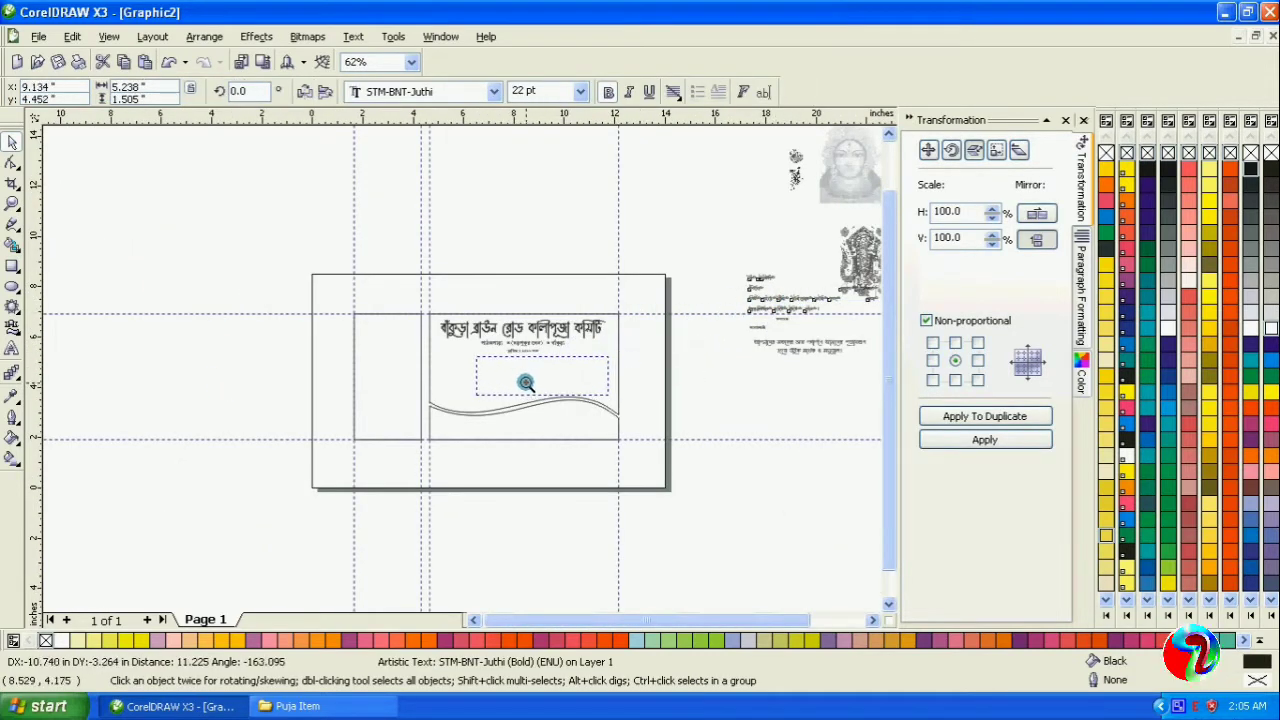
pyautogui.click(12, 205)
pyautogui.moveTo(412, 305); pyautogui.dragTo(631, 449)
pyautogui.click(12, 145)
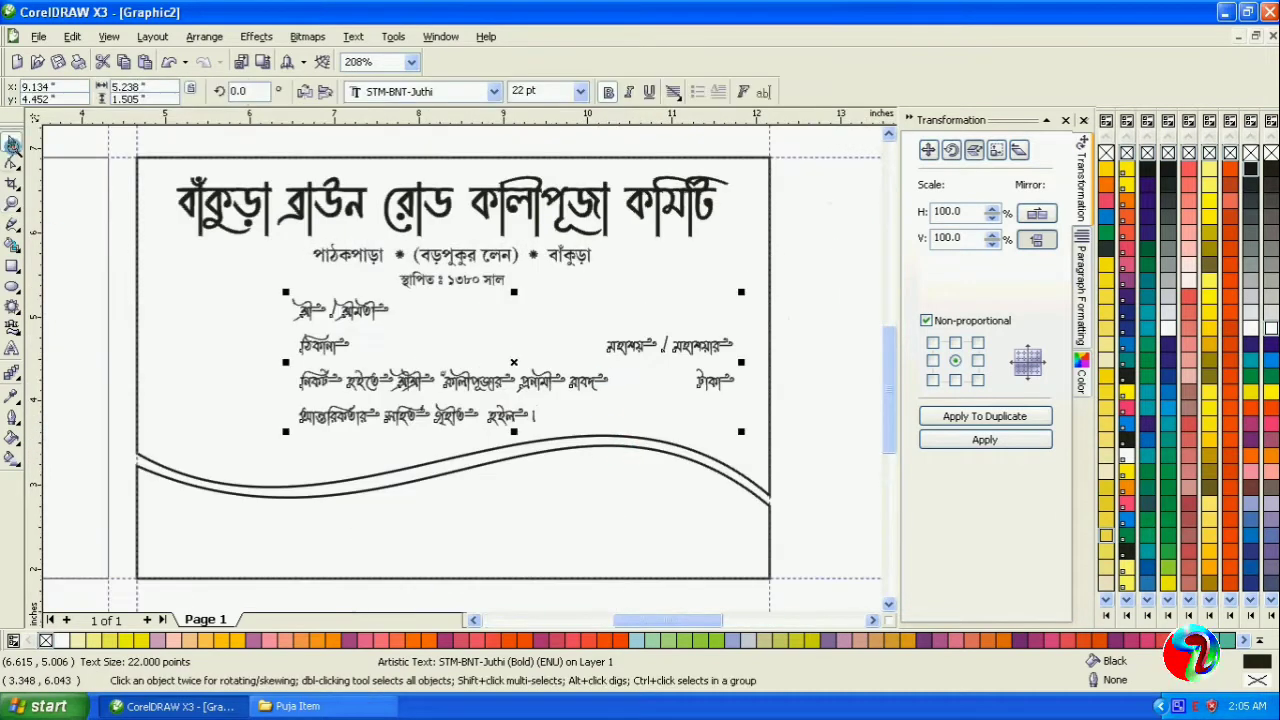
pyautogui.moveTo(390, 338); pyautogui.dragTo(377, 330)
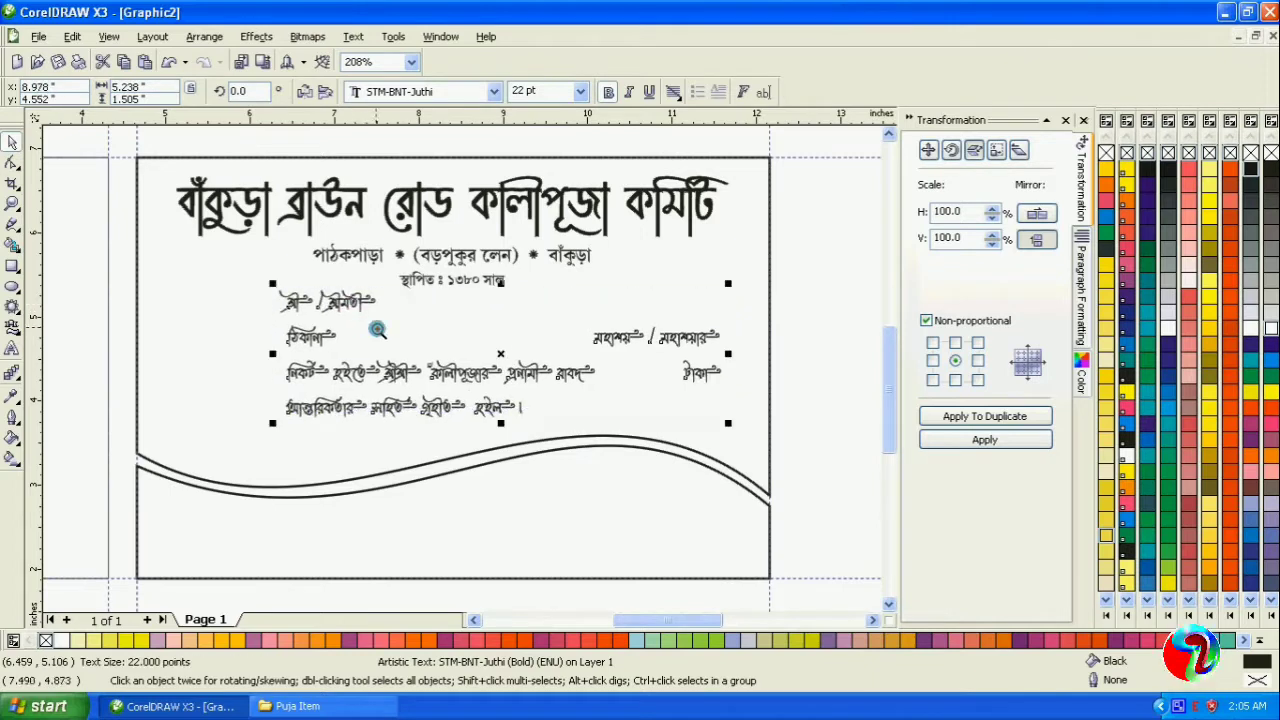
pyautogui.click(800, 318)
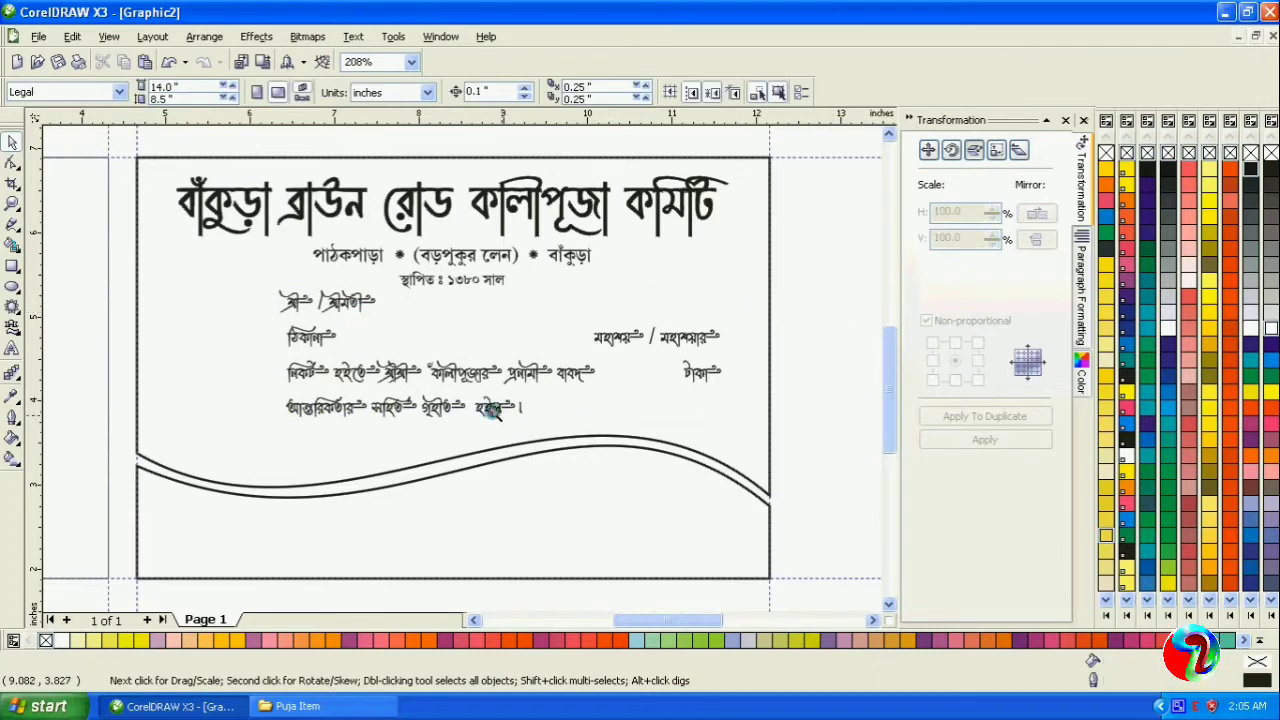
# Step: Insert spaces before the end words of the receipt text's second and third lines, widening the block to about 5.63 inches
pyautogui.click(442, 378)
pyautogui.scroll(1, 442, 378)
pyautogui.scroll(-1, 466, 368)
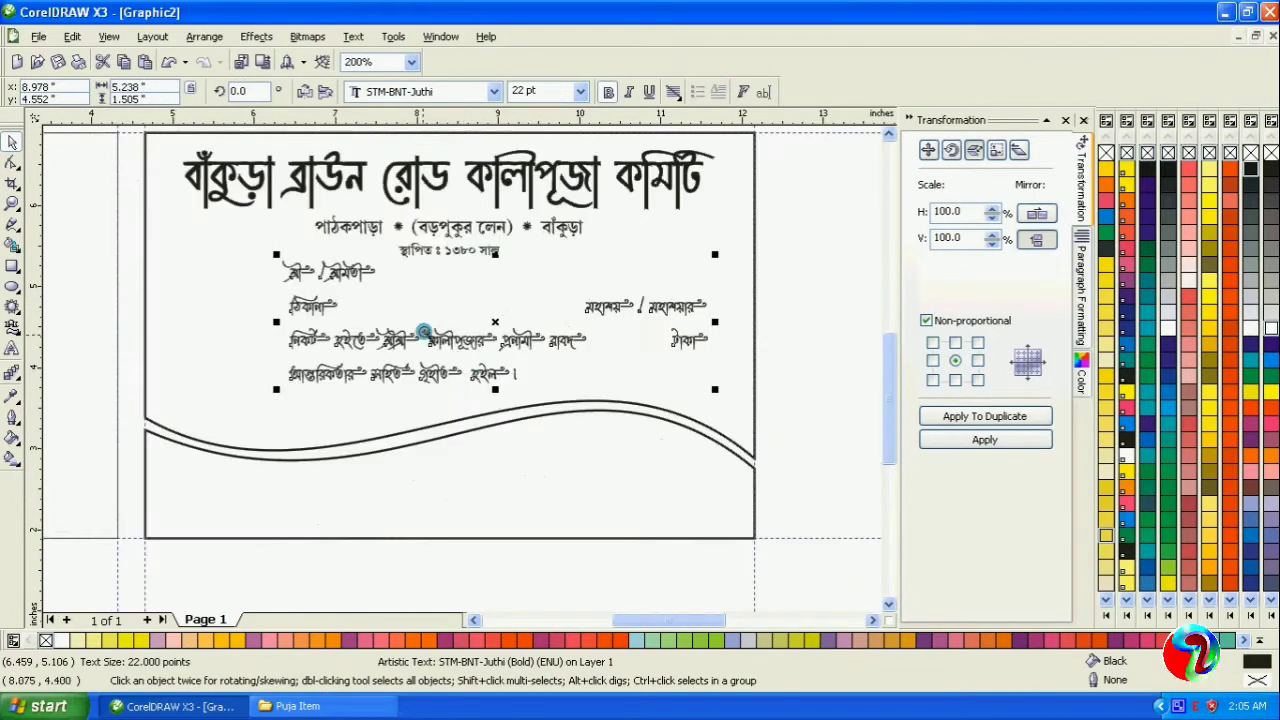
pyautogui.click(778, 252)
pyautogui.click(362, 271)
pyautogui.click(12, 350)
pyautogui.click(597, 305)
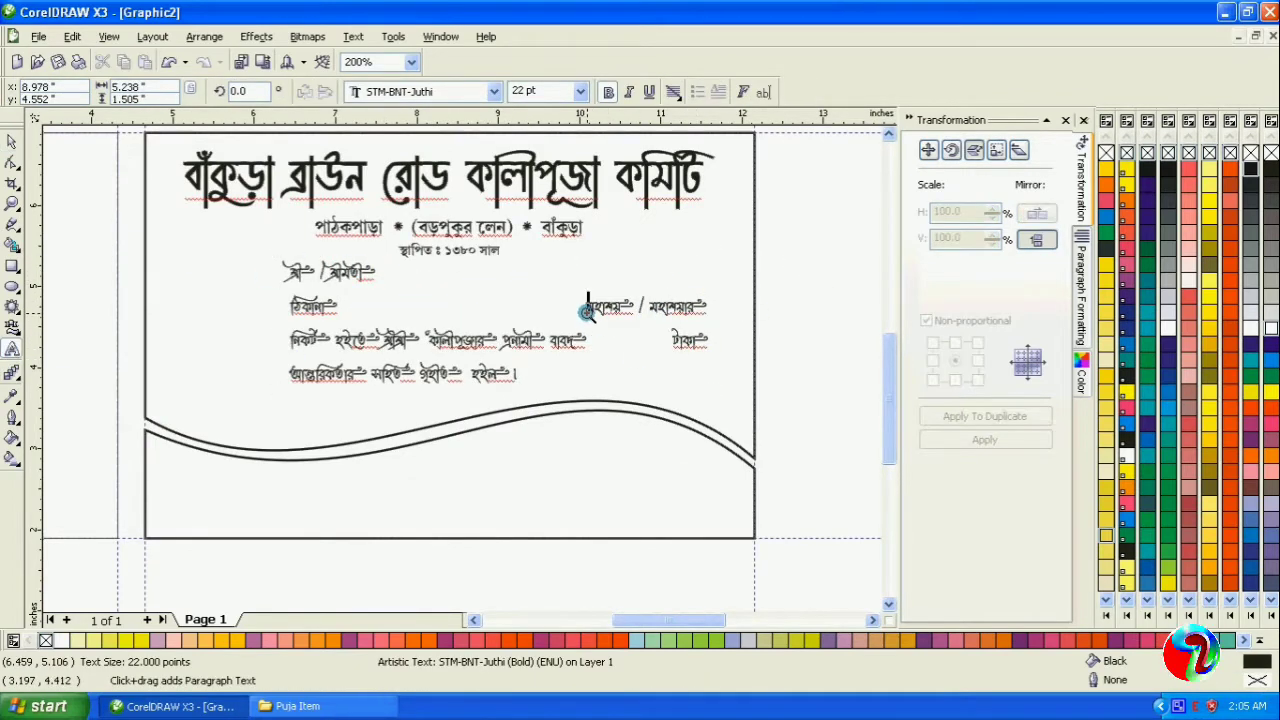
pyautogui.click(666, 340)
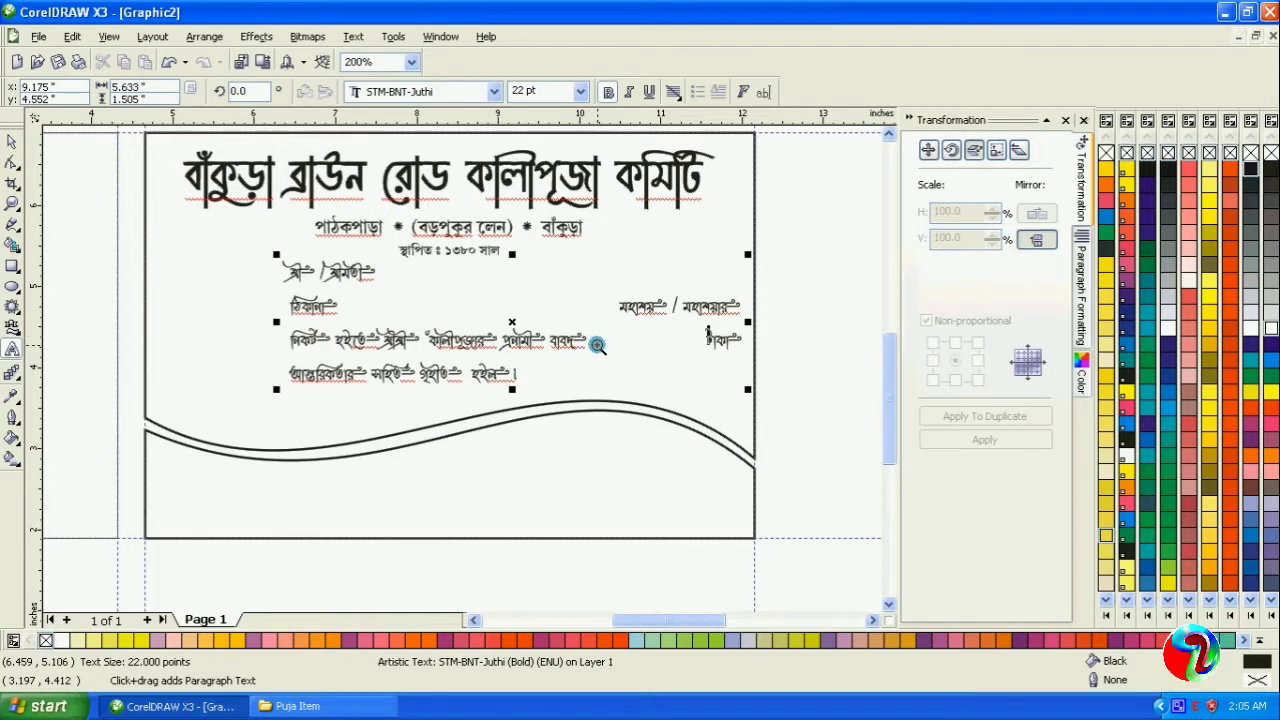
pyautogui.hotkey('ctrl', 'a')
pyautogui.hotkey('ctrl', 'space')
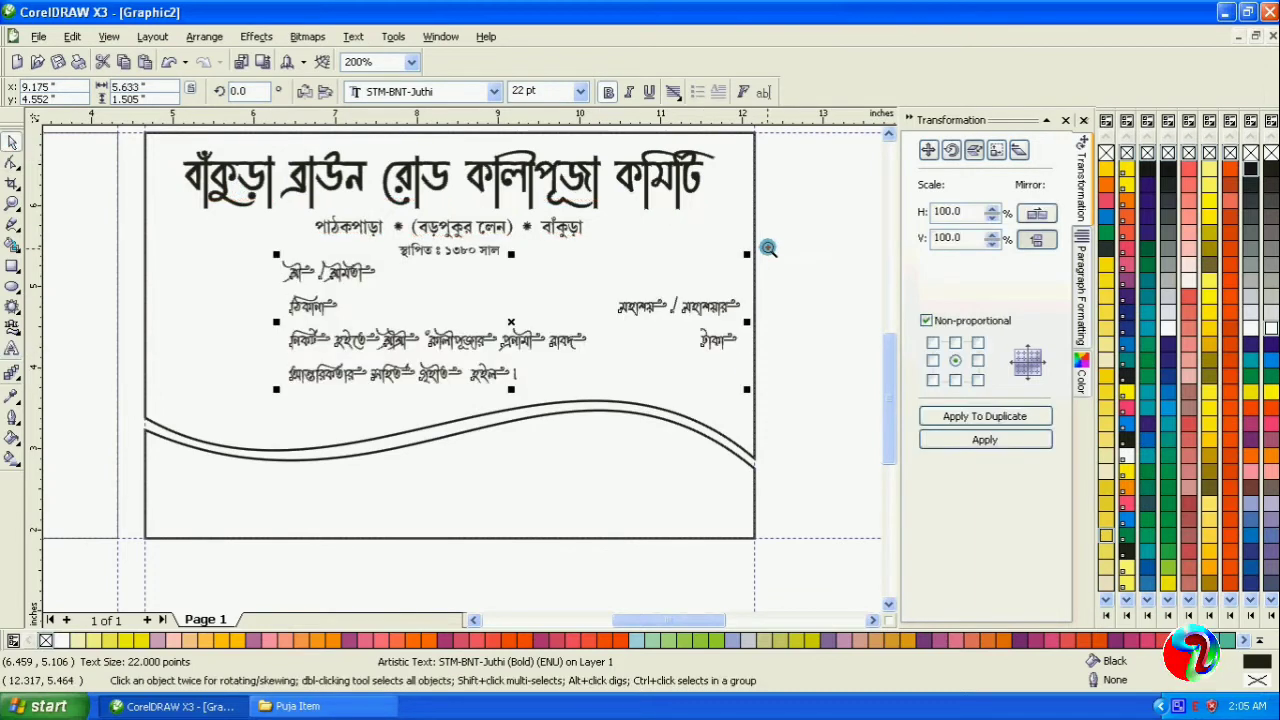
pyautogui.click(768, 248)
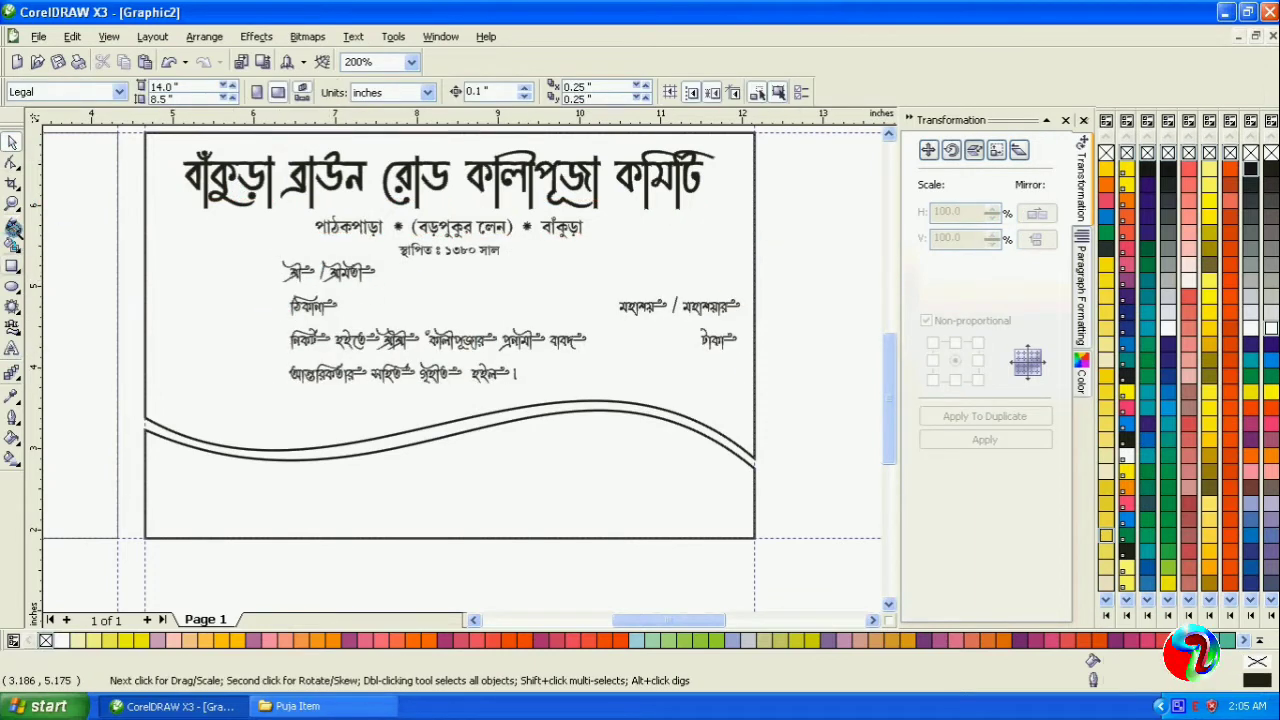
# Step: Draw a straight horizontal line about 4.42 inches long after the name label on the receipt text's first line
pyautogui.click(13, 226)
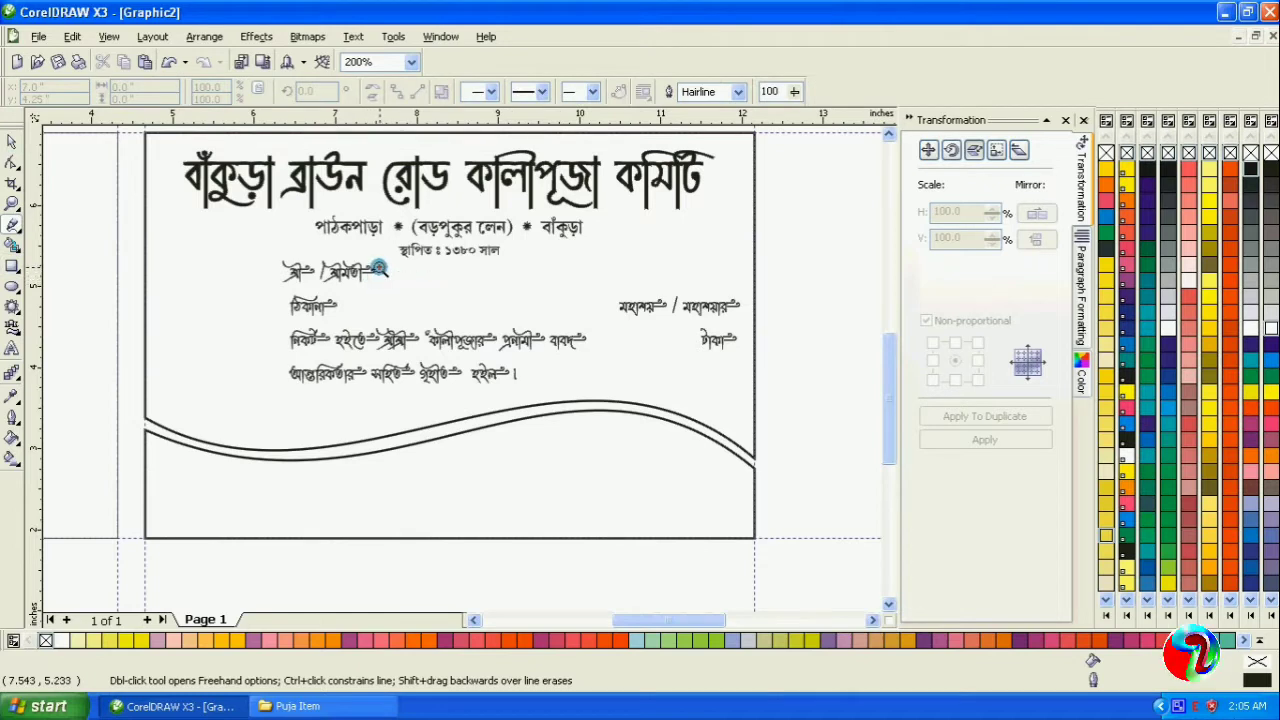
pyautogui.click(378, 268)
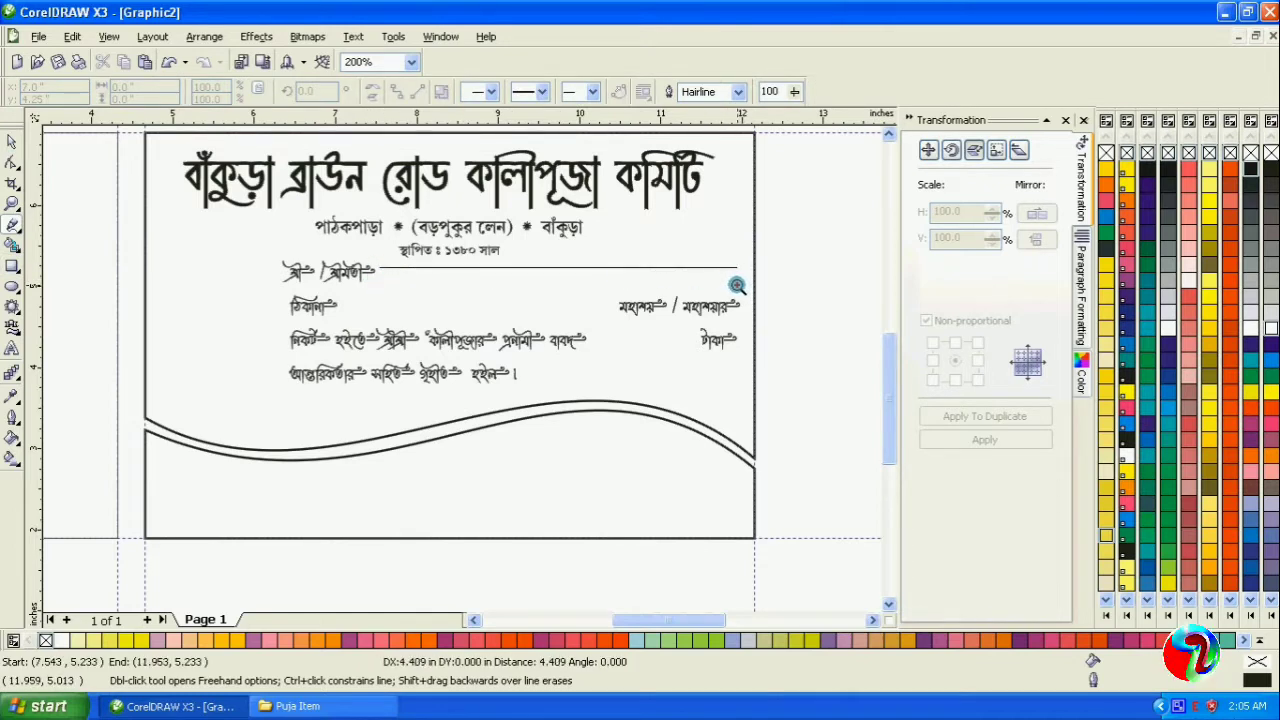
pyautogui.keyDown('ctrl'); pyautogui.click(738, 287); pyautogui.keyUp('ctrl')
pyautogui.press('space')
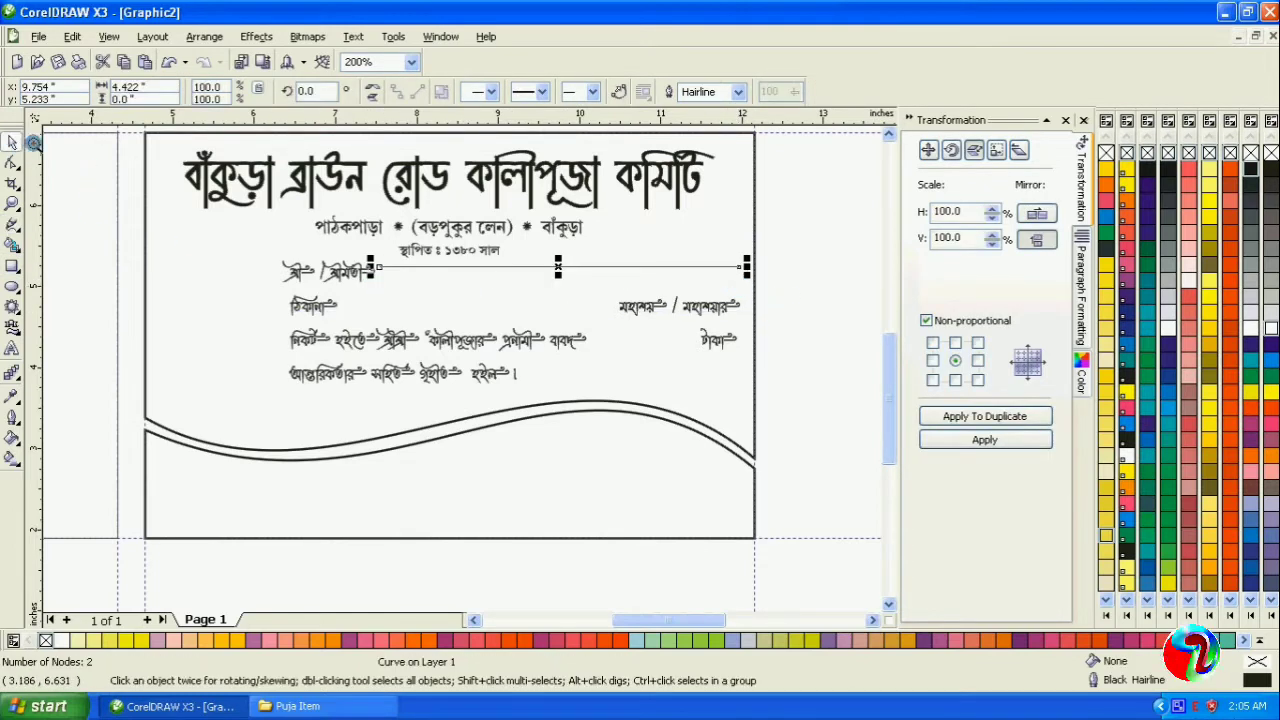
# Step: Give the line a 1.3 pt outline width, a fine dotted style and rounded corners
pyautogui.click(12, 440)
pyautogui.click(38, 424)
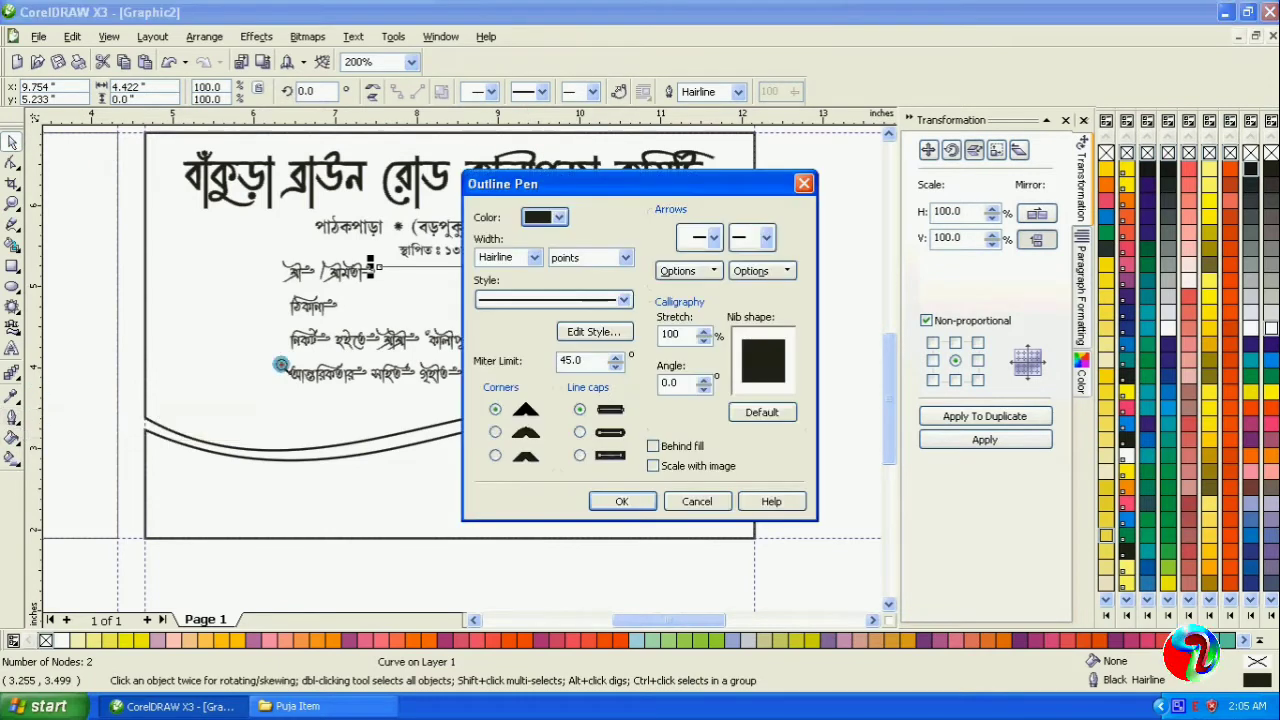
pyautogui.moveTo(483, 258); pyautogui.dragTo(515, 260)
pyautogui.write('1.3')
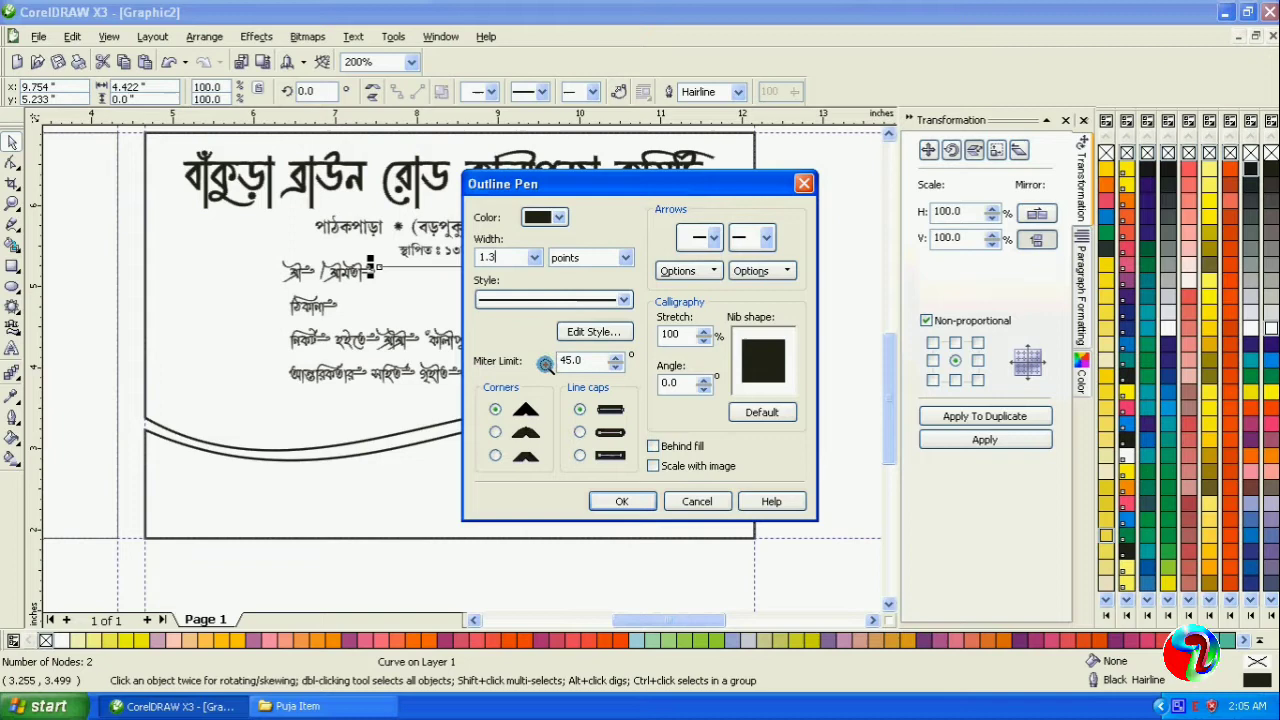
pyautogui.click(619, 300)
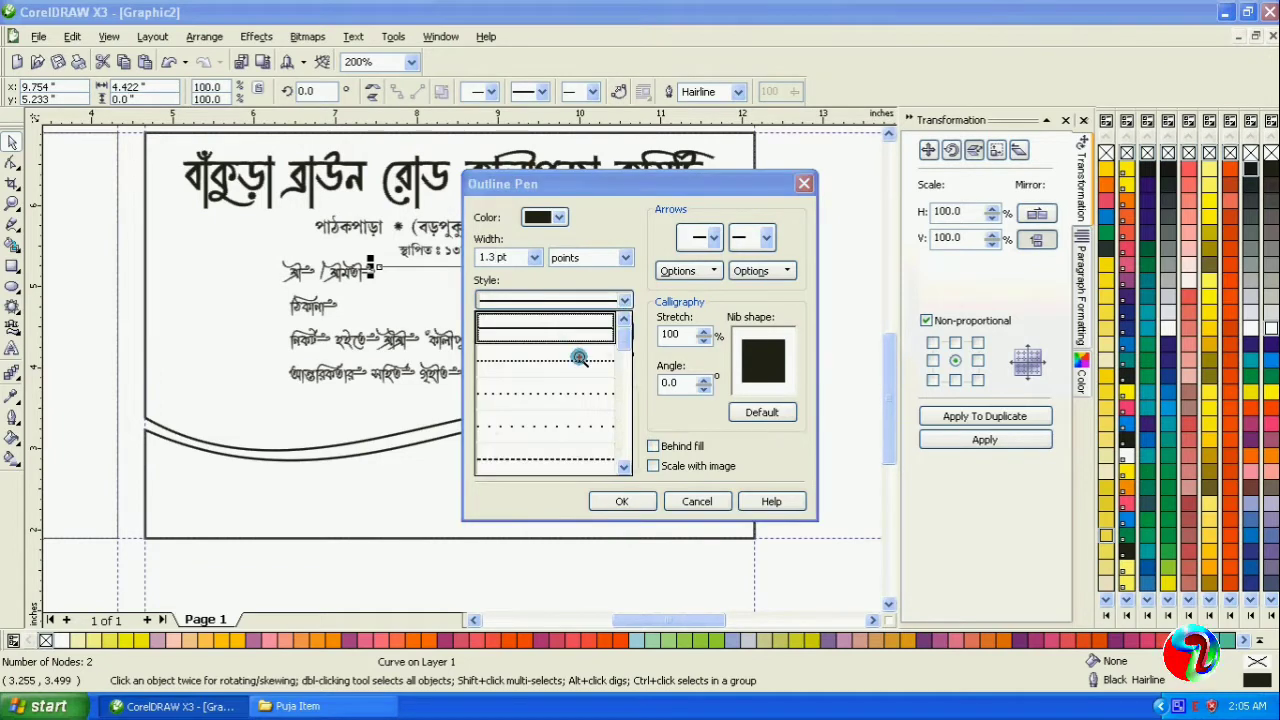
pyautogui.click(579, 359)
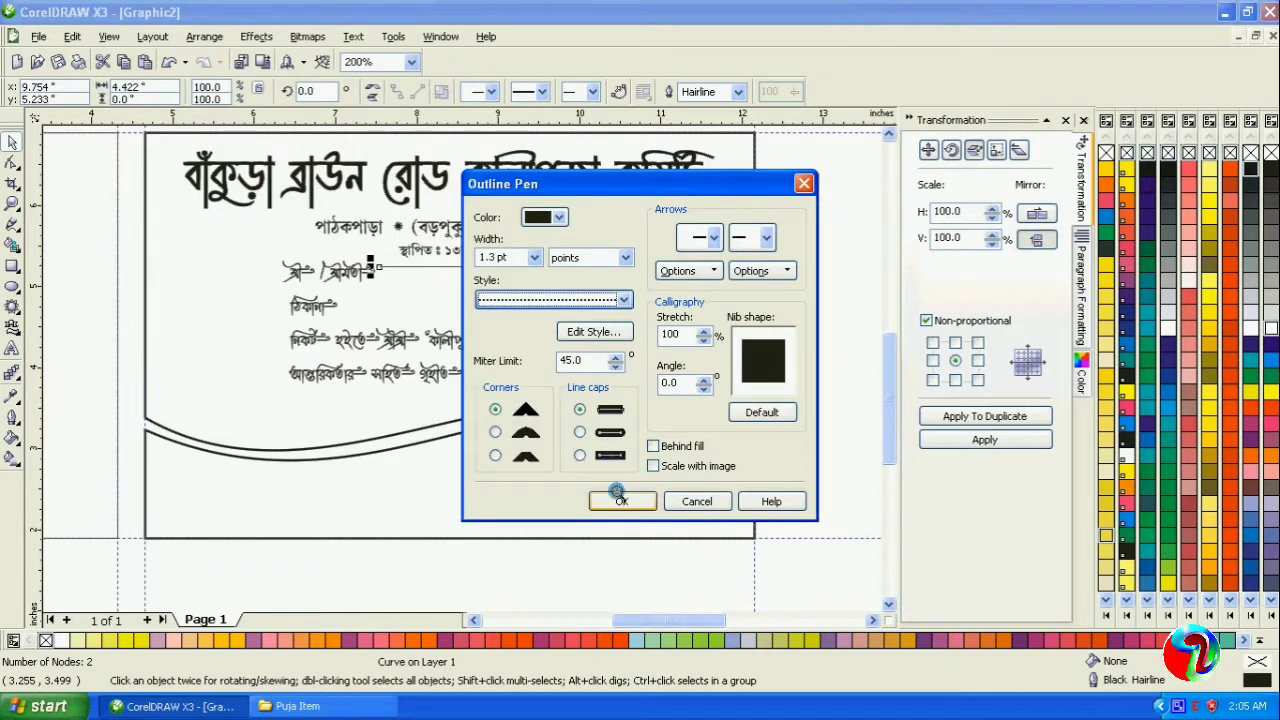
pyautogui.click(495, 431)
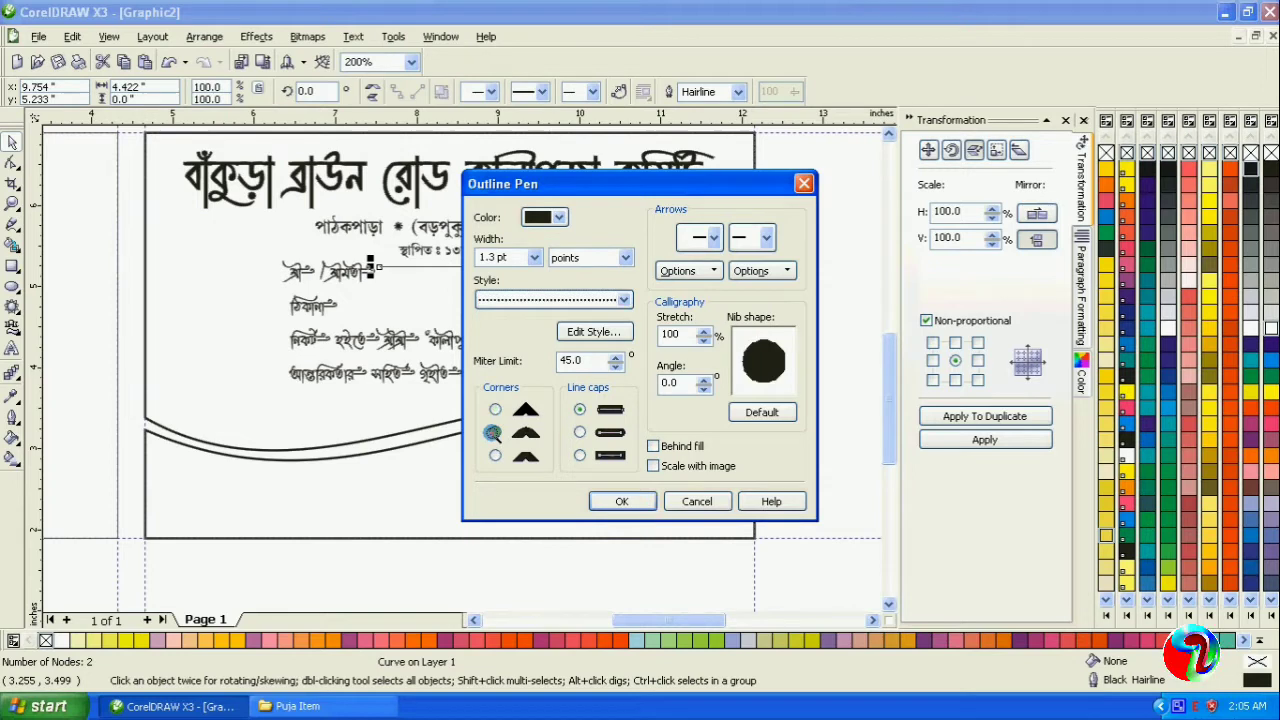
pyautogui.click(621, 500)
# Step: Stretch the dotted name line slightly outward to about 4.46 inches long
pyautogui.click(12, 204)
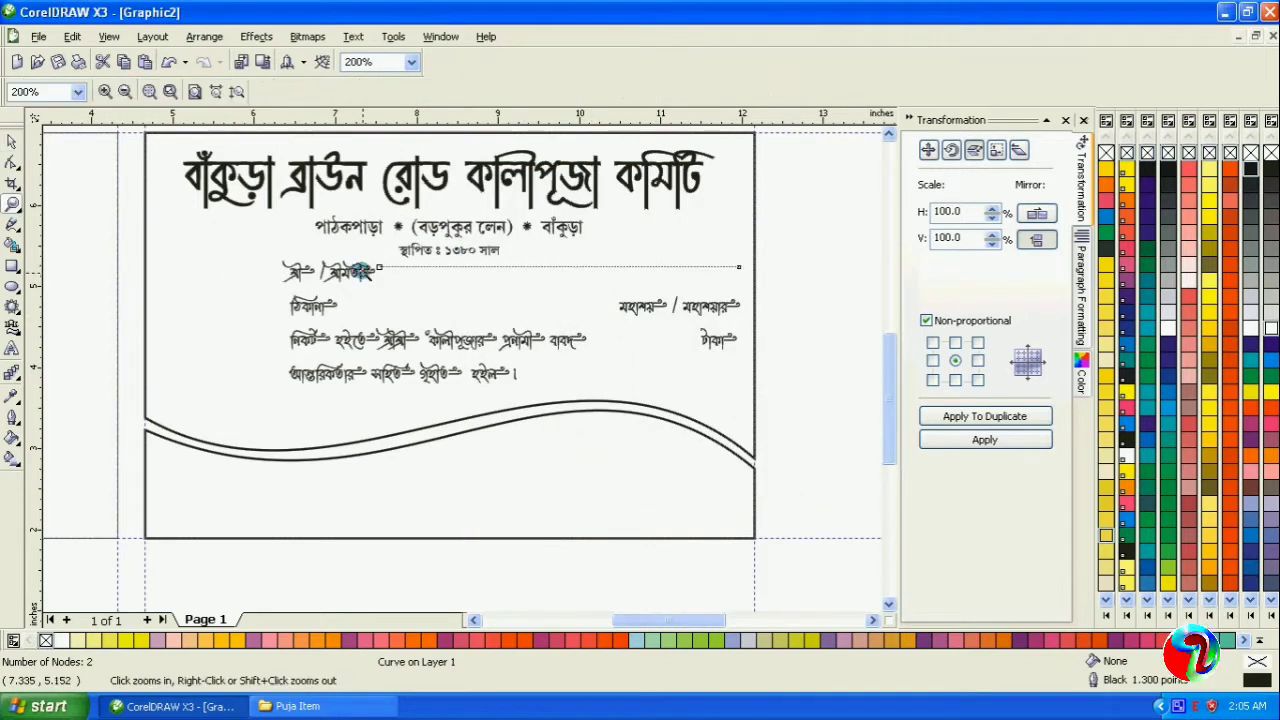
pyautogui.moveTo(342, 258); pyautogui.dragTo(505, 352)
pyautogui.rightClick(297, 233)
pyautogui.moveTo(292, 262); pyautogui.dragTo(755, 440)
pyautogui.click(12, 143)
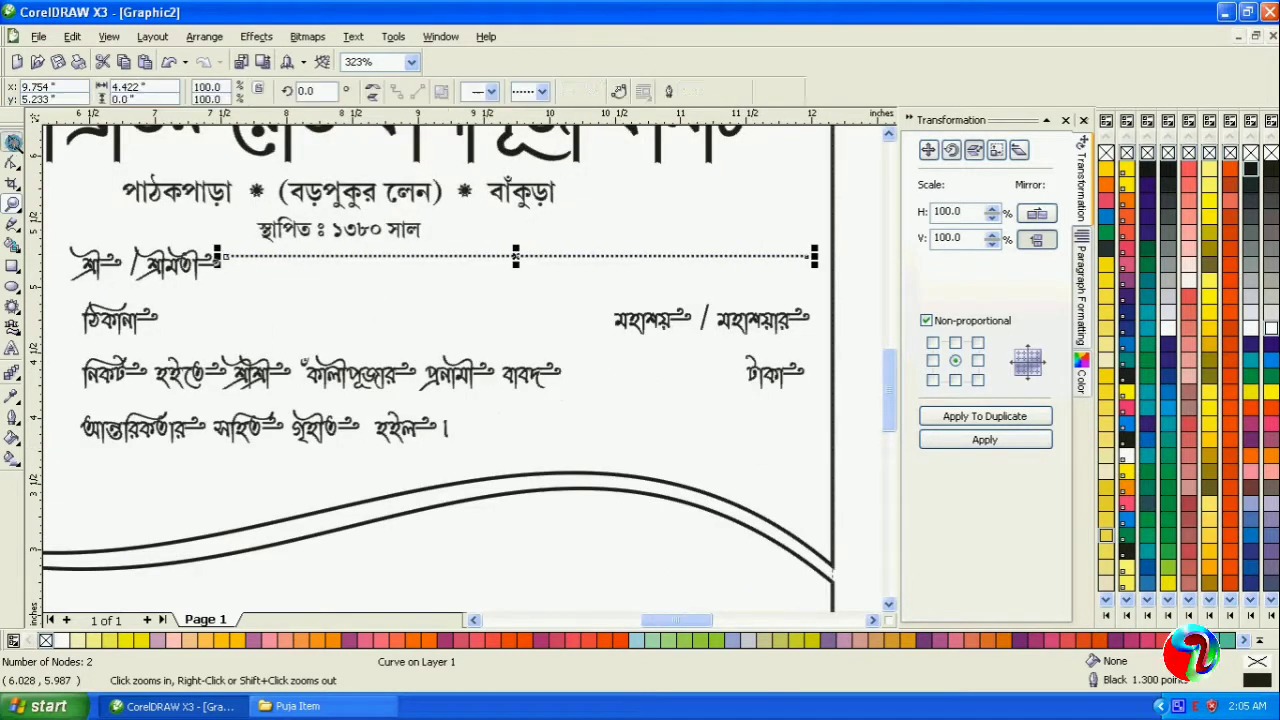
pyautogui.click(553, 257)
pyautogui.moveTo(815, 262); pyautogui.dragTo(821, 273)
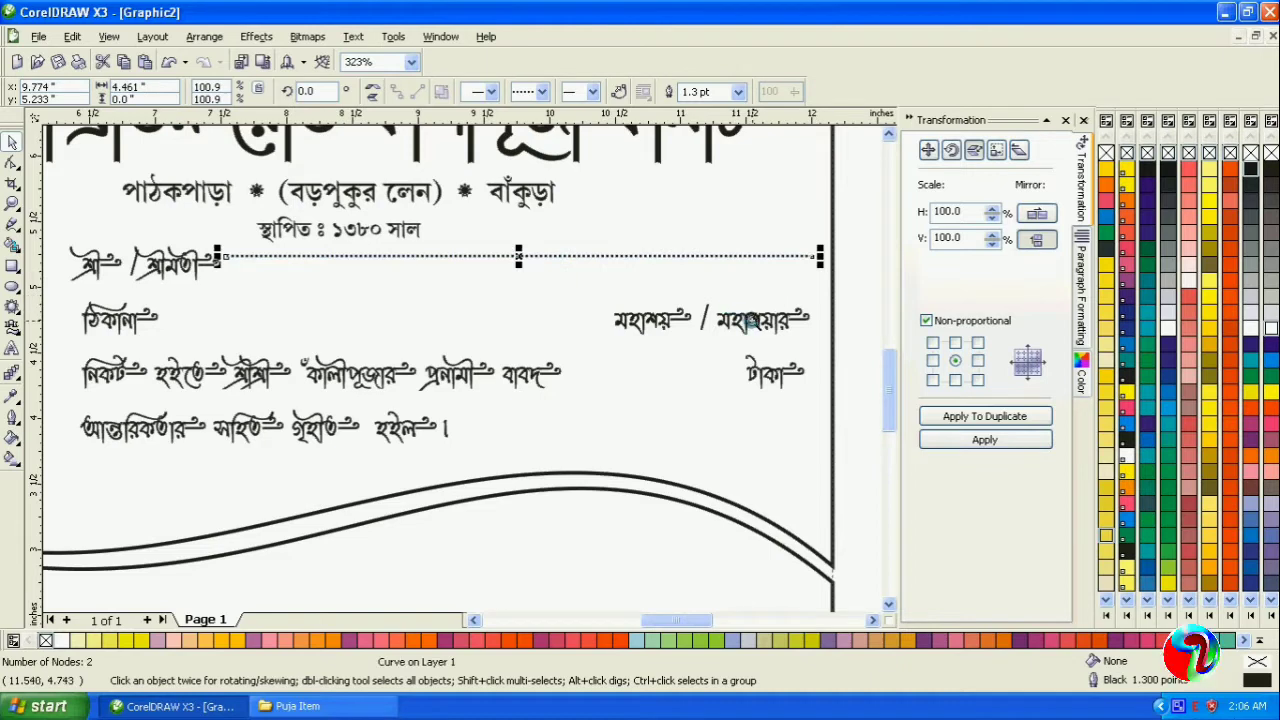
# Step: Copy the dotted line to the receipt text's second row and shorten the copy to about 3.46 inches to fill the gap
pyautogui.moveTo(515, 257); pyautogui.dragTo(446, 312)
pyautogui.moveTo(752, 316); pyautogui.dragTo(621, 334)
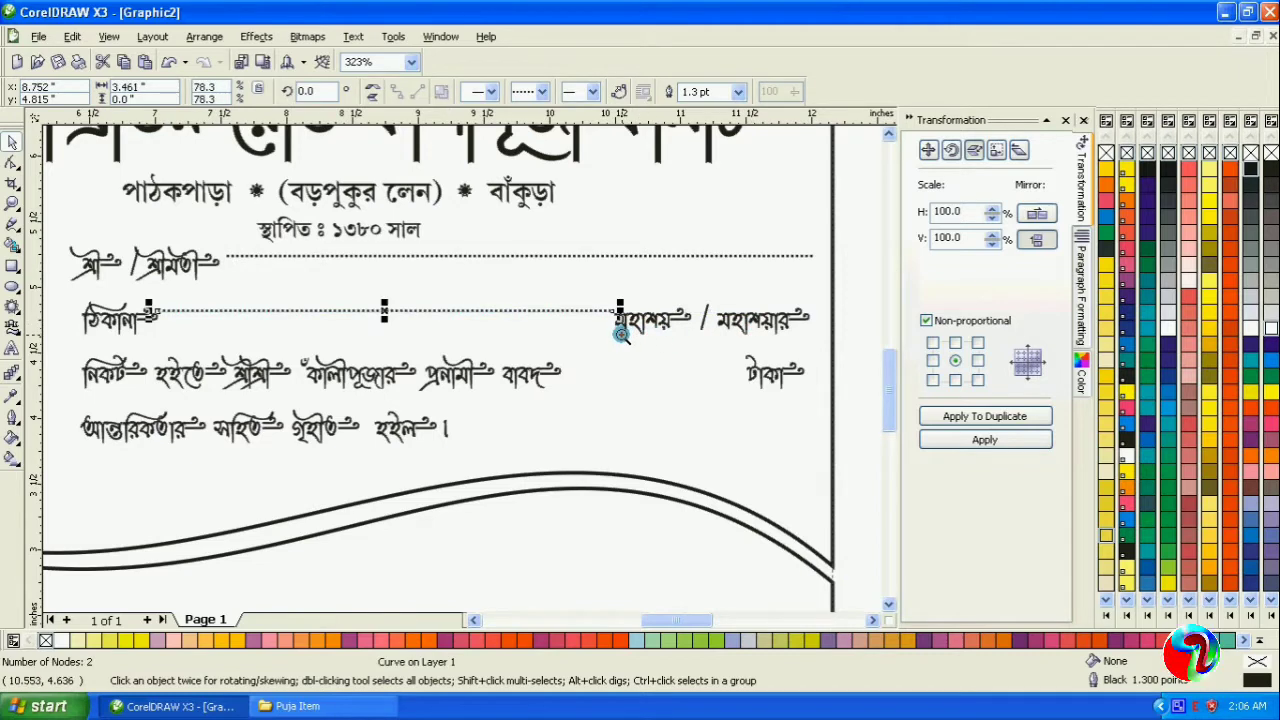
pyautogui.click(858, 300)
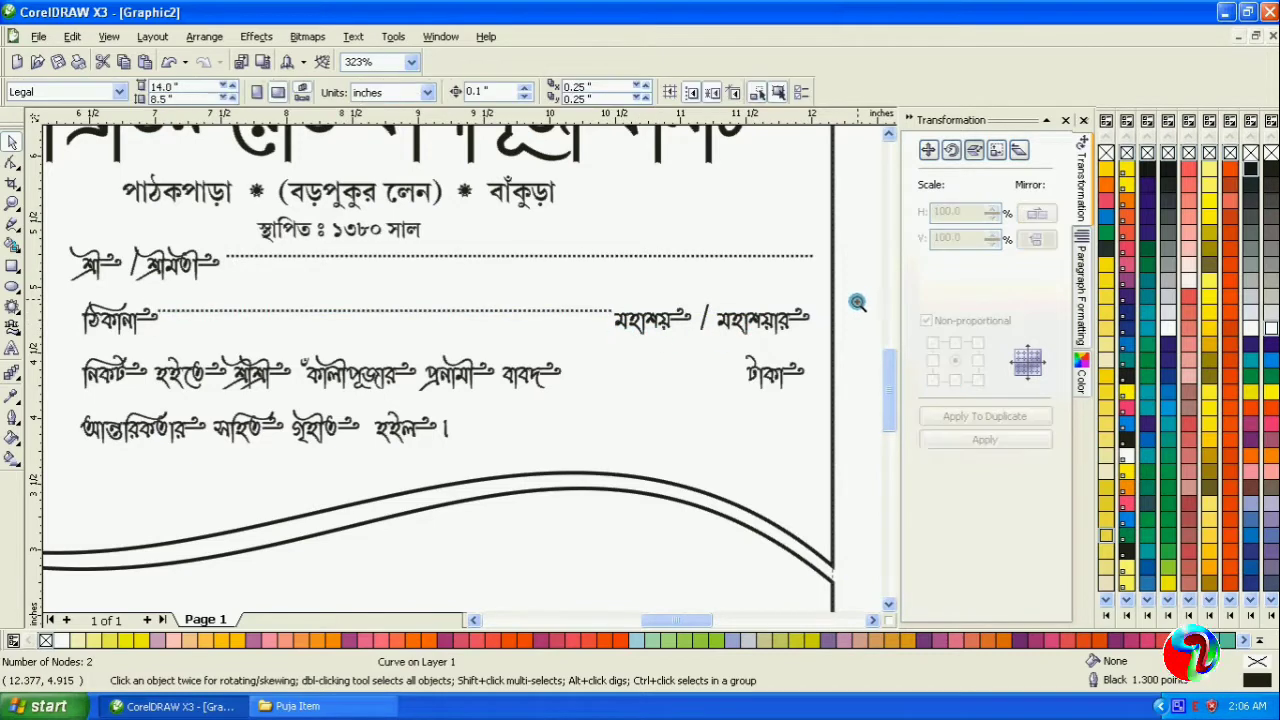
# Step: Move the second-row dotted line to the third row's gap before the amount word and shorten it to about 1.37 inches
pyautogui.click(297, 311)
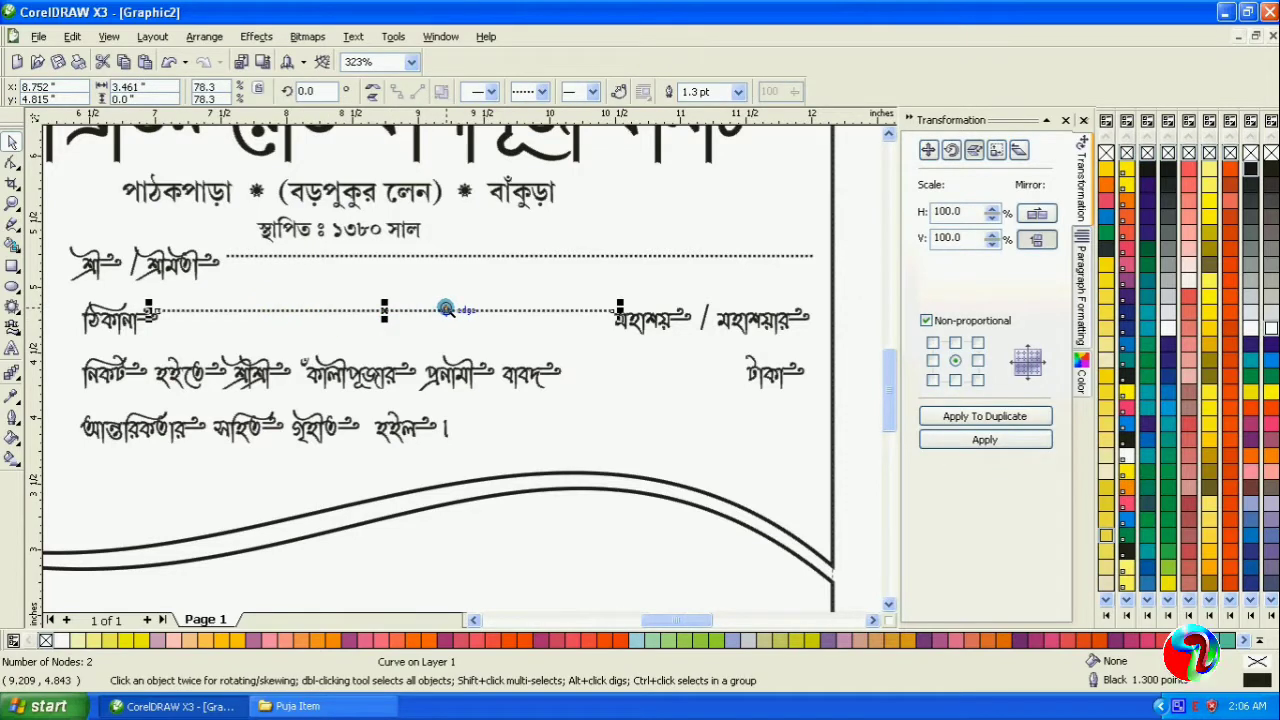
pyautogui.moveTo(385, 310); pyautogui.dragTo(790, 368)
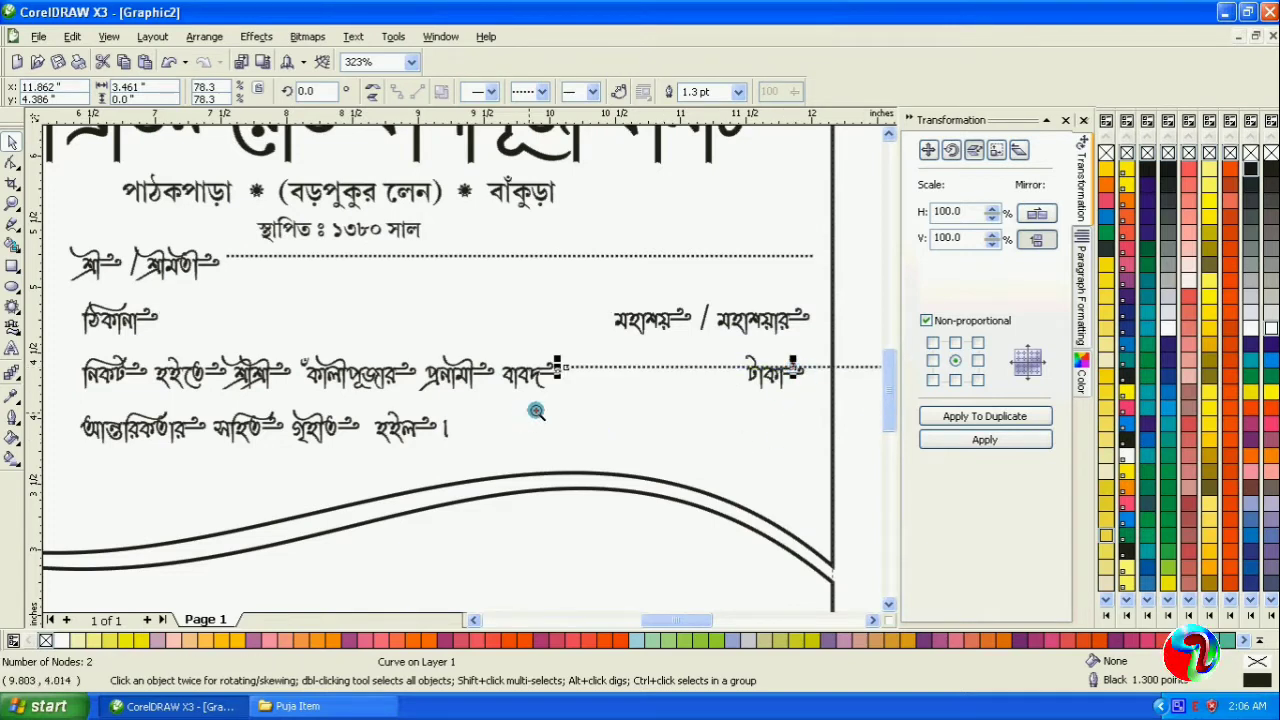
pyautogui.click(872, 620)
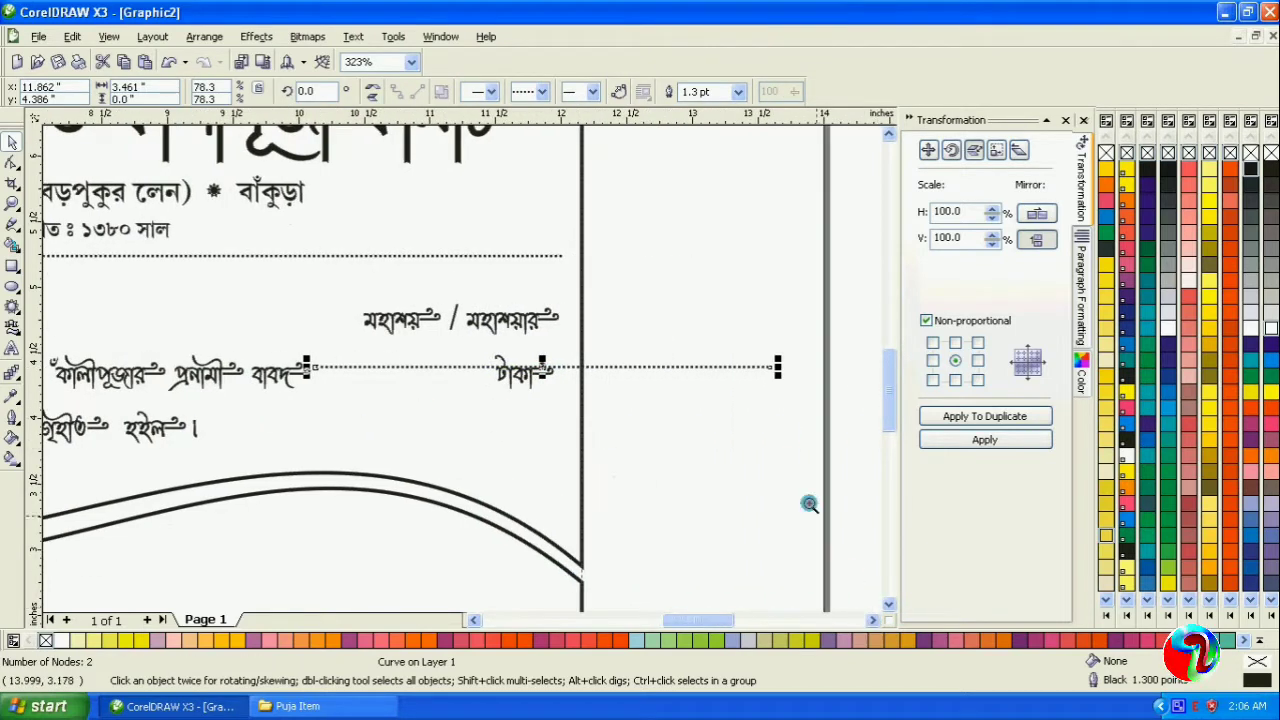
pyautogui.moveTo(778, 372); pyautogui.dragTo(505, 418)
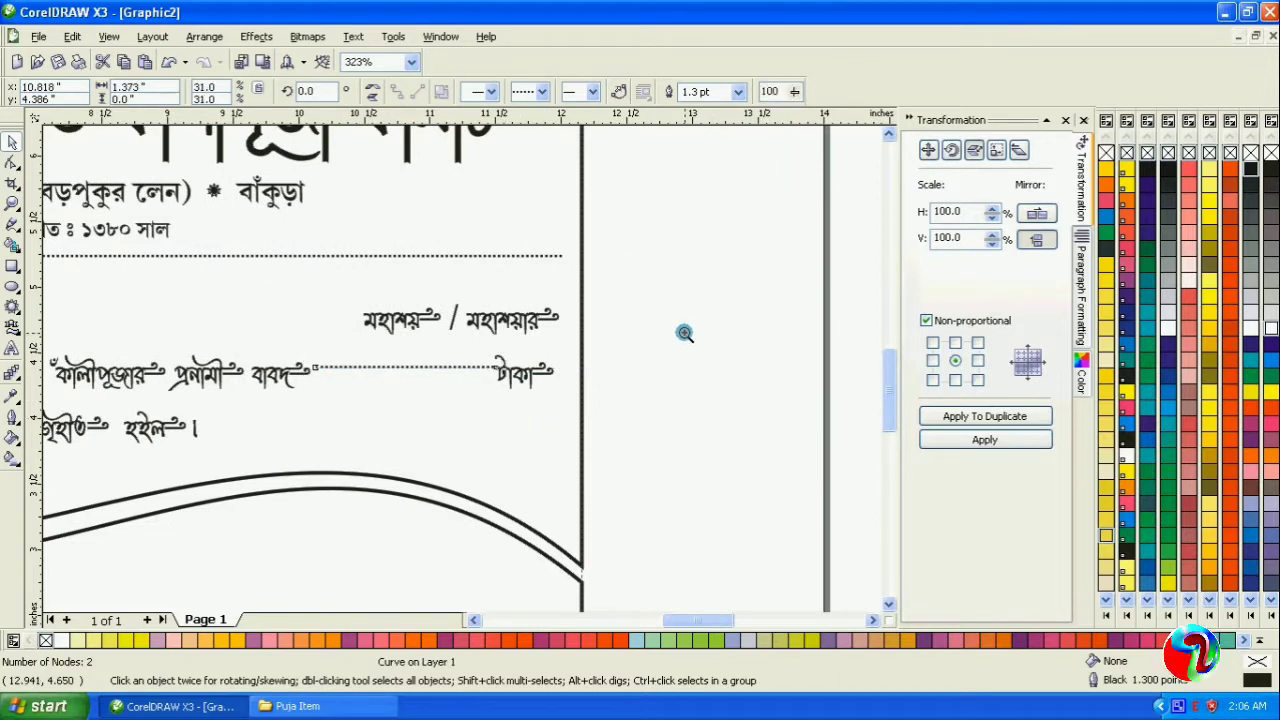
pyautogui.click(686, 334)
# Step: Group the receipt text block with its two dotted lines
pyautogui.scroll(2, 457, 366)
pyautogui.scroll(-4, 497, 369)
pyautogui.scroll(-2, 497, 369)
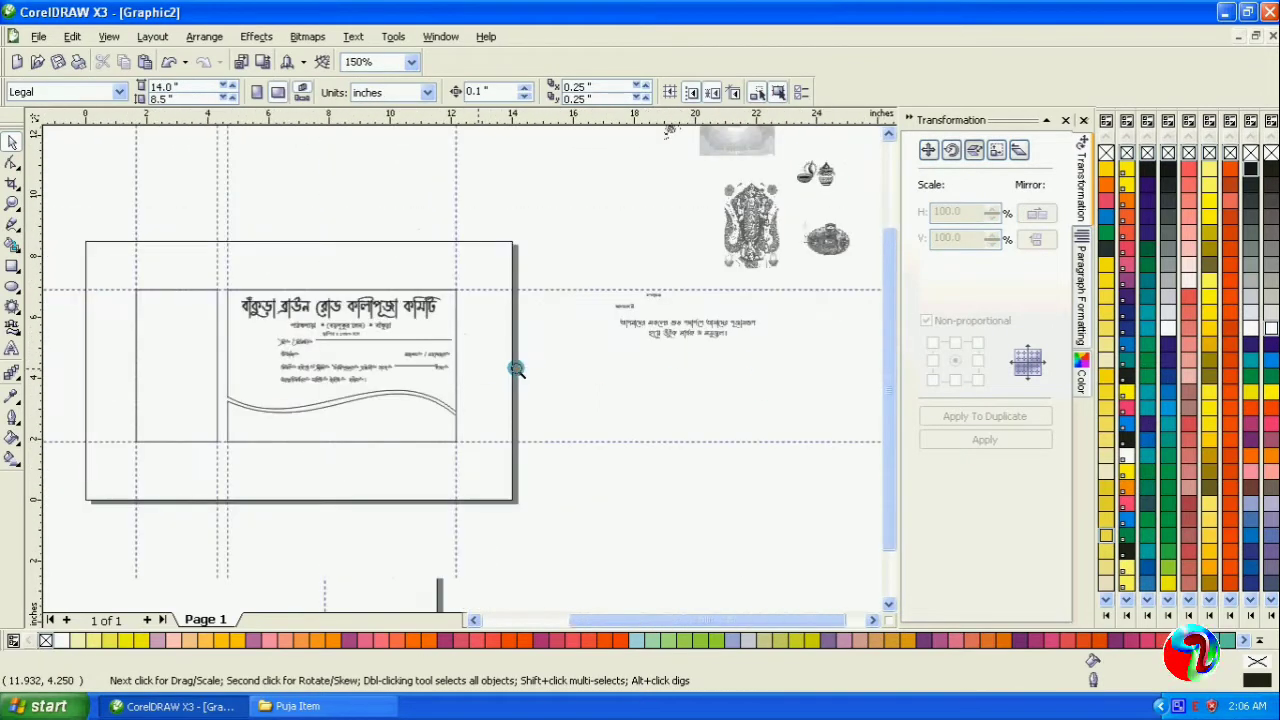
pyautogui.scroll(1, 153, 287)
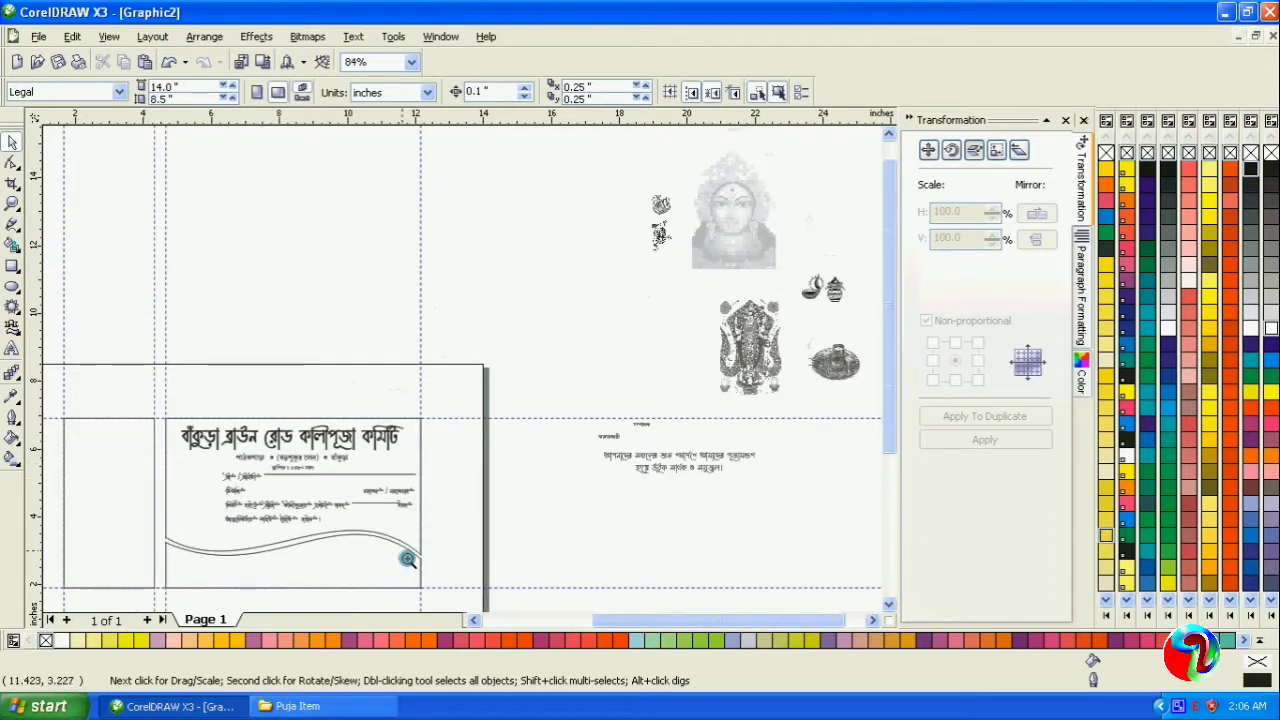
pyautogui.scroll(-1, 884, 604)
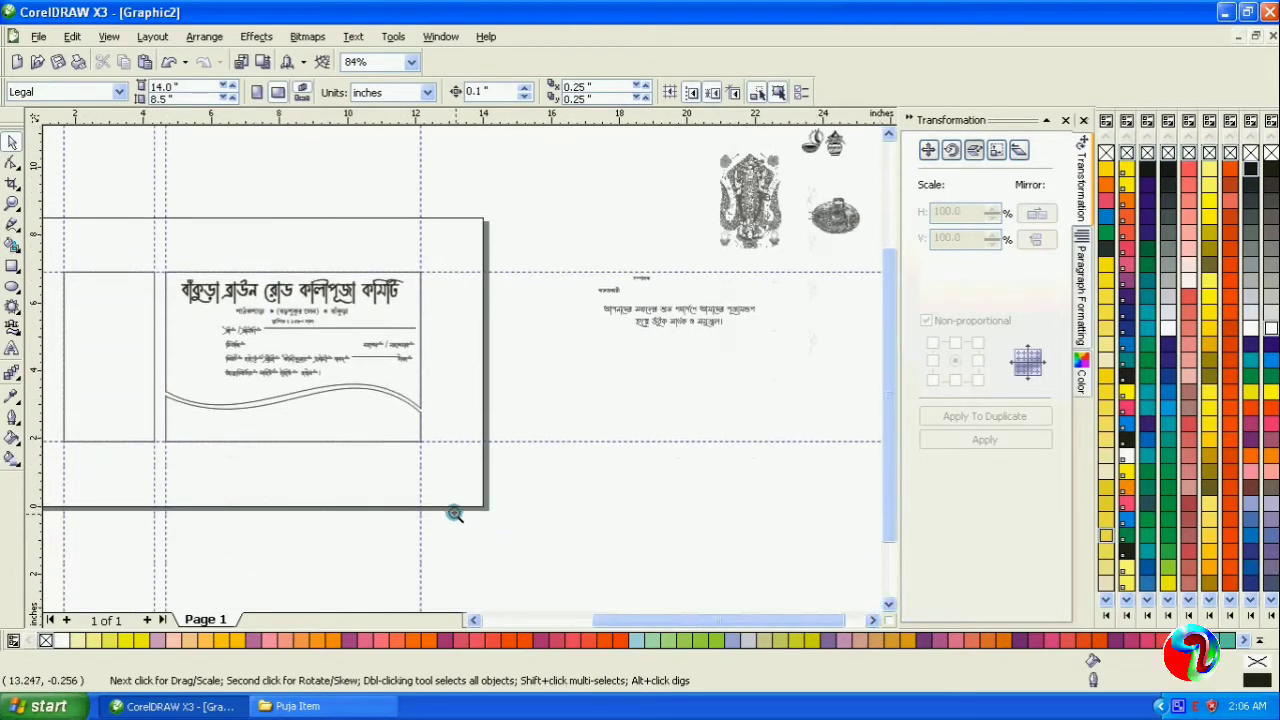
pyautogui.scroll(1, 330, 500)
pyautogui.click(12, 203)
pyautogui.moveTo(144, 403); pyautogui.dragTo(442, 592)
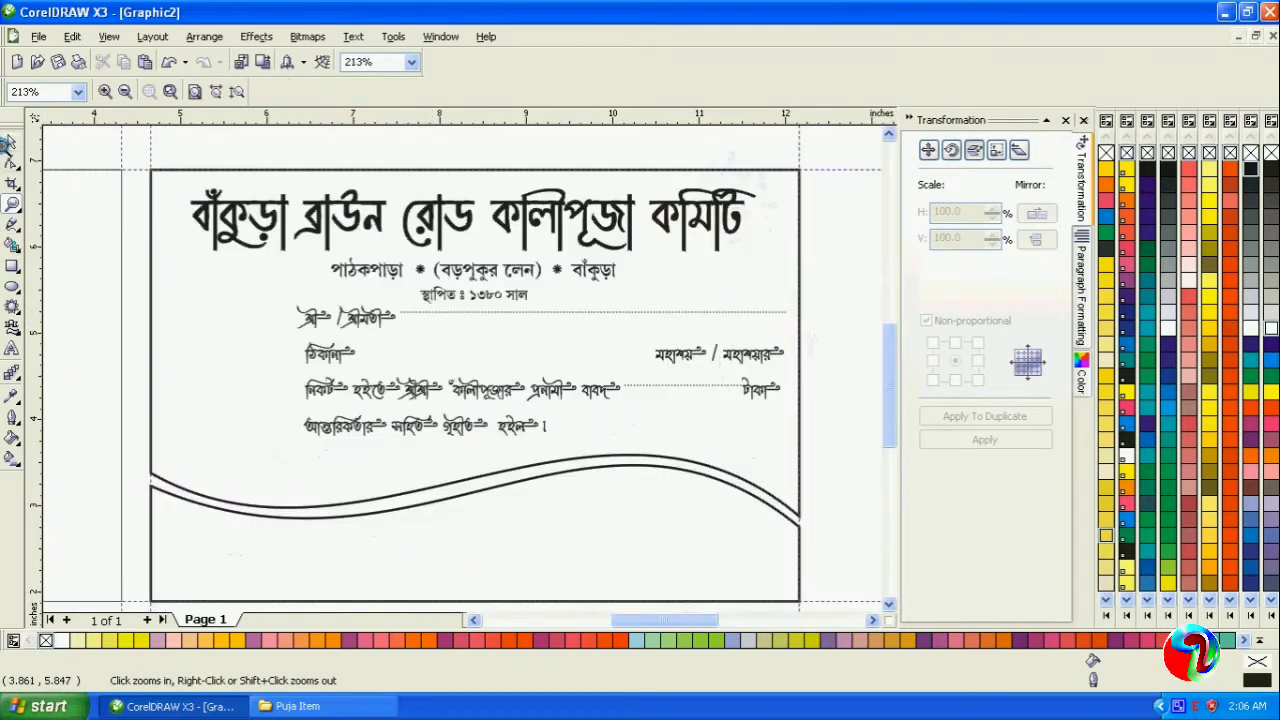
pyautogui.click(11, 143)
pyautogui.moveTo(831, 292); pyautogui.dragTo(298, 477)
pyautogui.hotkey('ctrl', 'g')
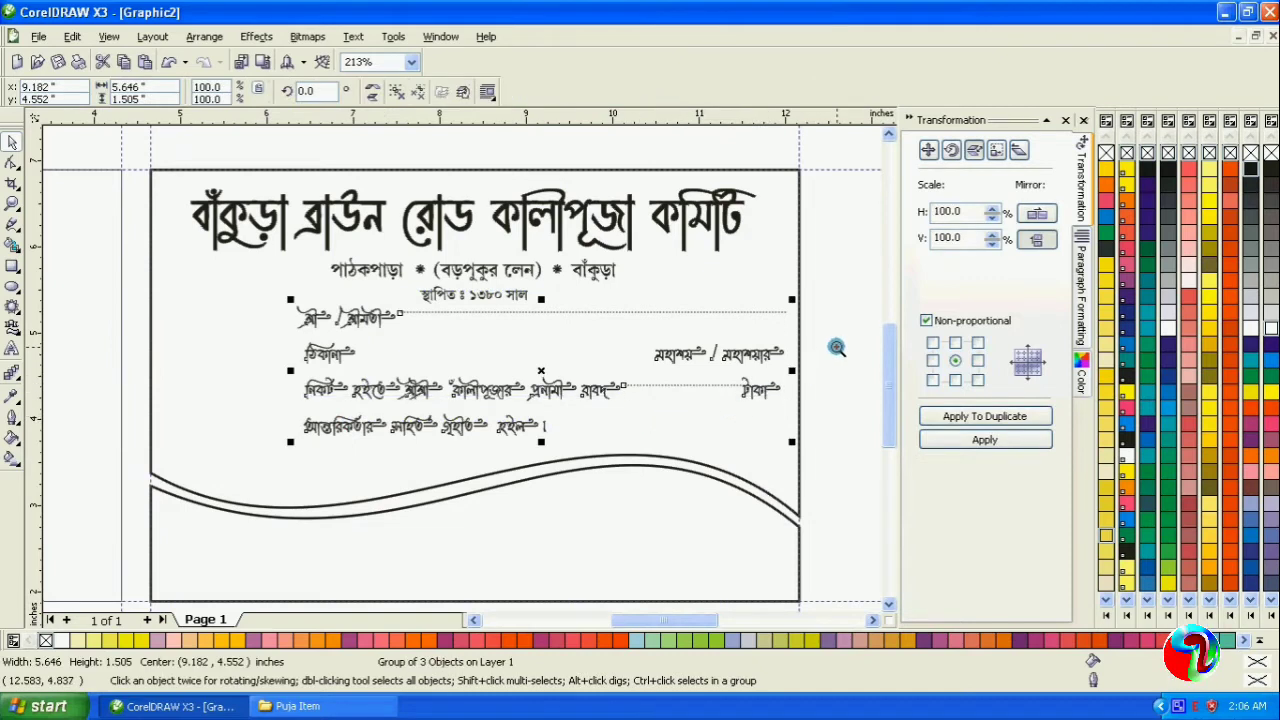
pyautogui.press('Escape')
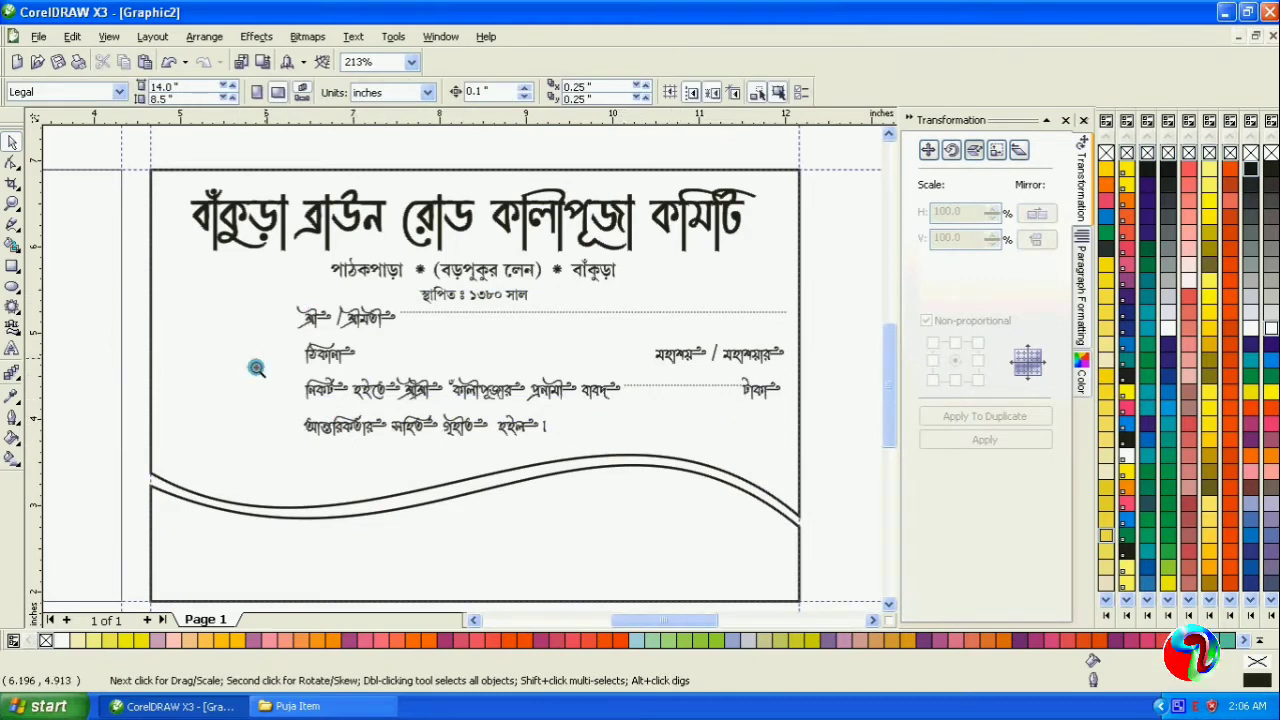
# Step: Draw a portrait rectangle about 1.54 by 2.30 inches beside the receipt text as a picture frame
pyautogui.click(12, 266)
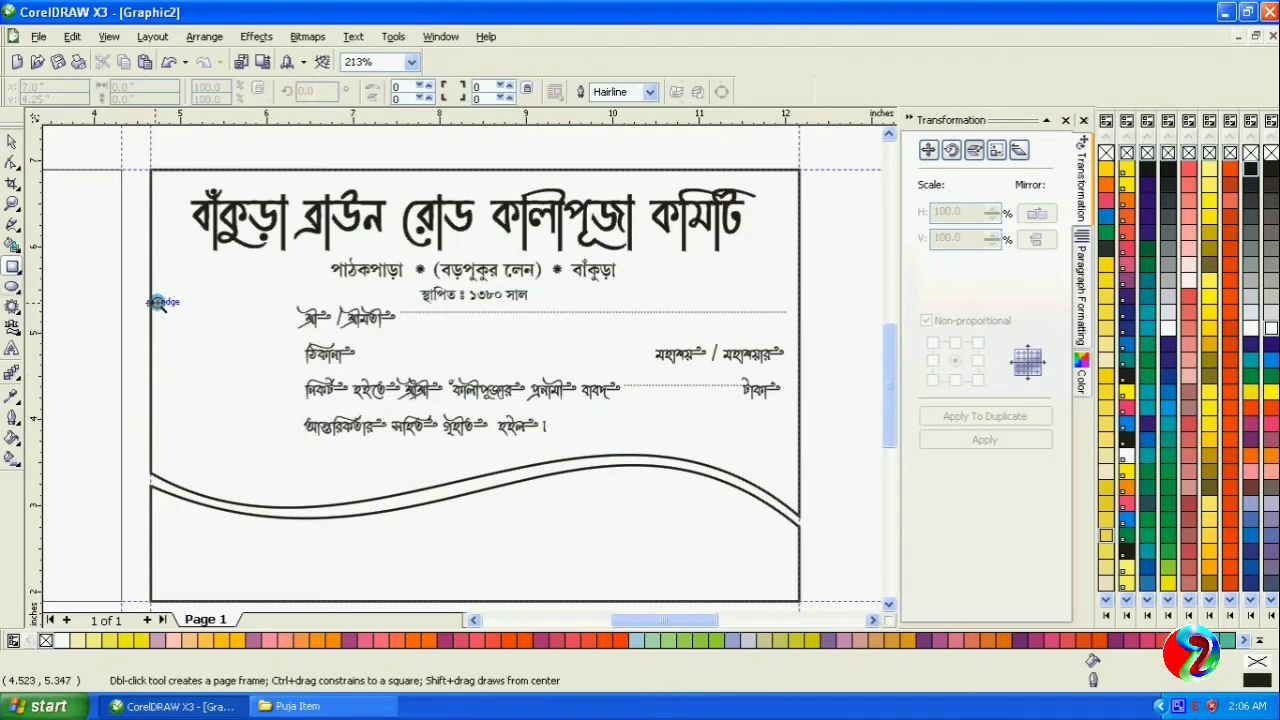
pyautogui.moveTo(161, 275); pyautogui.dragTo(295, 475)
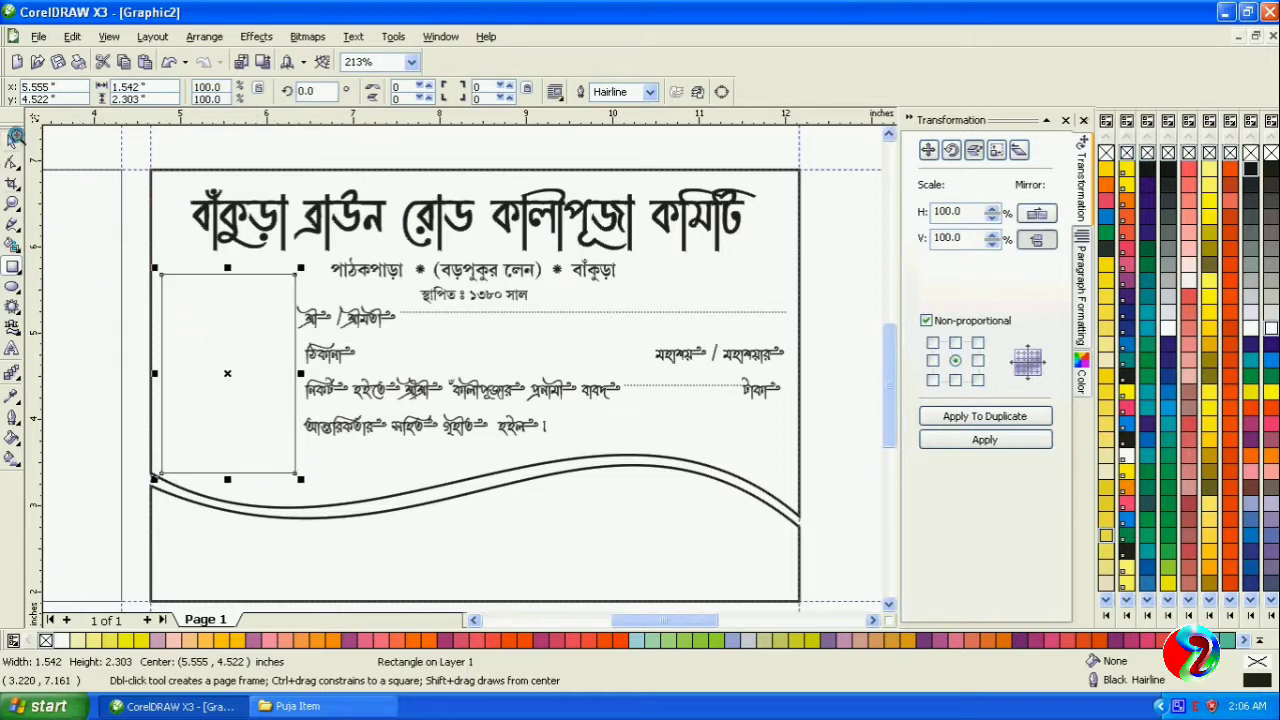
# Step: Shrink the grouped receipt text from its upper-left corner so it clears the new rectangle
pyautogui.click(12, 141)
pyautogui.click(318, 318)
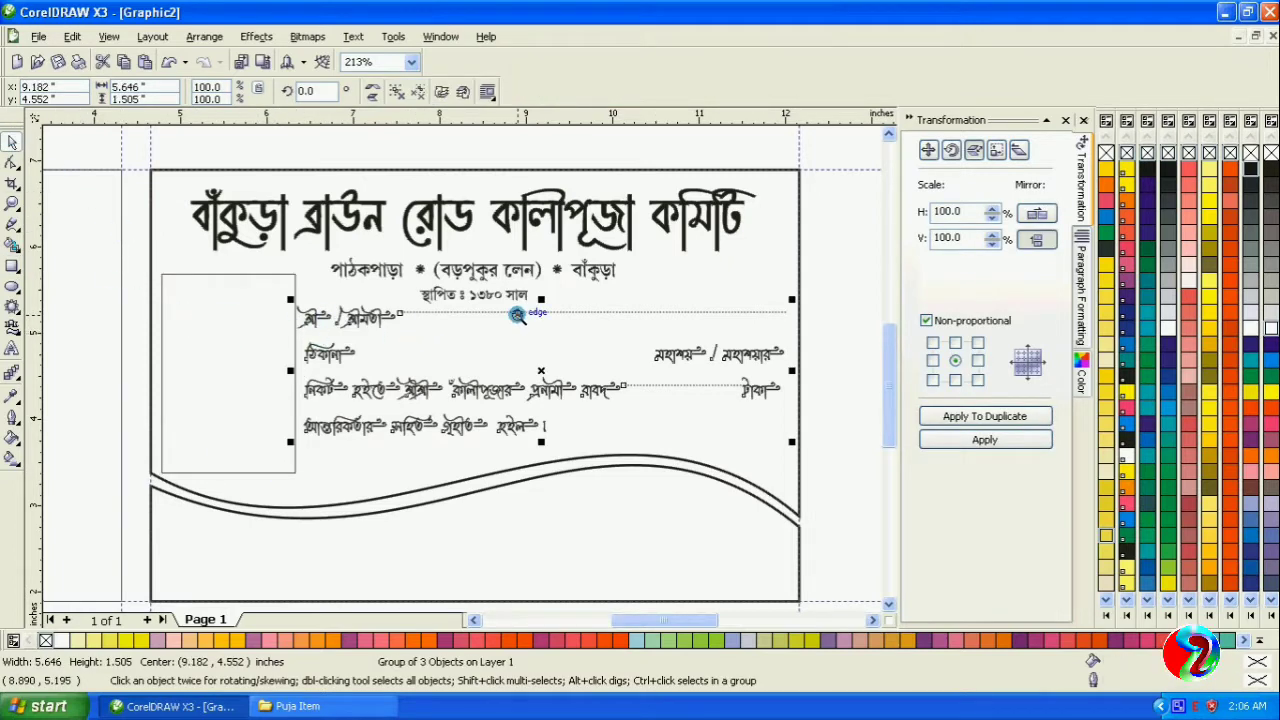
pyautogui.moveTo(289, 298); pyautogui.dragTo(316, 306)
# Step: Widen the picture-frame rectangle to about 1.74 inches and convert it to curves
pyautogui.click(295, 358)
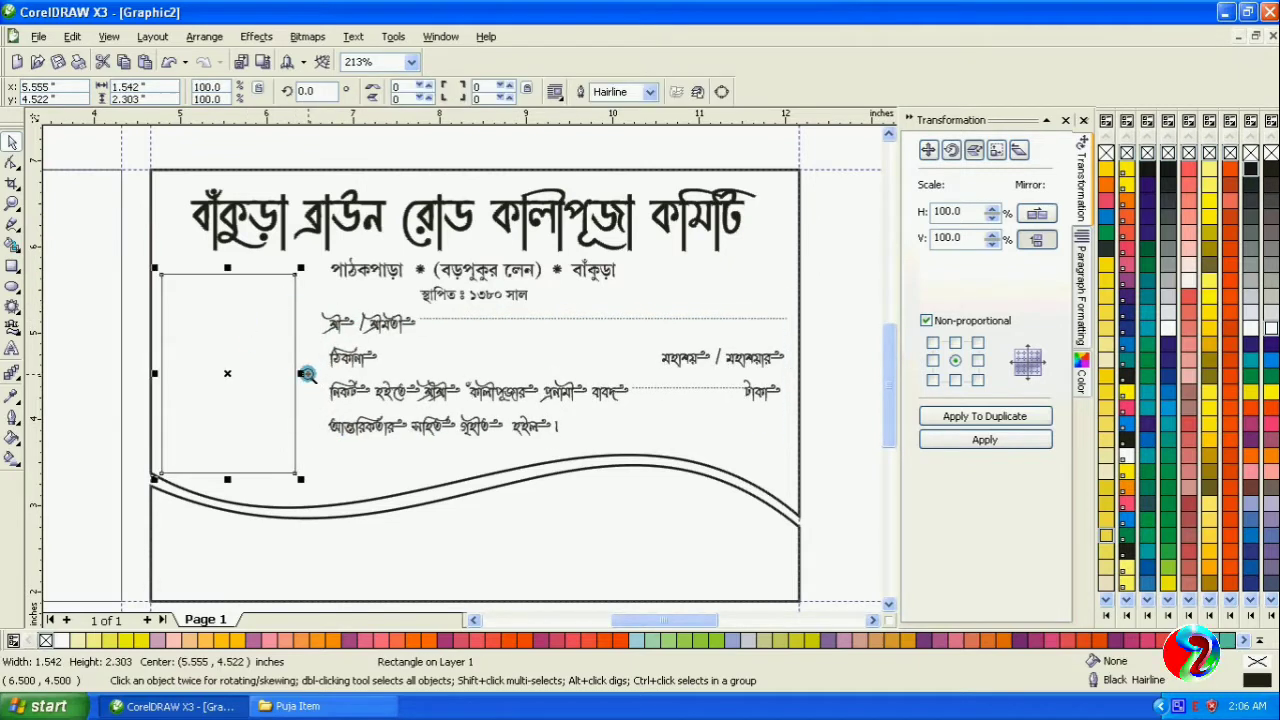
pyautogui.moveTo(303, 371); pyautogui.dragTo(318, 376)
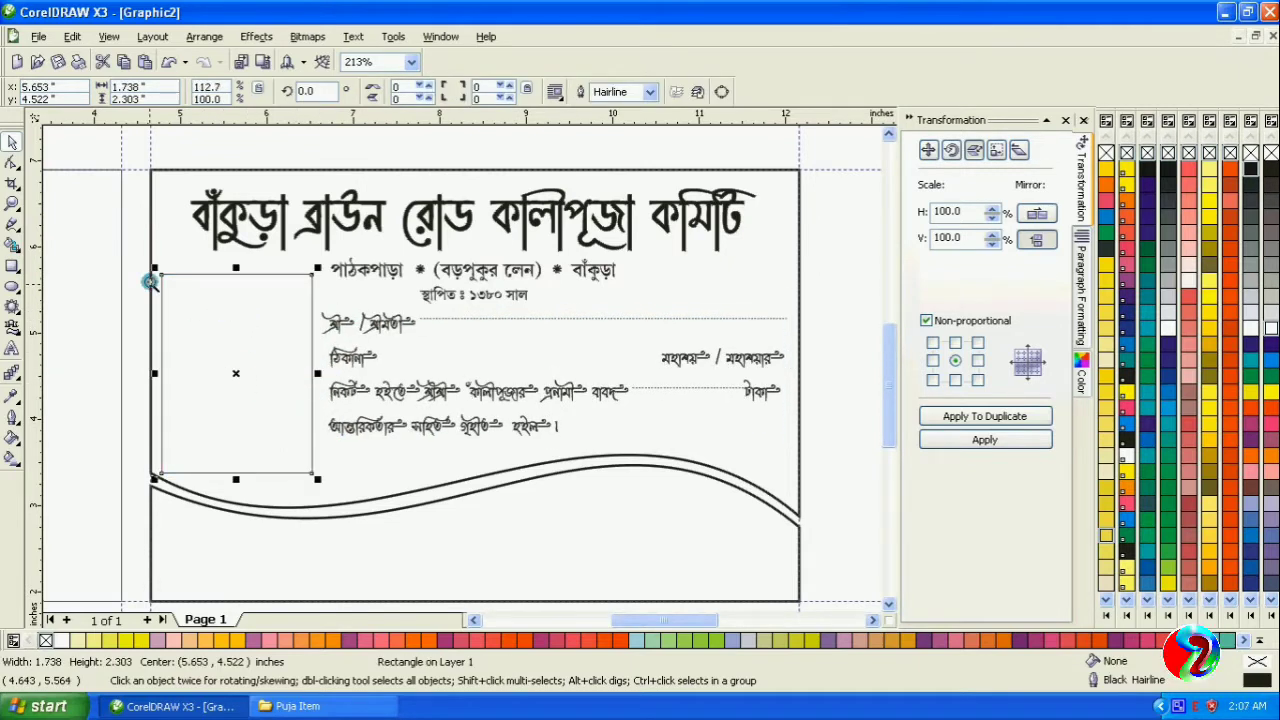
pyautogui.rightClick(186, 269)
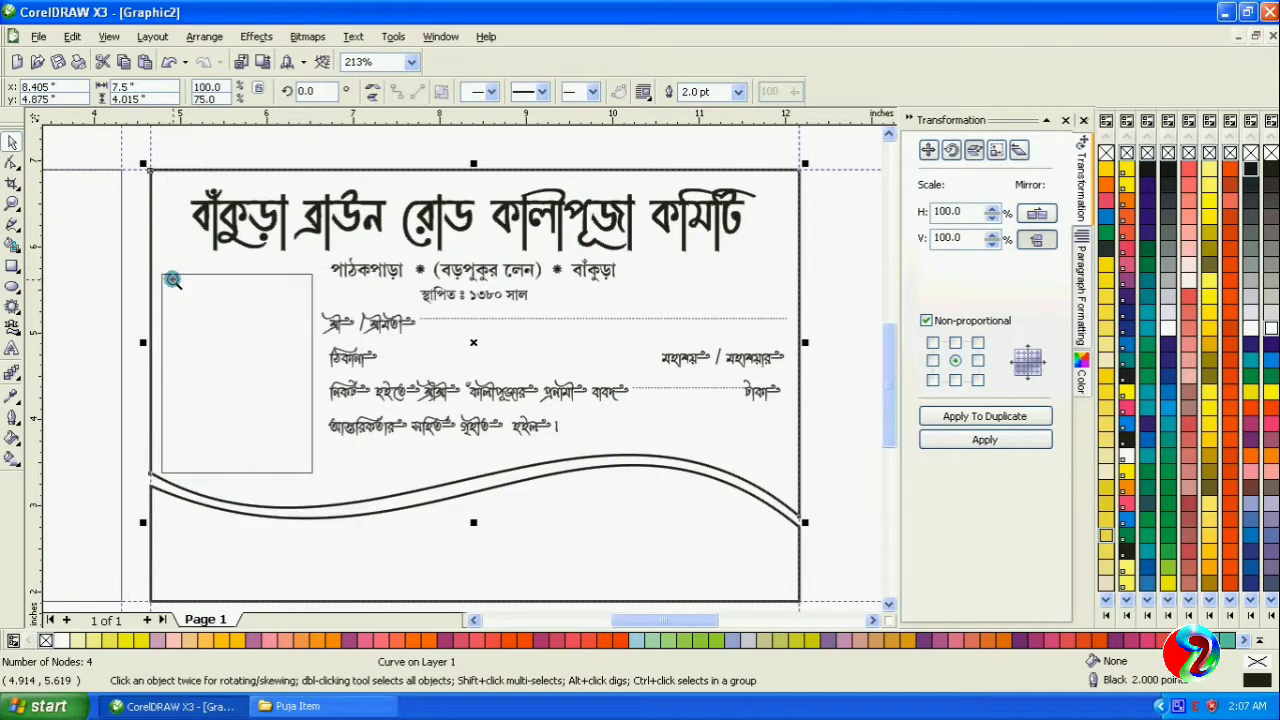
pyautogui.rightClick(172, 283)
pyautogui.click(232, 292)
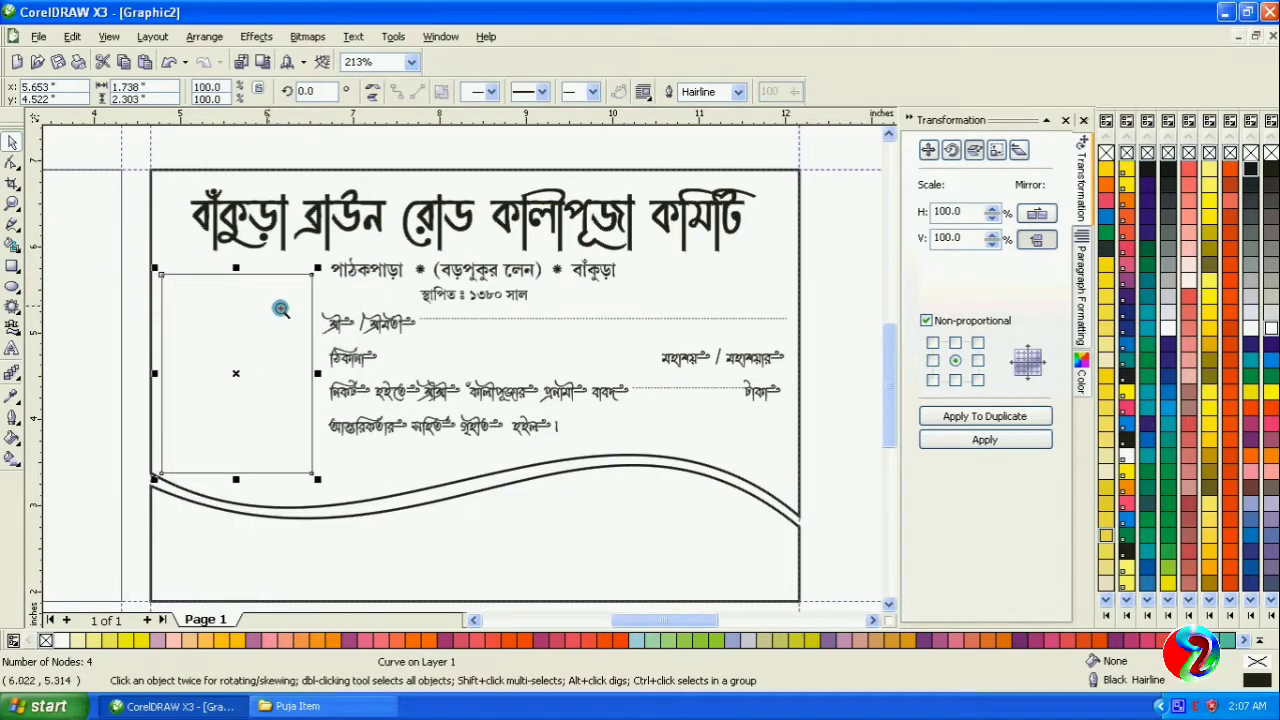
# Step: Convert the frame's edge facing the receipt text to a curve and bend it into a smooth S shape
pyautogui.click(12, 162)
pyautogui.click(312, 274)
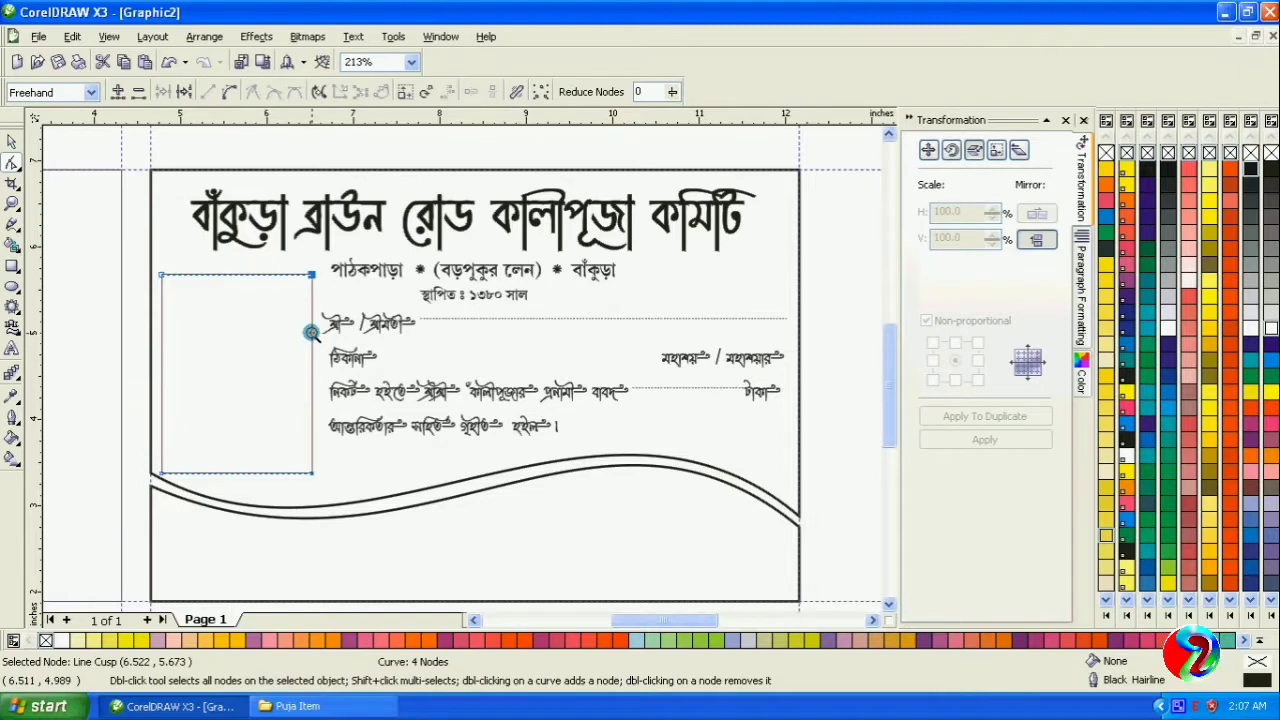
pyautogui.click(312, 333)
pyautogui.rightClick(312, 337)
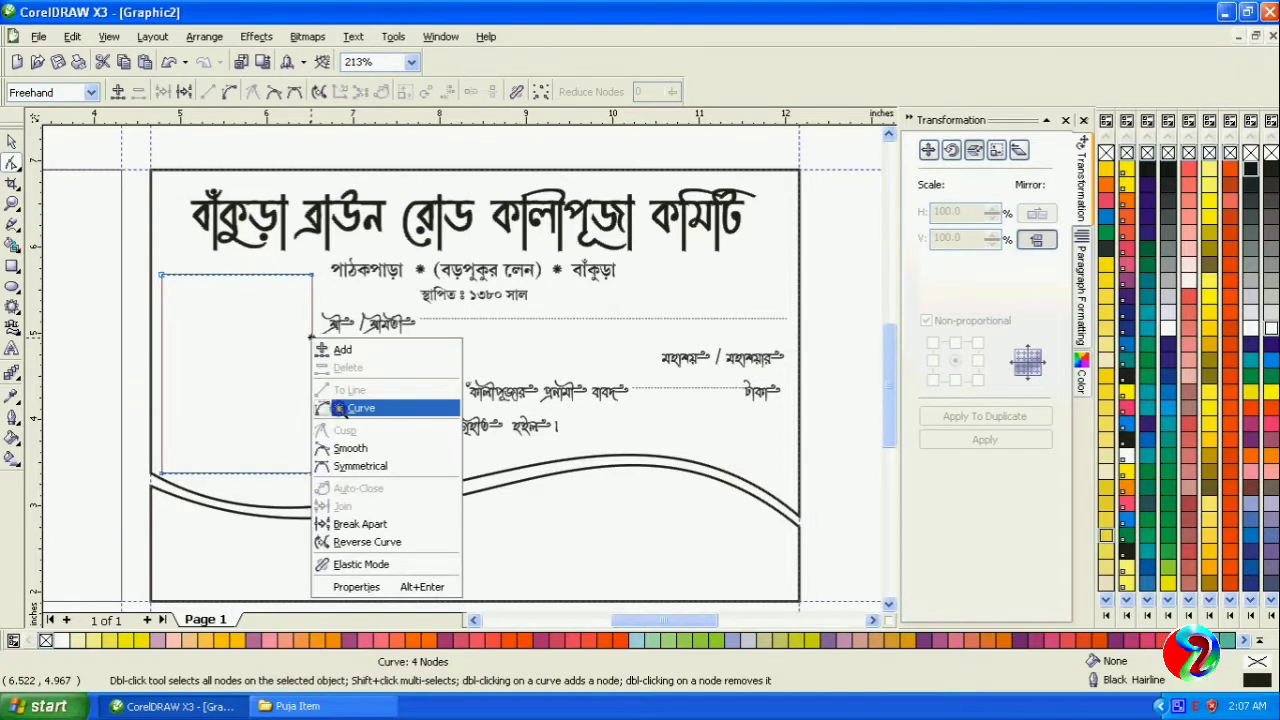
pyautogui.click(357, 405)
pyautogui.moveTo(313, 342); pyautogui.dragTo(270, 344)
pyautogui.moveTo(313, 407); pyautogui.dragTo(339, 410)
pyautogui.moveTo(265, 351); pyautogui.dragTo(247, 343)
pyautogui.moveTo(340, 415); pyautogui.dragTo(345, 418)
pyautogui.moveTo(249, 342); pyautogui.dragTo(243, 360)
pyautogui.moveTo(348, 418); pyautogui.dragTo(352, 418)
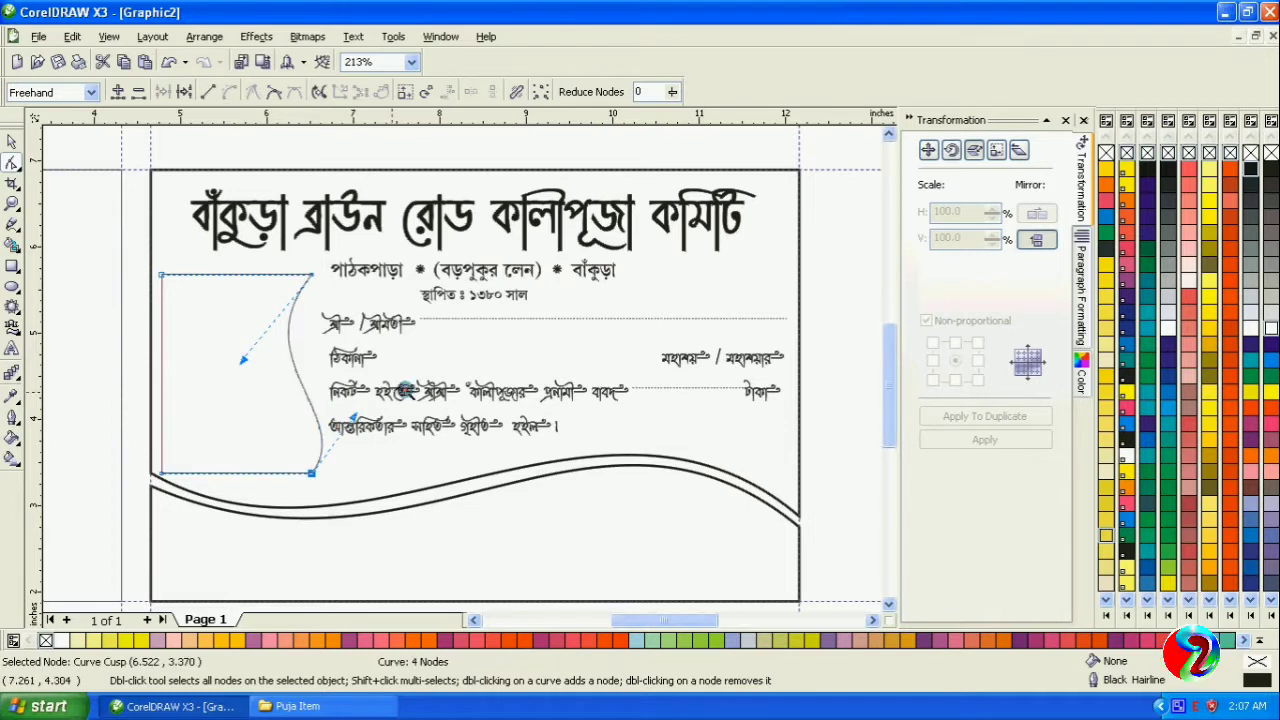
# Step: Place a slightly offset black copy behind the curved frame as a shadow and fill the original frame white
pyautogui.click(12, 142)
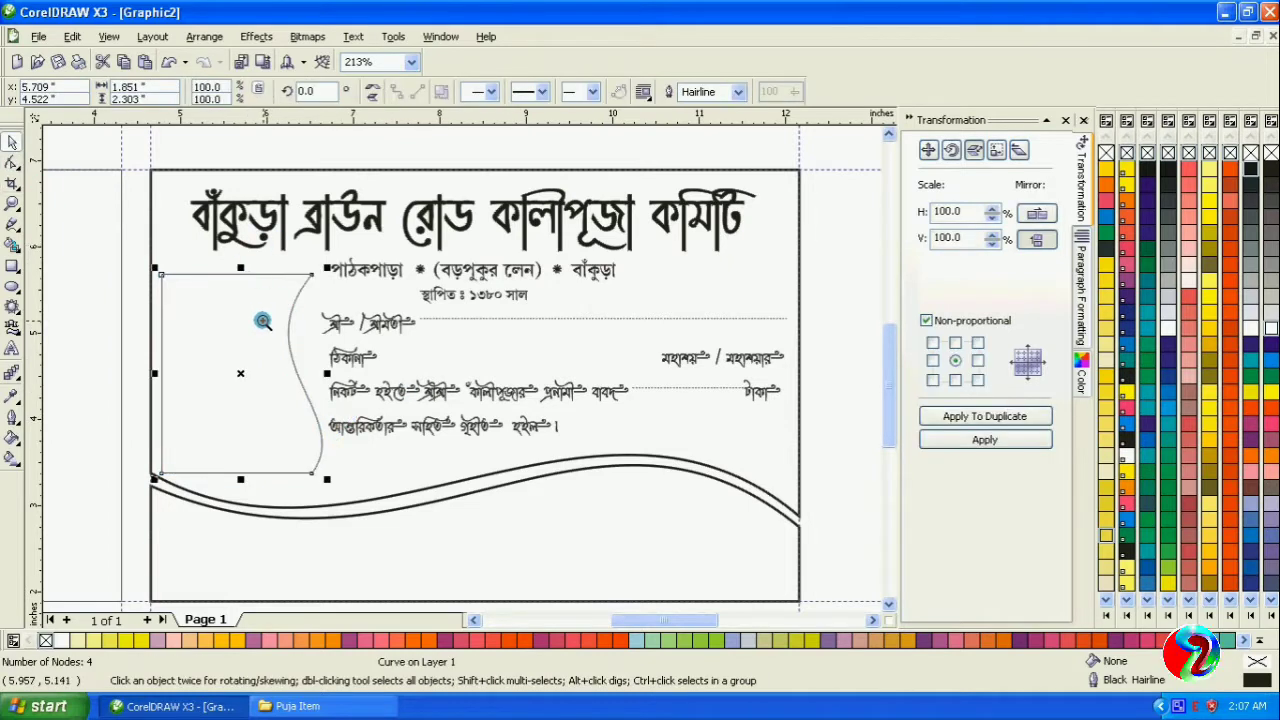
pyautogui.moveTo(263, 320); pyautogui.dragTo(270, 324)
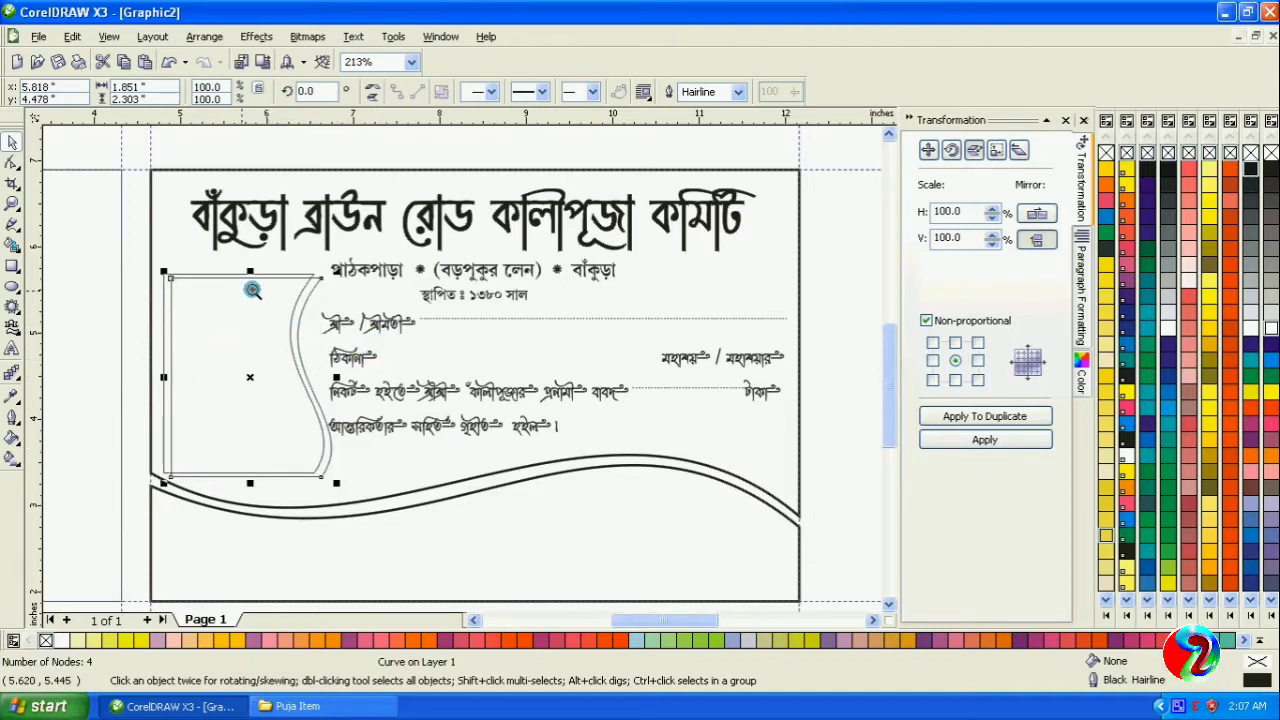
pyautogui.click(1251, 169)
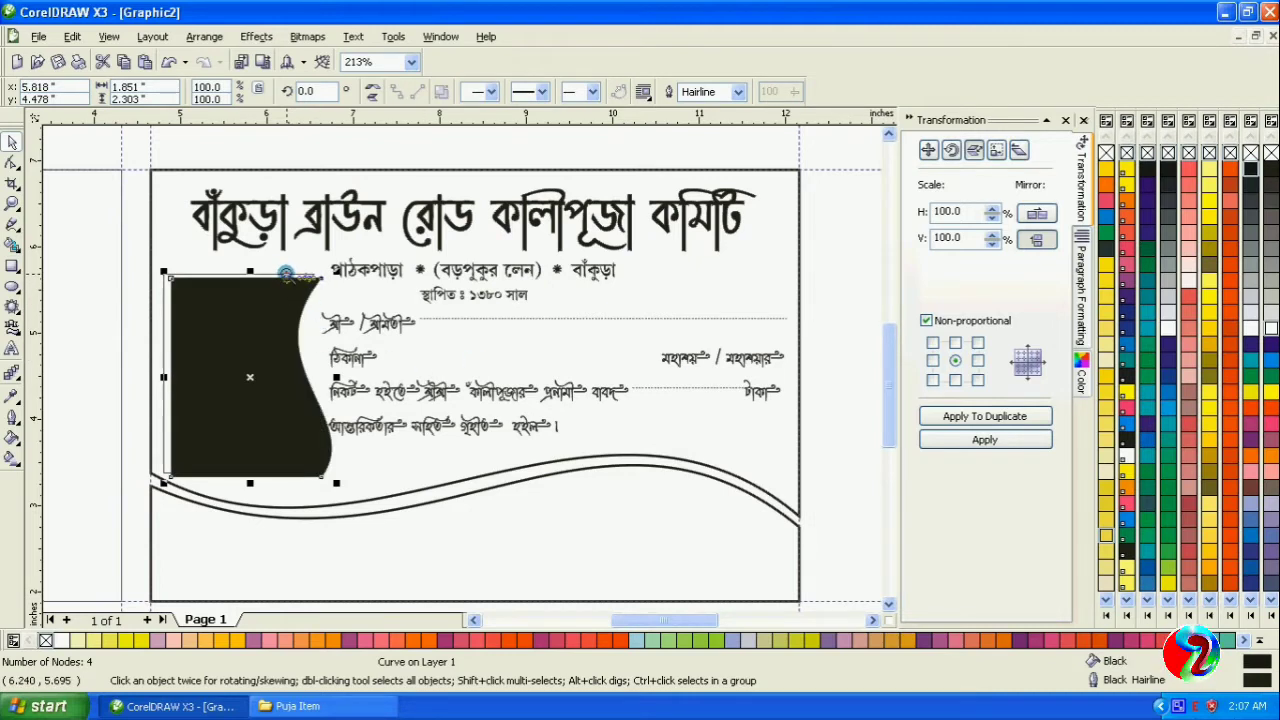
pyautogui.click(152, 305)
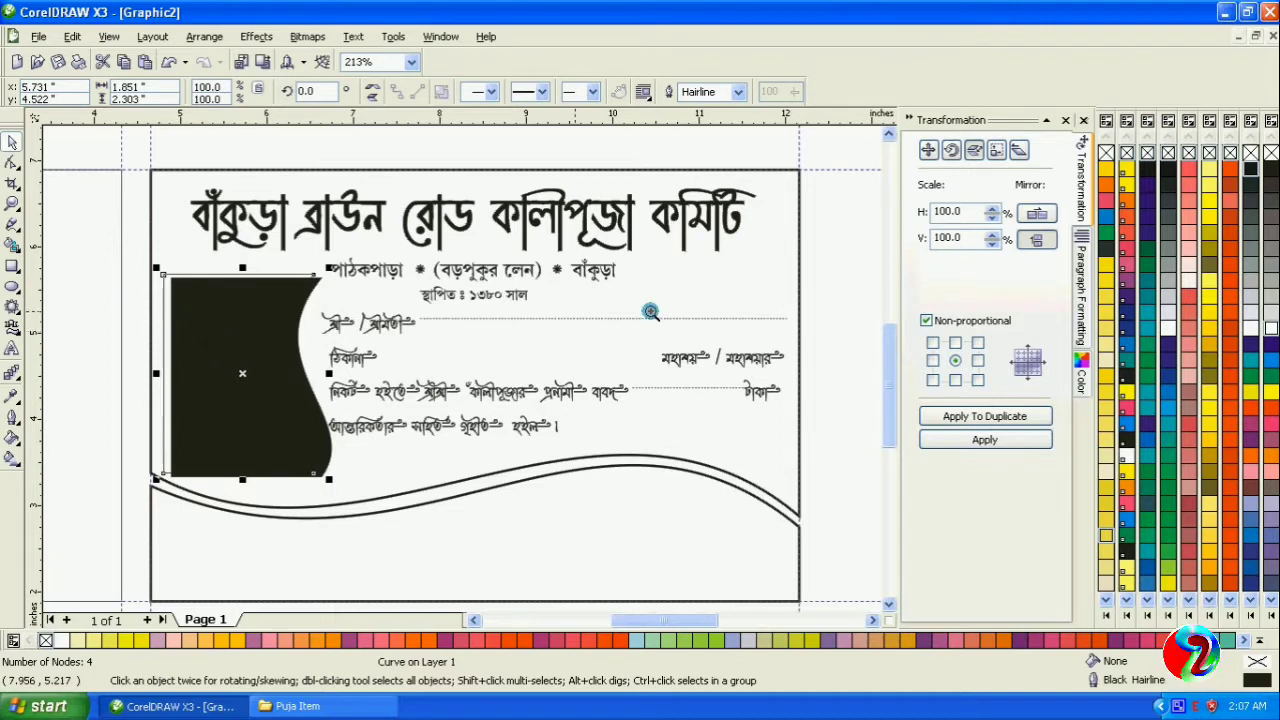
pyautogui.click(1263, 327)
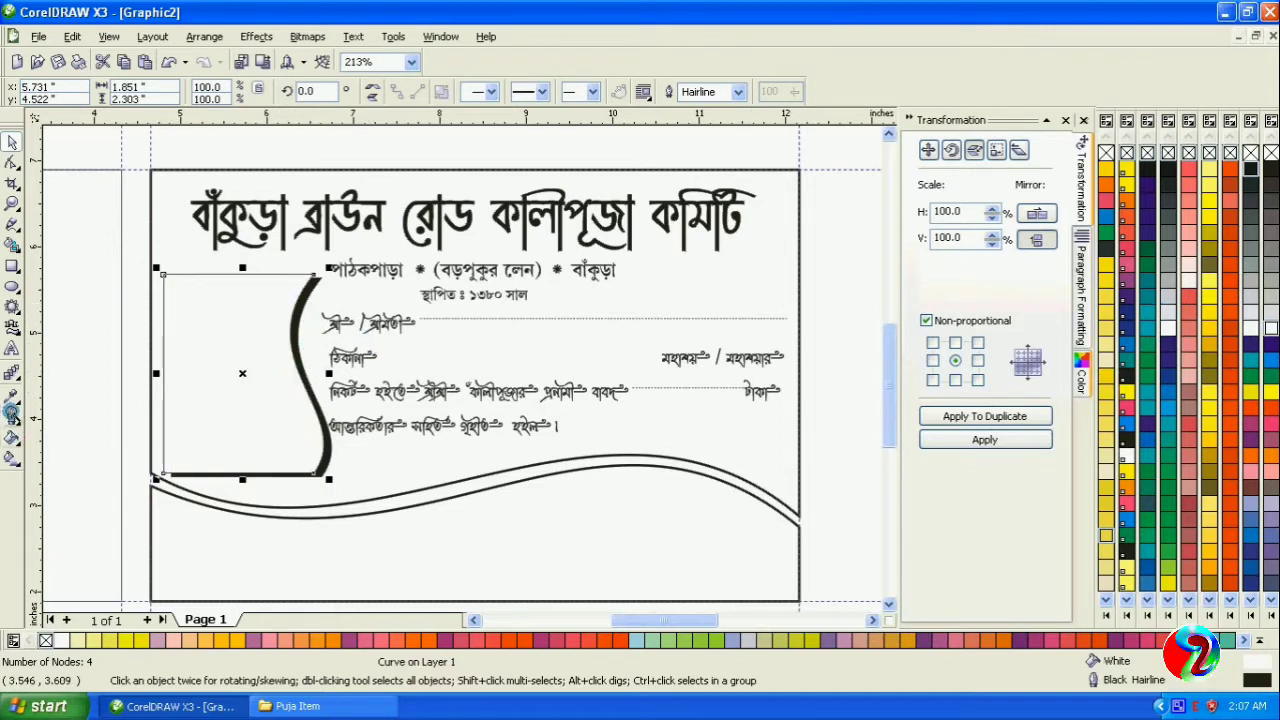
# Step: Set the white frame's outline width to 1.3 points
pyautogui.click(12, 418)
pyautogui.click(57, 423)
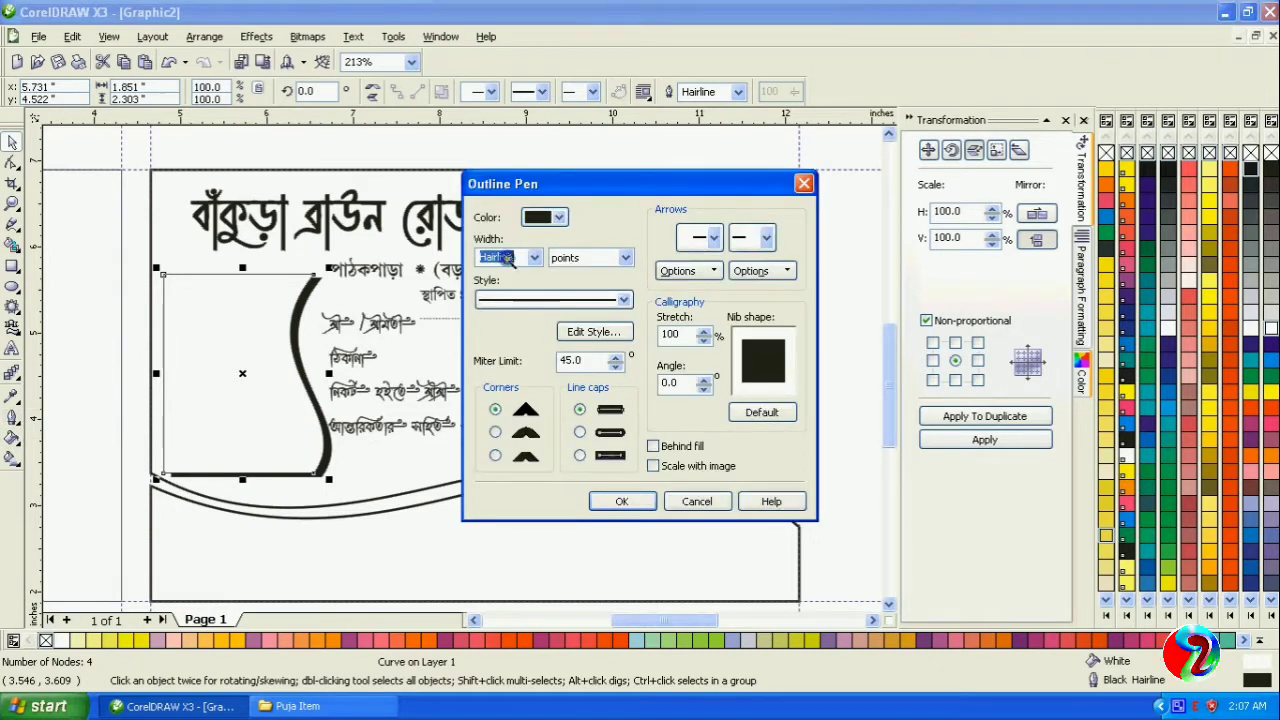
pyautogui.write('1.3')
pyautogui.press('Return')
# Step: Set the white frame's outline width to 1.5 points
pyautogui.click(12, 420)
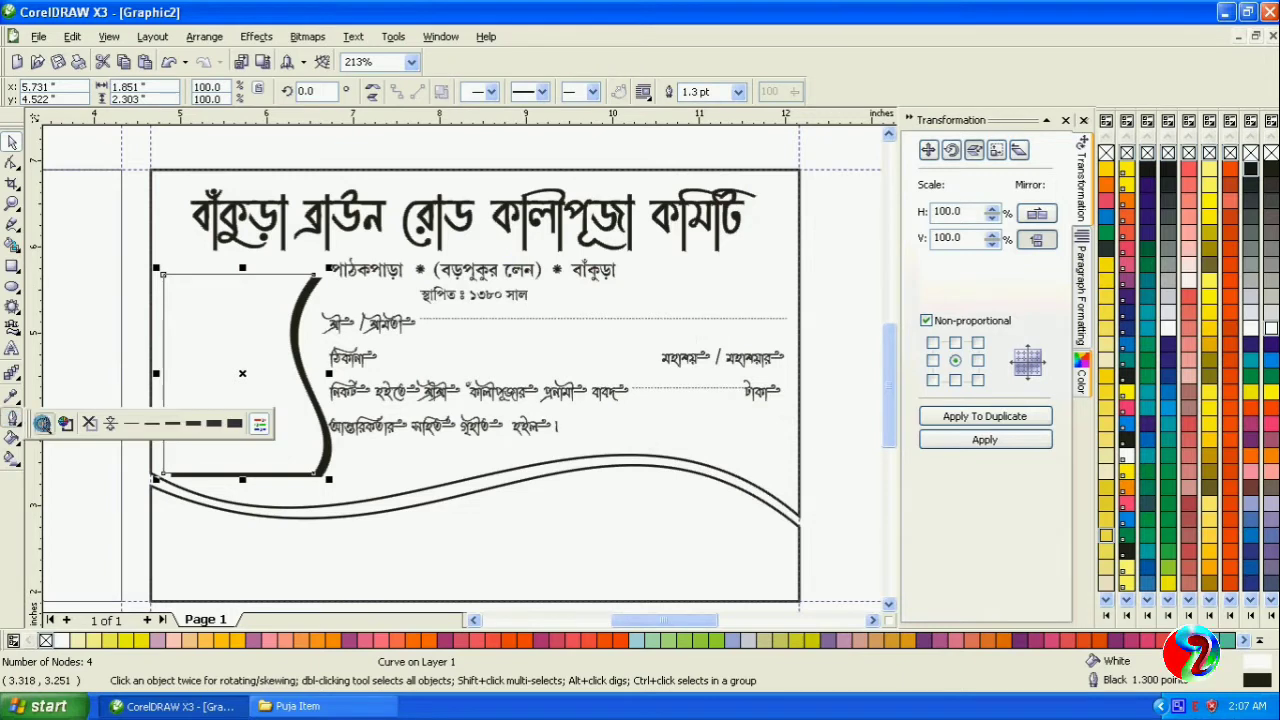
pyautogui.click(44, 425)
pyautogui.write('1')
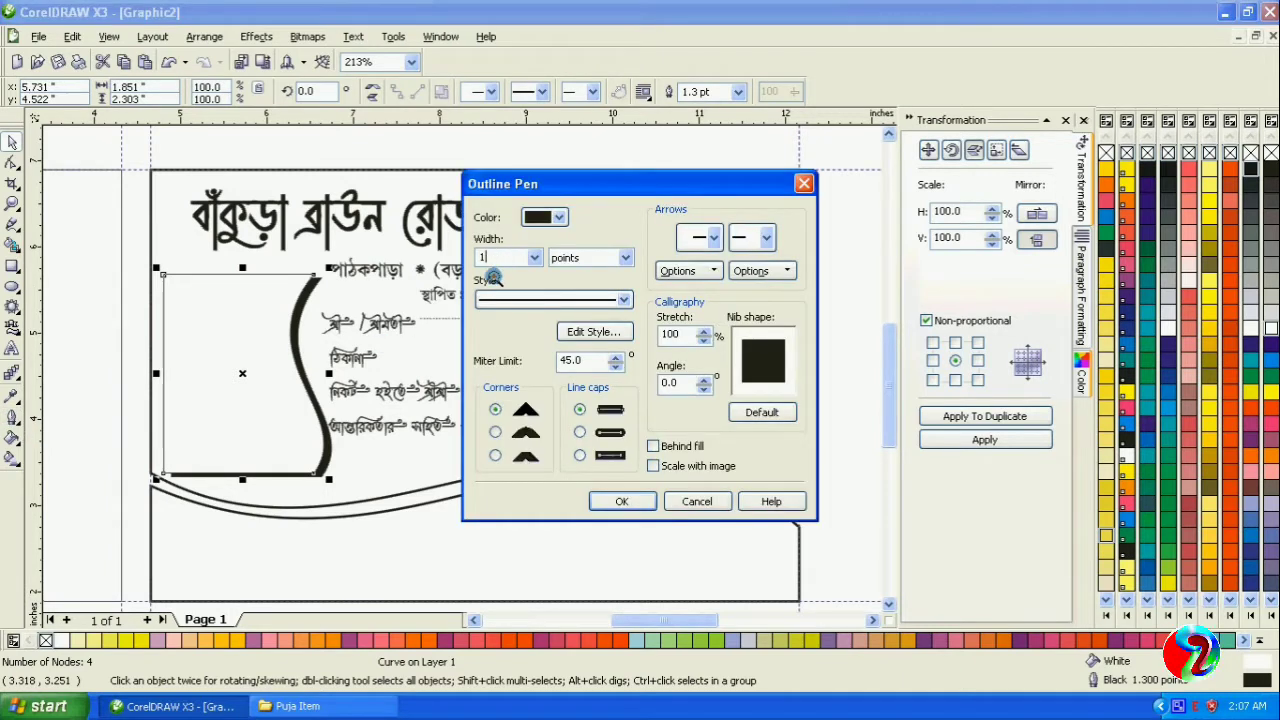
pyautogui.write('.5')
pyautogui.press('Return')
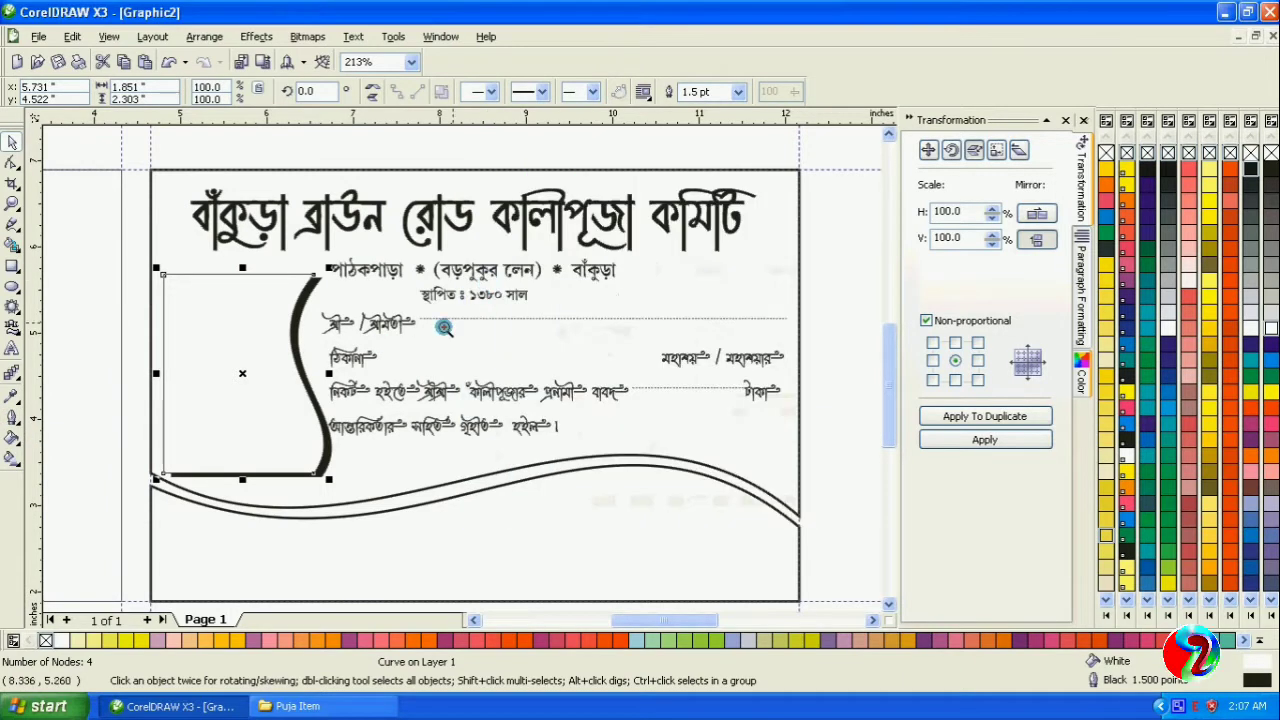
pyautogui.keyDown('shift'); pyautogui.click(300, 318); pyautogui.keyUp('shift')
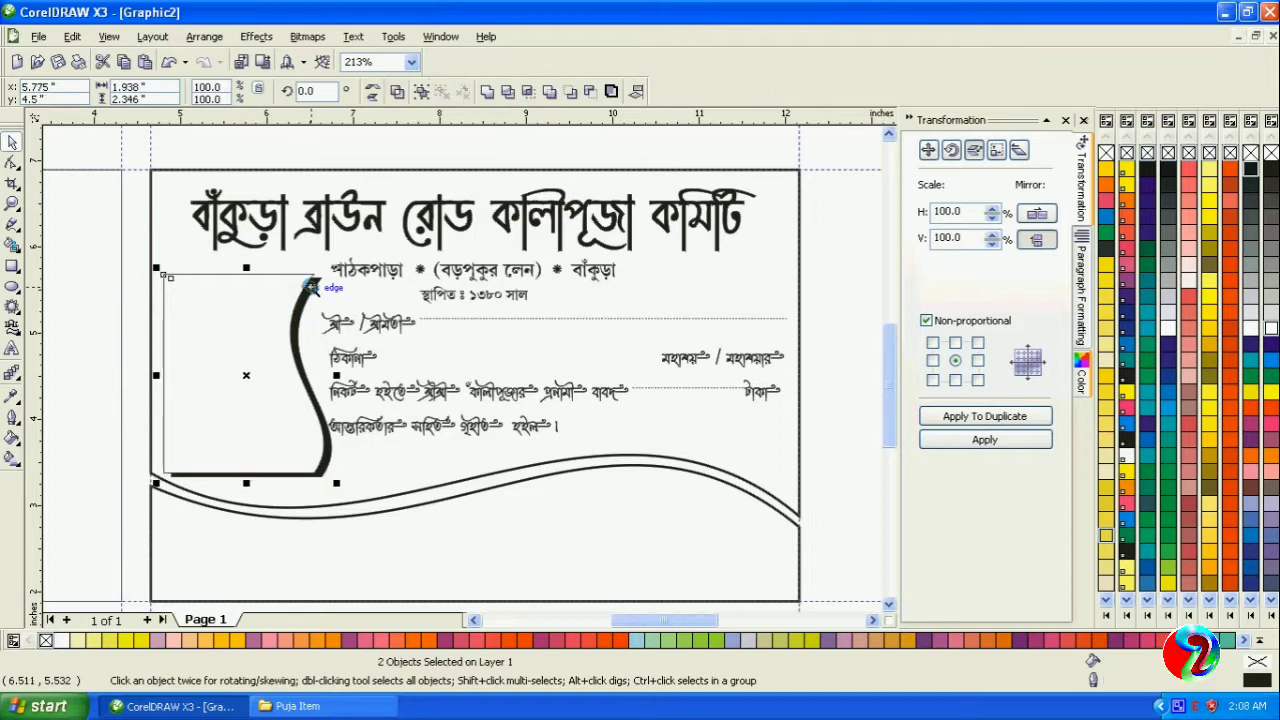
pyautogui.hotkey('ctrl', 'g')
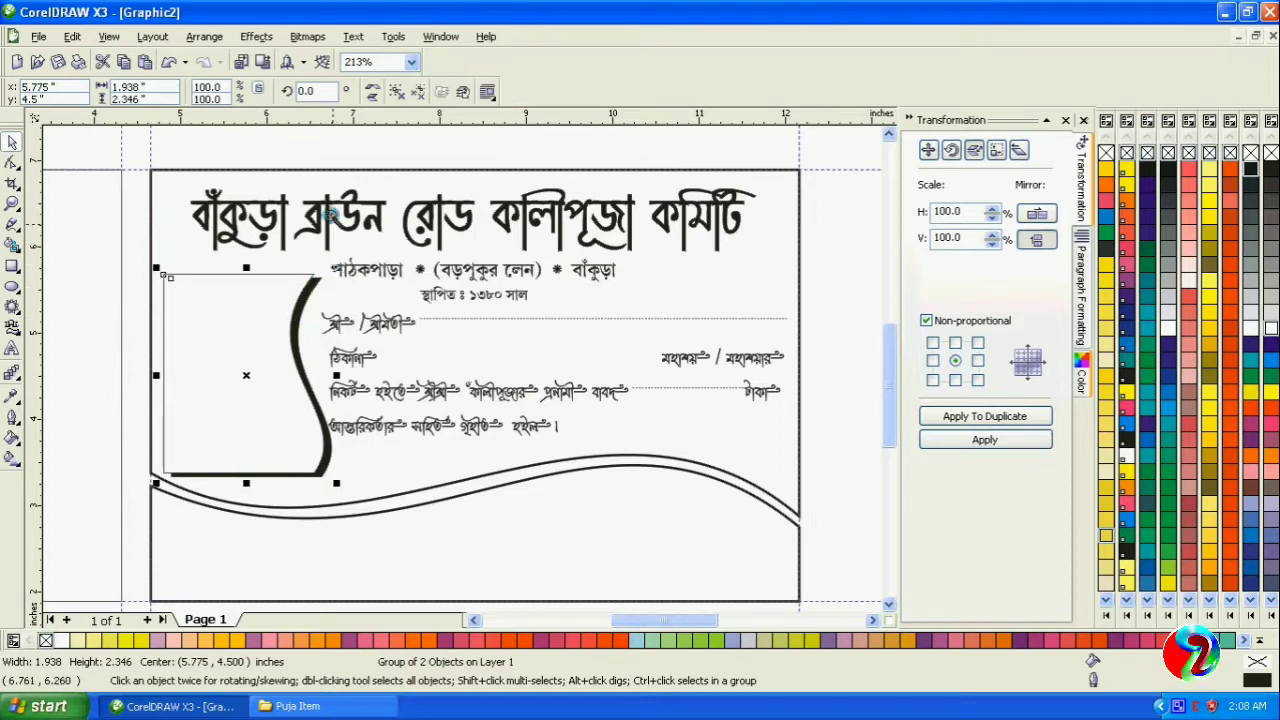
pyautogui.click(334, 152)
pyautogui.click(220, 328)
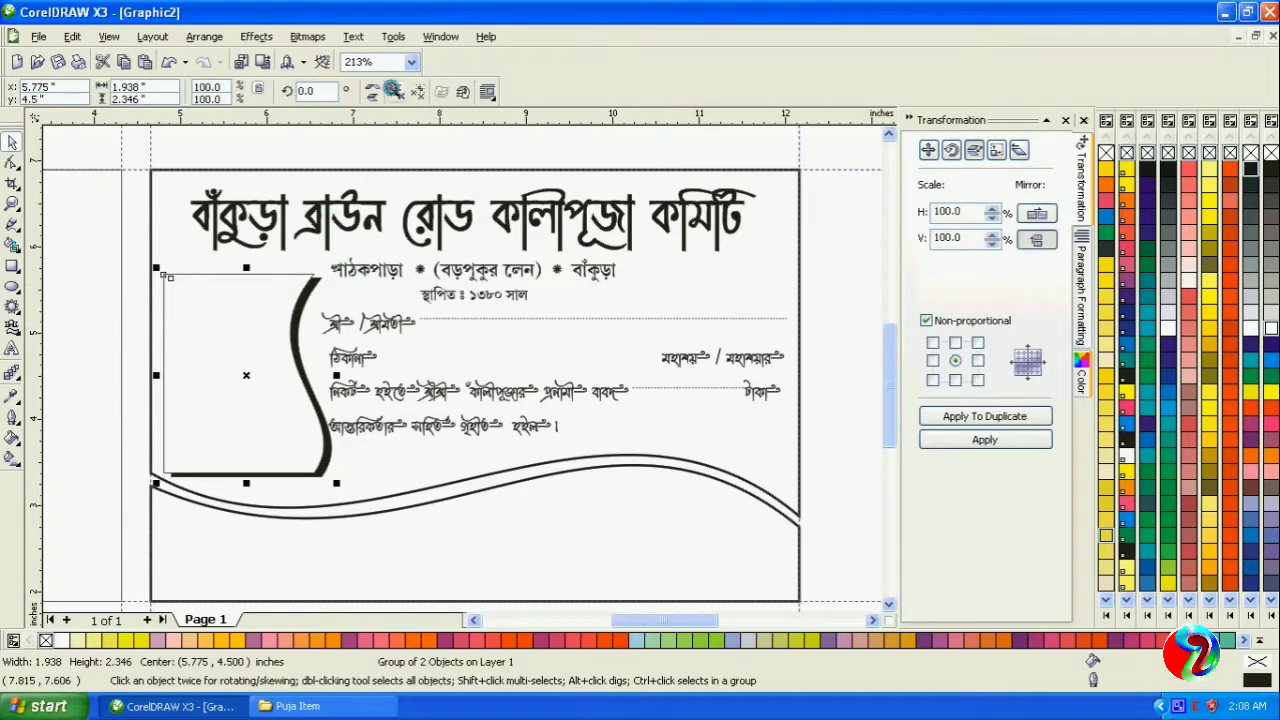
pyautogui.click(392, 89)
pyautogui.click(384, 156)
pyautogui.click(242, 334)
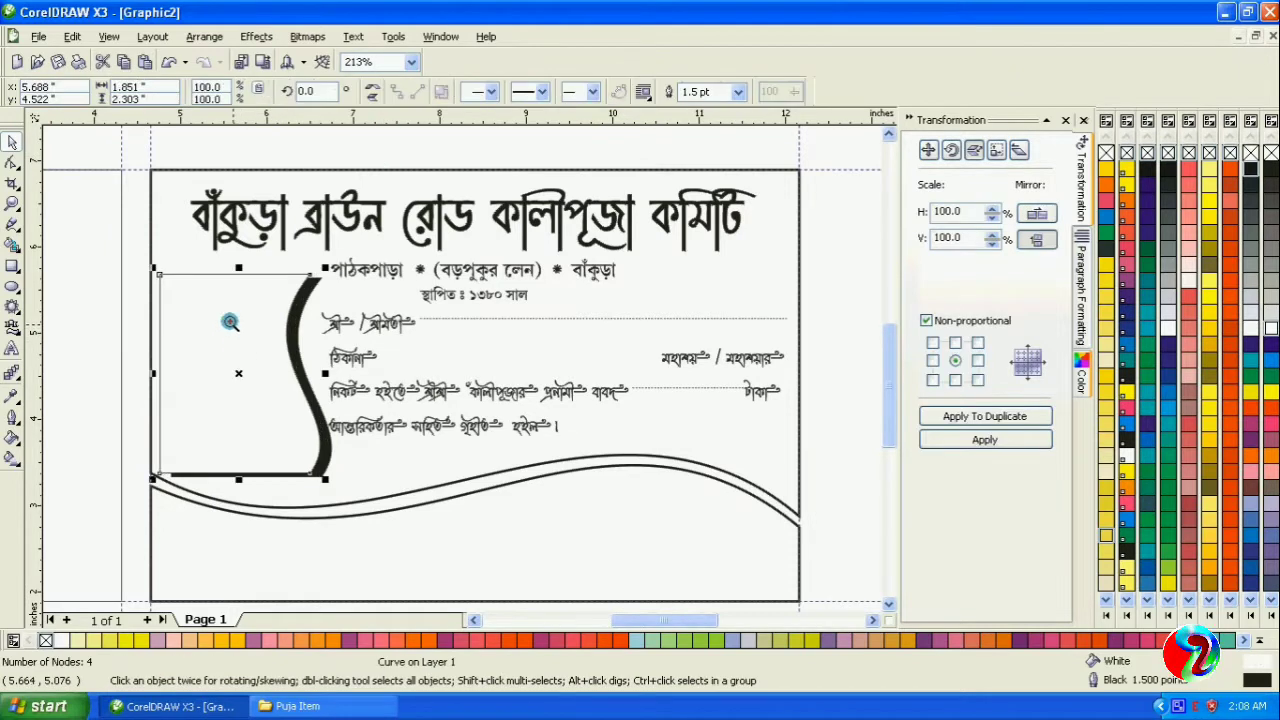
pyautogui.click(322, 158)
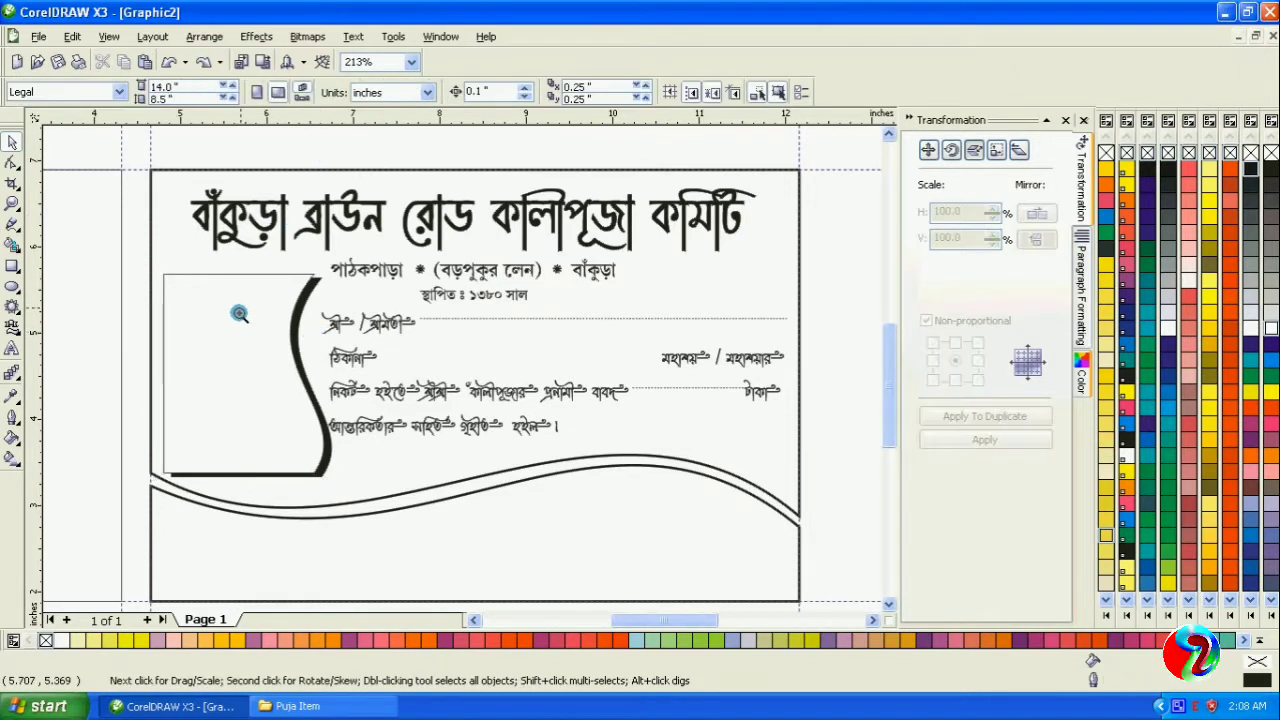
# Step: Move the full-figure Kali image from beside the page onto the larger receipt panel
pyautogui.doubleClick(12, 202)
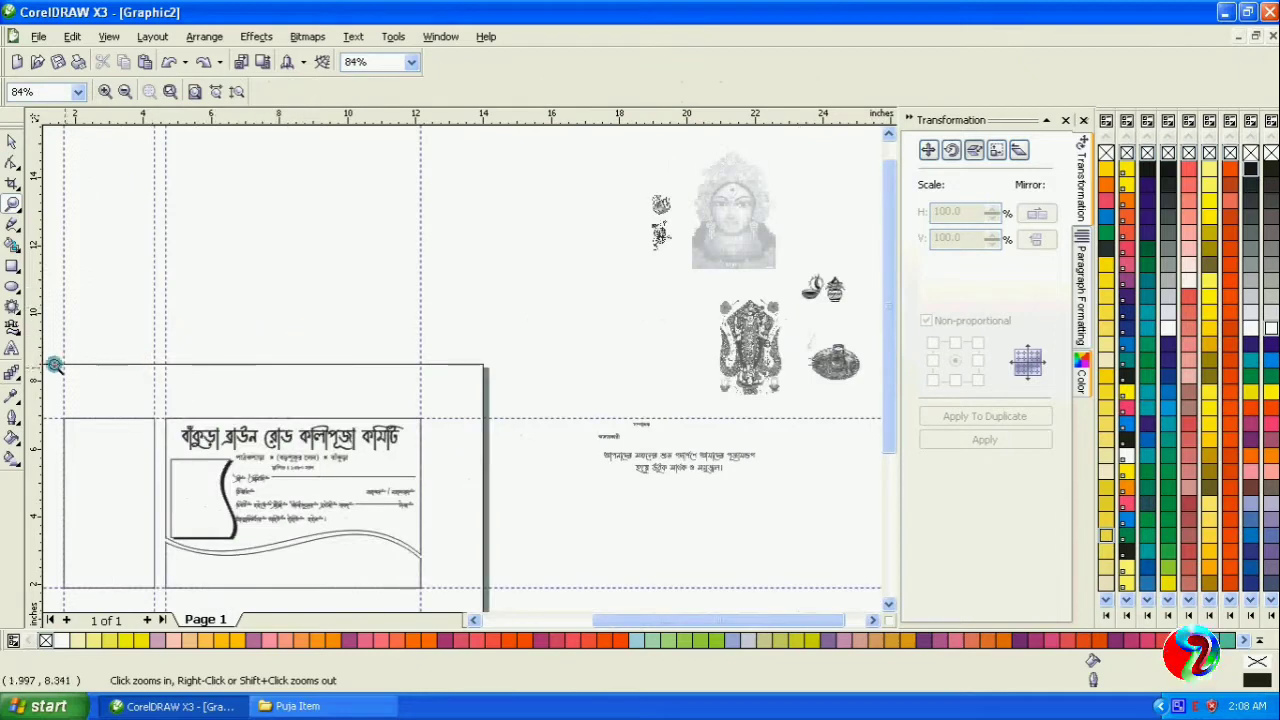
pyautogui.click(12, 145)
pyautogui.click(730, 339)
pyautogui.moveTo(730, 339); pyautogui.dragTo(322, 515)
pyautogui.click(12, 202)
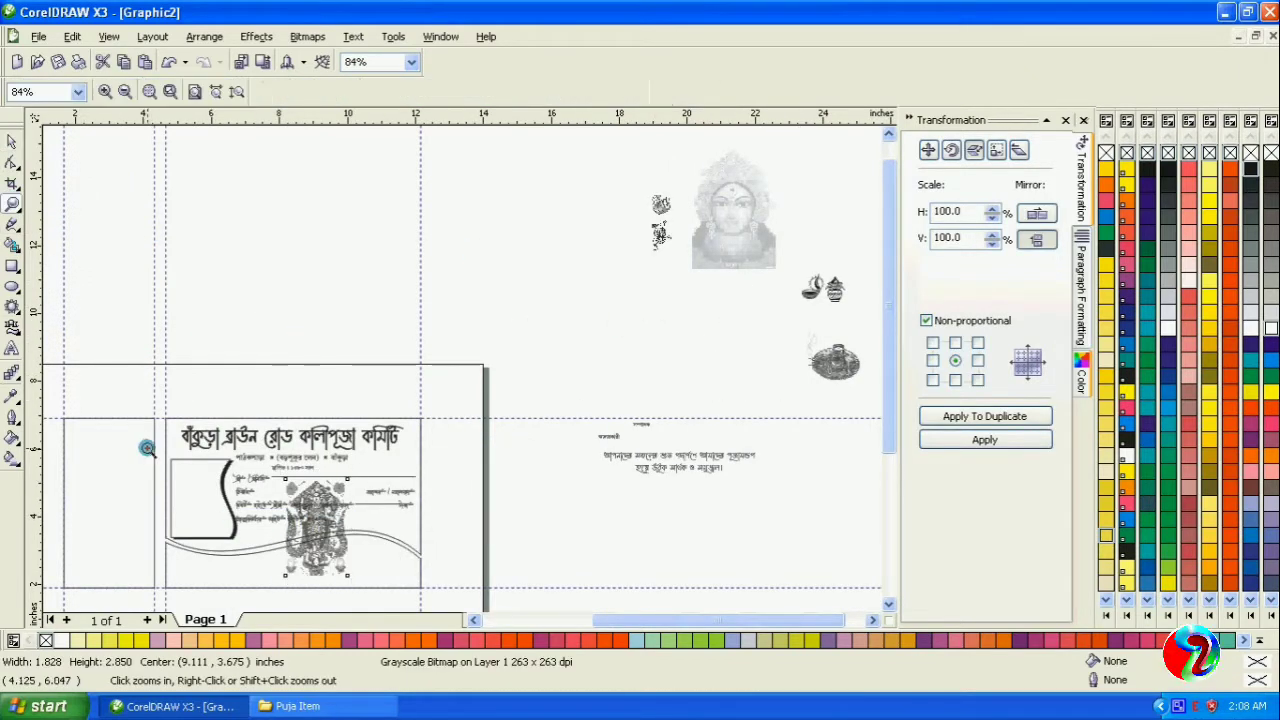
pyautogui.moveTo(190, 438); pyautogui.dragTo(446, 583)
# Step: PowerClip the Kali image inside the white curved frame
pyautogui.click(12, 143)
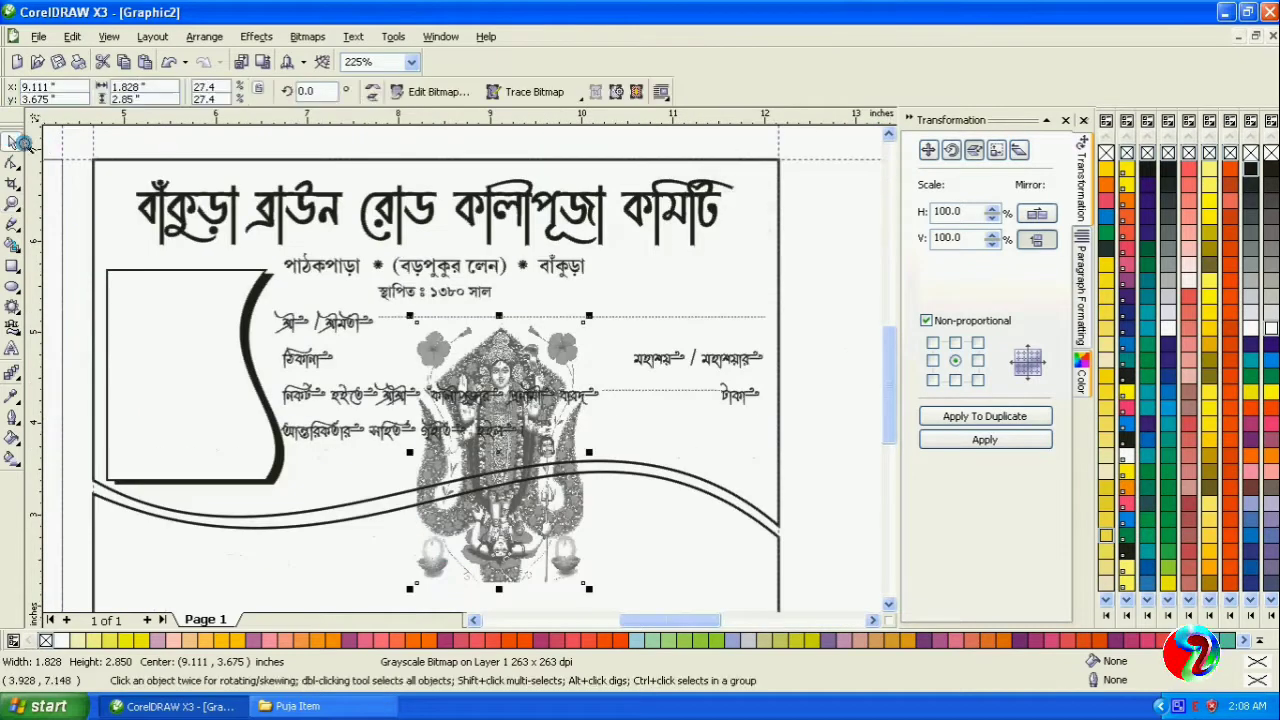
pyautogui.click(255, 36)
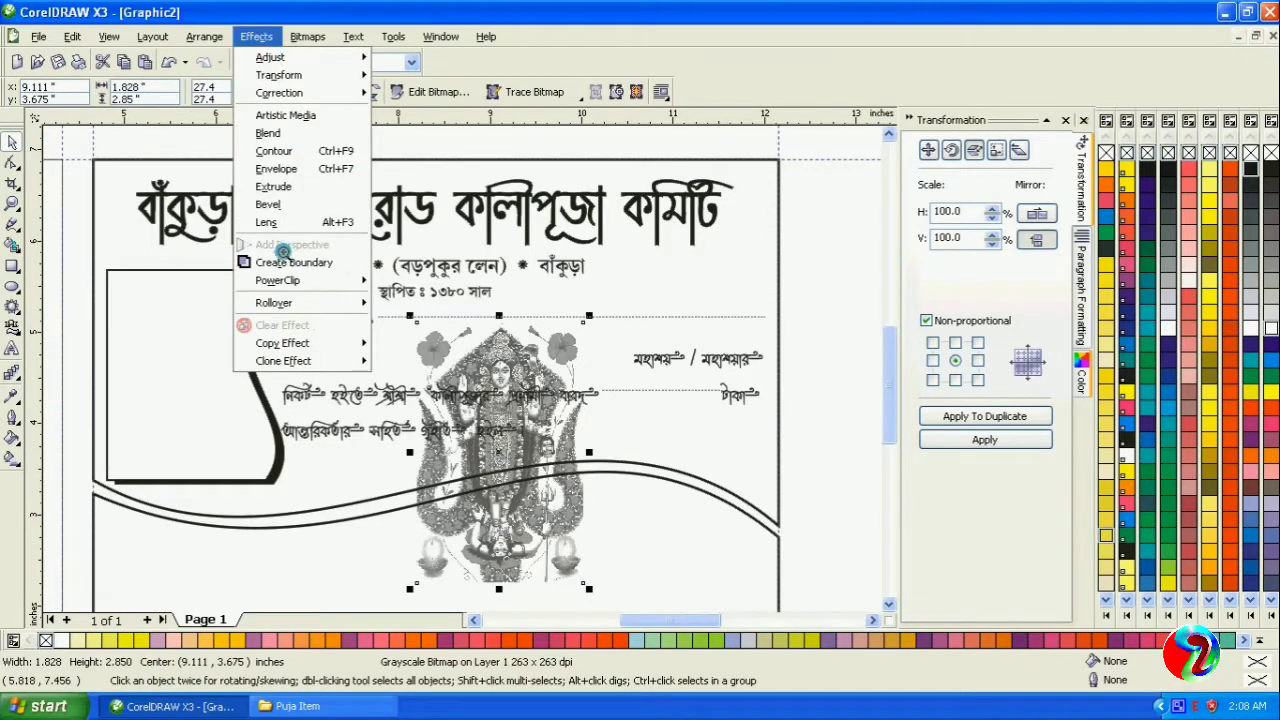
pyautogui.moveTo(288, 279)
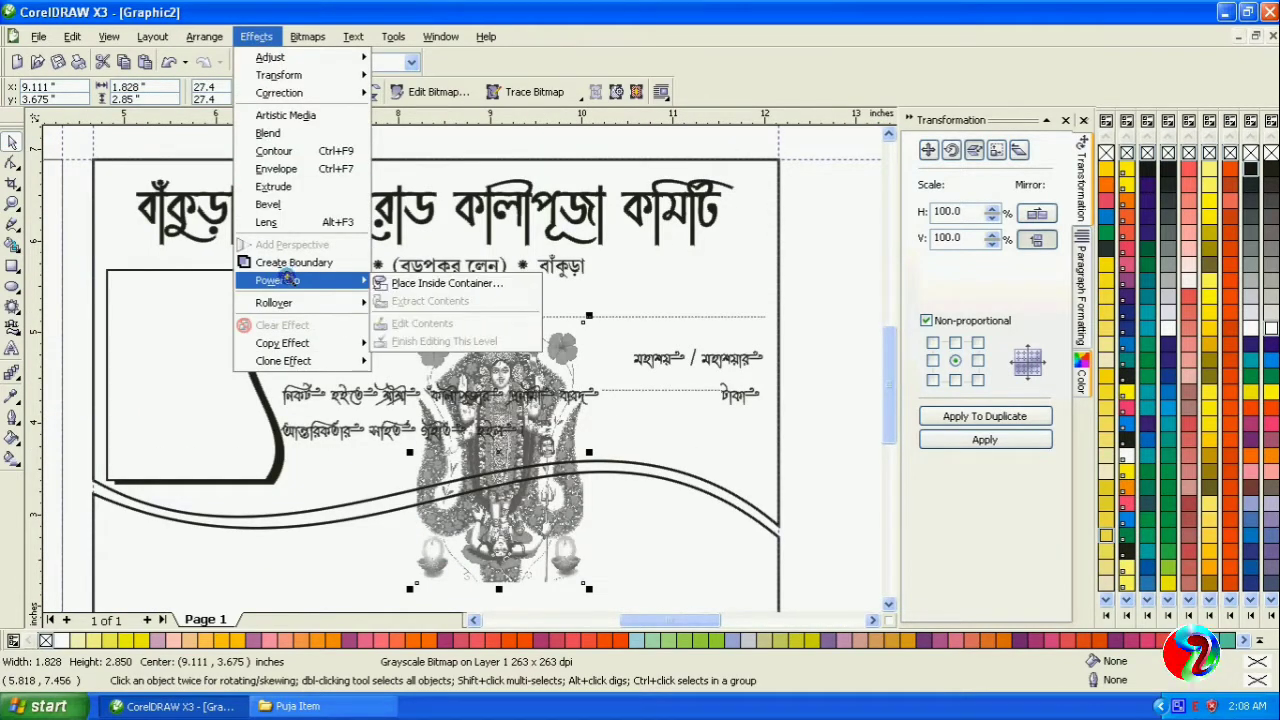
pyautogui.click(420, 284)
pyautogui.click(148, 323)
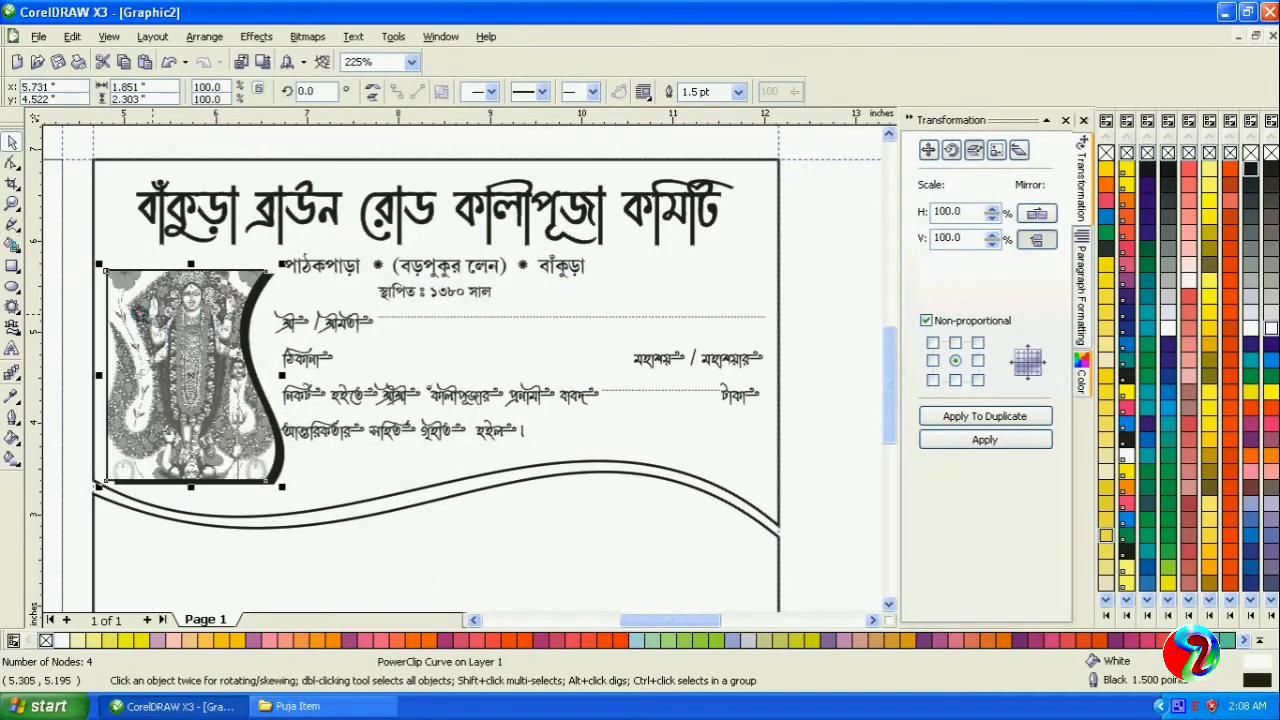
# Step: Open the curved frame's PowerClip contents for editing and nudge the Kali image 0.1 inch to the left
pyautogui.rightClick(190, 310)
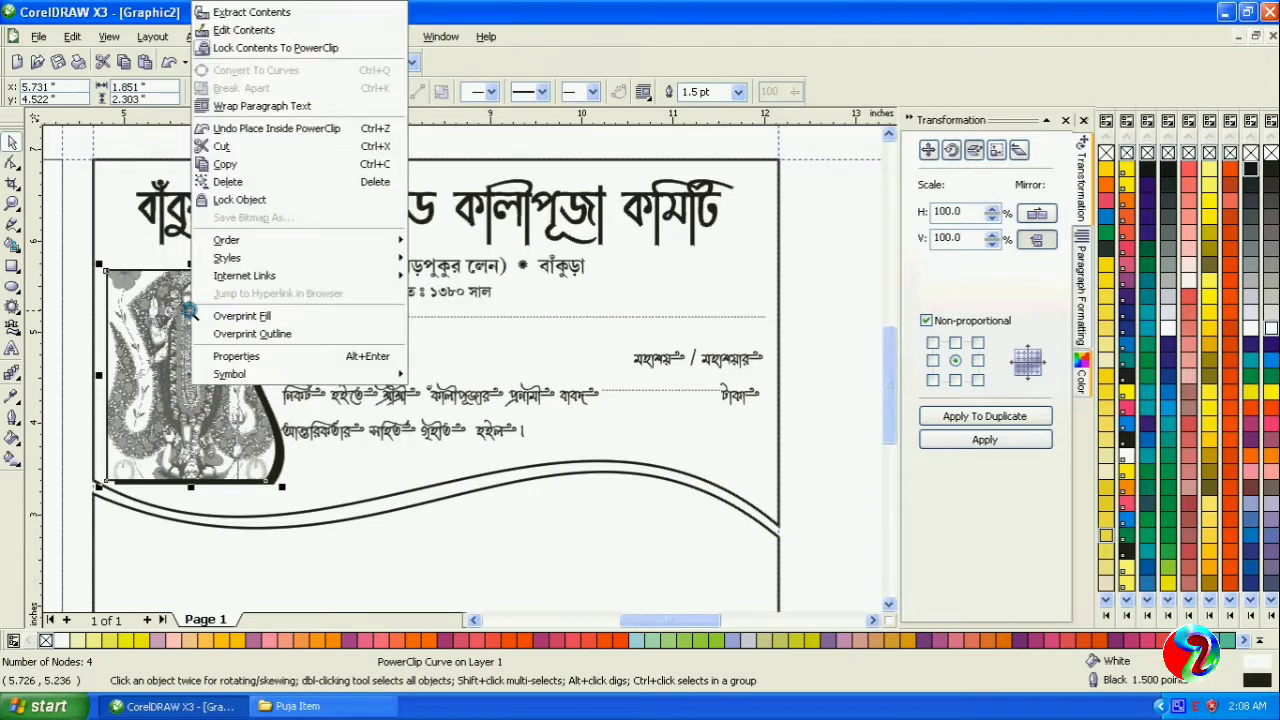
pyautogui.click(238, 31)
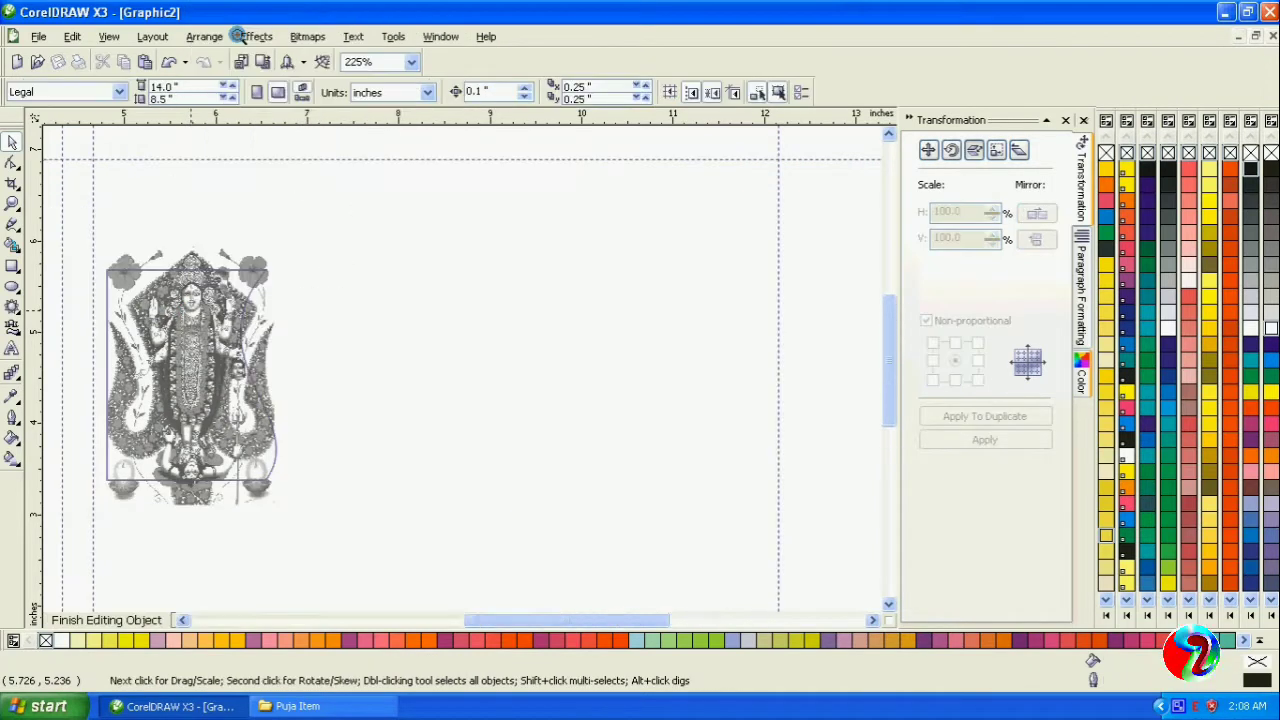
pyautogui.click(168, 321)
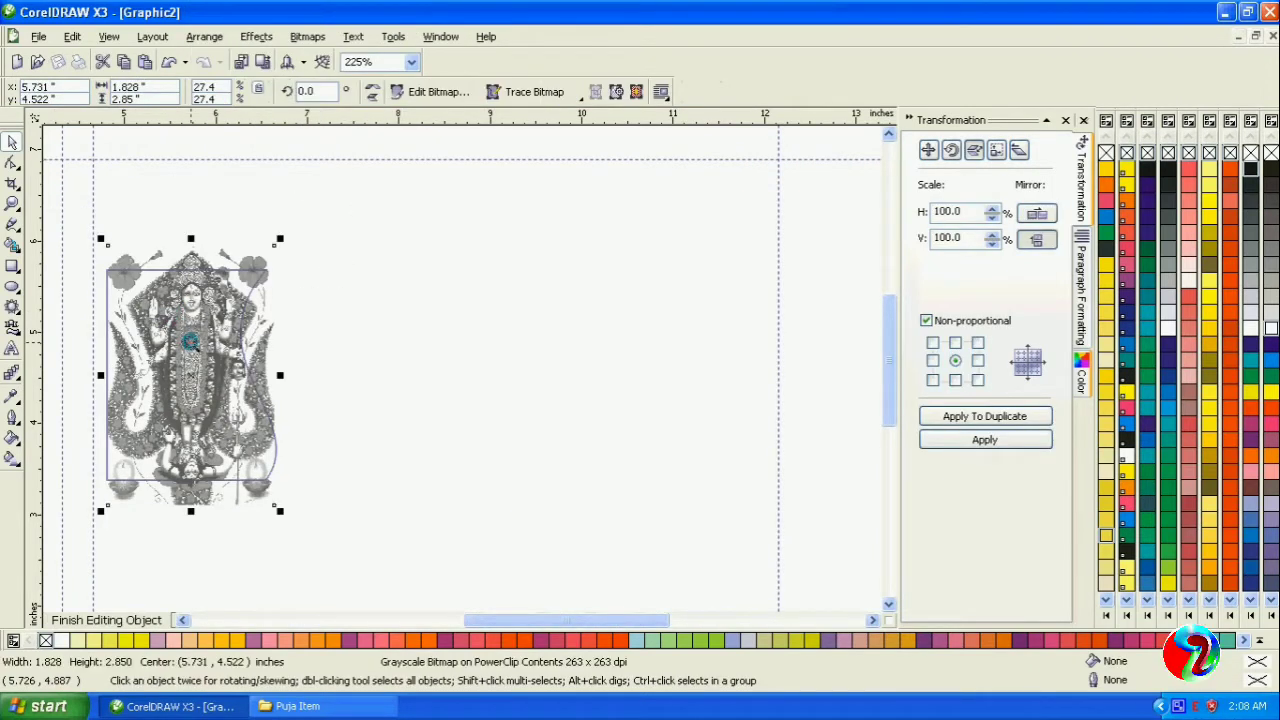
pyautogui.press('Left')
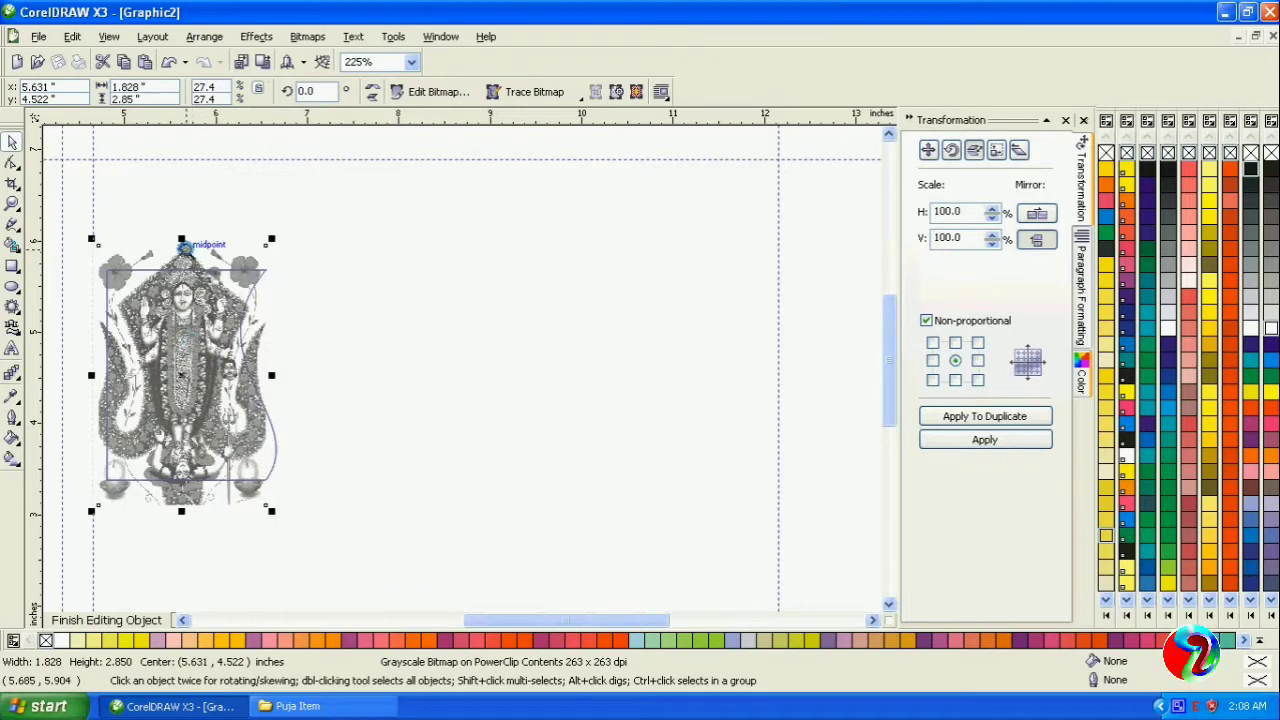
# Step: Reduce the Kali image's height to about 2.56 inches, fitting it to the curved frame, and finish editing the PowerClip
pyautogui.moveTo(182, 236); pyautogui.dragTo(180, 261)
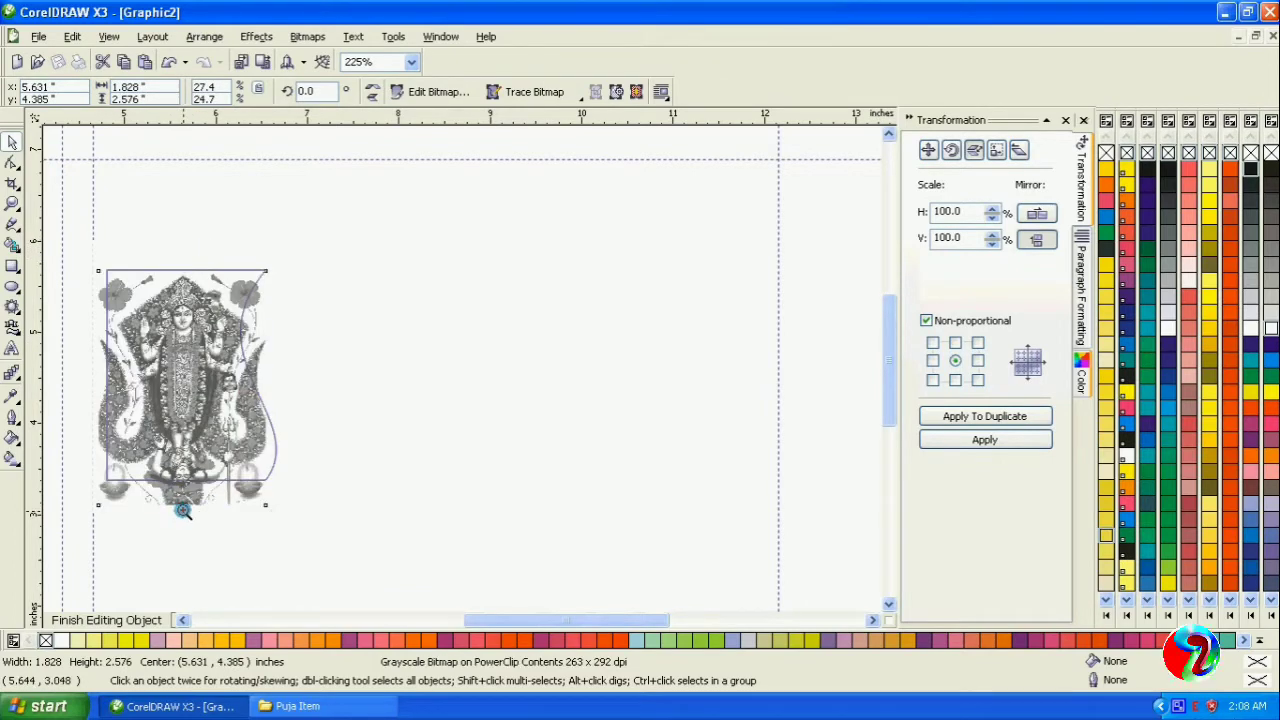
pyautogui.moveTo(181, 510); pyautogui.dragTo(185, 492)
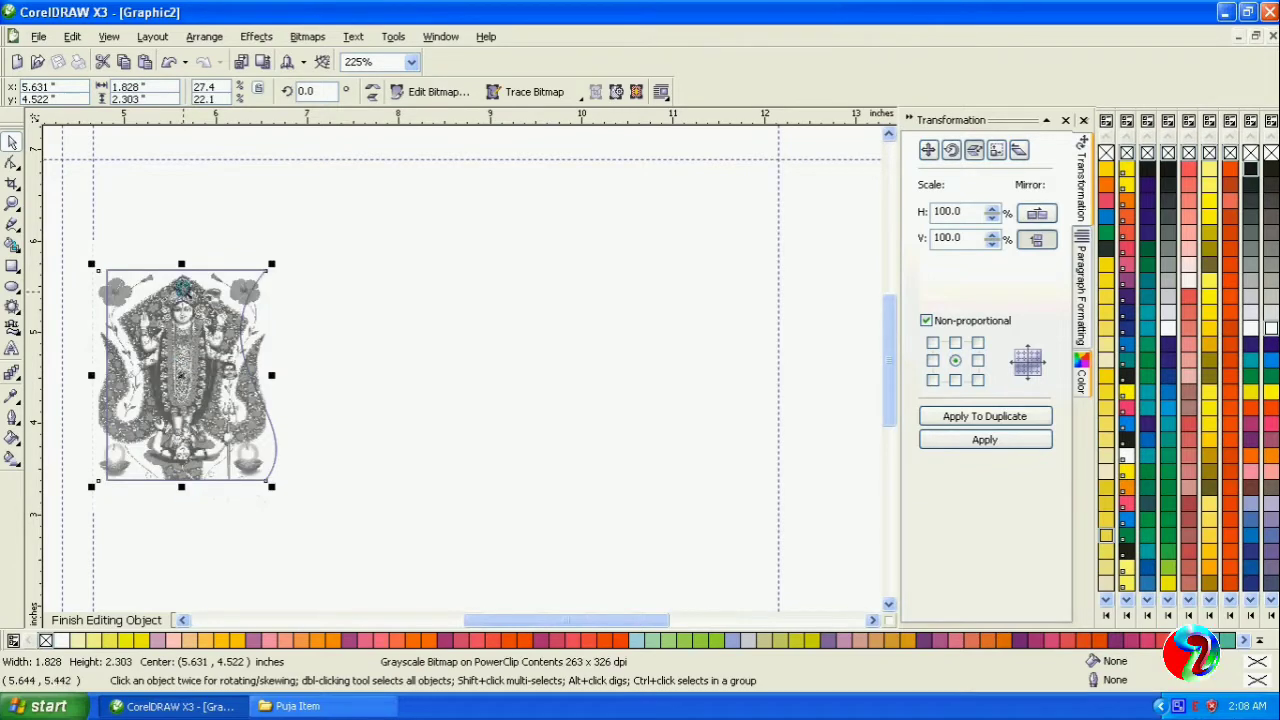
pyautogui.moveTo(181, 264); pyautogui.dragTo(182, 252)
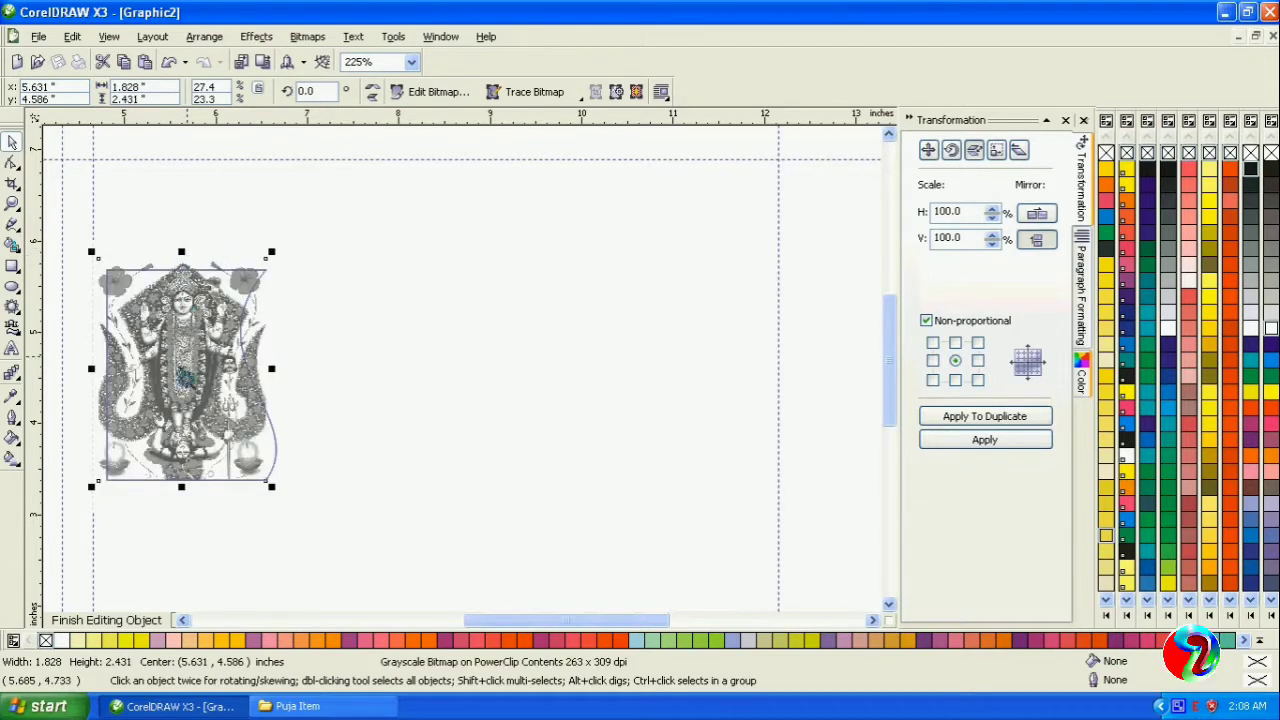
pyautogui.moveTo(183, 490); pyautogui.dragTo(181, 496)
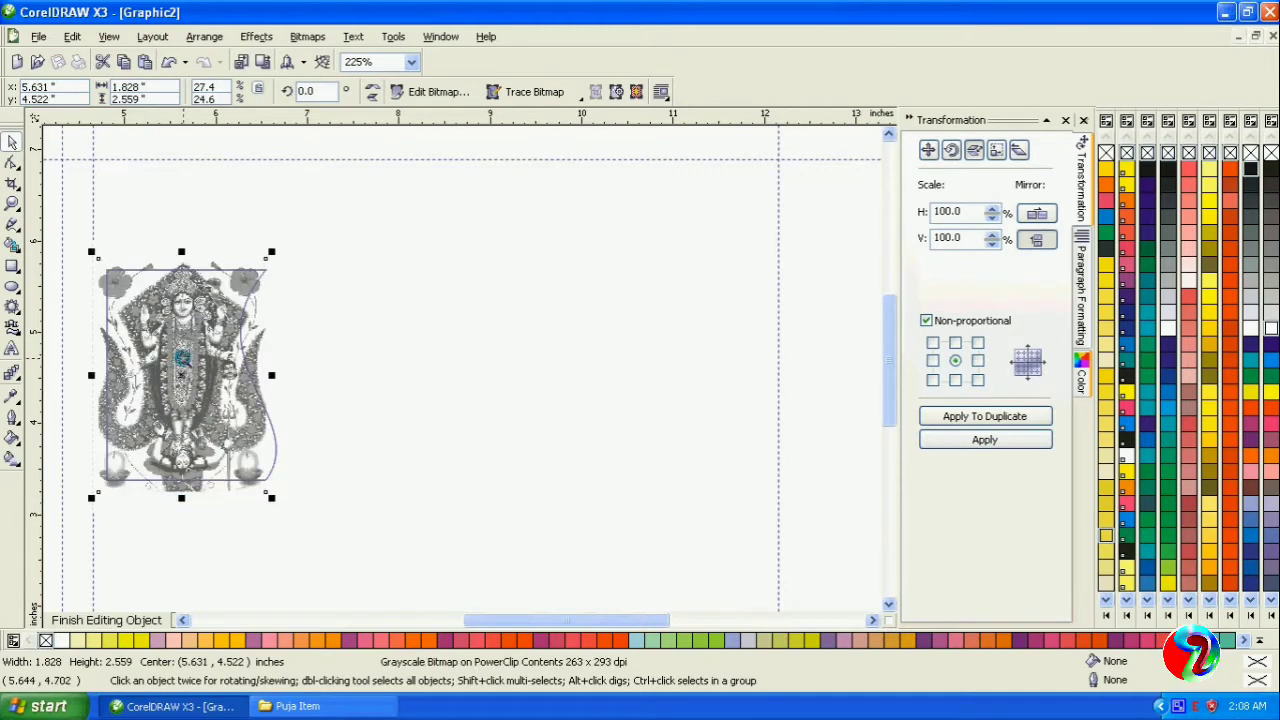
pyautogui.rightClick(182, 357)
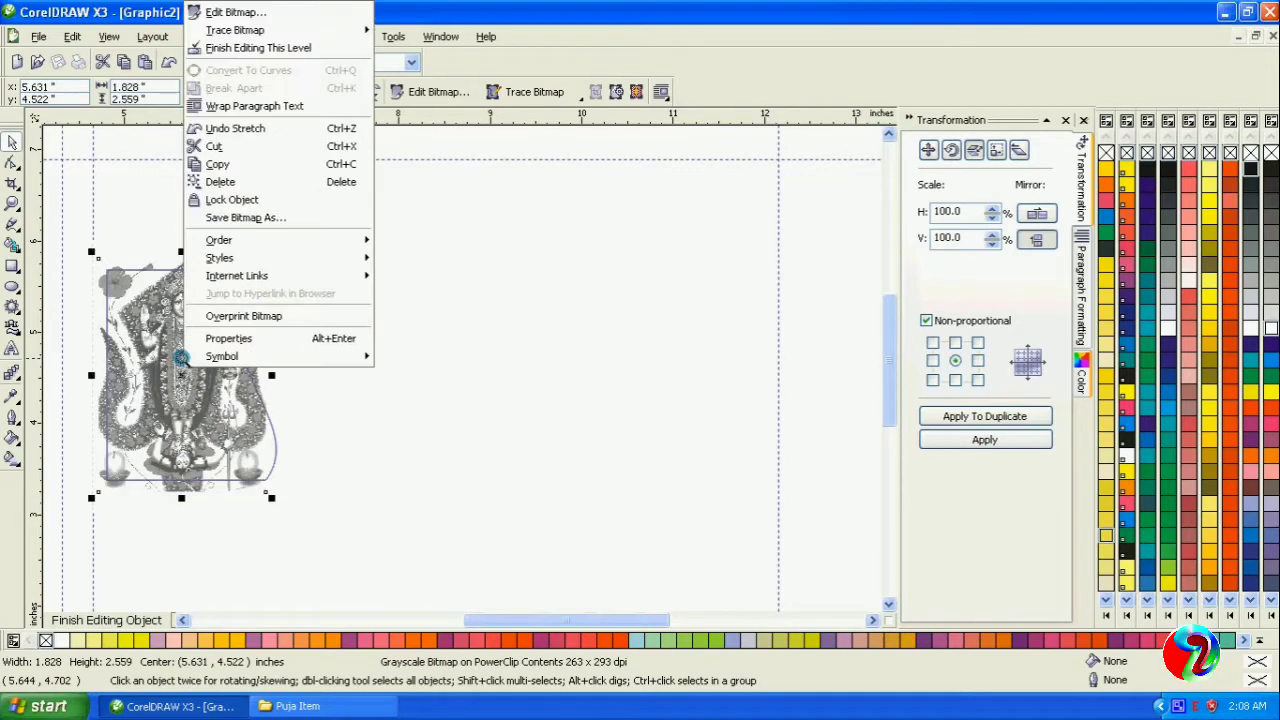
pyautogui.click(244, 48)
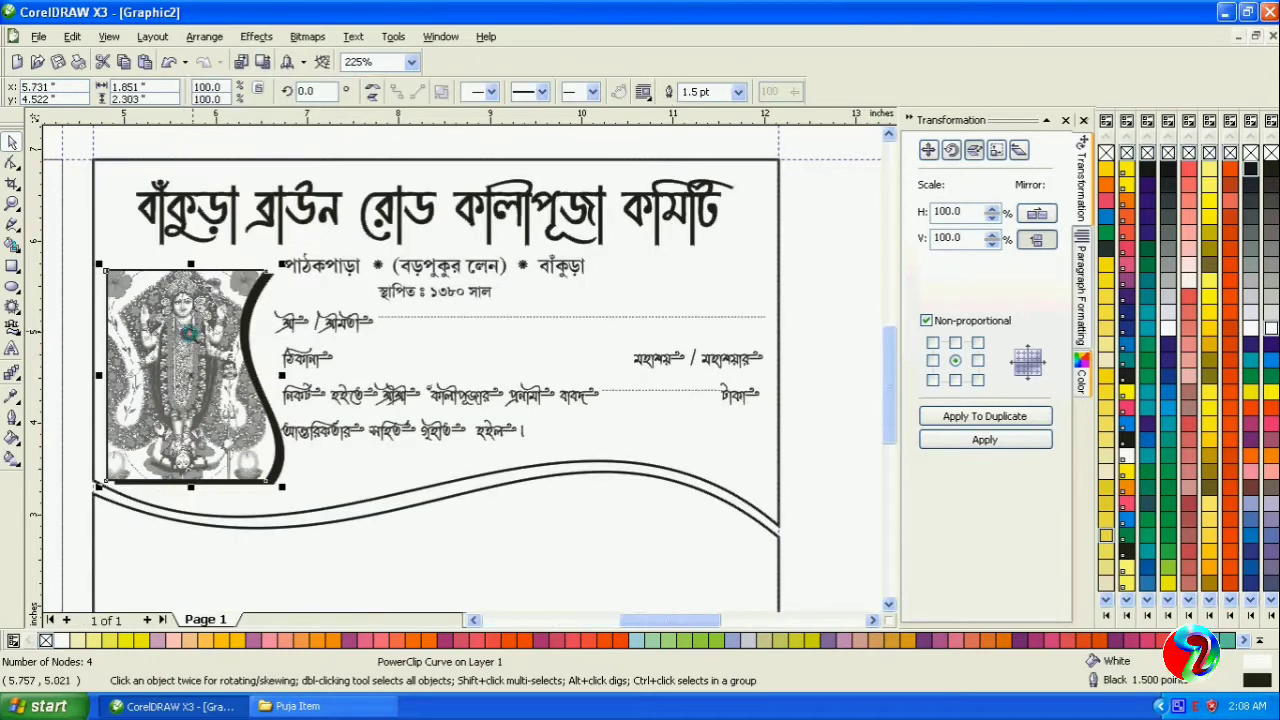
pyautogui.click(800, 282)
# Step: Group the framed Kali image with its black backing curve and move the group slightly up toward the panel's left border
pyautogui.click(259, 334)
pyautogui.keyDown('shift'); pyautogui.click(268, 276); pyautogui.keyUp('shift')
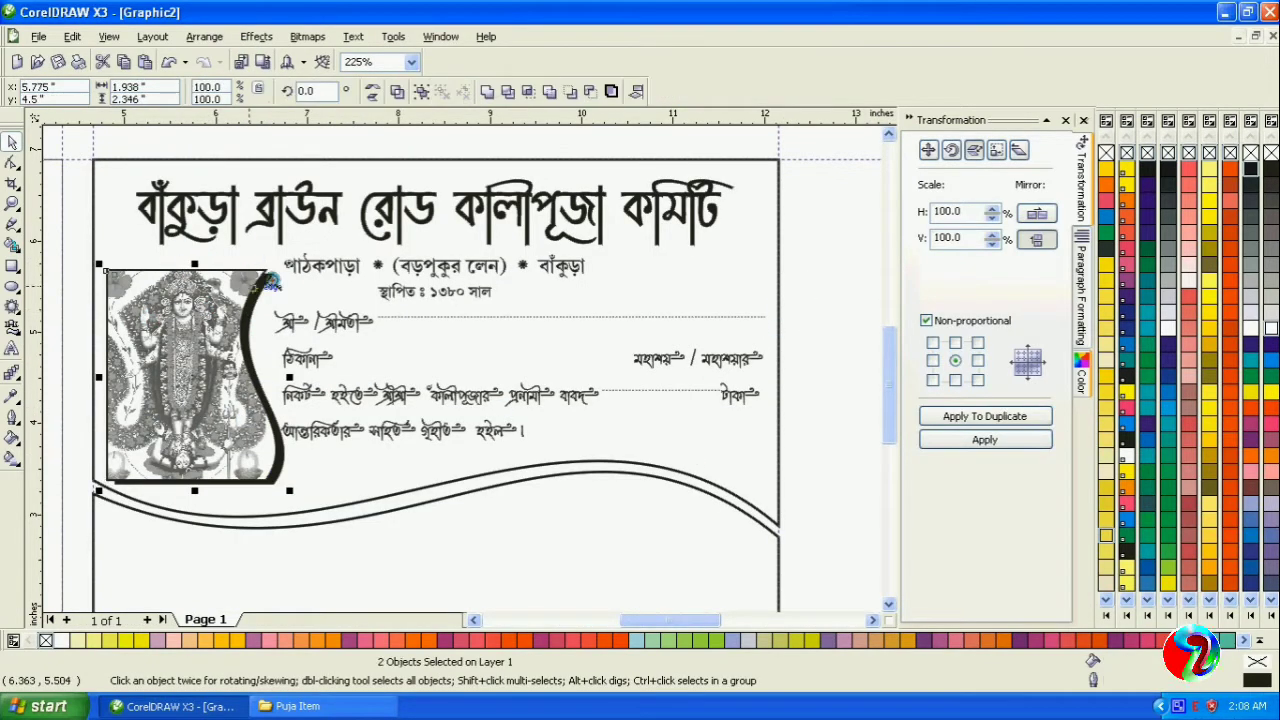
pyautogui.hotkey('ctrl', 'g')
pyautogui.click(821, 271)
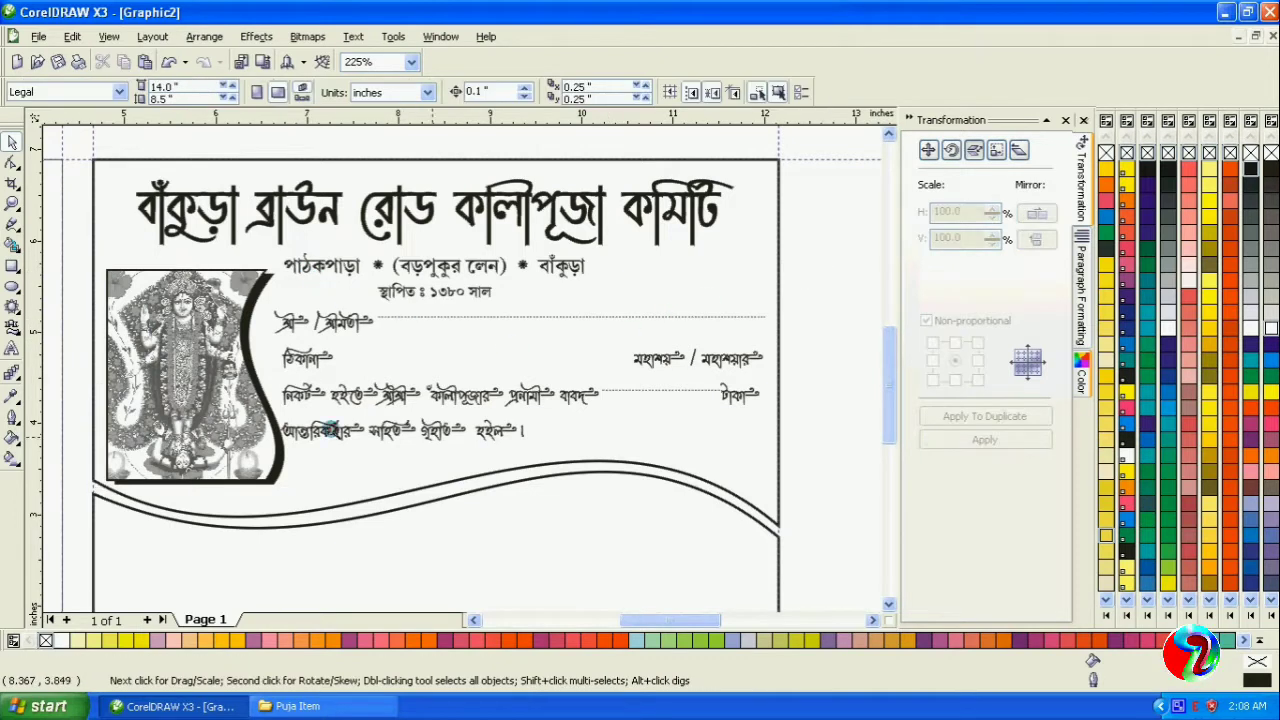
pyautogui.click(197, 383)
pyautogui.moveTo(197, 383); pyautogui.dragTo(189, 379)
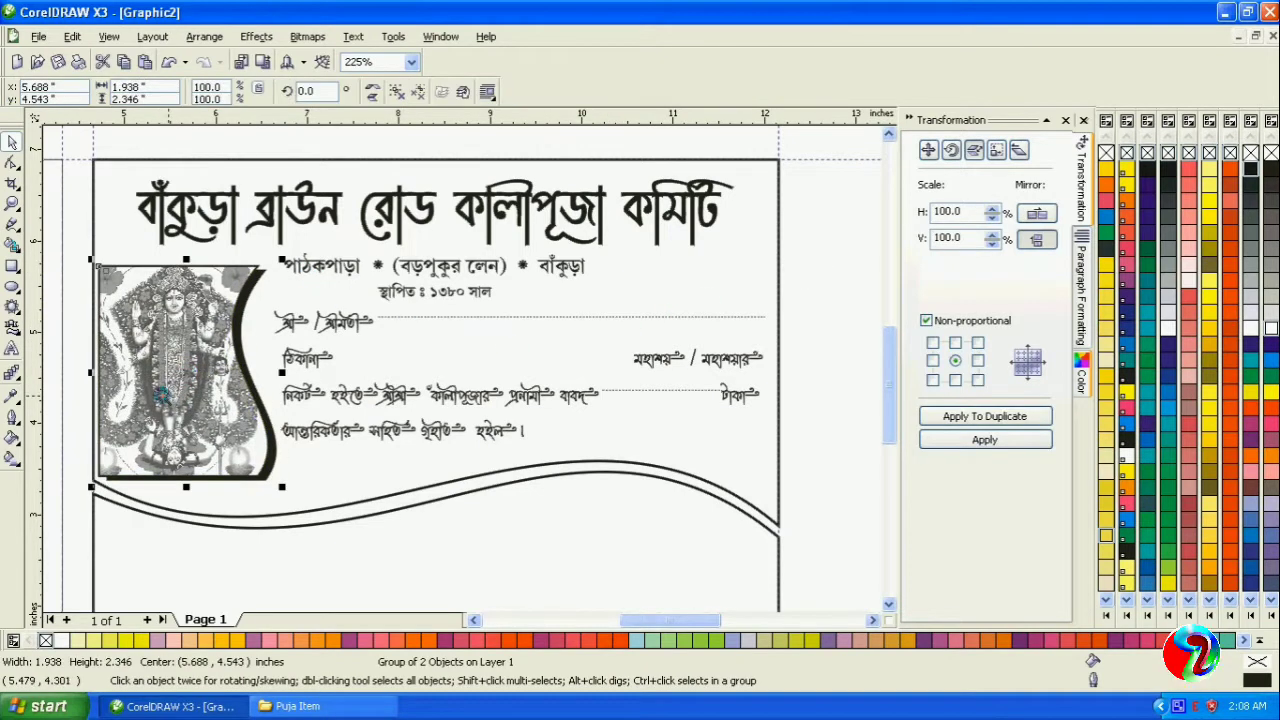
# Step: Enlarge the grouped fill-in receipt text slightly toward the Kali image, to about 5.4 inches wide
pyautogui.click(298, 332)
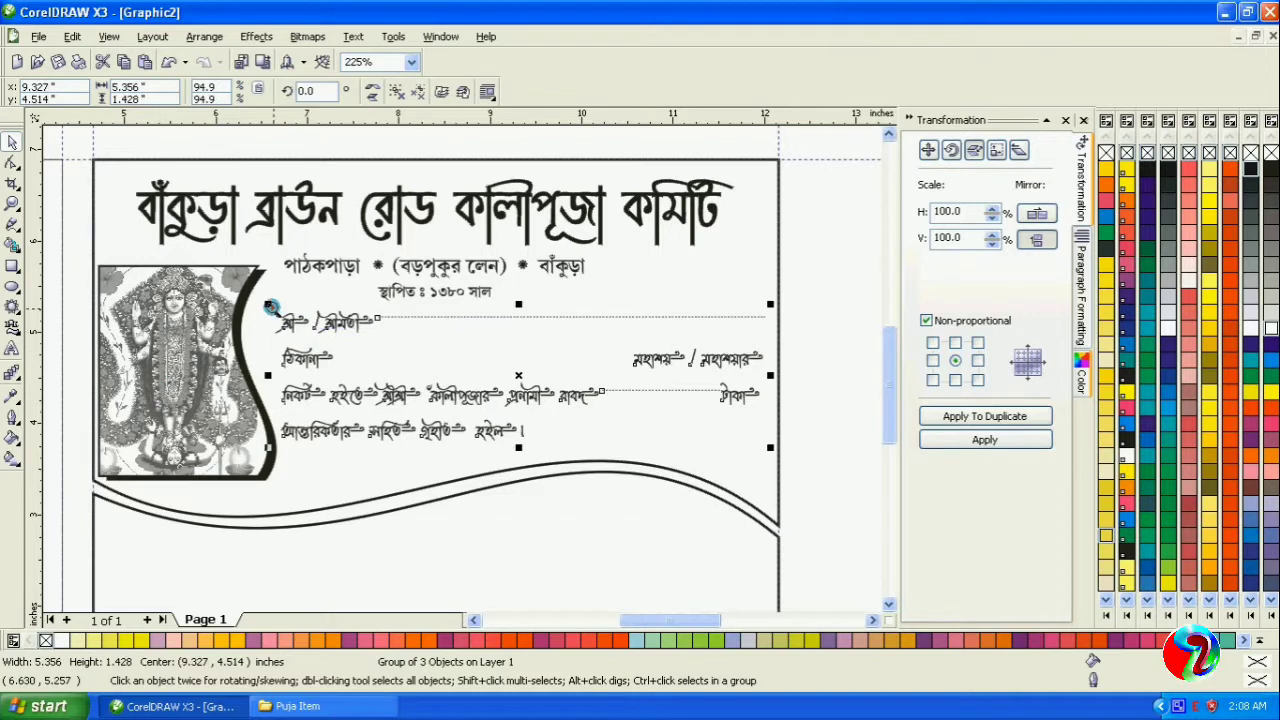
pyautogui.moveTo(274, 310); pyautogui.dragTo(265, 300)
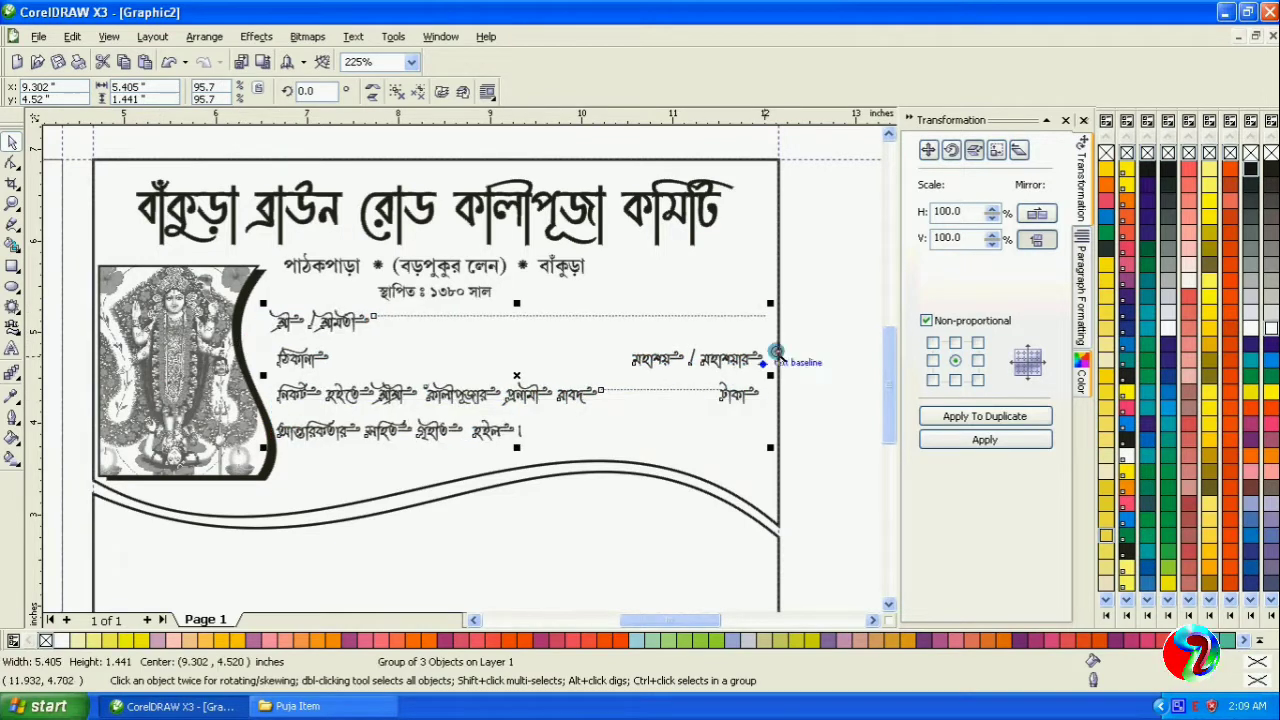
pyautogui.click(857, 352)
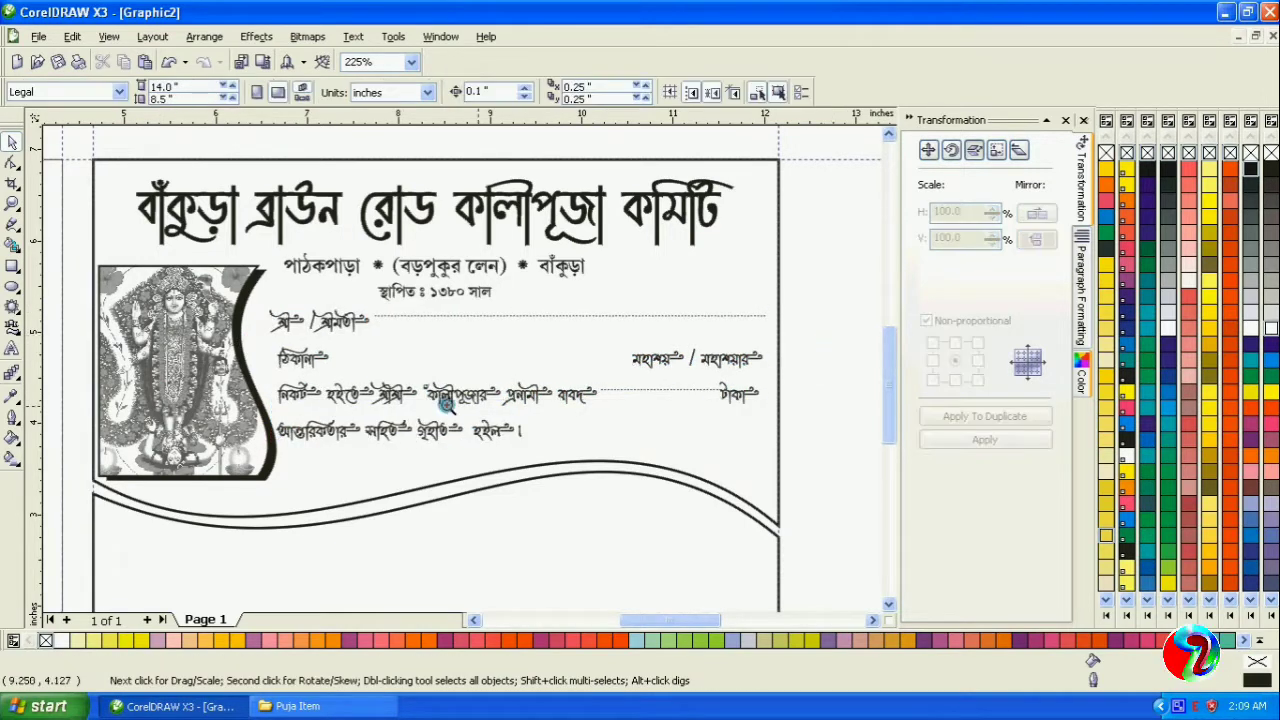
# Step: Group the address line with the founding-year line below it and nudge them 0.1 inch to the right
pyautogui.click(440, 268)
pyautogui.keyDown('shift'); pyautogui.click(438, 292); pyautogui.keyUp('shift')
pyautogui.hotkey('ctrl', 'g')
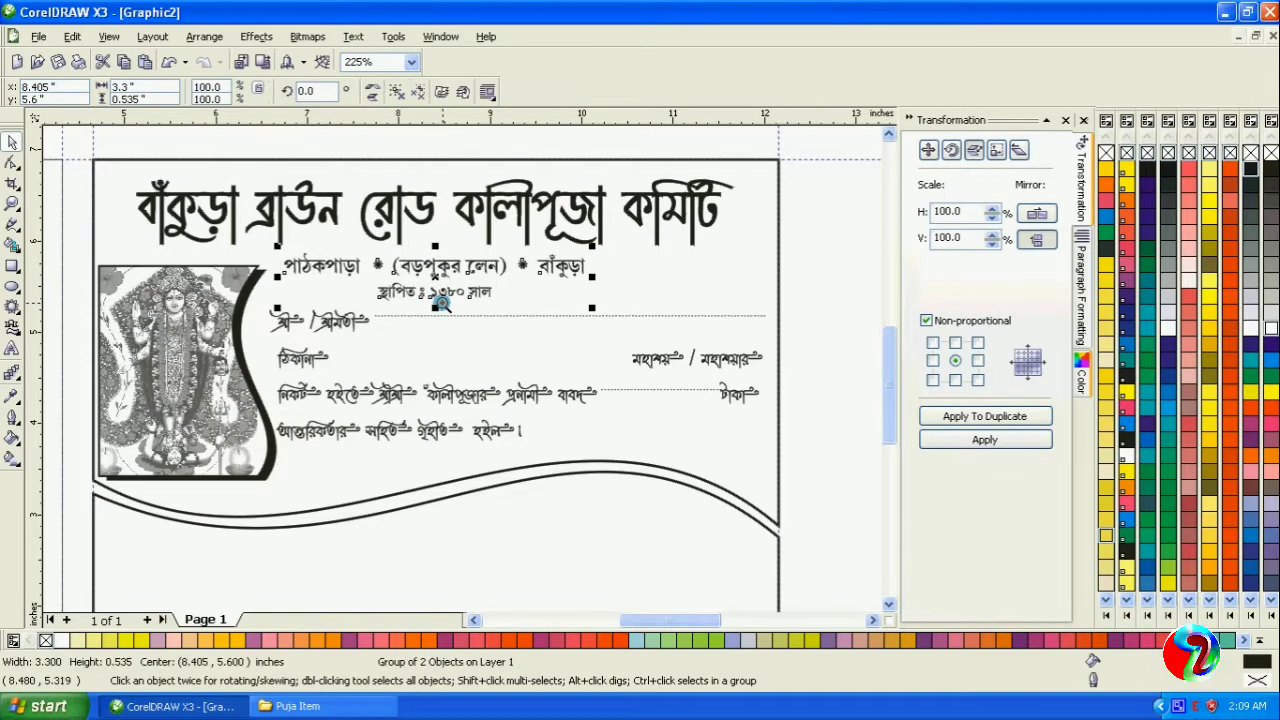
pyautogui.press('Right')
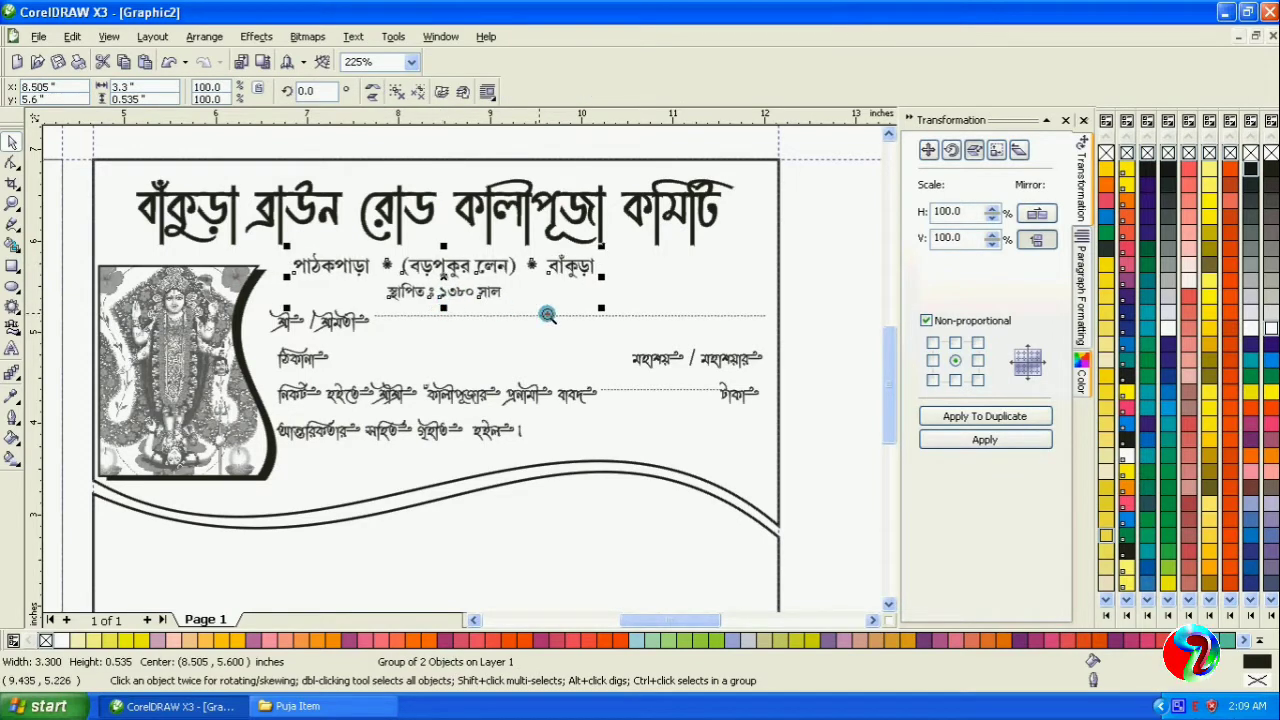
pyautogui.click(822, 300)
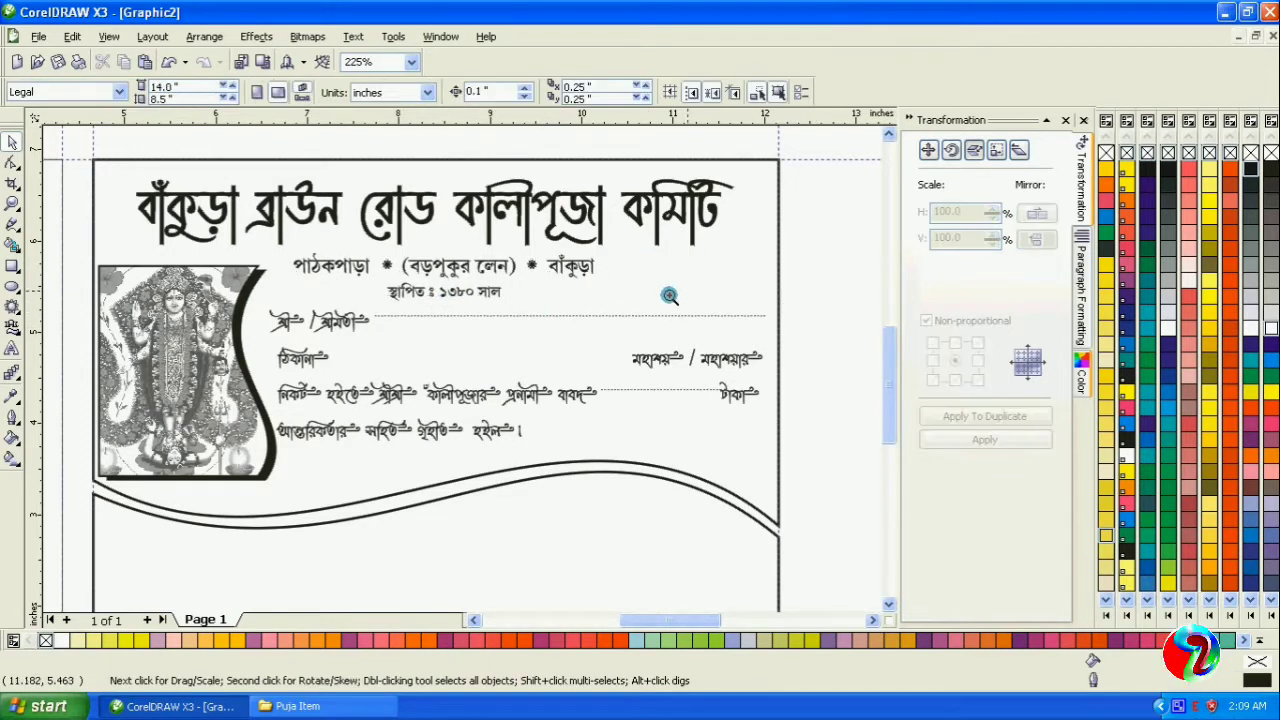
# Step: Open the Bengali typing utility's Character Art collection and display the Religion Part I symbols
pyautogui.click(735, 257)
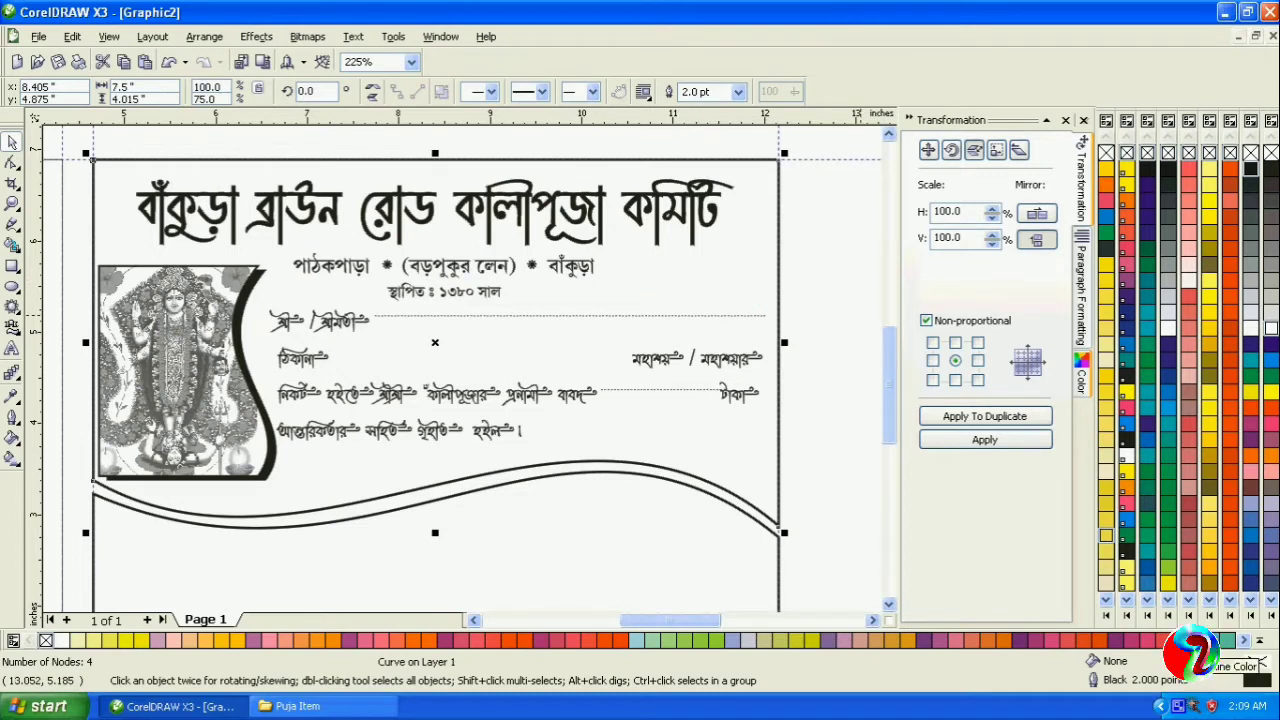
pyautogui.rightClick(1195, 706)
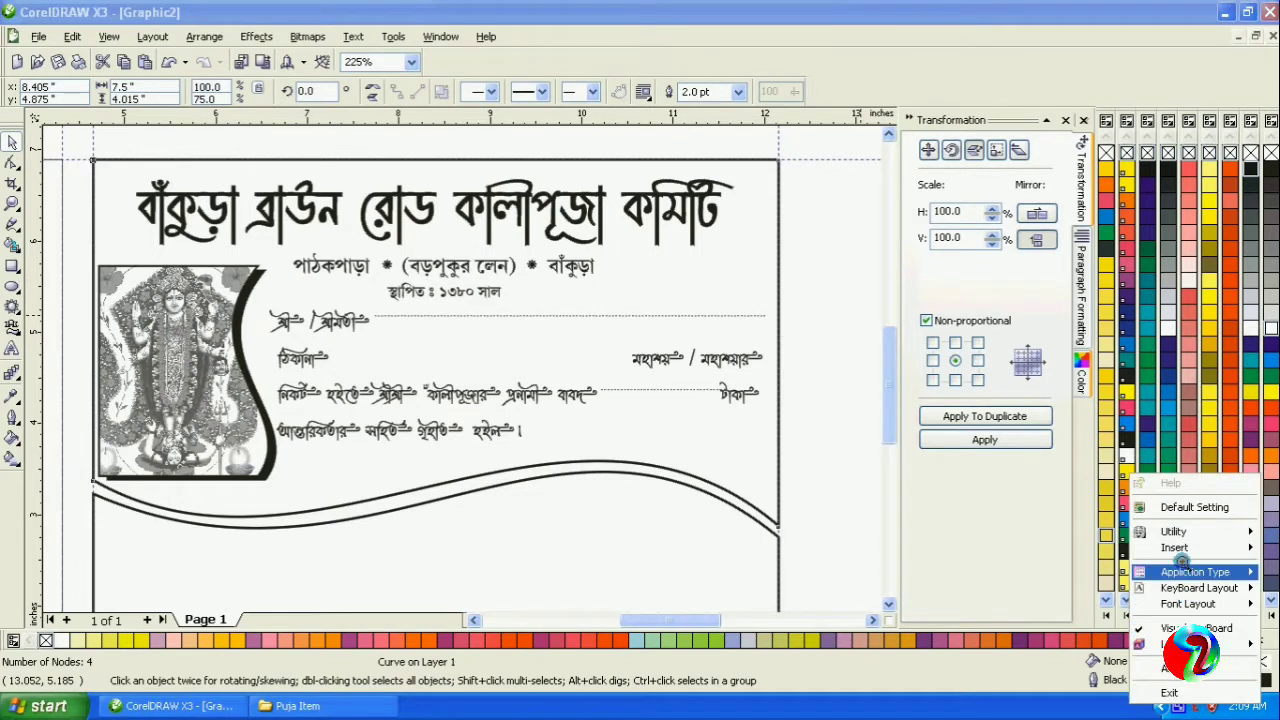
pyautogui.moveTo(1188, 547)
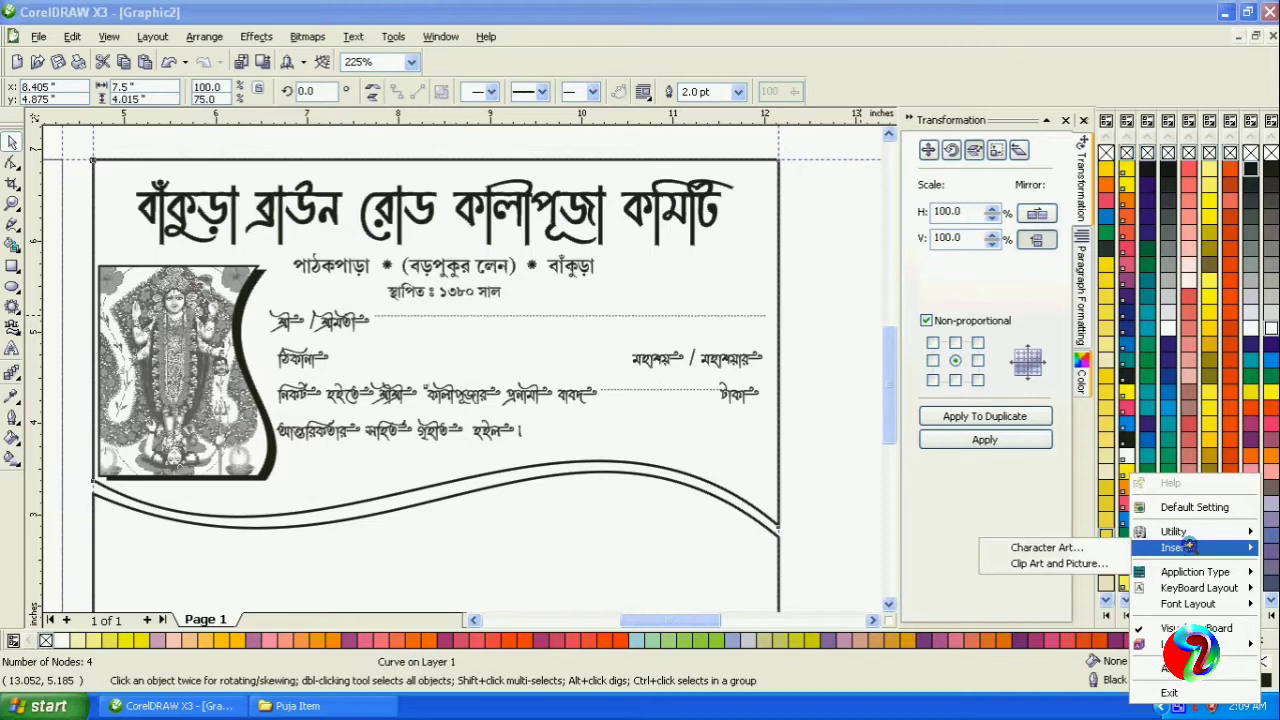
pyautogui.click(1045, 548)
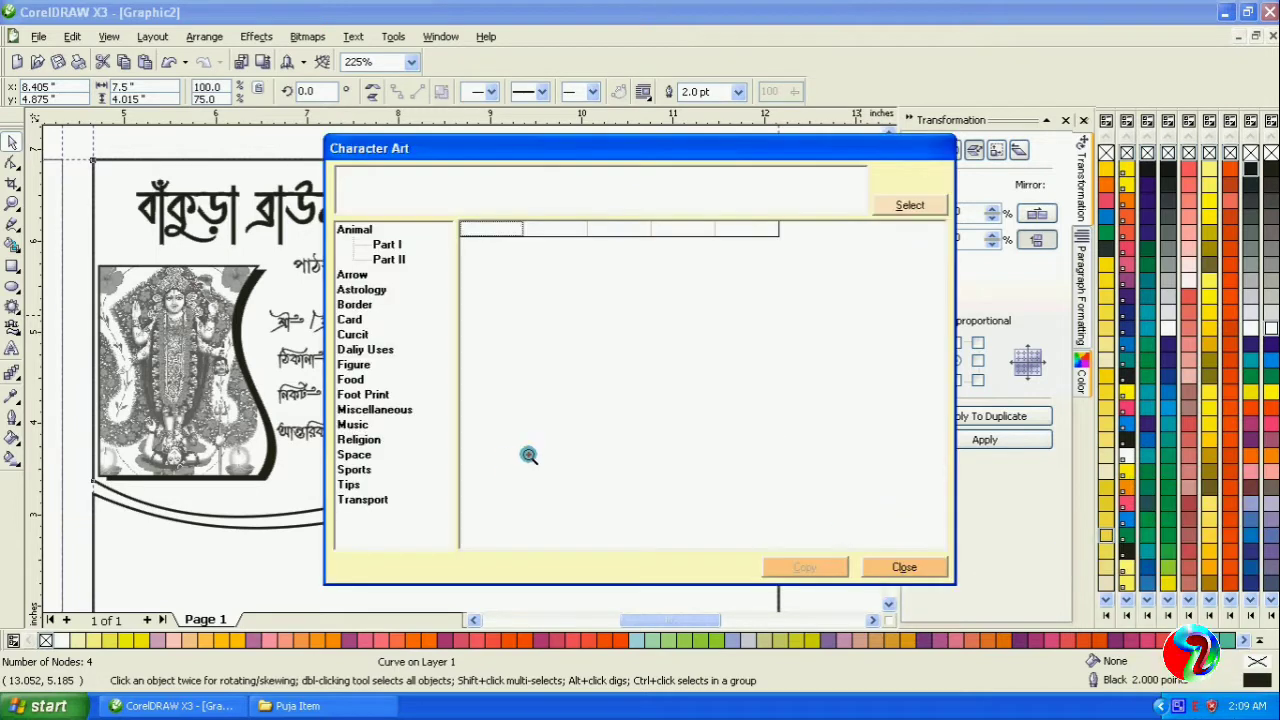
pyautogui.click(356, 442)
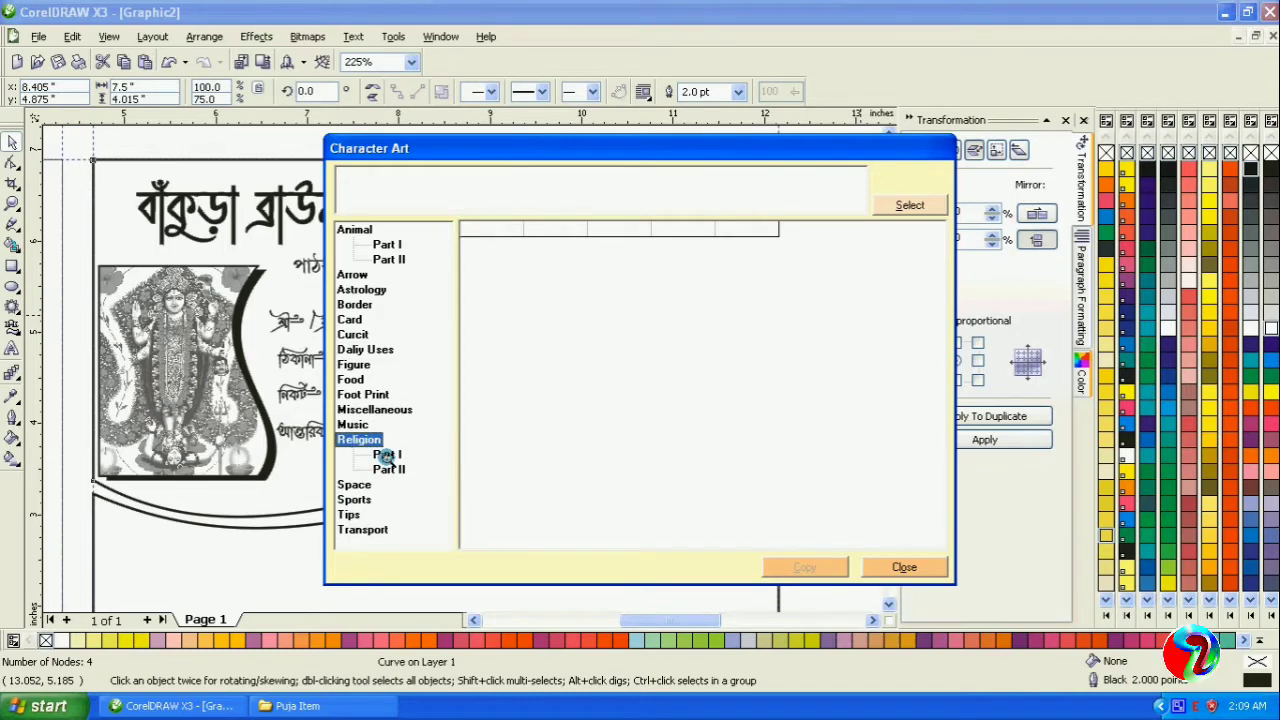
pyautogui.click(386, 455)
pyautogui.scroll(-6, 936, 524)
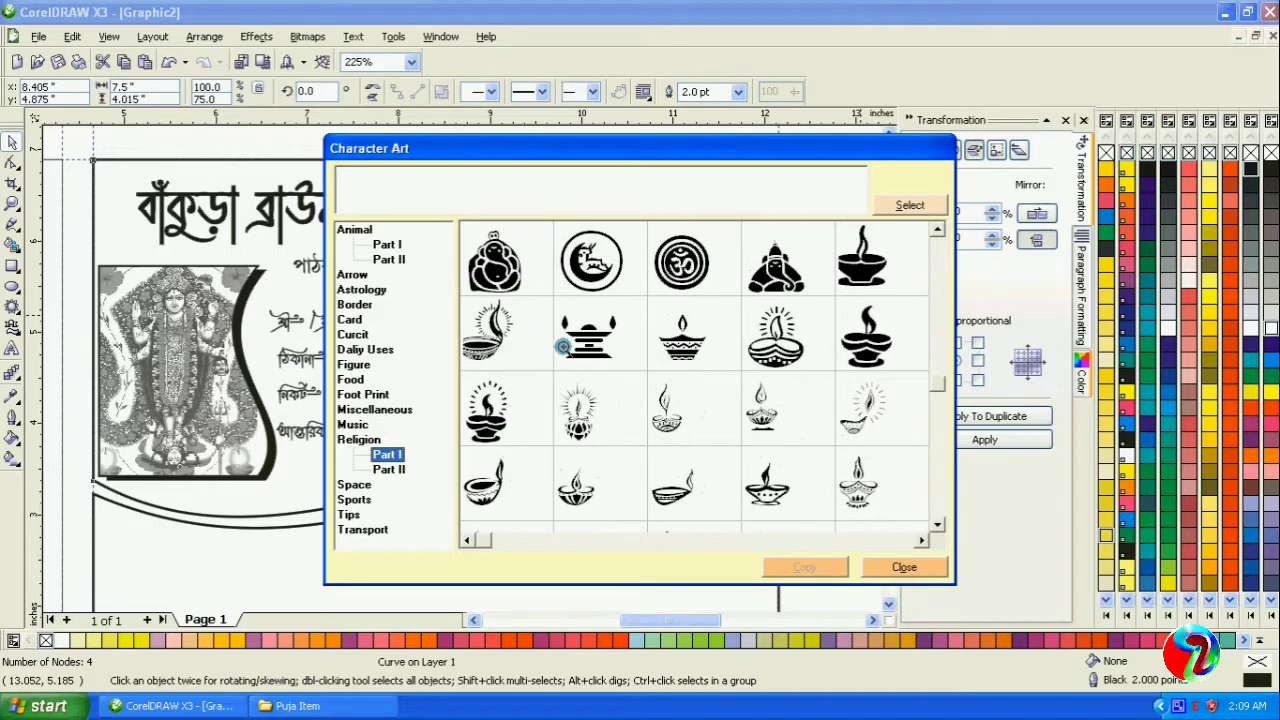
# Step: Copy the radiating oil lamp and a leaf-topped kalash pot from the Religion symbols and close Character Art
pyautogui.click(503, 329)
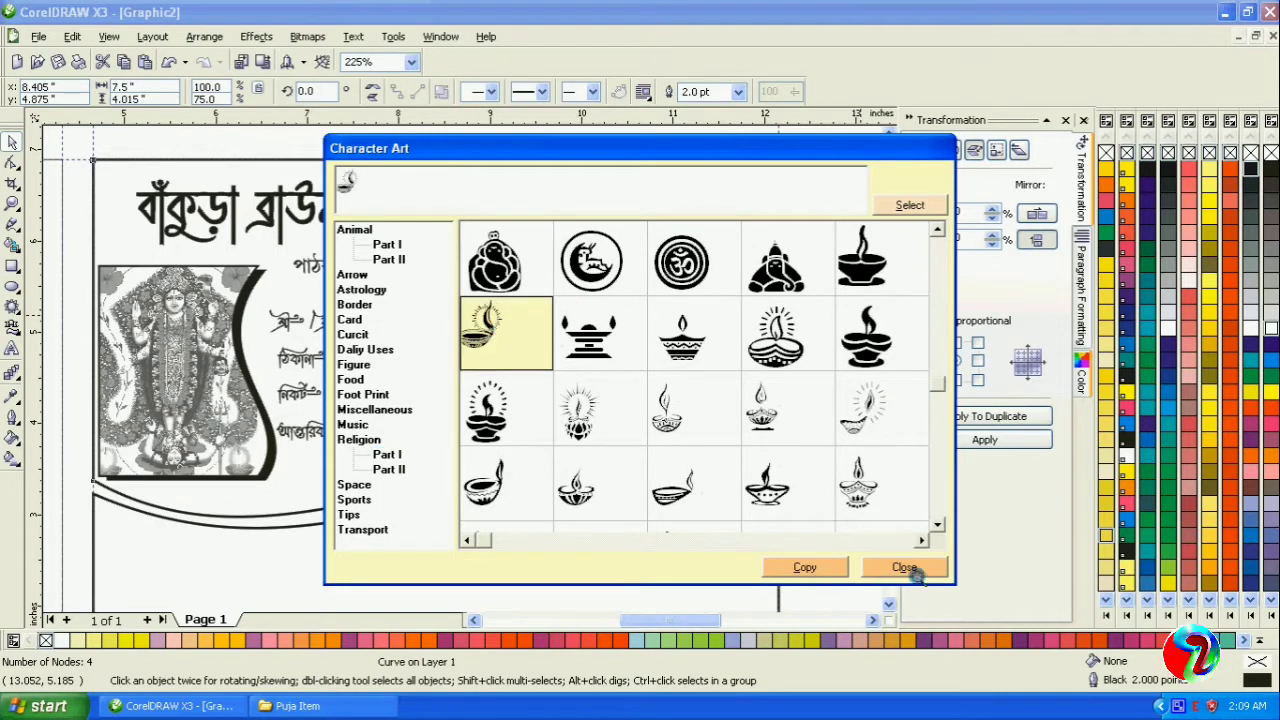
pyautogui.scroll(-5, 936, 524)
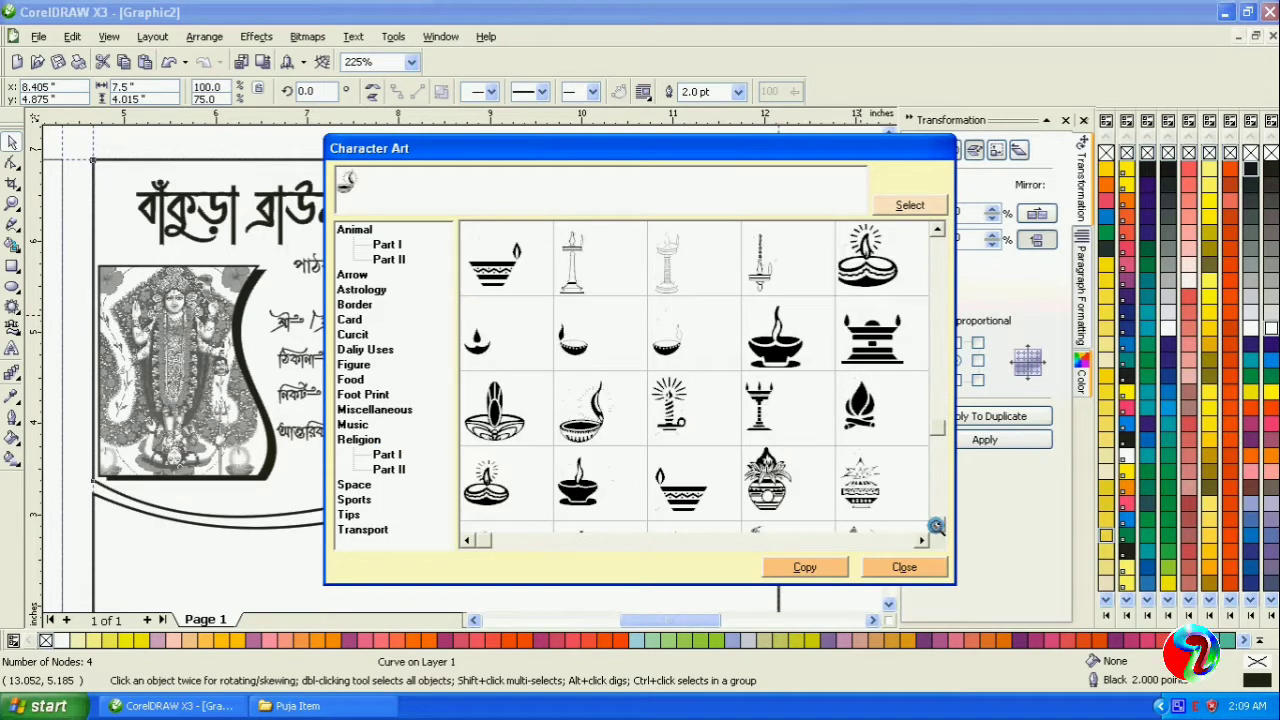
pyautogui.click(604, 496)
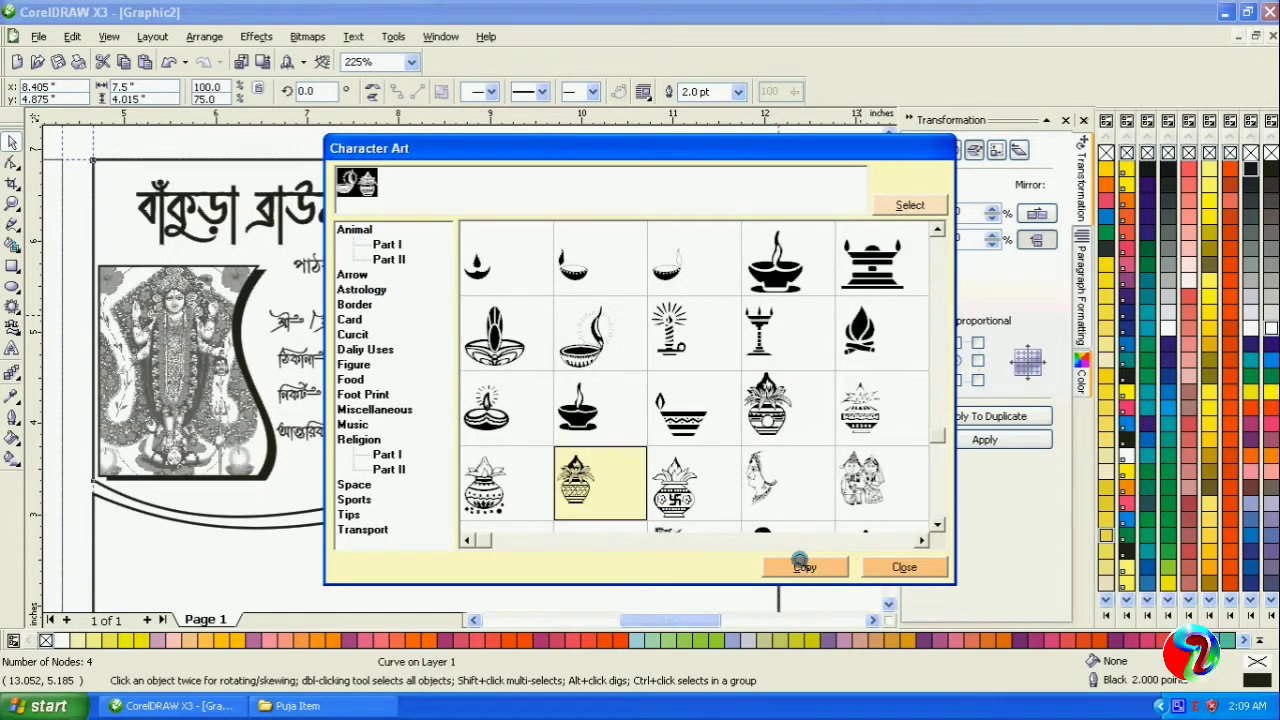
pyautogui.click(804, 567)
pyautogui.click(905, 567)
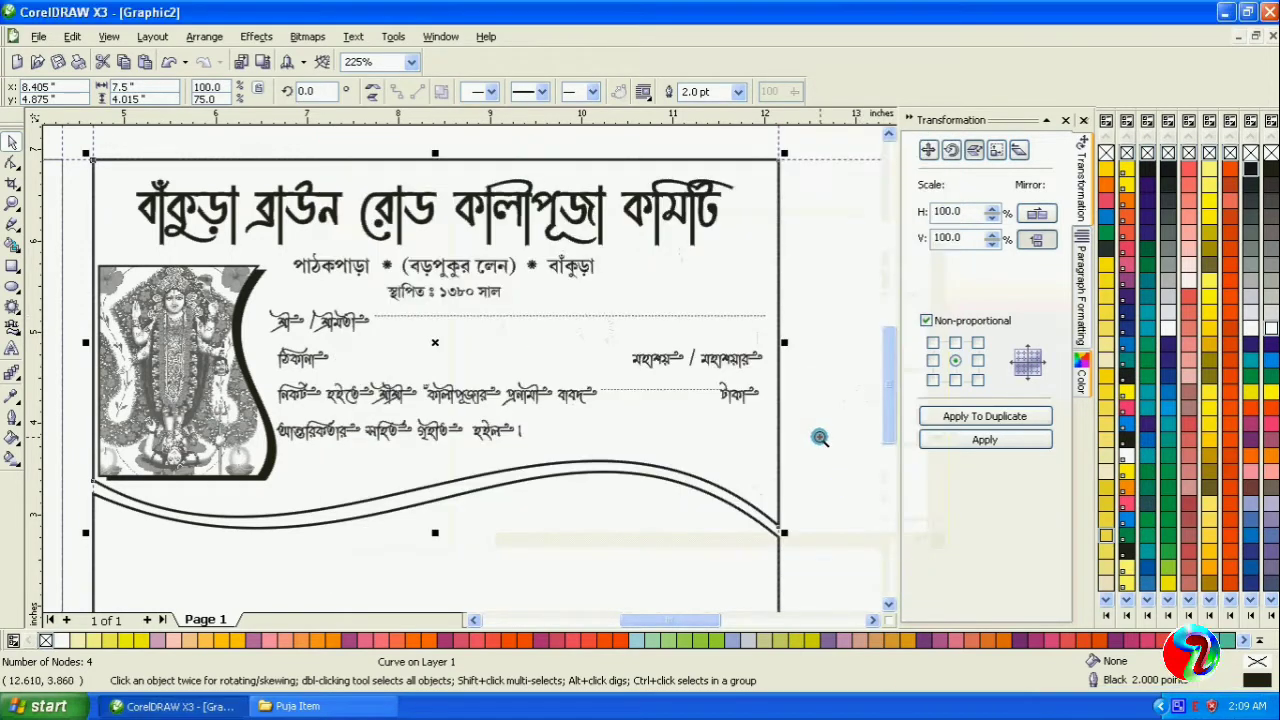
pyautogui.click(12, 348)
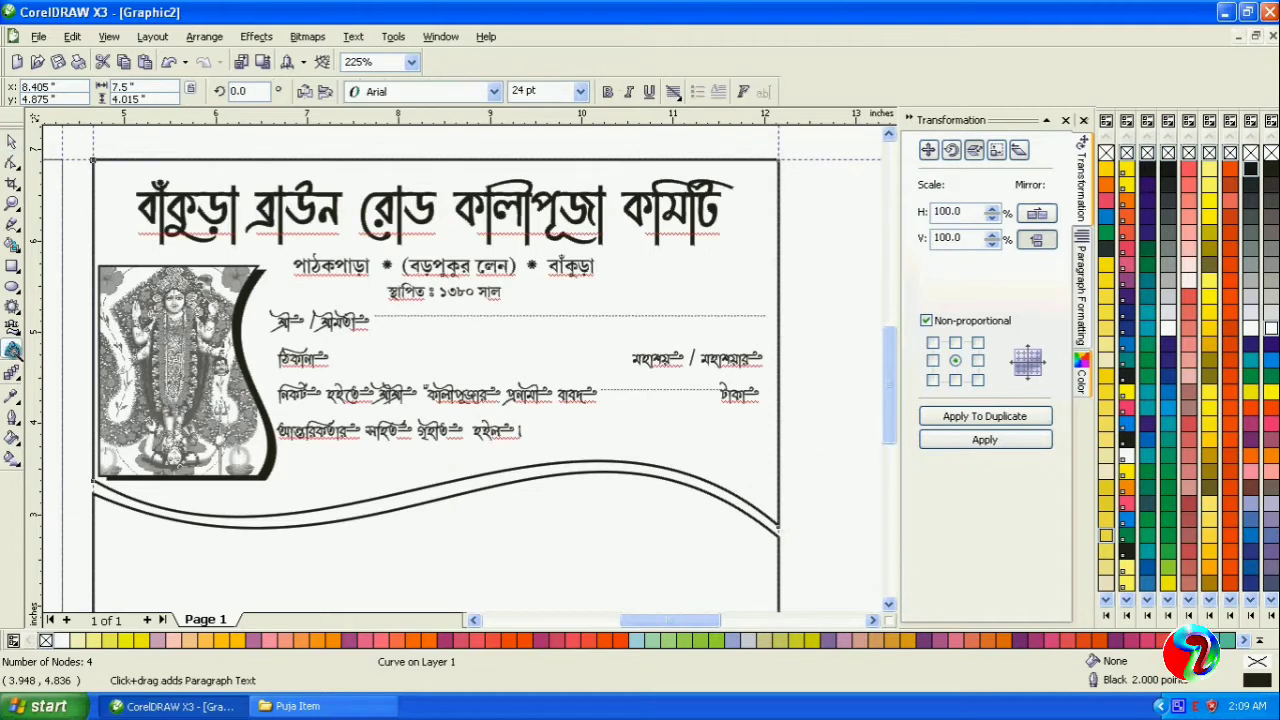
pyautogui.click(808, 279)
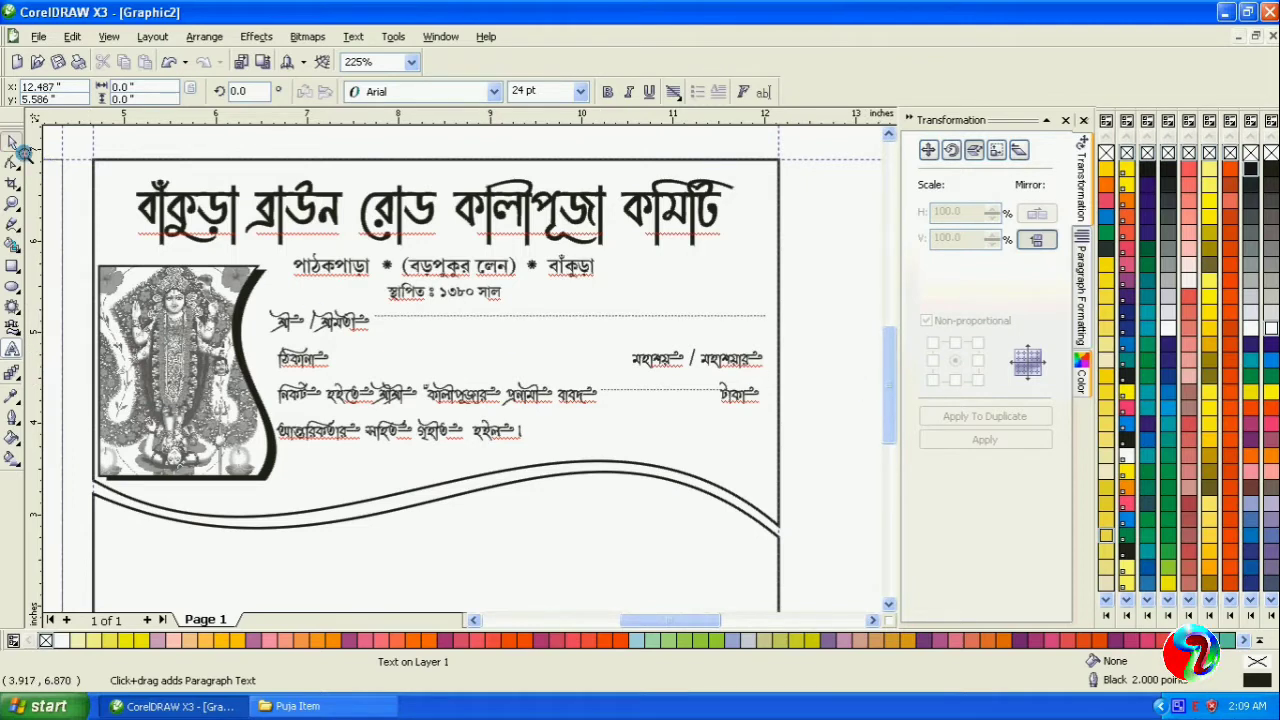
pyautogui.click(12, 142)
pyautogui.click(12, 348)
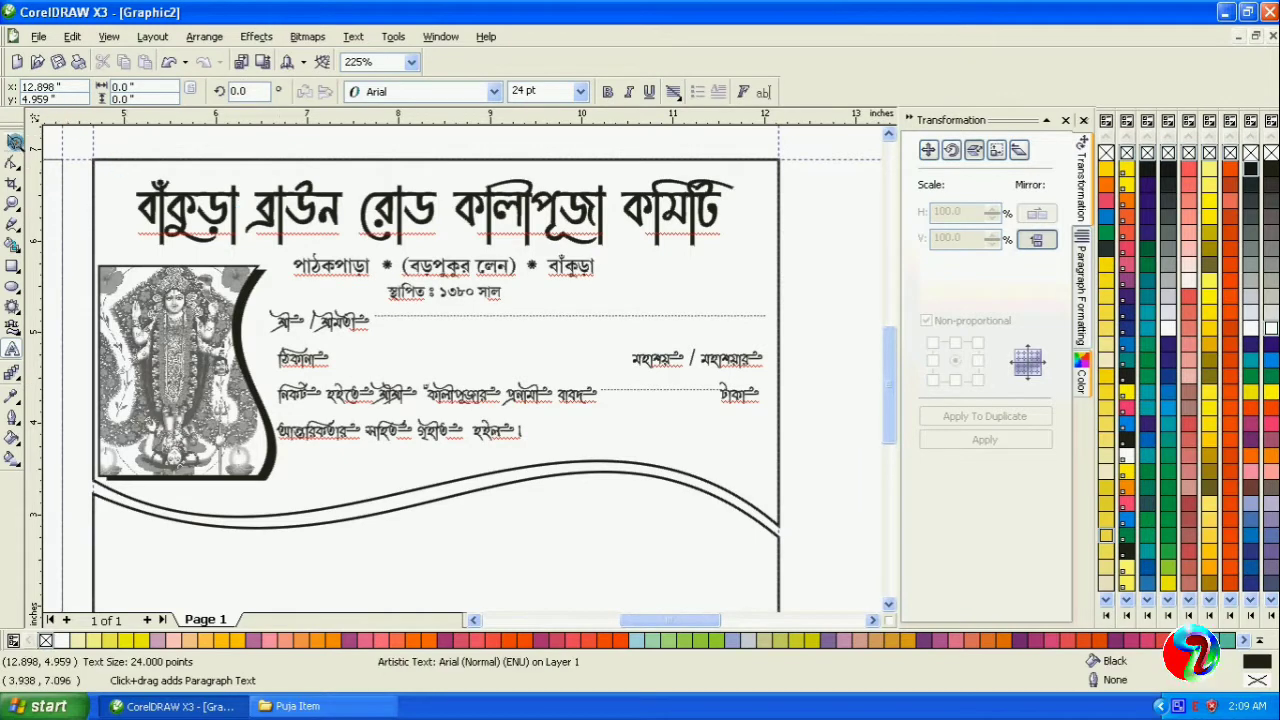
pyautogui.click(12, 142)
pyautogui.click(12, 203)
pyautogui.rightClick(374, 237)
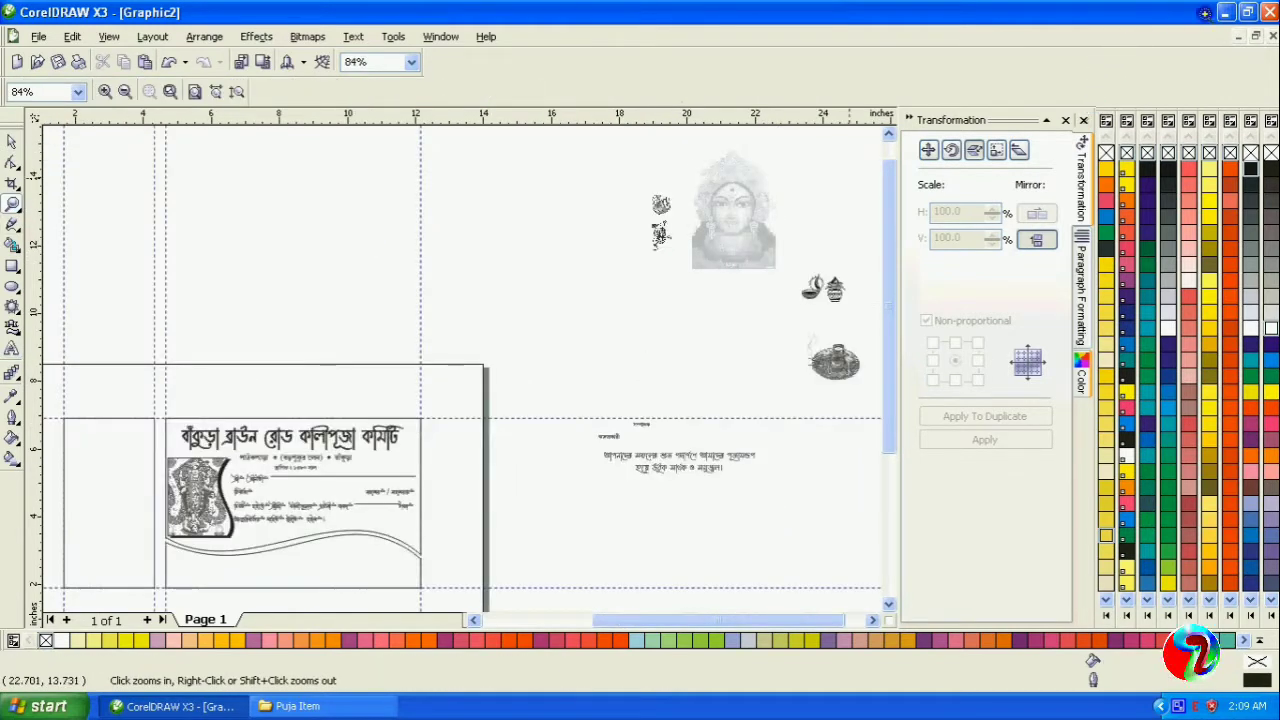
pyautogui.click(1224, 11)
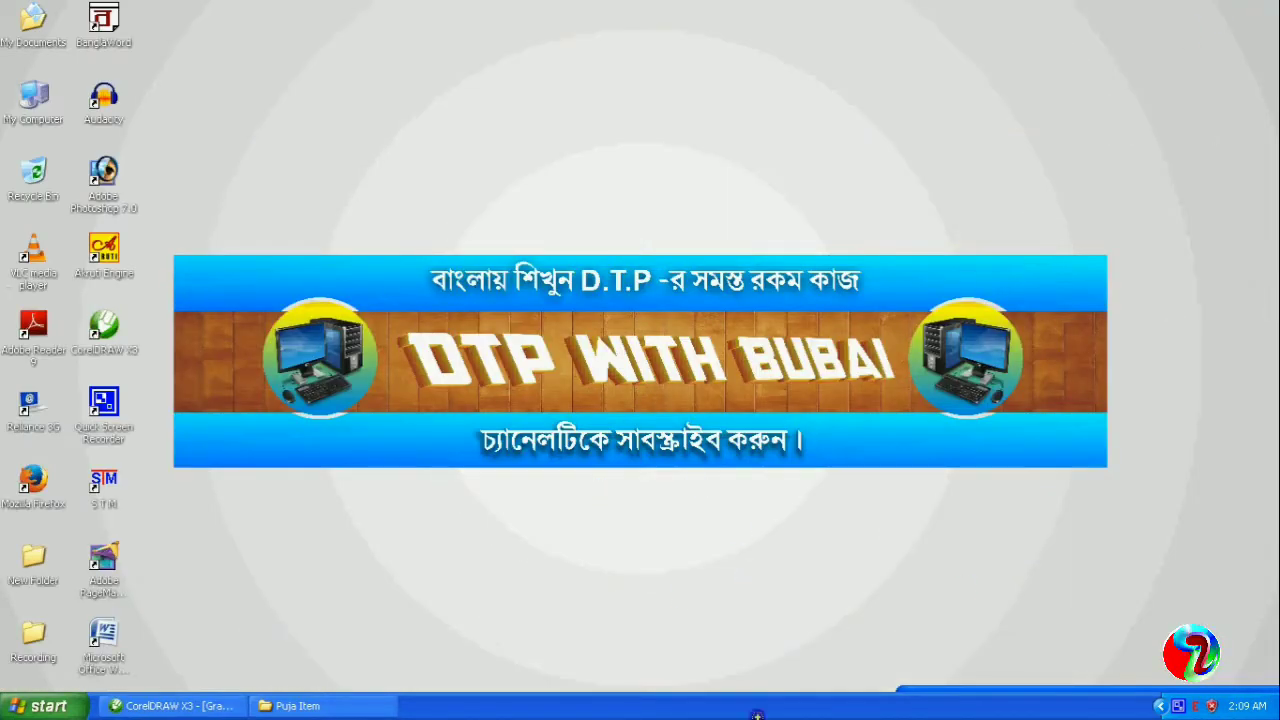
pyautogui.click(172, 706)
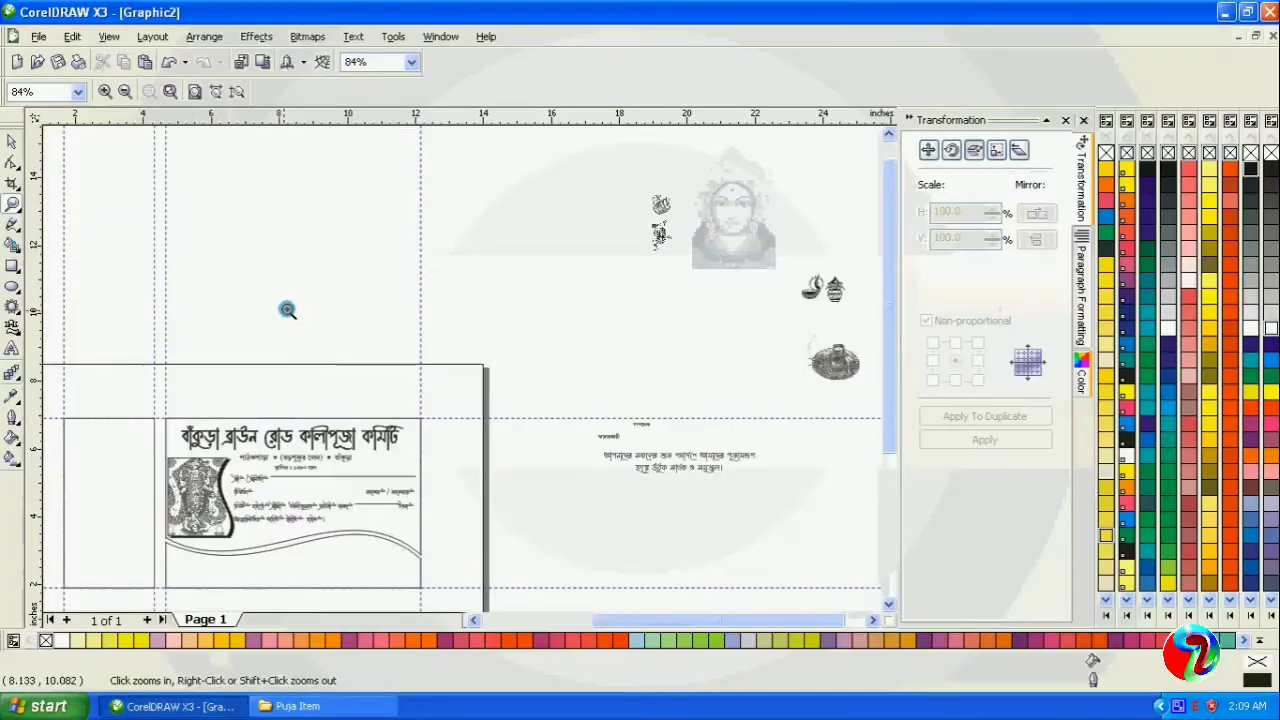
# Step: Move the combined oil lamp and kalash symbols from the pasteboard to just outside the receipt's right edge, level with the fill-in lines
pyautogui.click(12, 143)
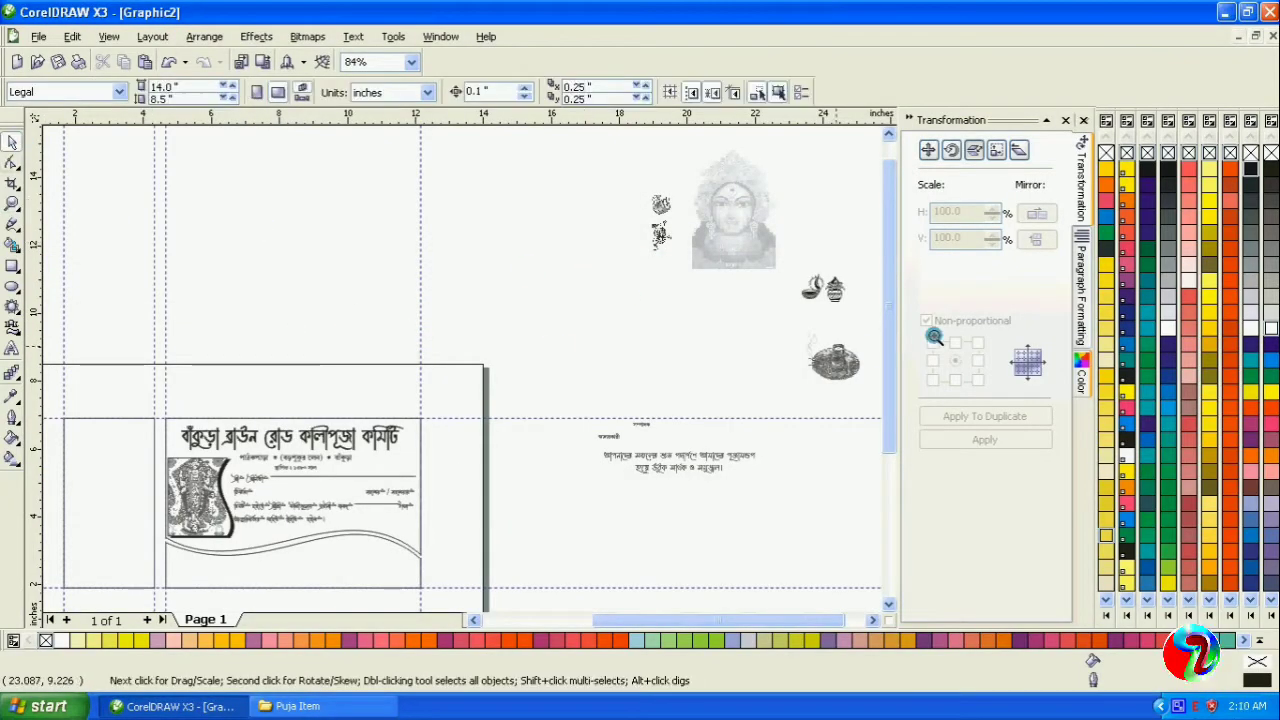
pyautogui.click(803, 293)
pyautogui.moveTo(803, 293); pyautogui.dragTo(440, 408)
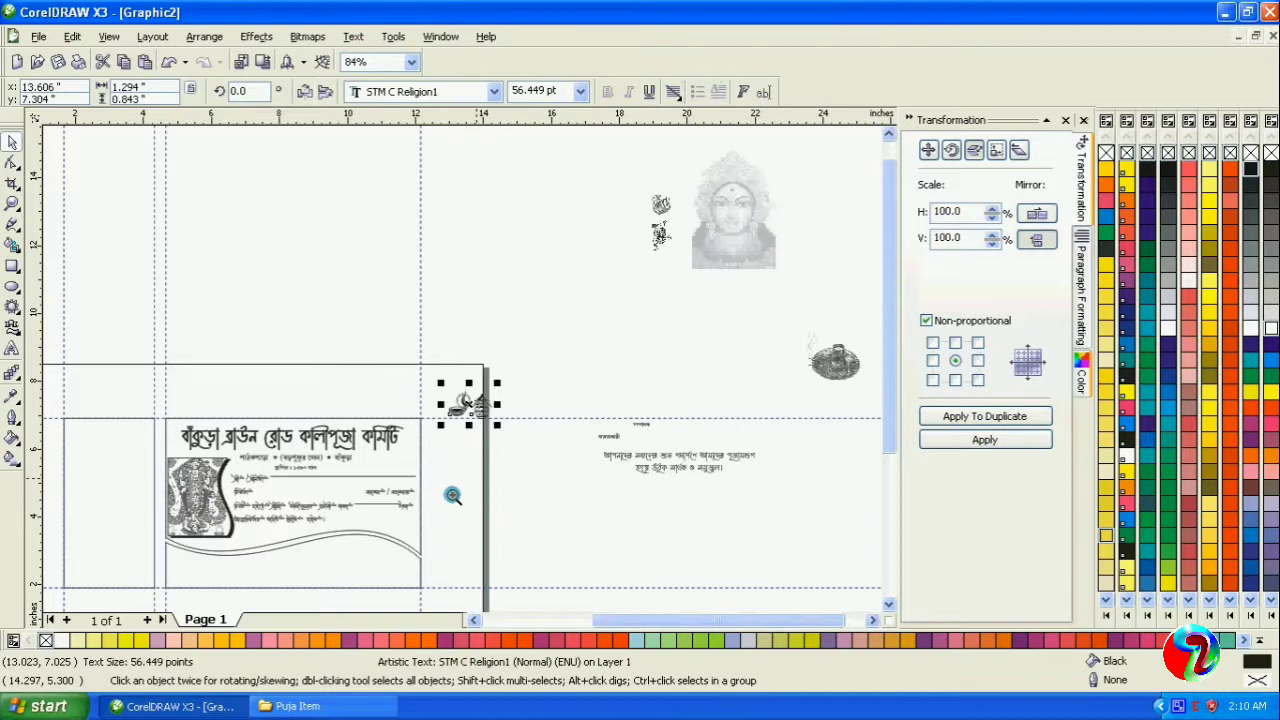
pyautogui.click(12, 203)
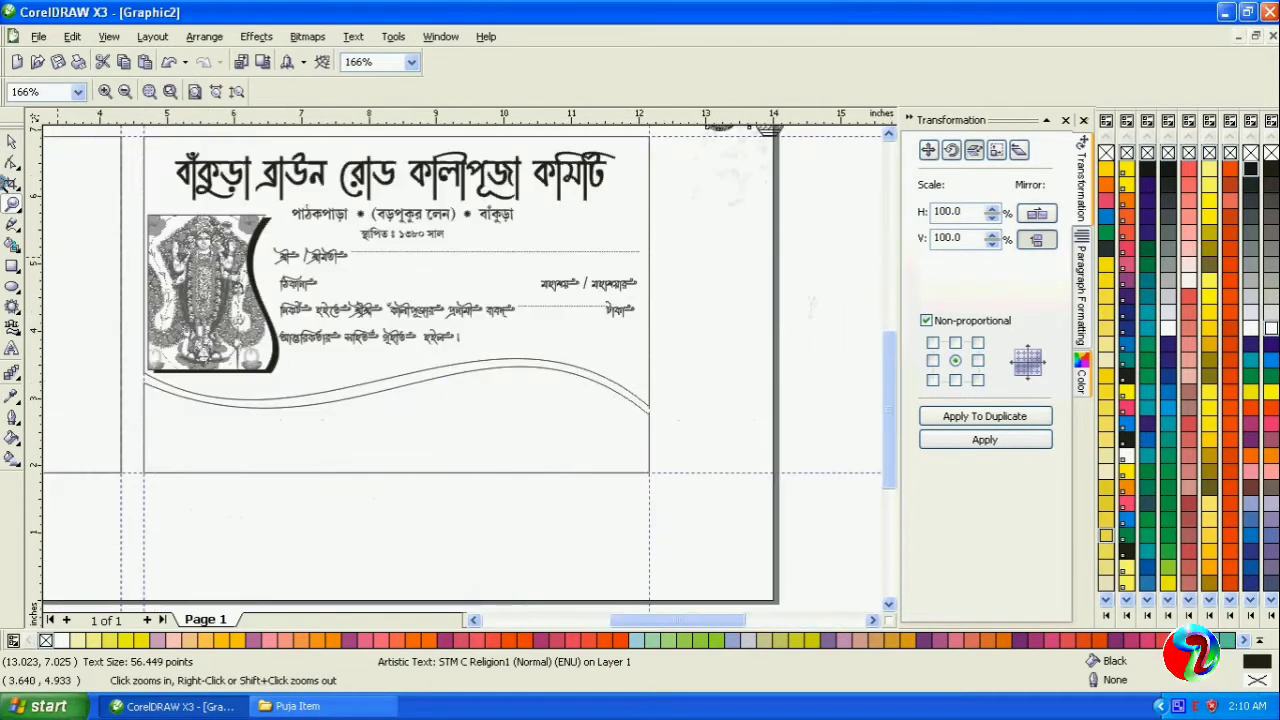
pyautogui.click(12, 143)
pyautogui.moveTo(722, 130); pyautogui.dragTo(712, 208)
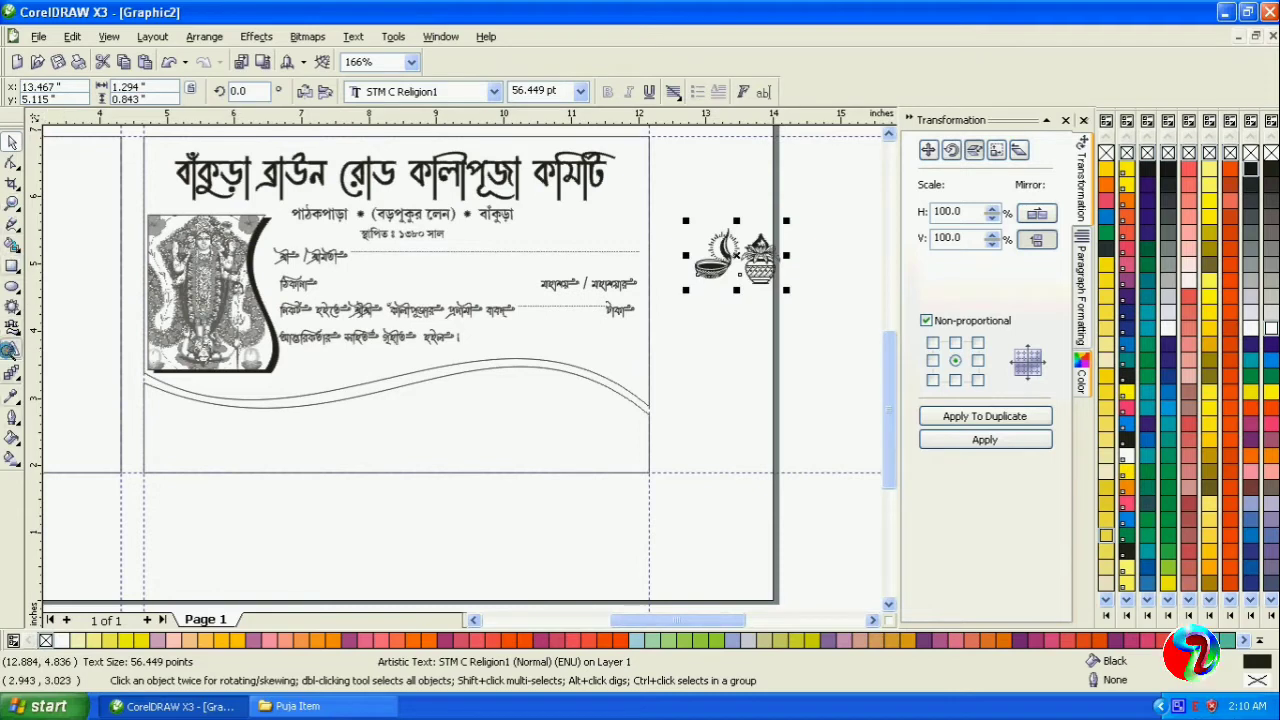
# Step: Cut the oil lamp character out of the combined symbol text and paste it as a separate text object below the kalash
pyautogui.click(12, 349)
pyautogui.moveTo(693, 278); pyautogui.dragTo(736, 285)
pyautogui.press('Delete')
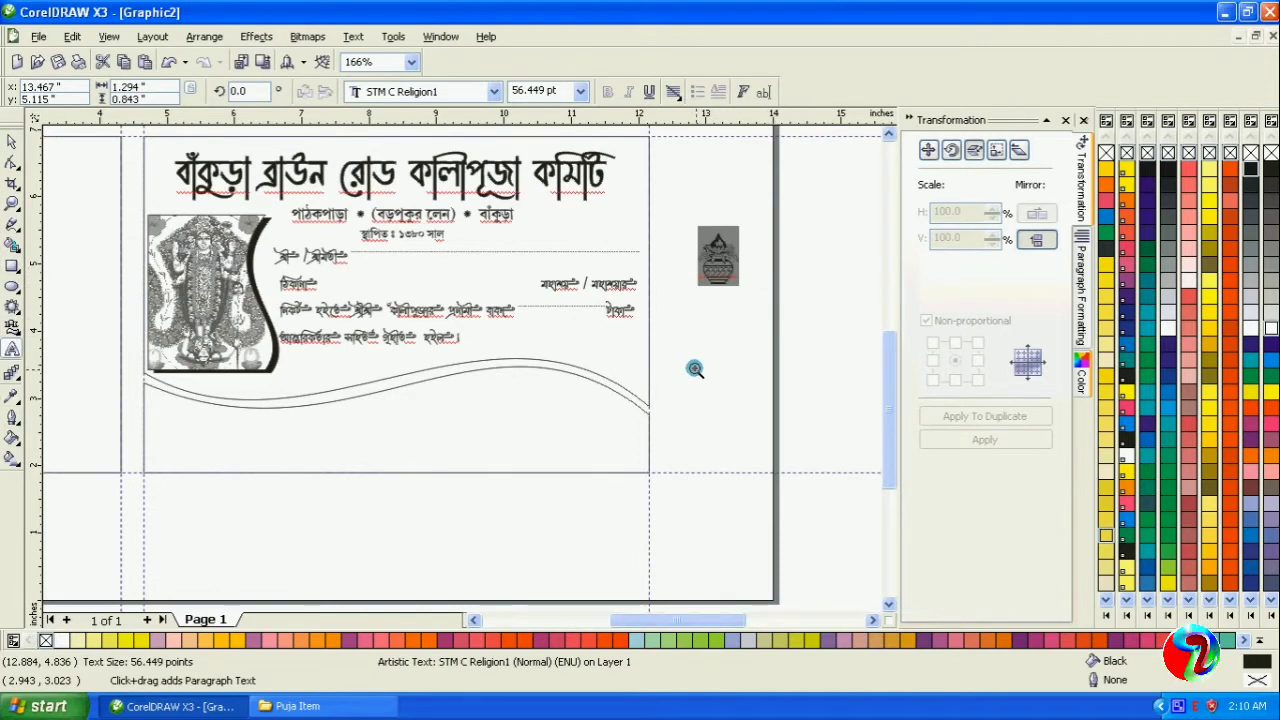
pyautogui.click(695, 364)
pyautogui.hotkey('ctrl', 'v')
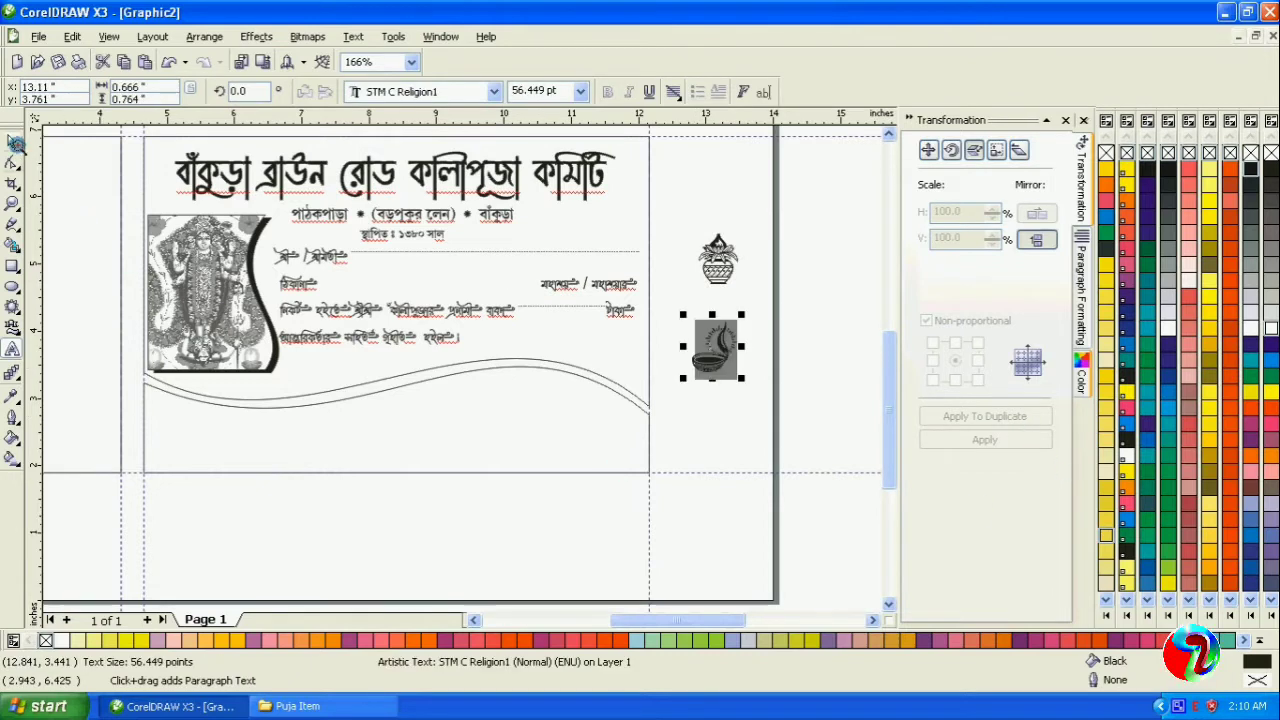
# Step: Place the oil lamp inside the receipt, under the right end of the committee title and beside the address line
pyautogui.click(12, 142)
pyautogui.moveTo(712, 345); pyautogui.dragTo(600, 210)
pyautogui.click(677, 214)
pyautogui.click(565, 212)
pyautogui.click(526, 410)
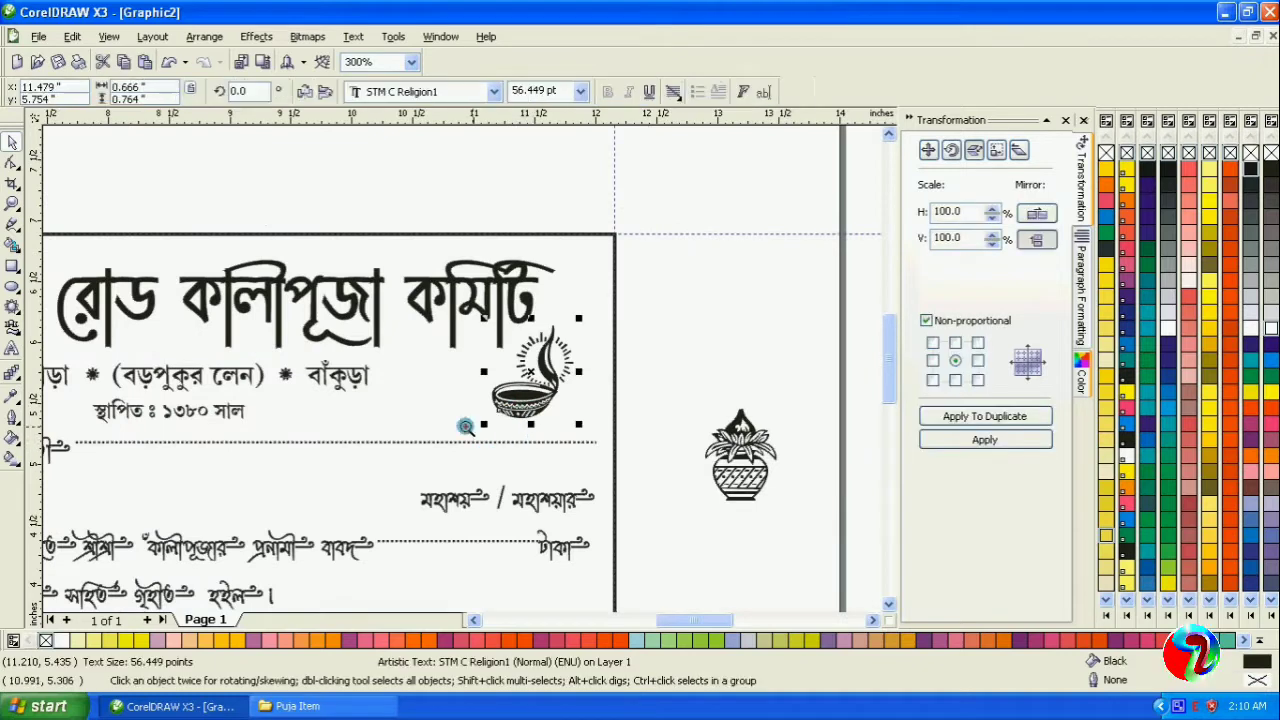
# Step: Mirror the oil lamp horizontally, shrink it to about 0.53 by 0.61 inch and set it just above the first dotted line
pyautogui.click(1030, 239)
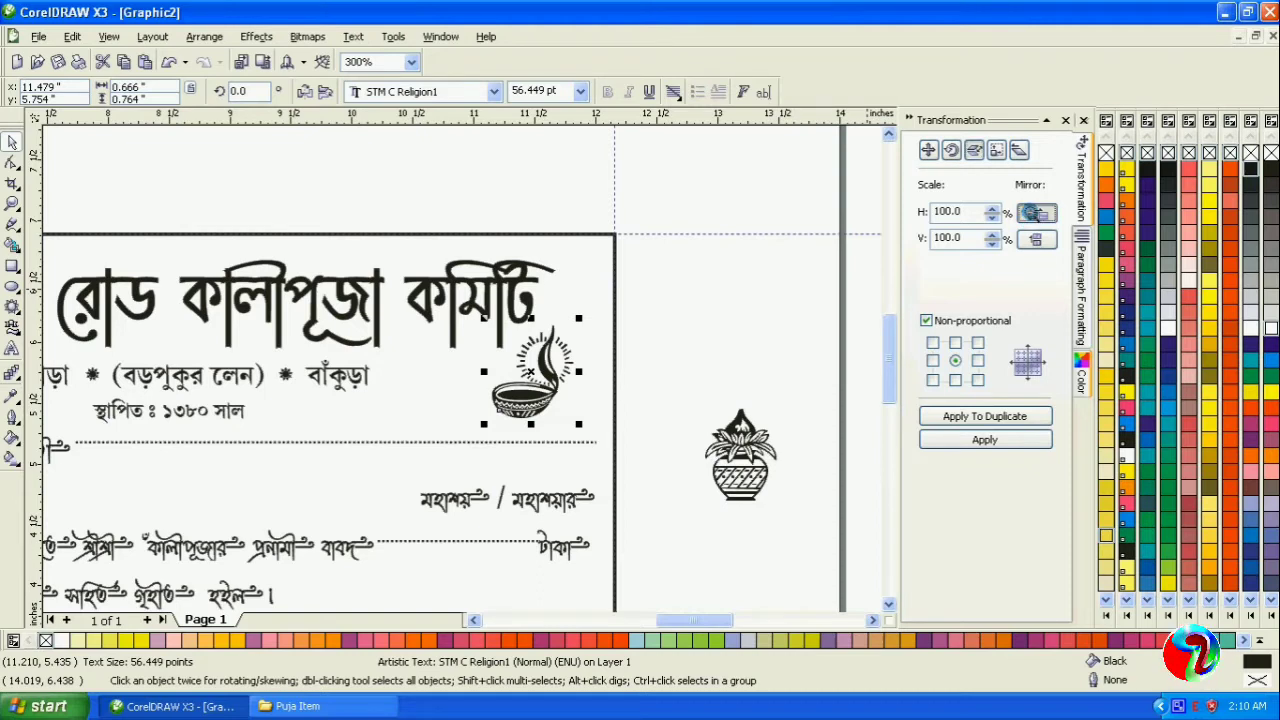
pyautogui.click(984, 440)
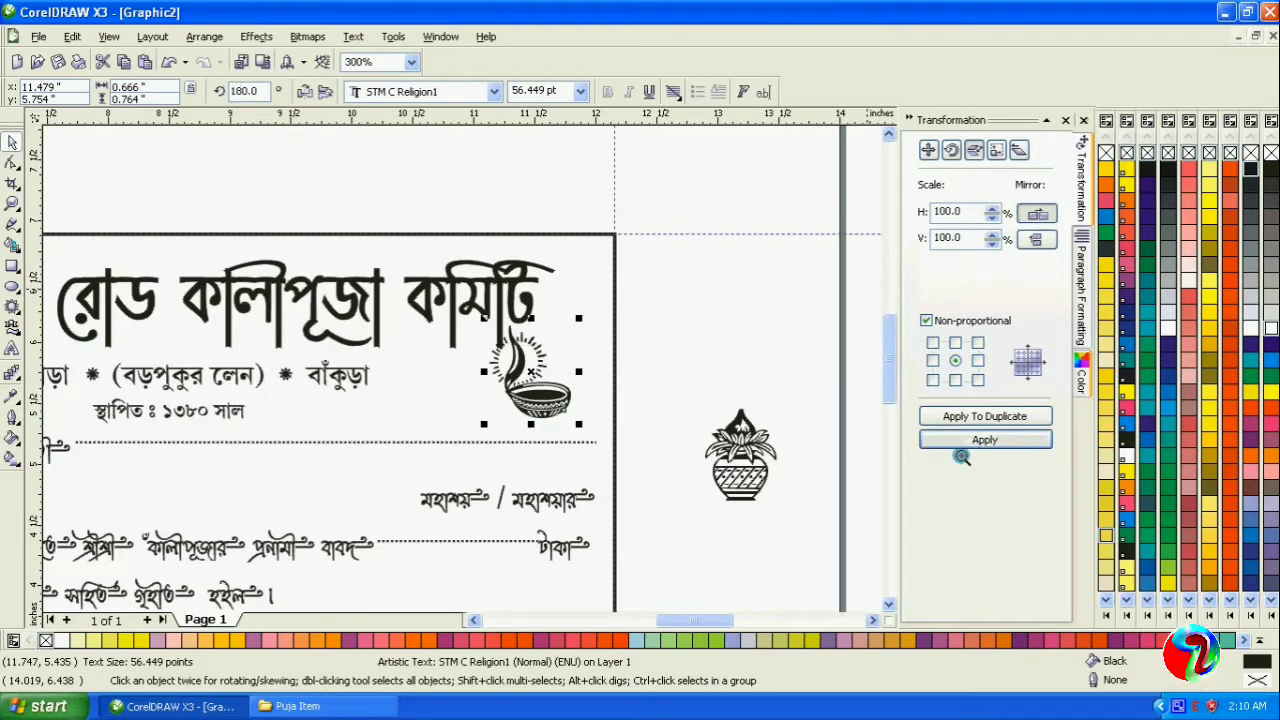
pyautogui.moveTo(484, 318); pyautogui.dragTo(480, 402)
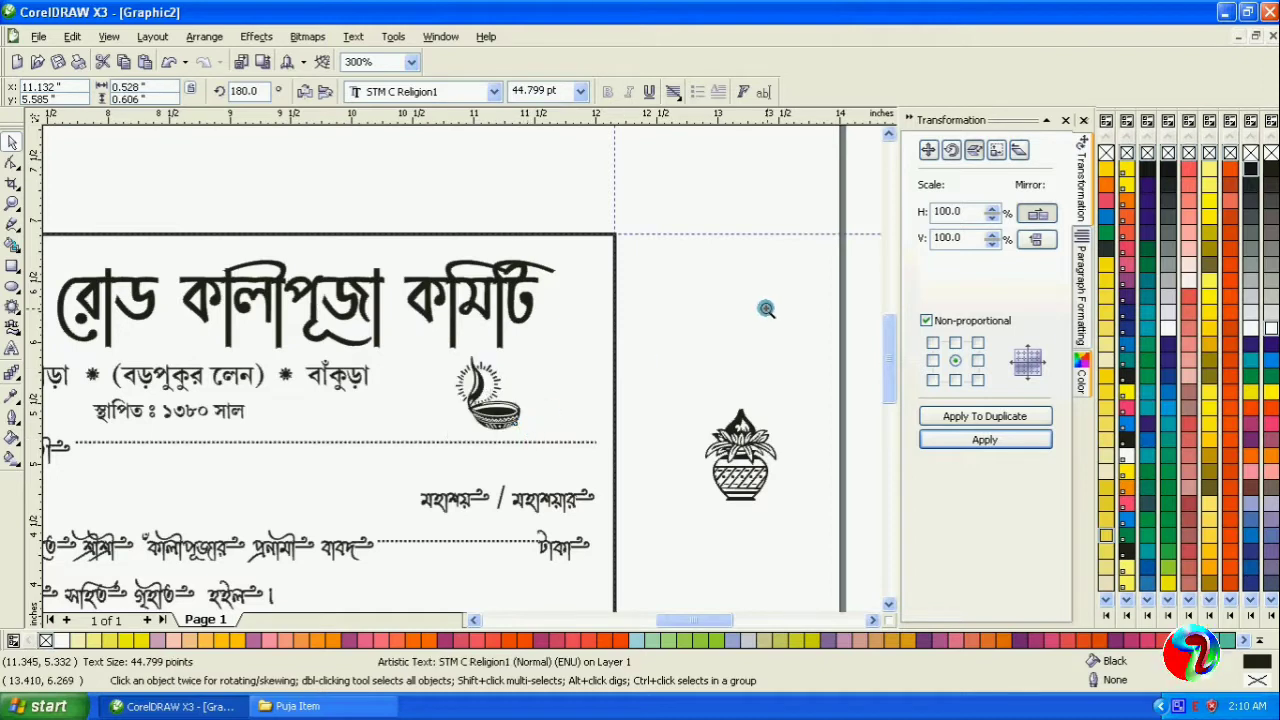
pyautogui.press('Escape')
# Step: Draw a hairline rectangle about 2.2 by 0.5 inches and place it below the amount line, above the wavy border at the receipt's right edge
pyautogui.press('z')
pyautogui.rightClick(384, 262)
pyautogui.rightClick(387, 300)
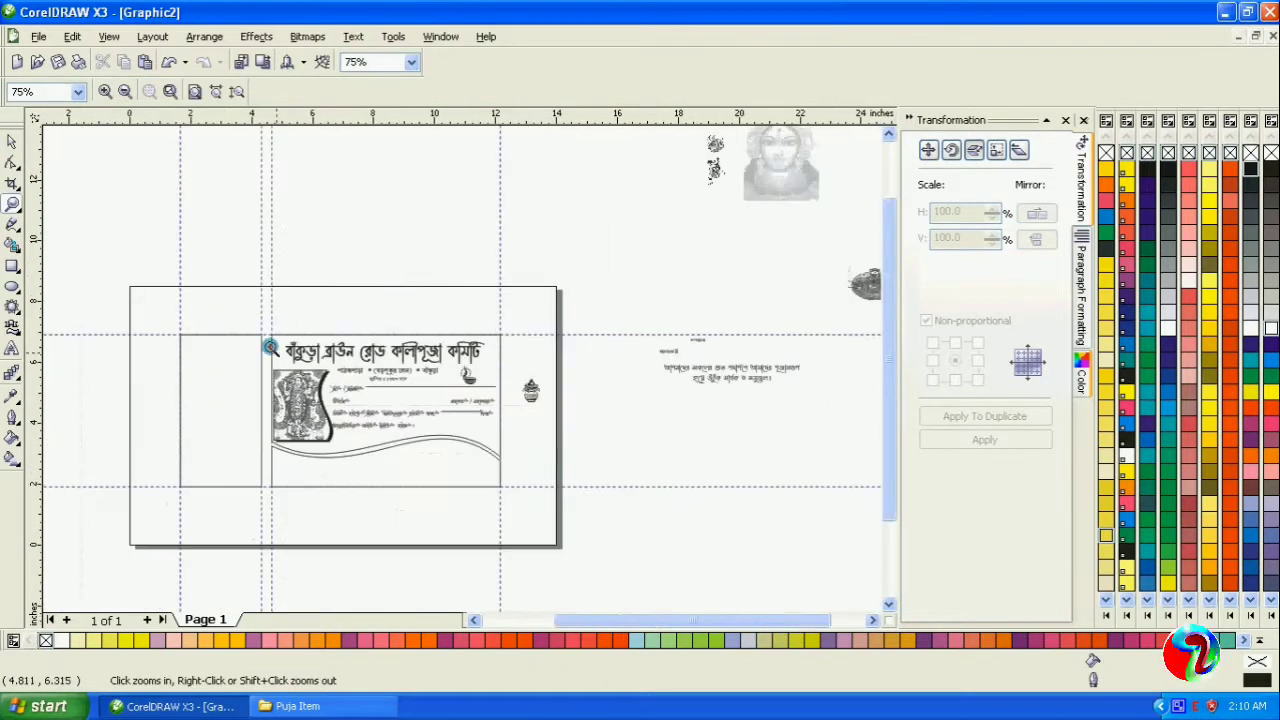
pyautogui.click(483, 341)
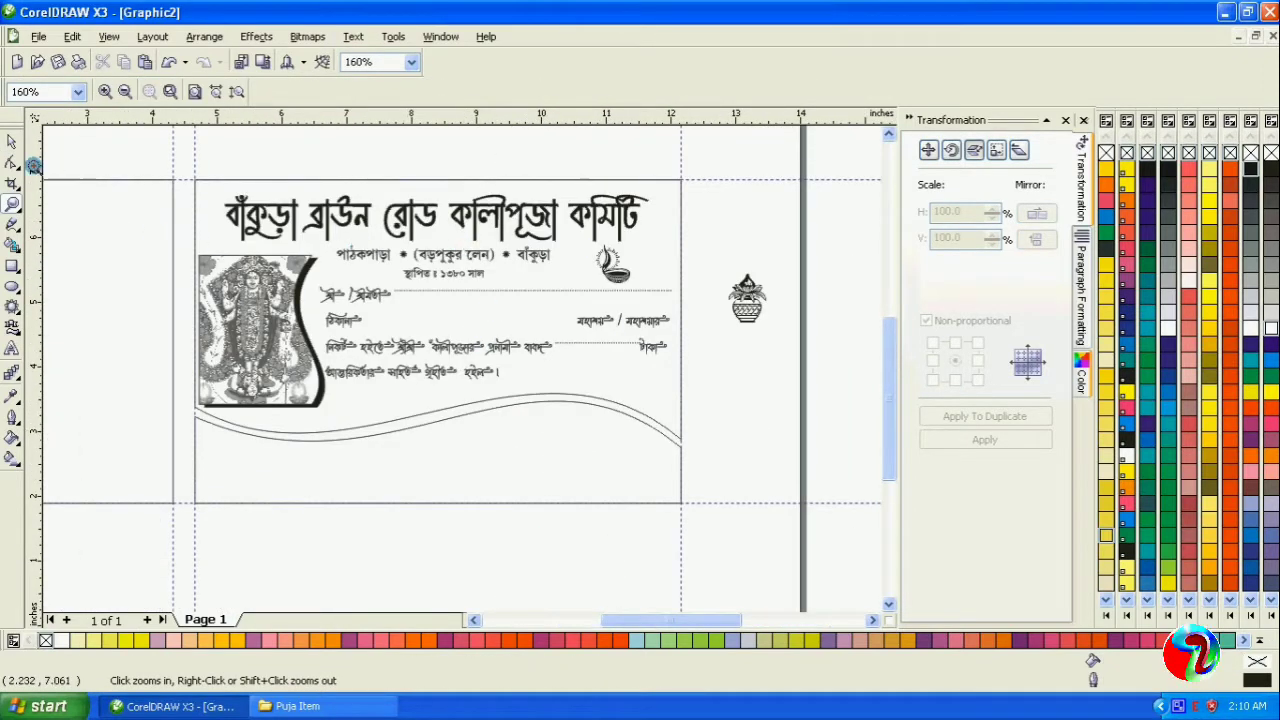
pyautogui.click(12, 141)
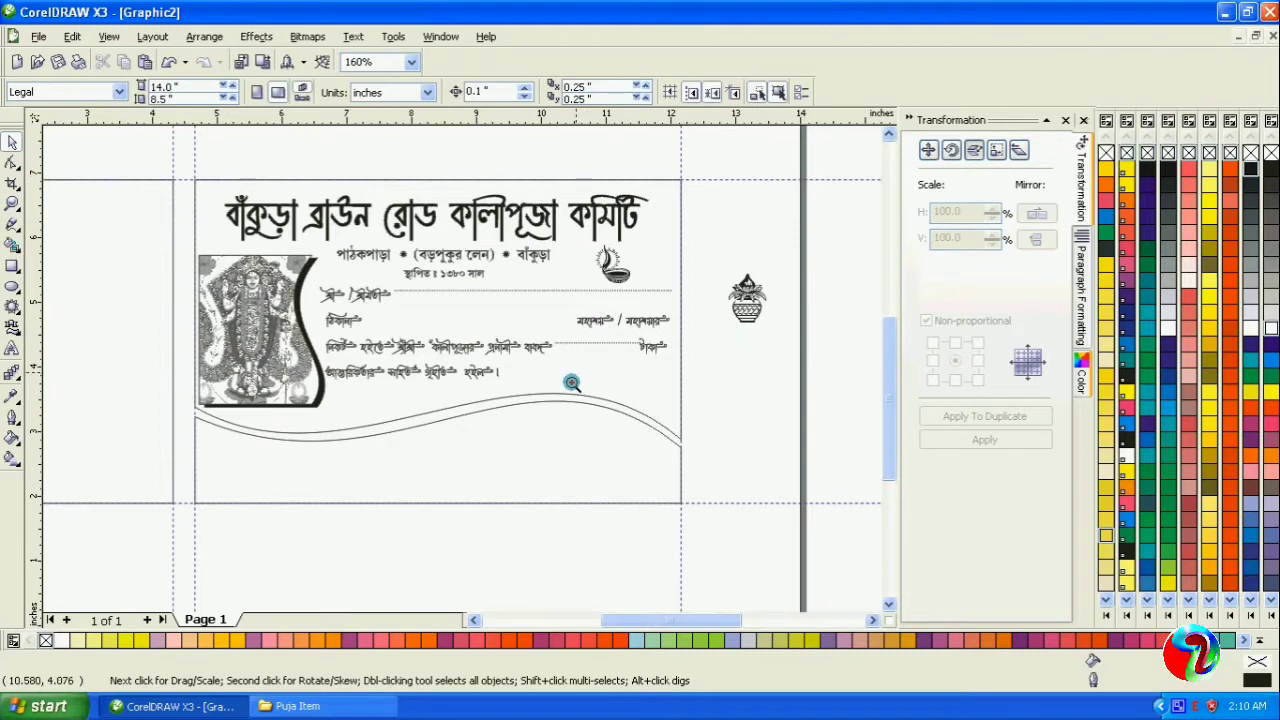
pyautogui.click(619, 391)
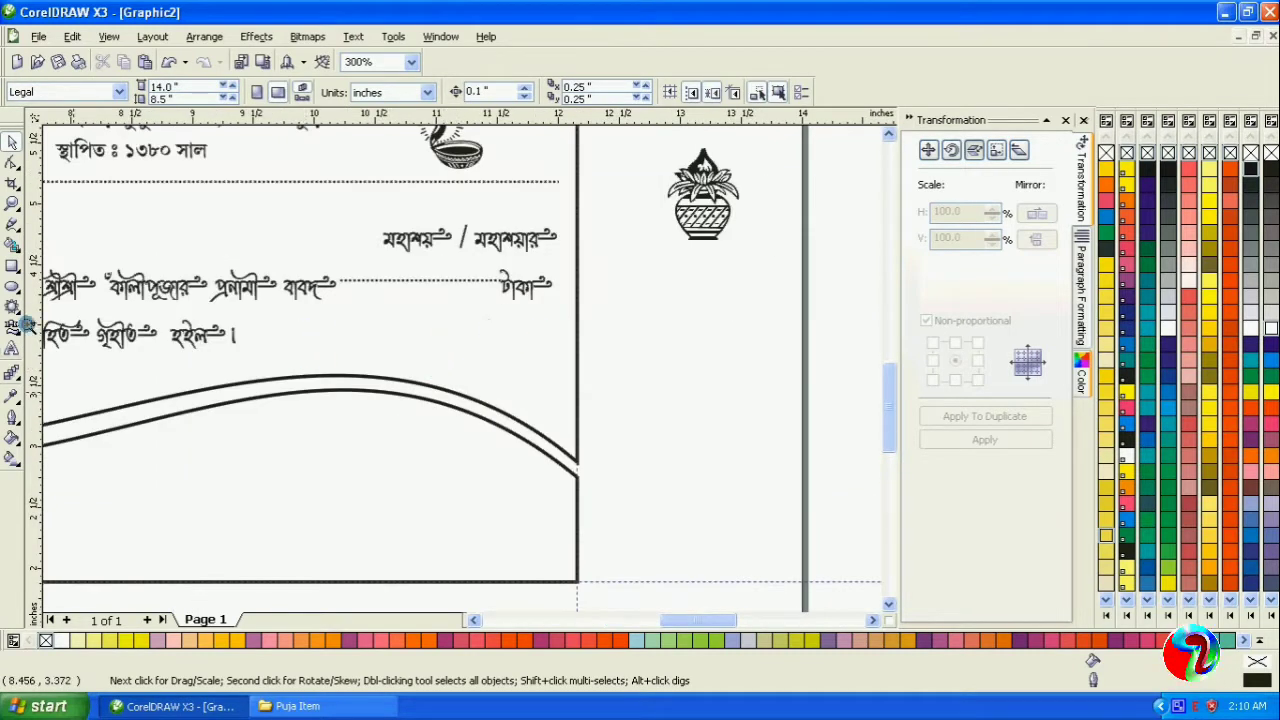
pyautogui.click(12, 266)
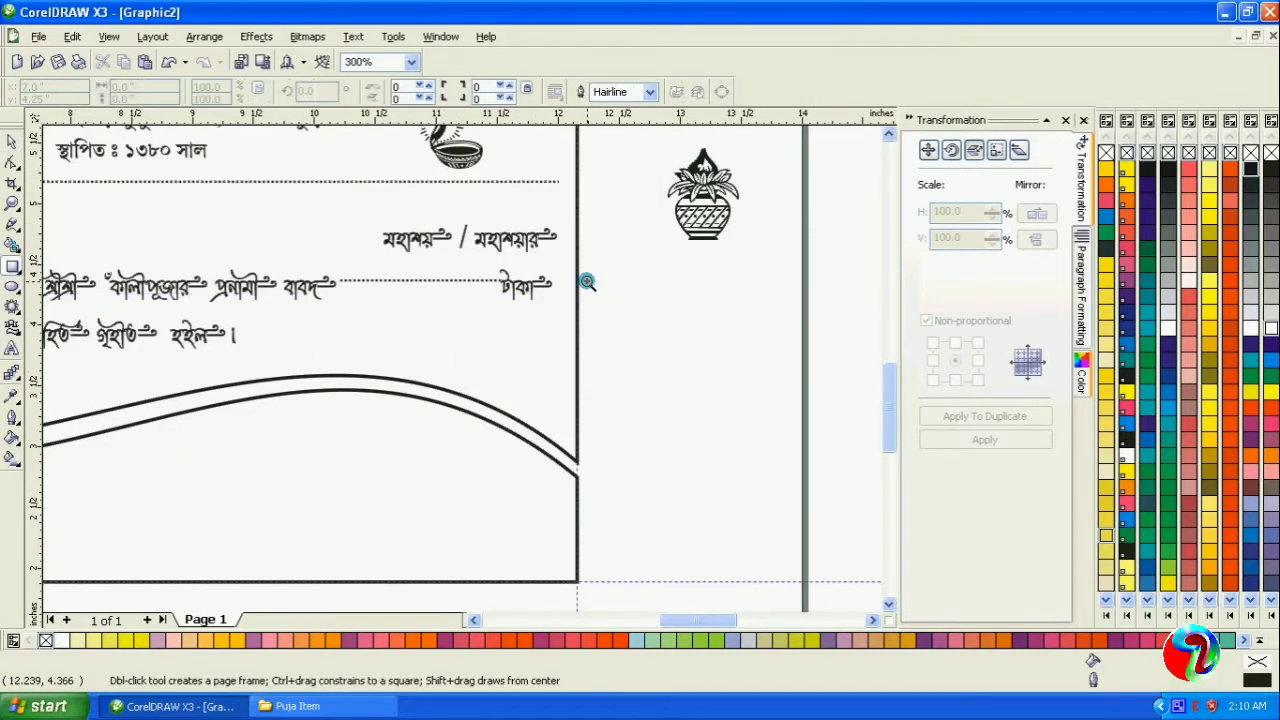
pyautogui.moveTo(587, 282); pyautogui.dragTo(859, 346)
pyautogui.click(12, 143)
pyautogui.moveTo(740, 318); pyautogui.dragTo(454, 350)
pyautogui.scroll(1, 470, 358)
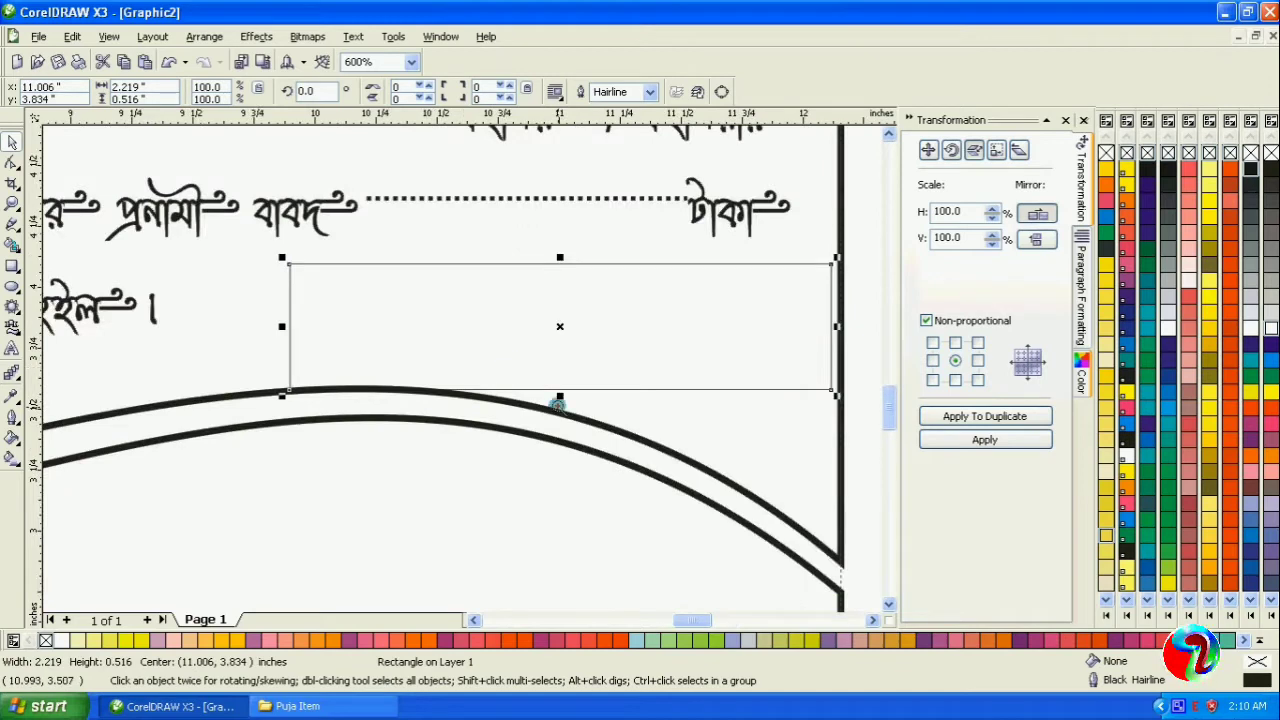
# Step: Reduce the empty rectangle's height to about 0.427 in and shift it left, away from the border
pyautogui.moveTo(559, 403); pyautogui.dragTo(570, 370)
pyautogui.moveTo(574, 317); pyautogui.dragTo(530, 317)
pyautogui.moveTo(770, 298); pyautogui.dragTo(754, 301)
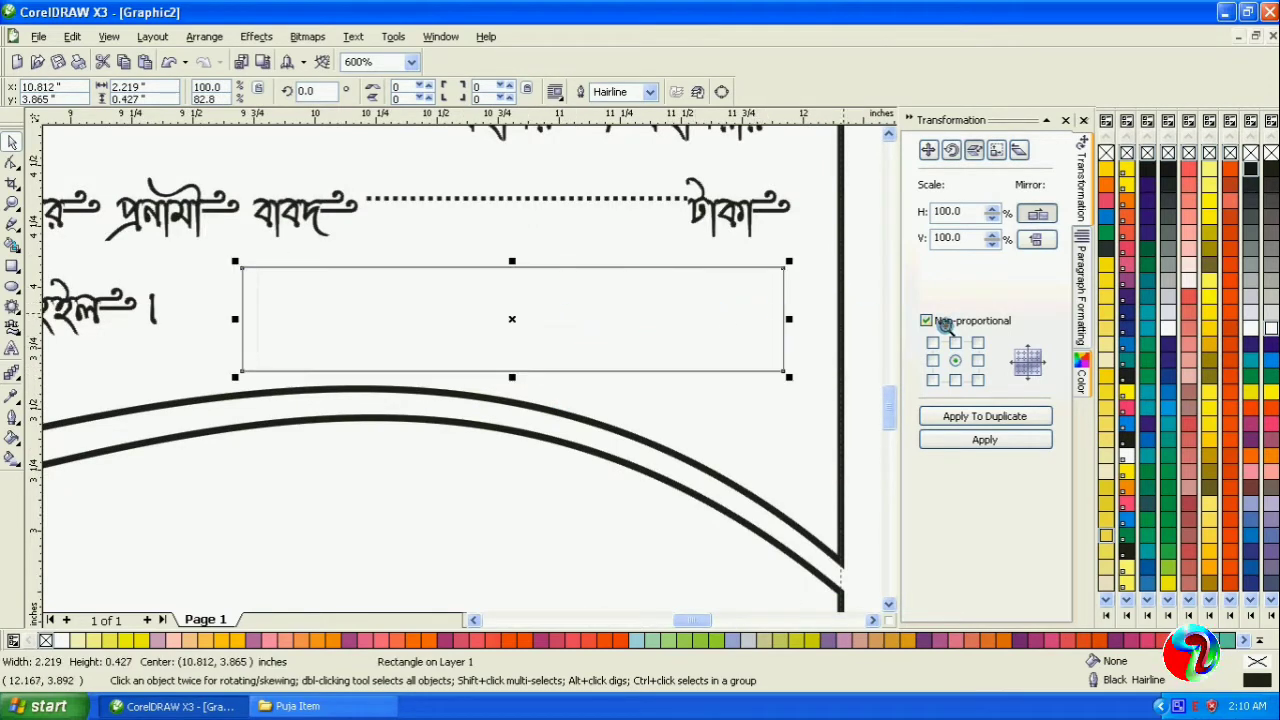
# Step: Convert the rectangle to curves, extend its upper-right corner to a total width of about 2.512 in, and shift the shape back inside the border
pyautogui.click(12, 163)
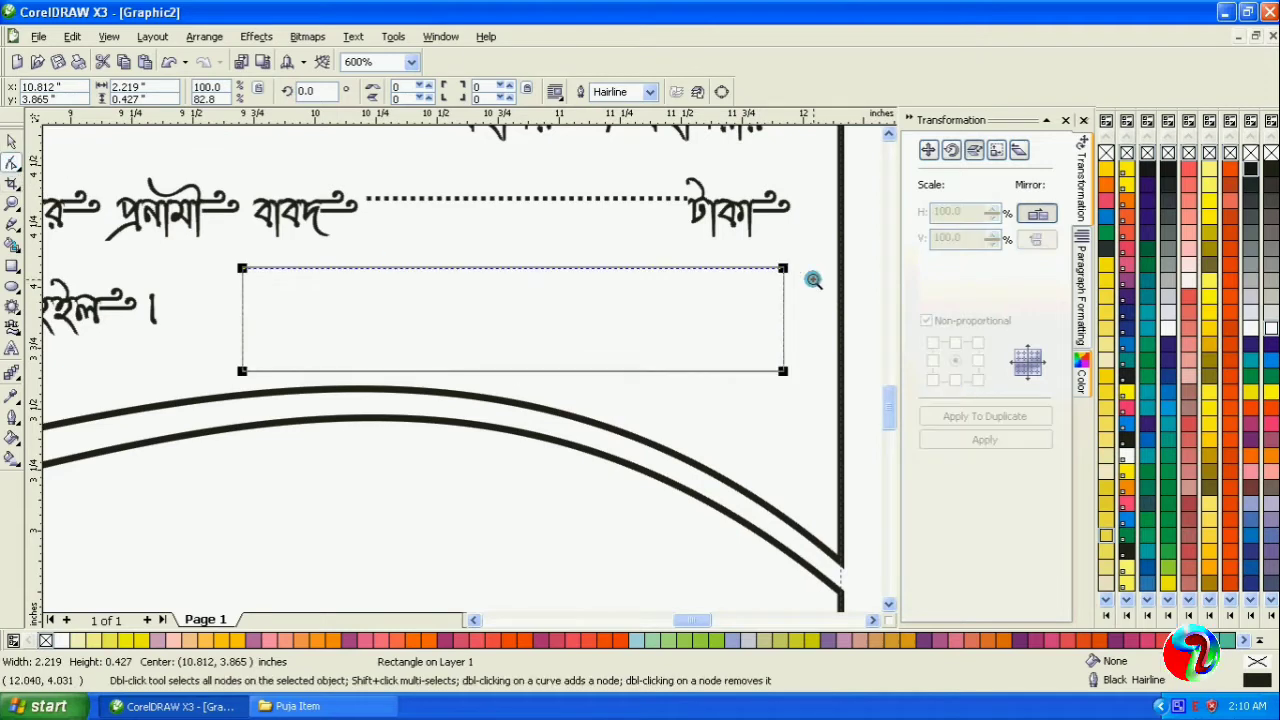
pyautogui.rightClick(782, 268)
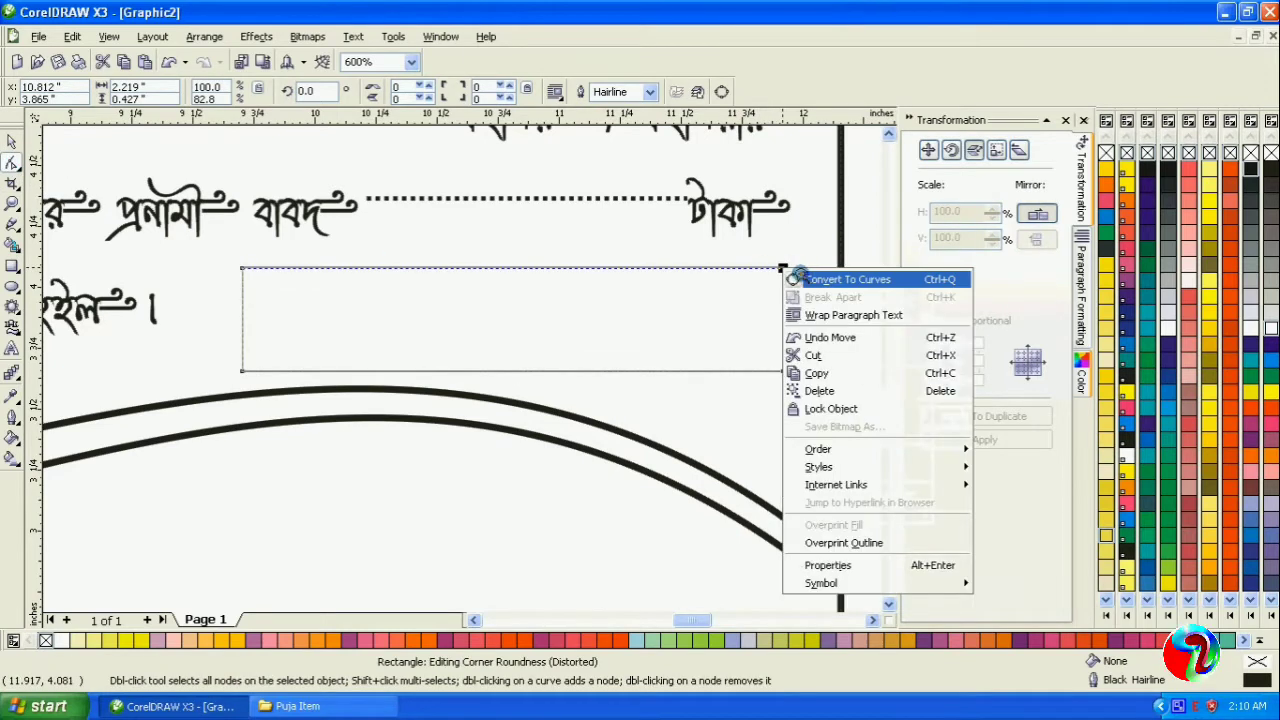
pyautogui.click(802, 279)
pyautogui.moveTo(781, 269); pyautogui.dragTo(852, 269)
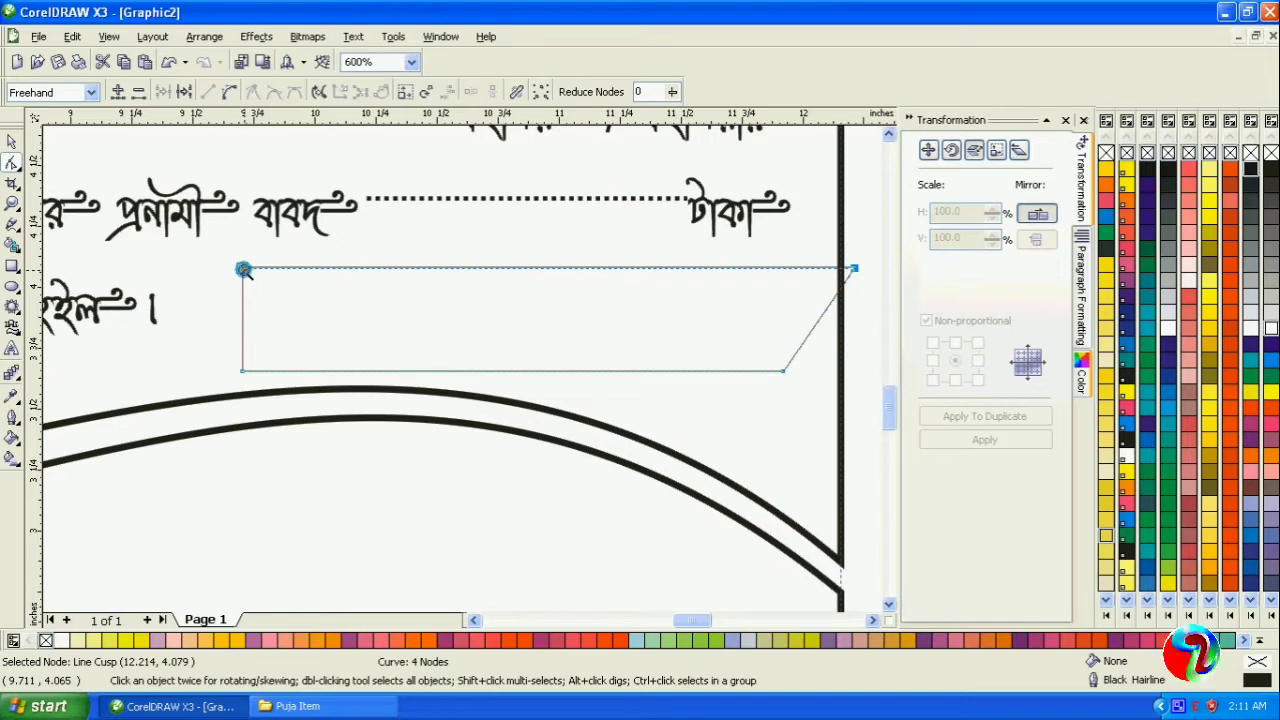
pyautogui.click(9, 143)
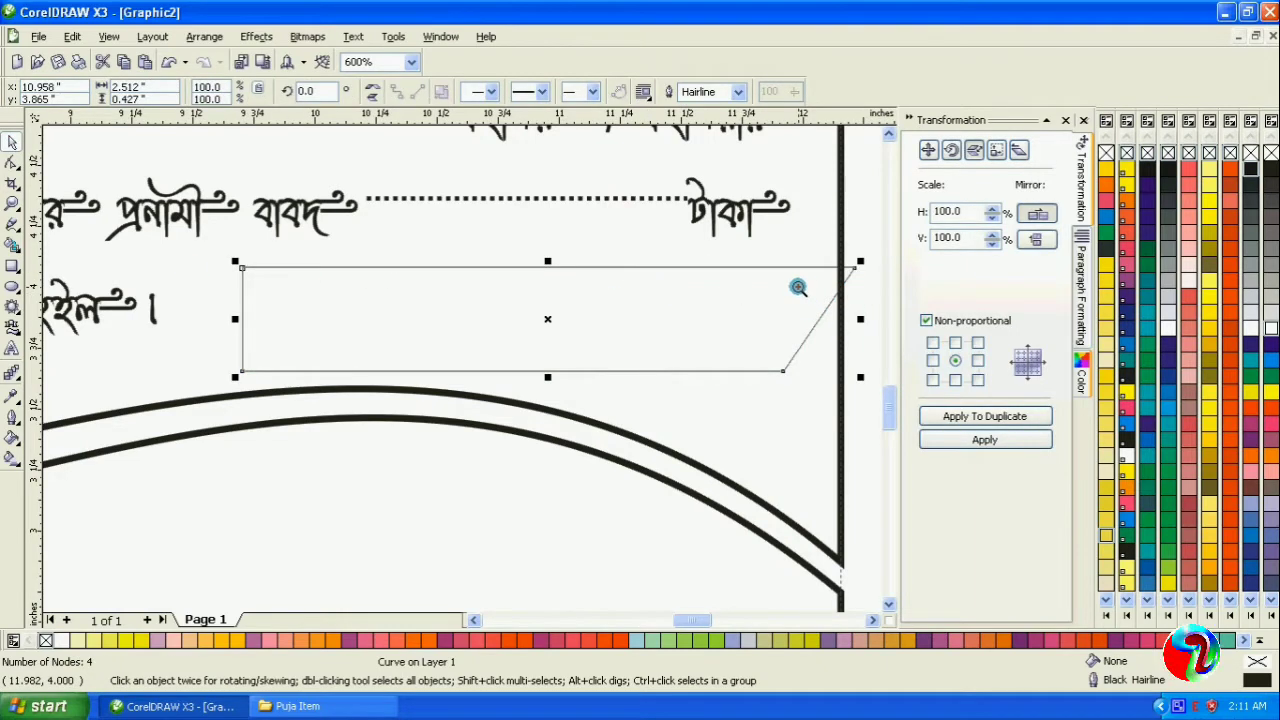
pyautogui.moveTo(800, 289); pyautogui.dragTo(758, 289)
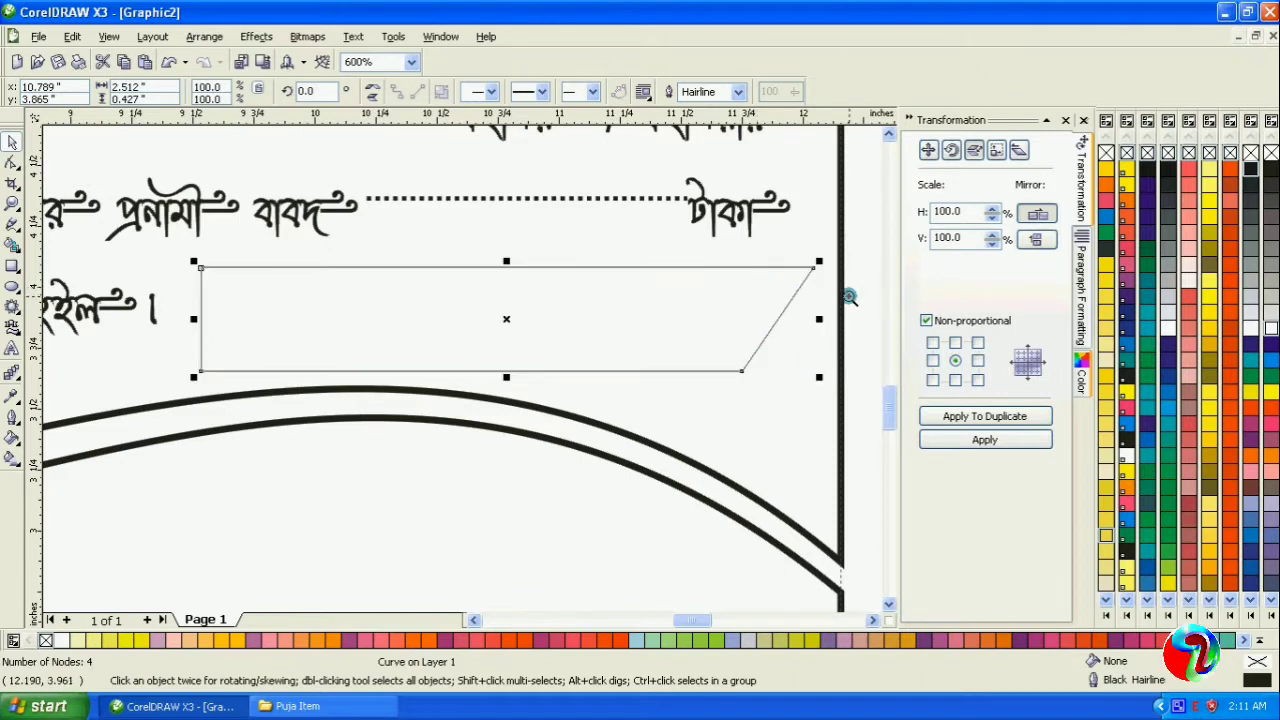
pyautogui.press('Escape')
pyautogui.click(262, 269)
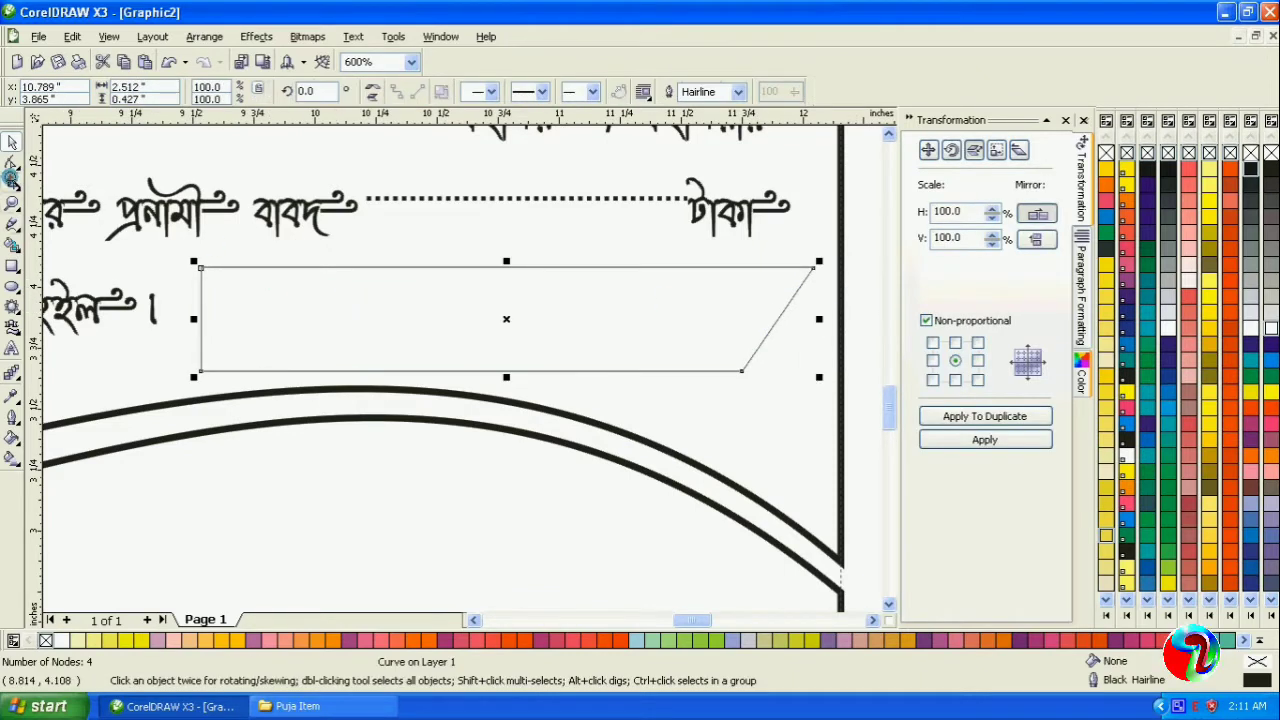
pyautogui.click(17, 166)
pyautogui.click(22, 209)
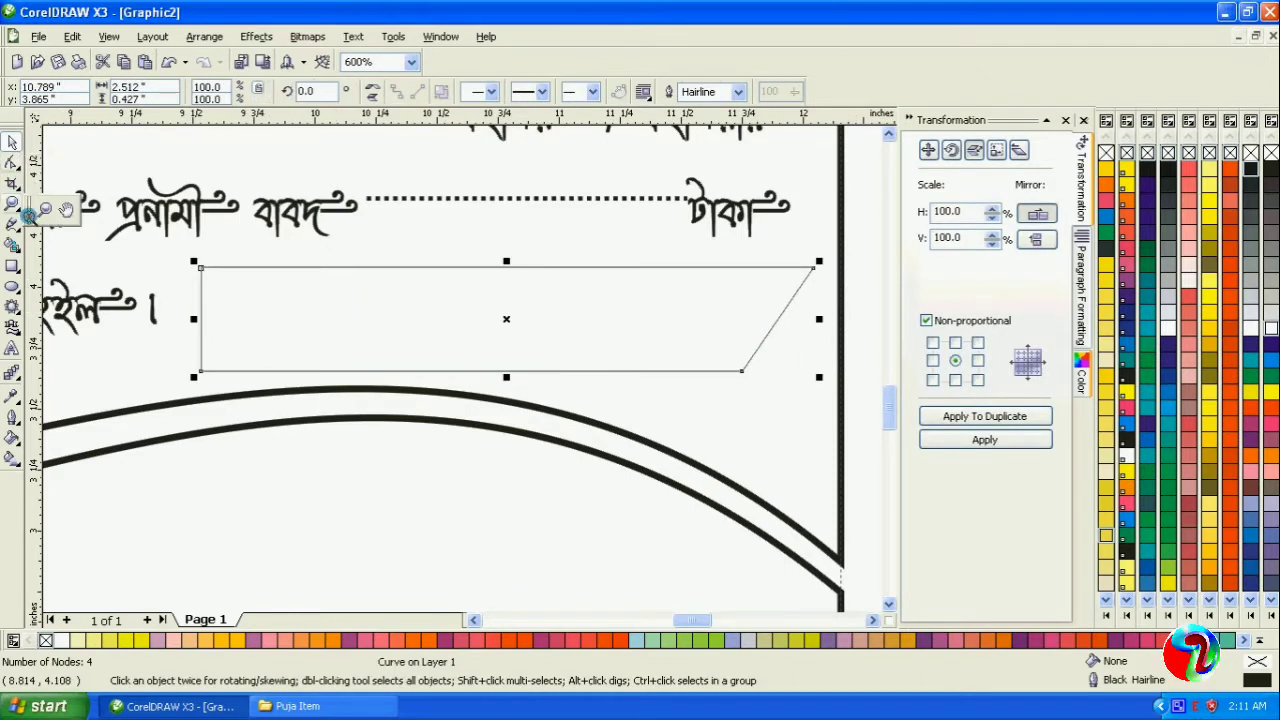
pyautogui.click(15, 208)
pyautogui.click(15, 226)
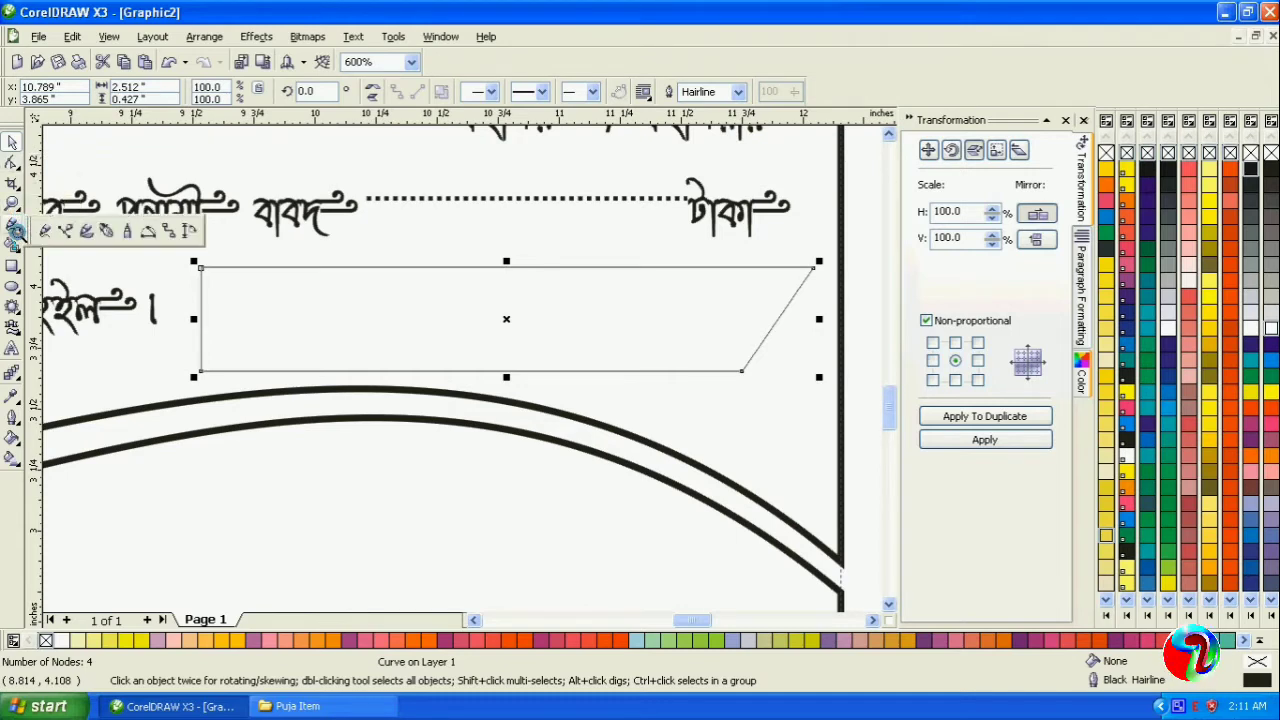
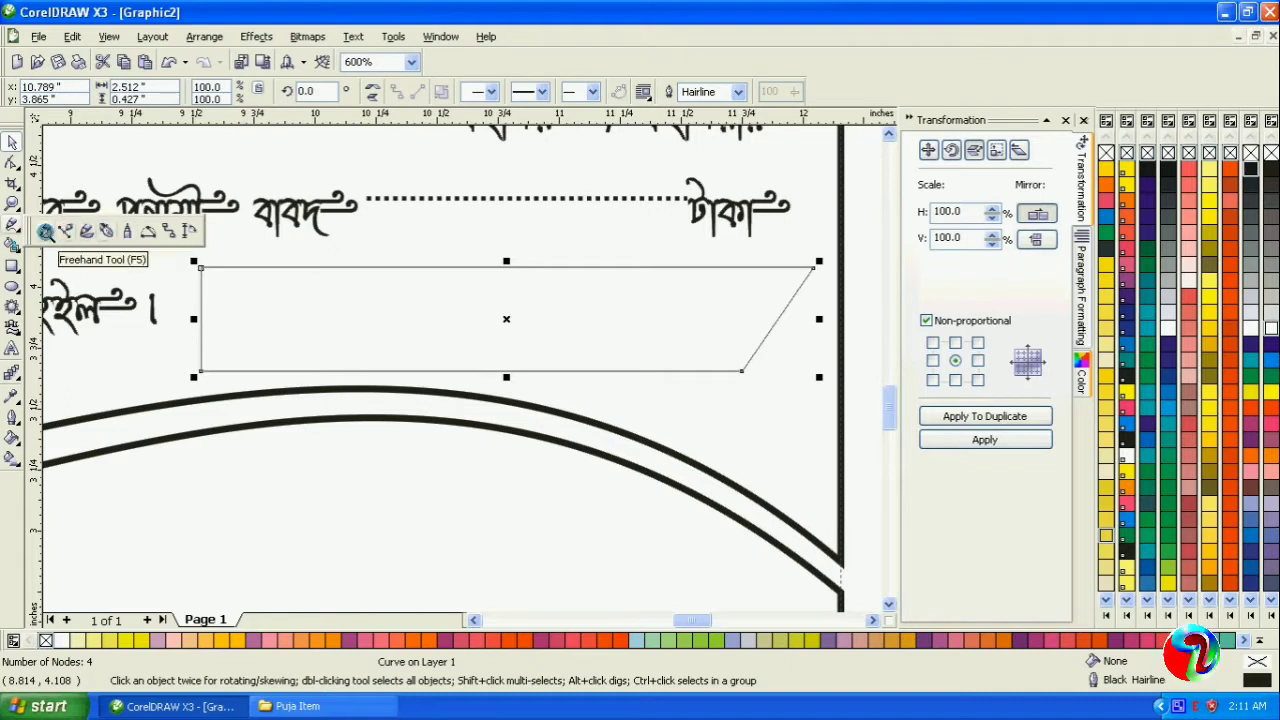
pyautogui.click(12, 188)
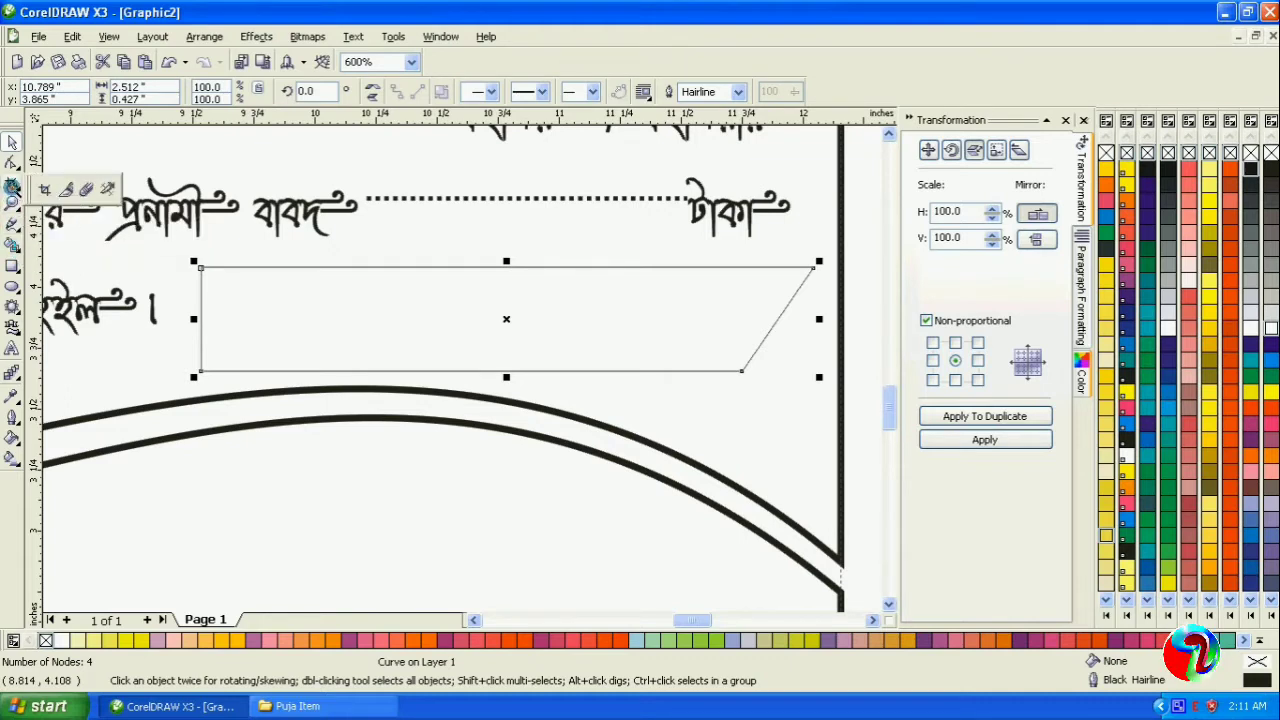
pyautogui.click(86, 188)
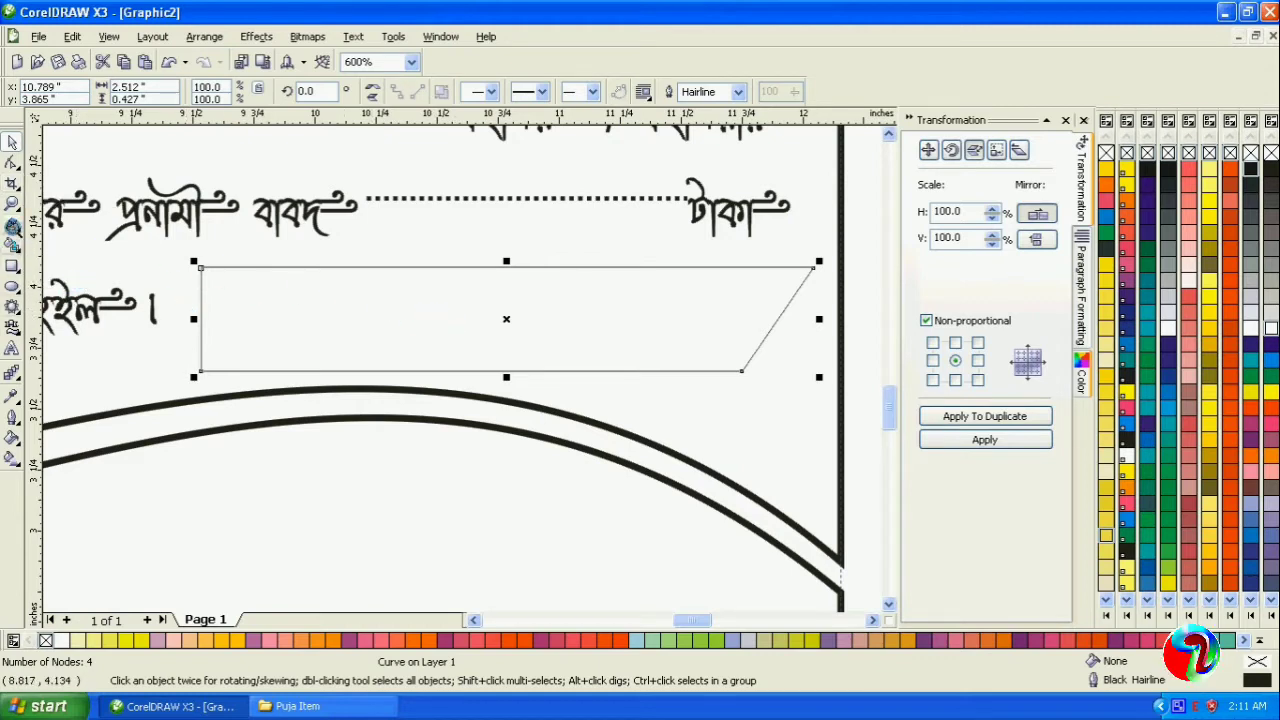
# Step: Draw a vertical Freehand line about 0.427 in tall across the slanted shape, about 0.51 in from its left edge
pyautogui.click(12, 225)
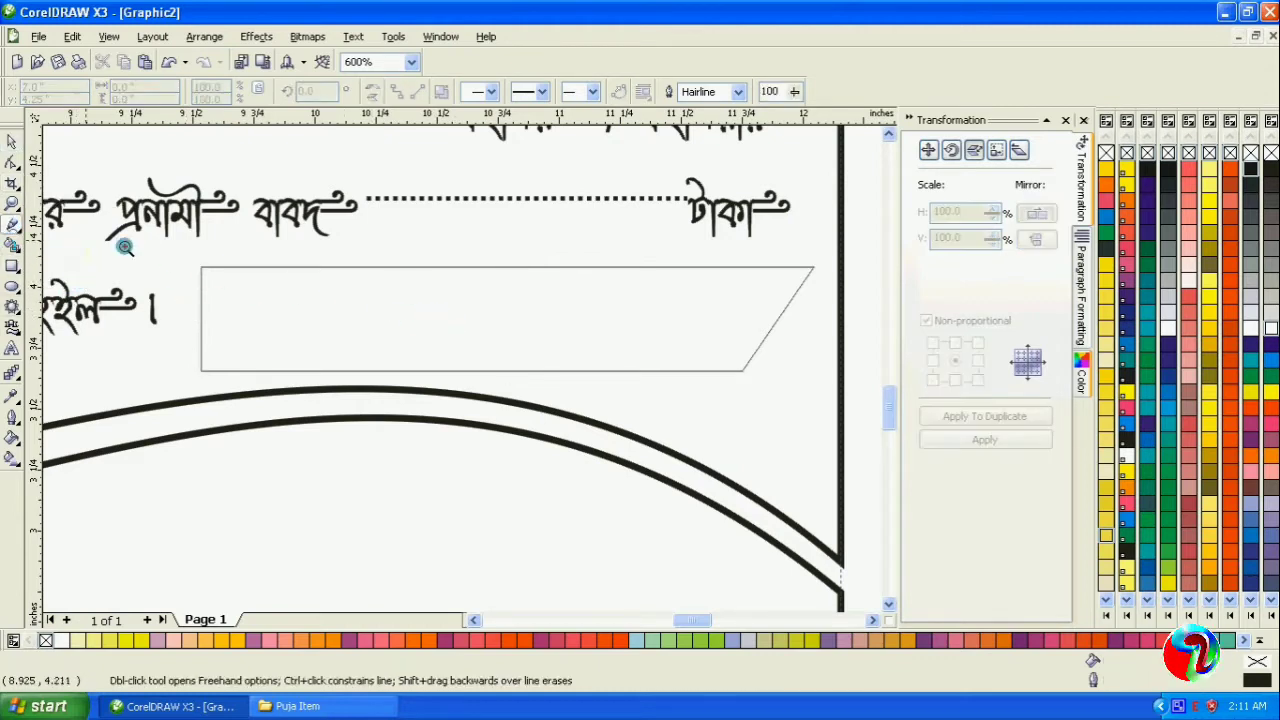
pyautogui.click(328, 370)
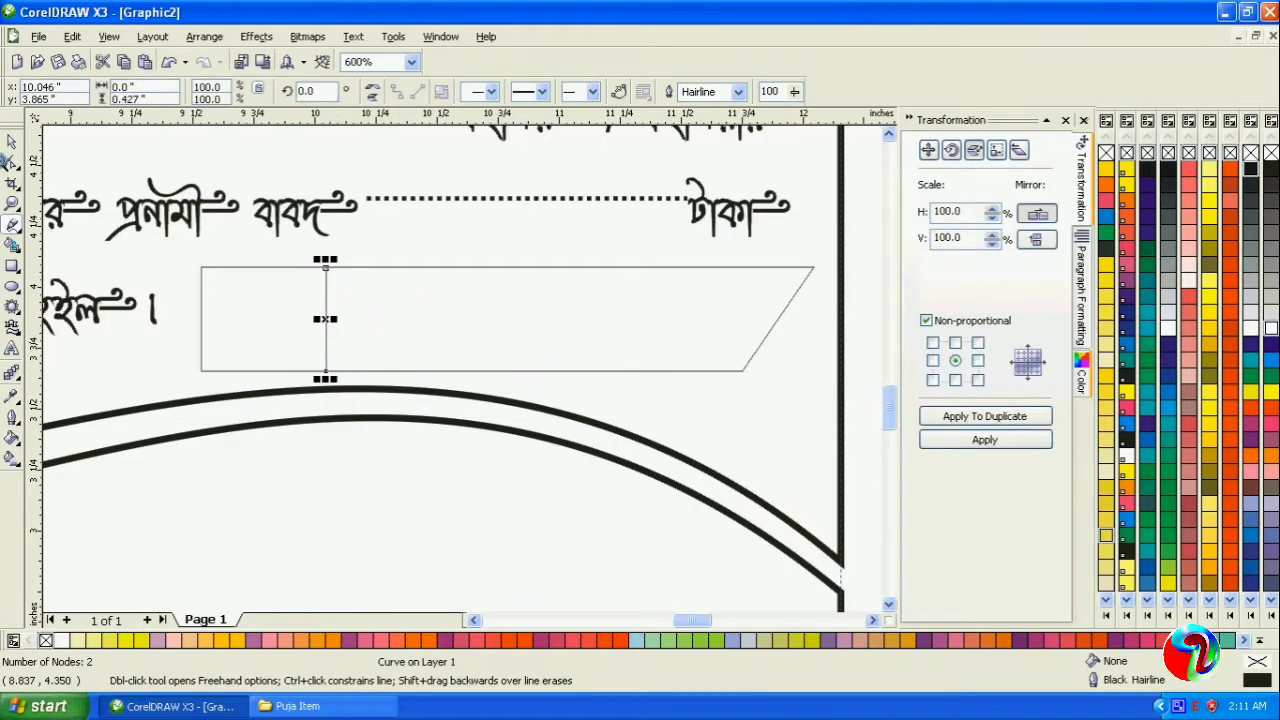
pyautogui.press('space')
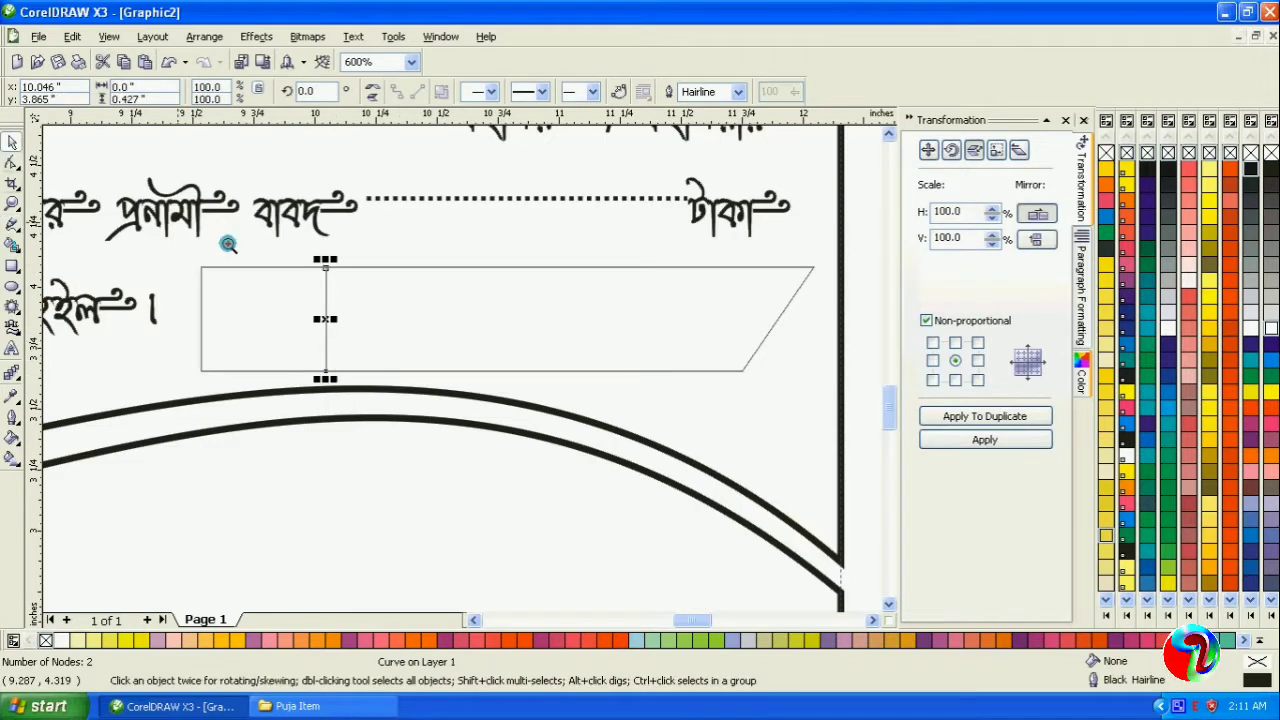
# Step: Create a separate block from the shape's left section with Smart Fill and give it a black fill
pyautogui.click(12, 245)
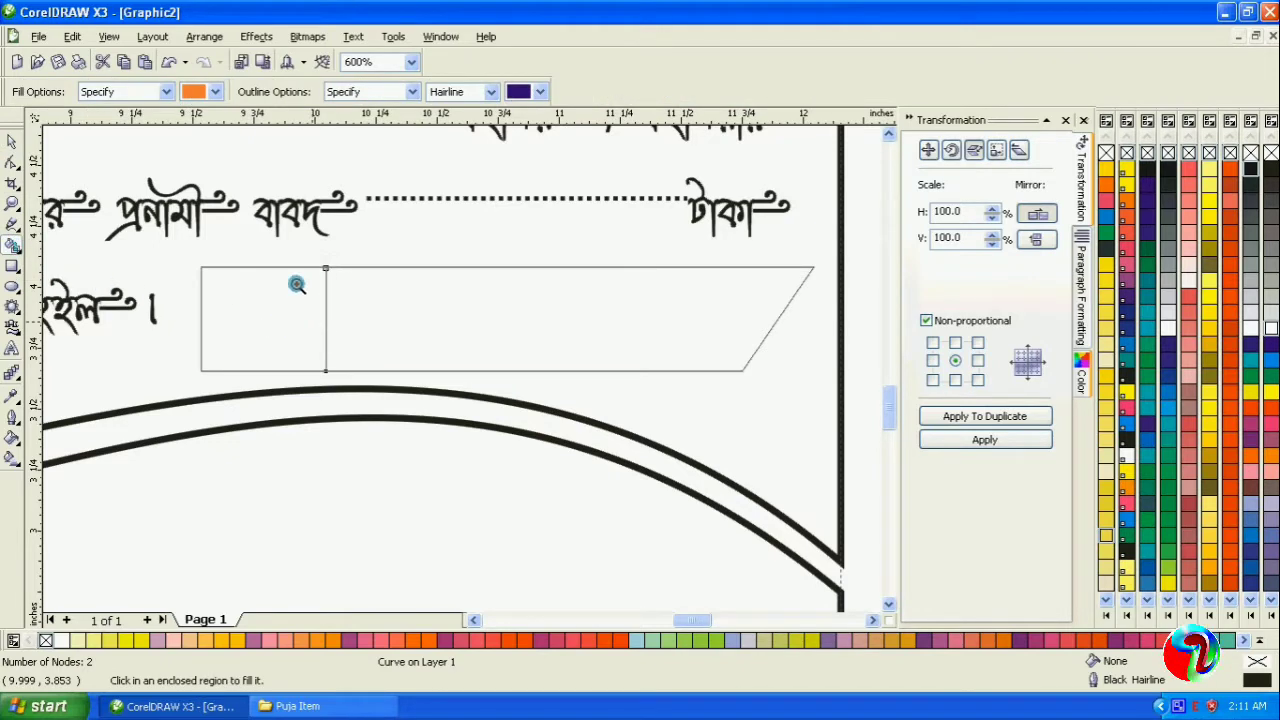
pyautogui.click(248, 310)
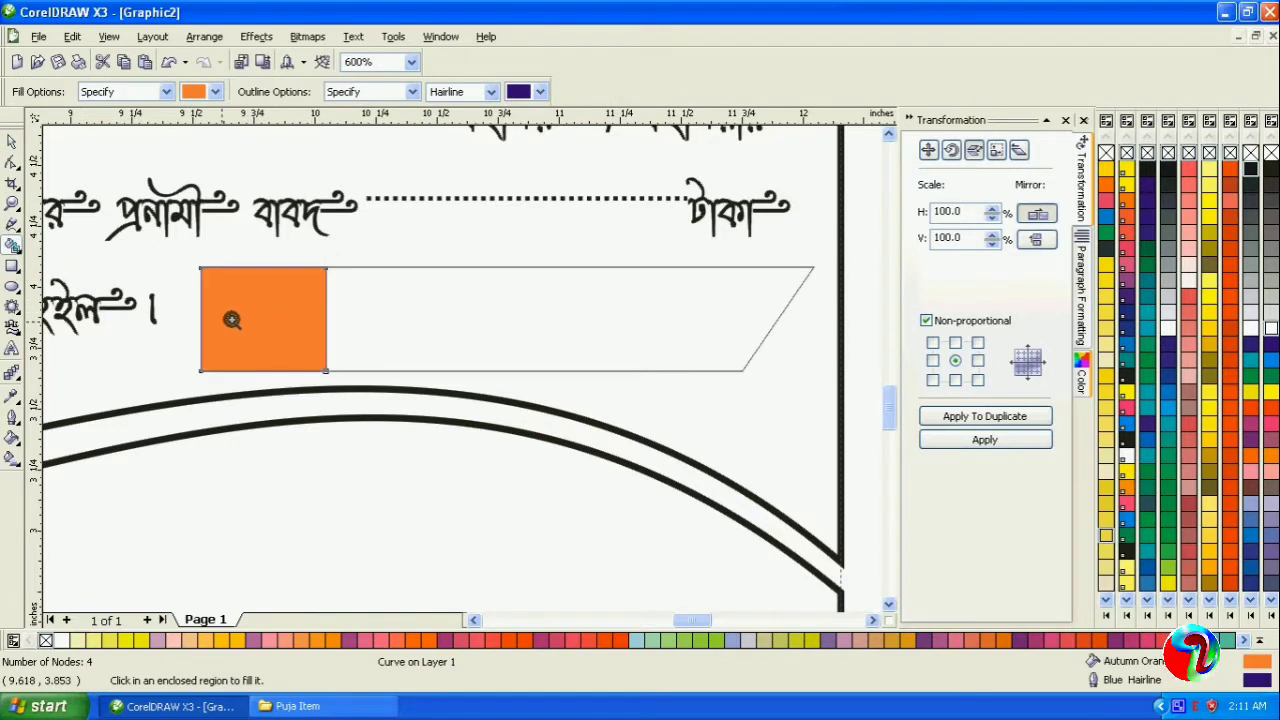
pyautogui.click(12, 141)
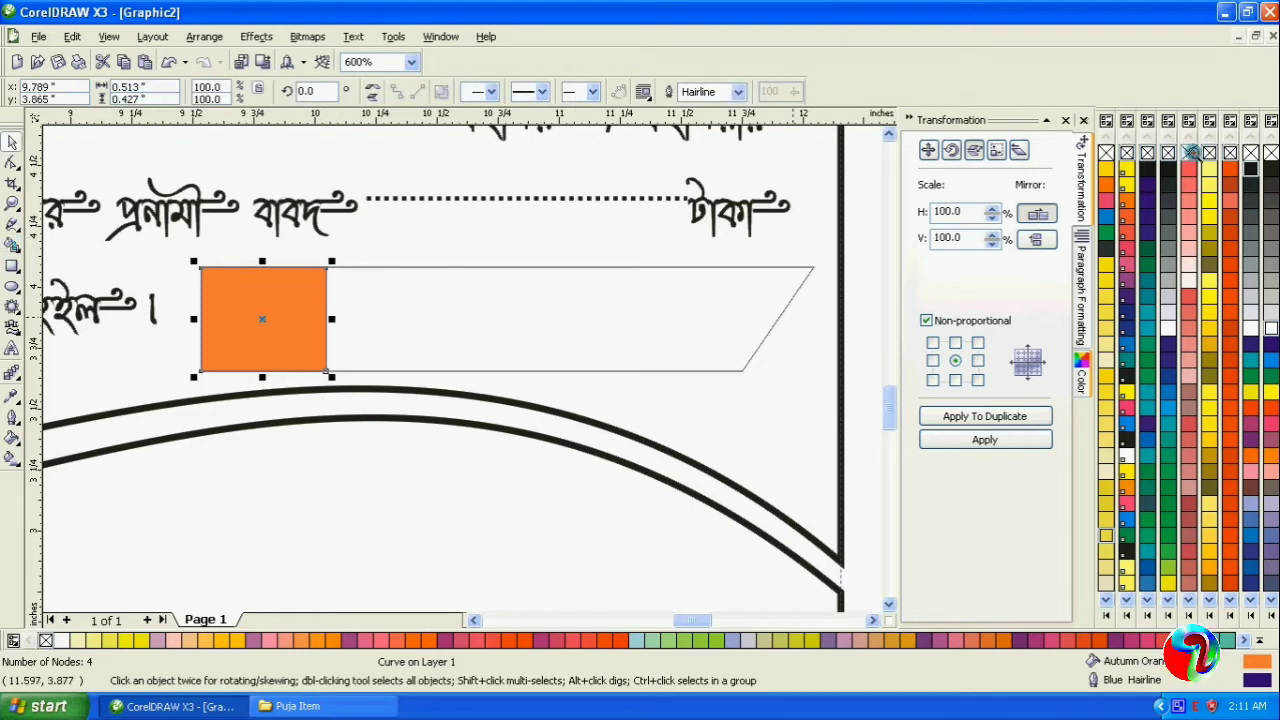
pyautogui.click(1190, 152)
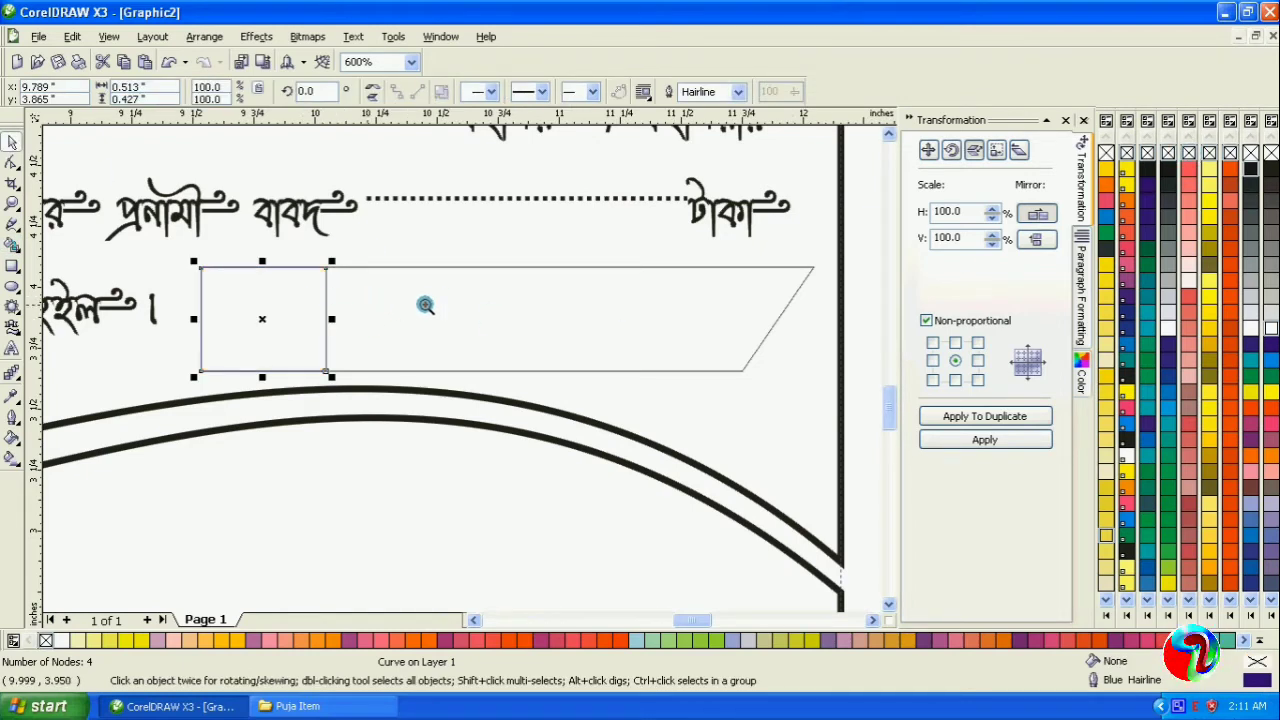
pyautogui.click(1270, 167)
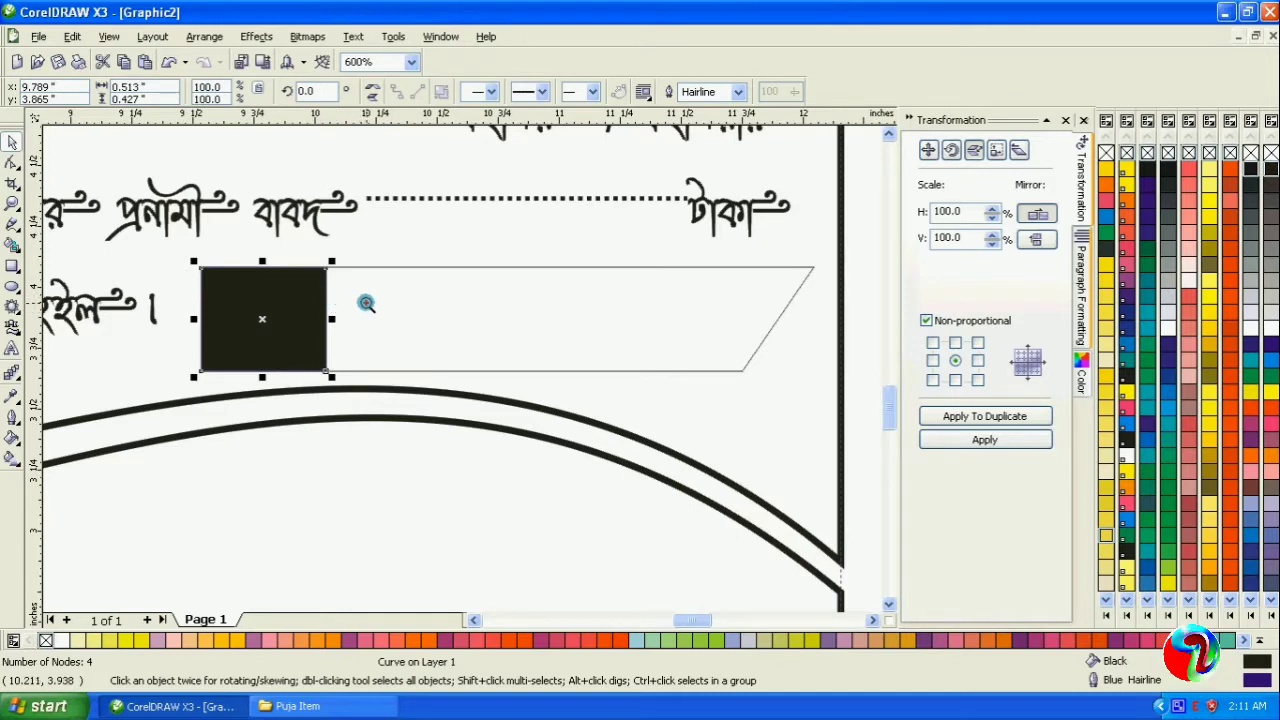
# Step: Move the vertical dividing line about 0.2 in to the right of the black block, keeping the block in its original position
pyautogui.press('Left')
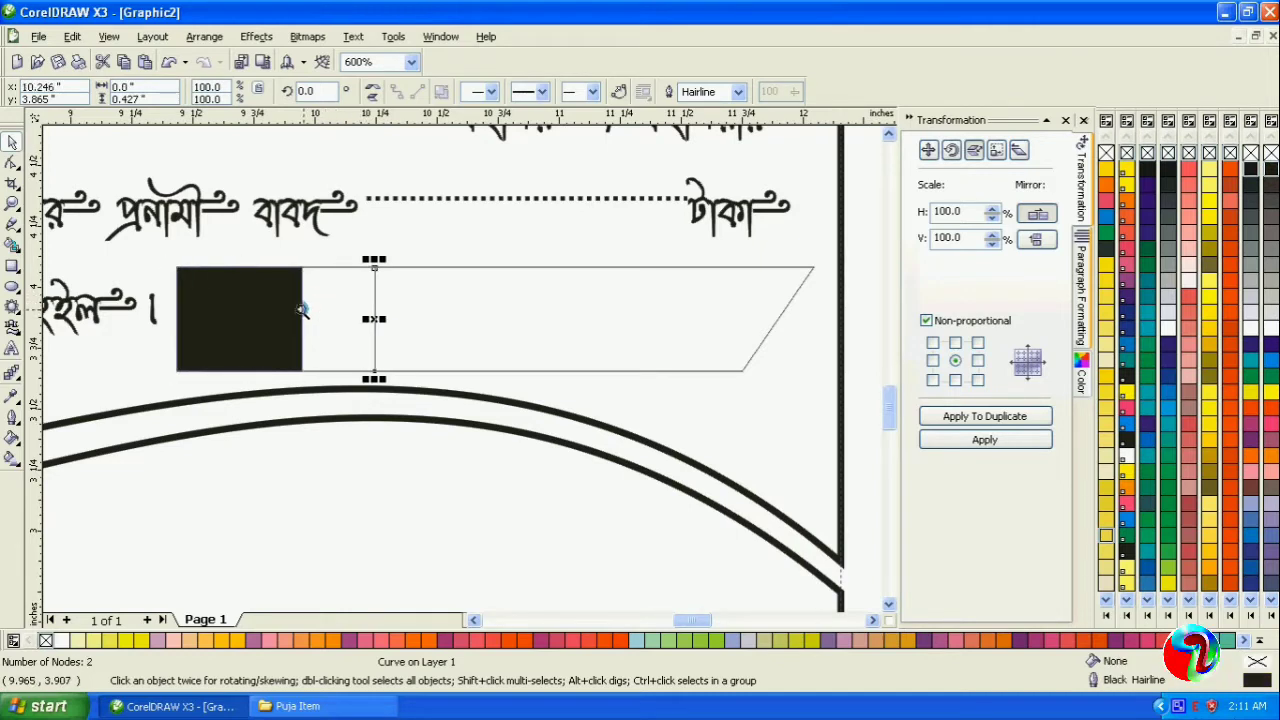
pyautogui.press('Right')
pyautogui.press('Right')
pyautogui.press('Left')
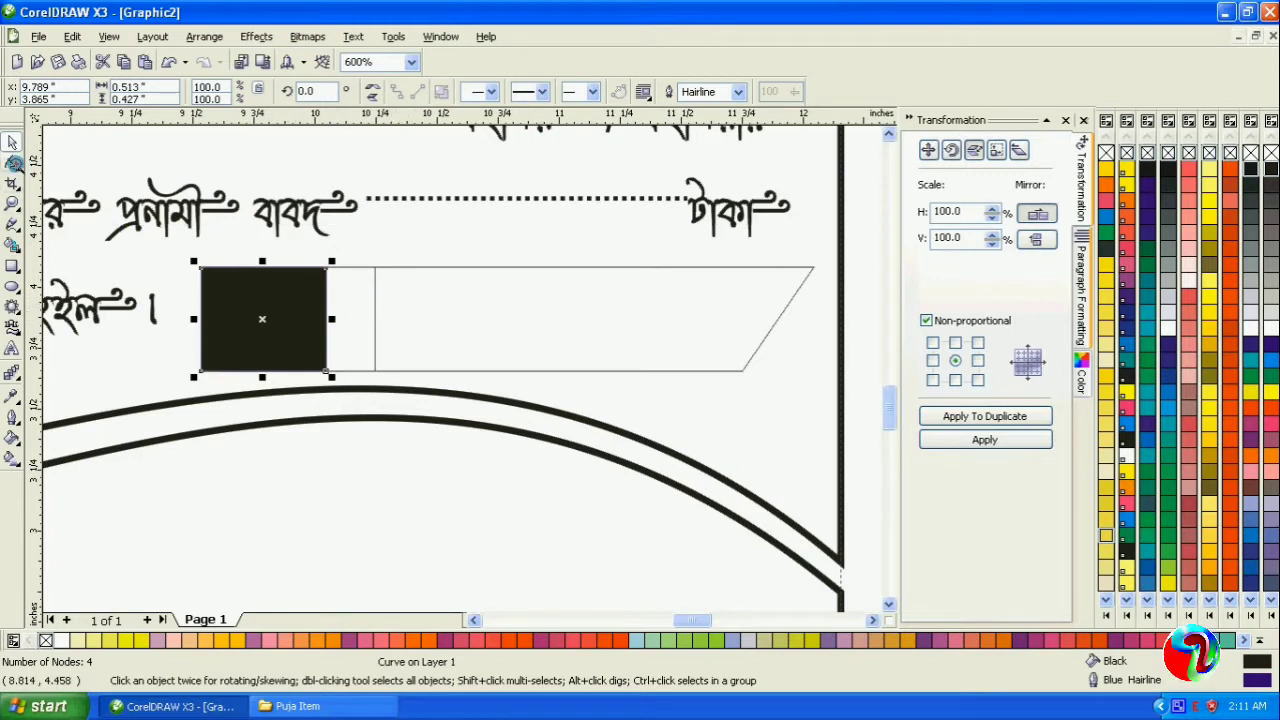
pyautogui.click(14, 163)
pyautogui.rightClick(326, 268)
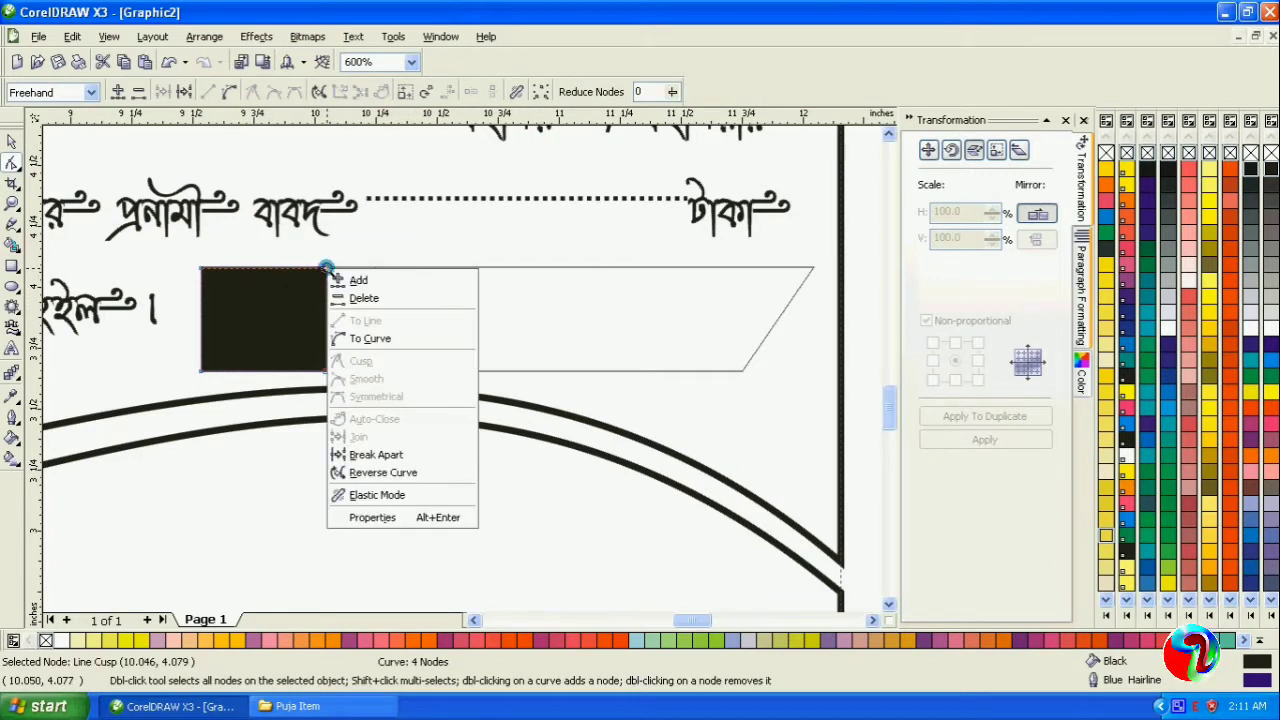
pyautogui.click(366, 338)
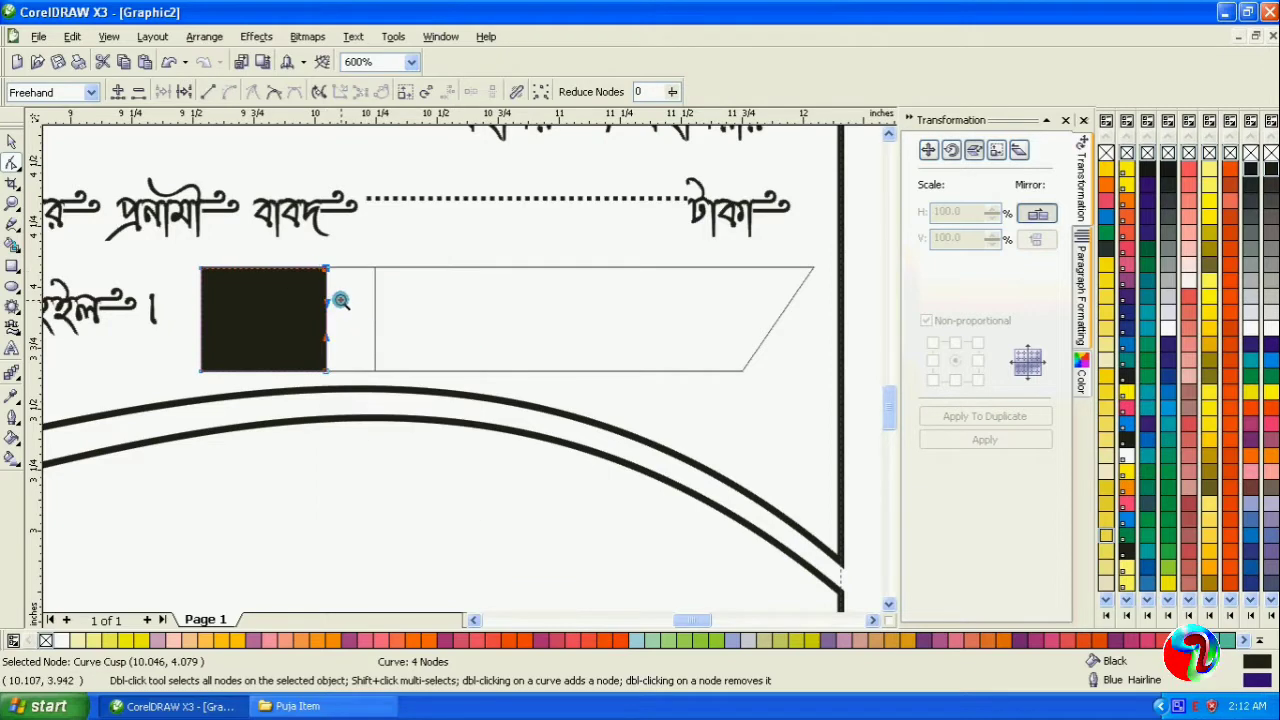
pyautogui.hotkey('ctrl', 'z')
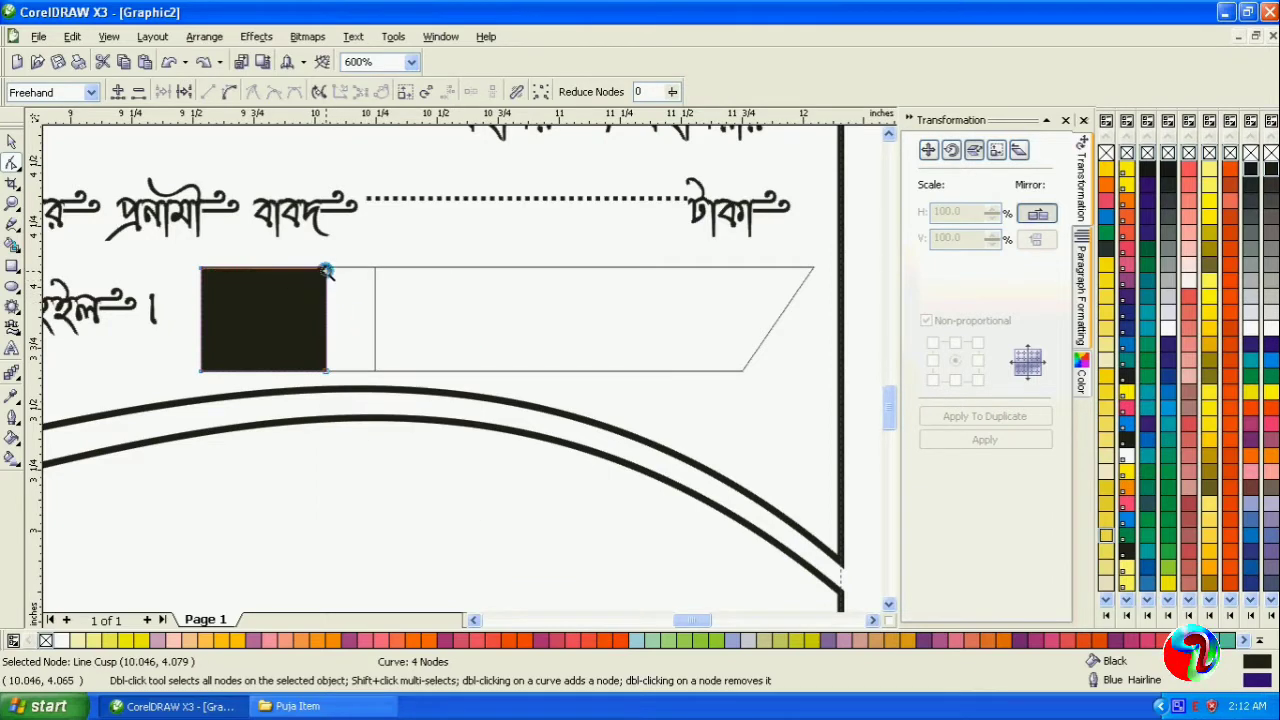
# Step: Slant the black block's right edge by extending its upper-right corner to a total width of about 0.671 in
pyautogui.moveTo(326, 268); pyautogui.dragTo(366, 271)
pyautogui.click(12, 142)
pyautogui.scroll(1, 55, 230)
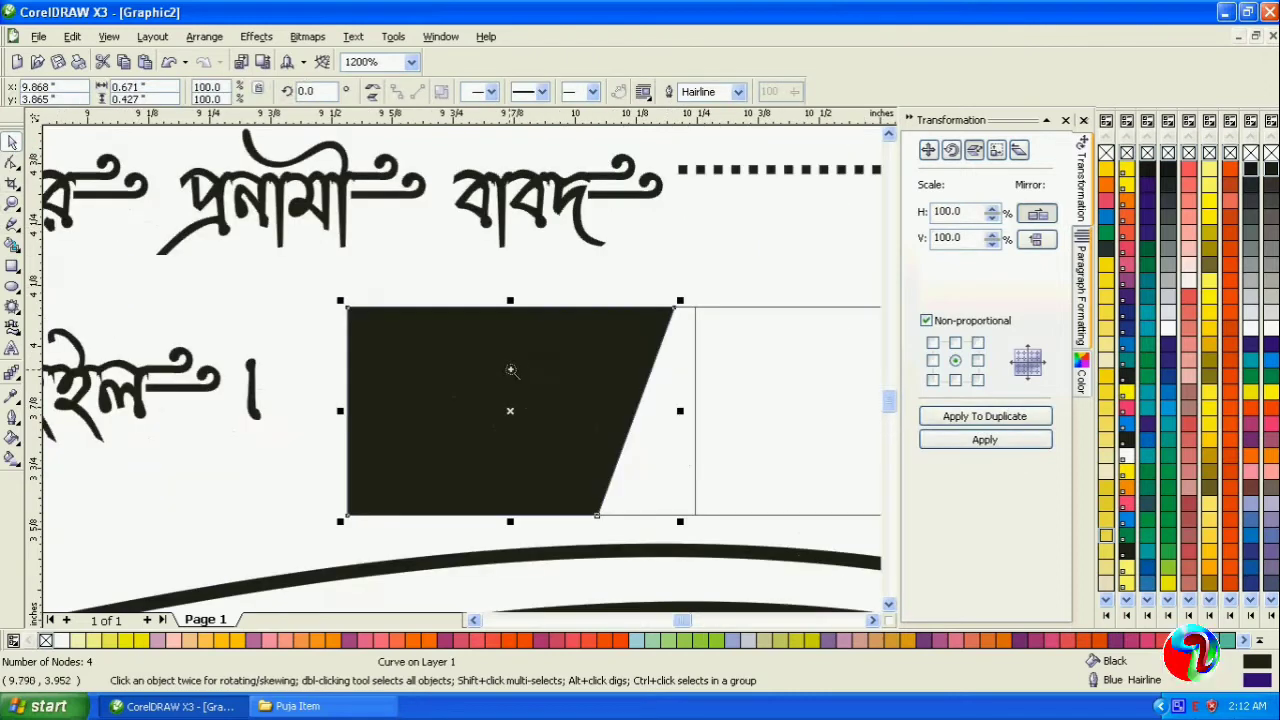
# Step: Slant the dividing line by moving its lower end left, roughly parallel to the black block's edge, spanning about 0.162 in
pyautogui.click(695, 362)
pyautogui.press('F10')
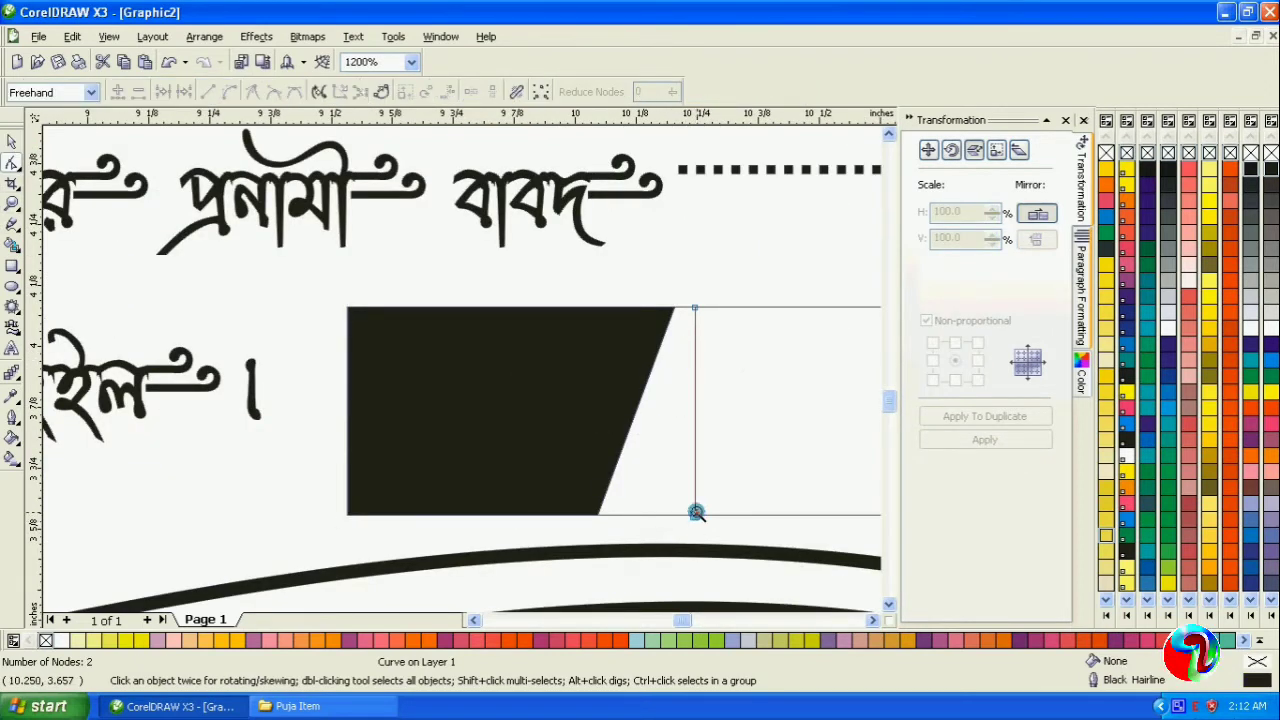
pyautogui.moveTo(695, 514); pyautogui.dragTo(615, 515)
pyautogui.click(12, 141)
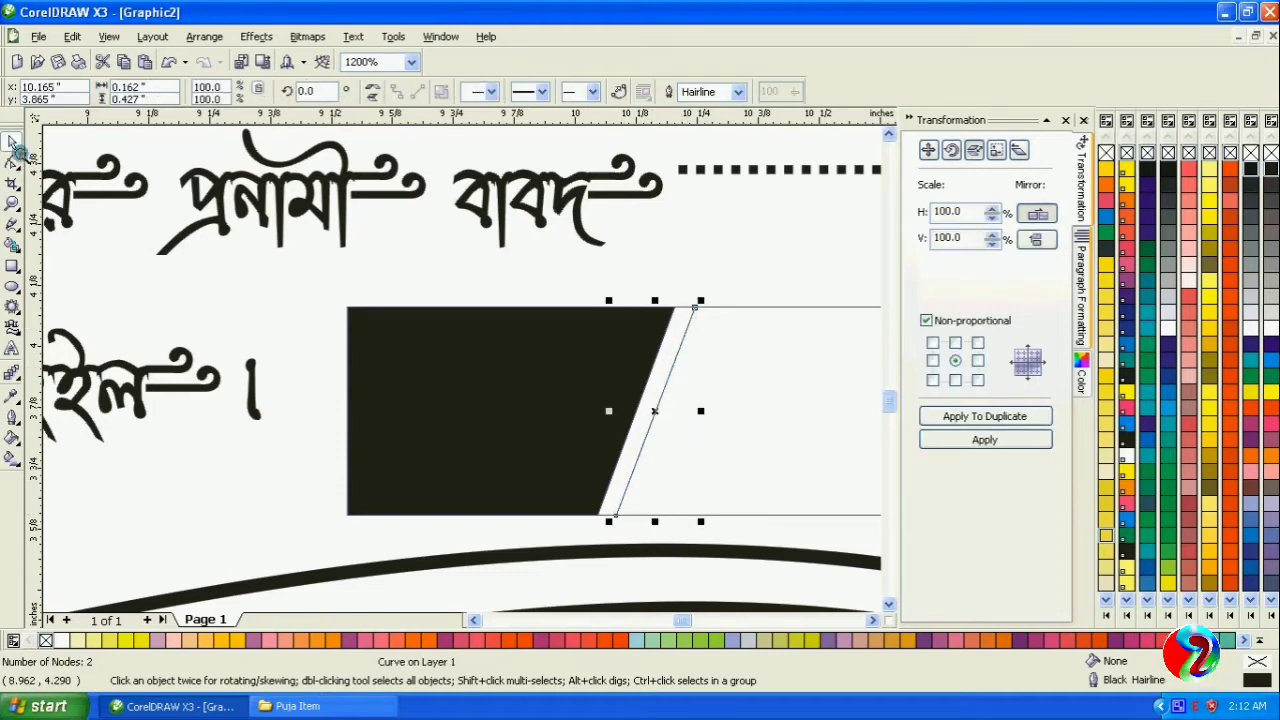
# Step: Make three copies of the slanted line to its right, spaced about 0.031 in apart
pyautogui.moveTo(655, 411); pyautogui.dragTo(671, 411)
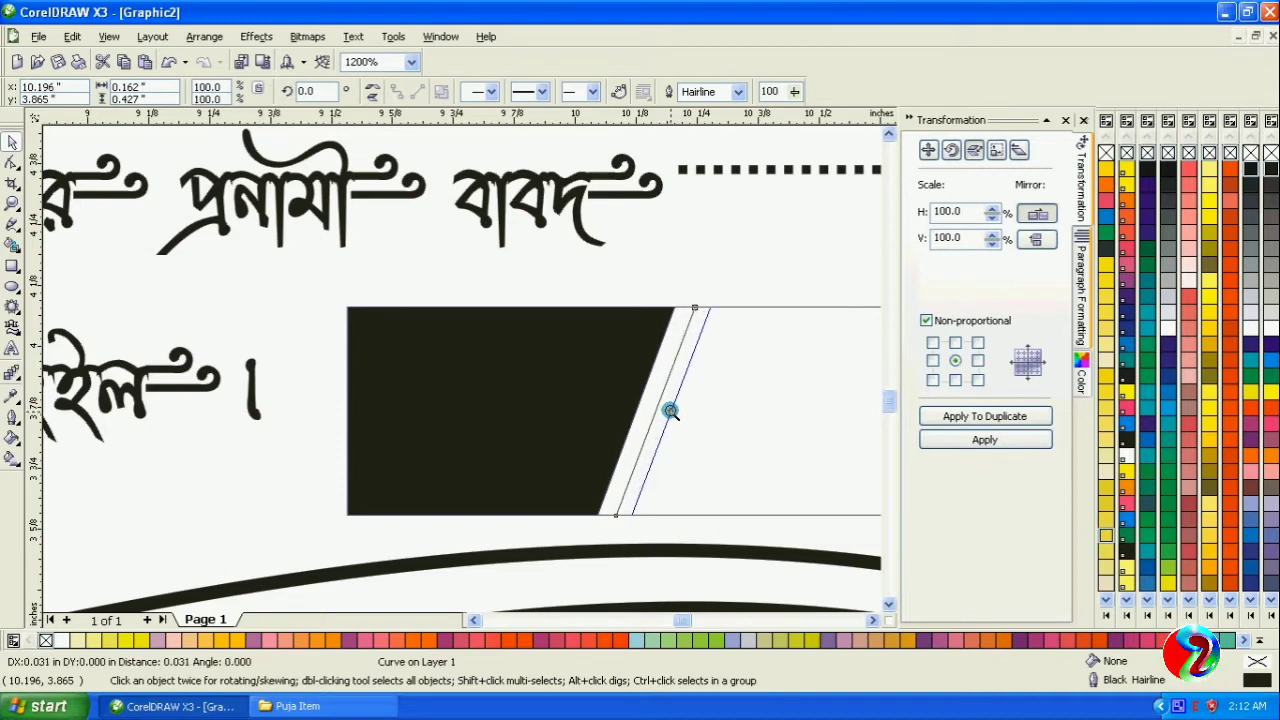
pyautogui.click(670, 410)
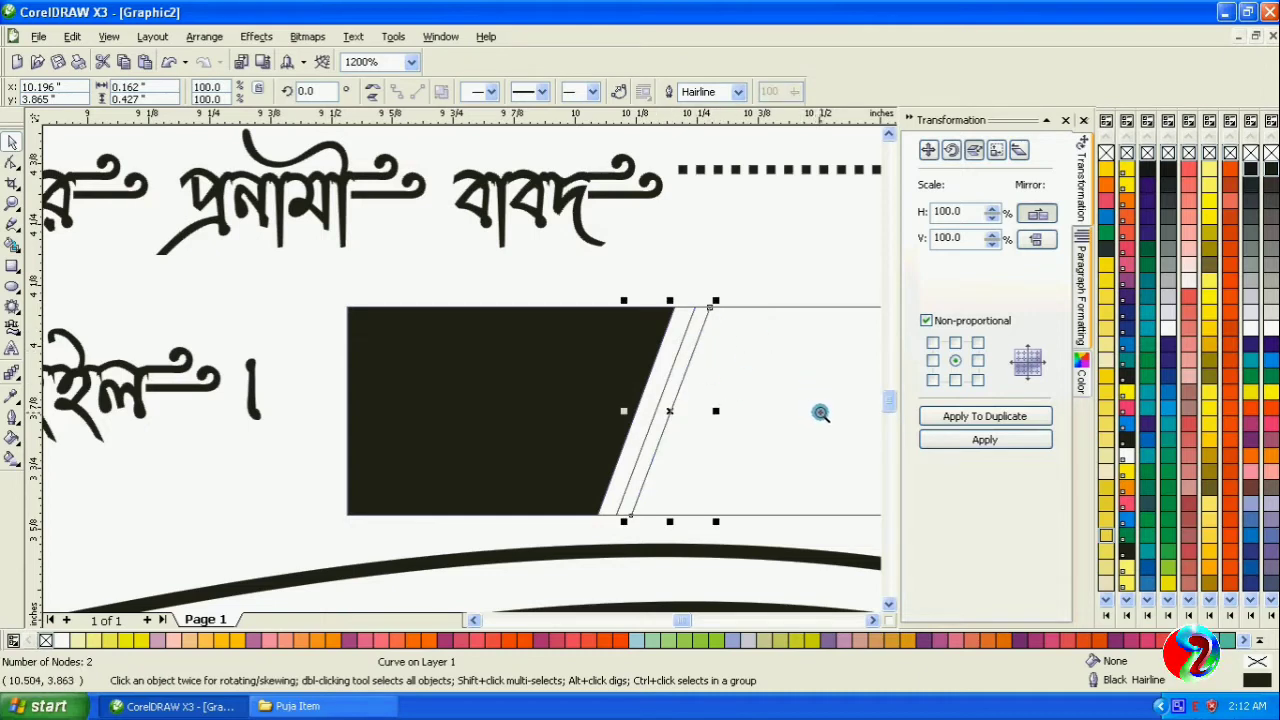
pyautogui.hotkey('ctrl', 'd')
pyautogui.hotkey('ctrl', 'd')
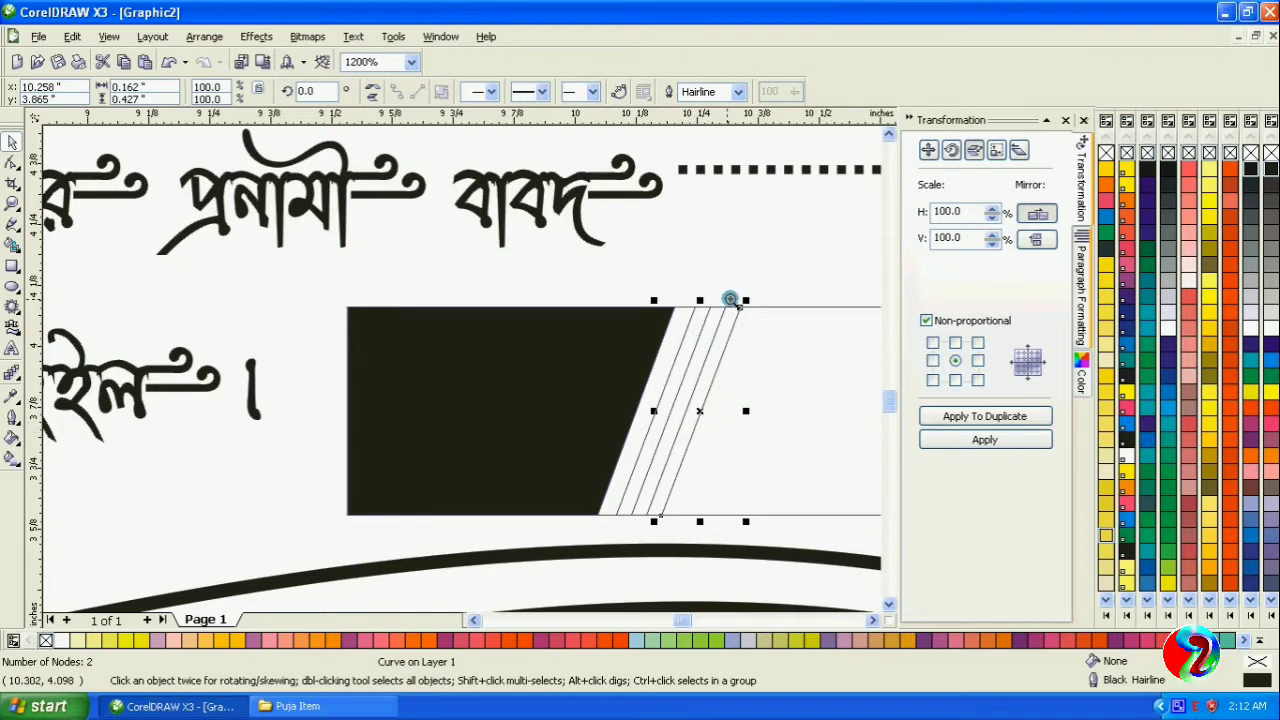
# Step: Set the outline width of all four slanted lines to 1.2 points and group them
pyautogui.press('Tab')
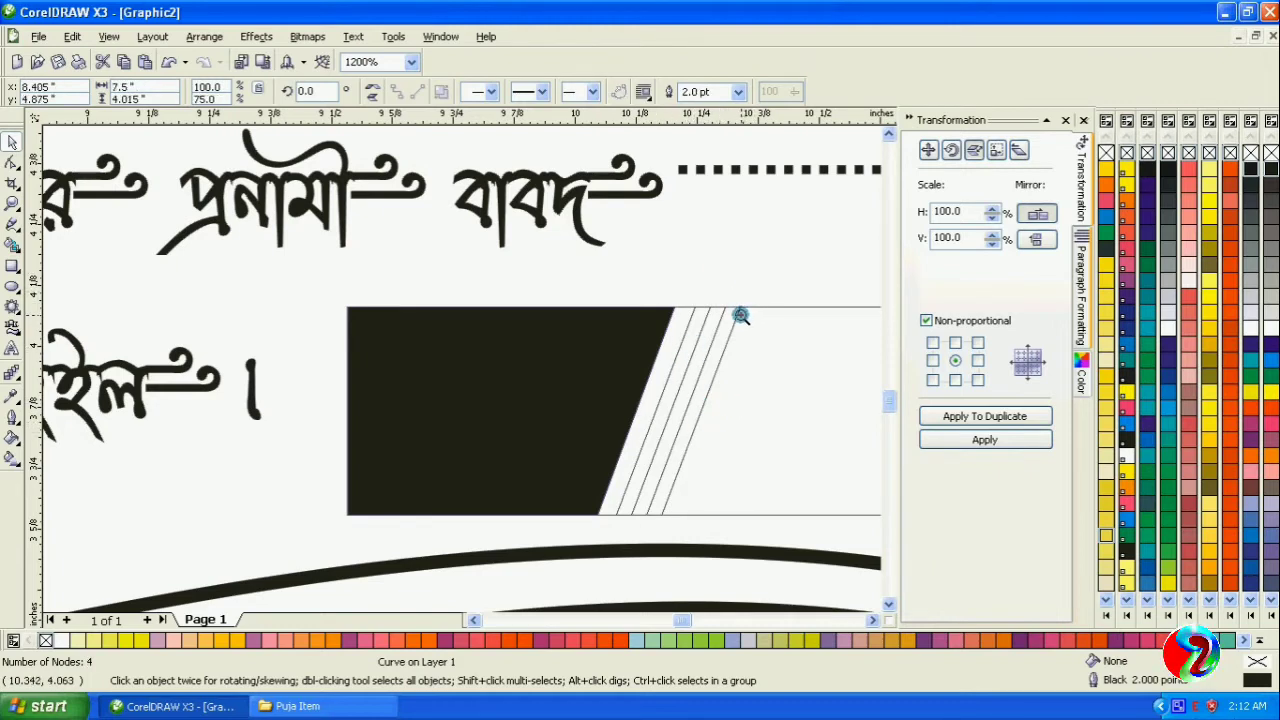
pyautogui.press('Tab')
pyautogui.keyDown('shift'); pyautogui.click(716, 322); pyautogui.keyUp('shift')
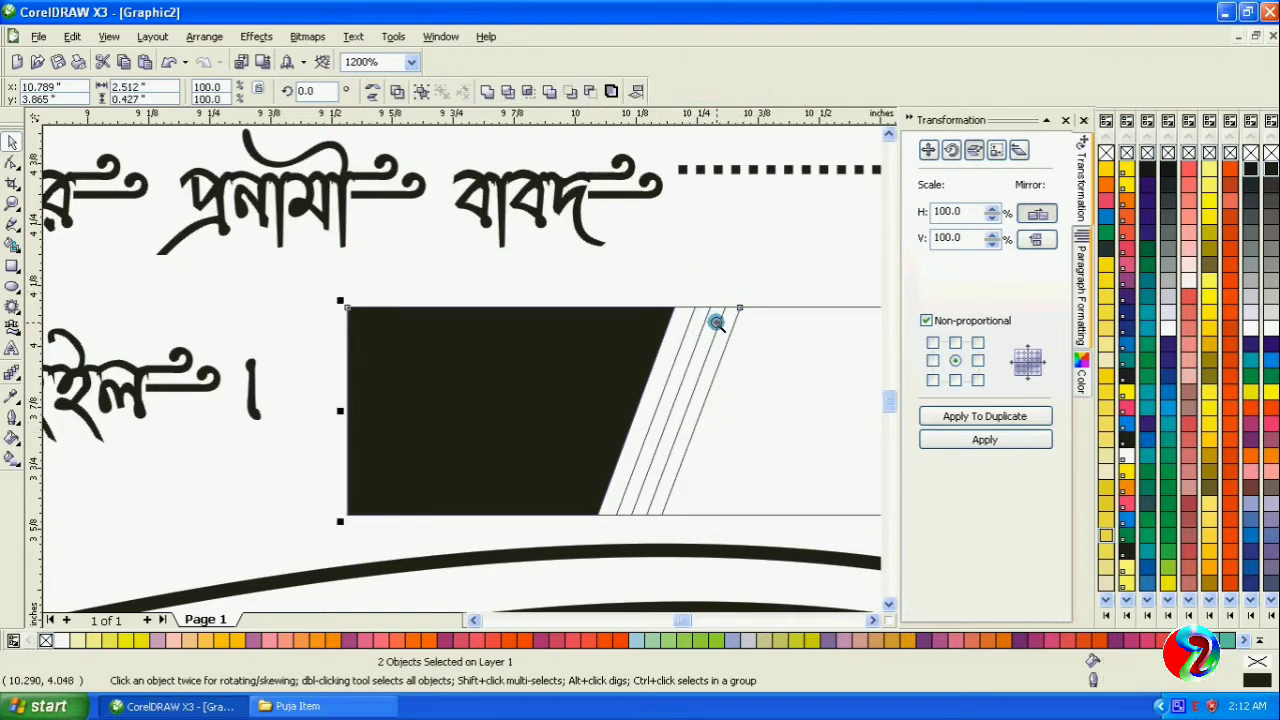
pyautogui.click(733, 327)
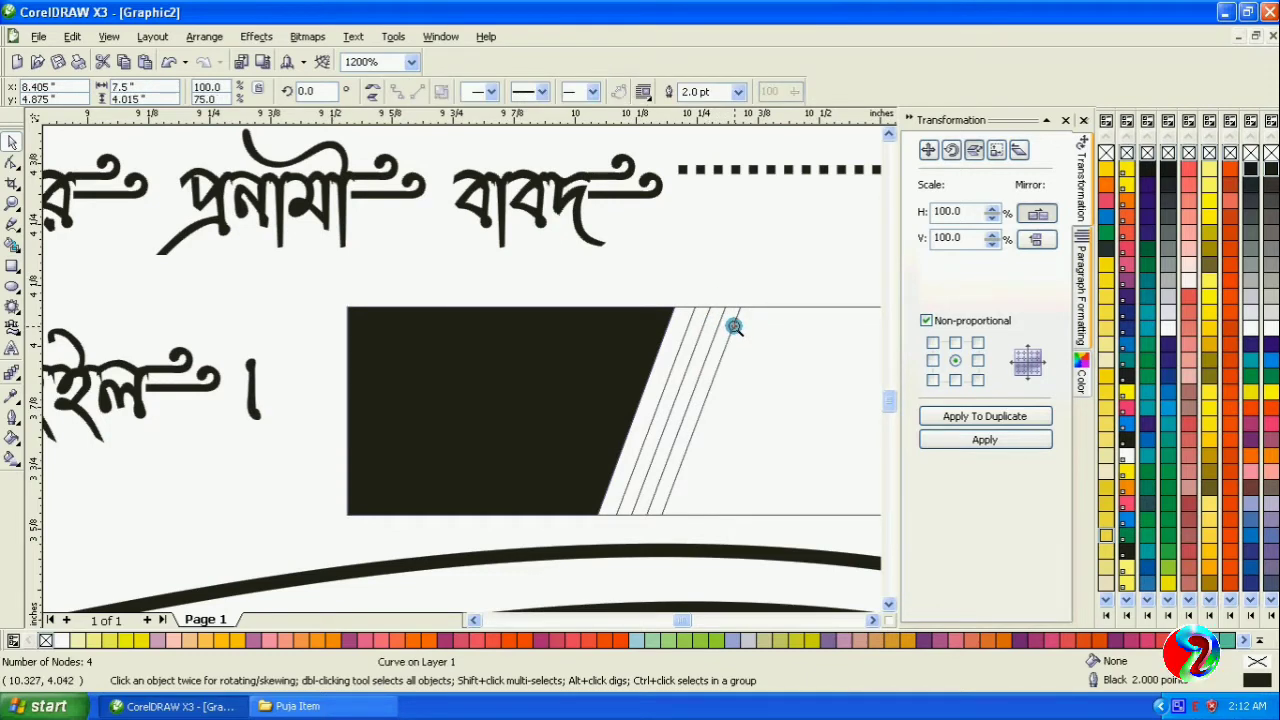
pyautogui.click(714, 327)
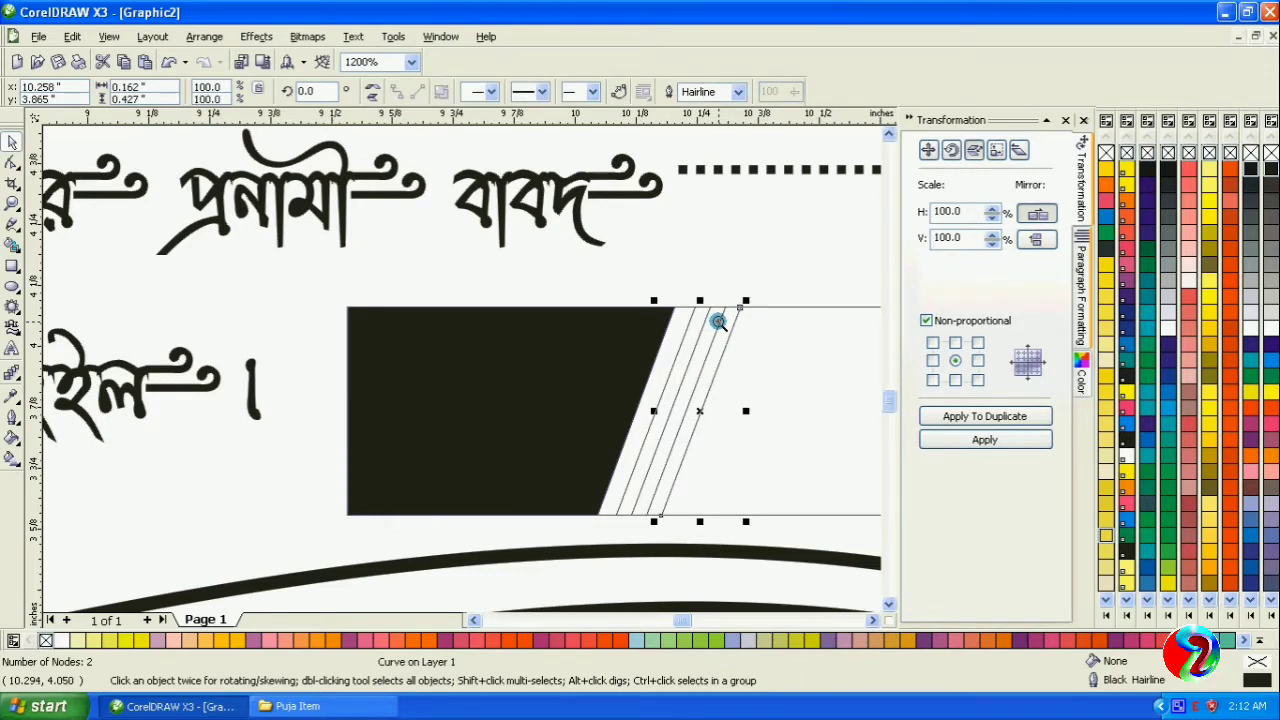
pyautogui.keyDown('shift'); pyautogui.click(718, 322); pyautogui.keyUp('shift')
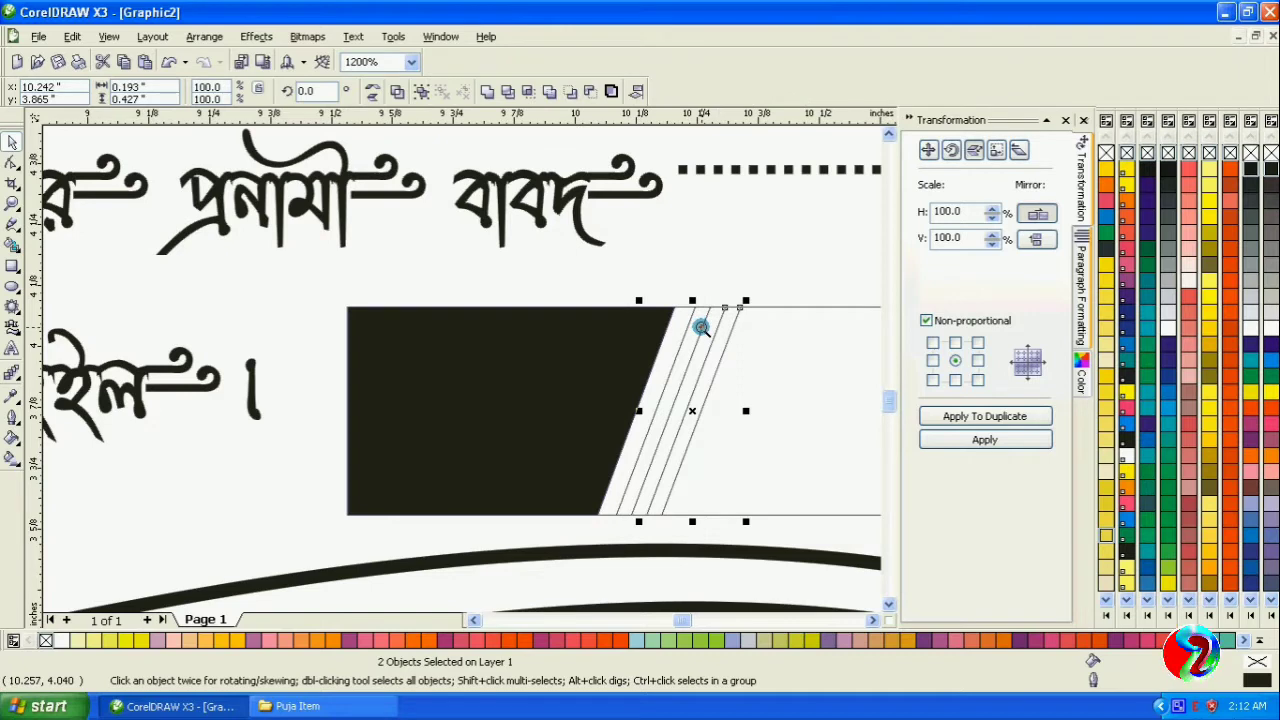
pyautogui.keyDown('shift'); pyautogui.click(687, 329); pyautogui.keyUp('shift')
pyautogui.keyDown('shift'); pyautogui.click(687, 329); pyautogui.keyUp('shift')
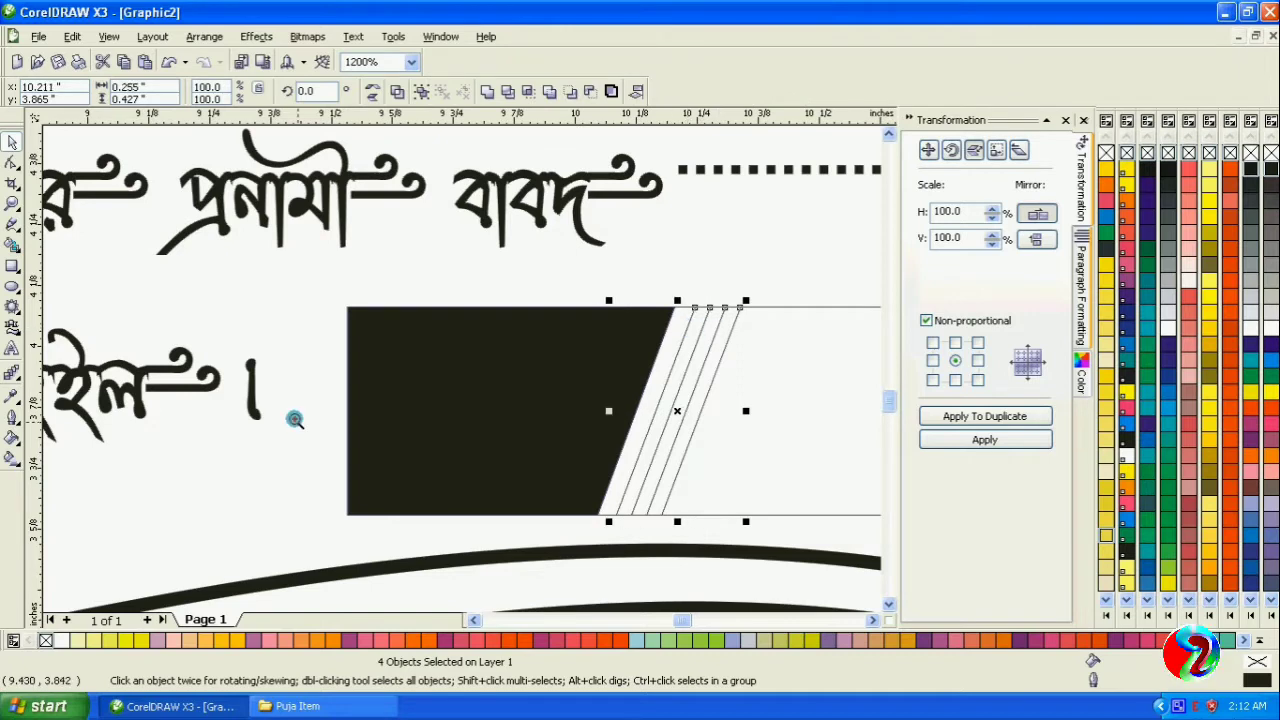
pyautogui.click(12, 415)
pyautogui.click(48, 428)
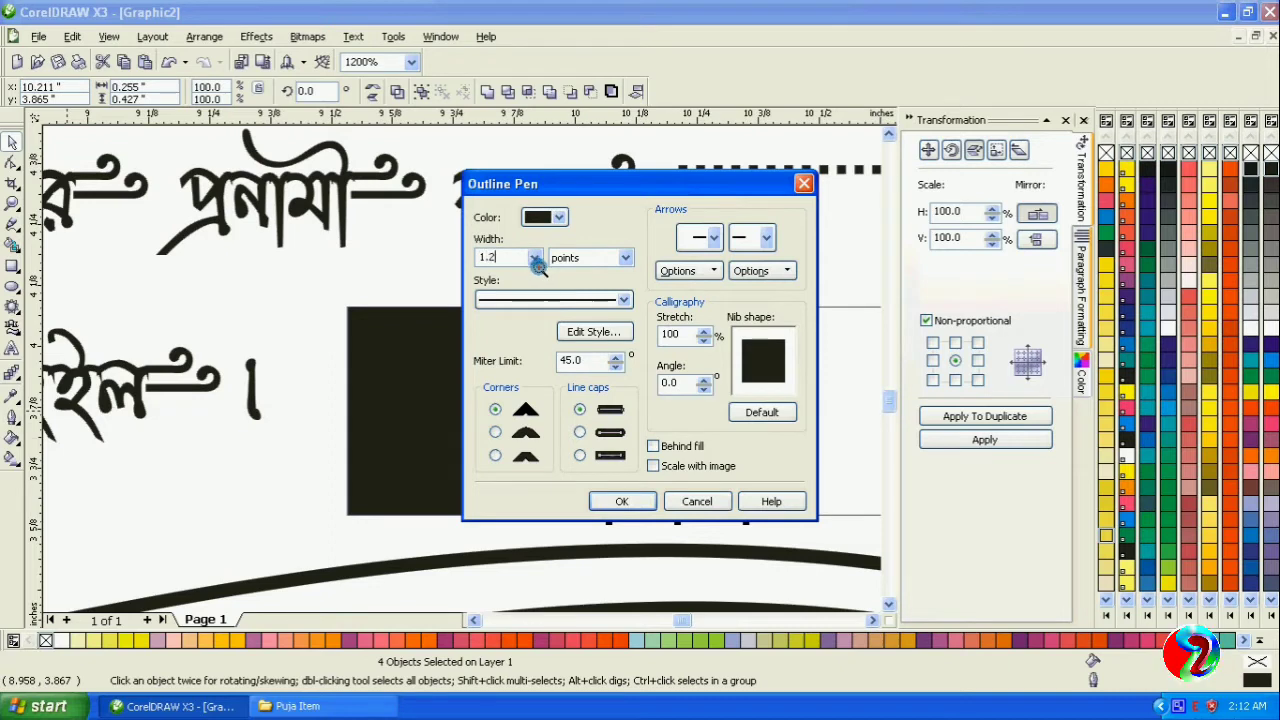
pyautogui.press('Return')
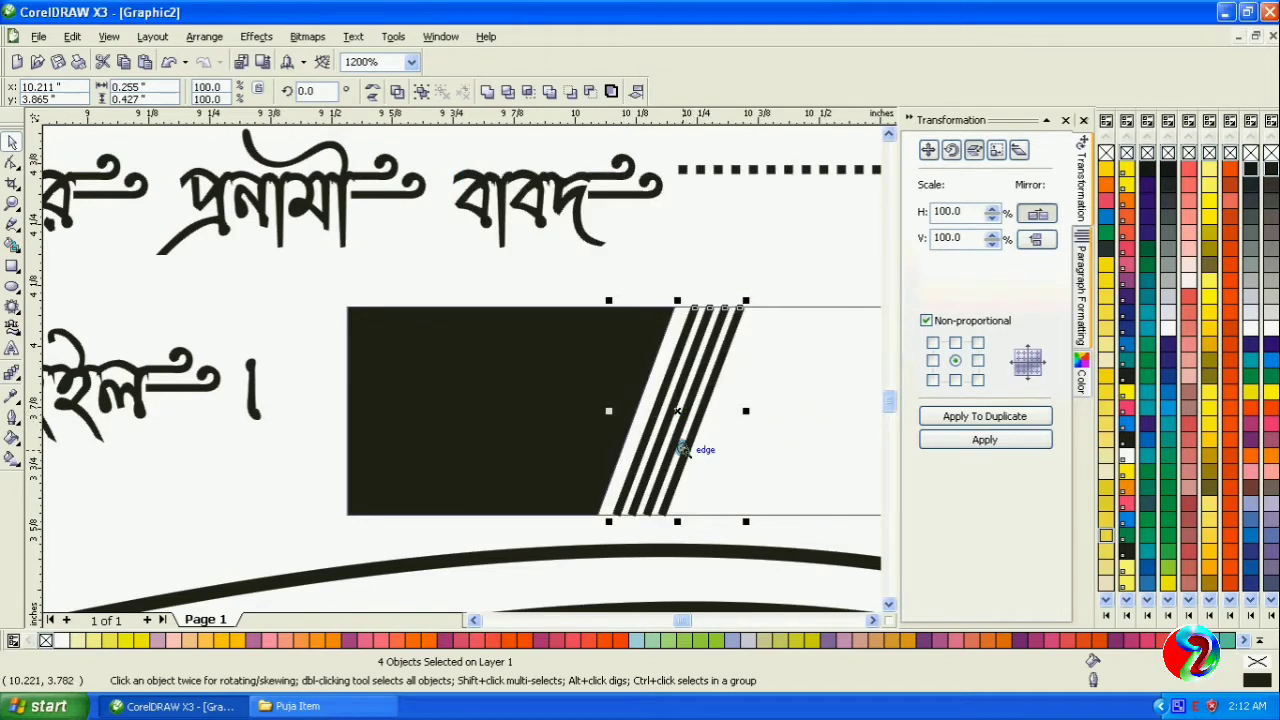
pyautogui.hotkey('ctrl', 'g')
# Step: Set the outline width of the outer slanted frame to 1.3 points
pyautogui.click(785, 424)
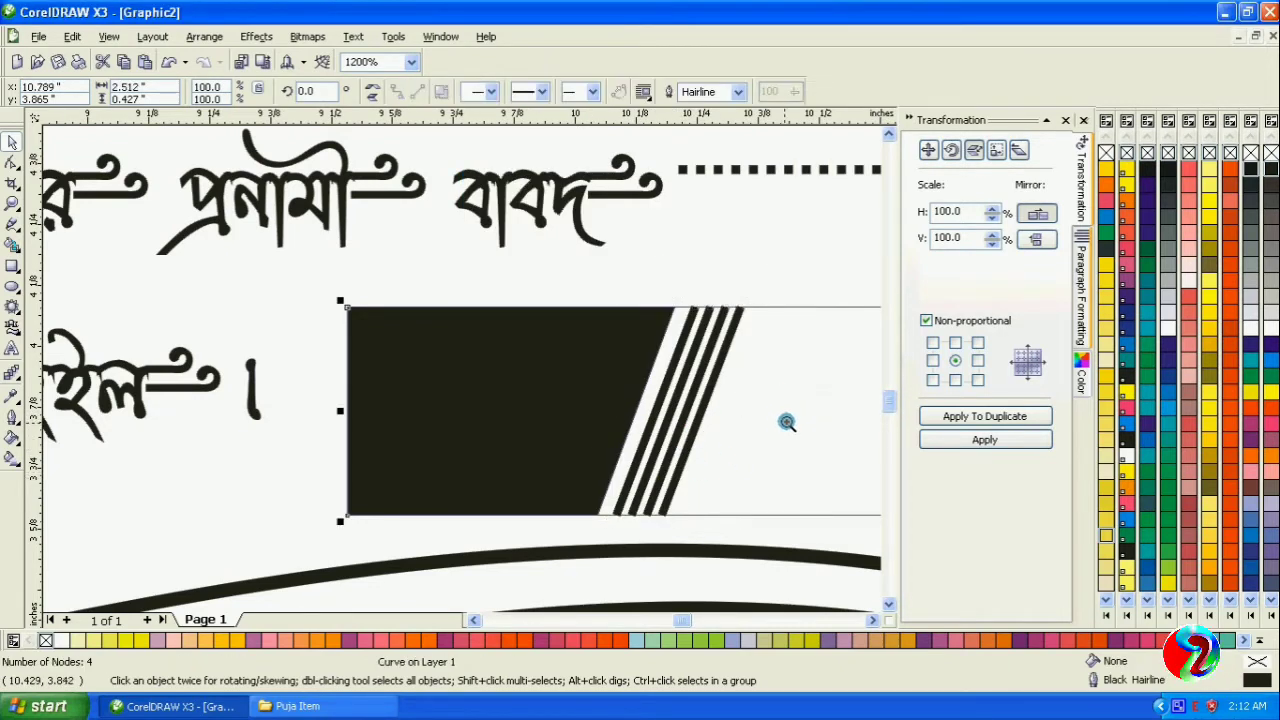
pyautogui.click(12, 415)
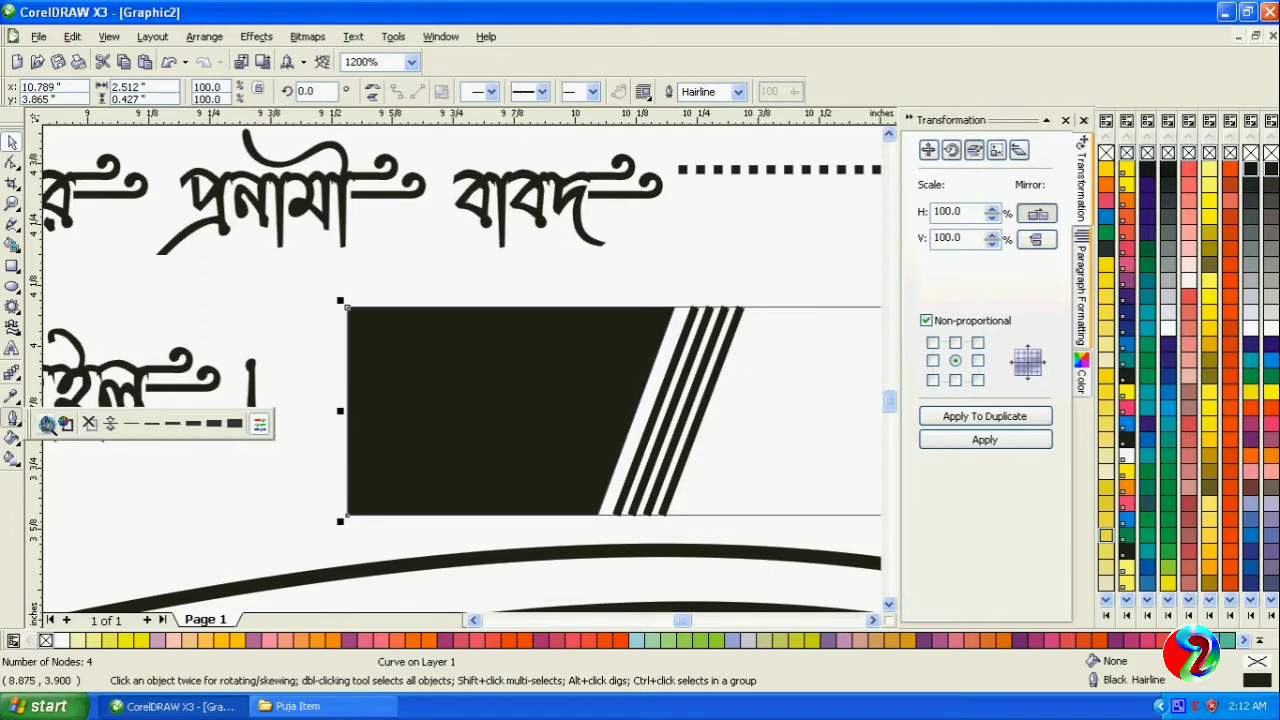
pyautogui.click(48, 426)
pyautogui.write('1.3')
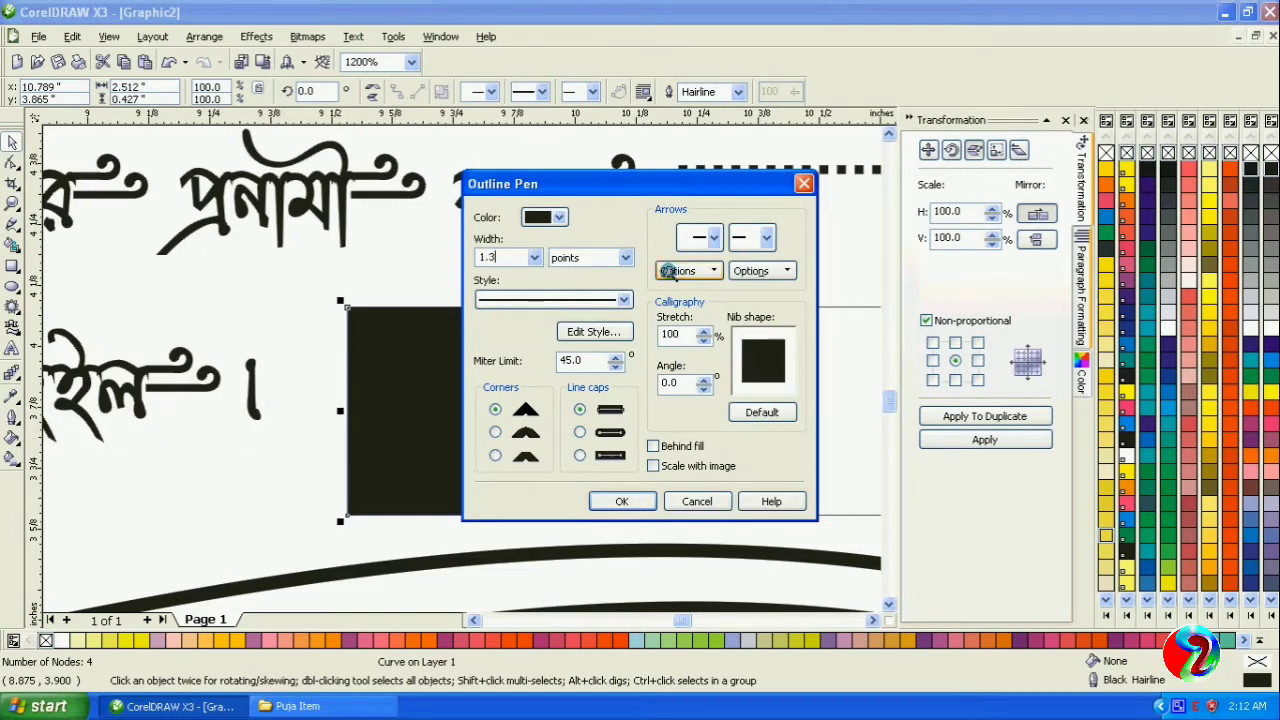
pyautogui.press('Return')
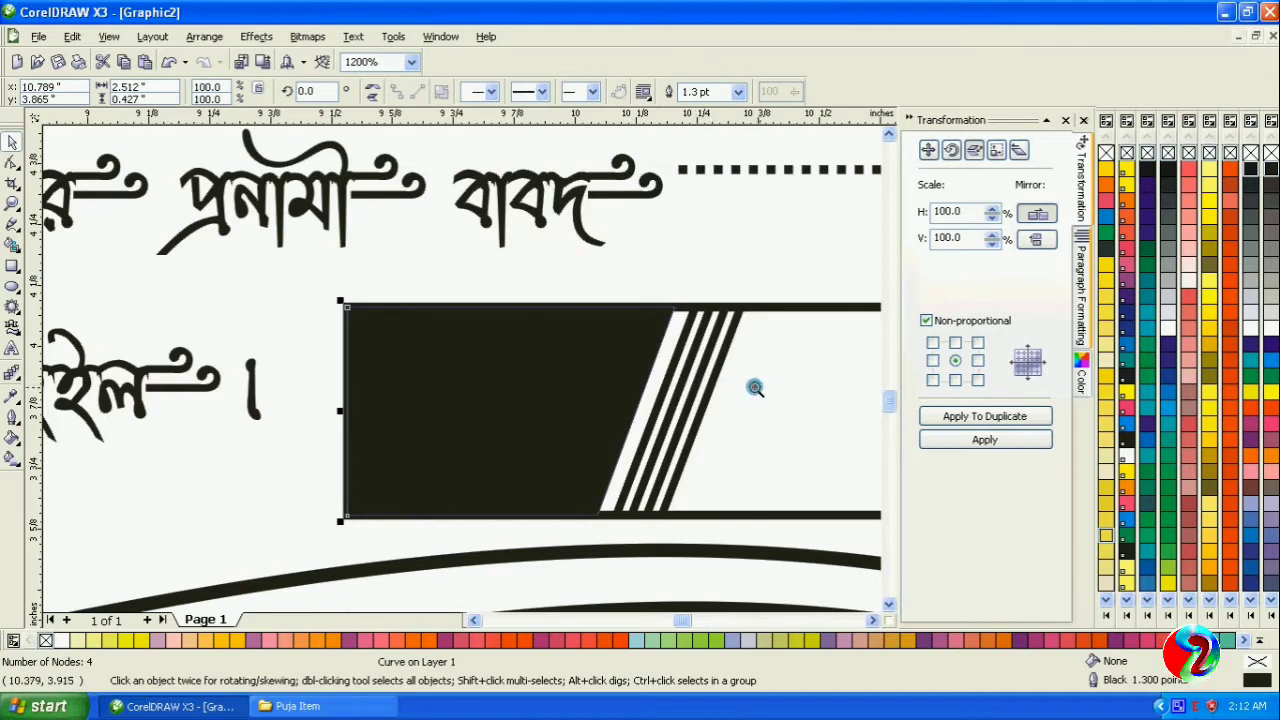
# Step: Undo the small shift of the black block and stretch its right side toward the slanted lines, to a total width of about 0.694 in
pyautogui.hotkey('ctrl', 'z')
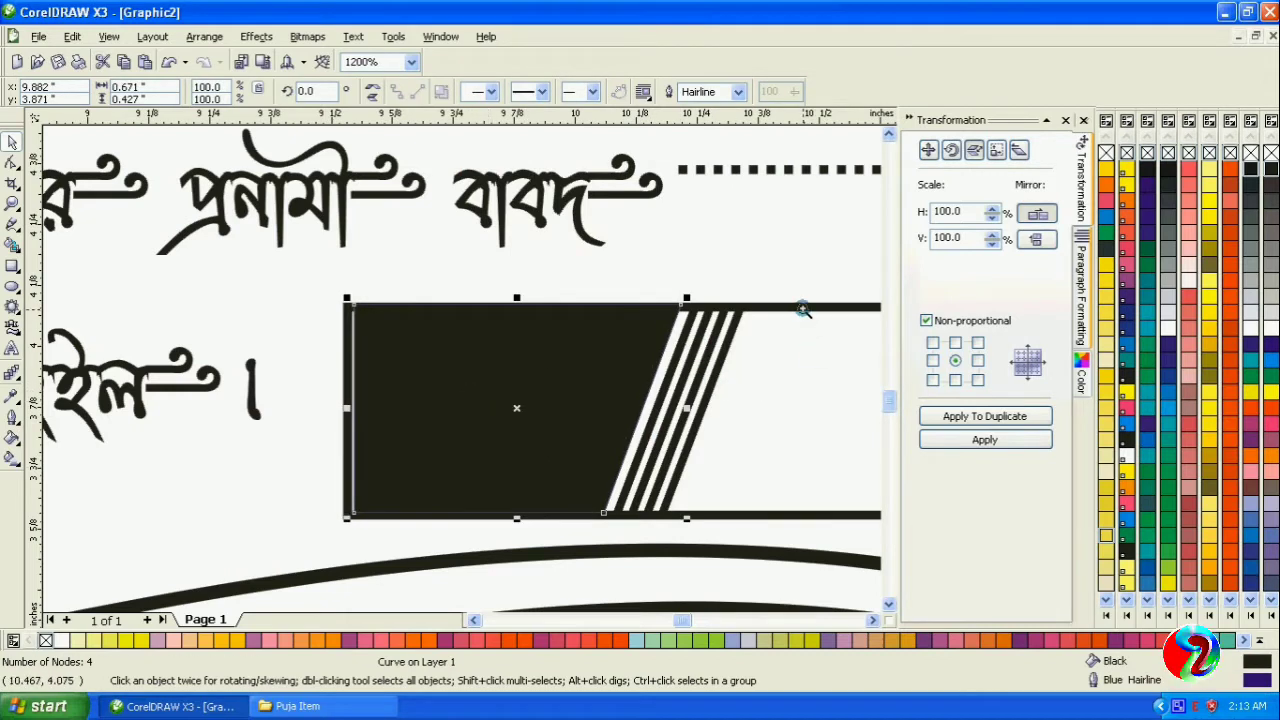
pyautogui.hotkey('ctrl', 'z')
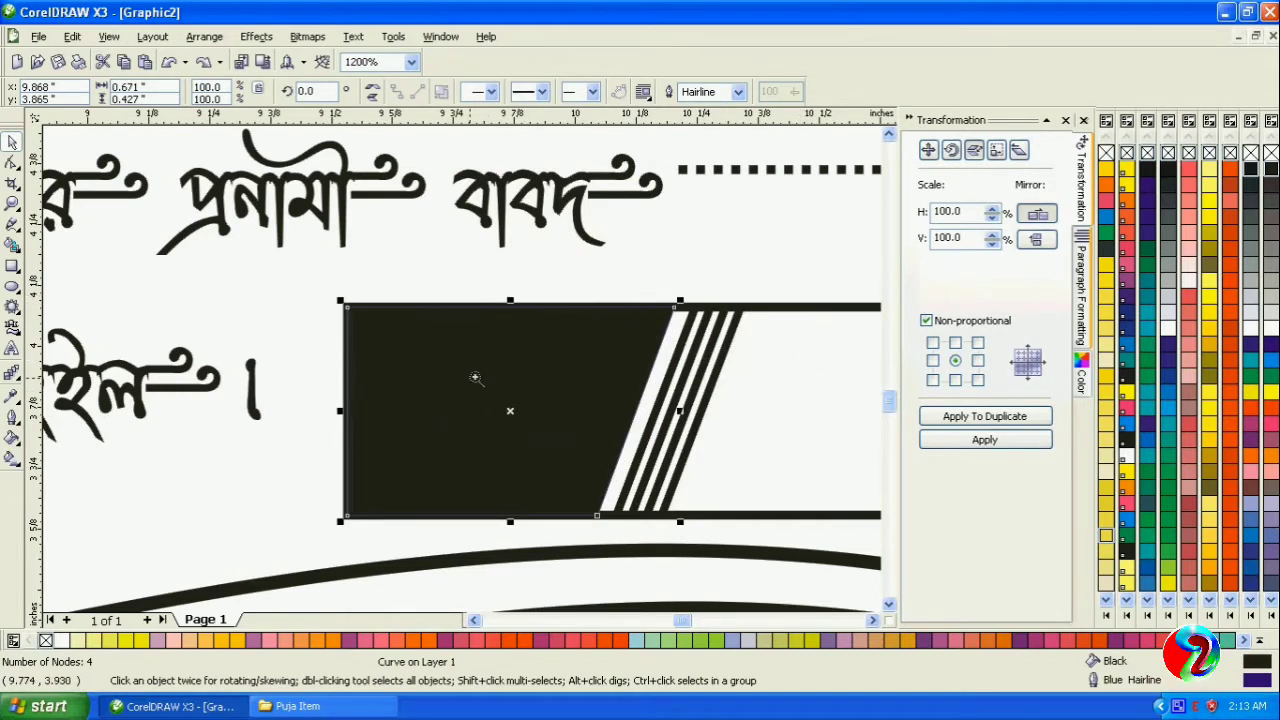
pyautogui.click(12, 201)
pyautogui.rightClick(405, 285)
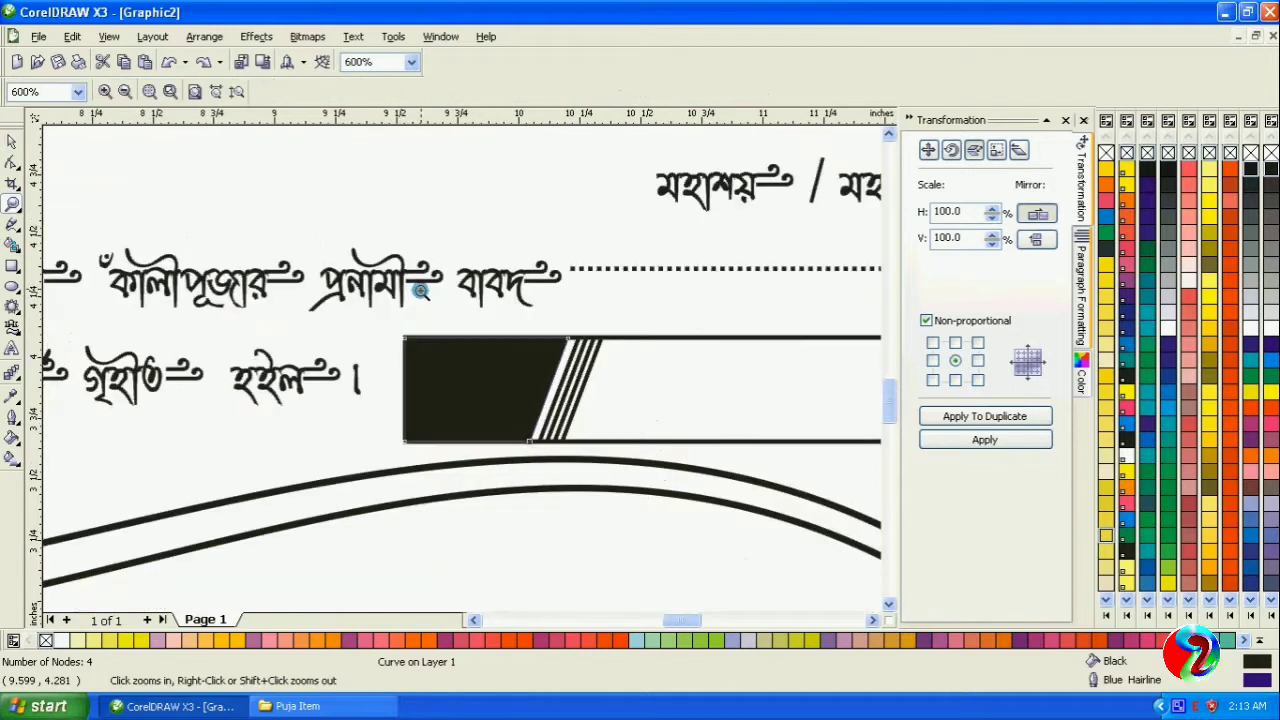
pyautogui.rightClick(425, 300)
pyautogui.moveTo(739, 452); pyautogui.dragTo(740, 471)
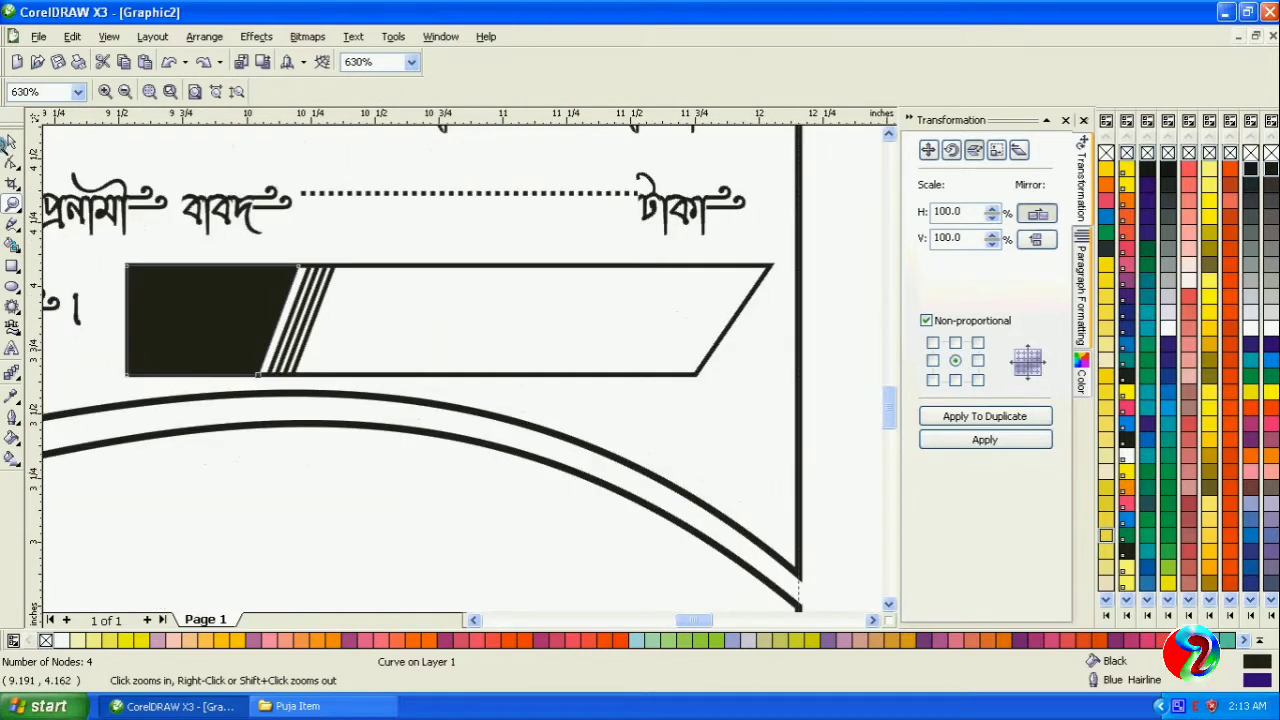
pyautogui.click(11, 138)
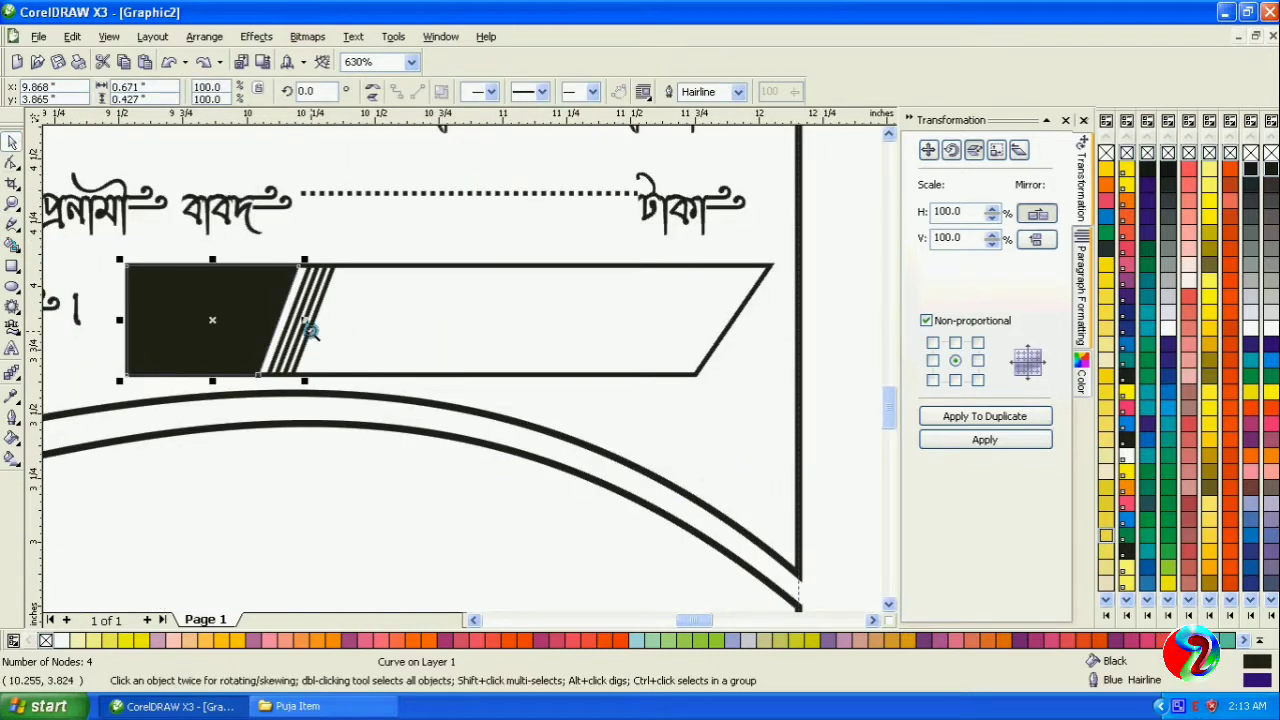
pyautogui.moveTo(310, 328); pyautogui.dragTo(314, 330)
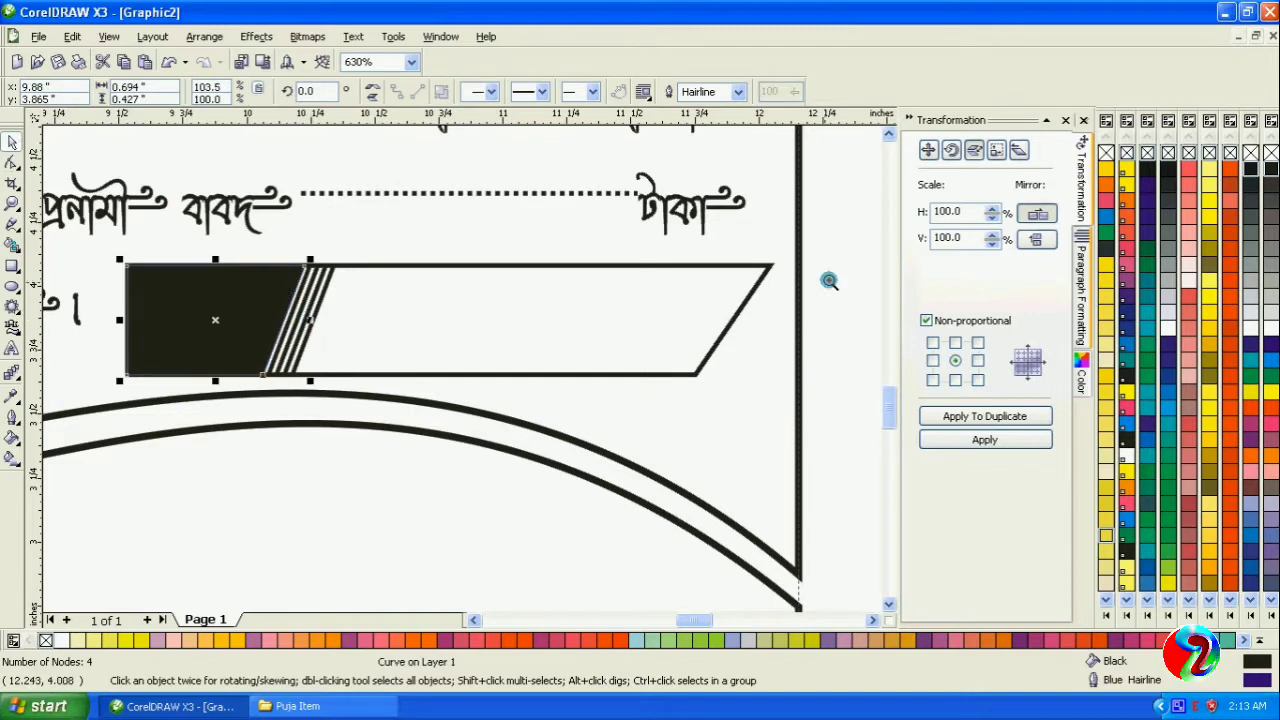
# Step: Group the slanted frame, the black block and the set of slanted lines into one object
pyautogui.moveTo(830, 245); pyautogui.dragTo(99, 406)
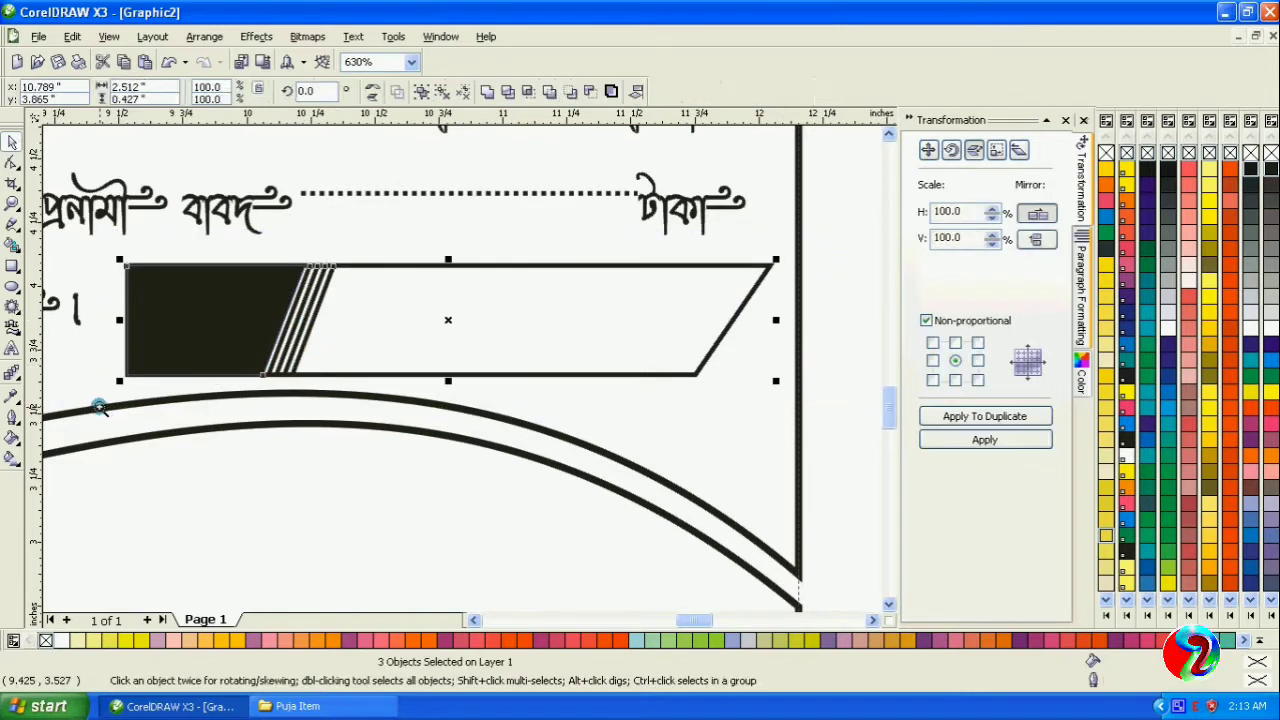
pyautogui.hotkey('ctrl', 'g')
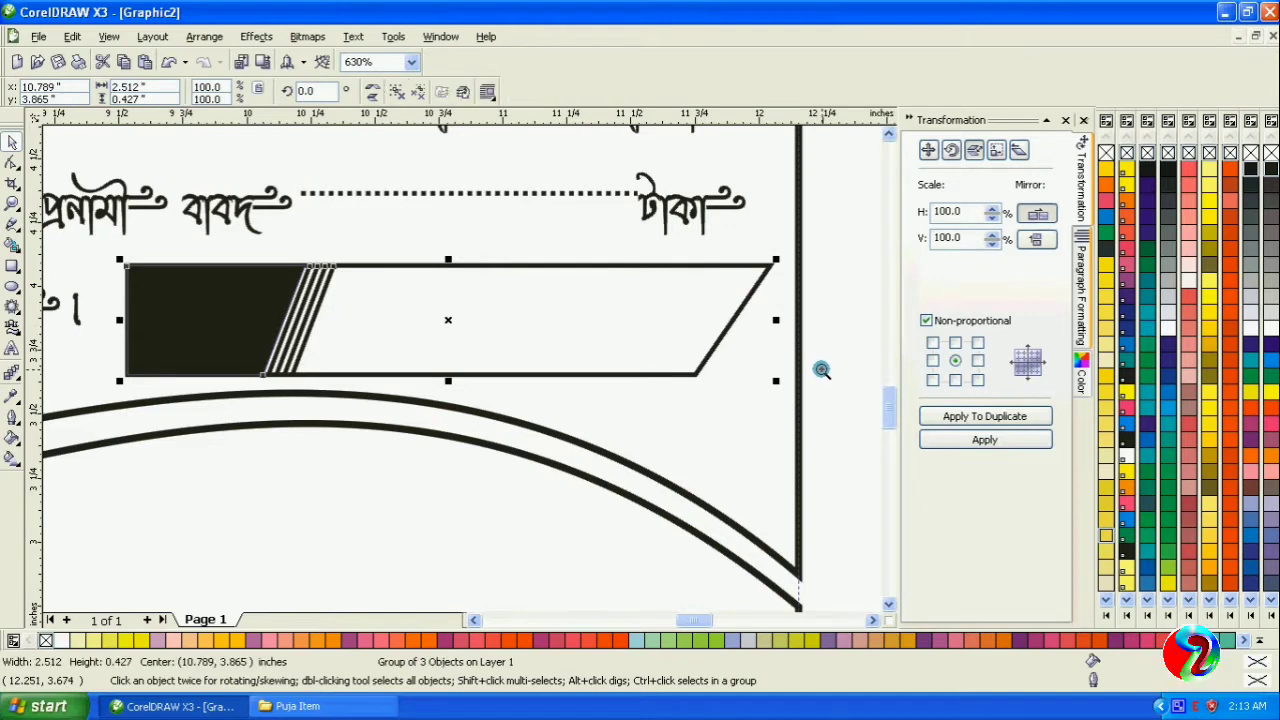
pyautogui.click(826, 280)
# Step: Narrow the grouped amount box to about 2.248 in wide and move it about 0.28 in to the right
pyautogui.click(684, 268)
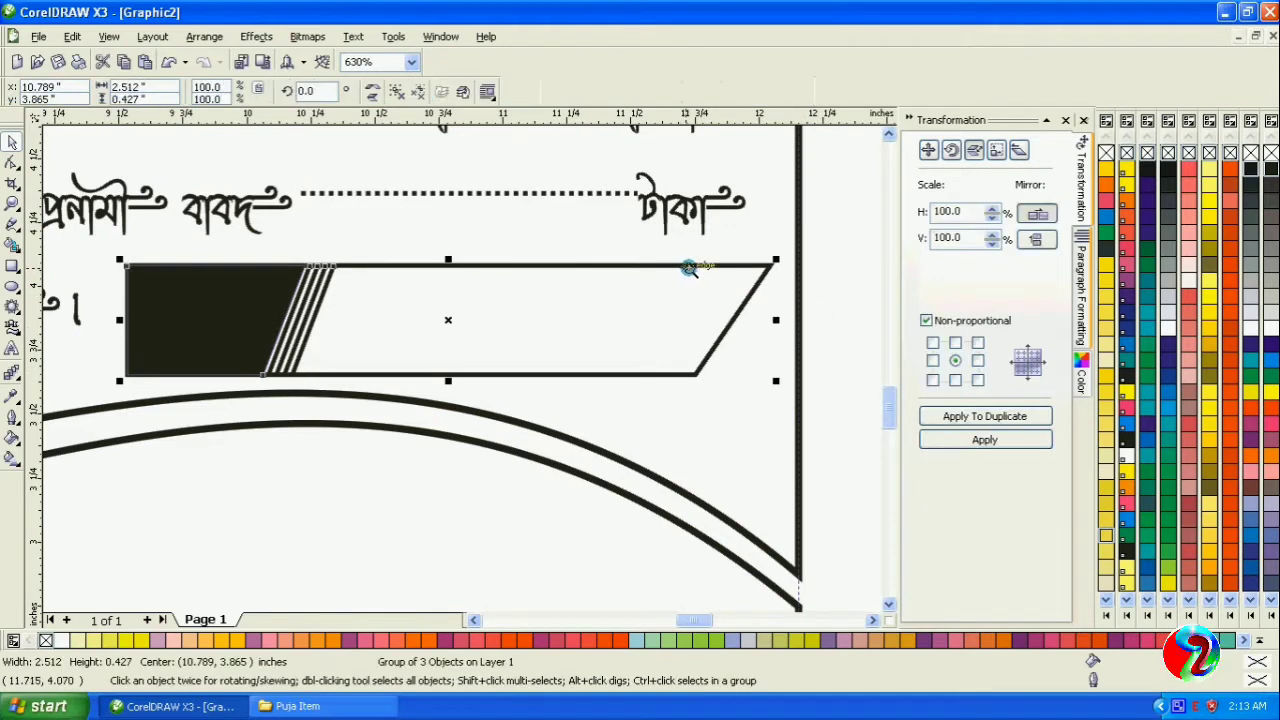
pyautogui.moveTo(776, 320); pyautogui.dragTo(708, 320)
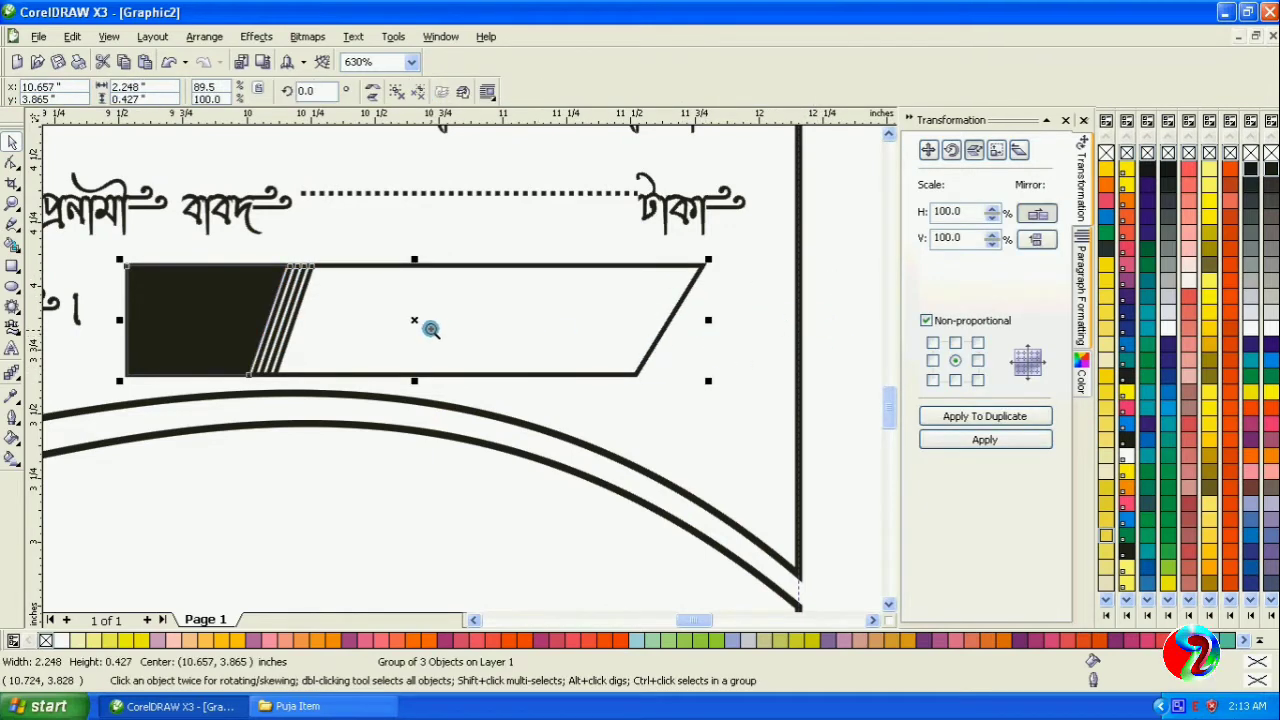
pyautogui.moveTo(430, 329); pyautogui.dragTo(500, 325)
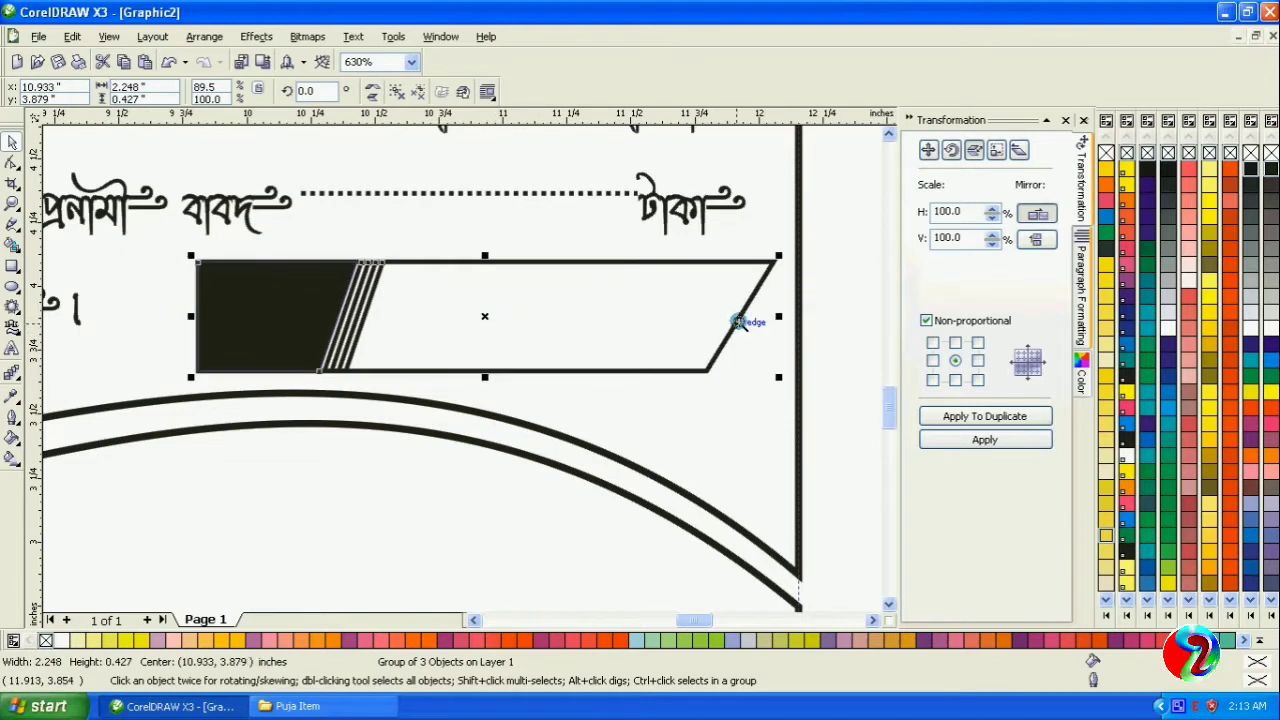
pyautogui.press('Escape')
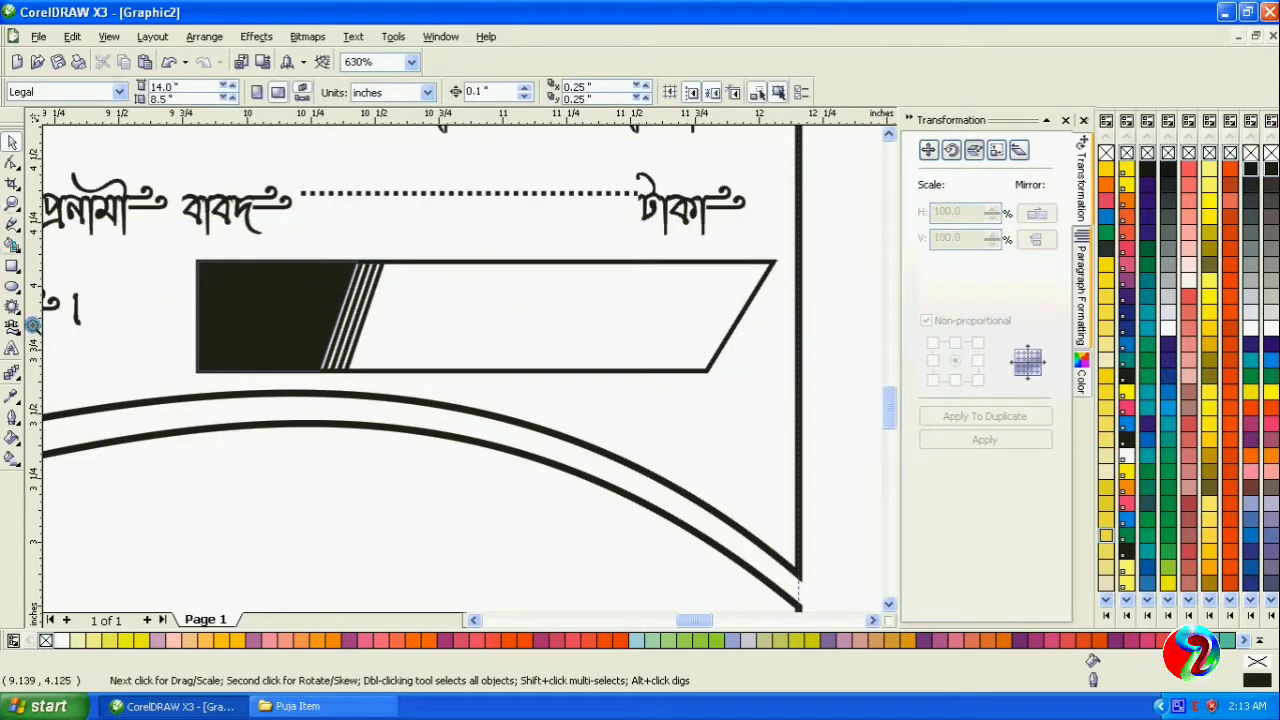
# Step: Create a separate text টাকা outside the receipt border, using a letter copied from the body text to carry over its formatting
pyautogui.click(12, 348)
pyautogui.moveTo(233, 207); pyautogui.dragTo(256, 222)
pyautogui.hotkey('ctrl', 'c')
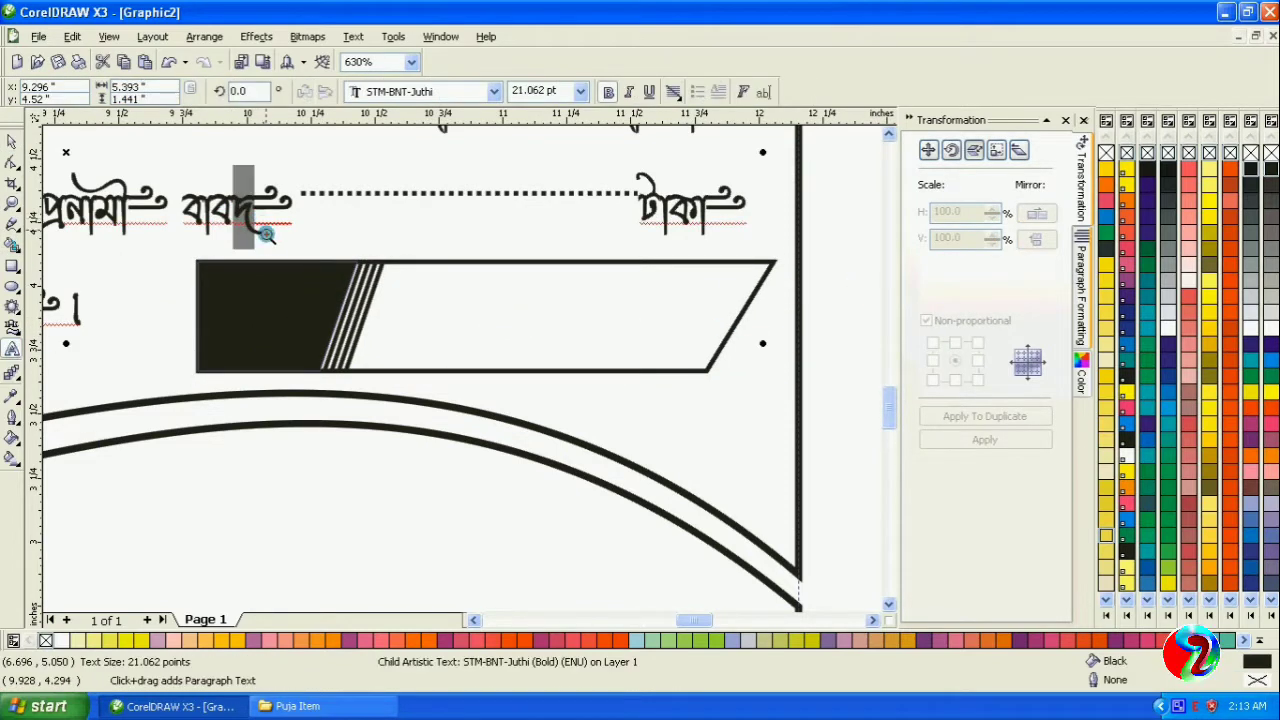
pyautogui.hotkey('ctrl', 'a')
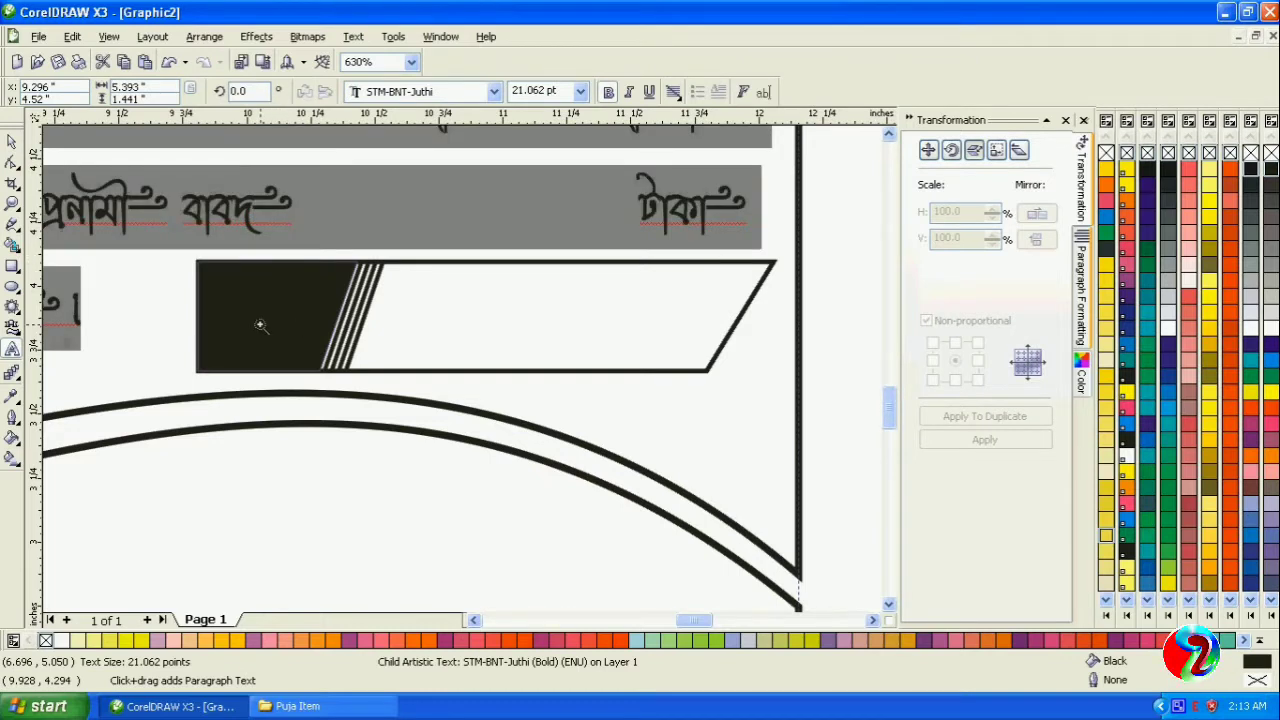
pyautogui.click(816, 463)
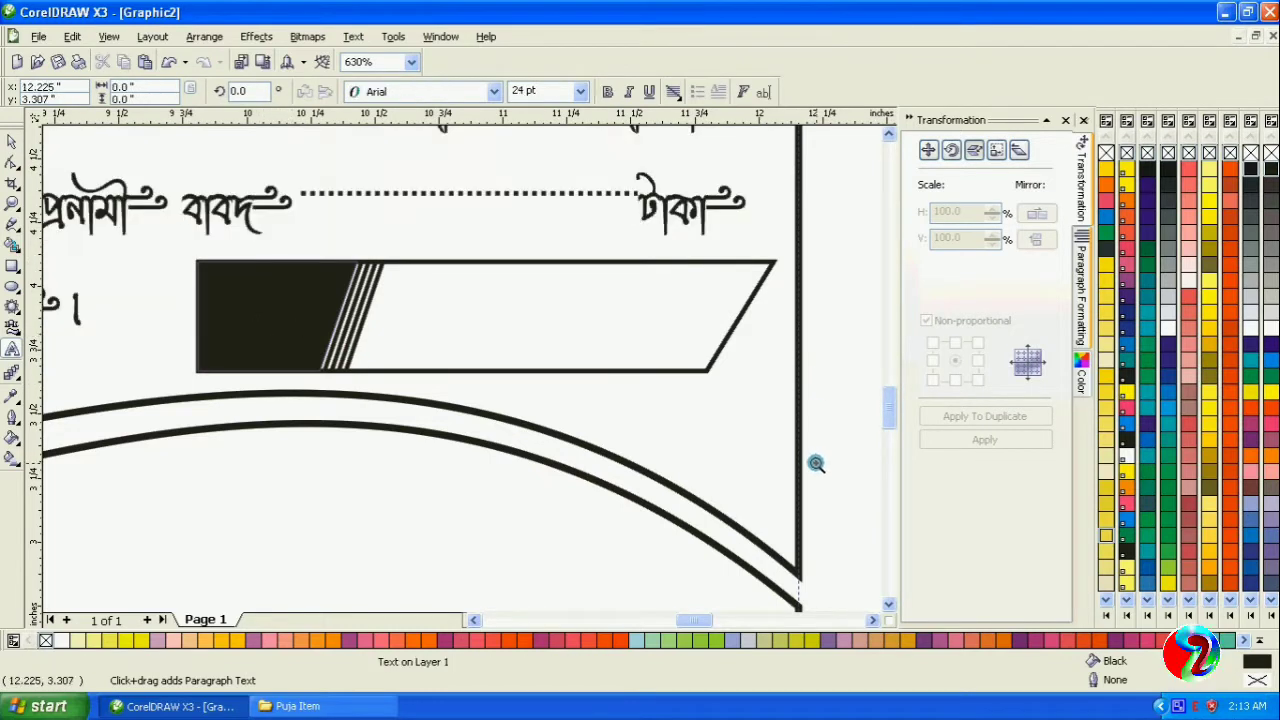
pyautogui.hotkey('ctrl', 'v')
pyautogui.hotkey('ctrl', 'a')
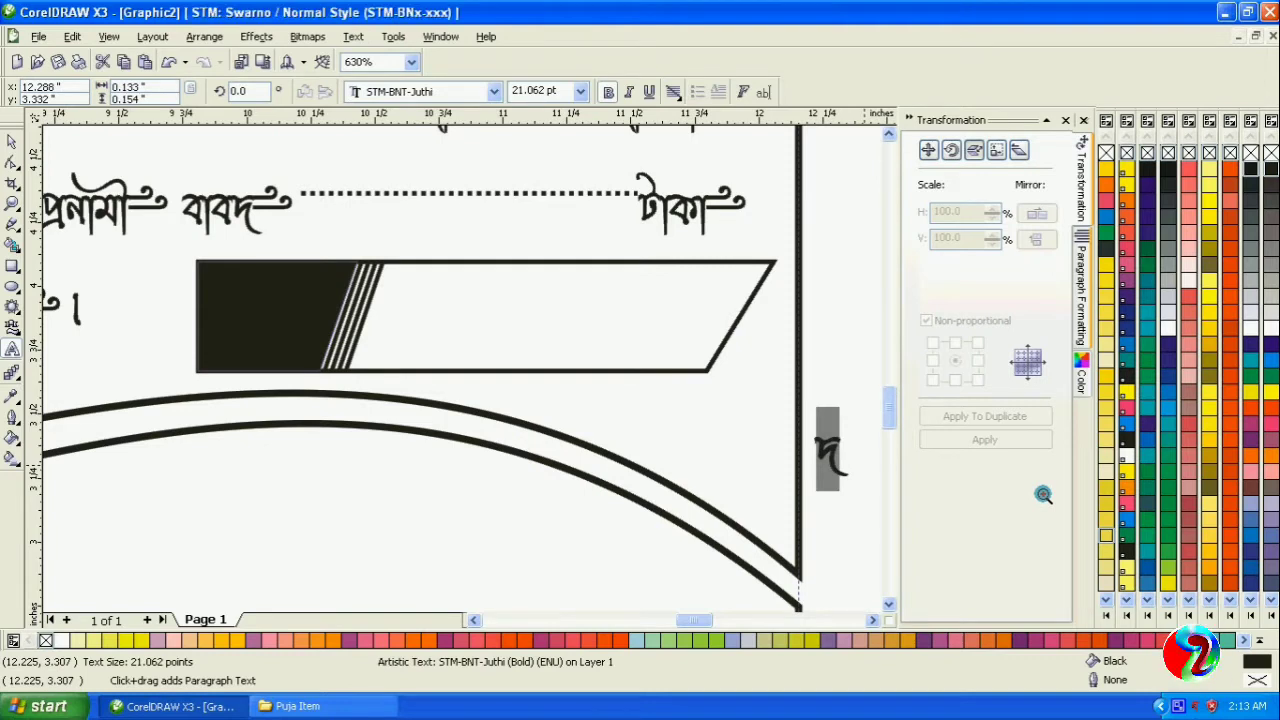
pyautogui.write('টাকা')
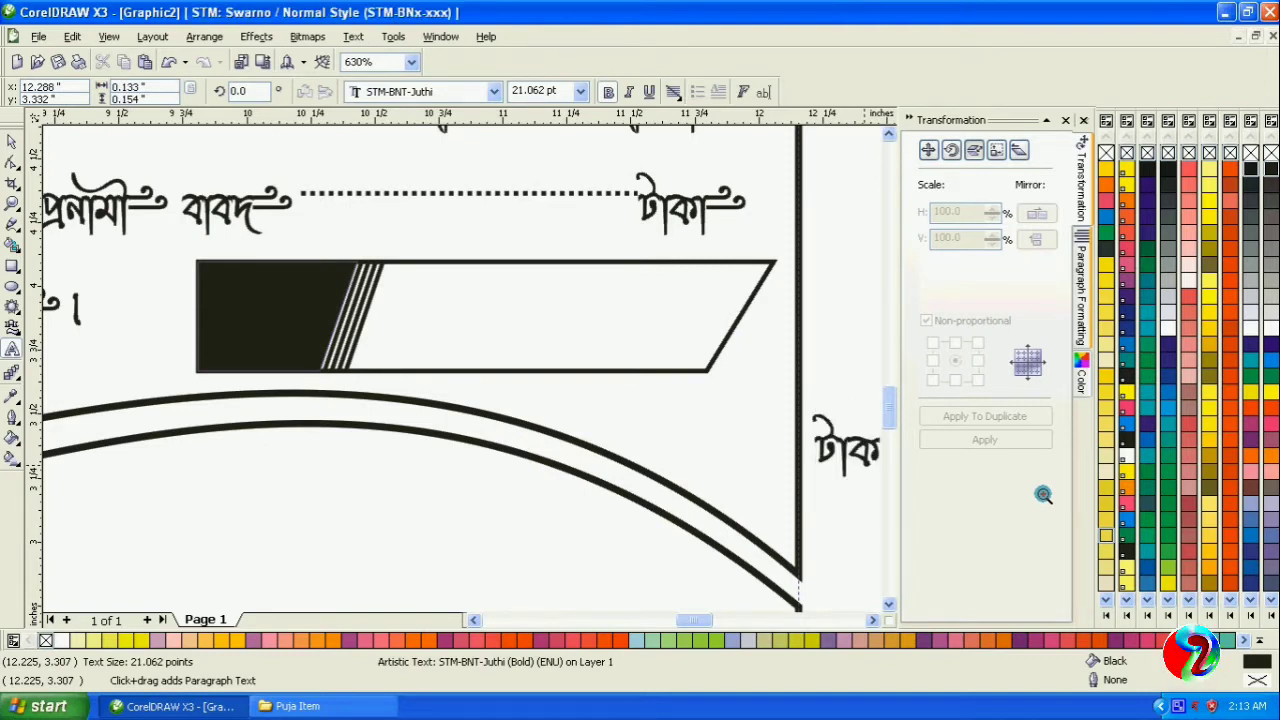
# Step: Change the font of the new টাকা text to STM-BNT-Indra Bold
pyautogui.hotkey('ctrl', 'a')
pyautogui.click(12, 141)
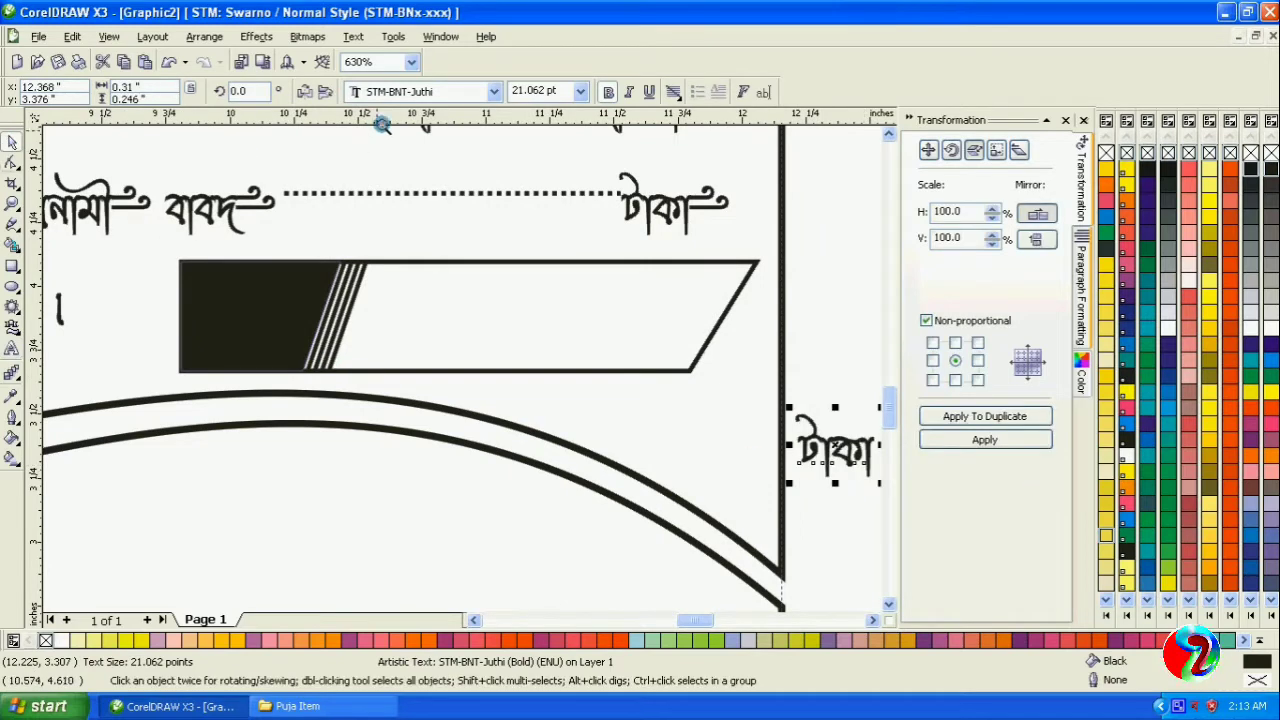
pyautogui.click(420, 92)
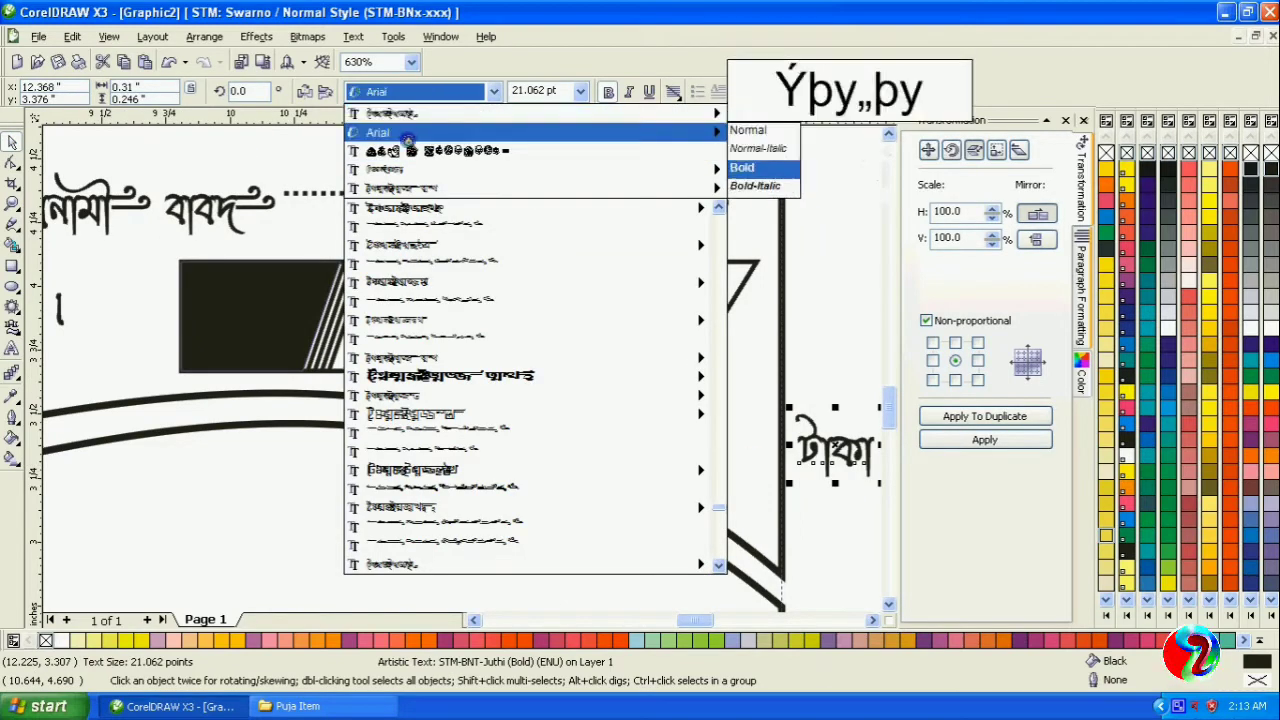
pyautogui.click(405, 187)
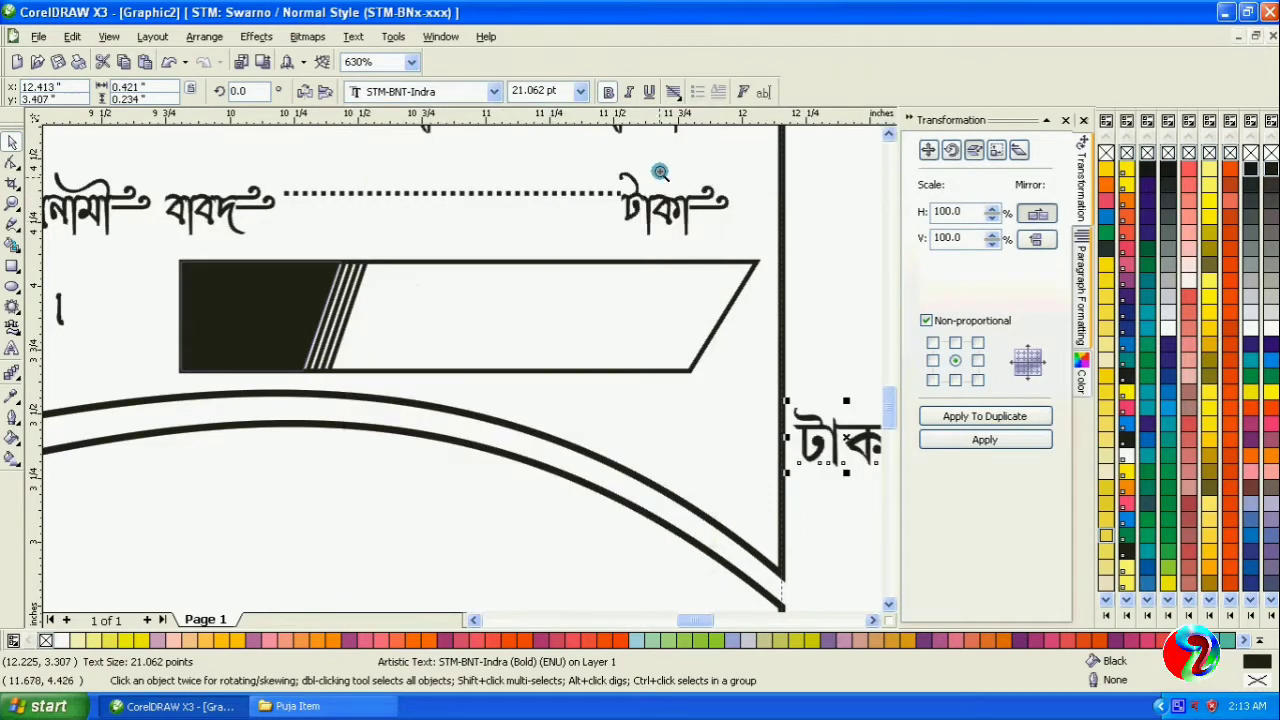
# Step: Place the টাকা text on the black block and fill it with white
pyautogui.moveTo(838, 450); pyautogui.dragTo(249, 311)
pyautogui.click(1250, 328)
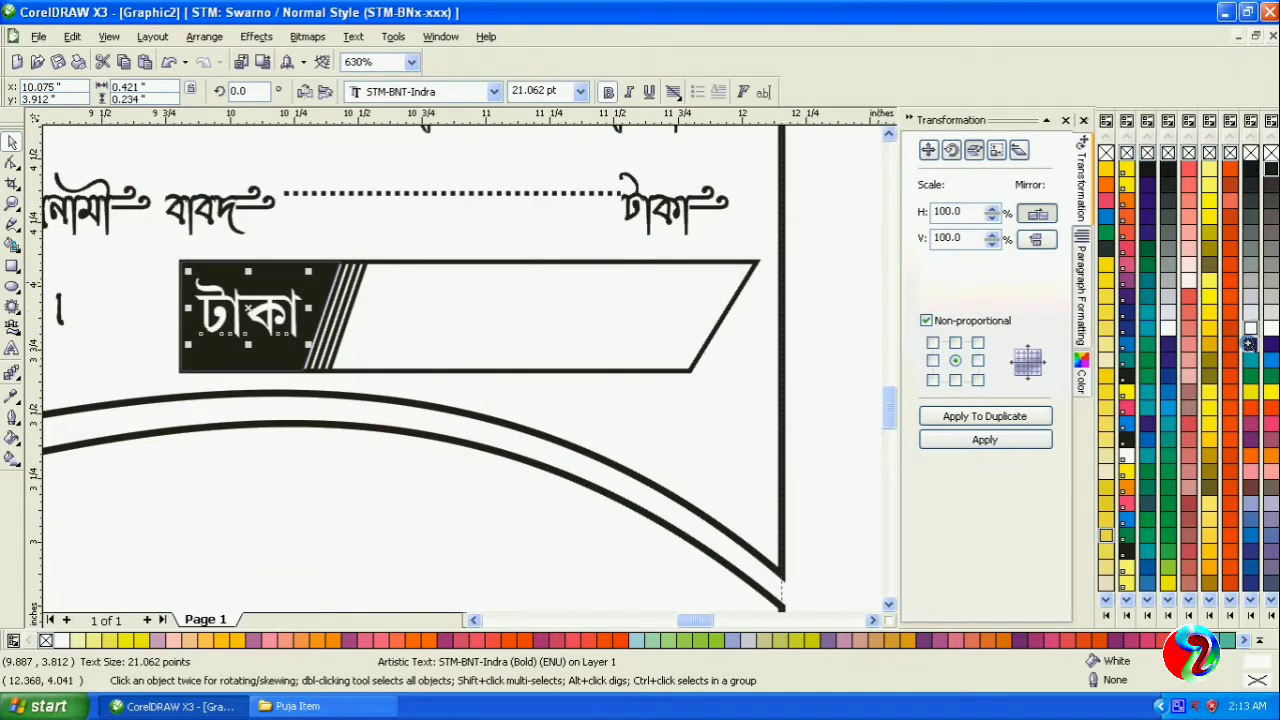
# Step: Change the font of the white টাকা text on the black block to STM-BNT-Anindita
pyautogui.click(438, 98)
pyautogui.press('Down')
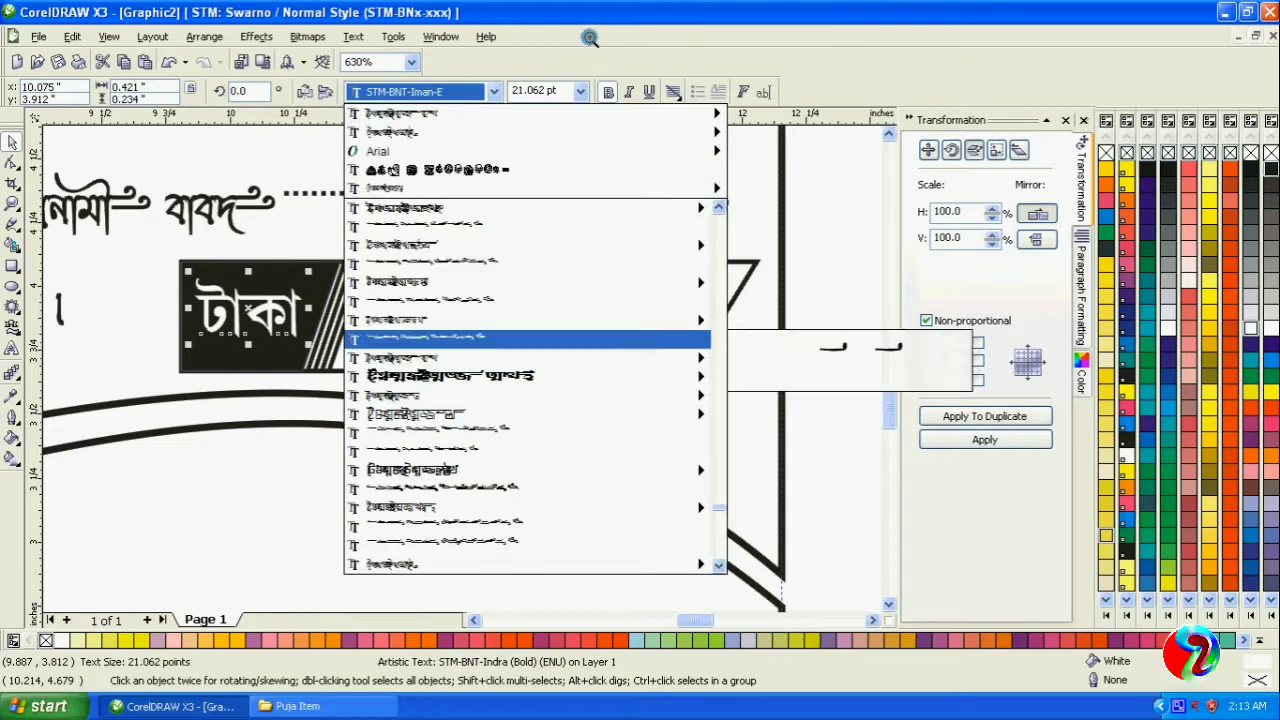
pyautogui.press('Up')
pyautogui.press('Up')
pyautogui.press('Up')
pyautogui.press('Up')
pyautogui.press('Up')
pyautogui.press('Up')
pyautogui.press('Up')
pyautogui.press('Up')
pyautogui.press('Up')
pyautogui.press('Up')
pyautogui.press('Up')
pyautogui.press('Up')
pyautogui.press('Up')
pyautogui.press('Up')
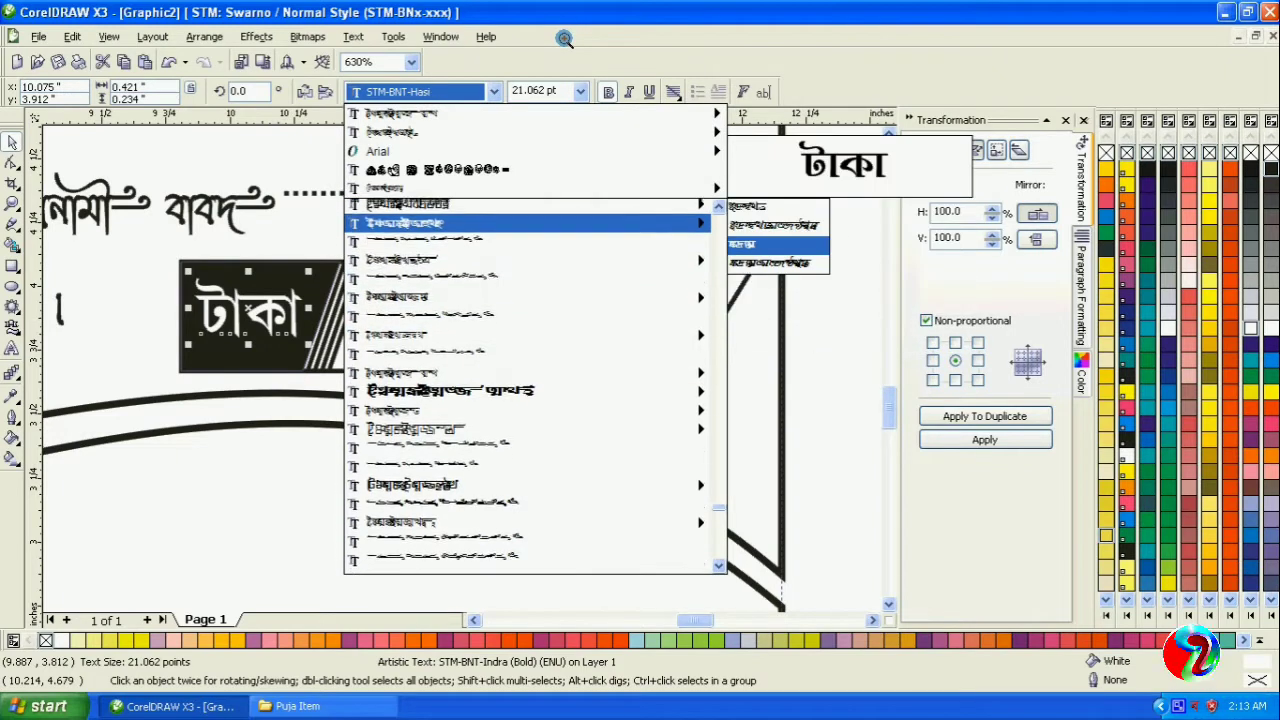
pyautogui.press('Up')
pyautogui.press('Up')
pyautogui.press('Up')
pyautogui.press('Up')
pyautogui.press('Up')
pyautogui.press('Up')
pyautogui.press('Up')
pyautogui.press('Up')
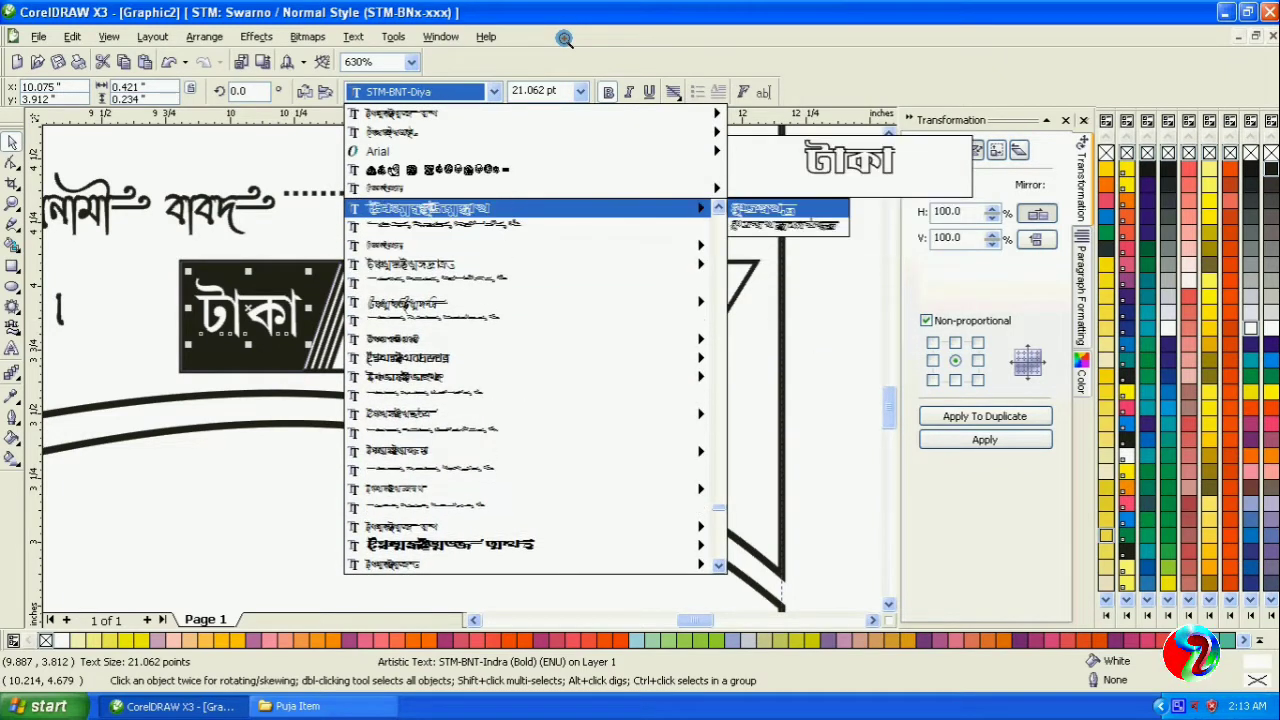
pyautogui.press('Up')
pyautogui.press('Up')
pyautogui.press('Up')
pyautogui.press('Up')
pyautogui.press('Up')
pyautogui.press('Up')
pyautogui.press('Up')
pyautogui.press('Up')
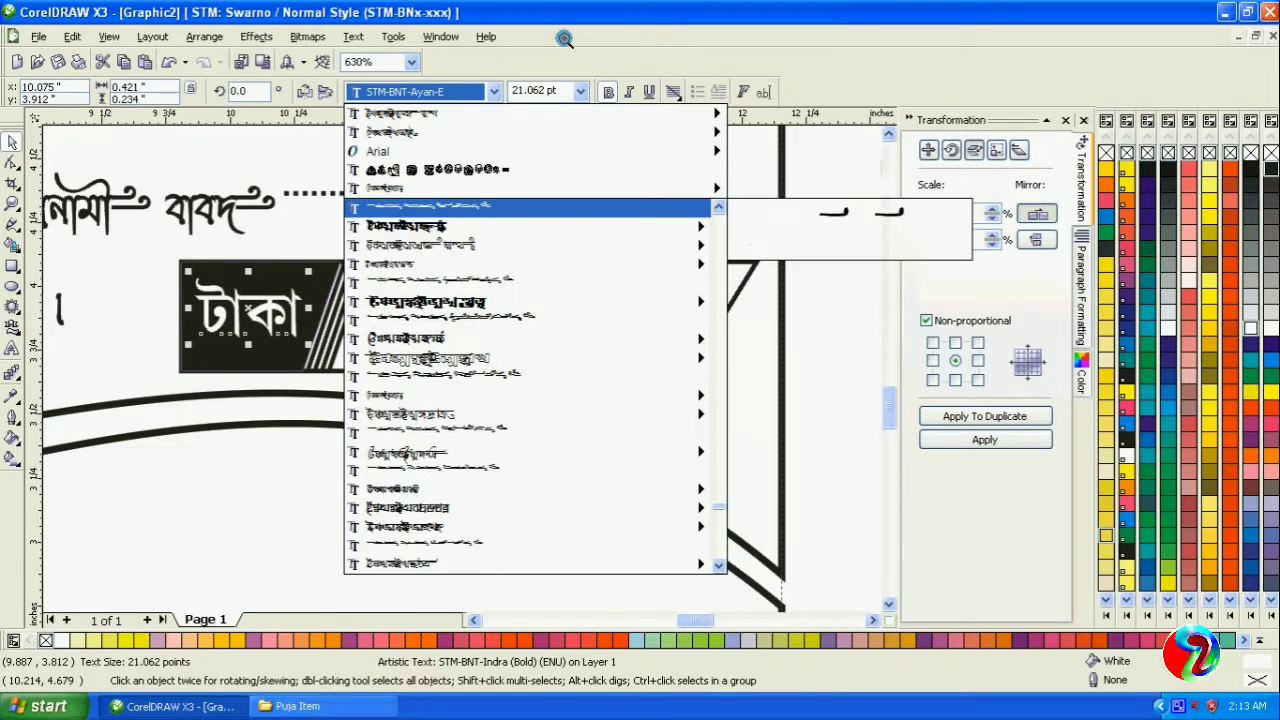
pyautogui.press('Up')
pyautogui.press('Up')
pyautogui.press('Up')
pyautogui.press('Up')
pyautogui.press('Up')
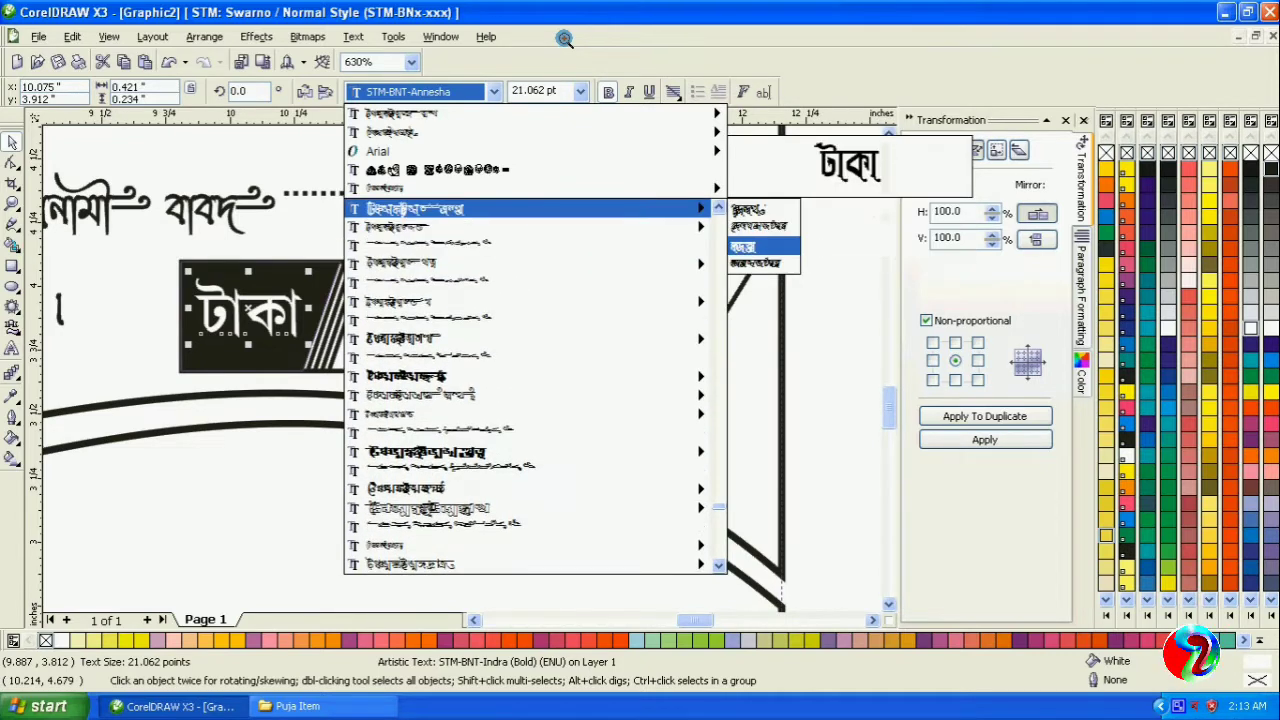
pyautogui.press('Return')
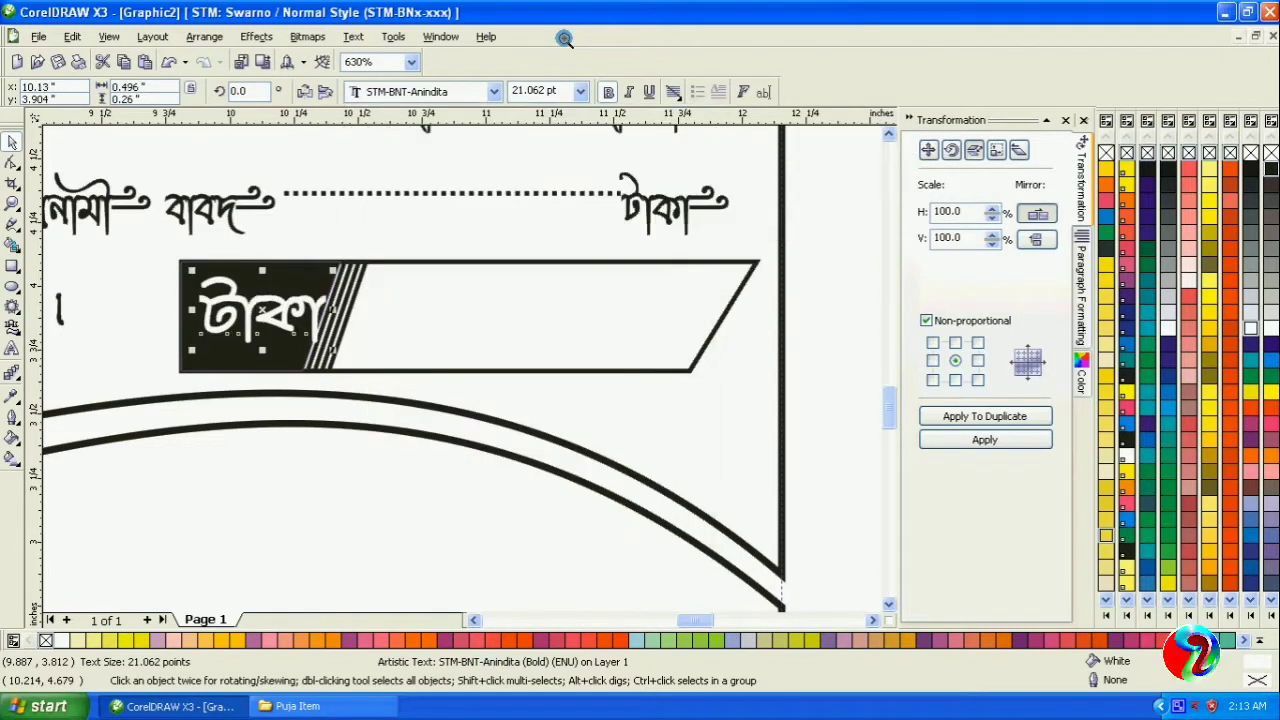
# Step: Change the টাকা text to STM-BNT-Annesha in normal weight and group it with the amount box
pyautogui.click(445, 92)
pyautogui.press('Down')
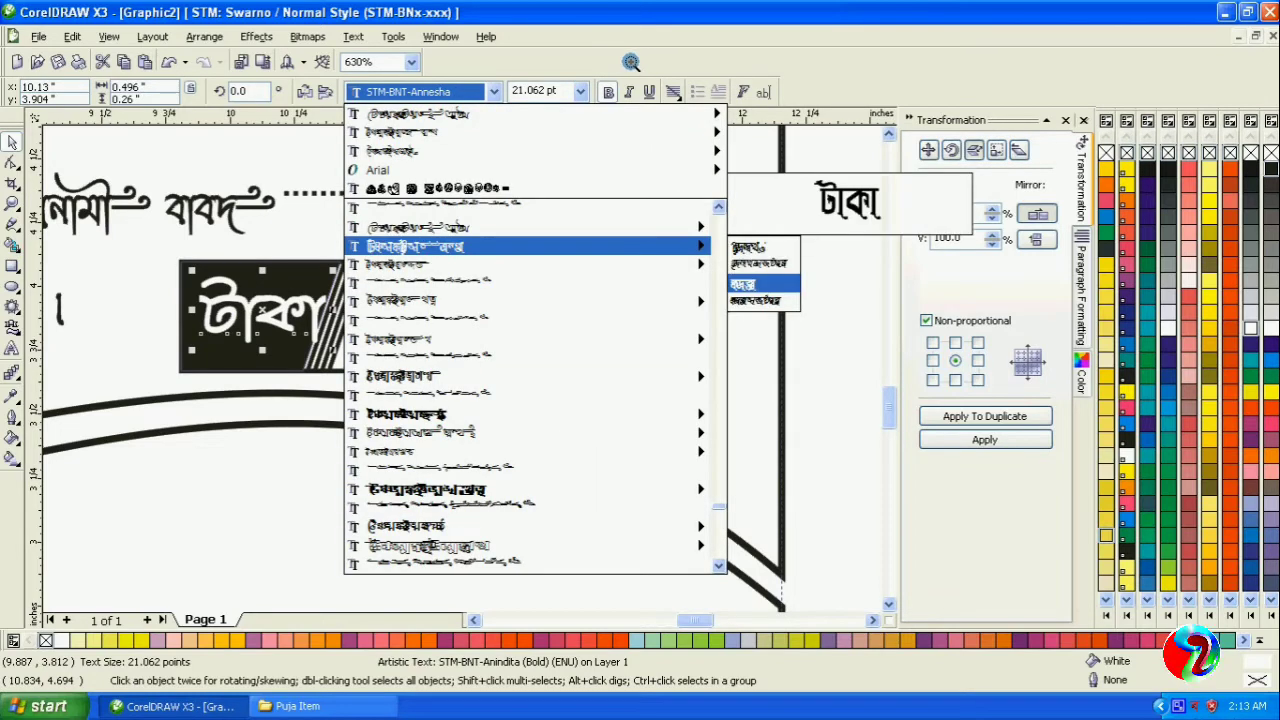
pyautogui.press('Return')
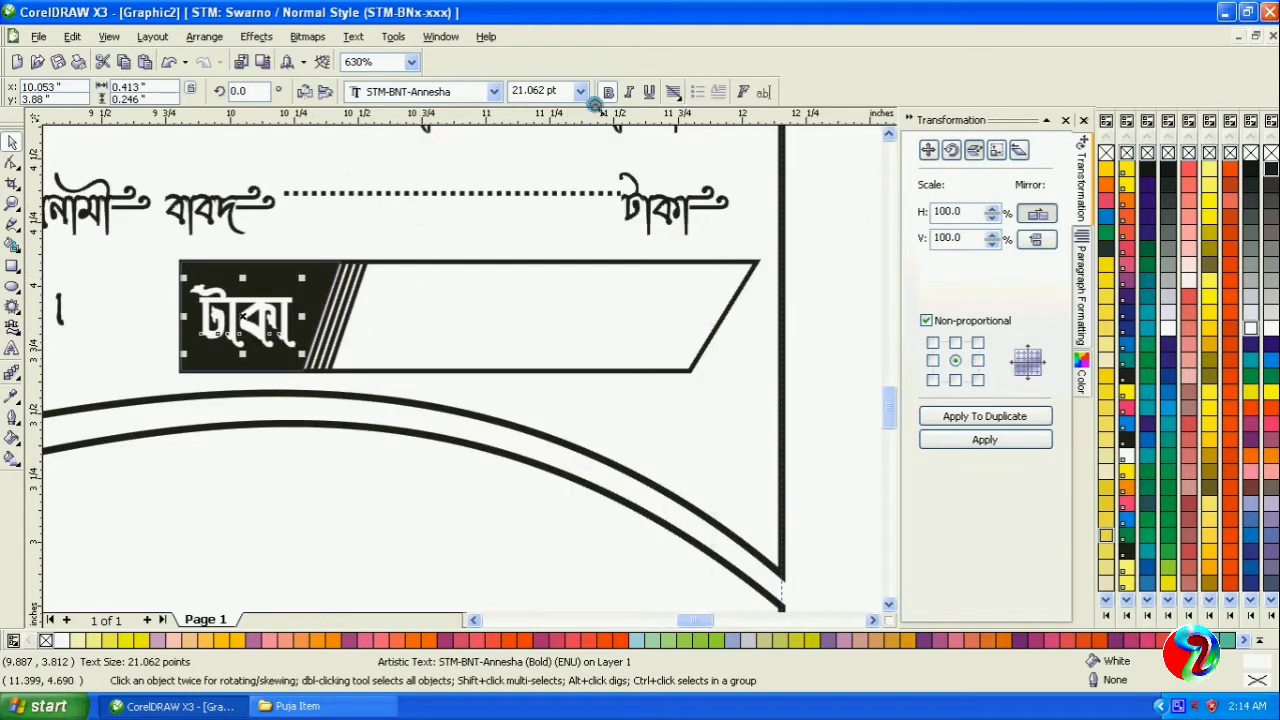
pyautogui.moveTo(266, 327); pyautogui.dragTo(270, 321)
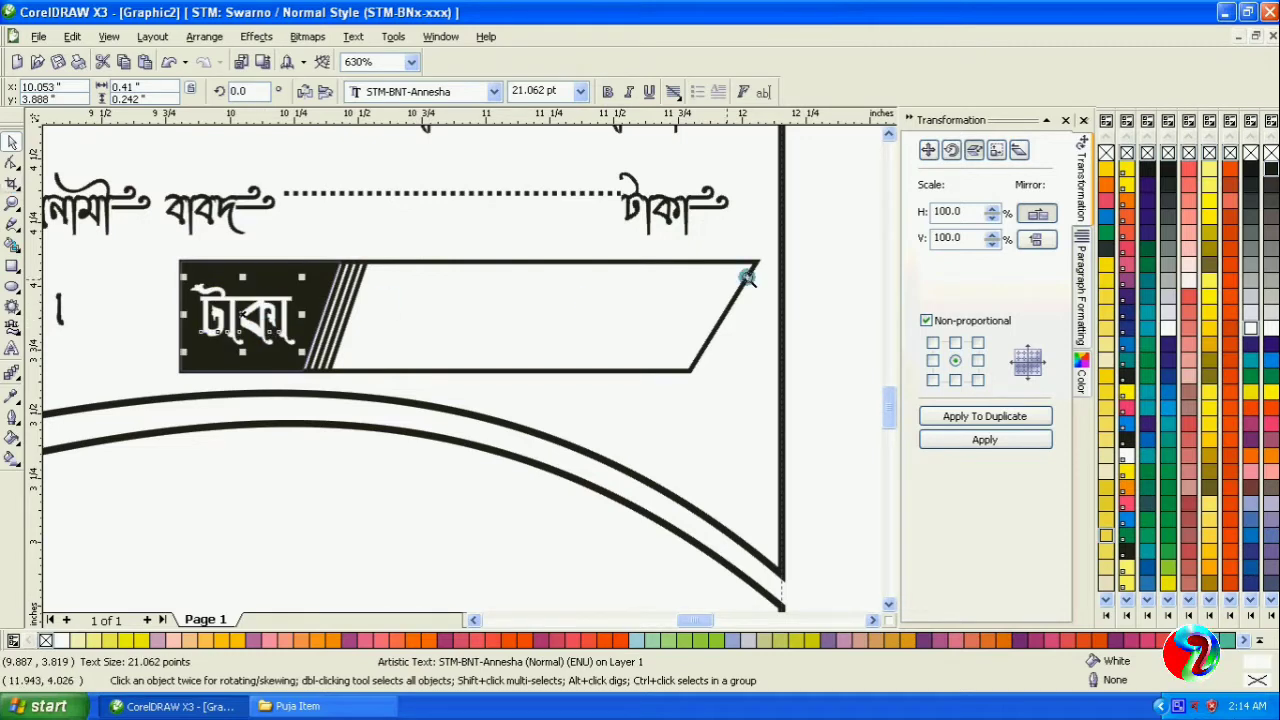
pyautogui.moveTo(820, 243); pyautogui.dragTo(145, 408)
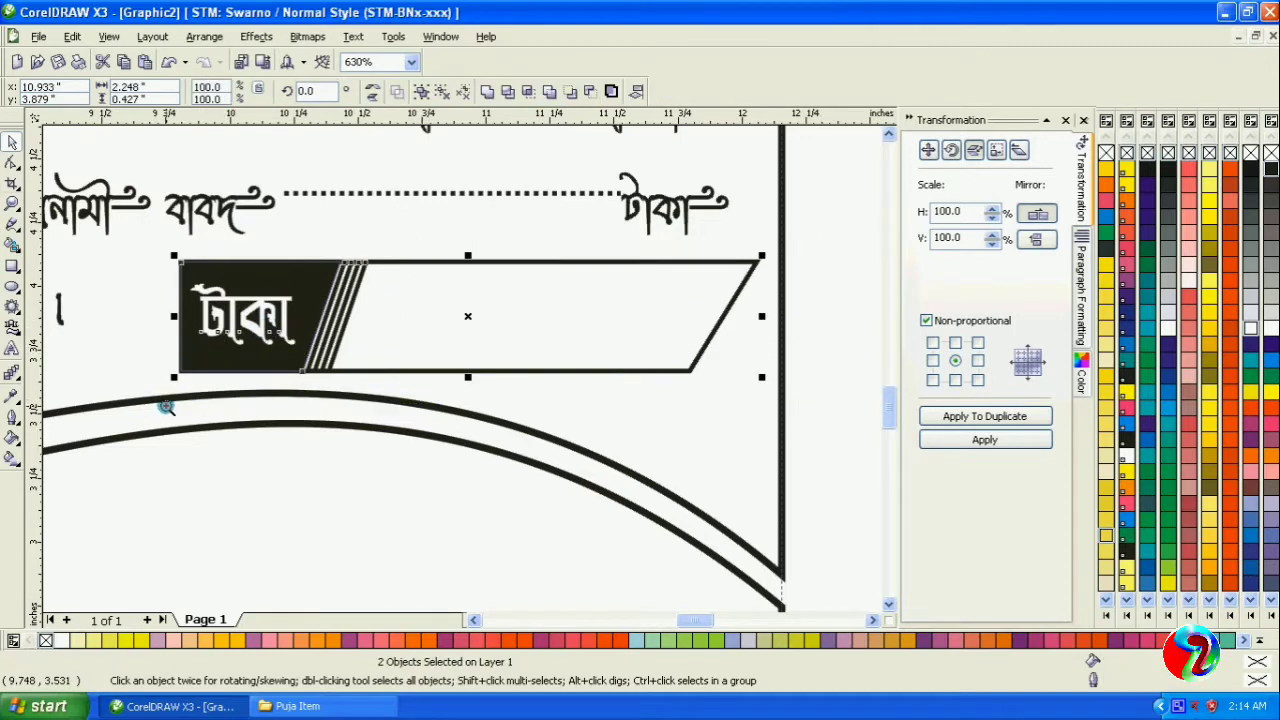
pyautogui.hotkey('ctrl', 'g')
# Step: Move the two-line Bengali slogan from outside the page into the receipt section below the wave
pyautogui.click(13, 200)
pyautogui.rightClick(428, 243)
pyautogui.rightClick(428, 243)
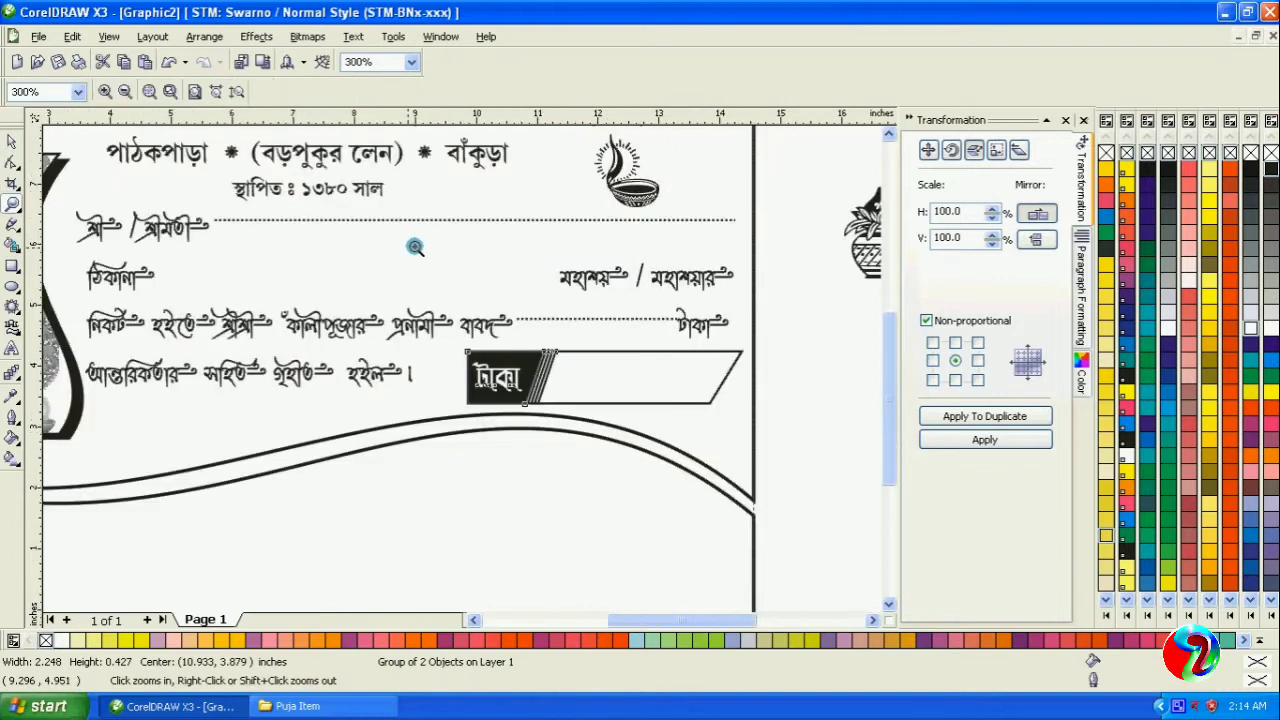
pyautogui.rightClick(414, 251)
pyautogui.moveTo(121, 177); pyautogui.dragTo(691, 517)
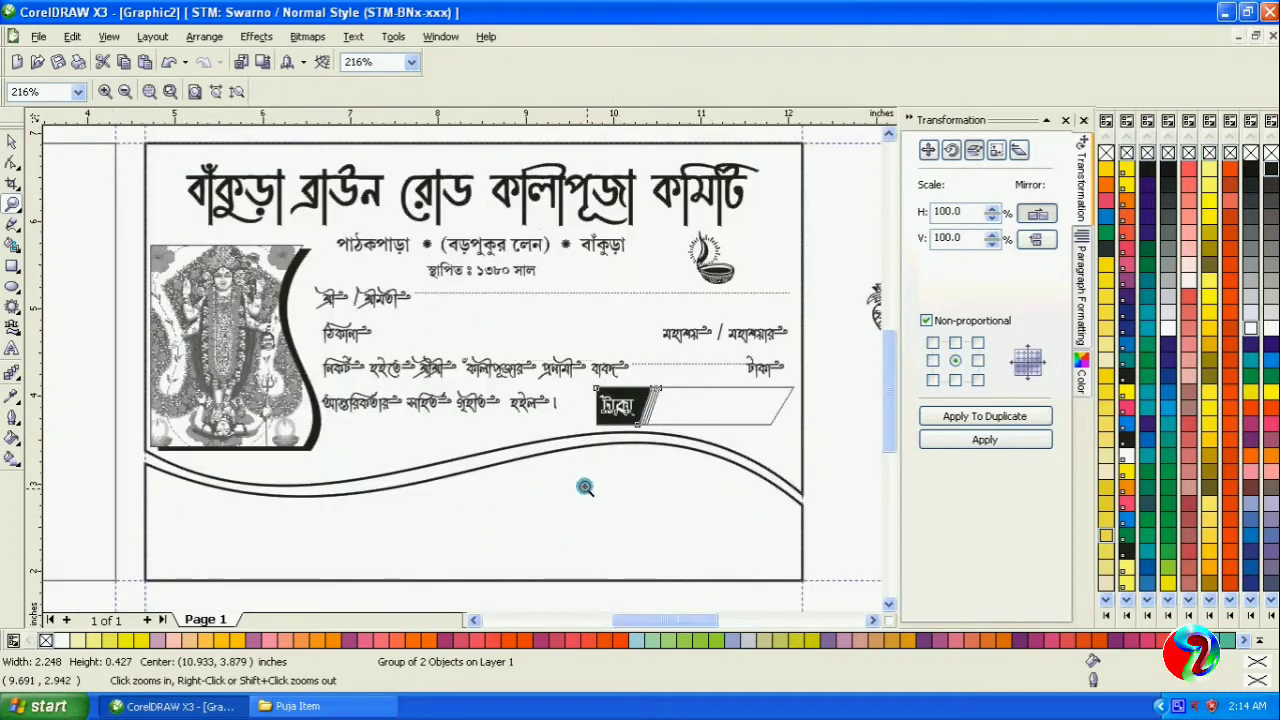
pyautogui.click(12, 142)
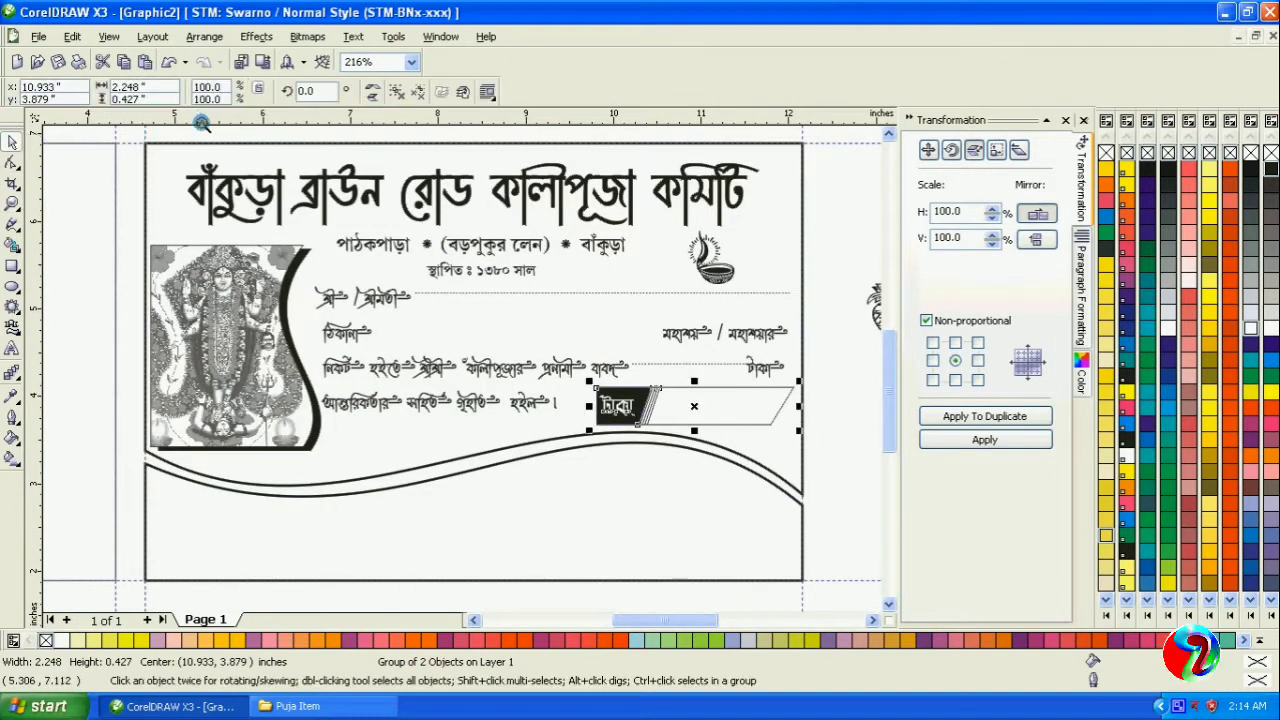
pyautogui.click(200, 127)
pyautogui.scroll(-5, 497, 346)
pyautogui.click(738, 350)
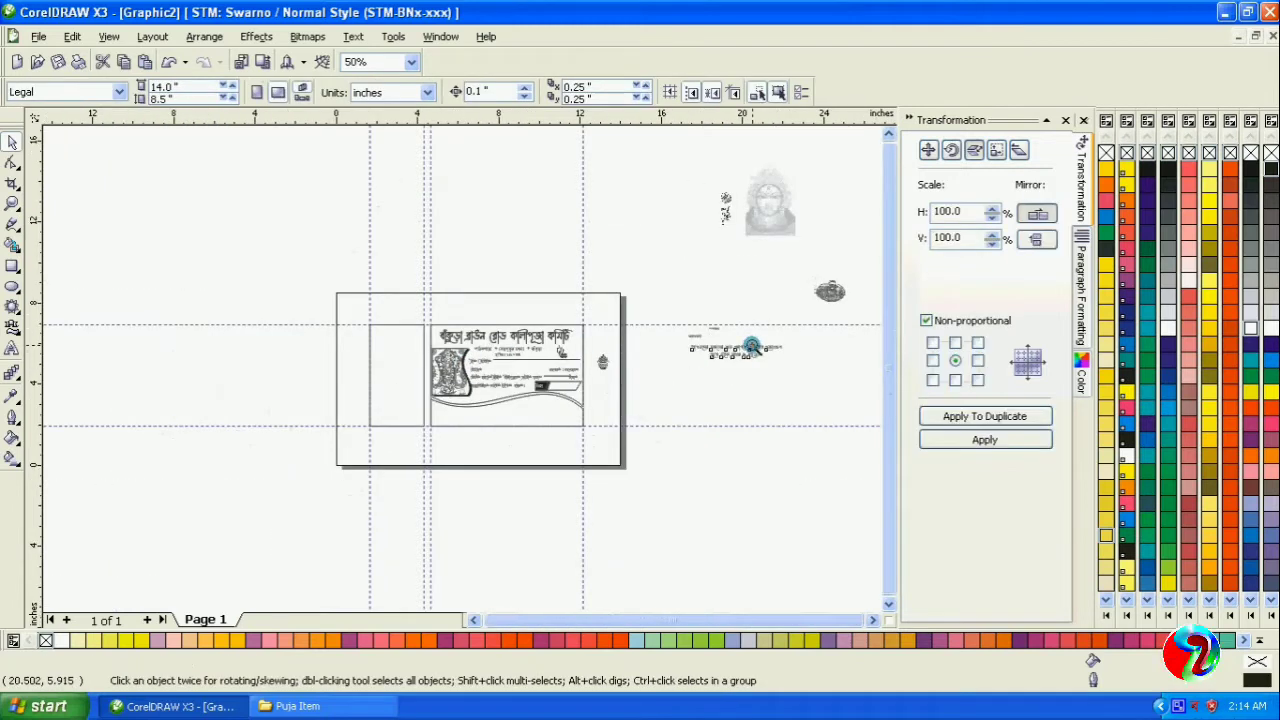
pyautogui.moveTo(738, 350); pyautogui.dragTo(600, 428)
pyautogui.press('Escape')
# Step: Lower the slogan slightly to clear the wave and centre it horizontally with the bottom frame
pyautogui.click(12, 203)
pyautogui.click(545, 435)
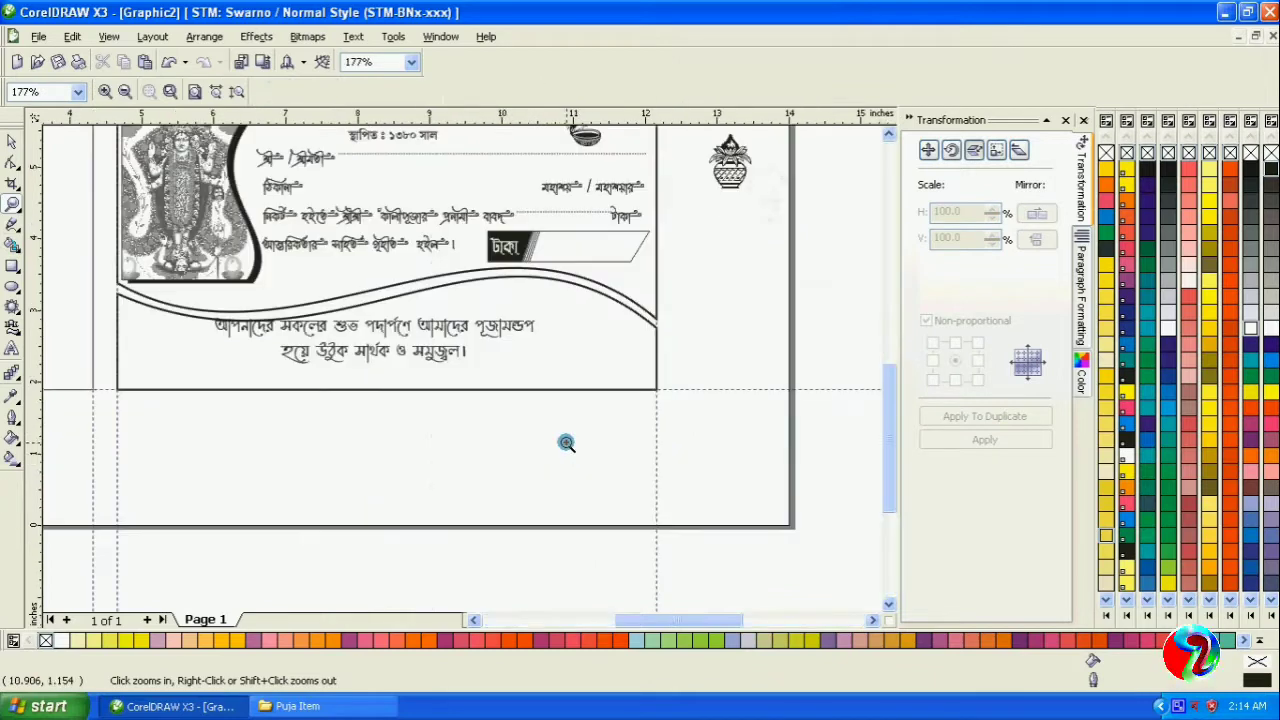
pyautogui.moveTo(95, 290)
pyautogui.mouseDown()
pyautogui.moveTo(566, 443)
pyautogui.moveTo(670, 410)
pyautogui.mouseUp()
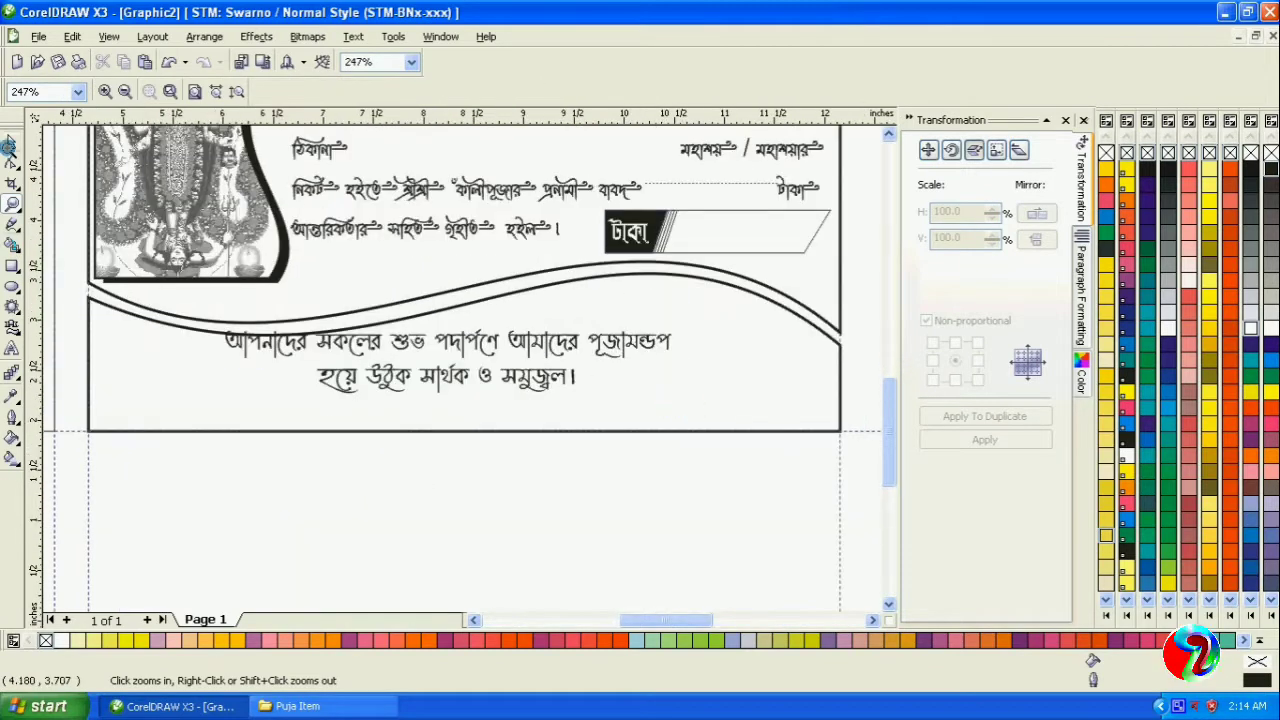
pyautogui.click(10, 144)
pyautogui.moveTo(483, 343); pyautogui.dragTo(458, 336)
pyautogui.keyDown('shift'); pyautogui.click(762, 352); pyautogui.keyUp('shift')
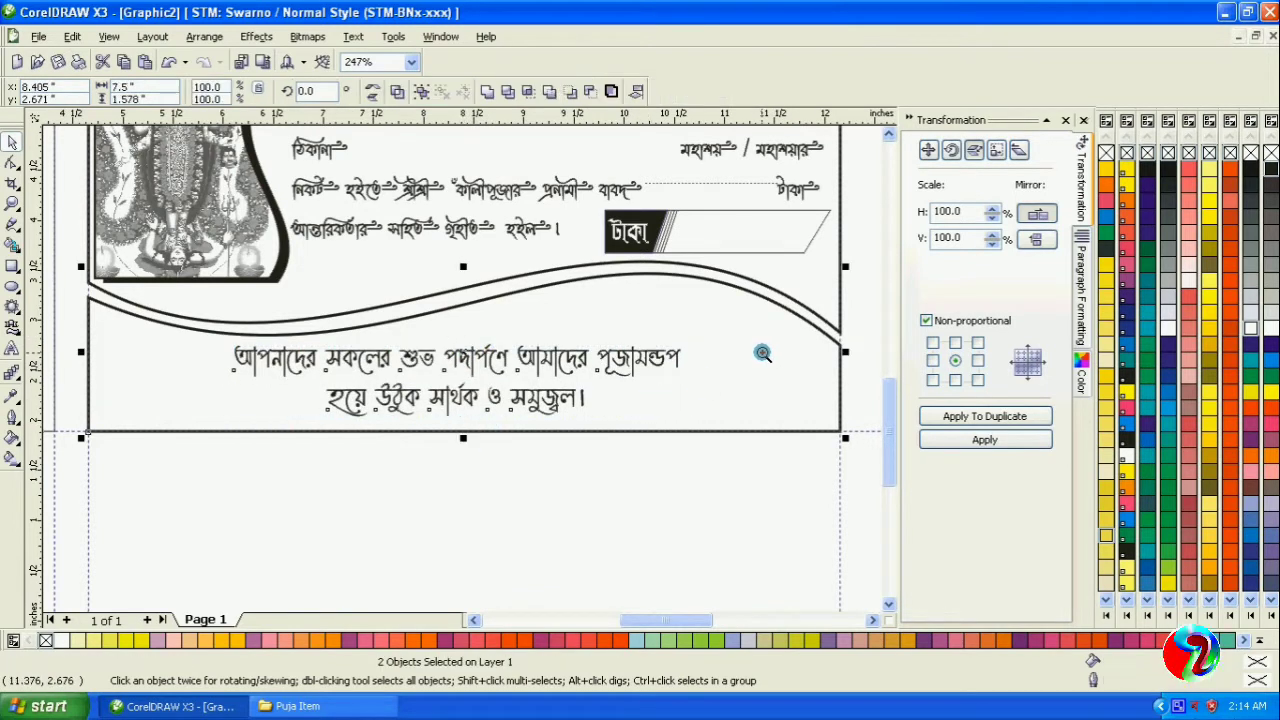
pyautogui.click(637, 90)
pyautogui.click(687, 328)
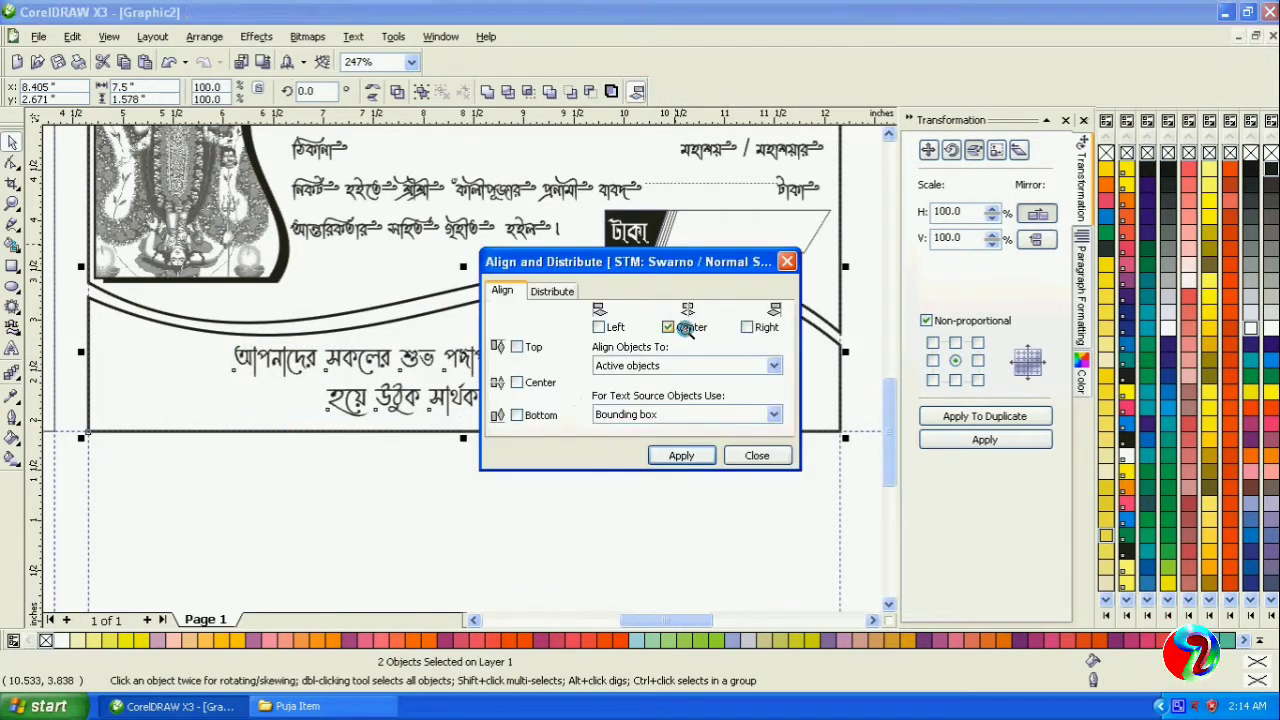
pyautogui.click(706, 456)
pyautogui.click(740, 459)
pyautogui.click(686, 469)
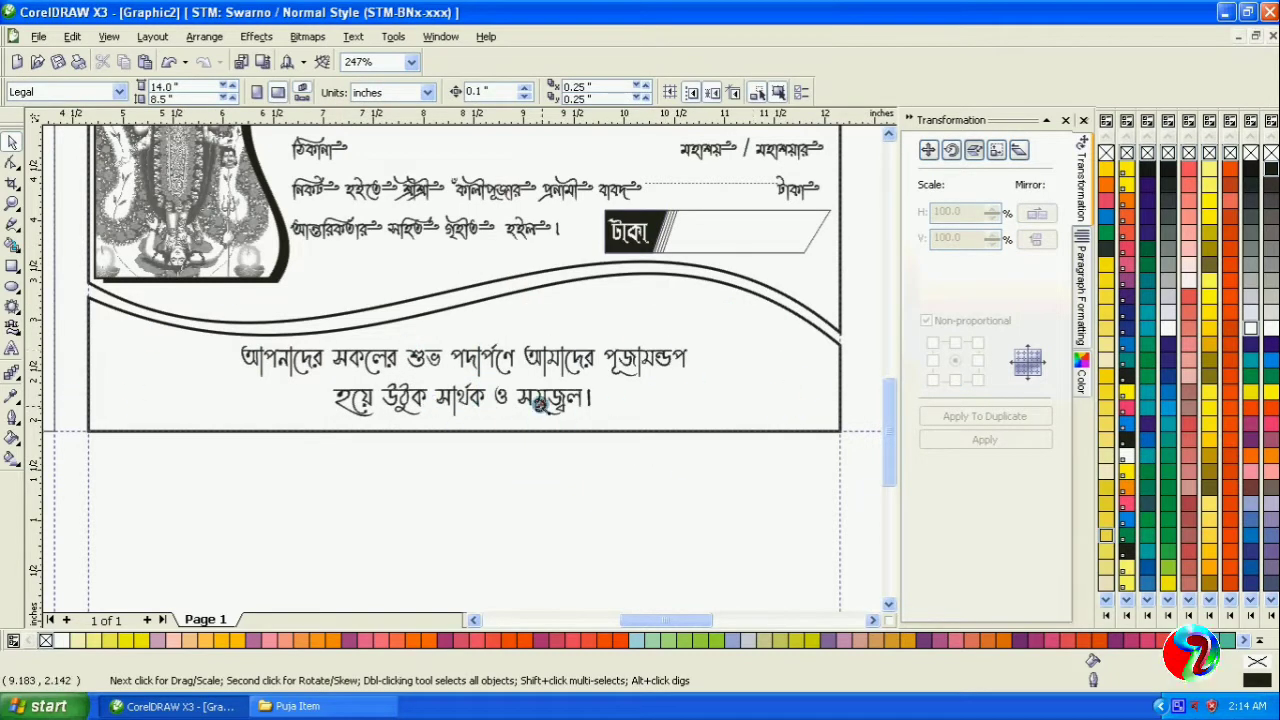
# Step: Move the pot illustration from beside the receipt into the right end of the section below the wave
pyautogui.click(13, 203)
pyautogui.rightClick(447, 294)
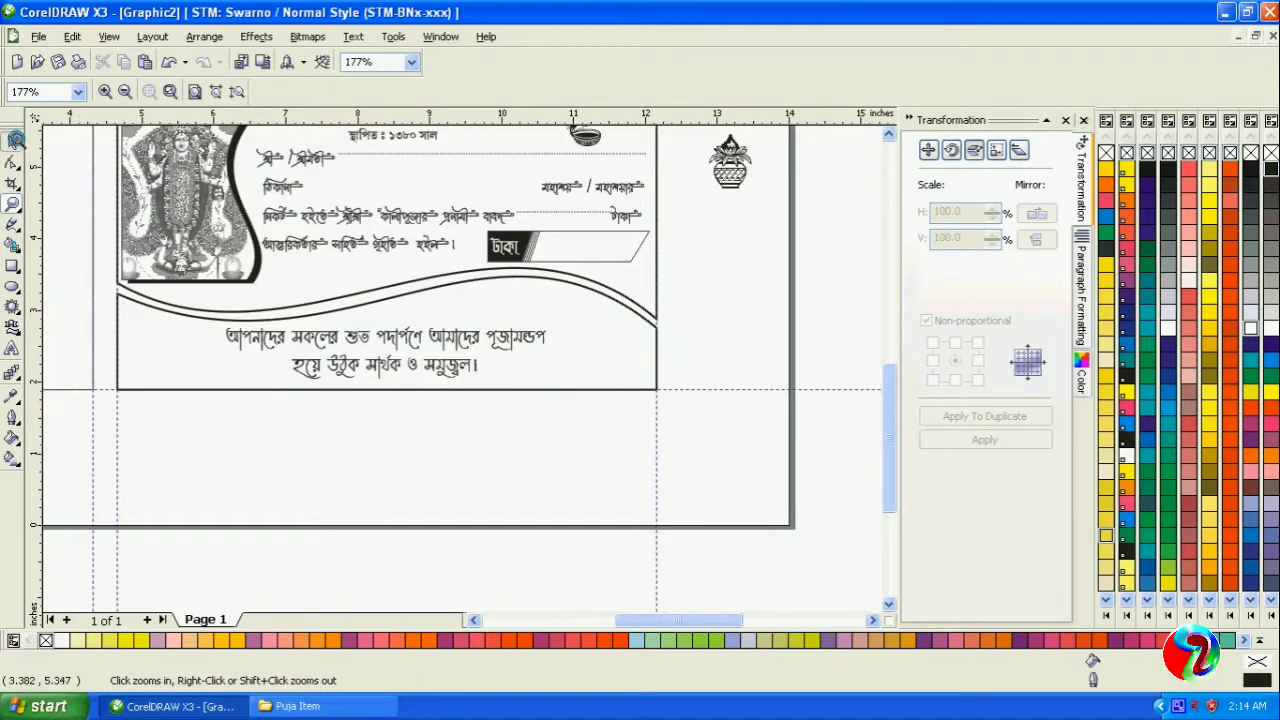
pyautogui.click(13, 140)
pyautogui.click(728, 160)
pyautogui.moveTo(728, 160); pyautogui.dragTo(605, 345)
pyautogui.click(749, 394)
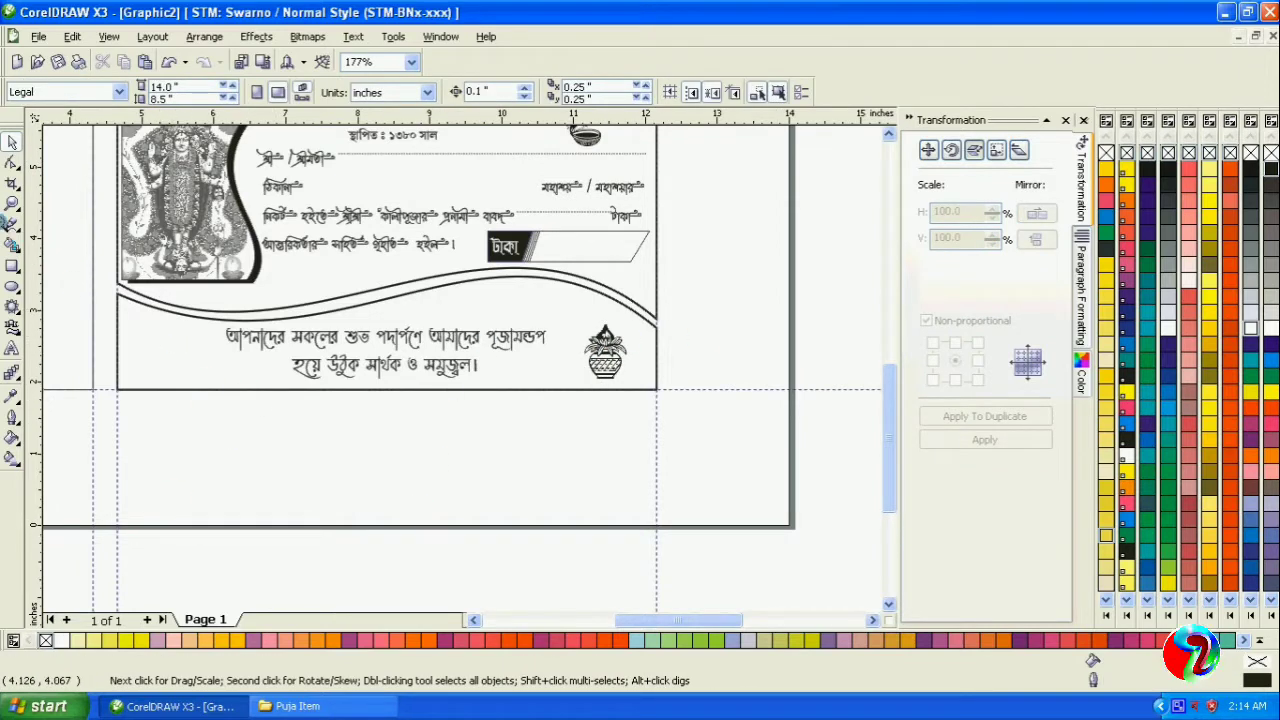
# Step: Bring the dancing figure bitmap from outside the page to the left end of the bottom section
pyautogui.click(13, 203)
pyautogui.rightClick(451, 268)
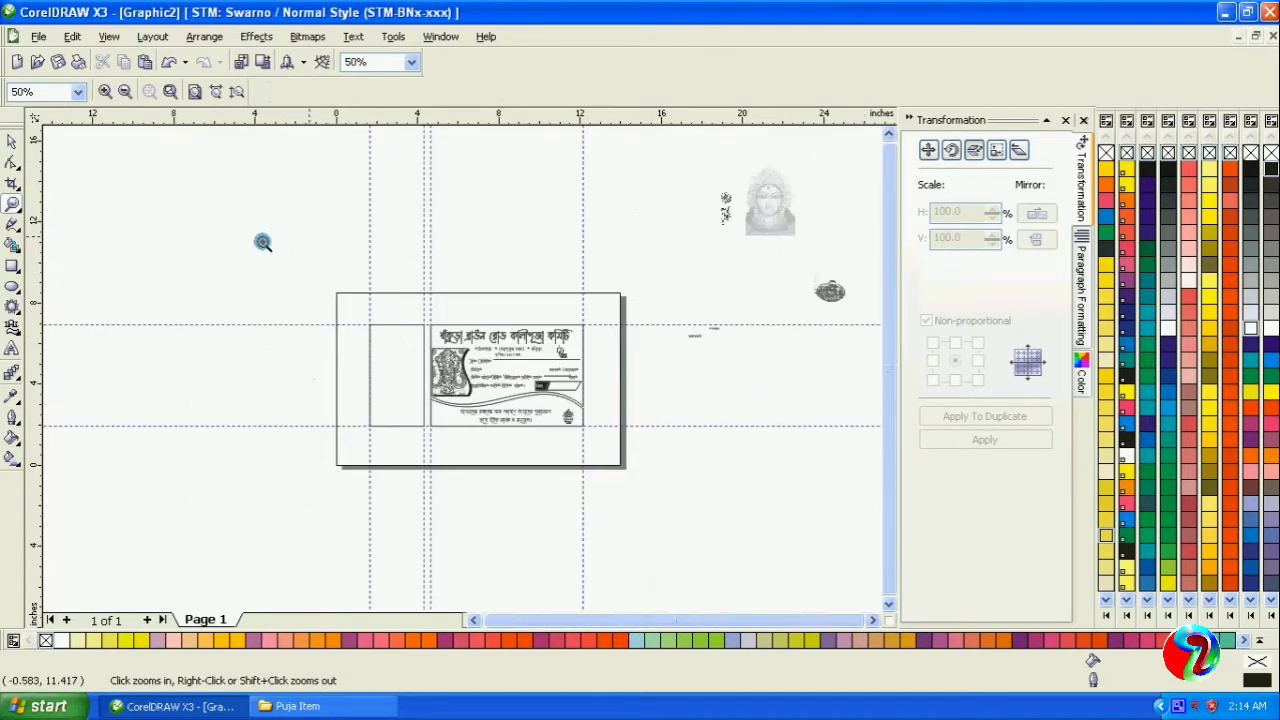
pyautogui.click(13, 141)
pyautogui.moveTo(727, 214); pyautogui.dragTo(438, 417)
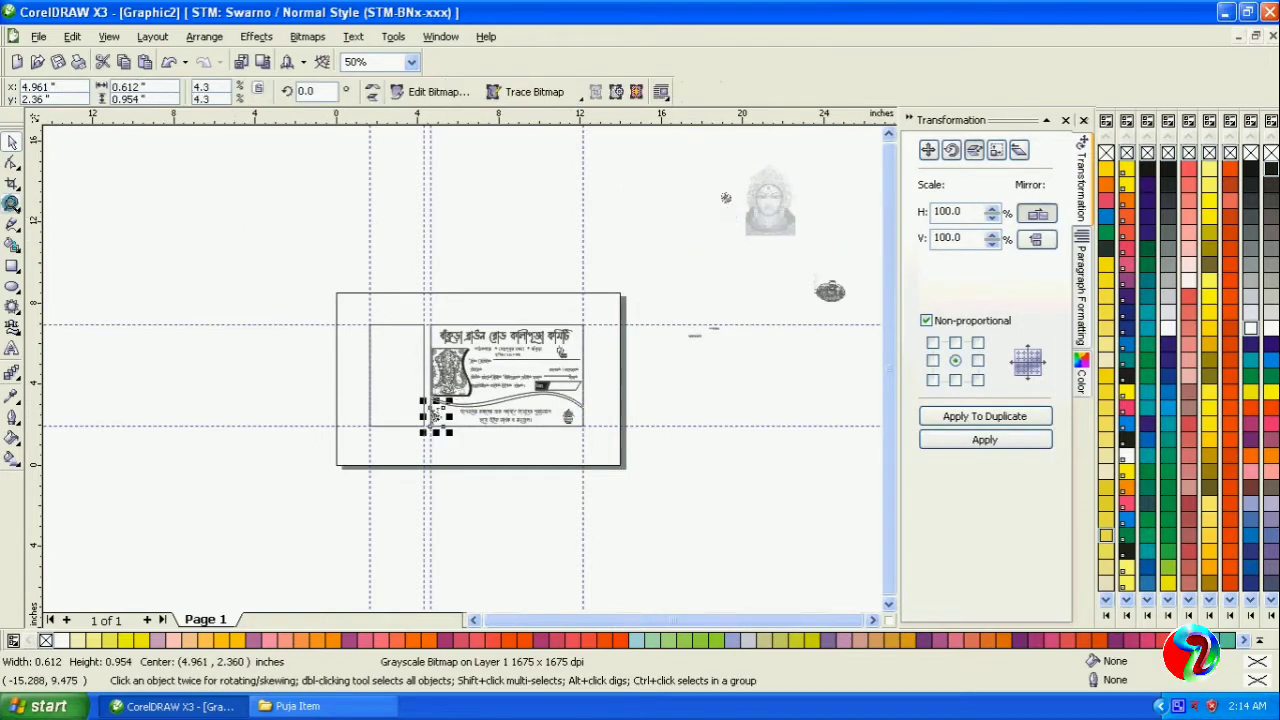
# Step: Reposition the dancing figure fully inside the left end of the bottom frame and mirror it horizontally
pyautogui.press('z')
pyautogui.moveTo(430, 368); pyautogui.dragTo(600, 443)
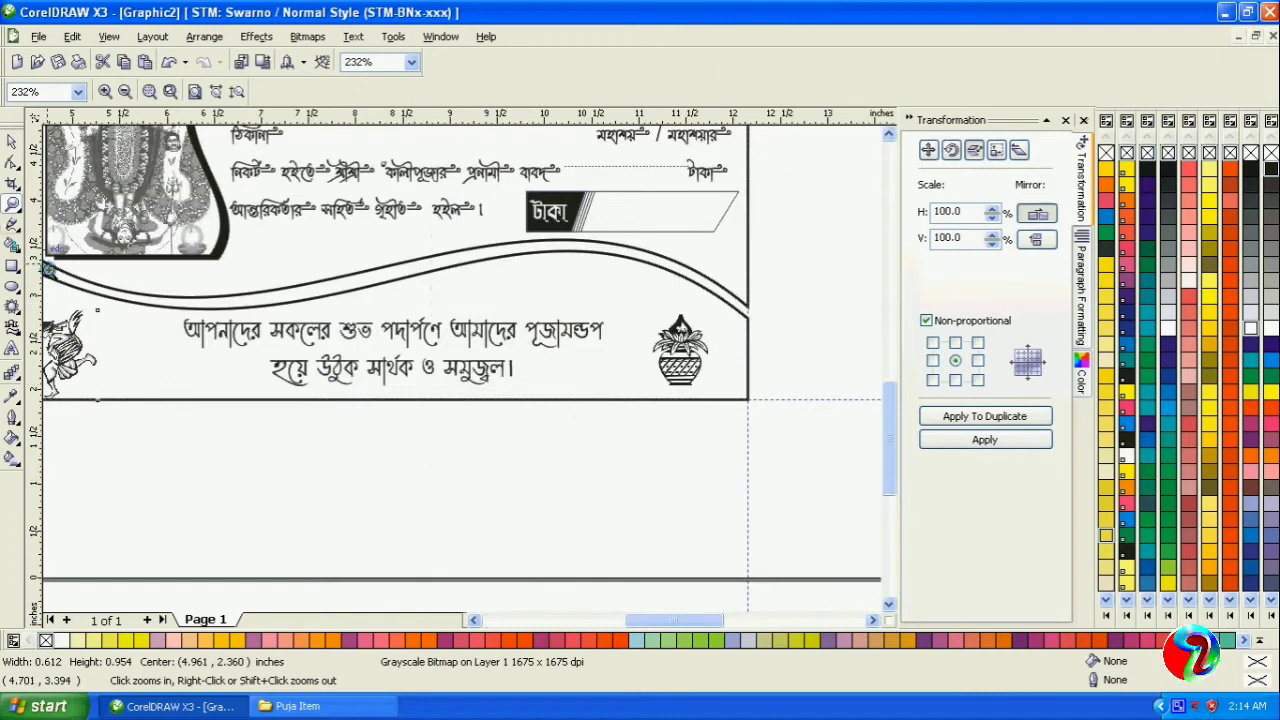
pyautogui.click(12, 141)
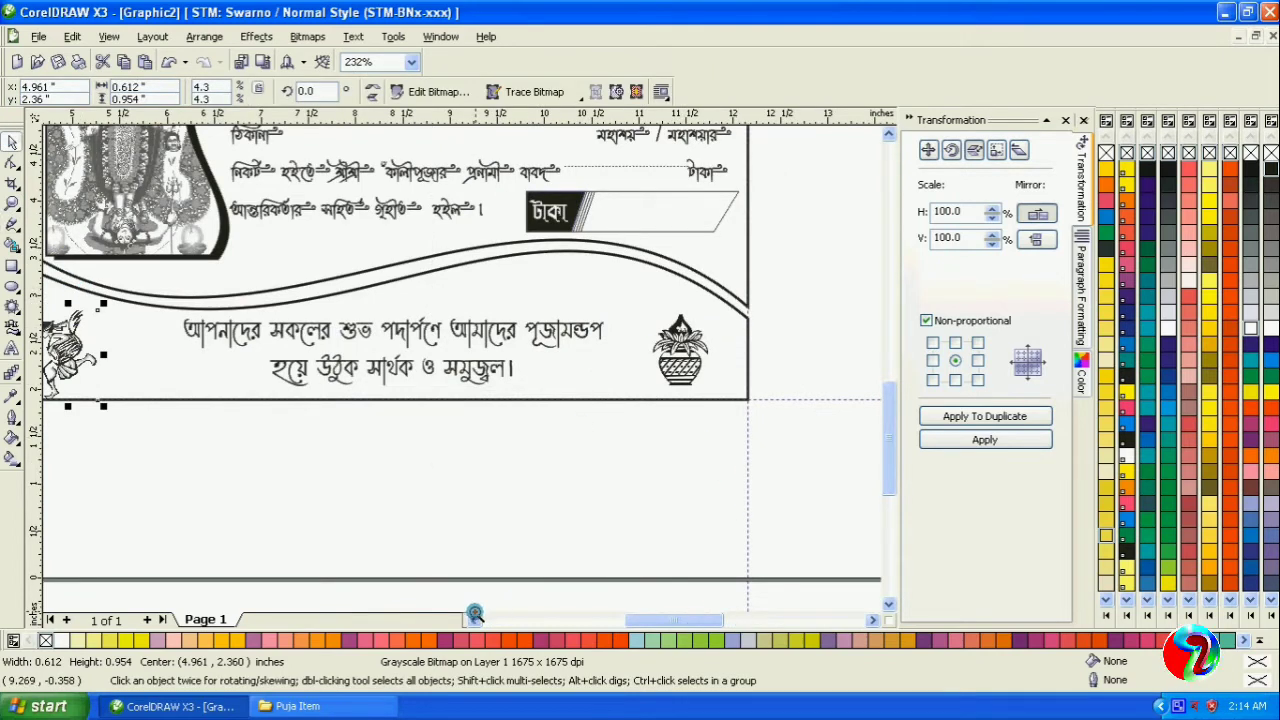
pyautogui.click(475, 614)
pyautogui.click(145, 335)
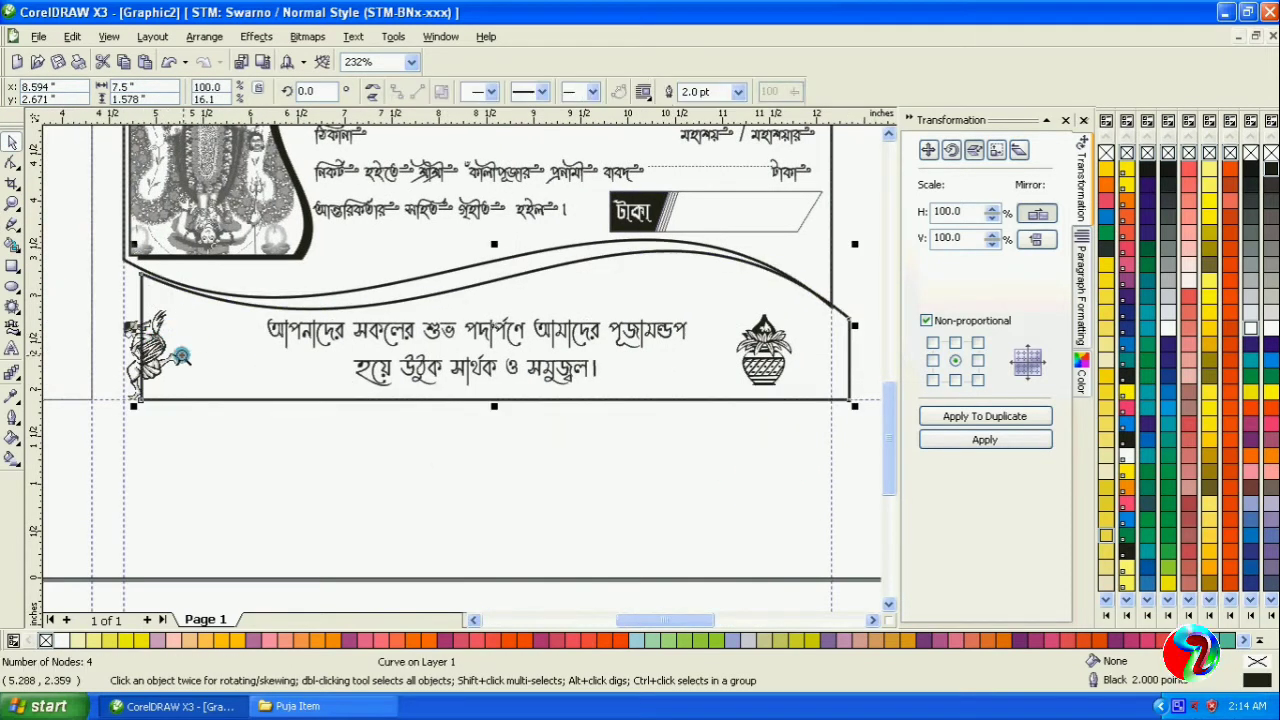
pyautogui.moveTo(181, 356)
pyautogui.mouseDown()
pyautogui.moveTo(149, 366)
pyautogui.moveTo(188, 368)
pyautogui.mouseUp()
pyautogui.click(175, 360)
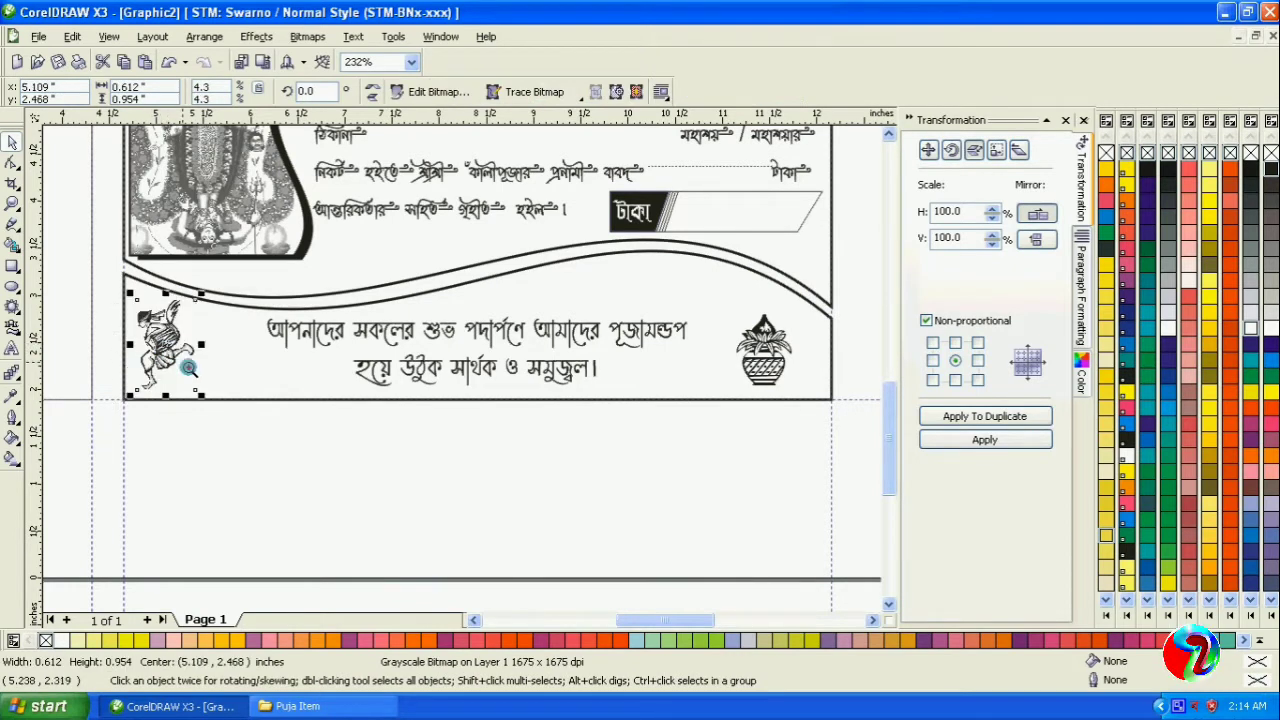
pyautogui.click(990, 440)
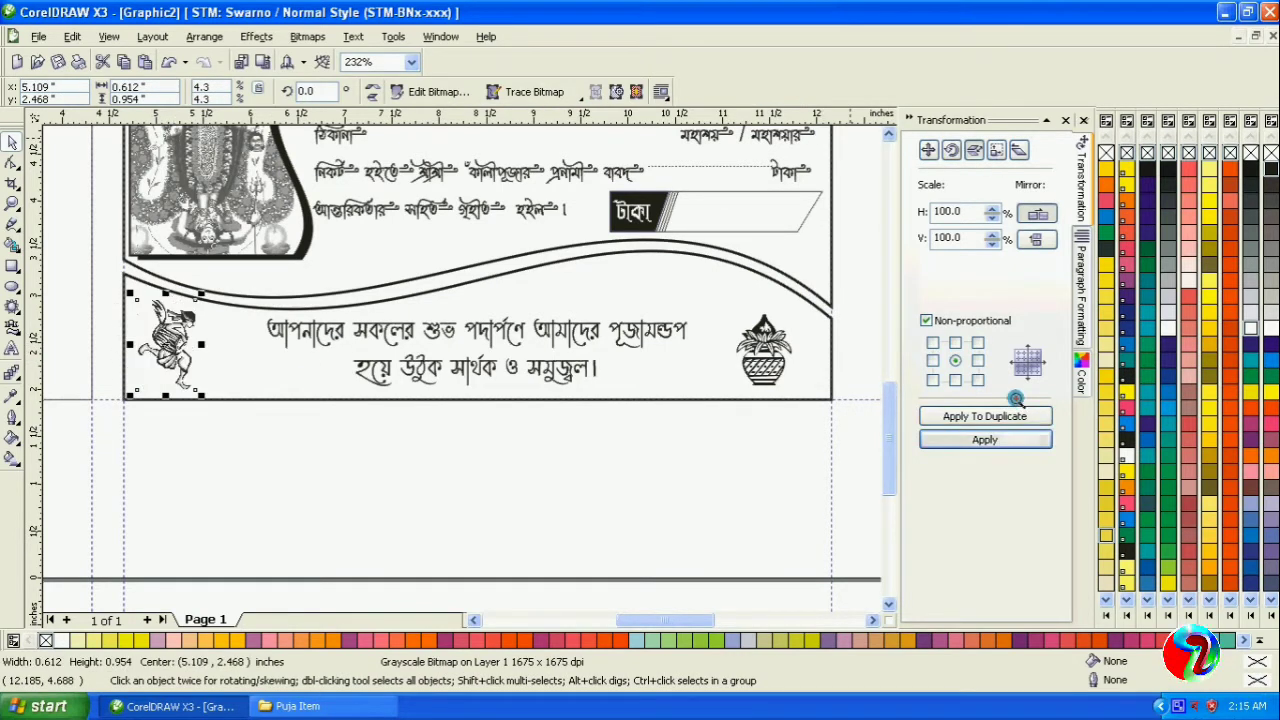
pyautogui.click(528, 464)
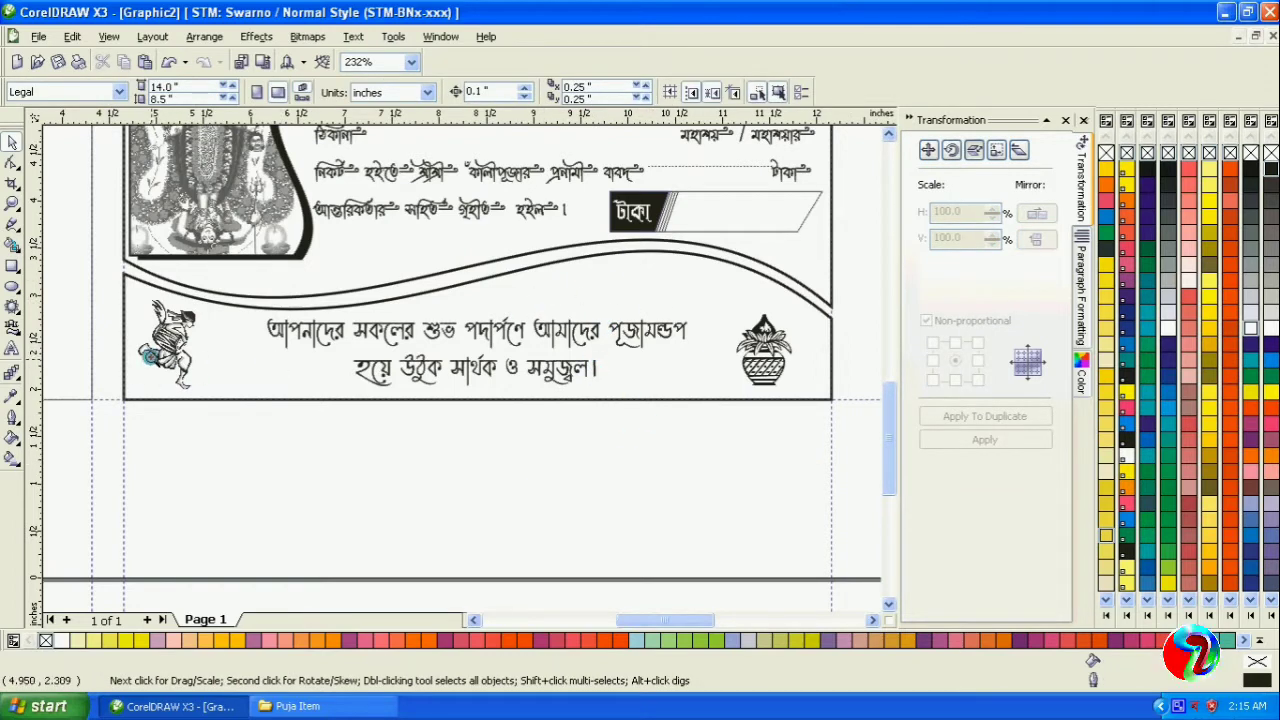
# Step: Widen the two-line slogan slightly about its centre, between the dancing figure and the pot
pyautogui.click(420, 370)
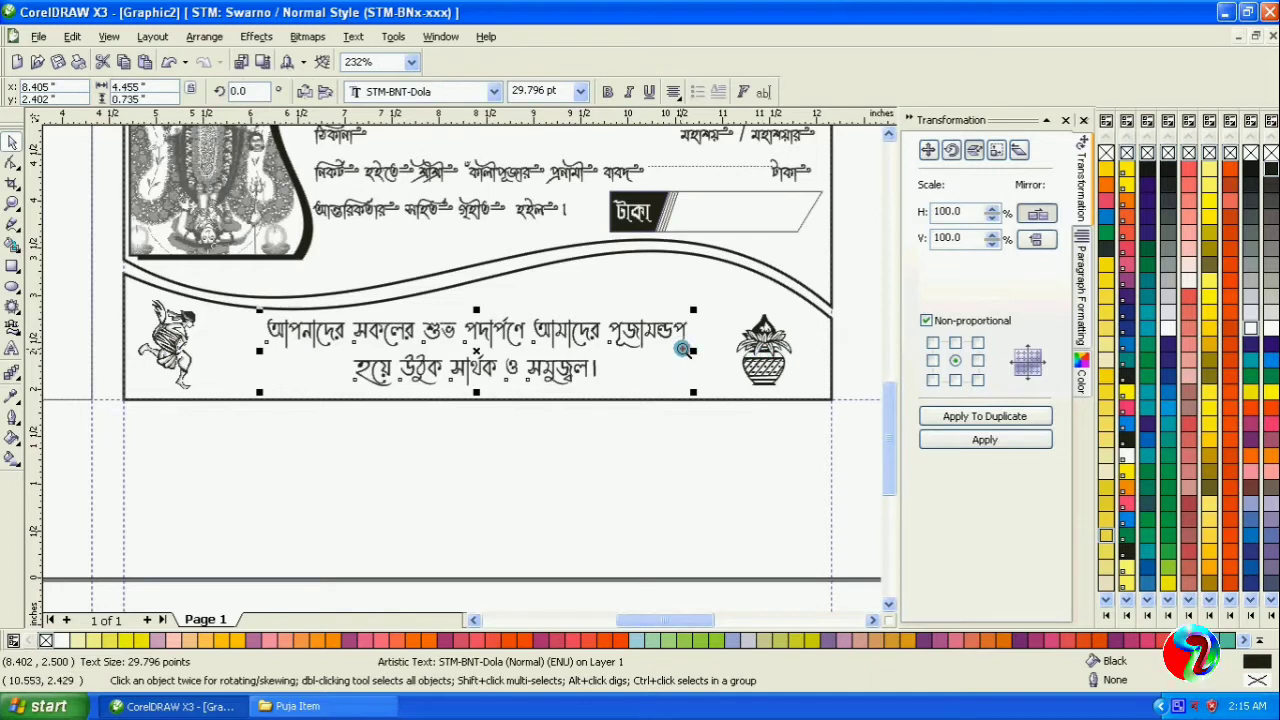
pyautogui.moveTo(692, 348); pyautogui.dragTo(714, 350)
pyautogui.click(631, 464)
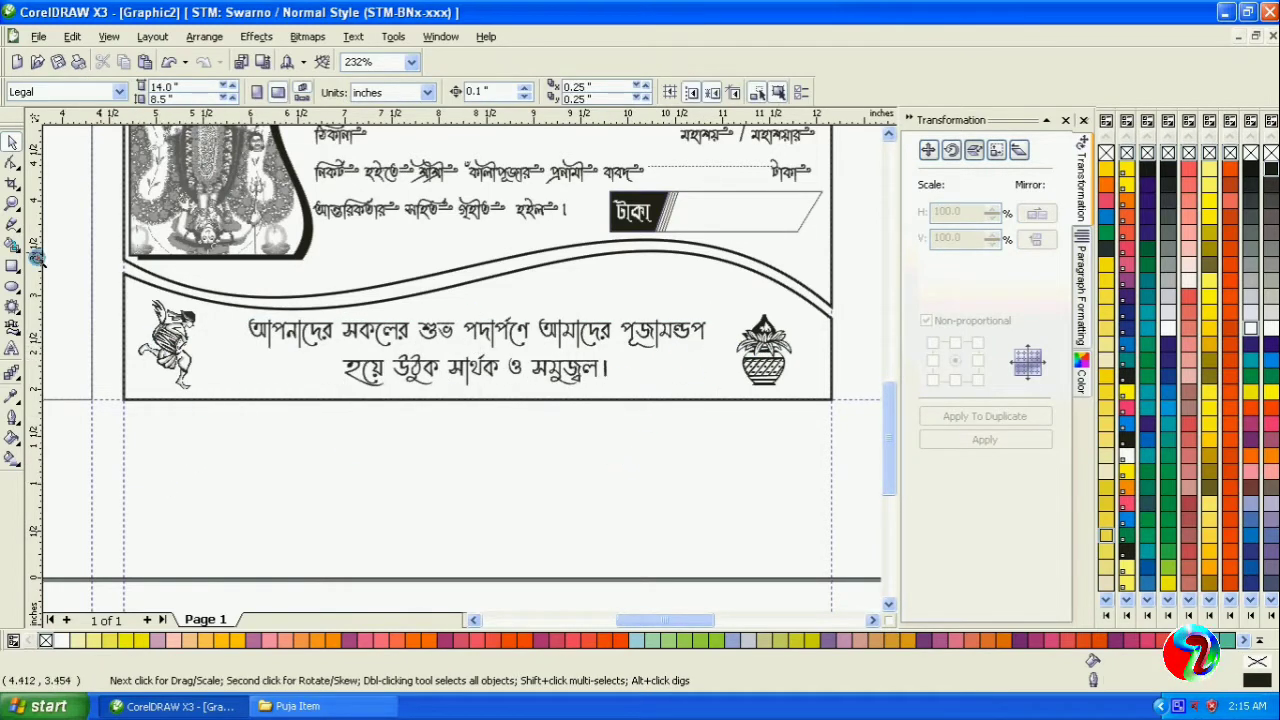
# Step: Move the dark oval ornament bitmap from outside the page onto the receipt, just below the amount box
pyautogui.click(12, 192)
pyautogui.scroll(-3, 383, 349)
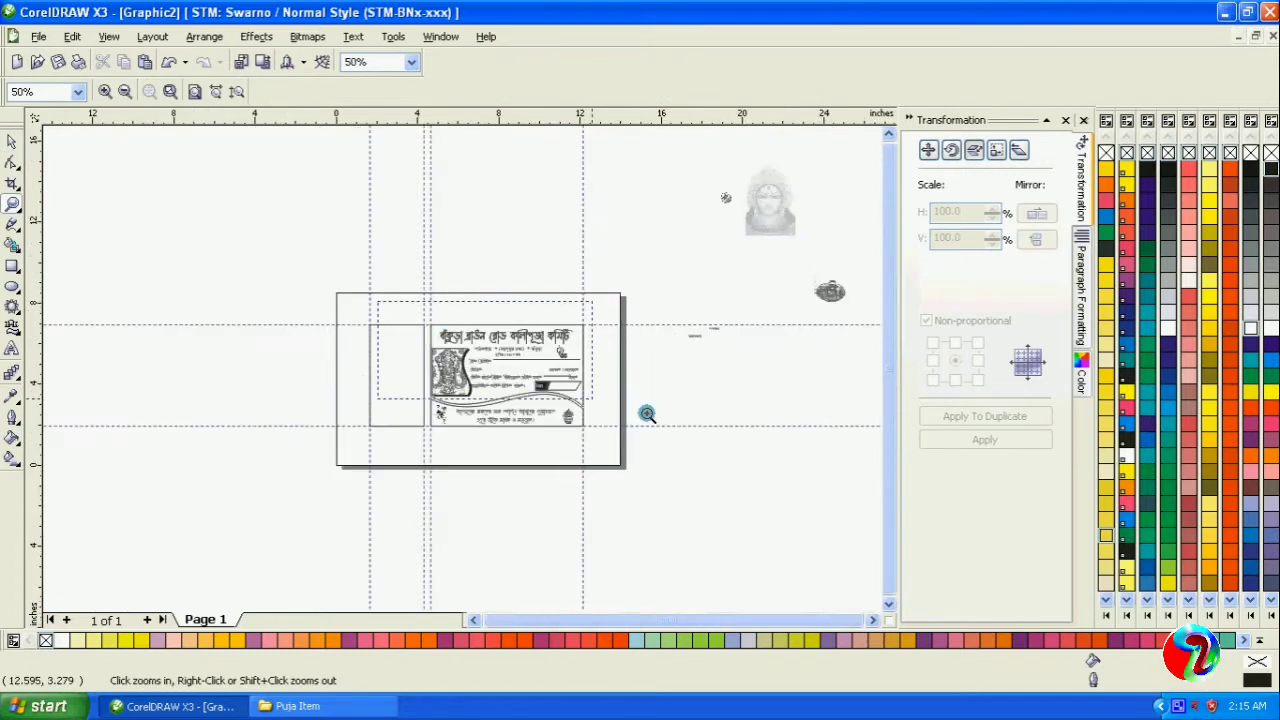
pyautogui.scroll(2, 695, 447)
pyautogui.click(14, 142)
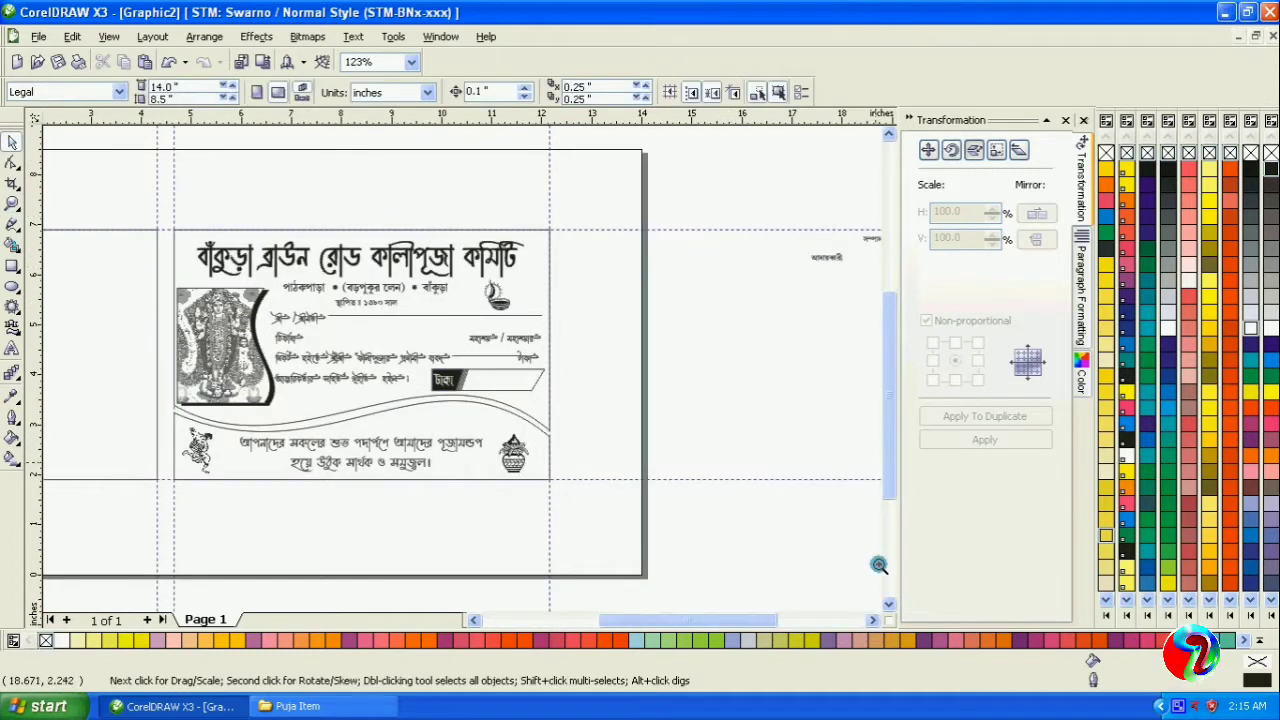
pyautogui.click(873, 619)
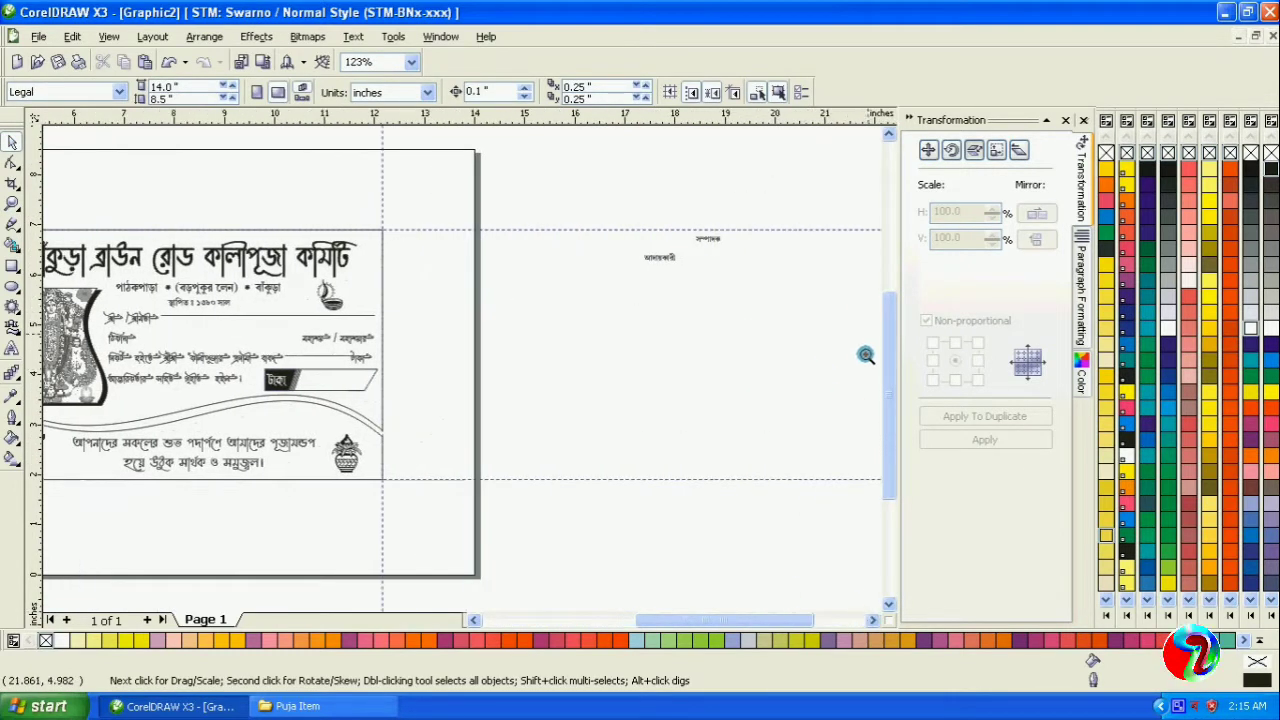
pyautogui.click(871, 614)
pyautogui.click(818, 146)
pyautogui.moveTo(818, 146); pyautogui.dragTo(118, 436)
pyautogui.click(12, 203)
pyautogui.rightClick(340, 345)
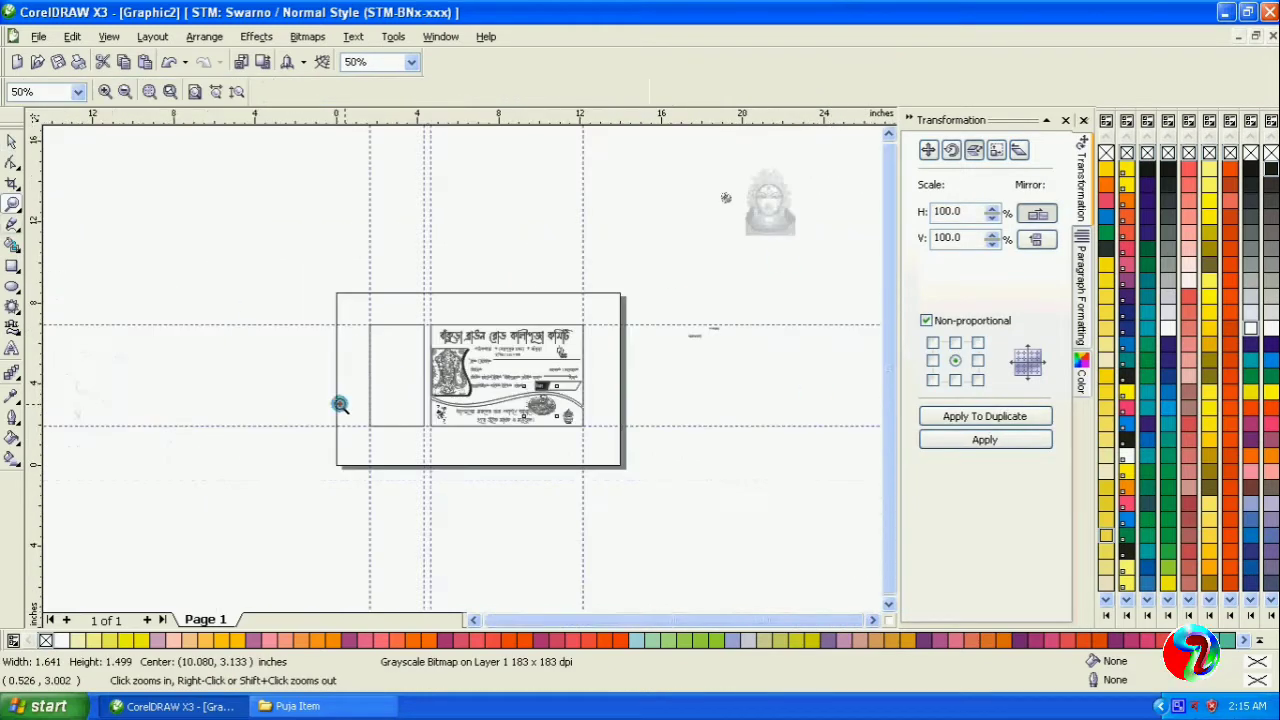
# Step: Shrink the dark oval ornament bitmap to about 0.67 by 0.61 inches and place it between the curved band and the slogan
pyautogui.moveTo(440, 342); pyautogui.dragTo(625, 437)
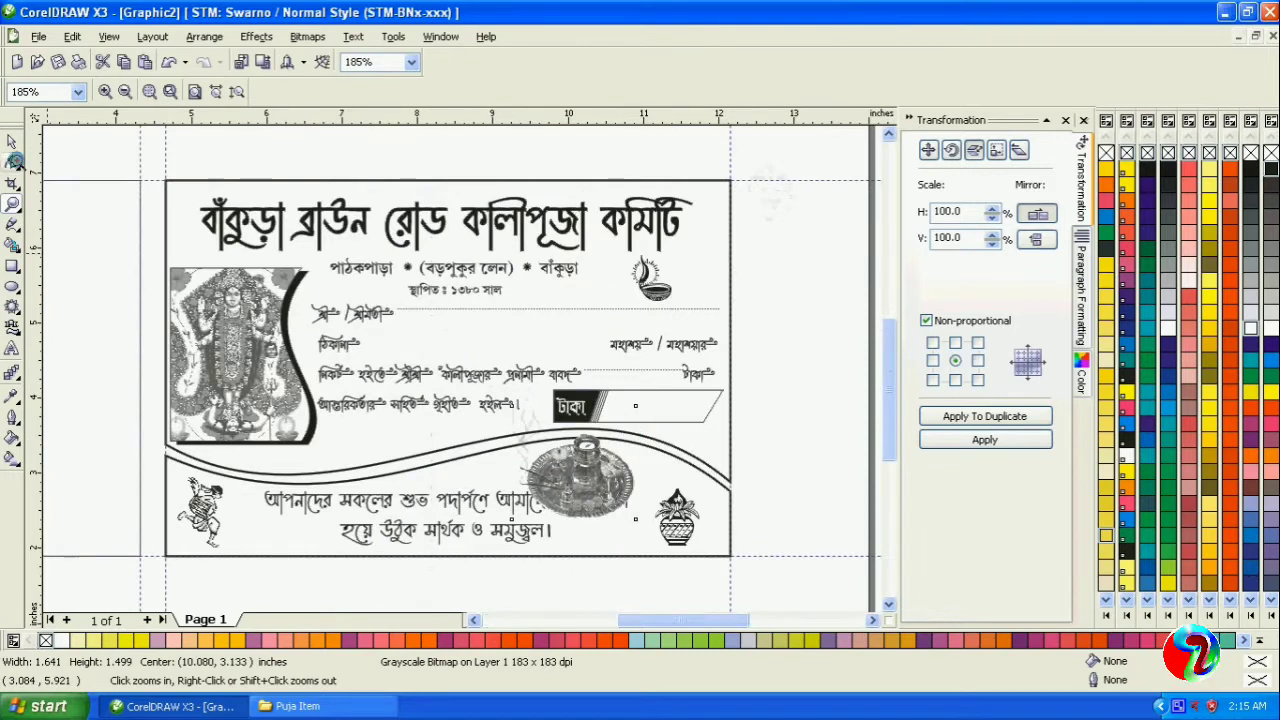
pyautogui.click(12, 141)
pyautogui.moveTo(641, 525); pyautogui.dragTo(587, 485)
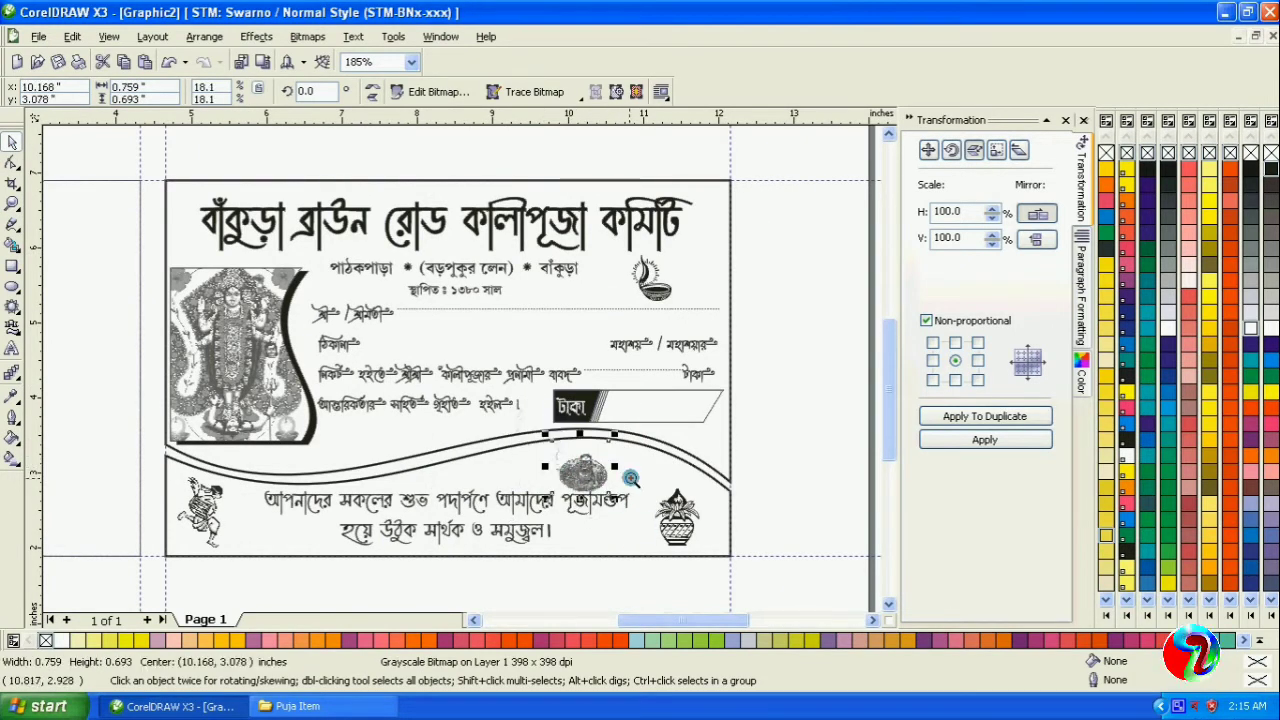
pyautogui.press('Up')
pyautogui.click(576, 505)
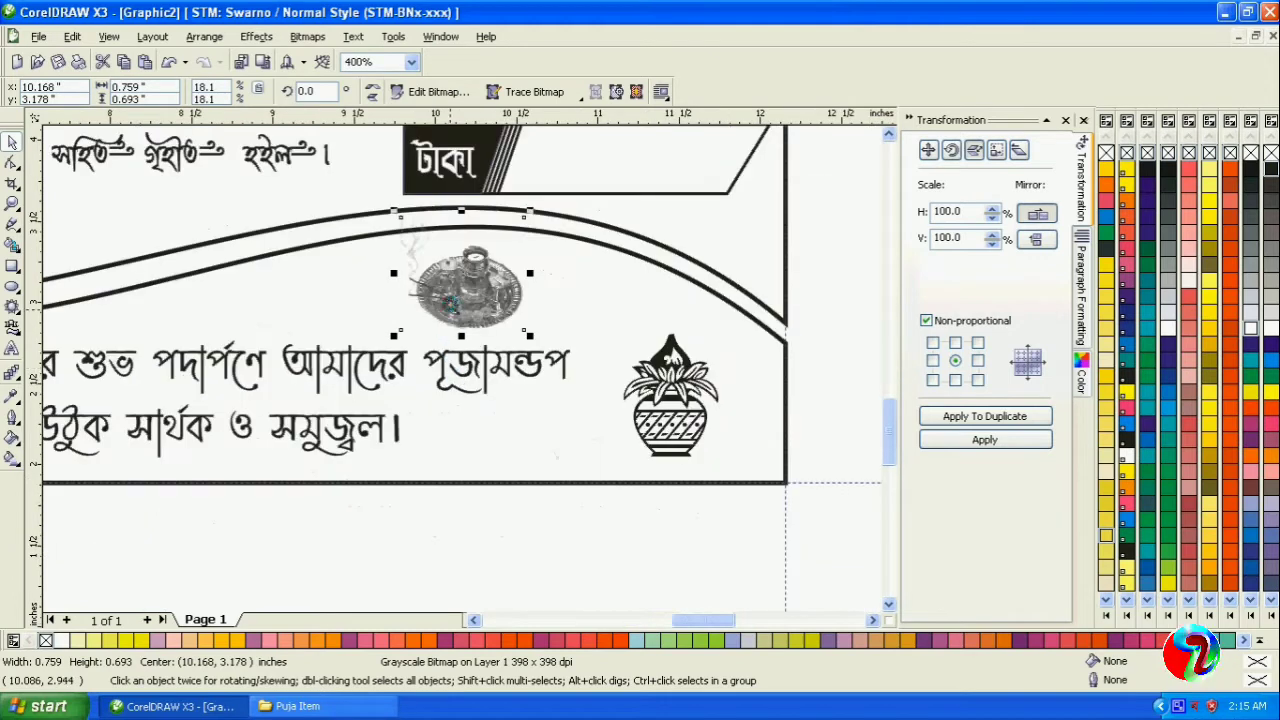
pyautogui.moveTo(399, 215); pyautogui.dragTo(415, 230)
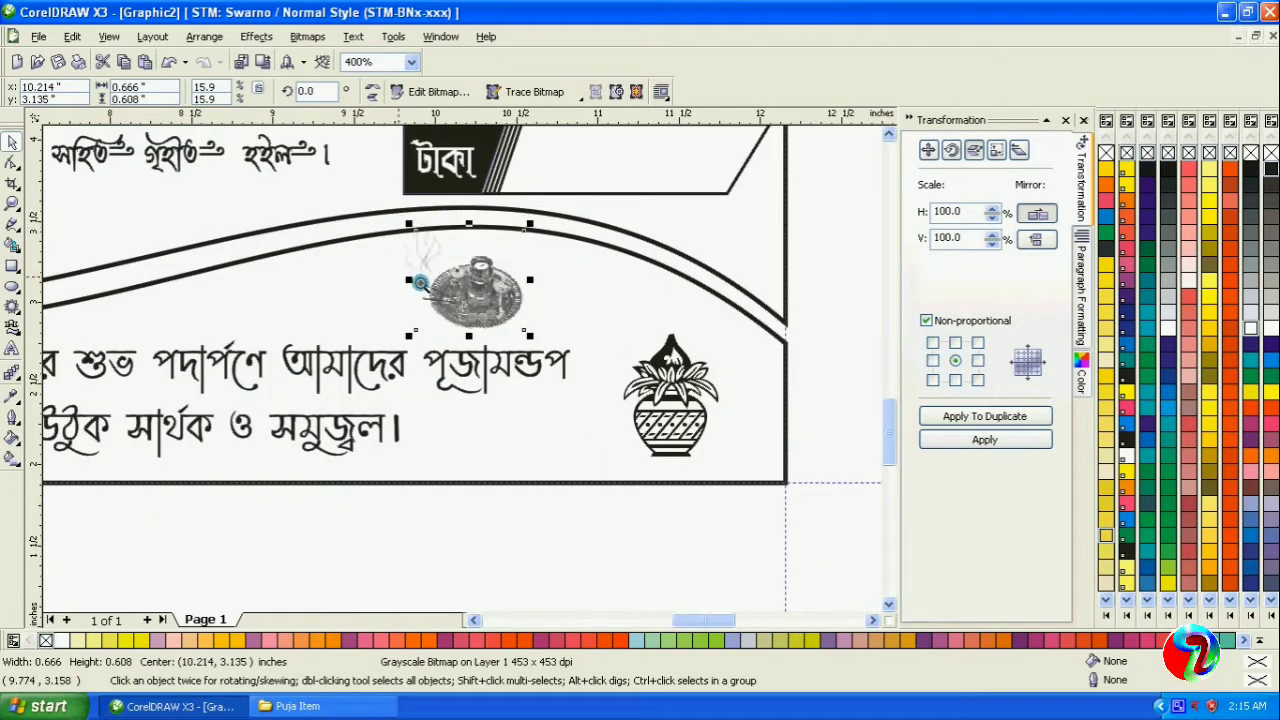
pyautogui.moveTo(495, 290); pyautogui.dragTo(485, 295)
pyautogui.click(825, 325)
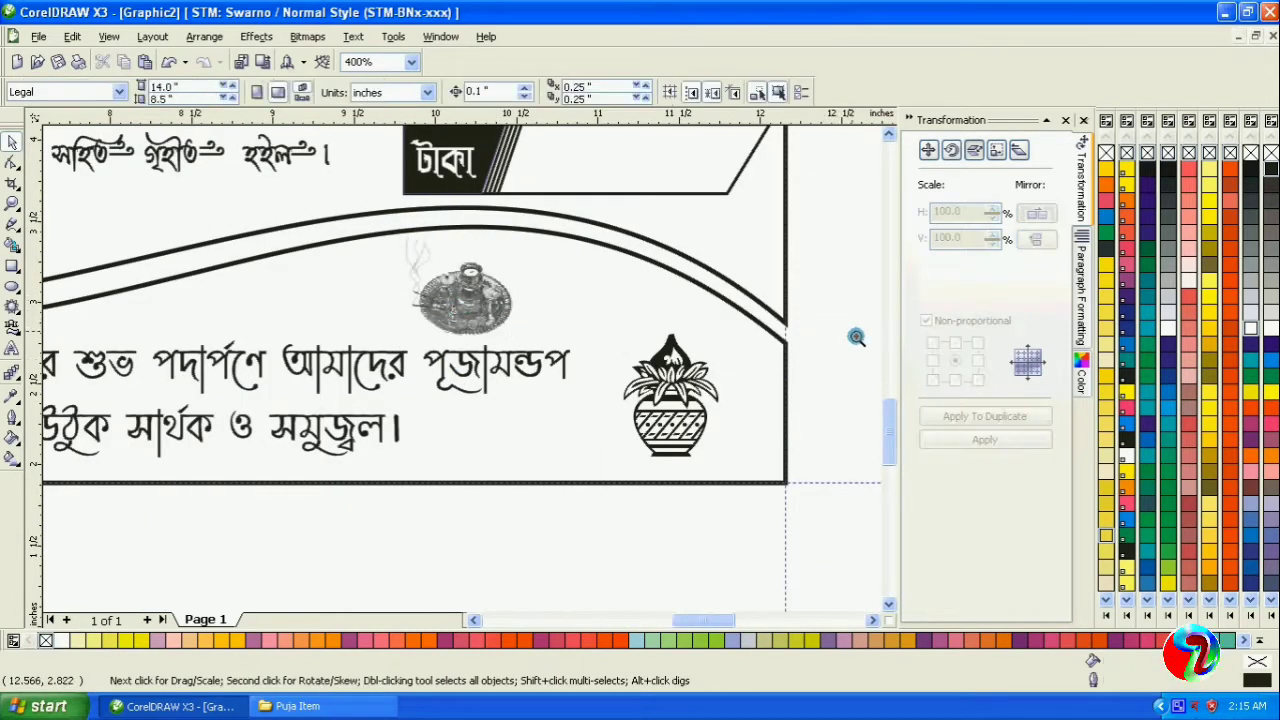
# Step: Bring the আদায়কারী label from outside the page onto the receipt, near the lower edge of the Kali picture
pyautogui.click(12, 205)
pyautogui.rightClick(468, 310)
pyautogui.rightClick(483, 322)
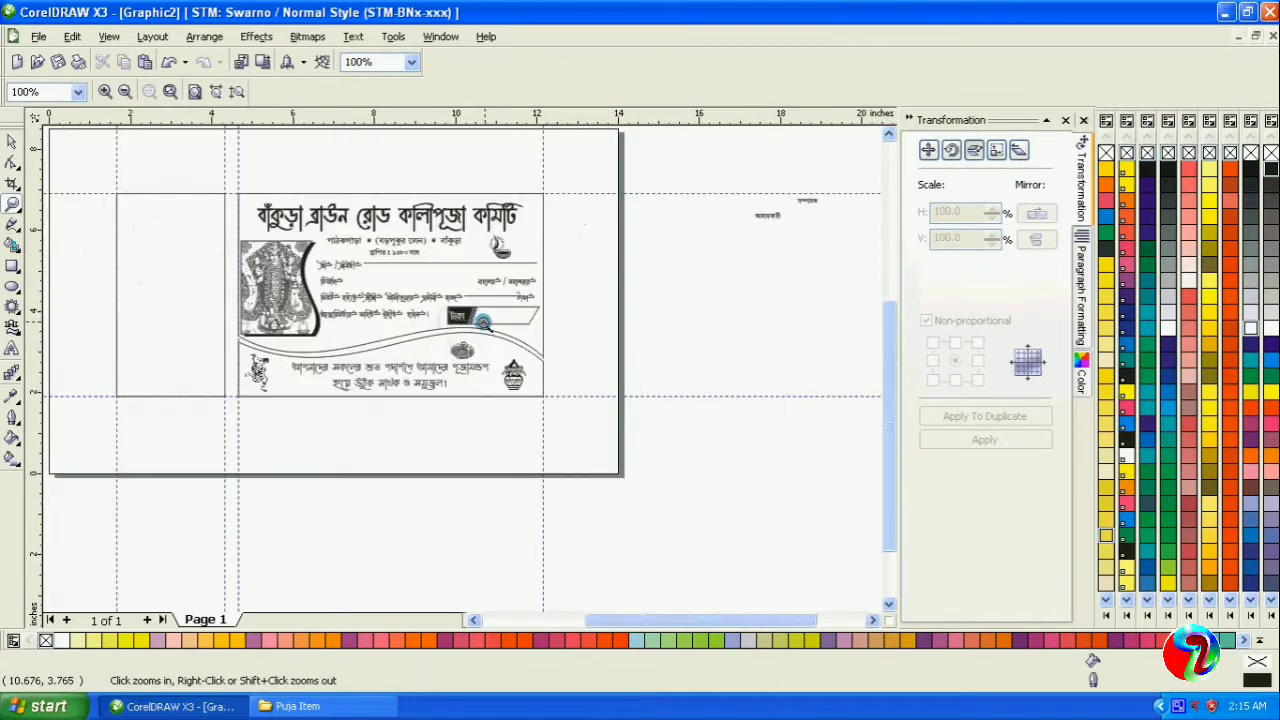
pyautogui.moveTo(198, 199); pyautogui.dragTo(575, 412)
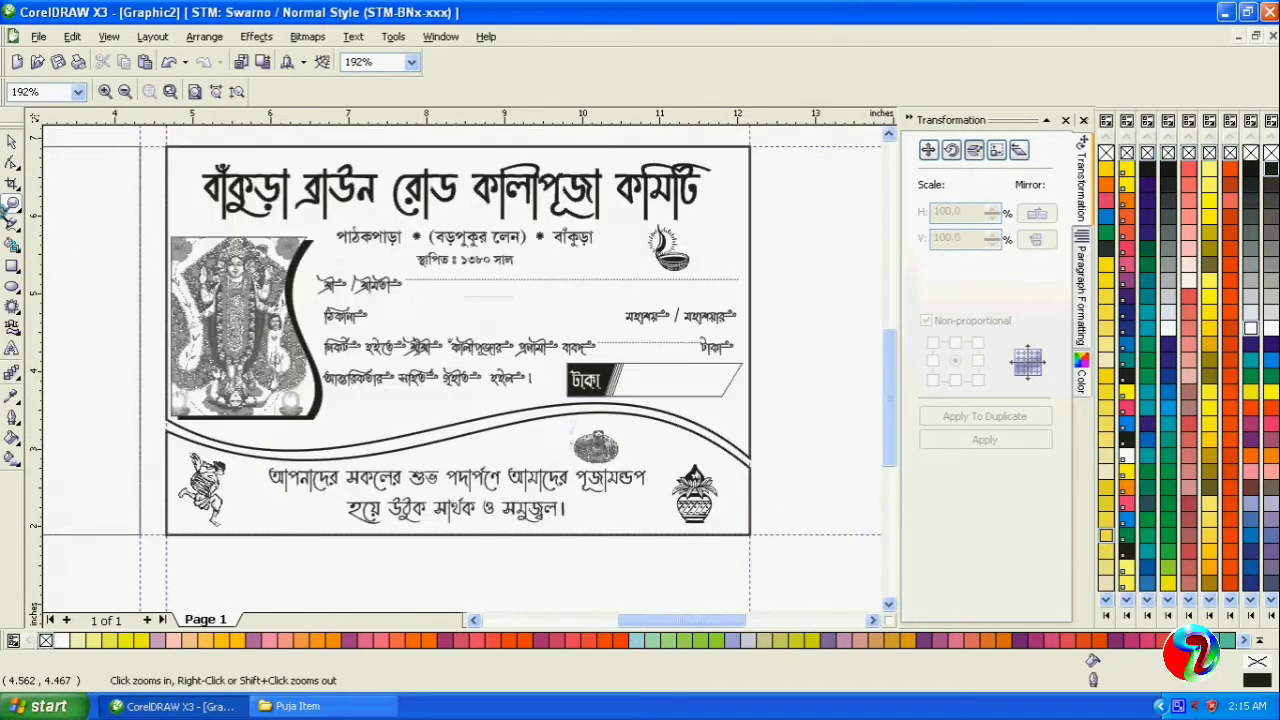
pyautogui.click(12, 142)
pyautogui.hscroll(5, 869, 615)
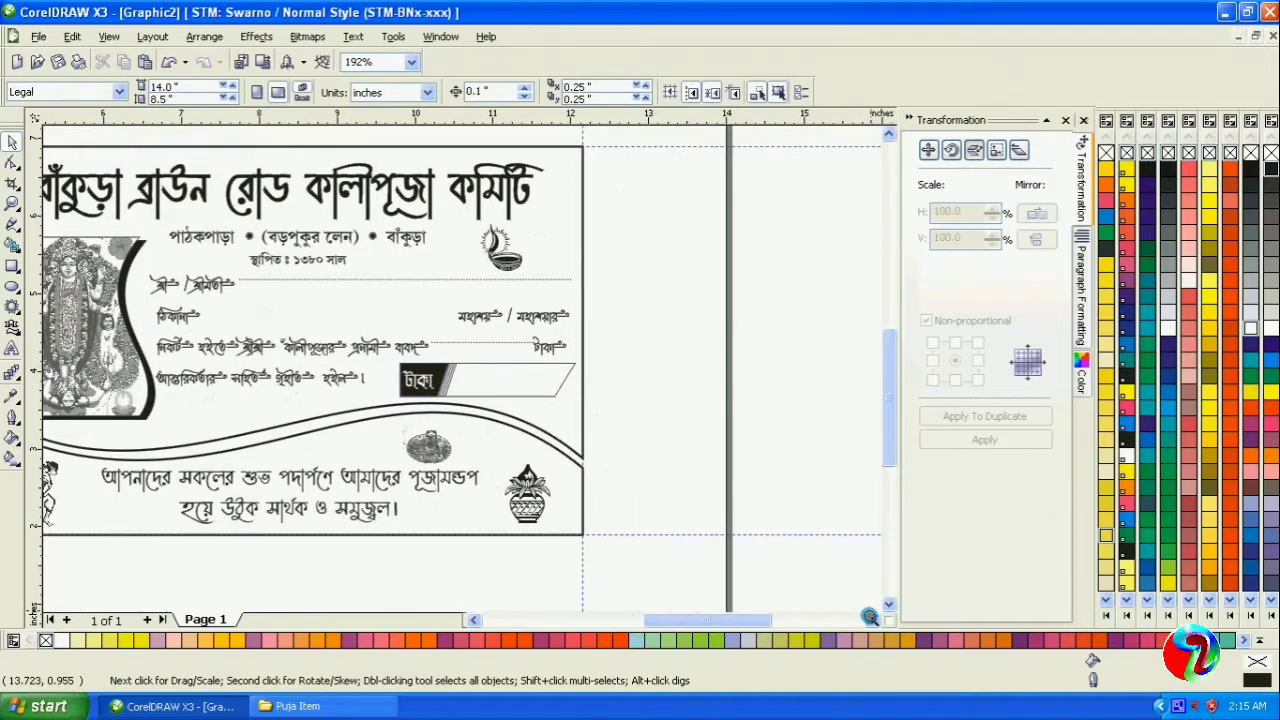
pyautogui.scroll(-3, 461, 368)
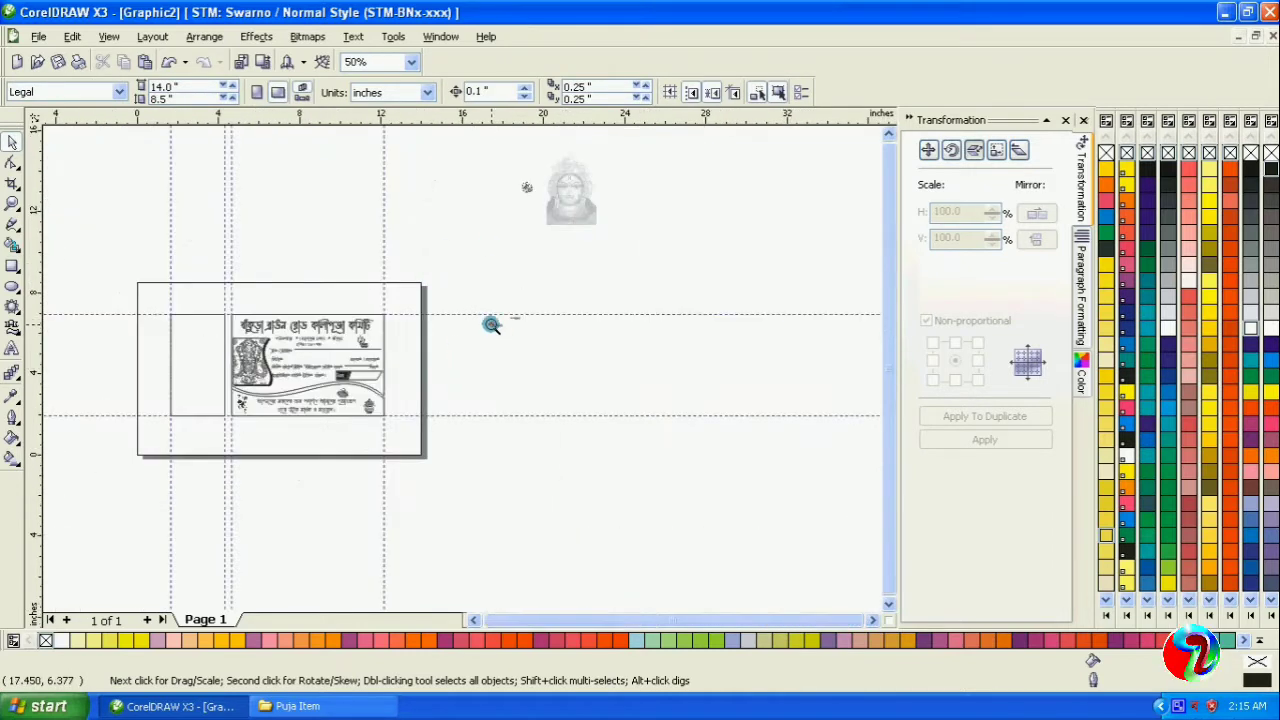
pyautogui.click(275, 388)
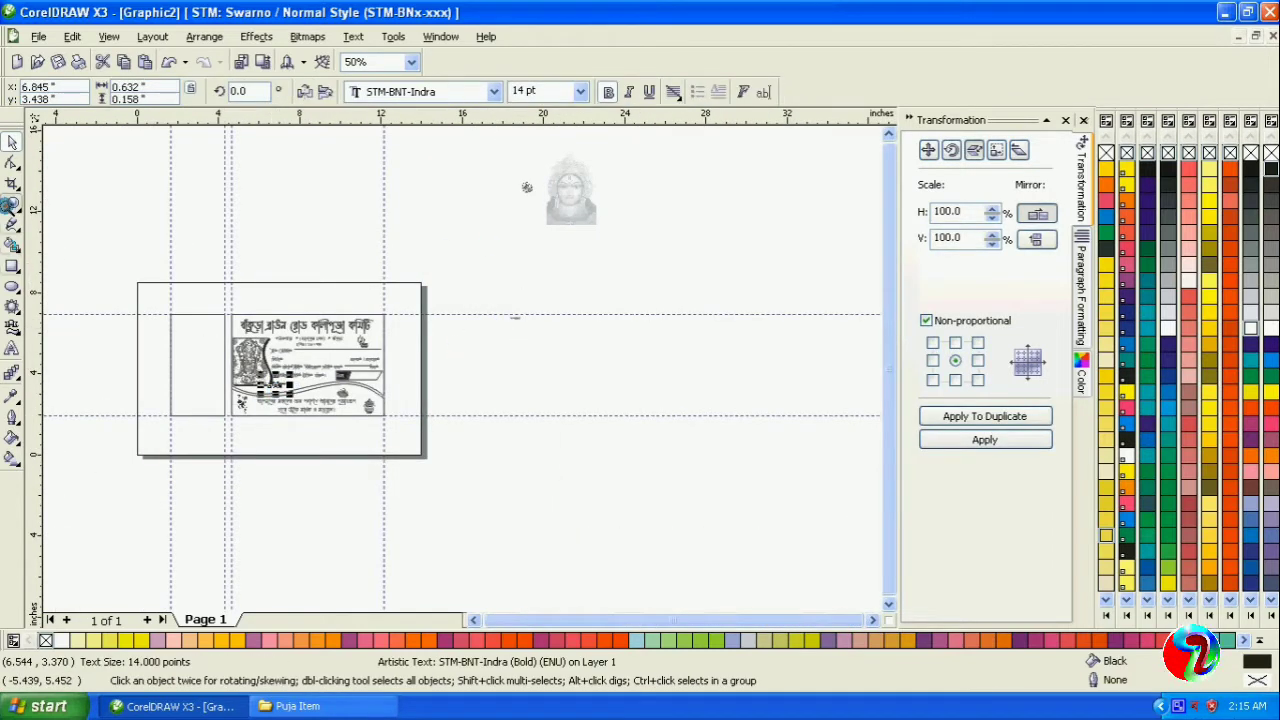
pyautogui.moveTo(206, 300); pyautogui.dragTo(406, 442)
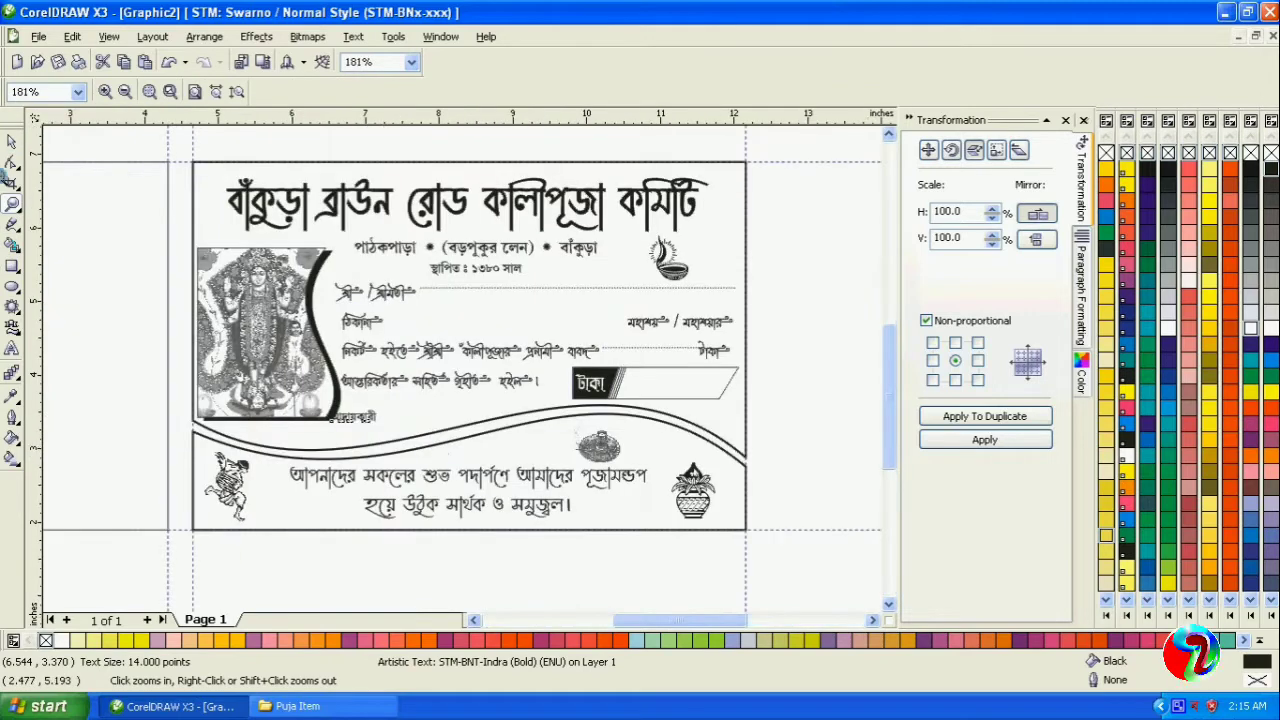
# Step: Fine-tune the আদায়কারী label's position in the gap beside the Kali picture, just above the curved band
pyautogui.click(12, 142)
pyautogui.moveTo(373, 418); pyautogui.dragTo(374, 420)
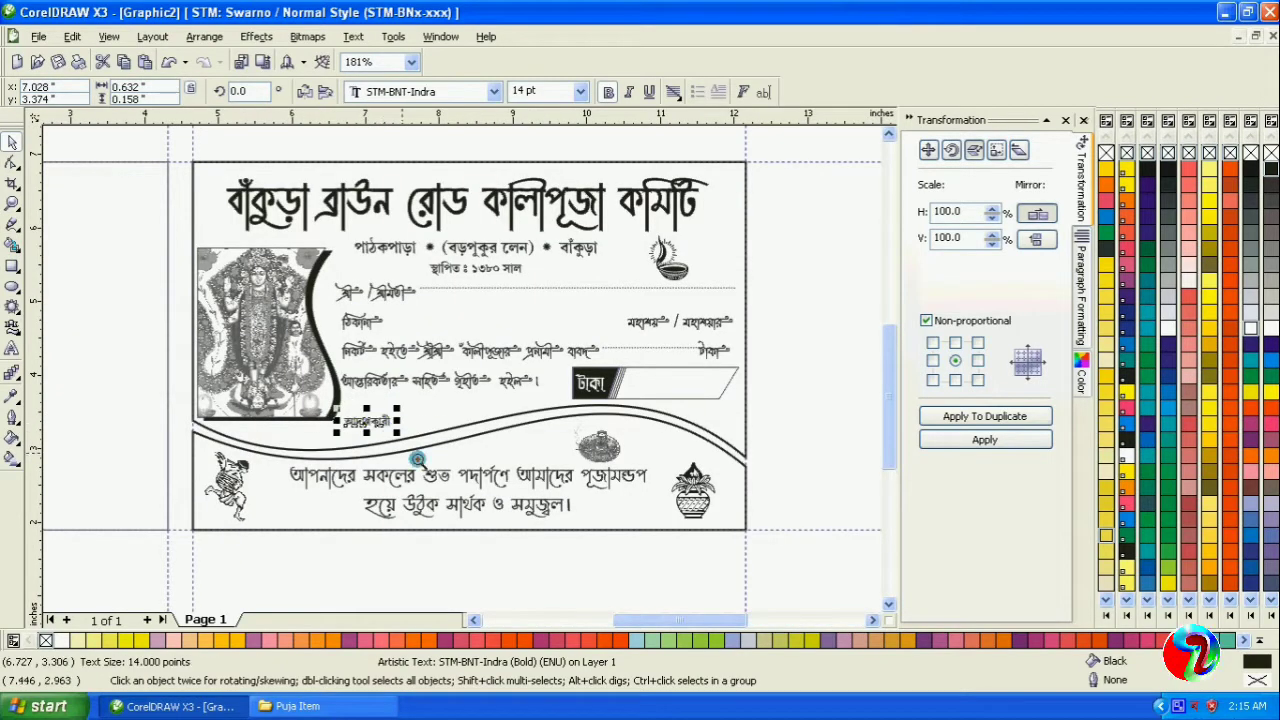
pyautogui.click(783, 439)
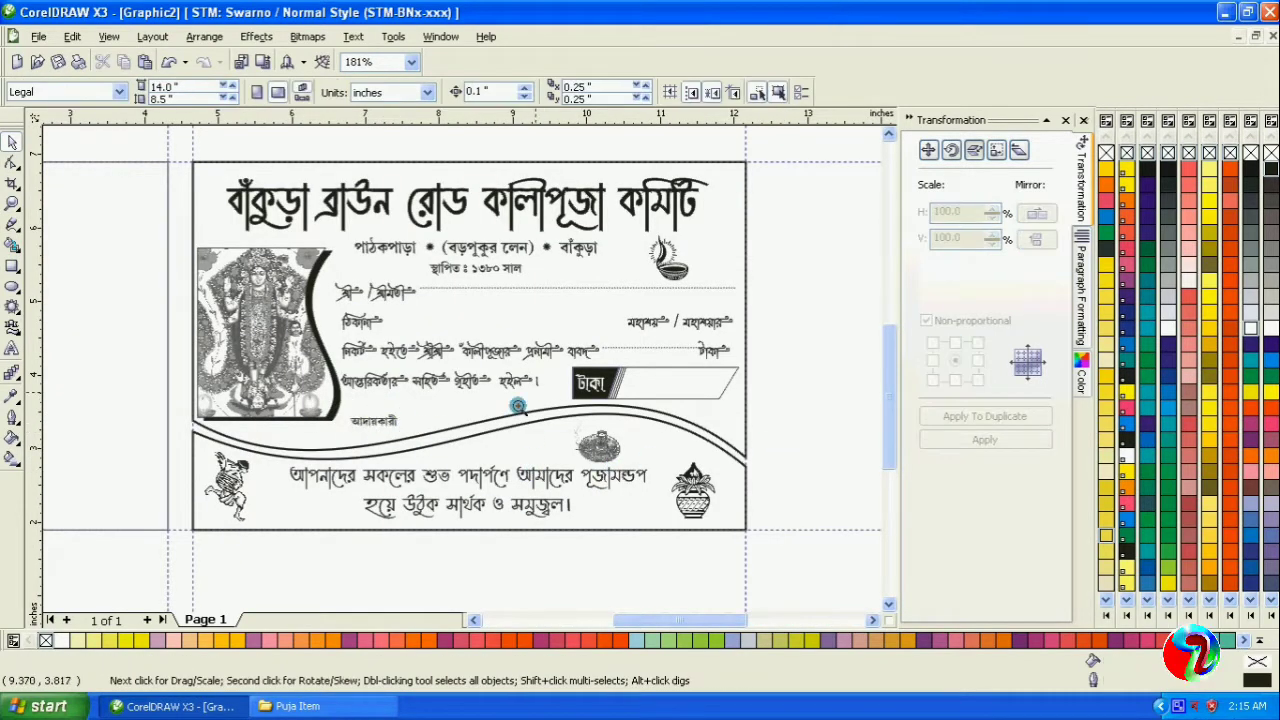
pyautogui.moveTo(376, 420); pyautogui.dragTo(381, 425)
pyautogui.click(822, 398)
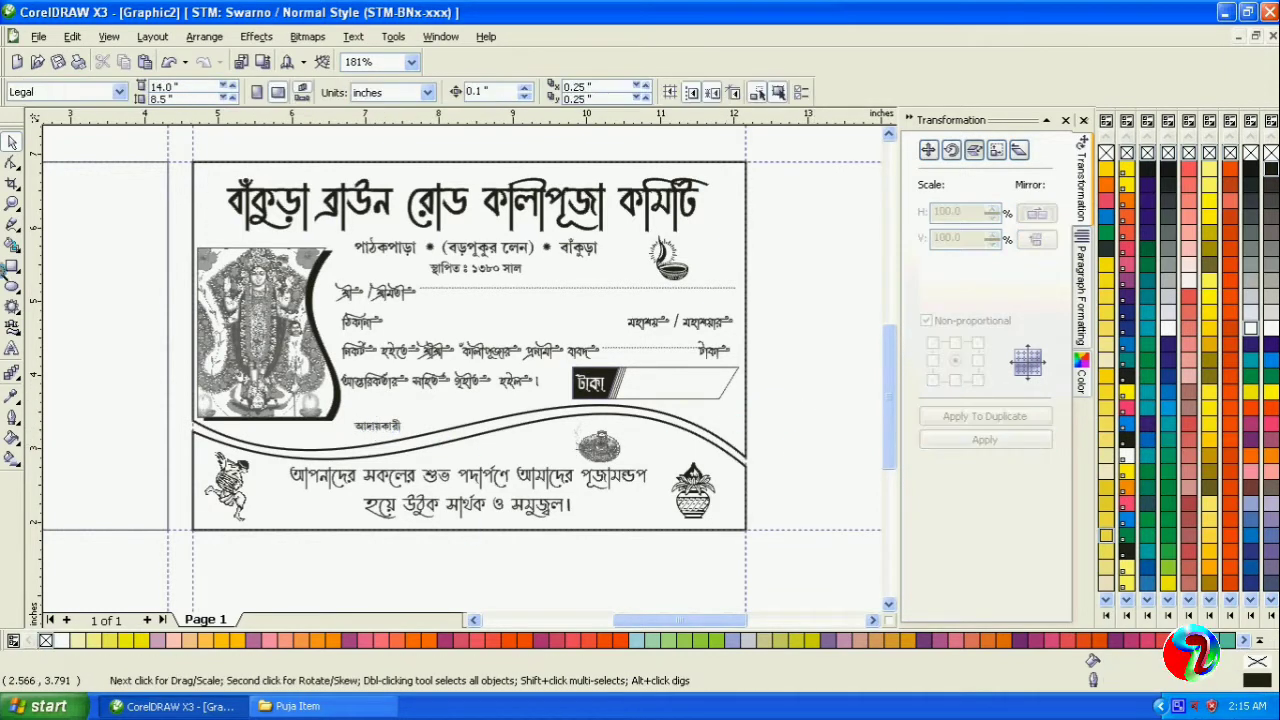
# Step: Start a PostScript texture fill on the receipt's upper curved panel, with fill preview on and the Bricks texture chosen
pyautogui.click(11, 199)
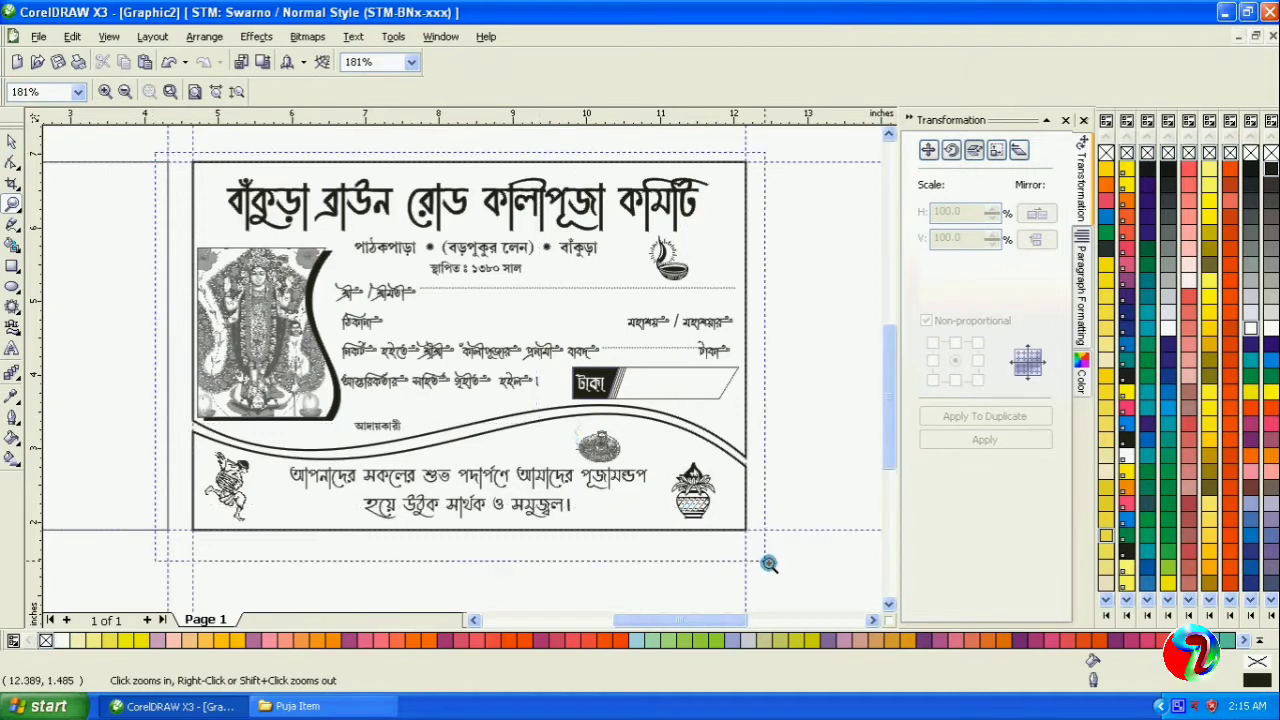
pyautogui.click(739, 566)
pyautogui.click(11, 141)
pyautogui.click(144, 140)
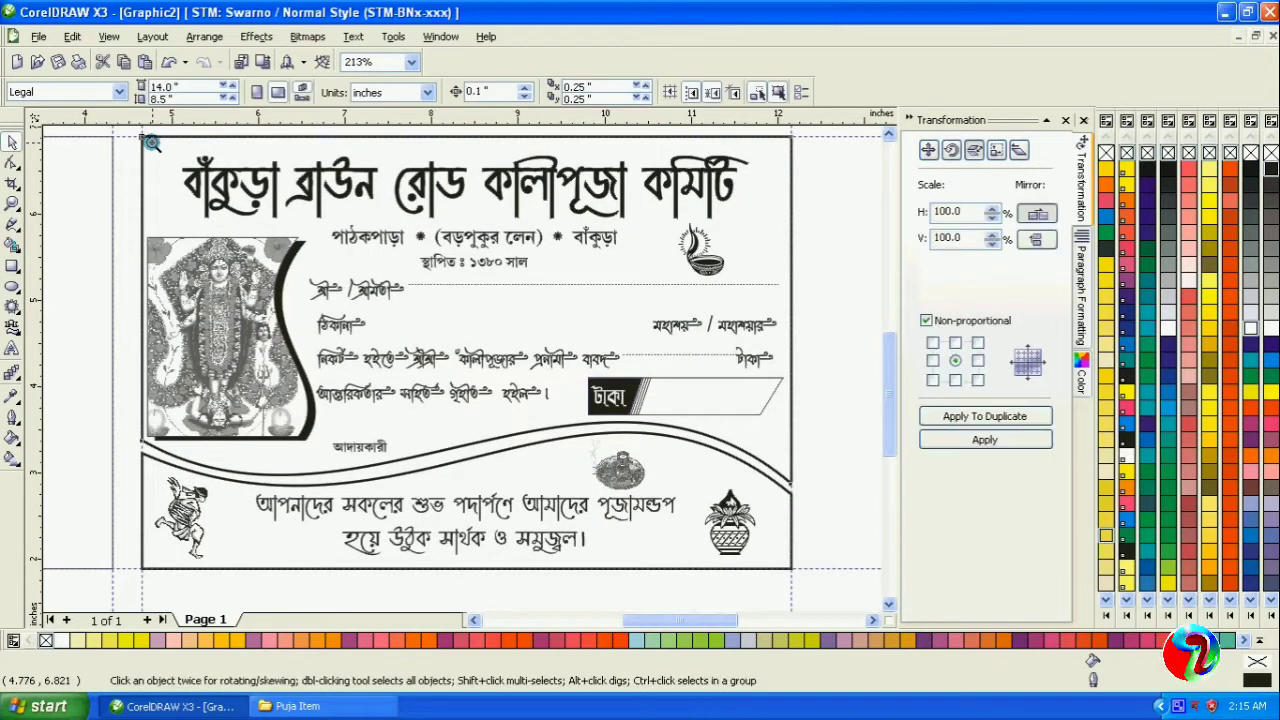
pyautogui.click(846, 306)
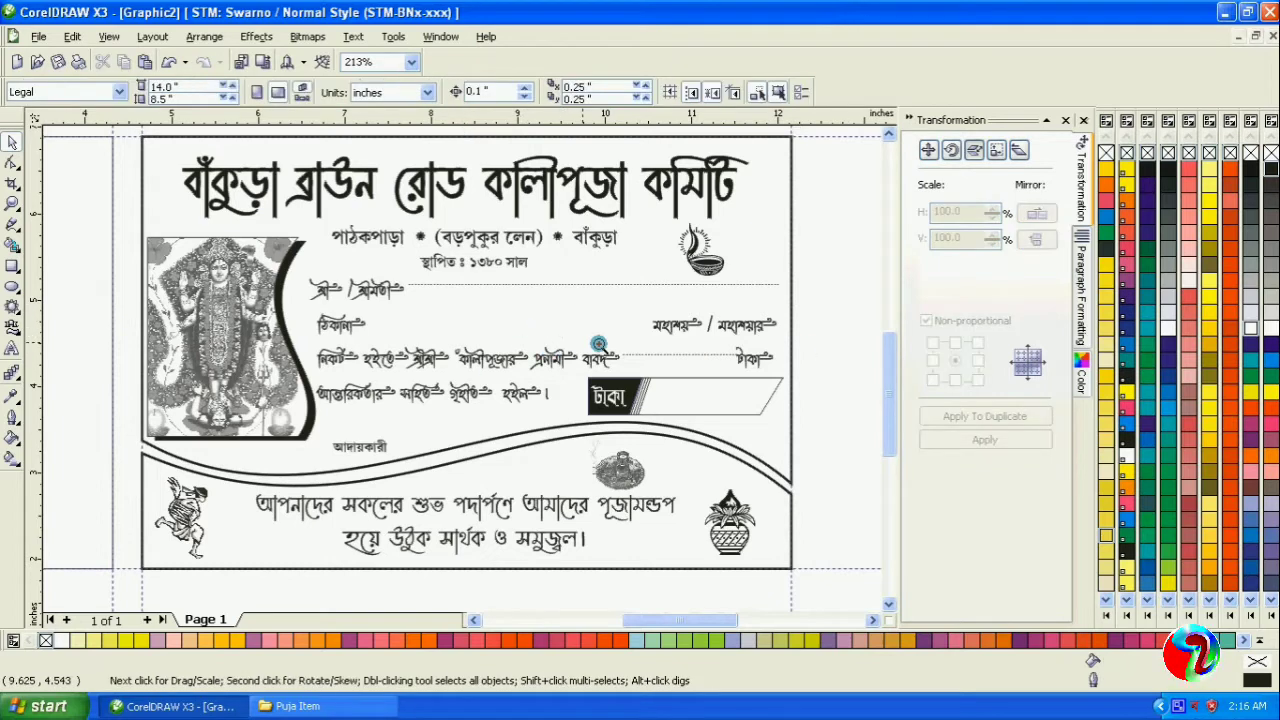
pyautogui.click(150, 148)
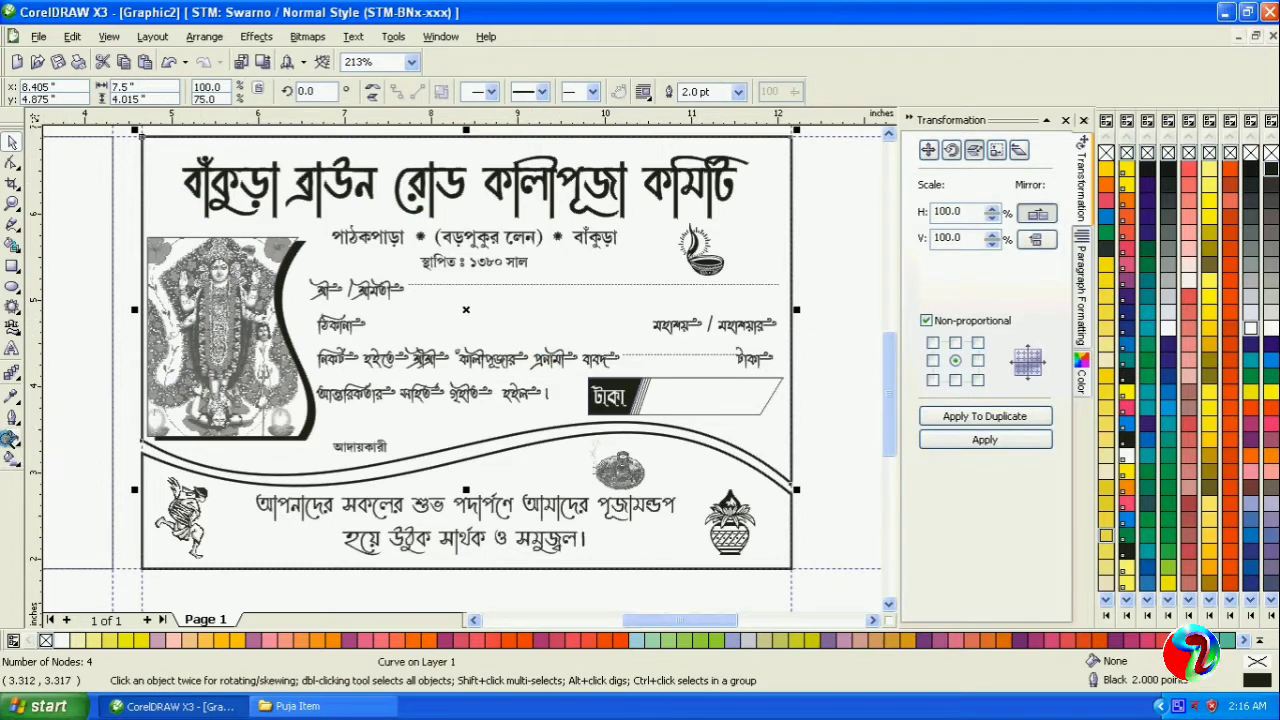
pyautogui.click(12, 438)
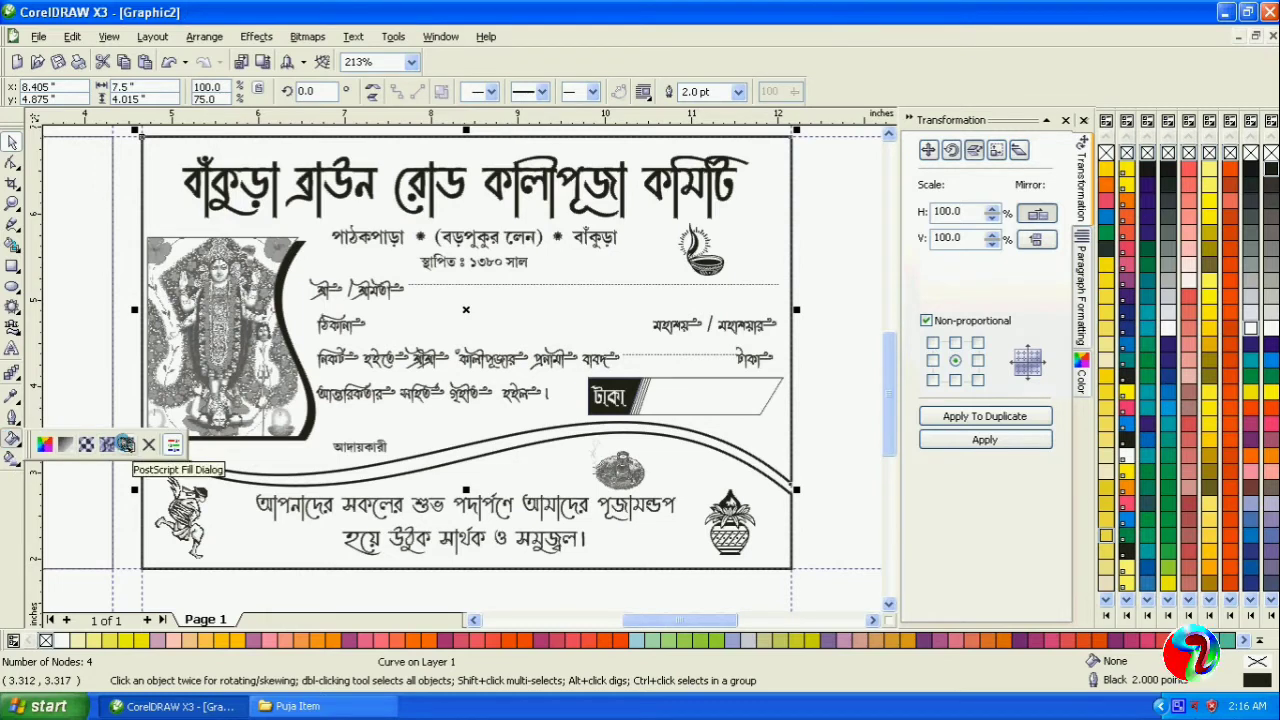
pyautogui.click(125, 444)
pyautogui.click(765, 327)
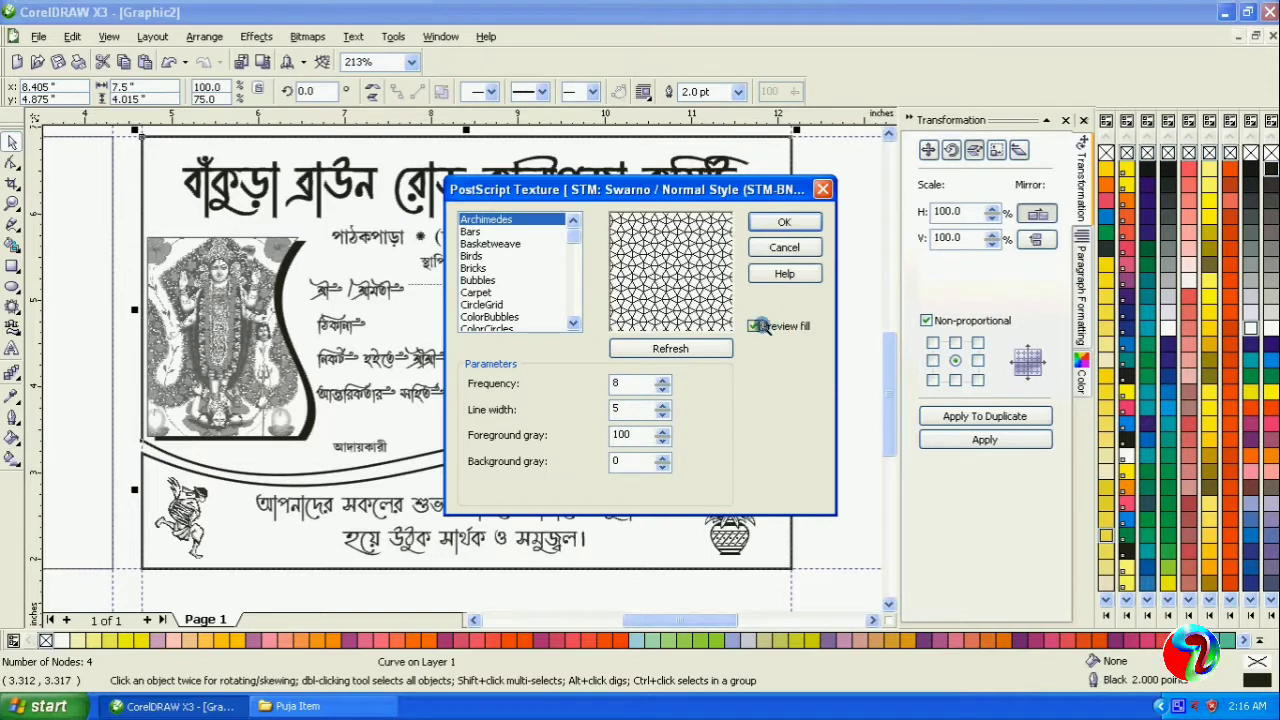
pyautogui.click(473, 268)
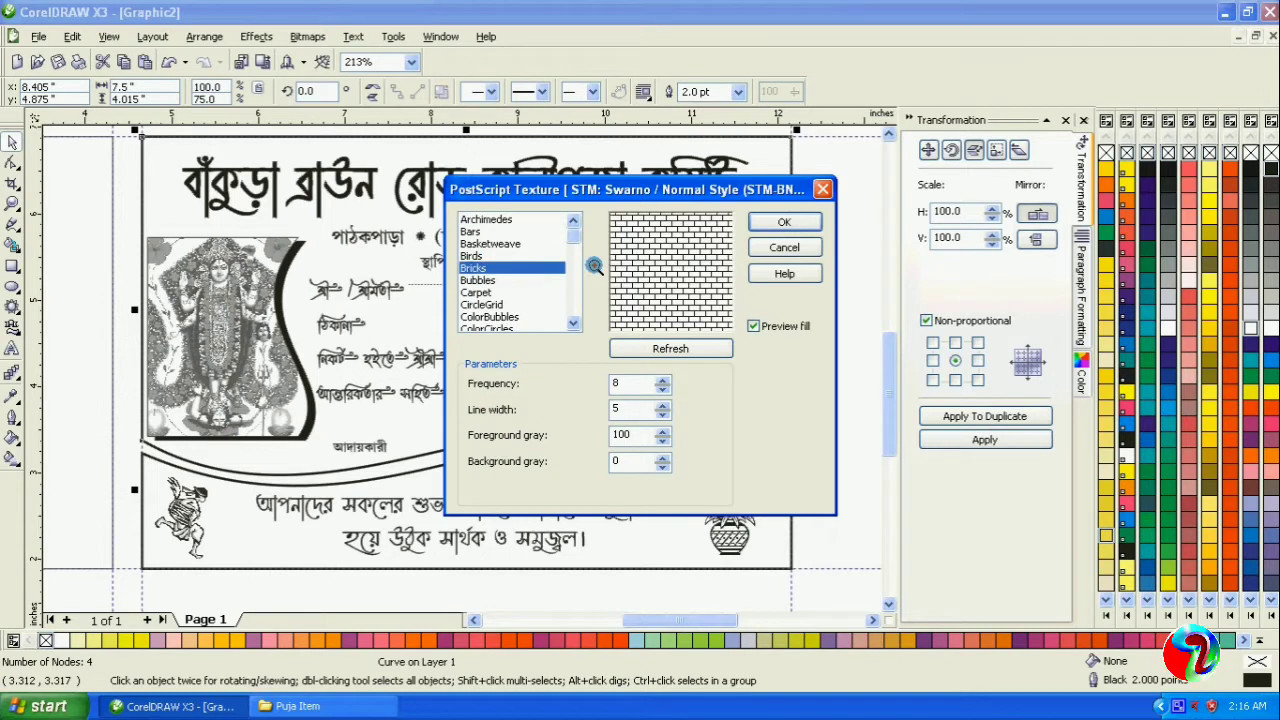
# Step: Adjust the Bricks texture's parameters for a fine light-gray pattern and apply the fill to the upper panel
pyautogui.doubleClick(630, 386)
pyautogui.press('Tab')
pyautogui.click(670, 350)
pyautogui.click(762, 230)
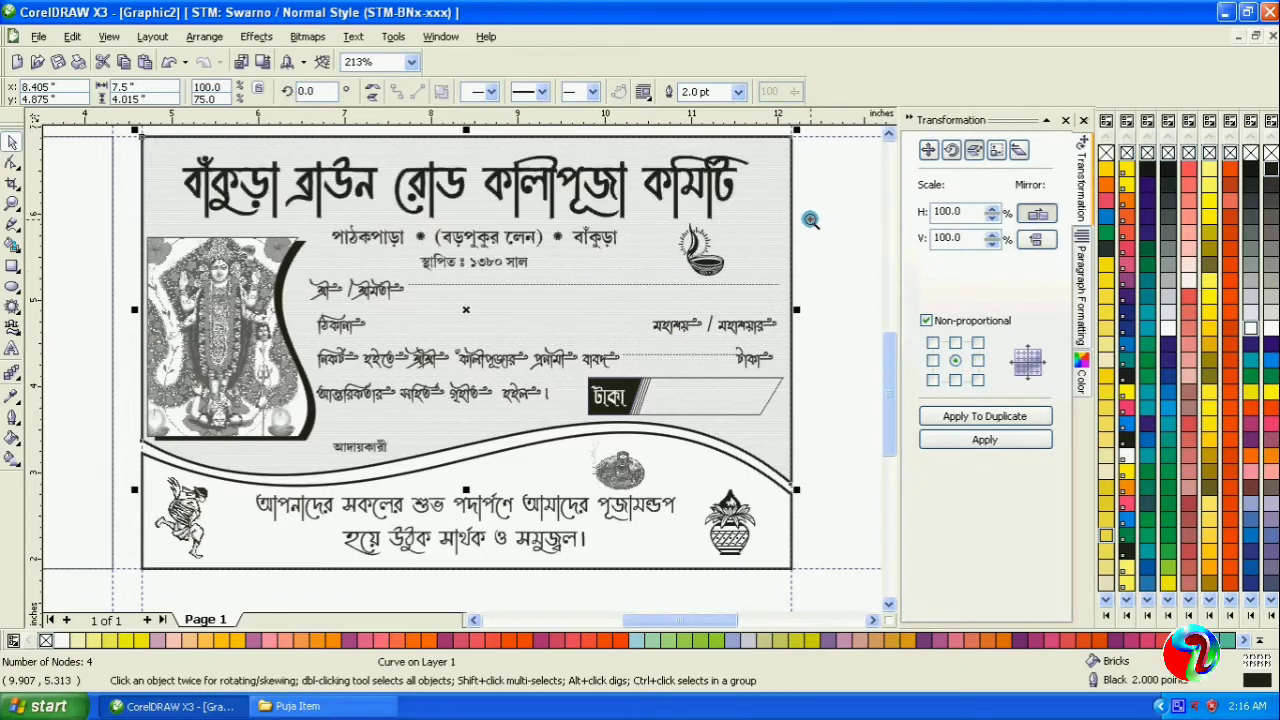
pyautogui.click(812, 220)
# Step: Ungroup the receipt's form text and dotted lines so that each object can be edited separately
pyautogui.click(392, 288)
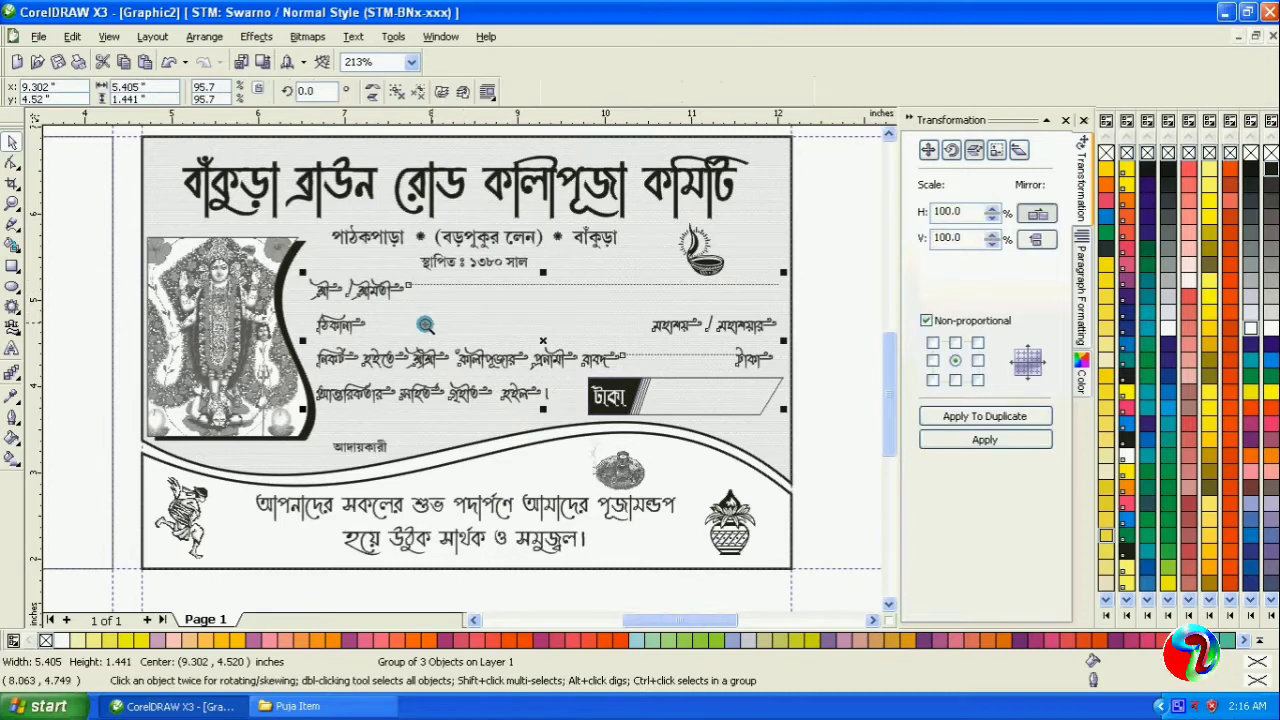
pyautogui.click(13, 197)
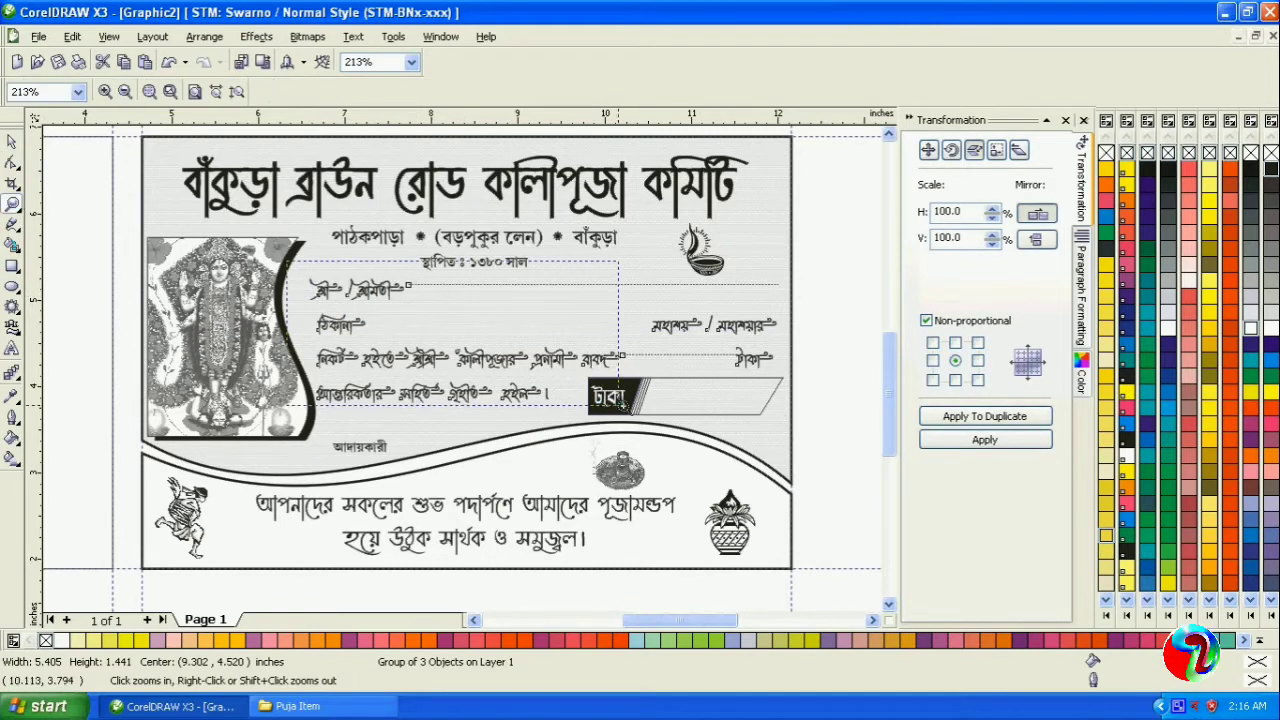
pyautogui.click(792, 428)
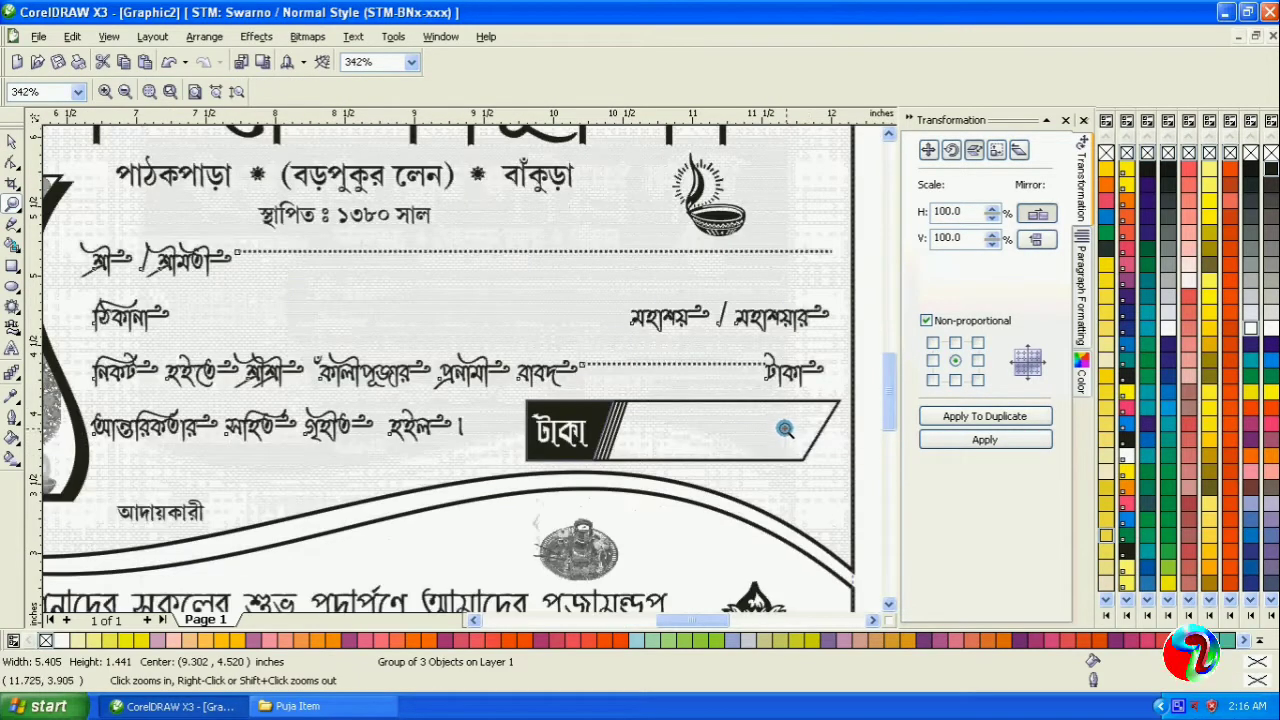
pyautogui.click(11, 141)
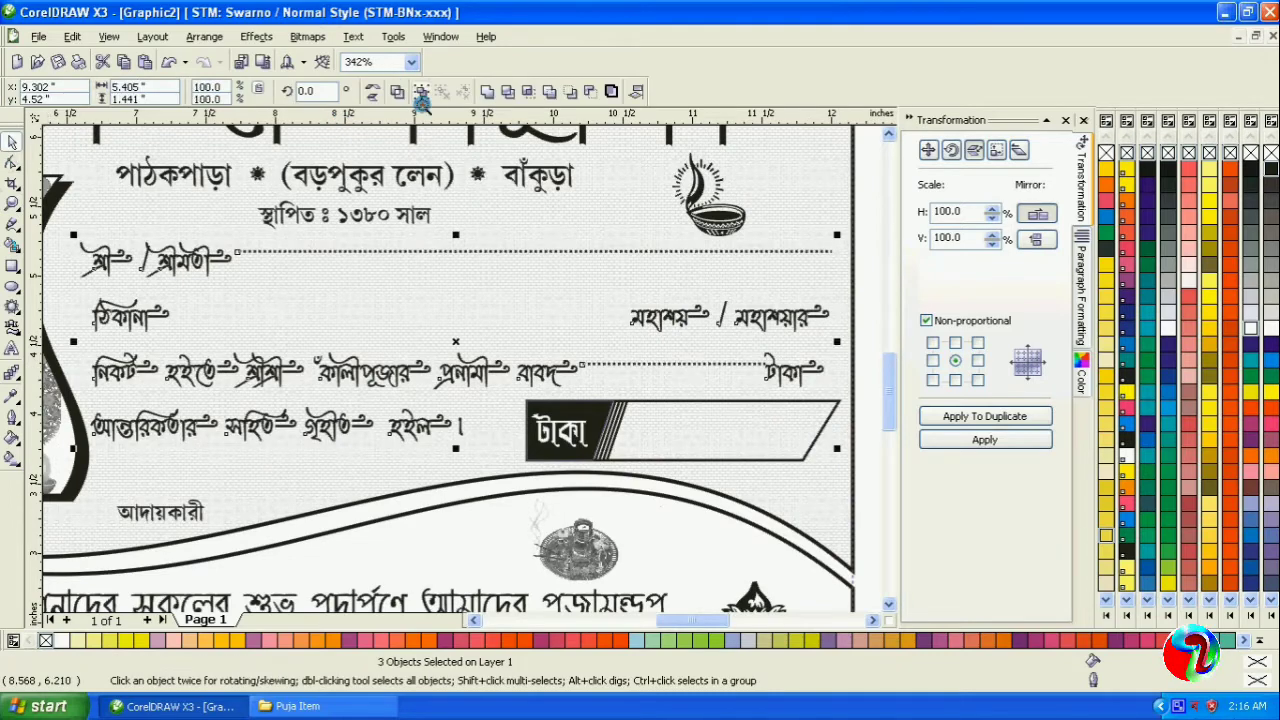
pyautogui.click(871, 173)
# Step: Copy the top dotted line to the ঠিকানা row and shorten it to about 3.33 inches, ending before মহাশয়
pyautogui.click(676, 251)
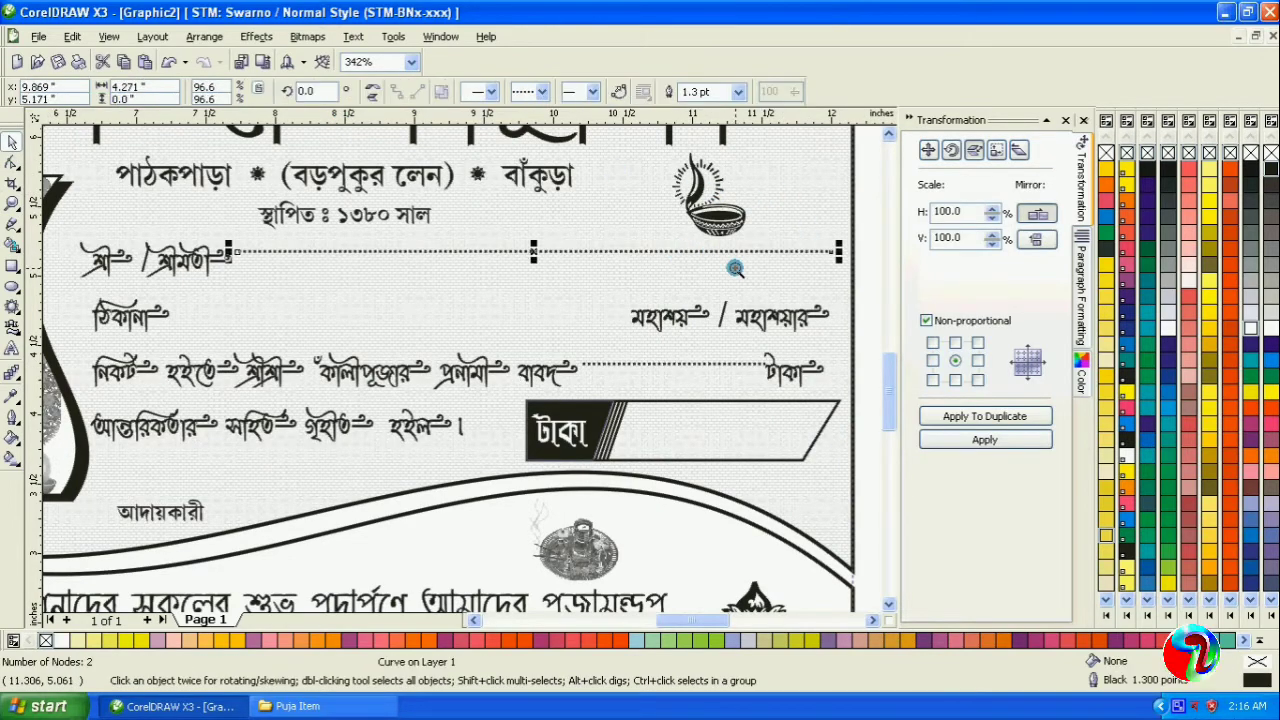
pyautogui.moveTo(534, 252); pyautogui.dragTo(465, 308)
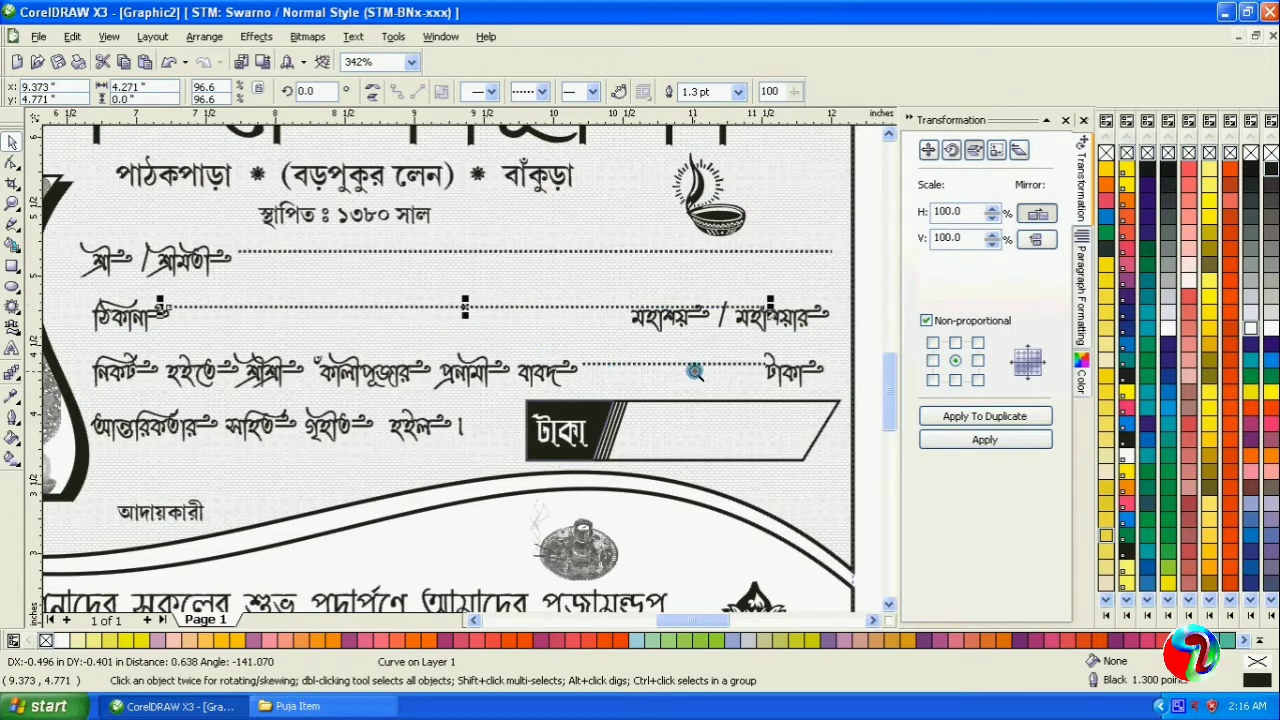
pyautogui.moveTo(770, 309); pyautogui.dragTo(634, 324)
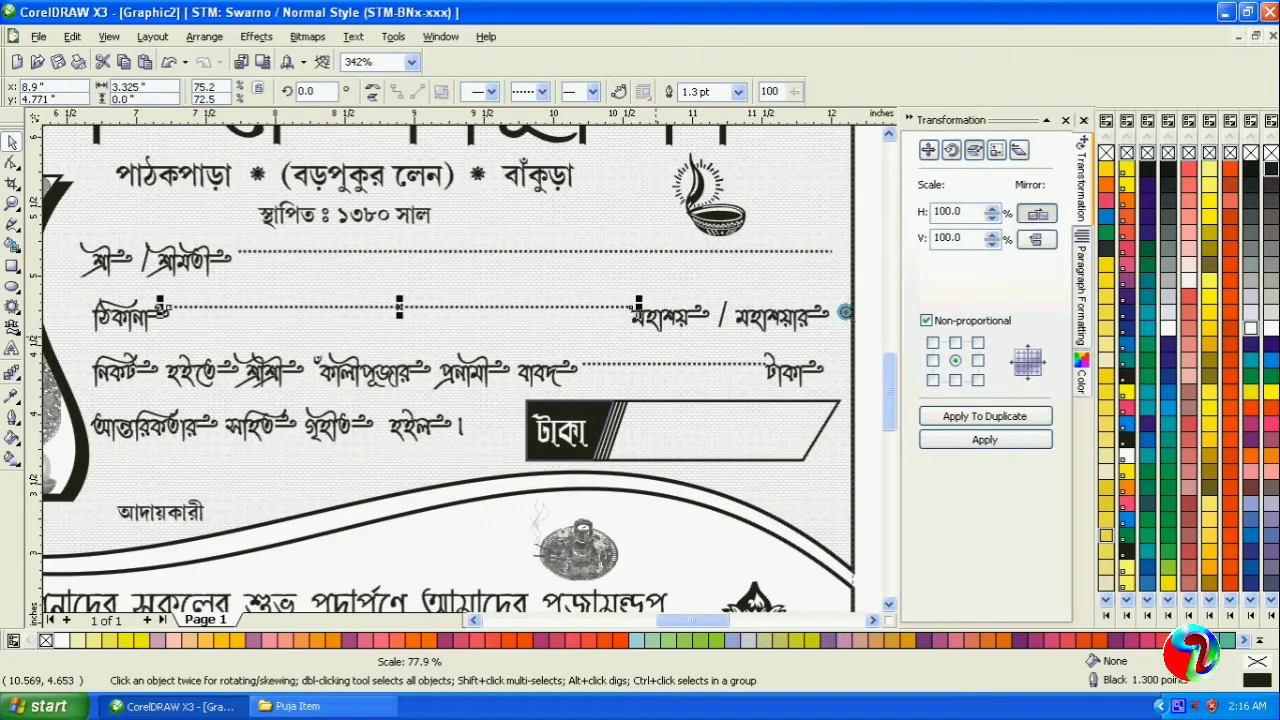
pyautogui.click(860, 320)
# Step: Shift the ঠিকানা row's dotted line slightly left and down so it starts closer to the end of the word
pyautogui.click(11, 203)
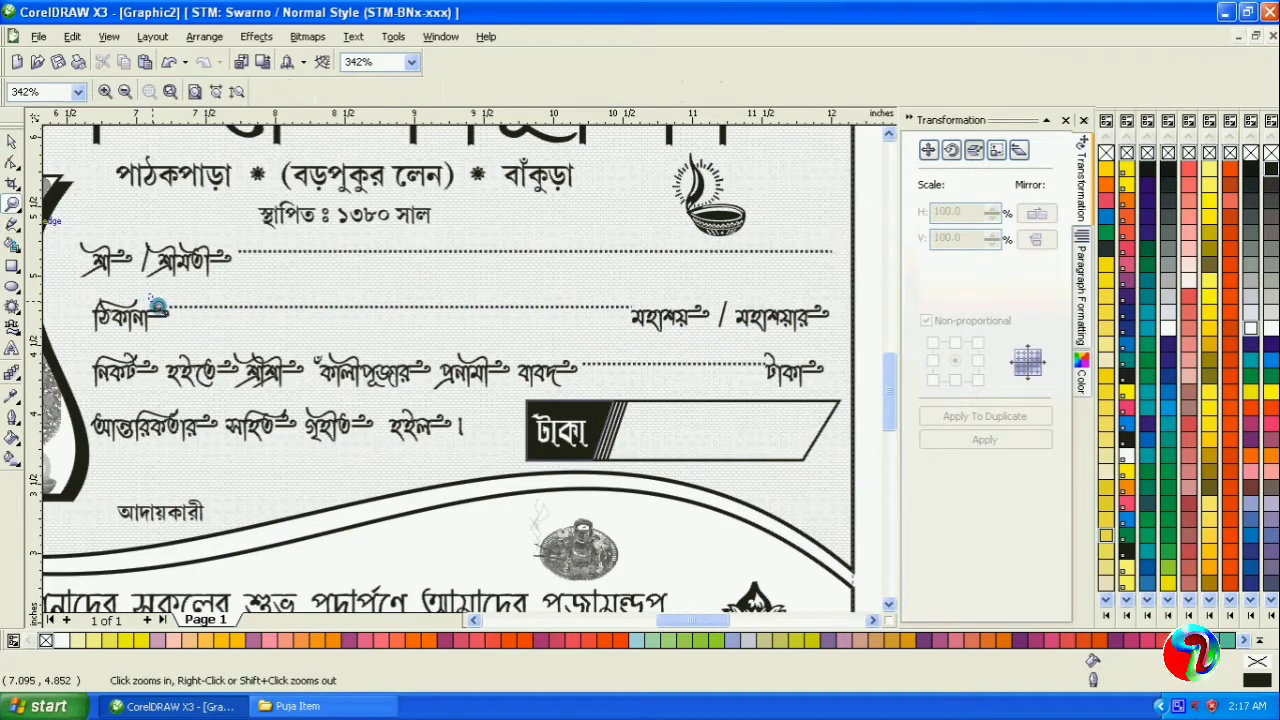
pyautogui.click(310, 374)
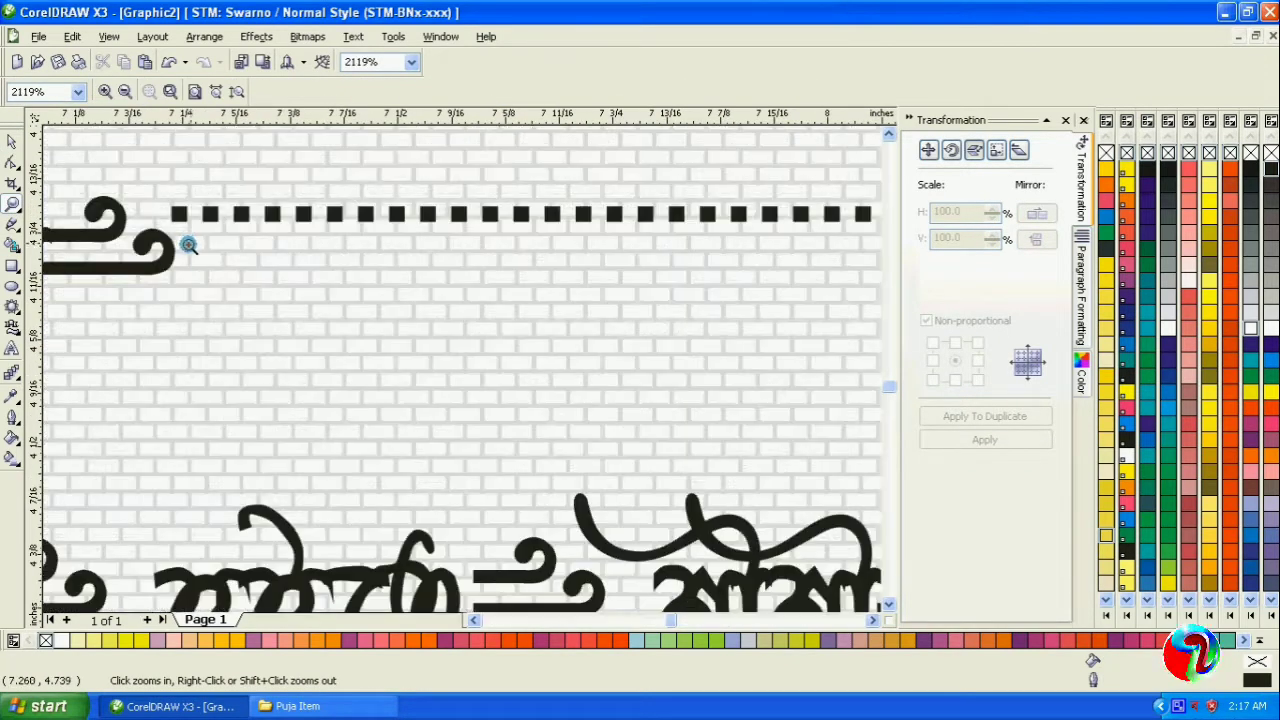
pyautogui.click(12, 143)
pyautogui.moveTo(240, 213); pyautogui.dragTo(245, 221)
pyautogui.press('z')
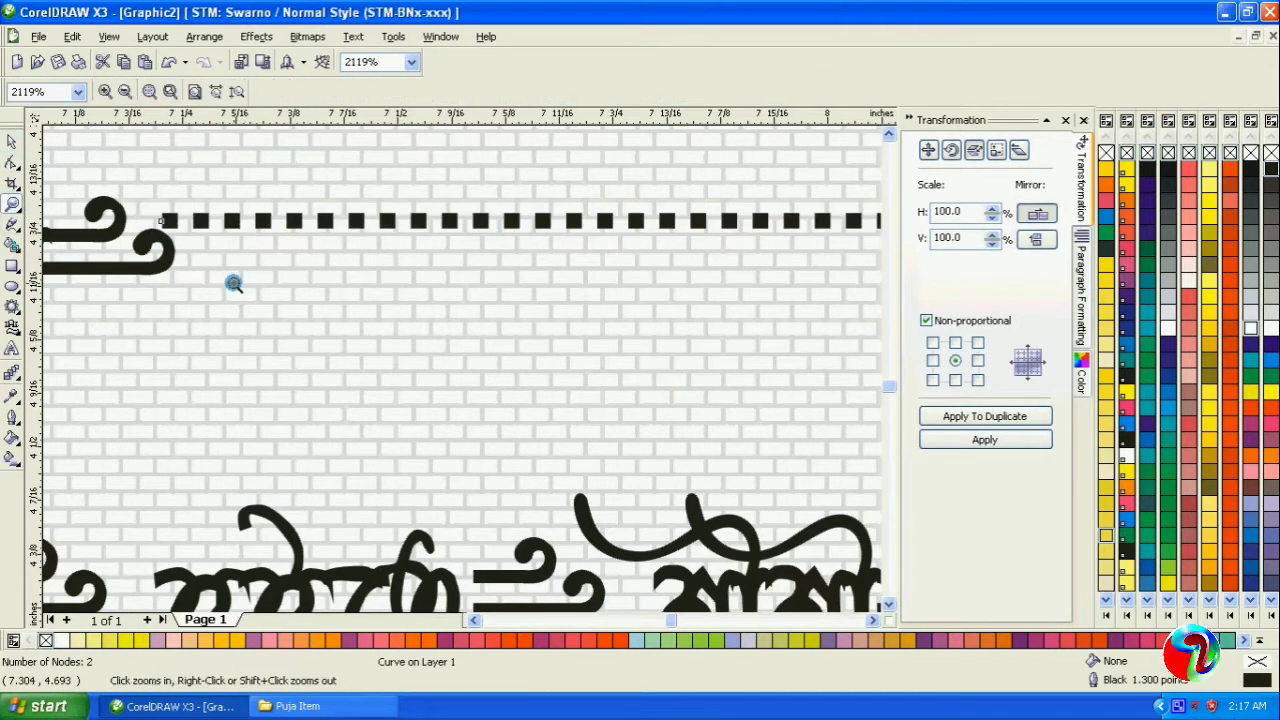
# Step: Lengthen the ঠিকানা row's dotted line to about 3.34 inches so its end closes the gap before মহাশয়
pyautogui.rightClick(212, 252)
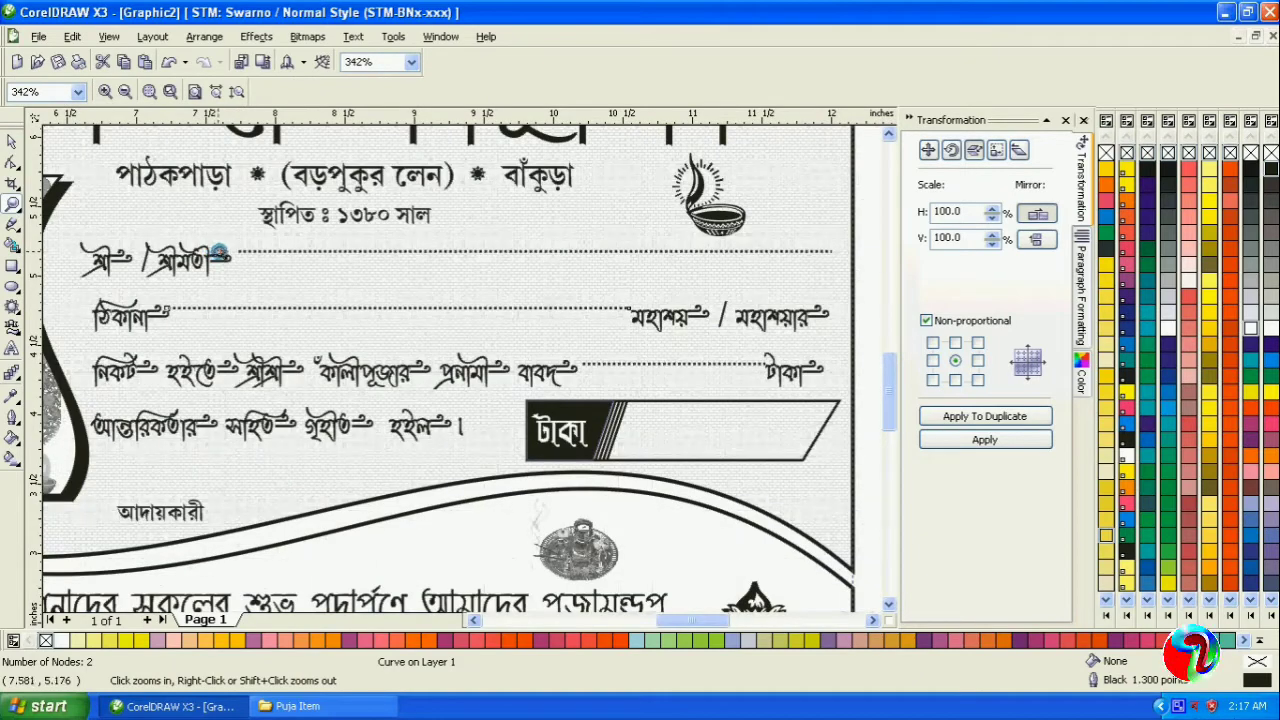
pyautogui.click(677, 364)
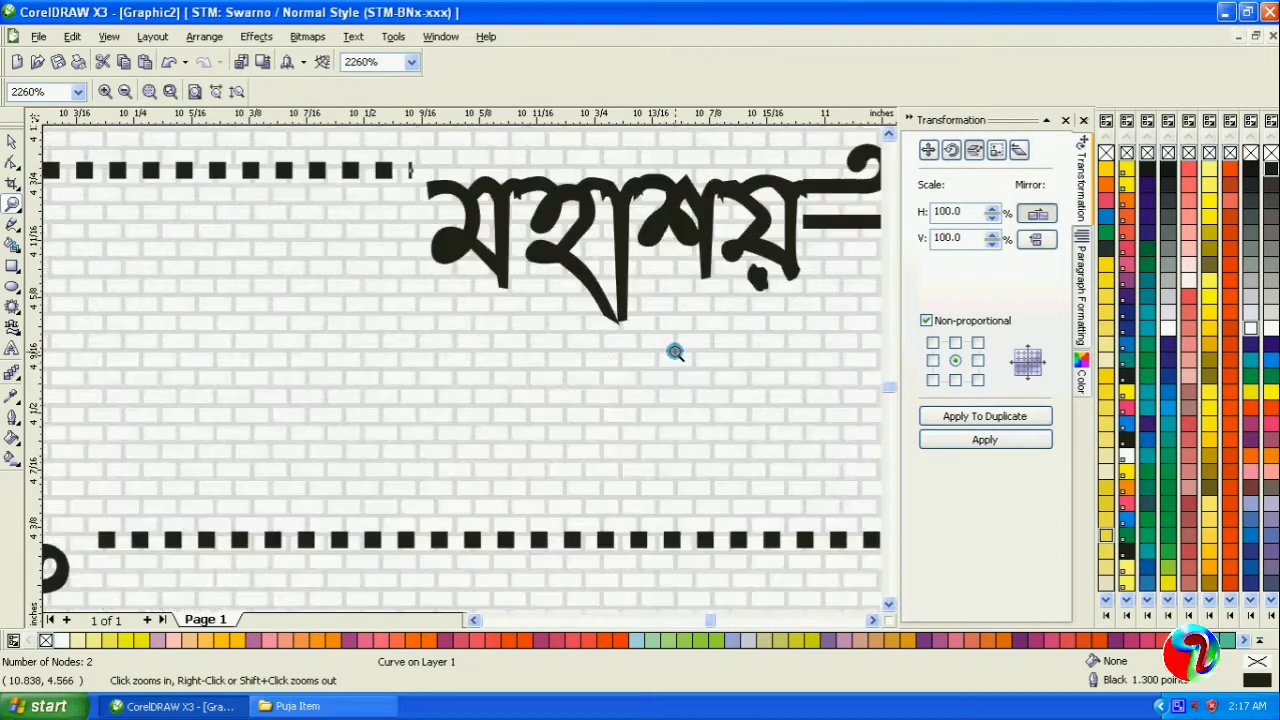
pyautogui.click(12, 141)
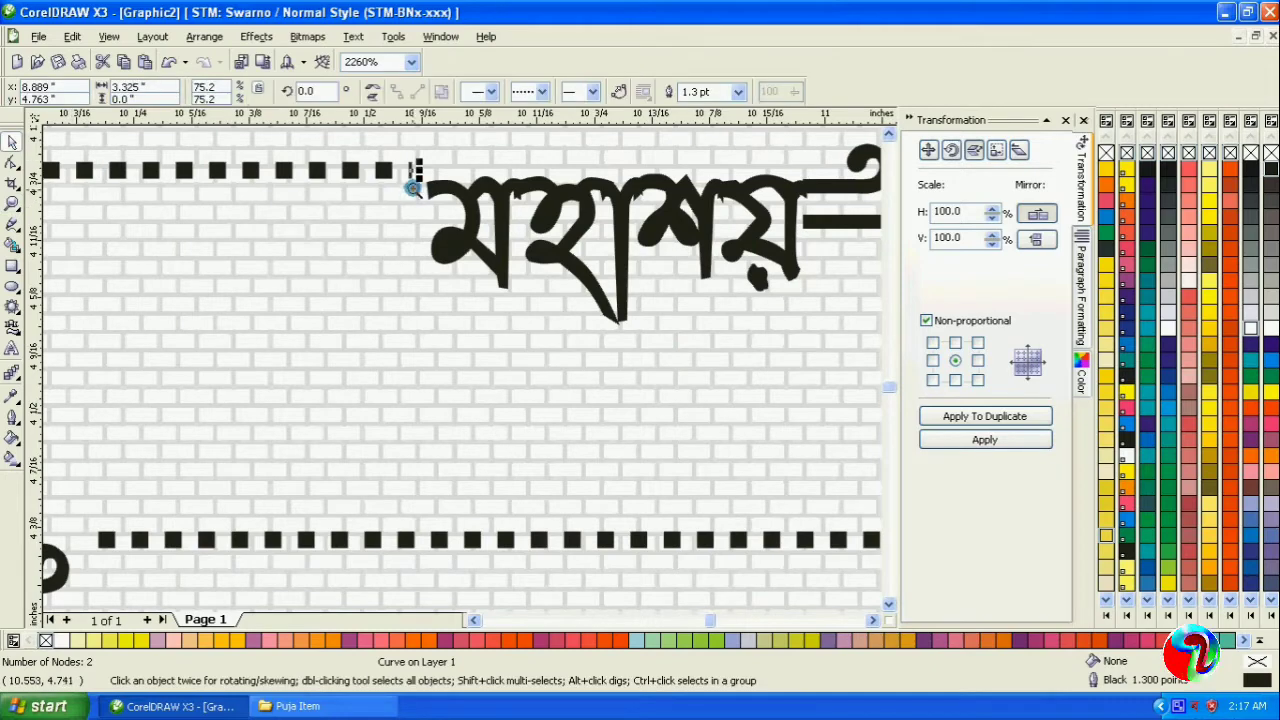
pyautogui.moveTo(411, 170); pyautogui.dragTo(431, 176)
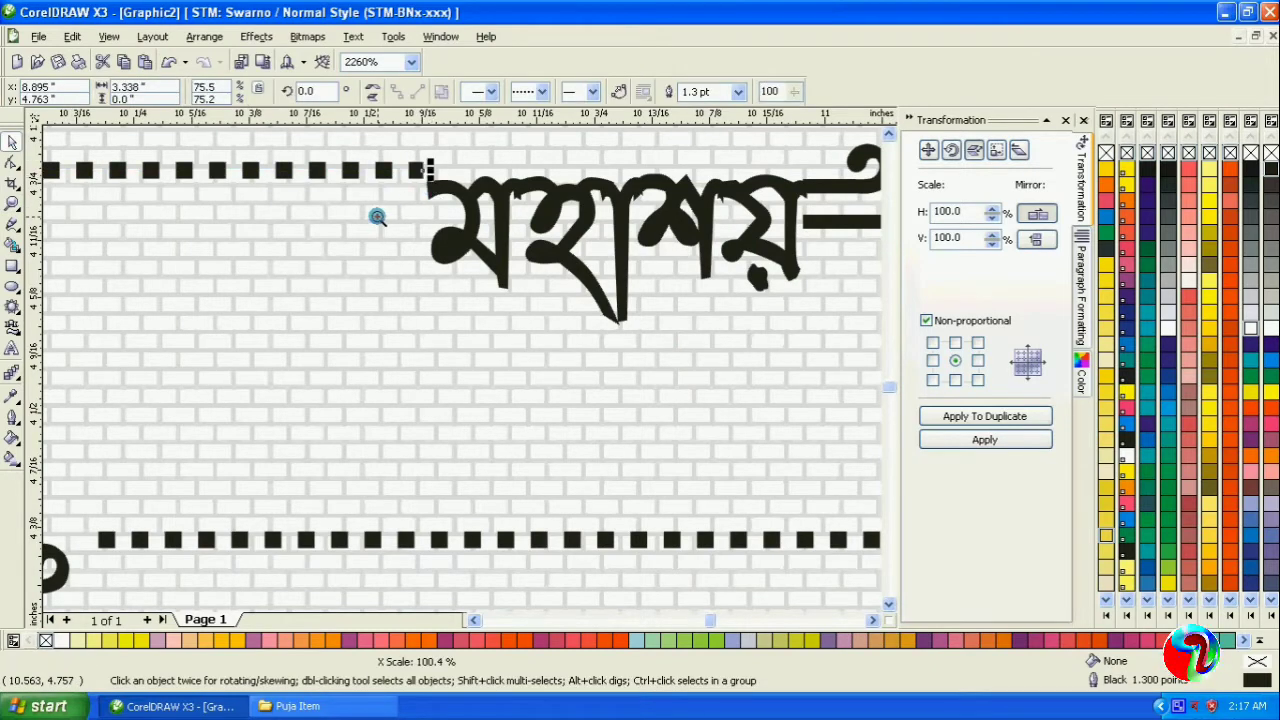
pyautogui.press('z')
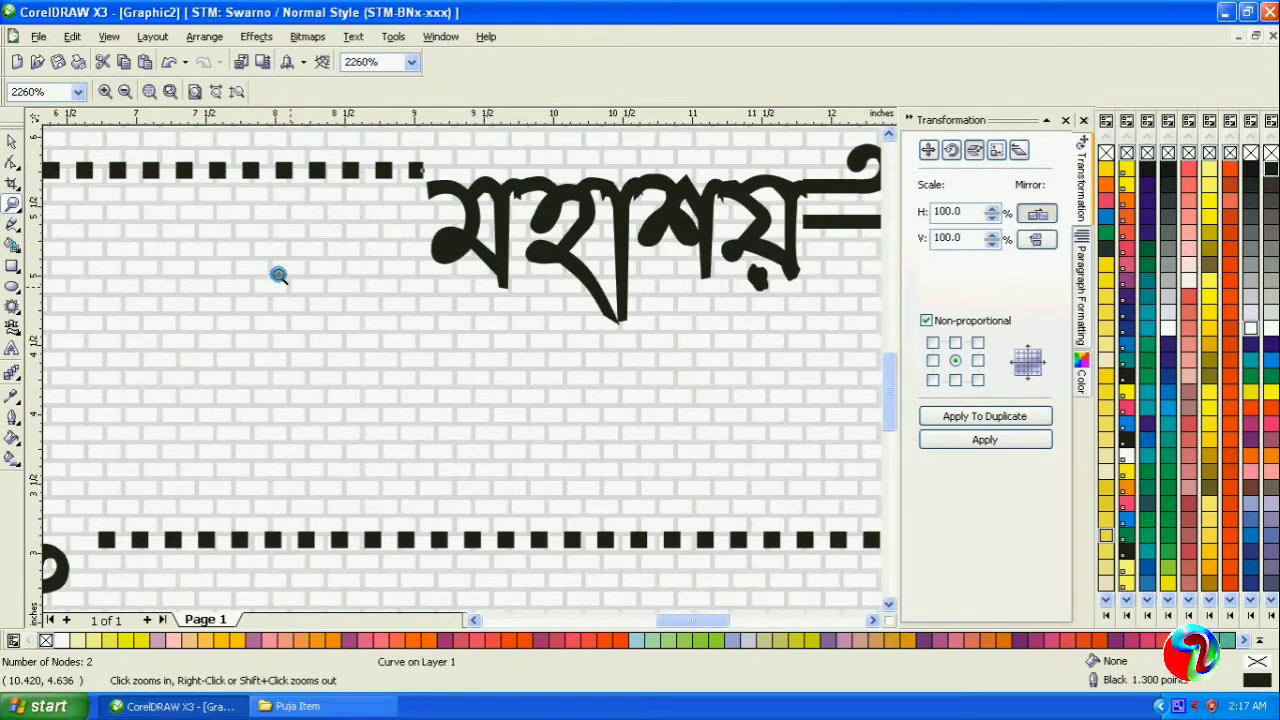
# Step: Shift the top dotted line left and slightly down so it starts at the end of শ্রীমতী
pyautogui.rightClick(278, 275)
pyautogui.click(279, 295)
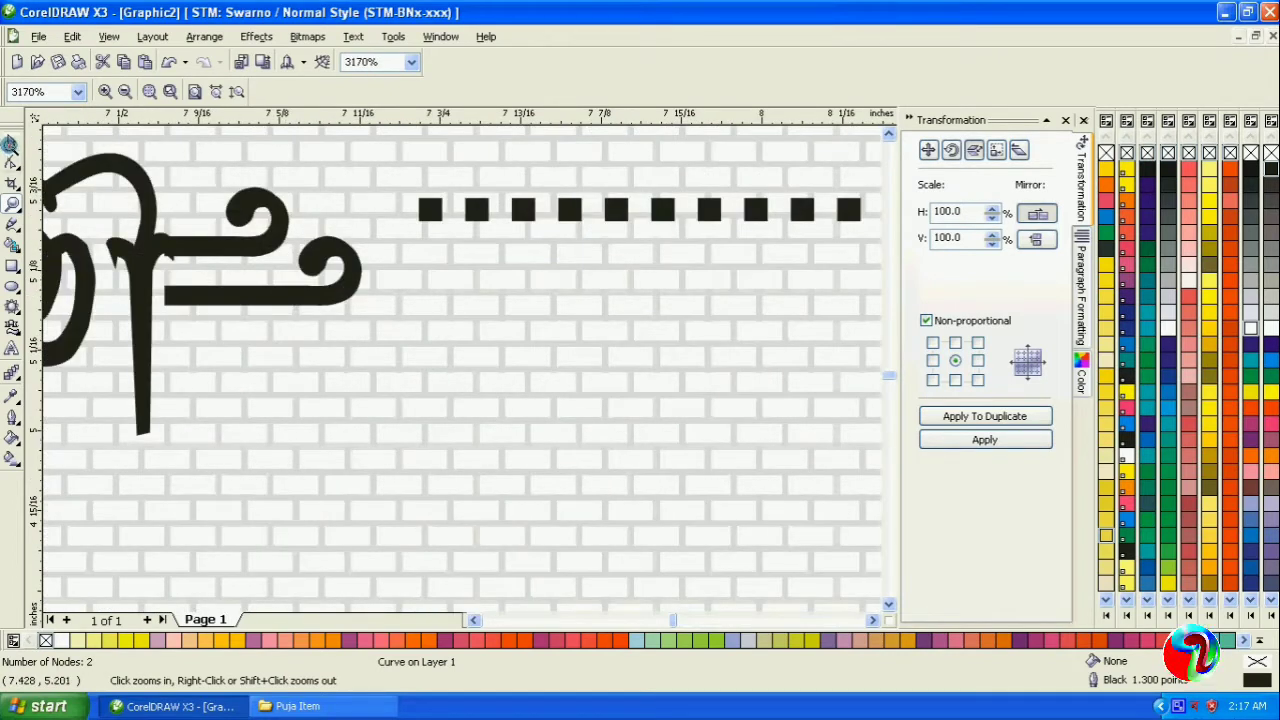
pyautogui.press('space')
pyautogui.moveTo(437, 215); pyautogui.dragTo(357, 221)
pyautogui.press('space')
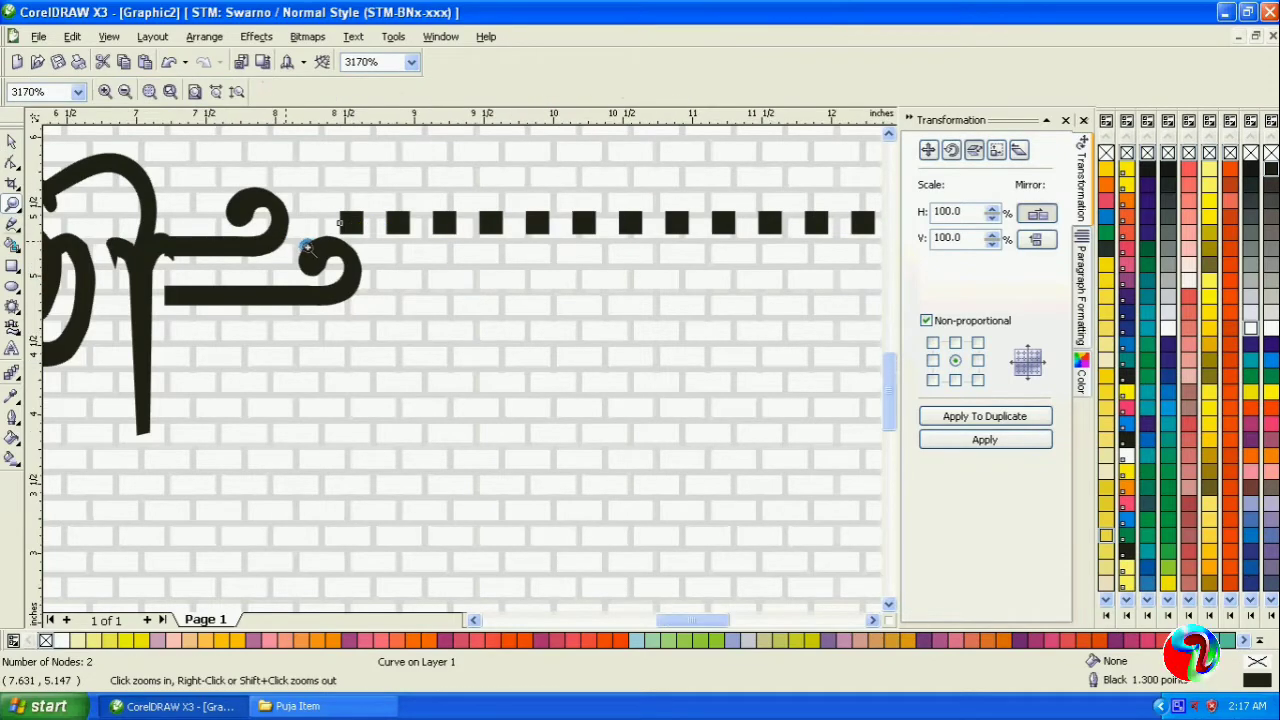
pyautogui.rightClick(309, 249)
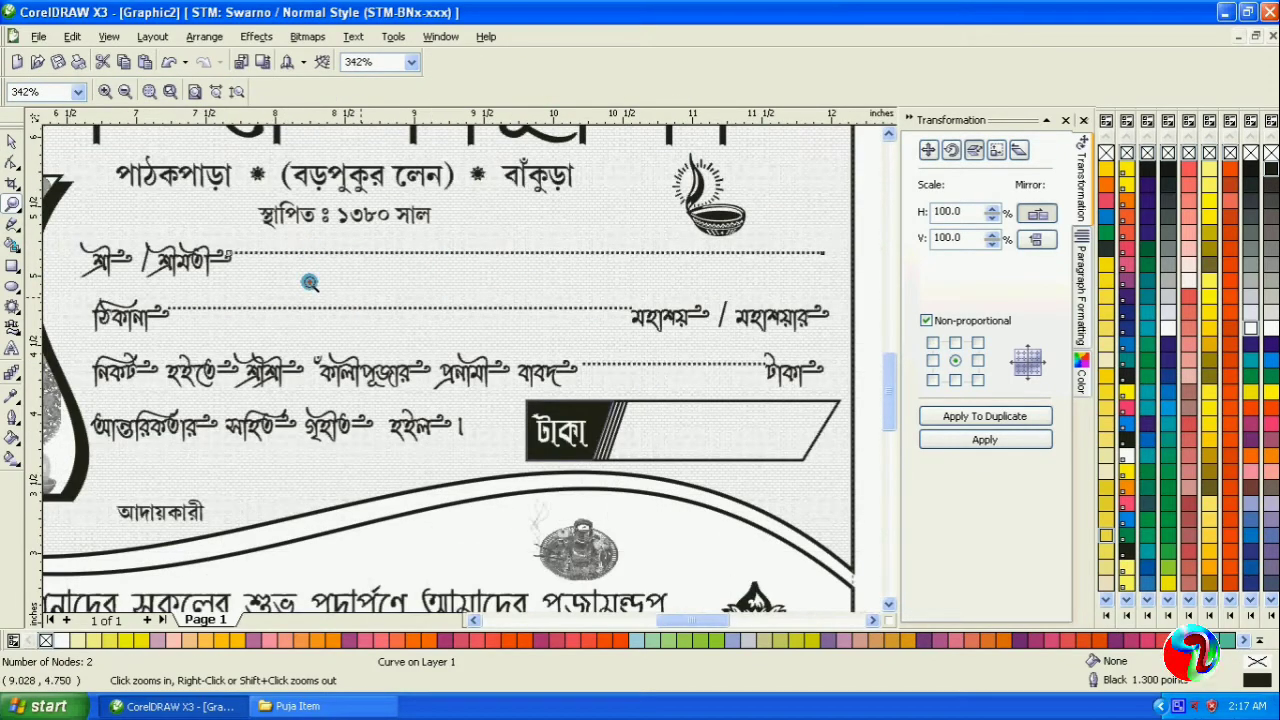
# Step: Stretch the far end of the top dotted line slightly so it lines up with the end of মহাশয়ার below
pyautogui.press('space')
pyautogui.click(824, 252)
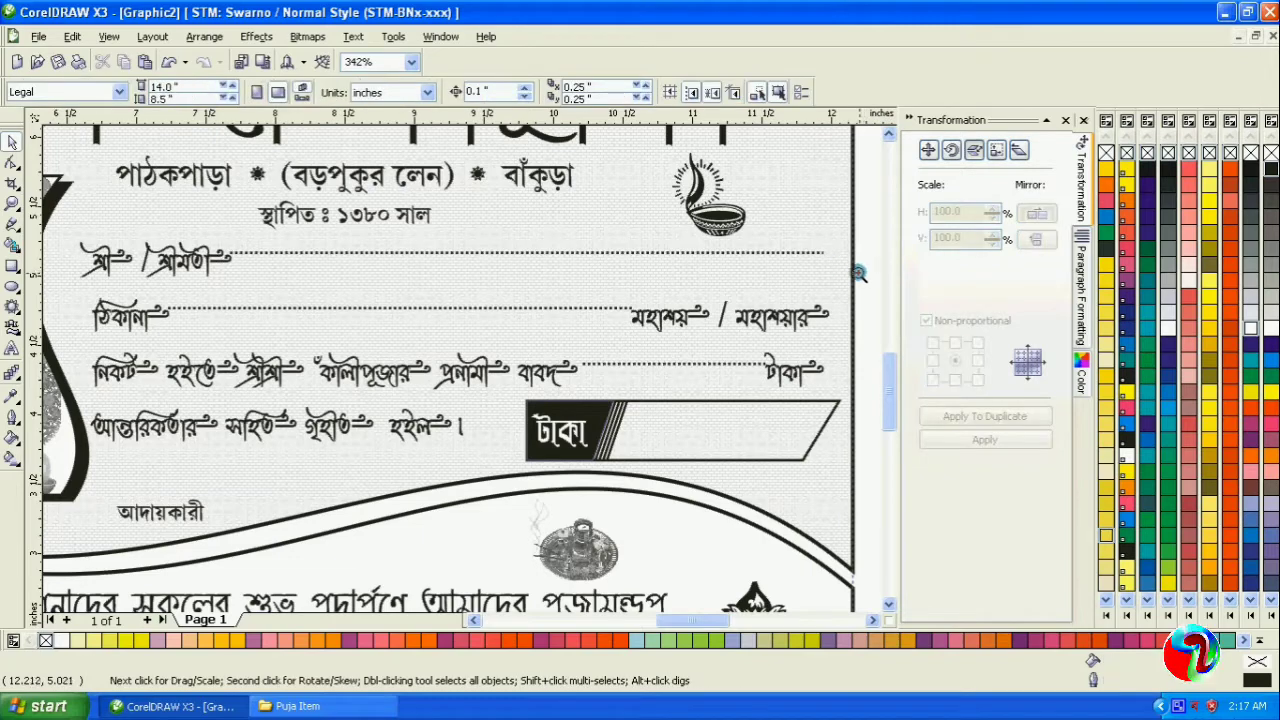
pyautogui.click(824, 252)
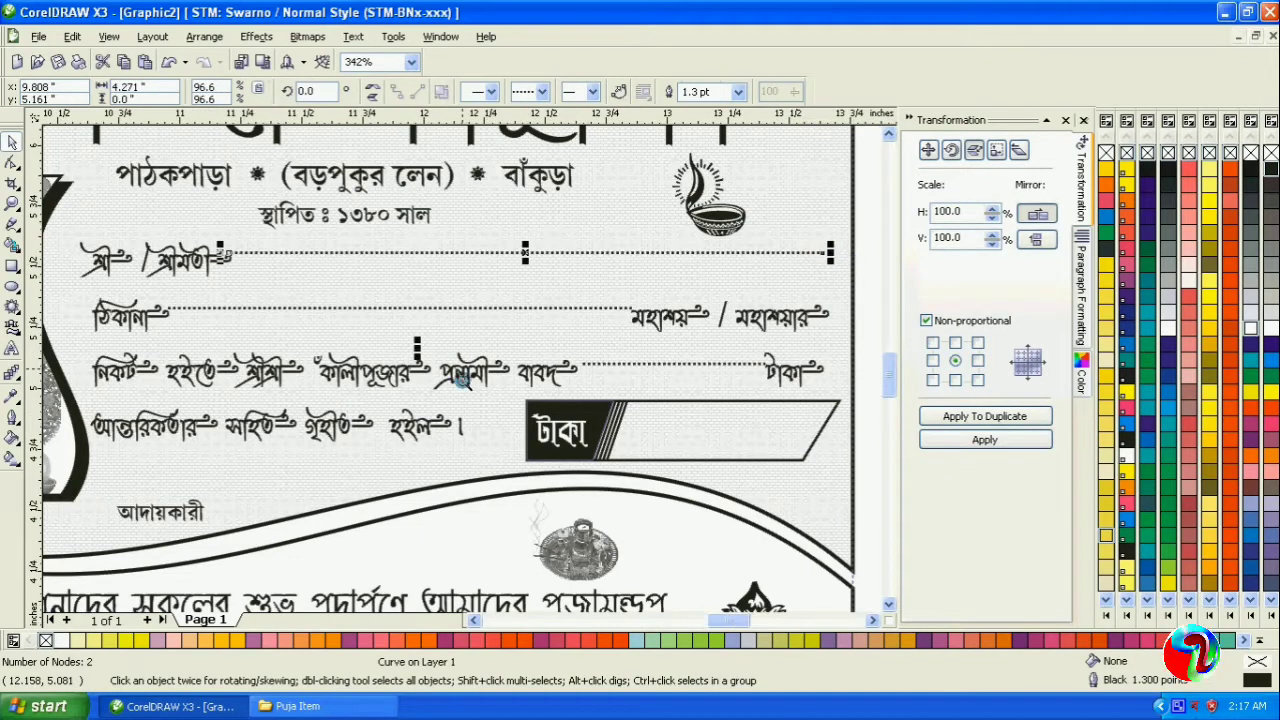
pyautogui.scroll(2, 555, 356)
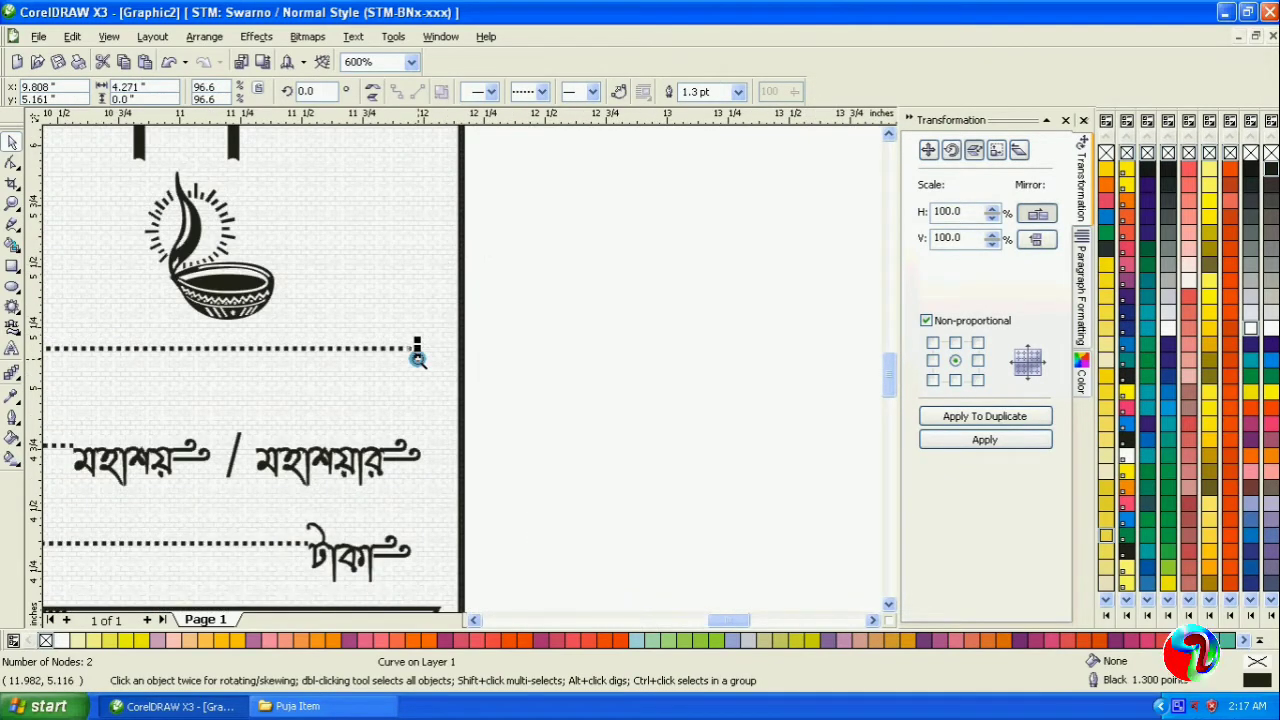
pyautogui.moveTo(418, 357); pyautogui.dragTo(430, 378)
pyautogui.click(545, 378)
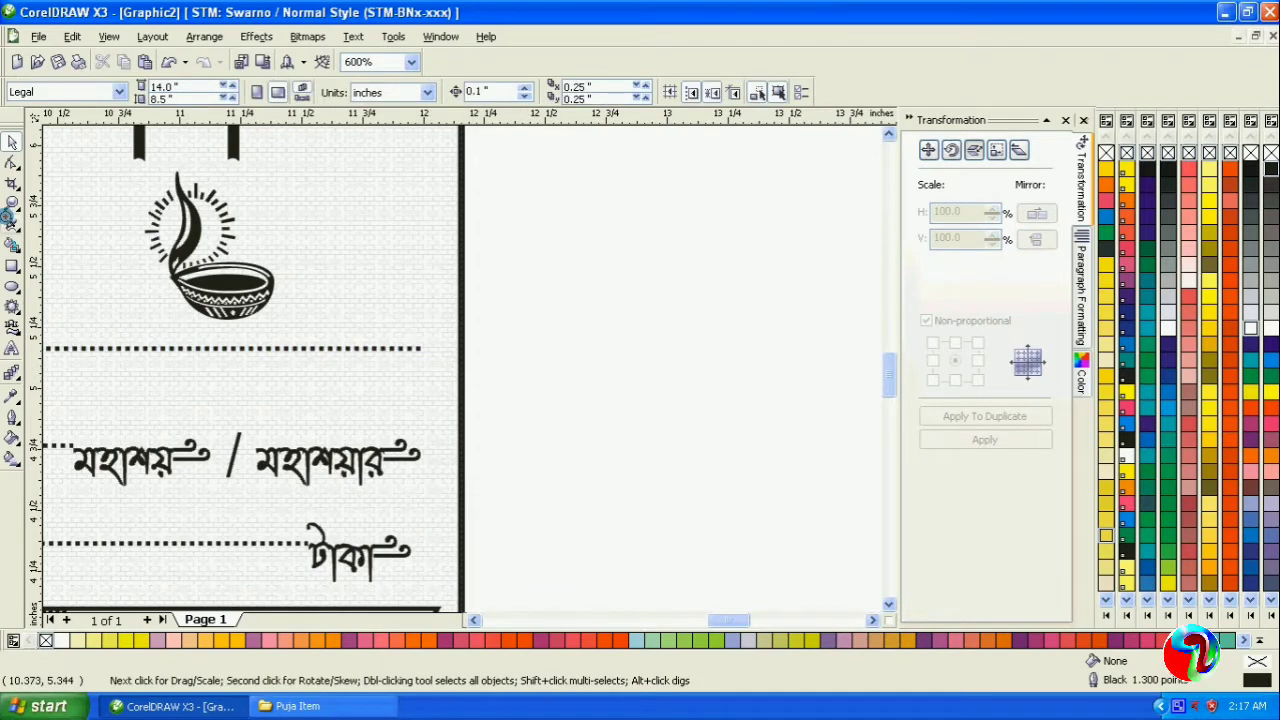
# Step: Copy the আদায়কারী label to the receipt's upper-left corner, just above the start of the title
pyautogui.click(11, 205)
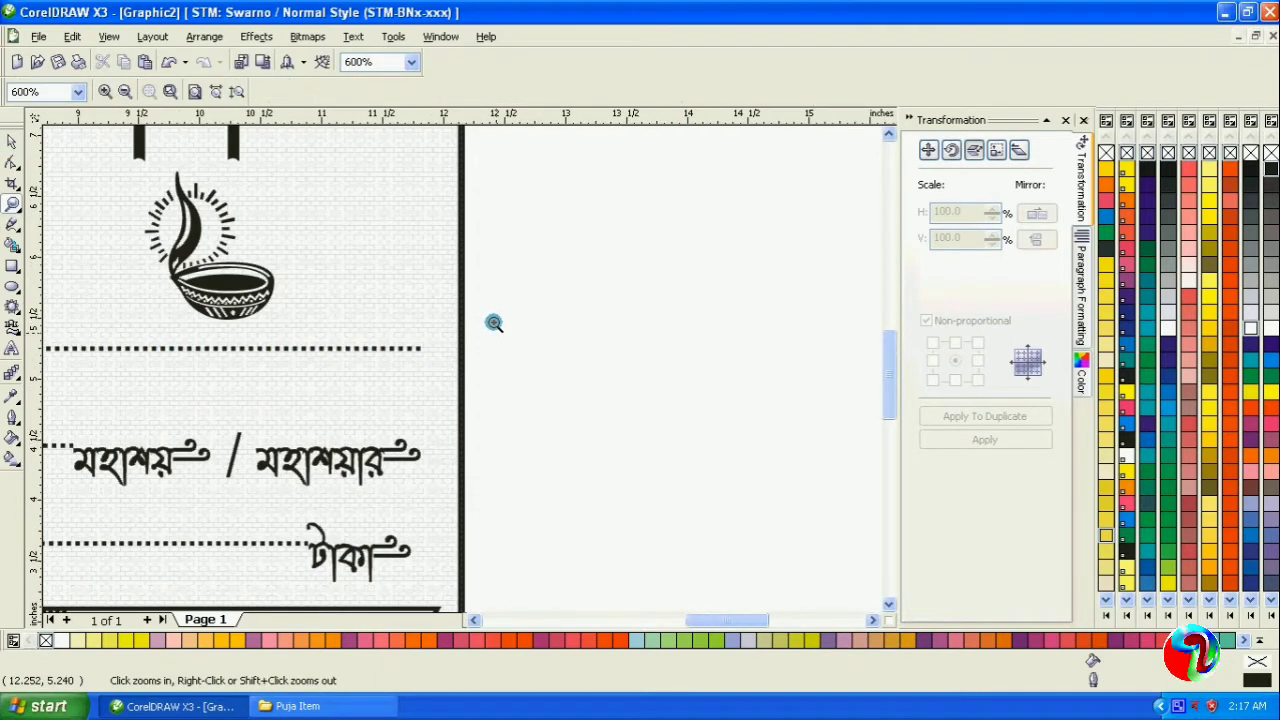
pyautogui.rightClick(505, 320)
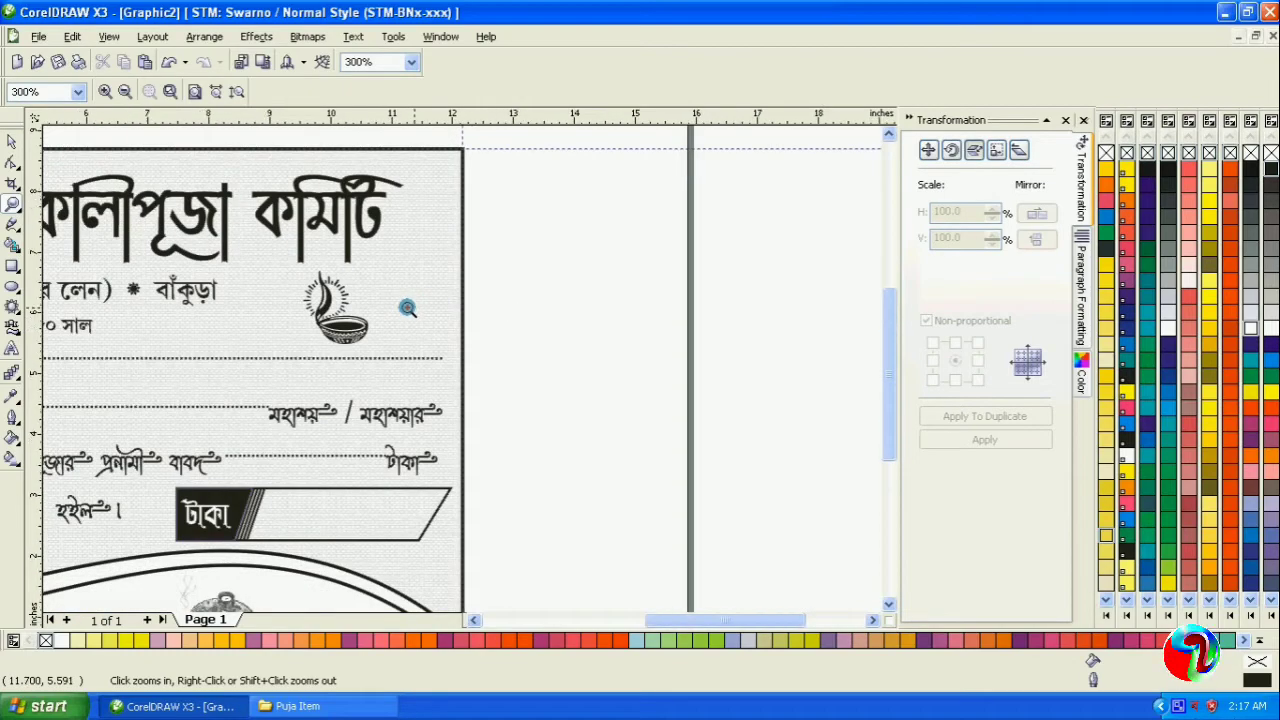
pyautogui.rightClick(409, 308)
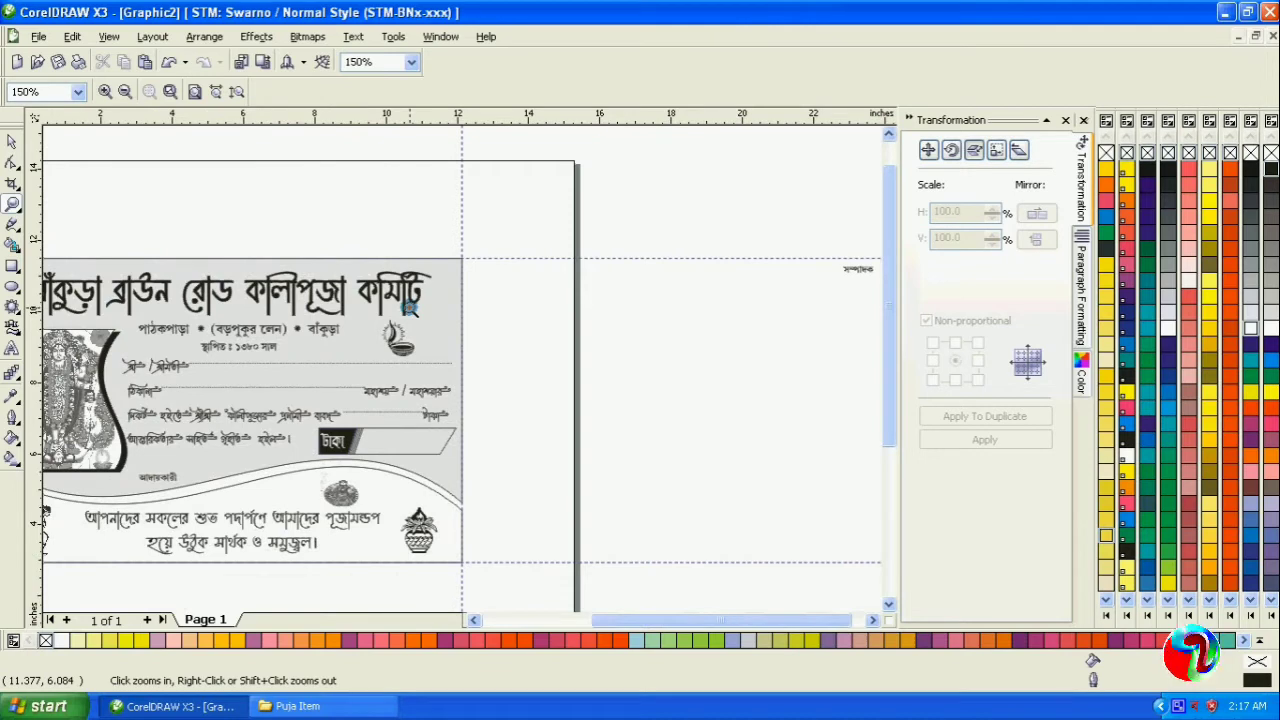
pyautogui.rightClick(409, 308)
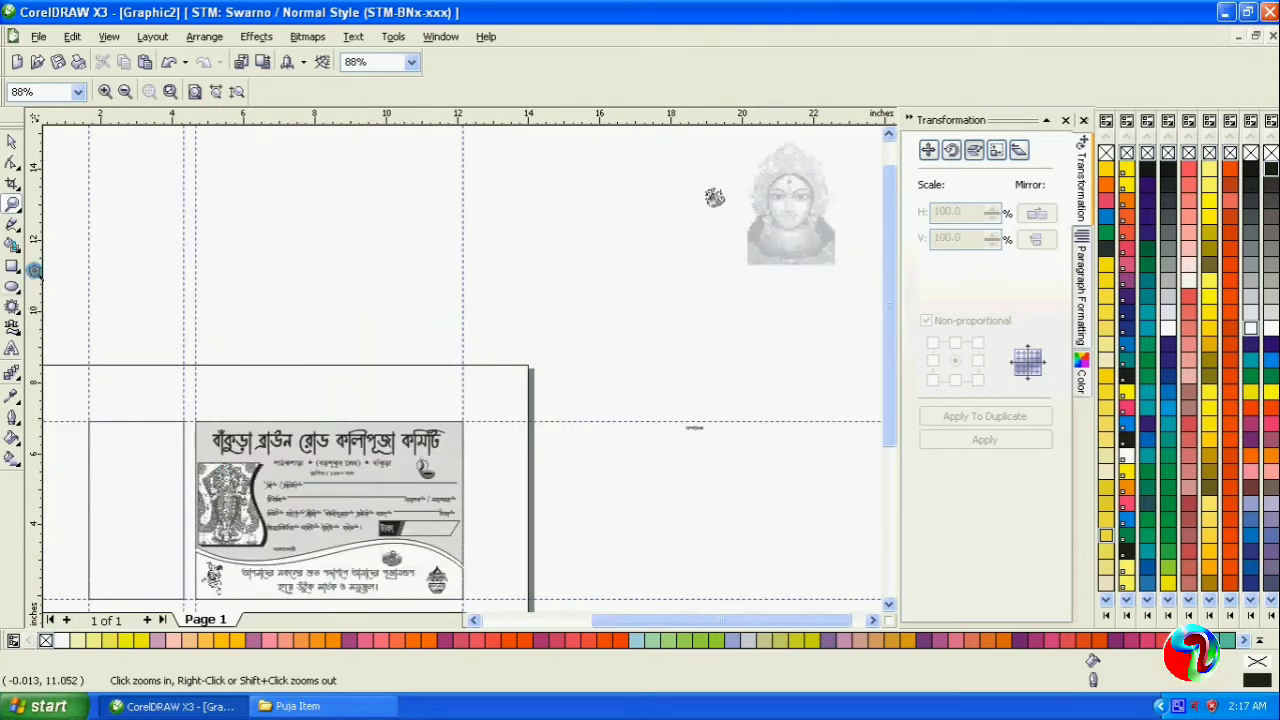
pyautogui.moveTo(153, 408); pyautogui.dragTo(471, 567)
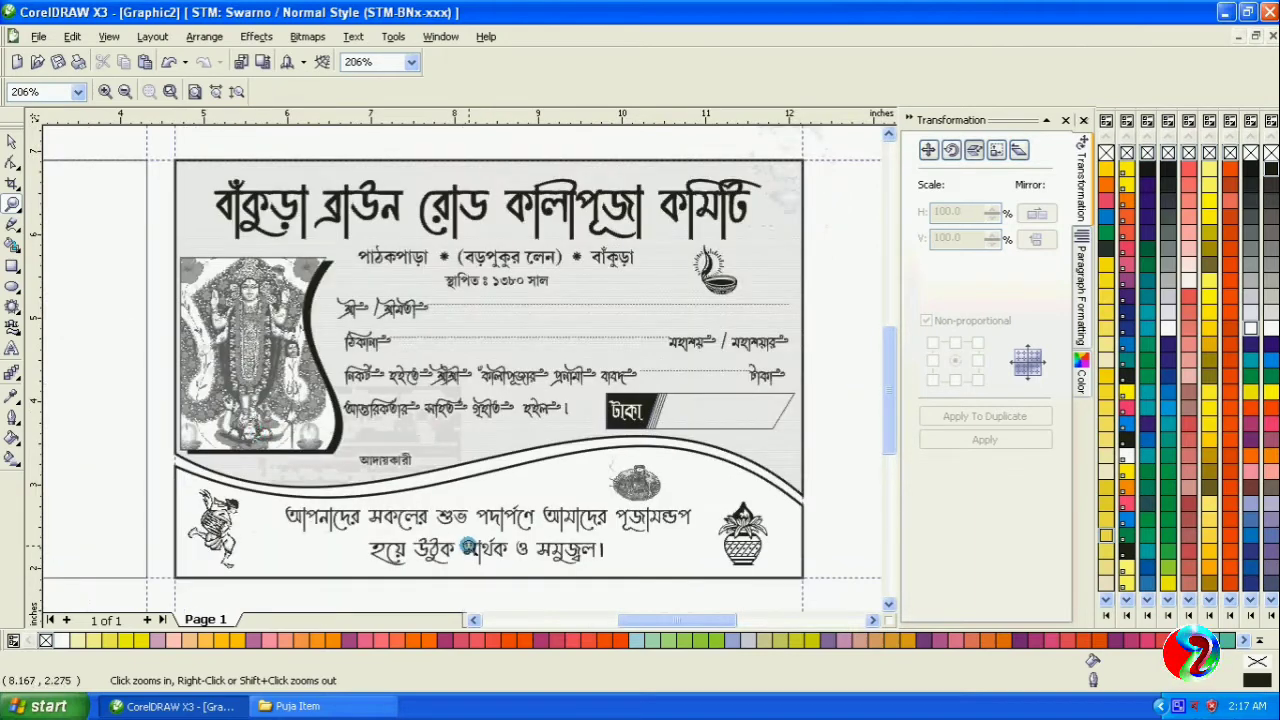
pyautogui.press('space')
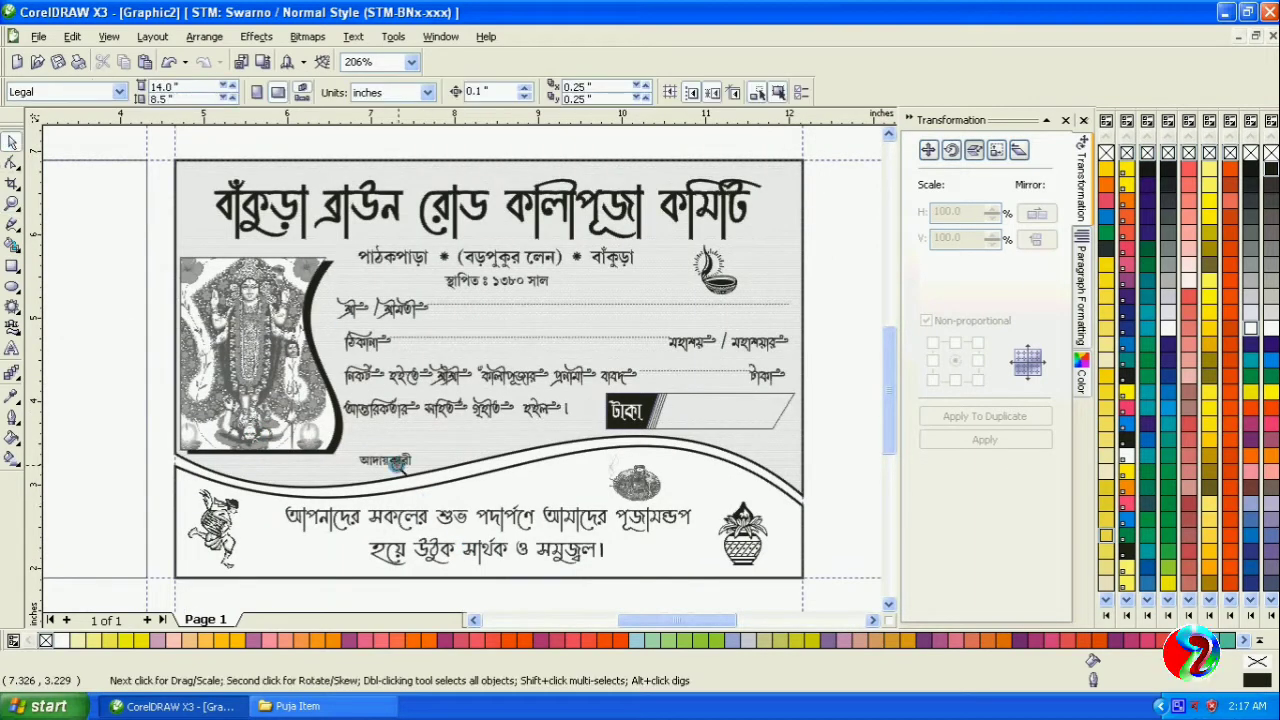
pyautogui.click(384, 462)
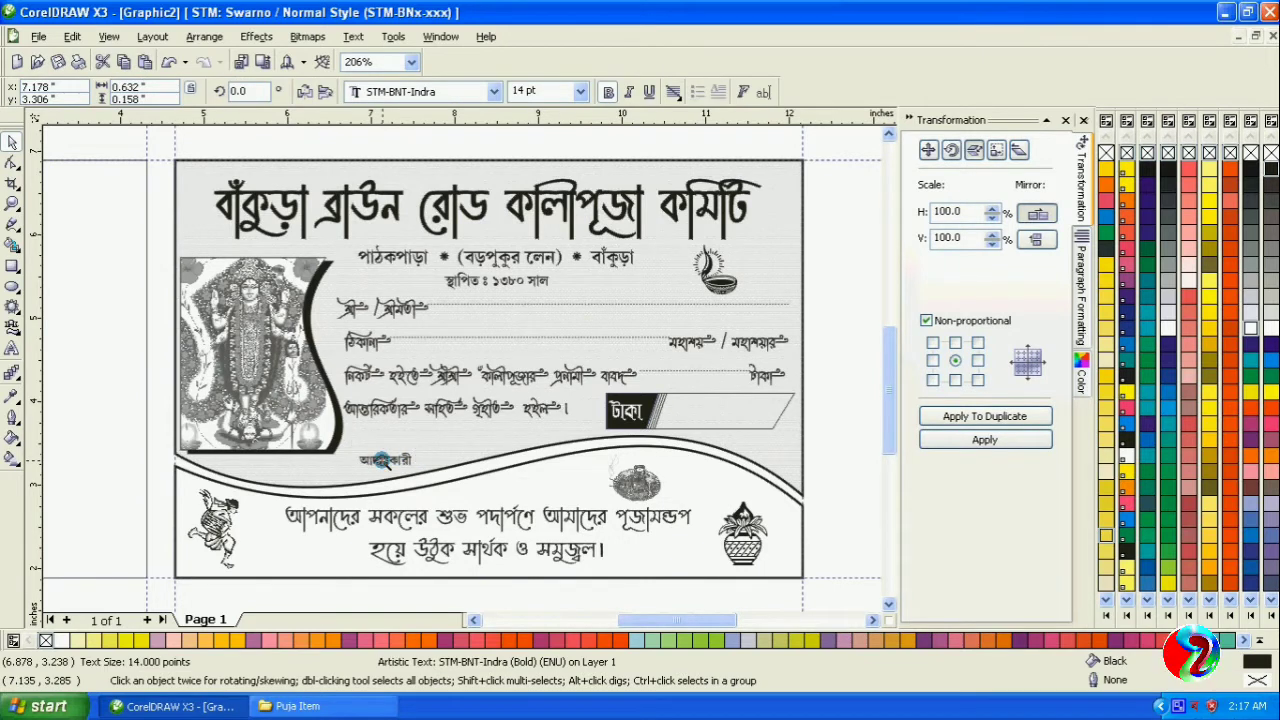
pyautogui.moveTo(384, 462); pyautogui.dragTo(211, 175)
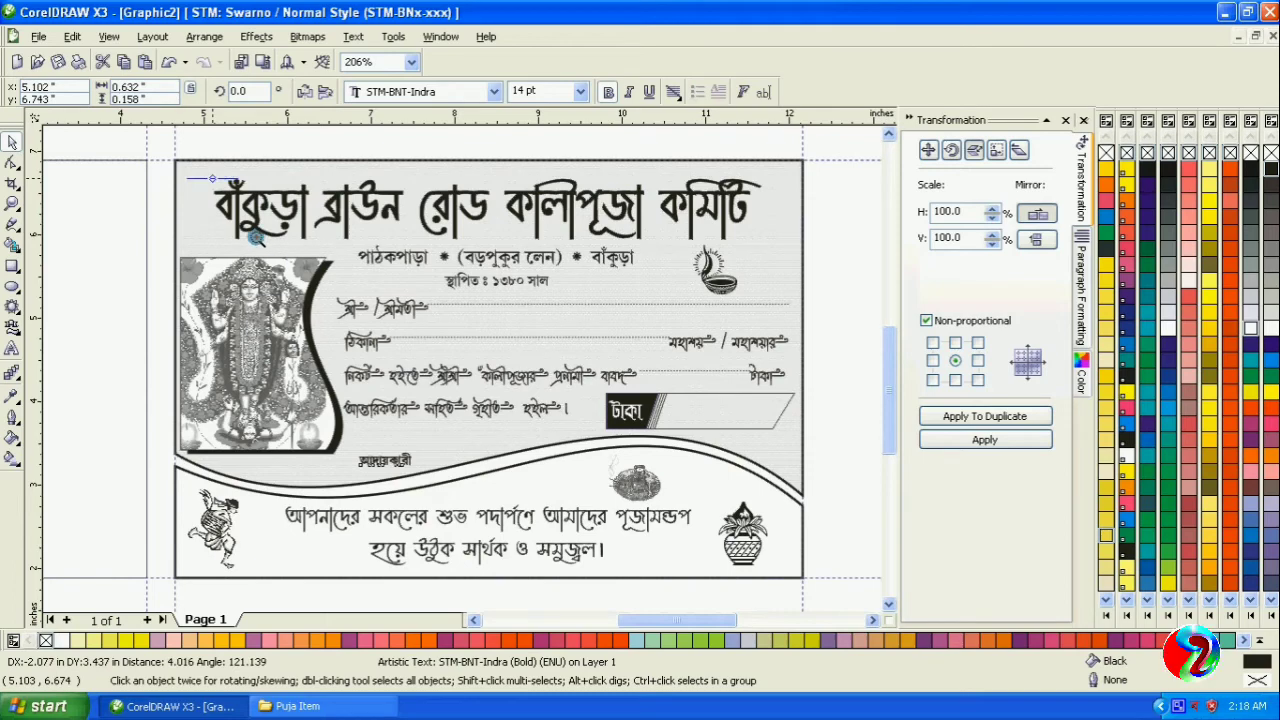
# Step: Replace the text of the copied label in the upper-left corner with নং-
pyautogui.click(12, 203)
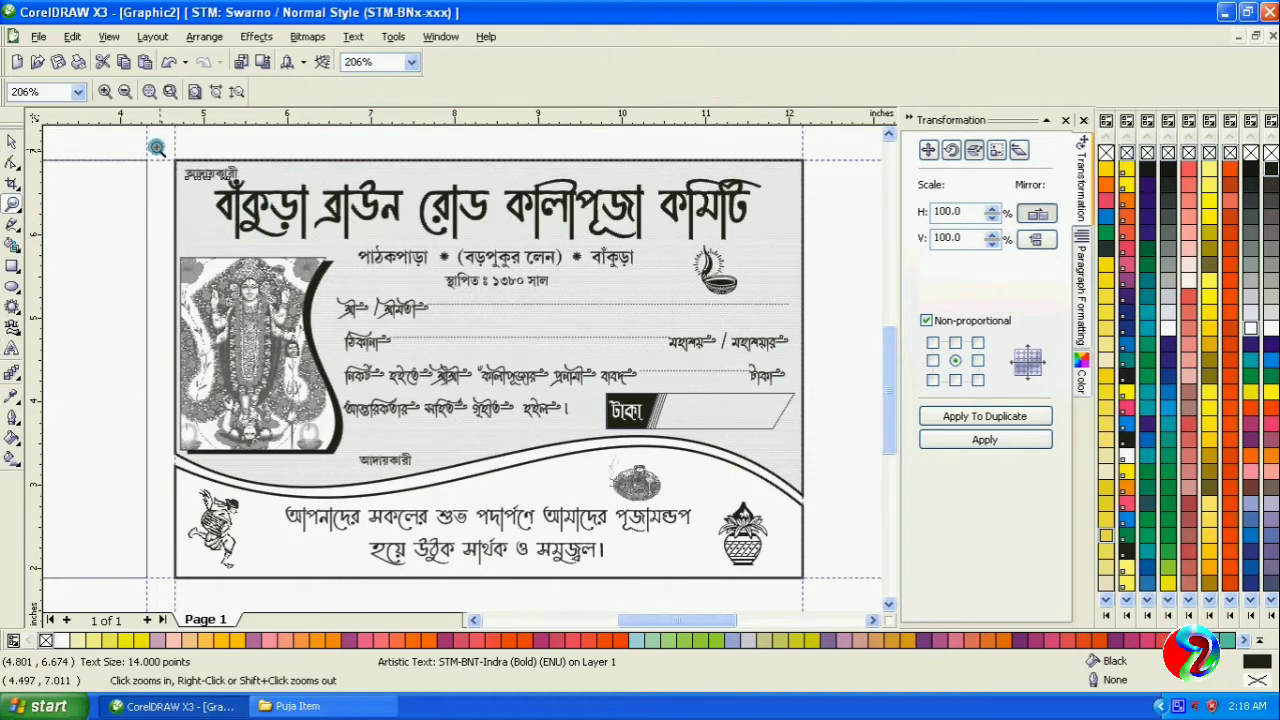
pyautogui.click(318, 262)
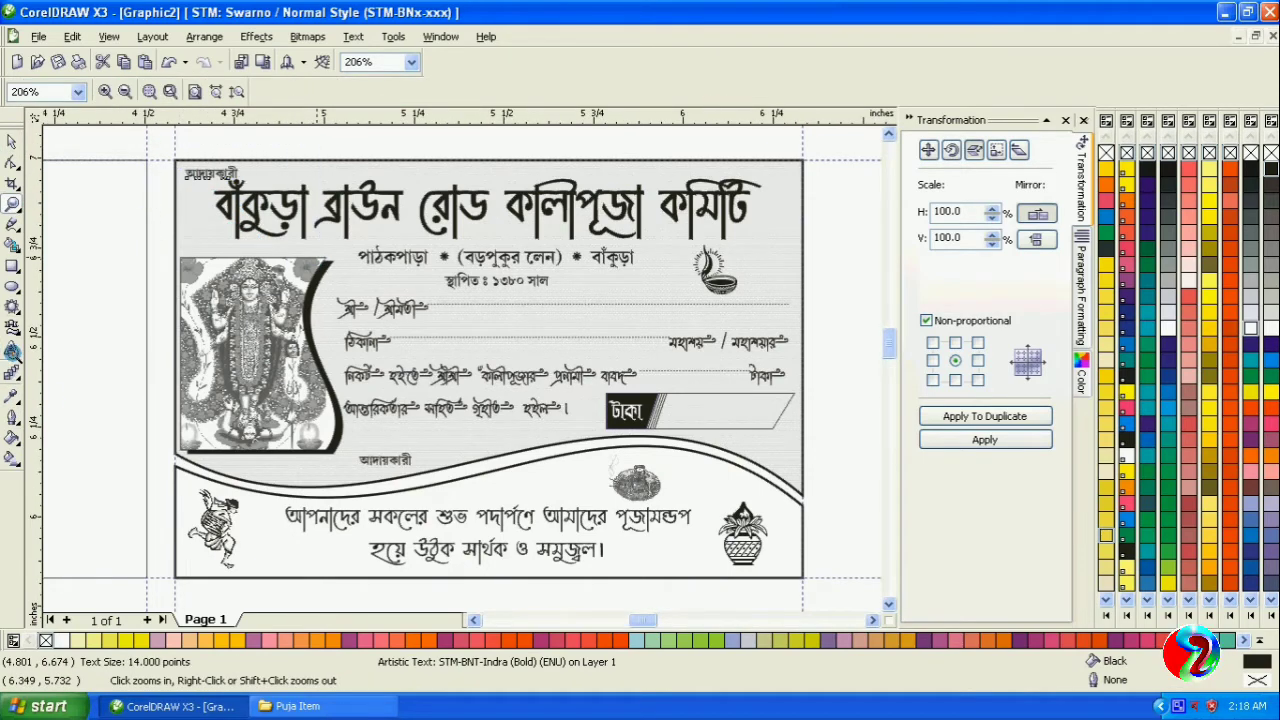
pyautogui.click(12, 348)
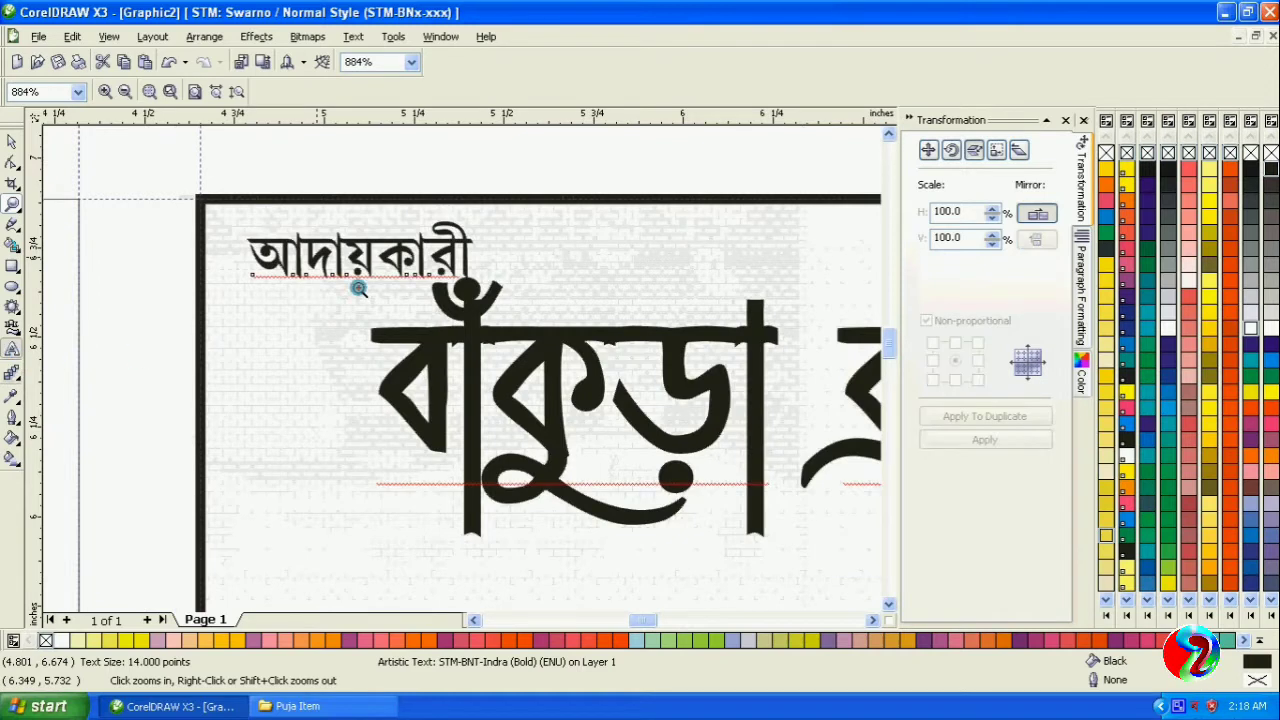
pyautogui.doubleClick(405, 262)
pyautogui.write('ন')
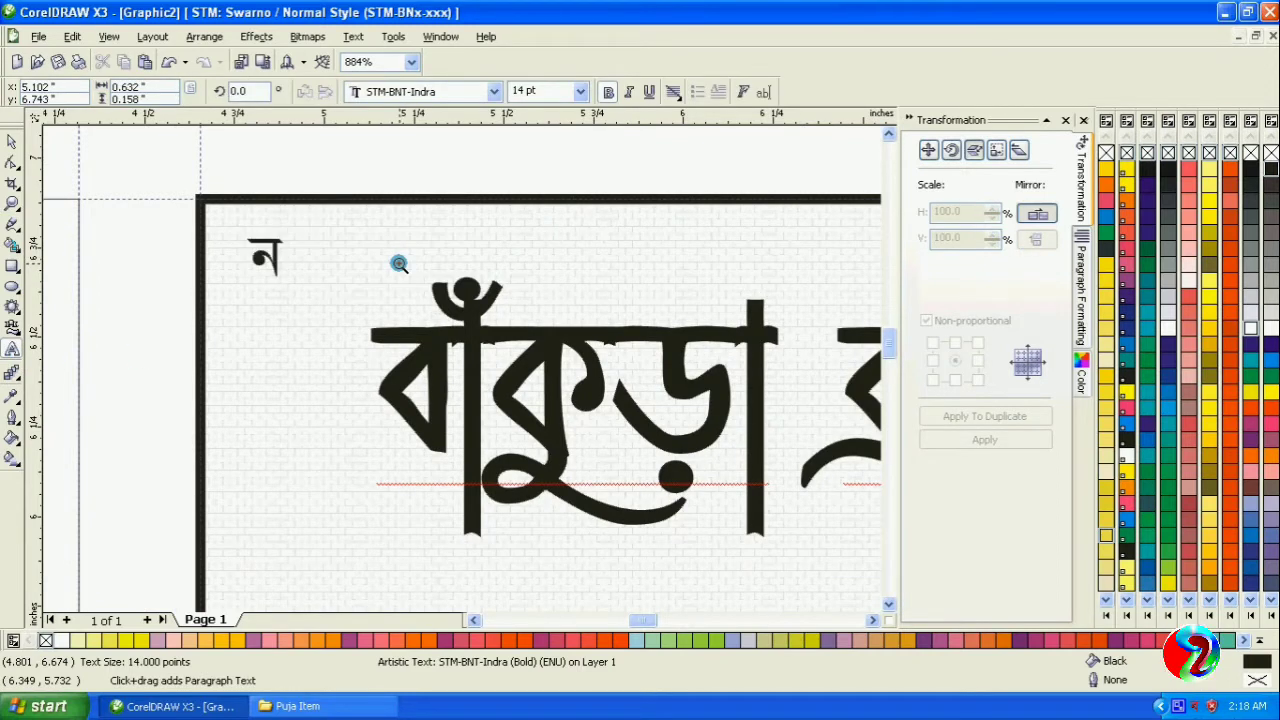
pyautogui.write('ং-')
pyautogui.hotkey('ctrl', 'a')
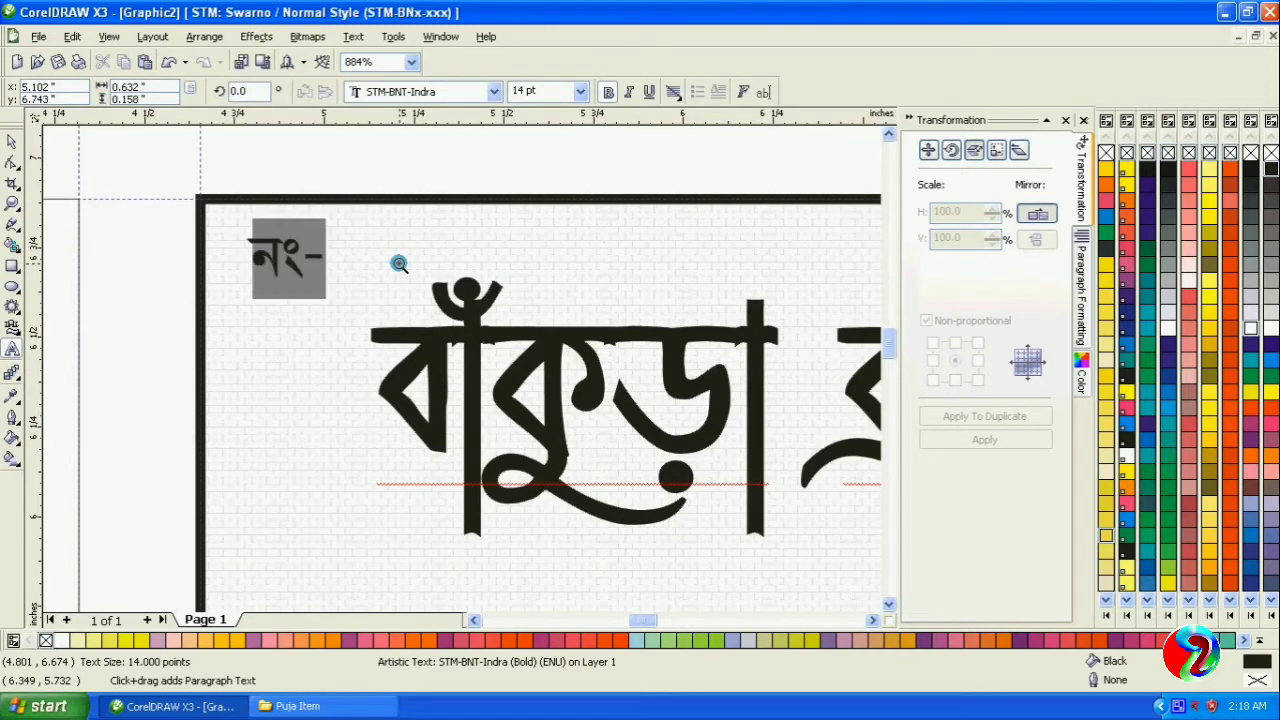
pyautogui.click(307, 238)
# Step: Duplicate the নং- label about 0.4 inches to its right and change the copy's text to তাং-
pyautogui.hotkey('ctrl', 'space')
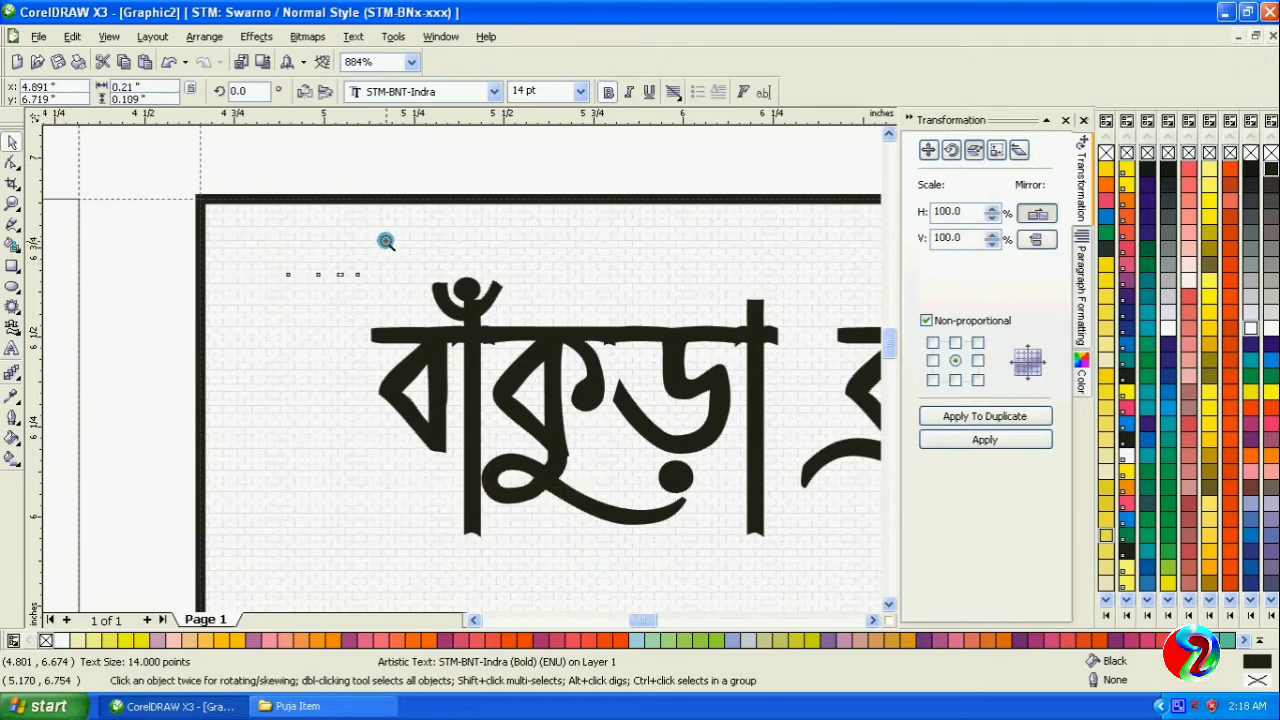
pyautogui.moveTo(386, 242); pyautogui.dragTo(440, 283)
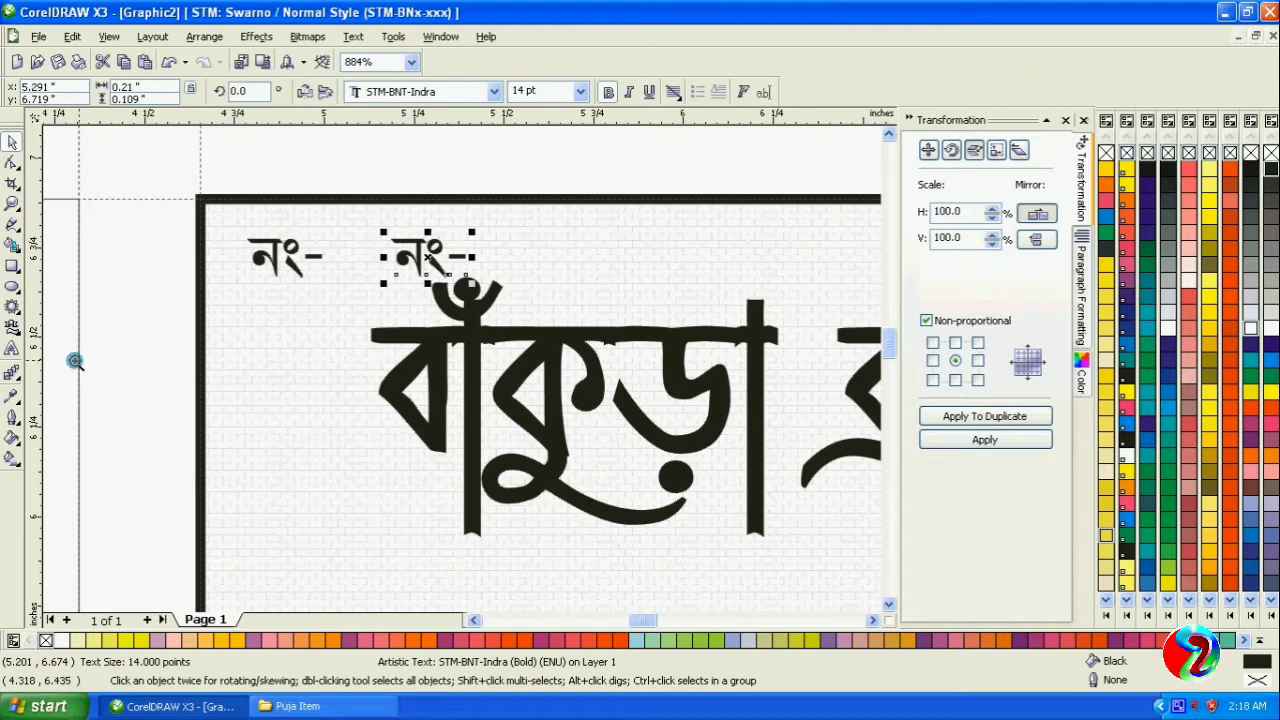
pyautogui.click(12, 348)
pyautogui.hotkey('ctrl', 'a')
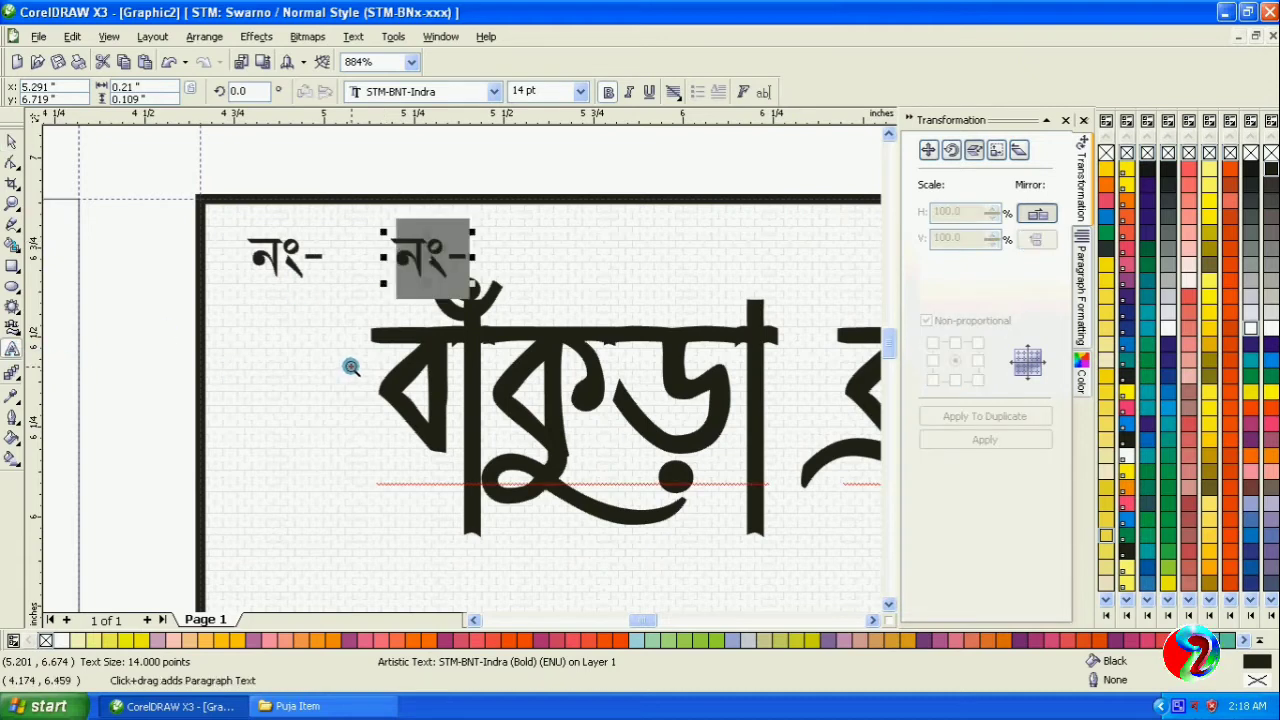
pyautogui.write('তা')
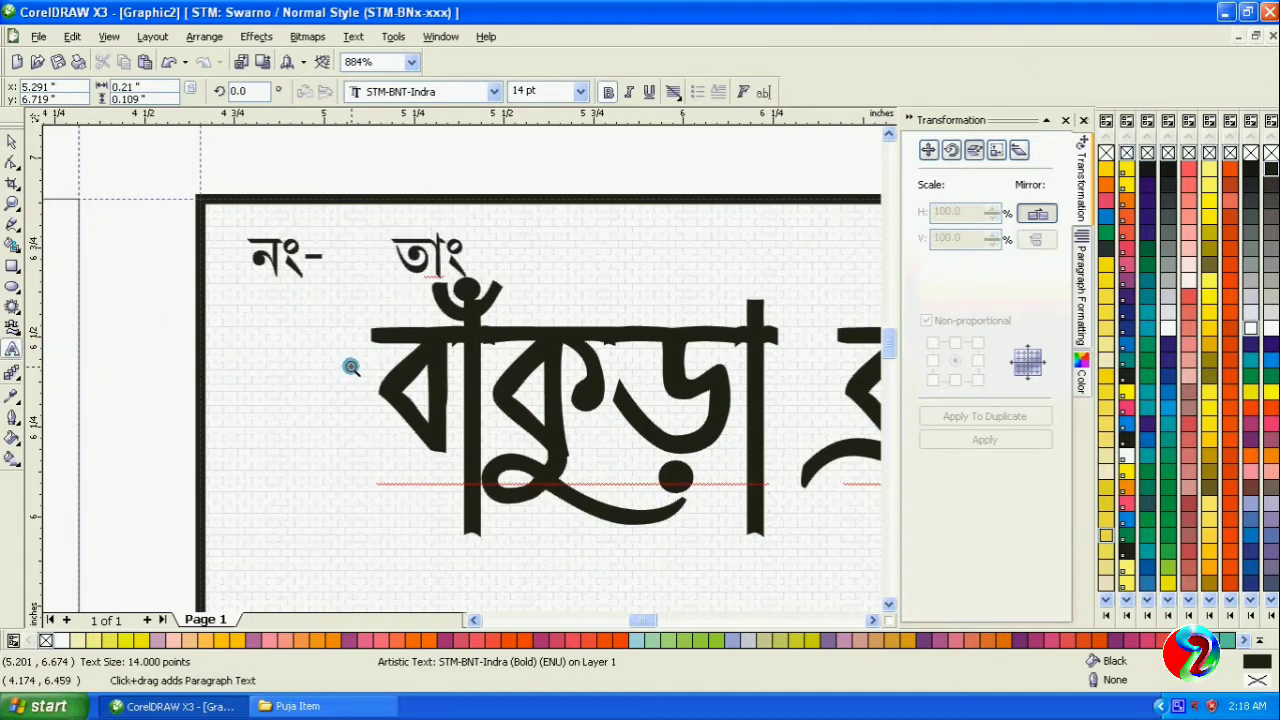
pyautogui.hotkey('ctrl', 'a')
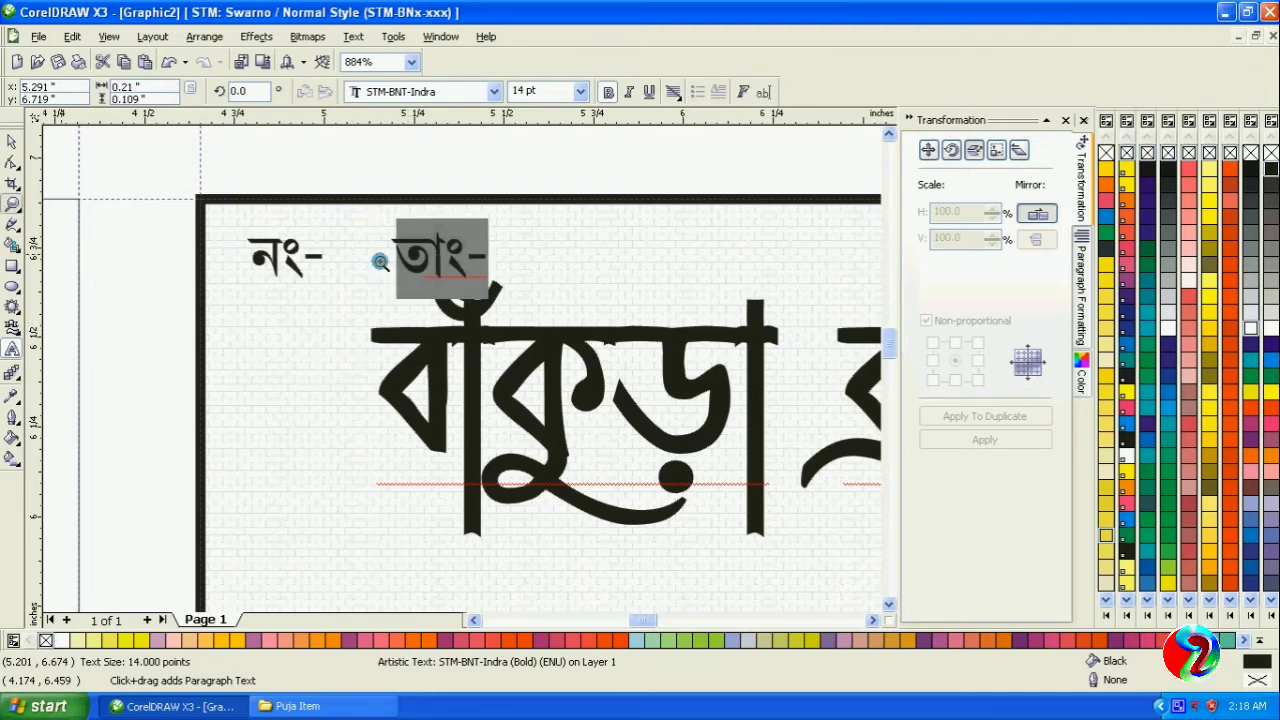
pyautogui.press('BackSpace')
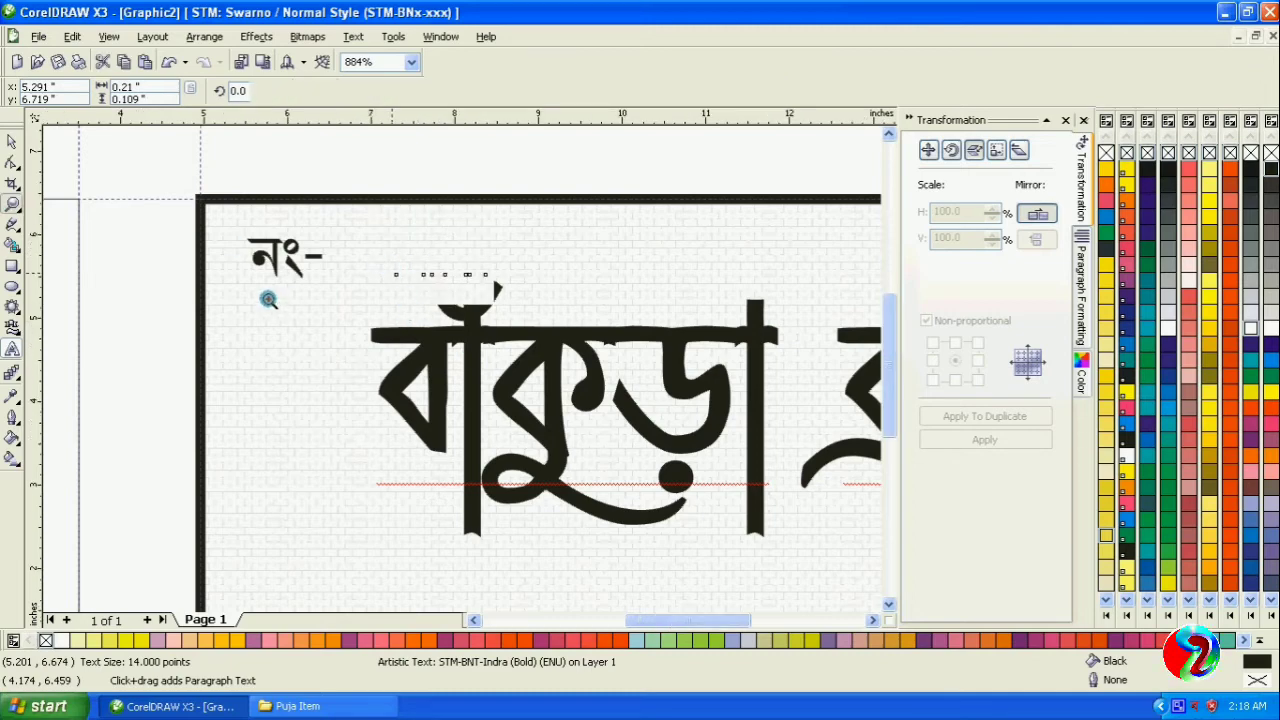
# Step: Move the তাং- label across the receipt's top edge to sit above কমিটি in the title
pyautogui.press('F4')
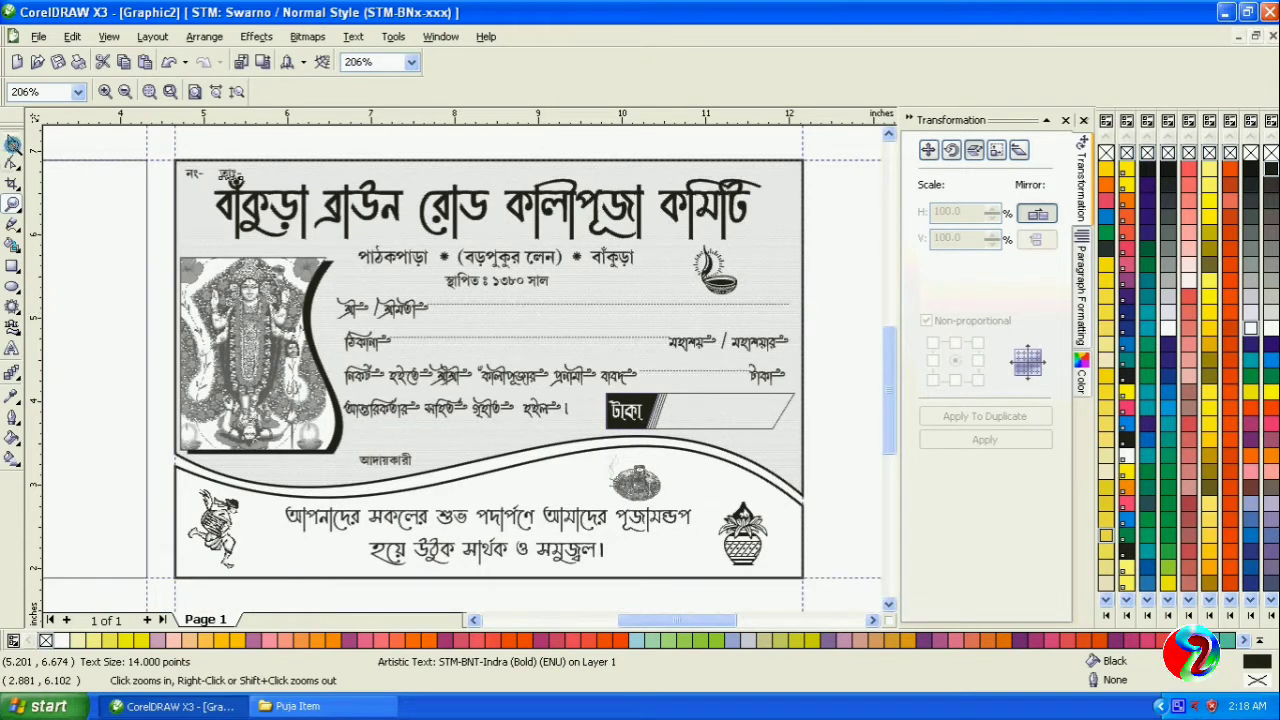
pyautogui.click(13, 143)
pyautogui.moveTo(228, 174); pyautogui.dragTo(670, 142)
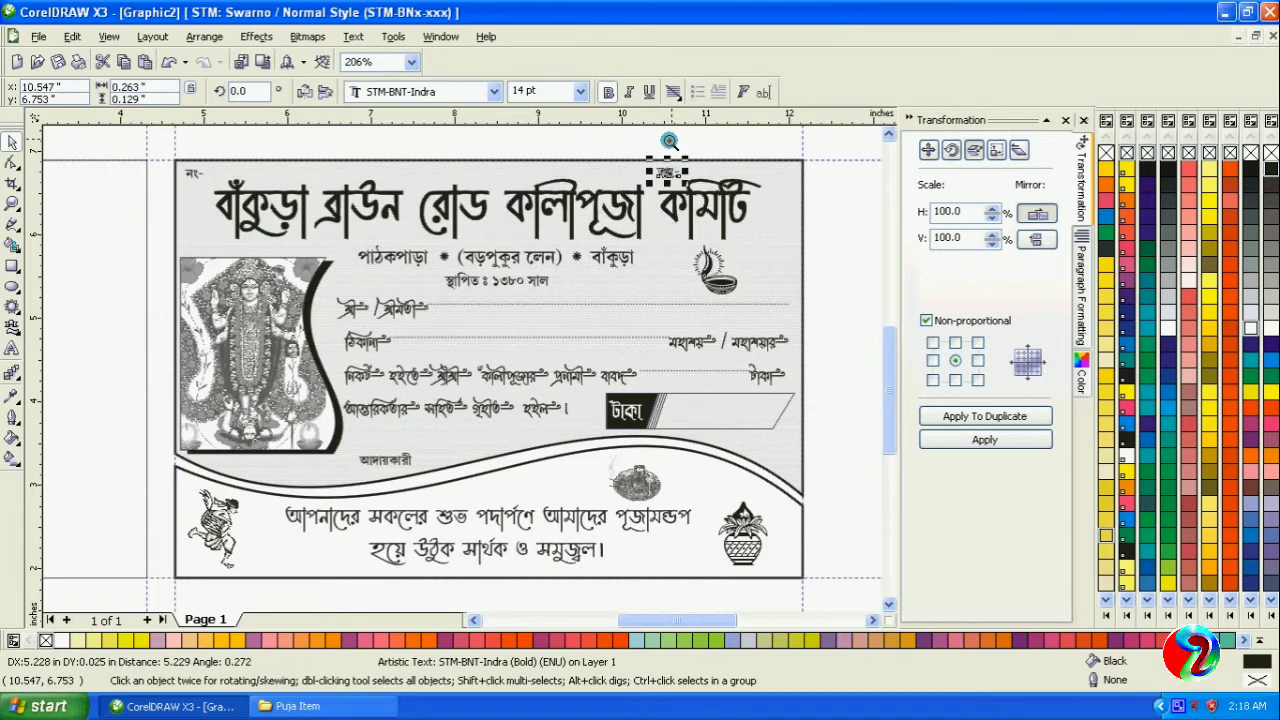
pyautogui.click(670, 142)
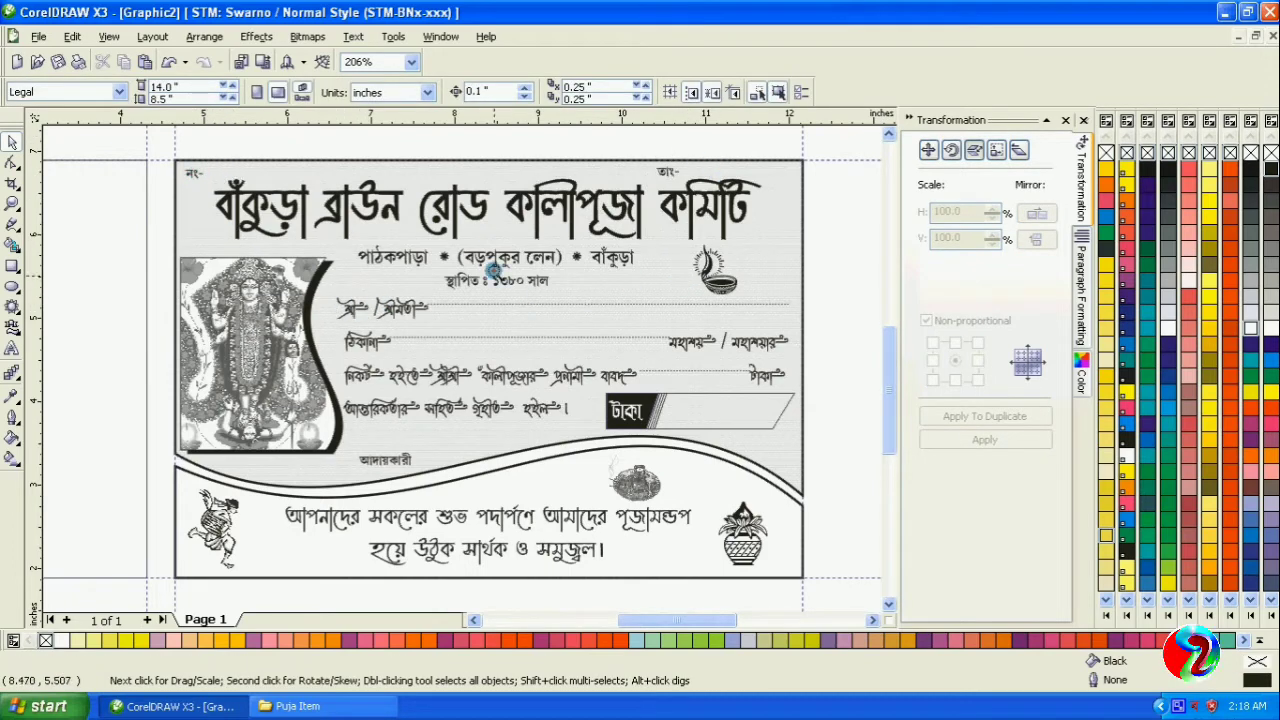
# Step: Reduce the title text's height to about 0.66 inches from its top edge, leaving room for the labels above
pyautogui.click(460, 215)
pyautogui.moveTo(487, 171); pyautogui.dragTo(483, 187)
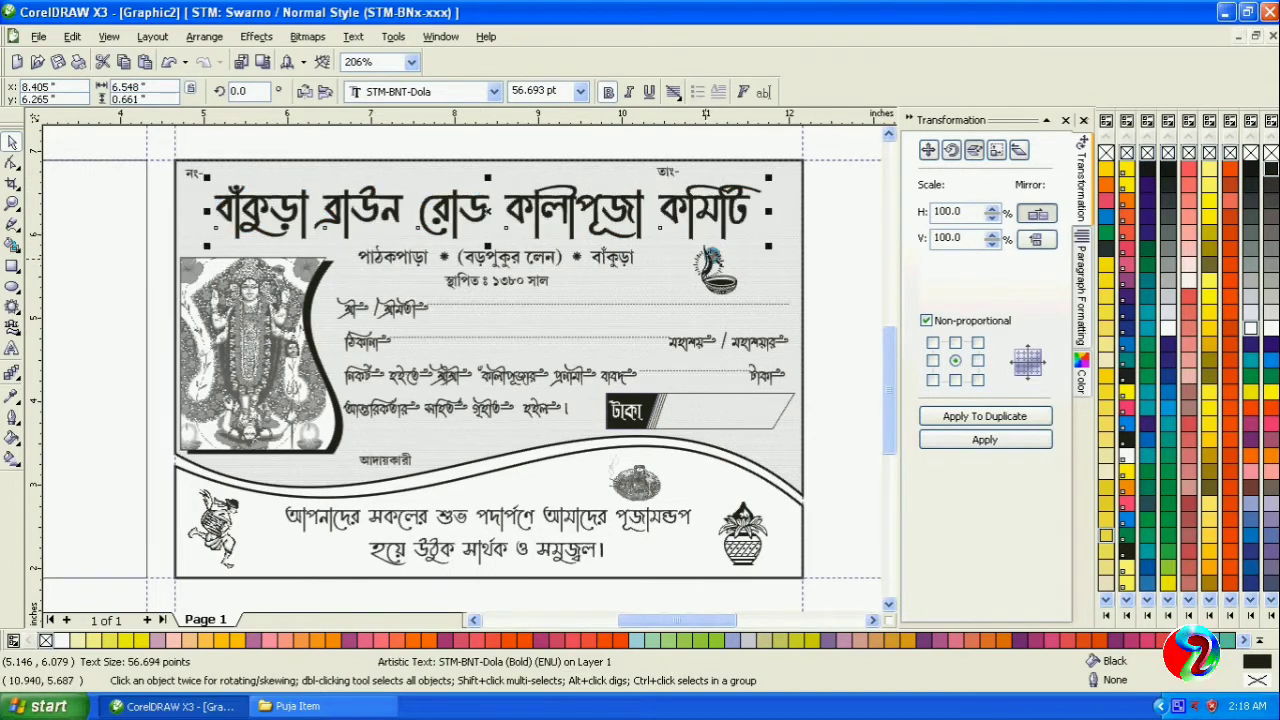
# Step: Move the oil lamp symbol about 0.2 inches to the right below the title's last word
pyautogui.click(812, 225)
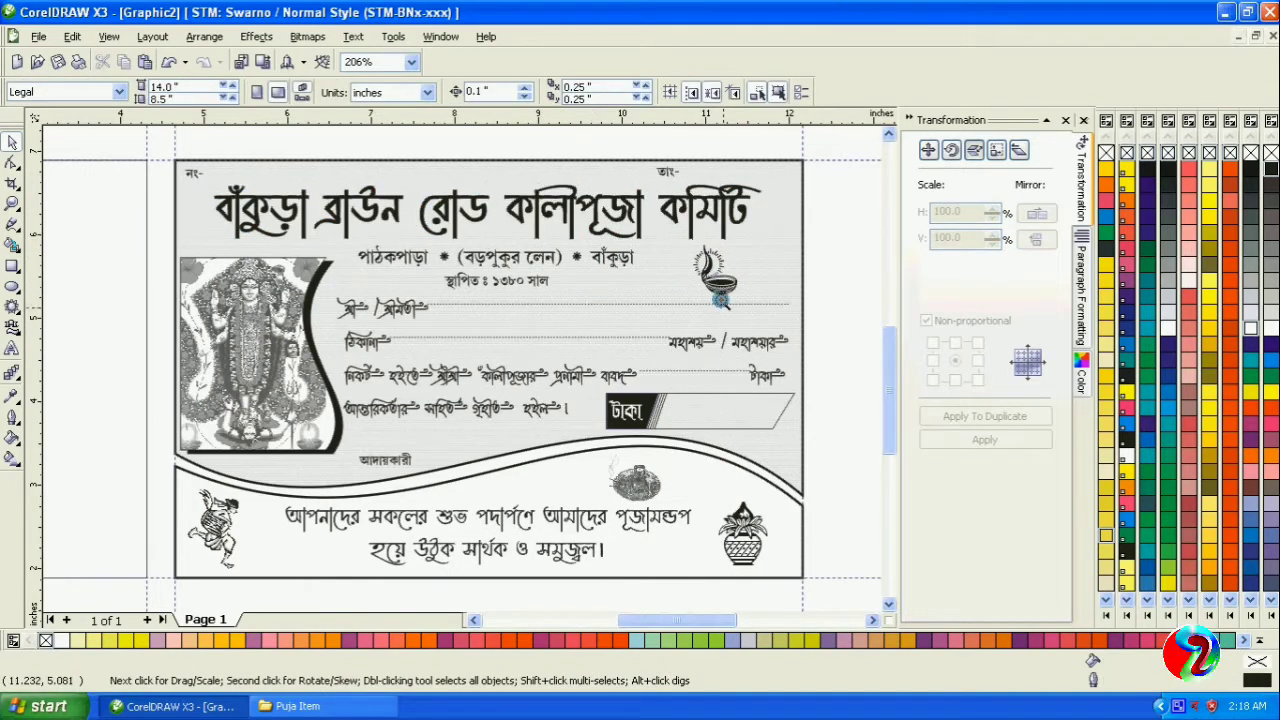
pyautogui.click(720, 300)
pyautogui.moveTo(720, 270); pyautogui.dragTo(736, 272)
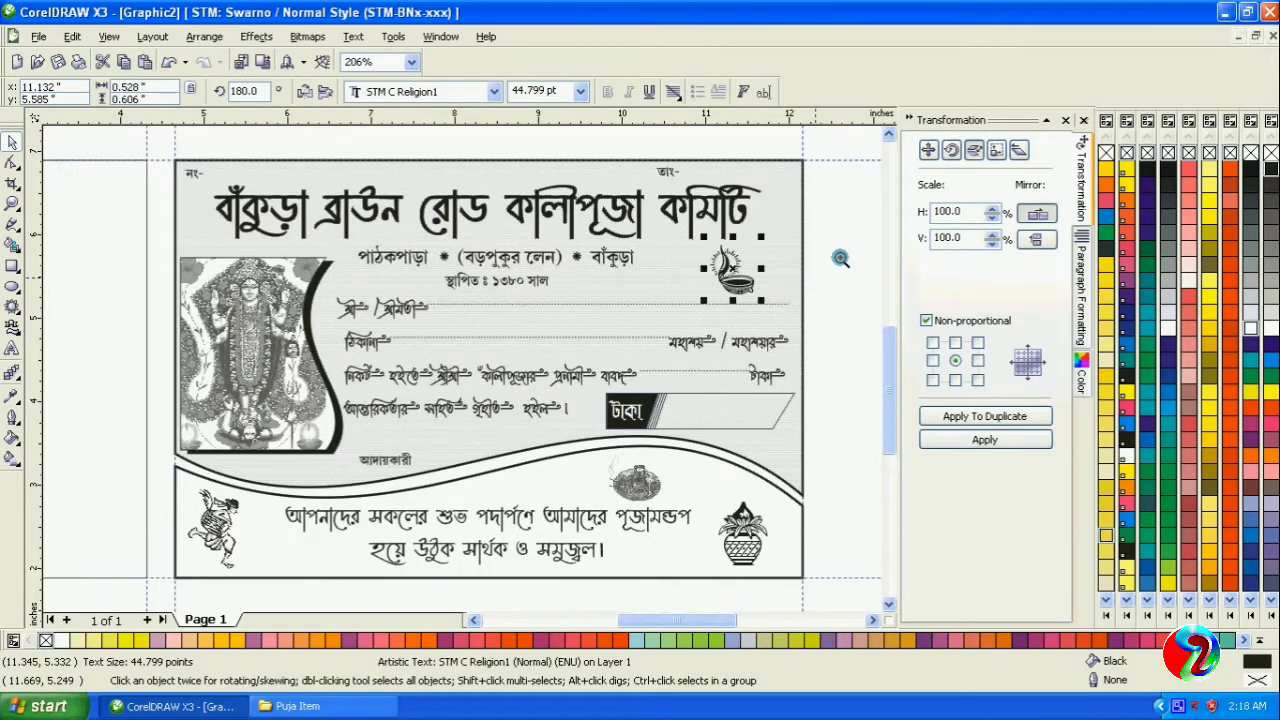
pyautogui.click(840, 258)
# Step: Widen the title text about its centre to about 7.09 inches and align it horizontally centred with the receipt background
pyautogui.click(735, 210)
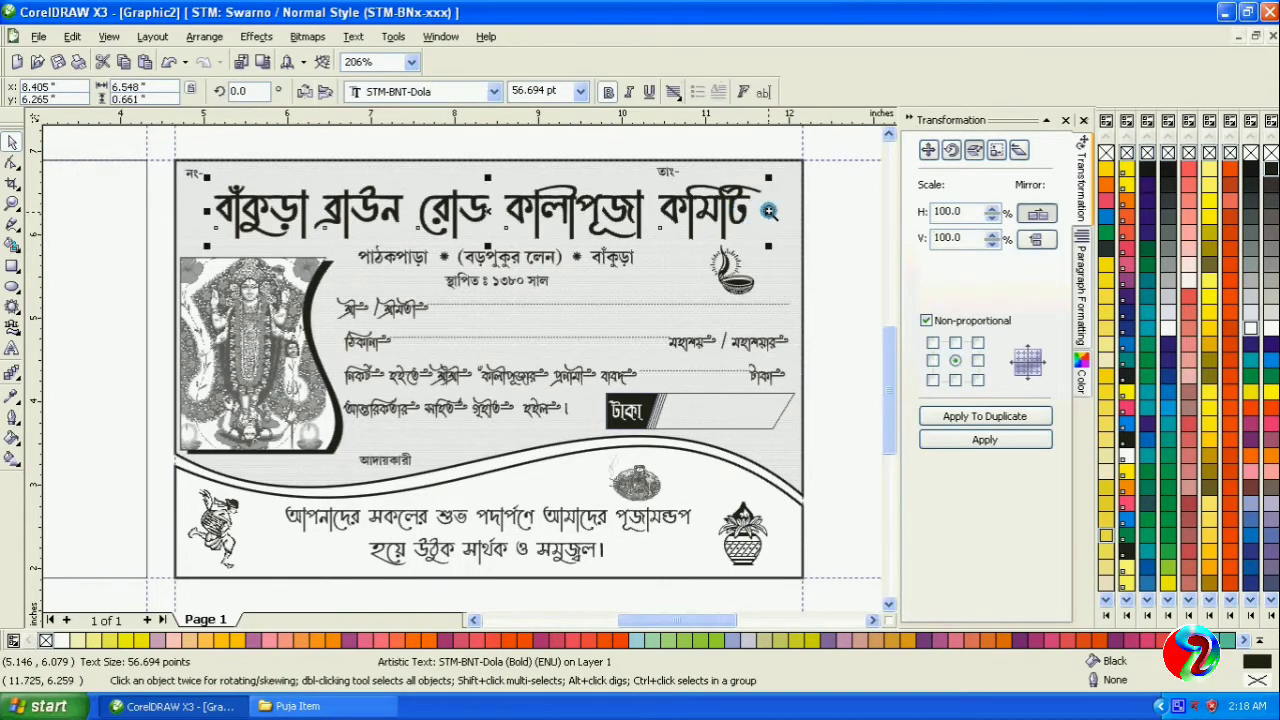
pyautogui.moveTo(769, 211)
pyautogui.mouseDown()
pyautogui.moveTo(792, 210)
pyautogui.moveTo(776, 212)
pyautogui.mouseUp()
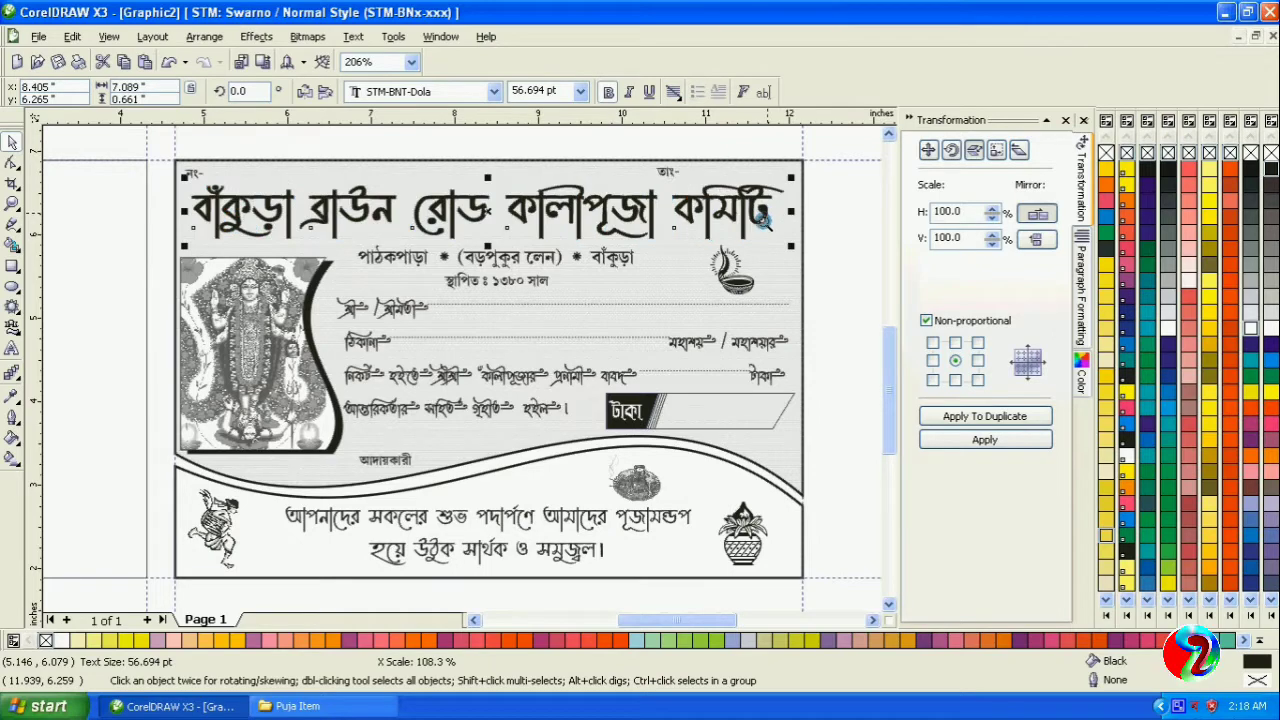
pyautogui.keyDown('shift'); pyautogui.click(789, 262); pyautogui.keyUp('shift')
pyautogui.click(634, 92)
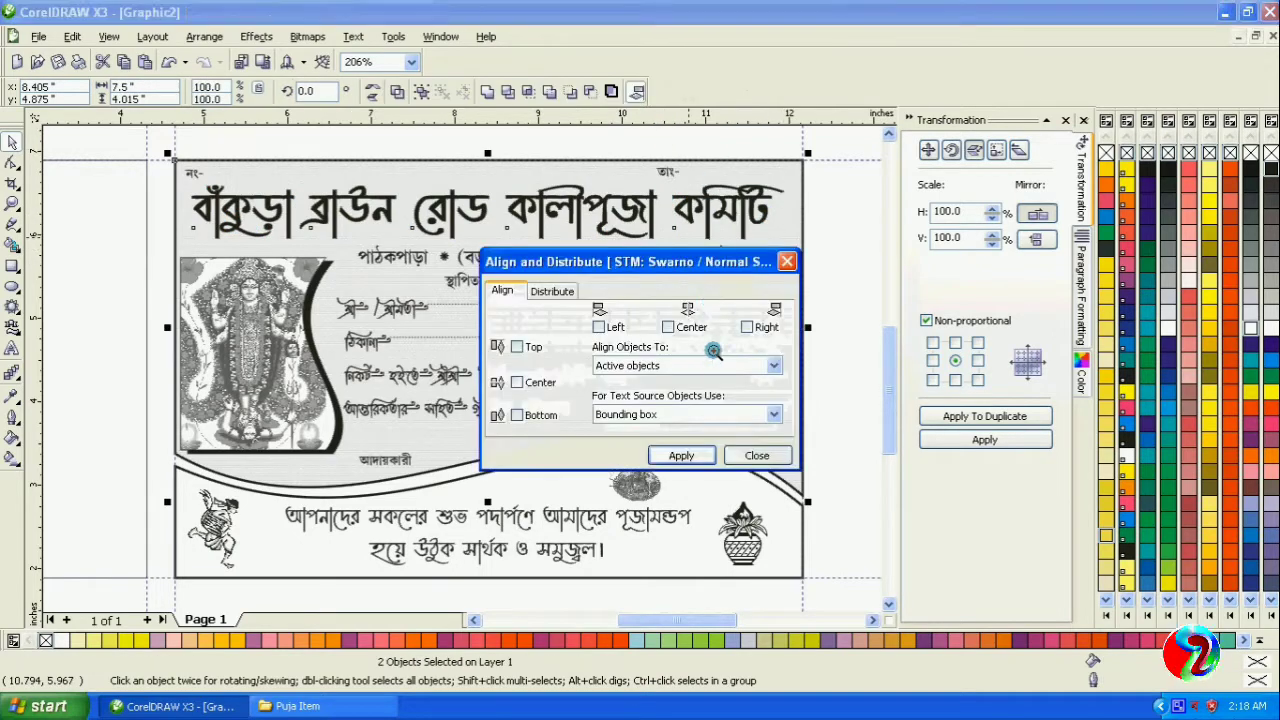
pyautogui.click(668, 327)
pyautogui.click(681, 455)
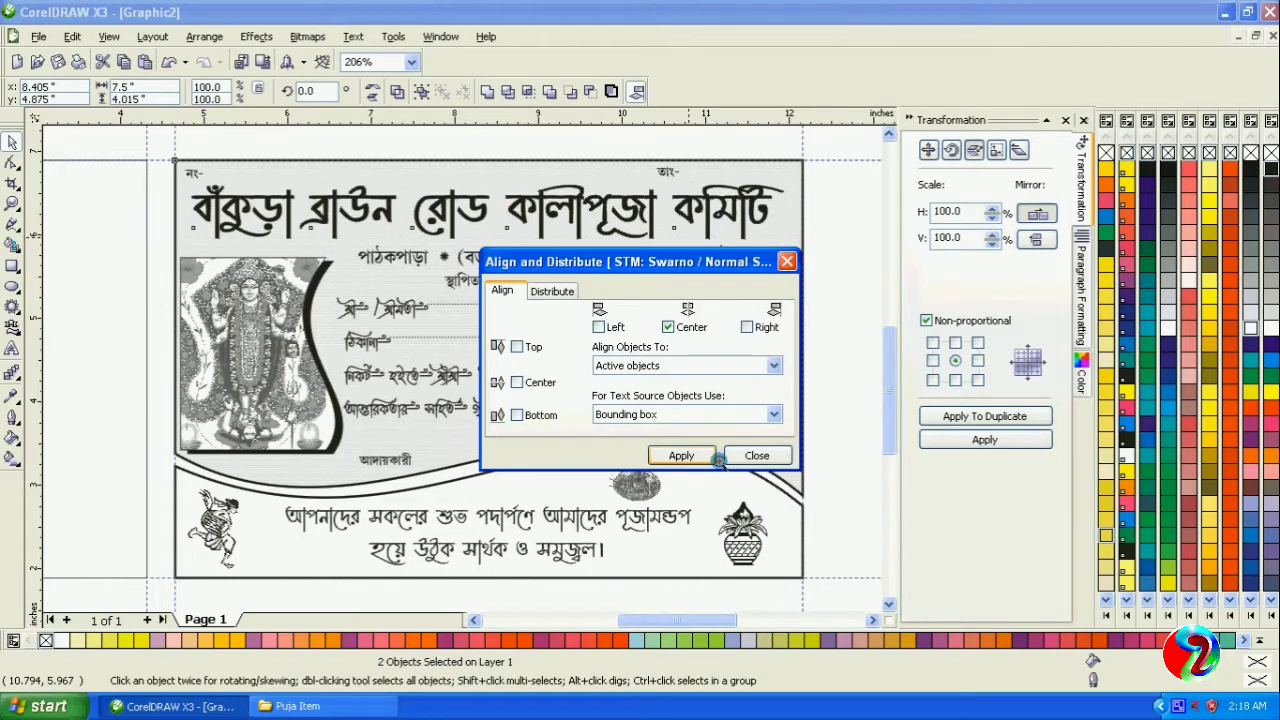
pyautogui.click(757, 455)
pyautogui.click(834, 354)
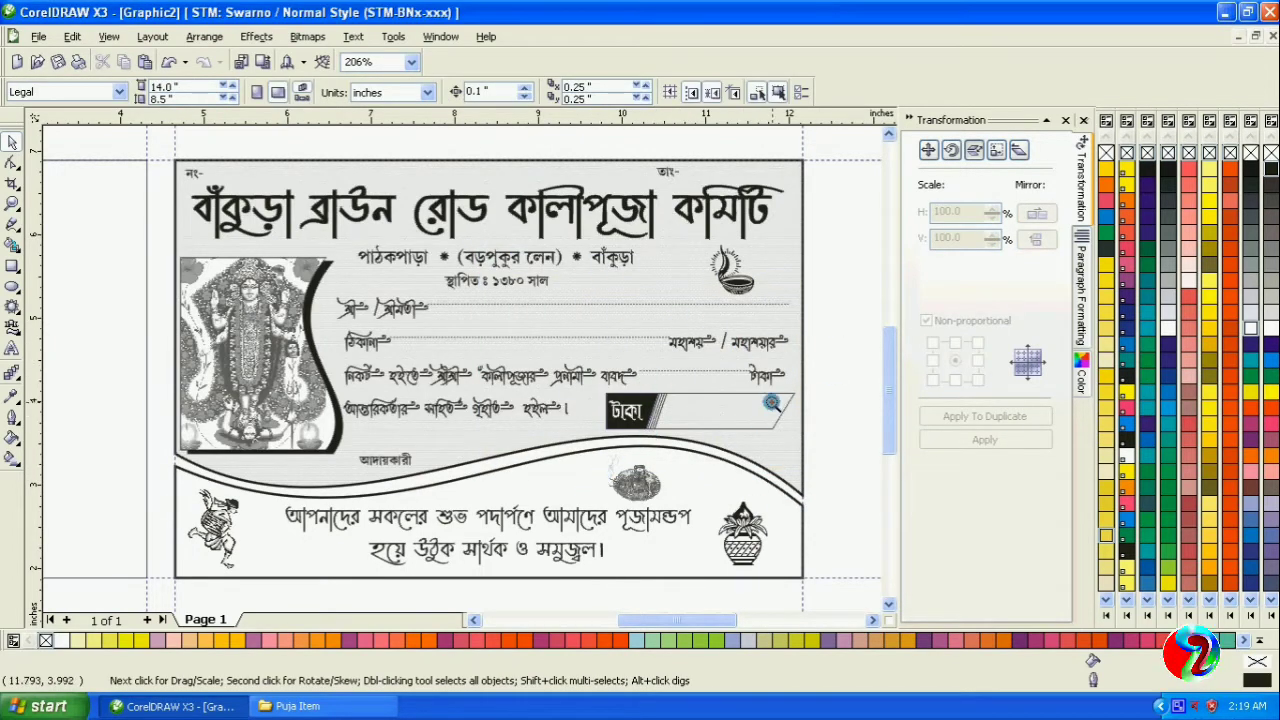
pyautogui.click(516, 455)
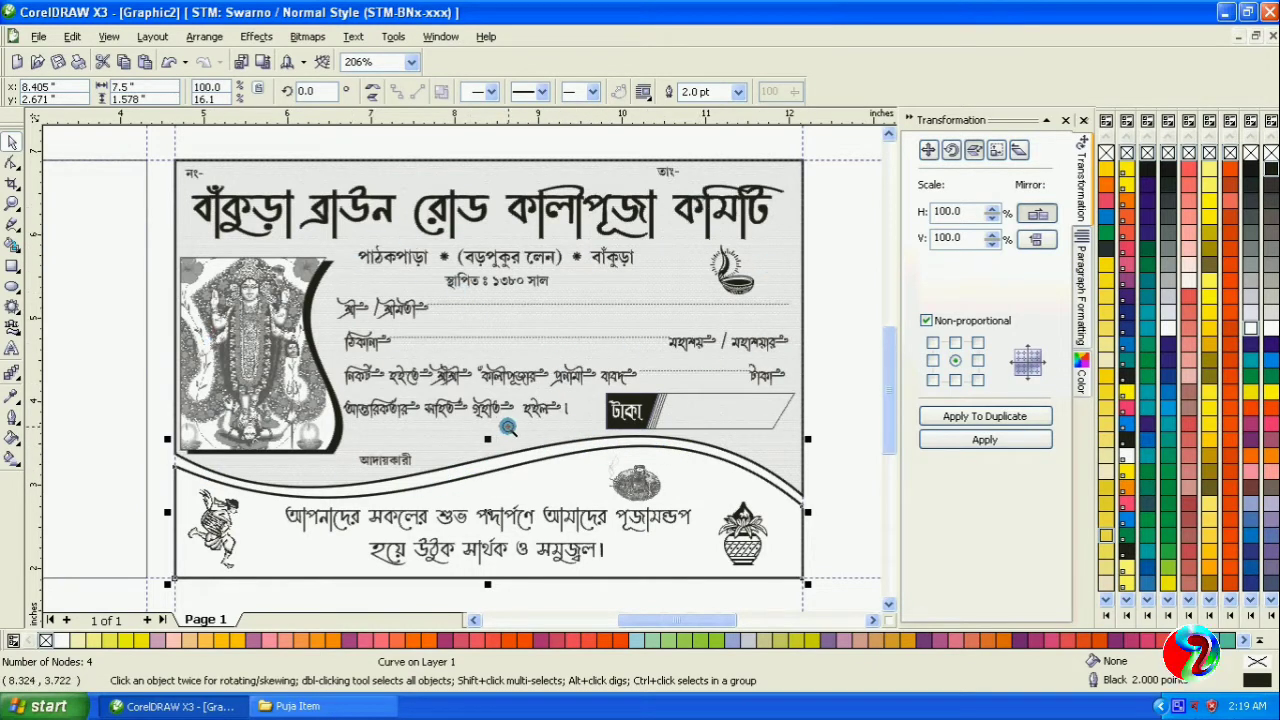
pyautogui.click(12, 200)
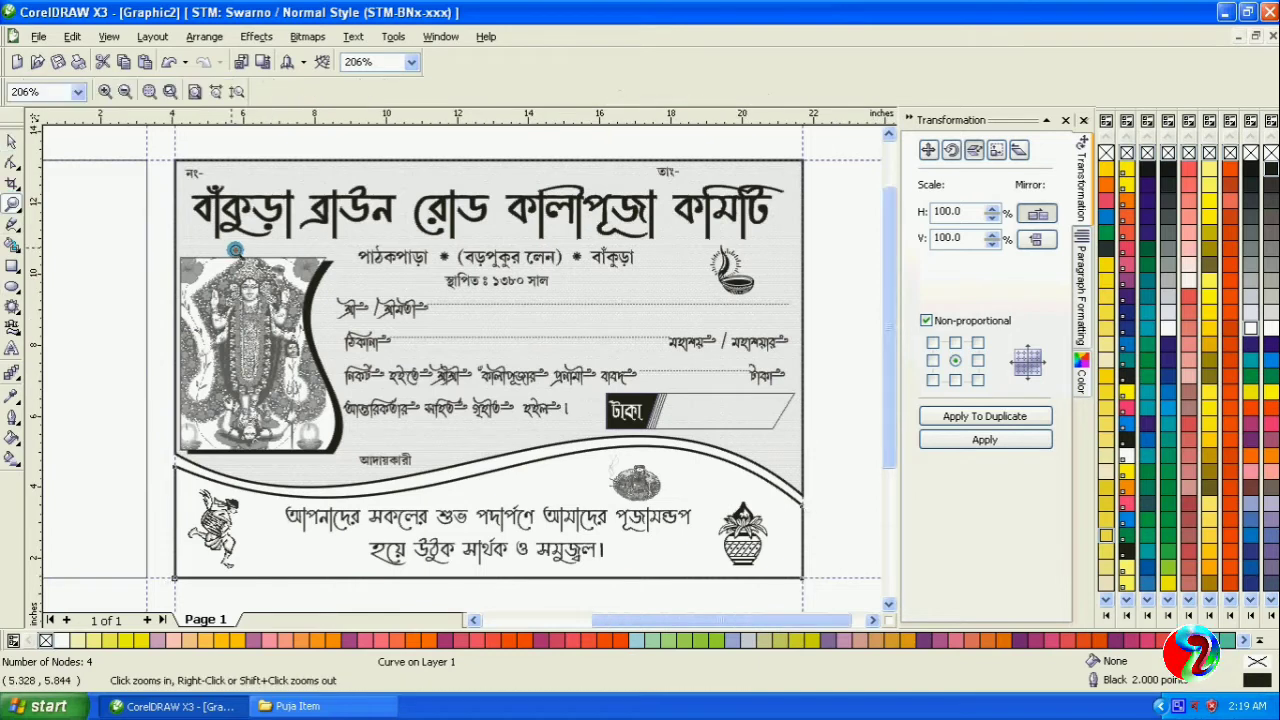
pyautogui.rightClick(400, 245)
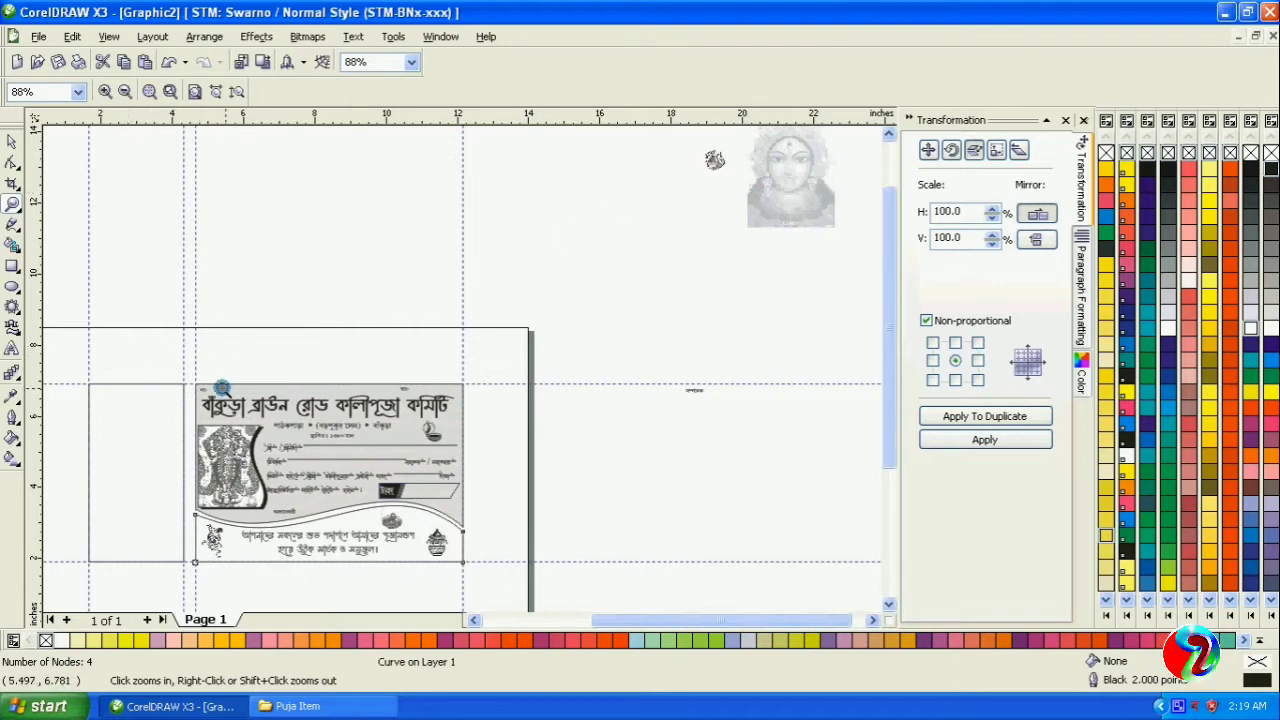
pyautogui.moveTo(143, 371); pyautogui.dragTo(180, 437)
pyautogui.click(12, 141)
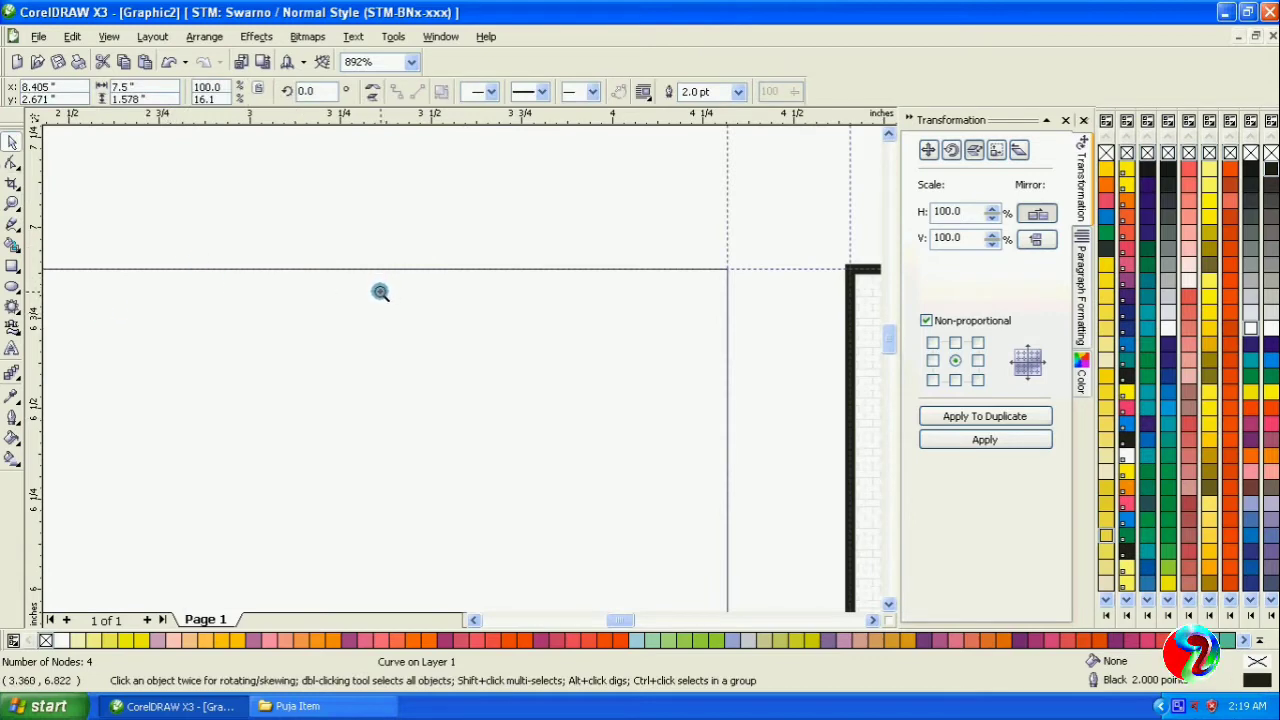
pyautogui.click(12, 203)
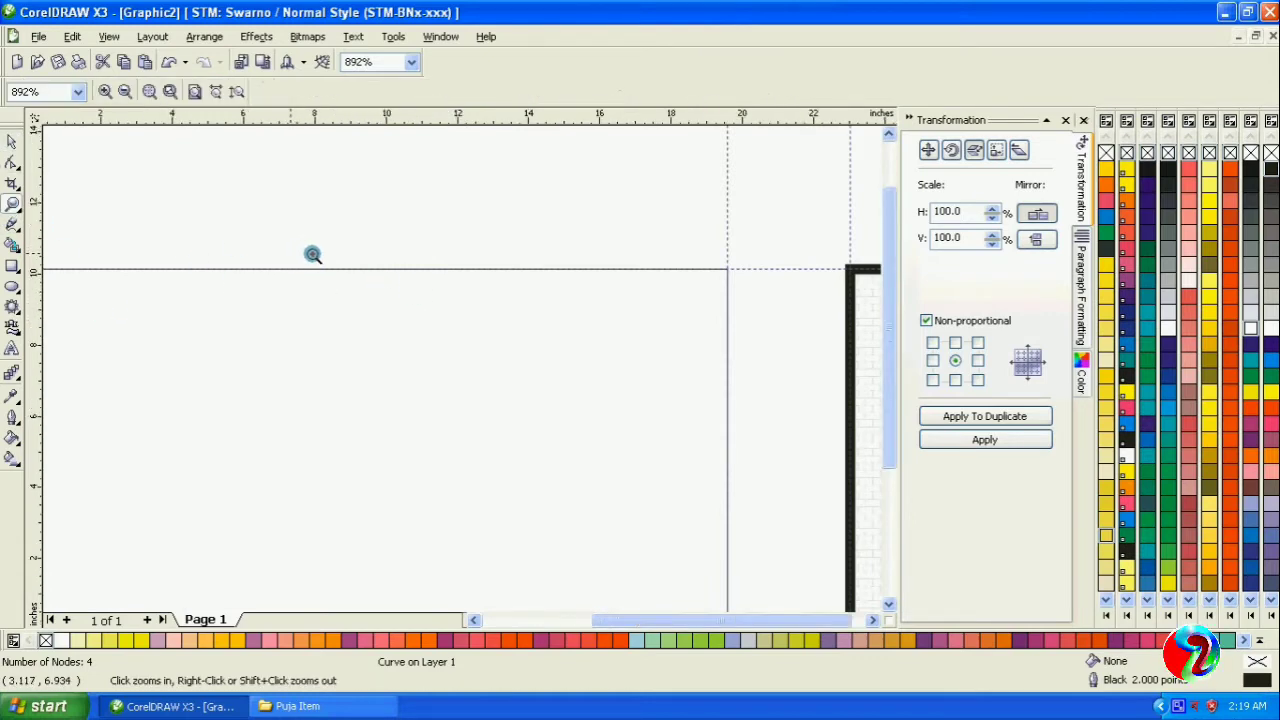
pyautogui.press('F4')
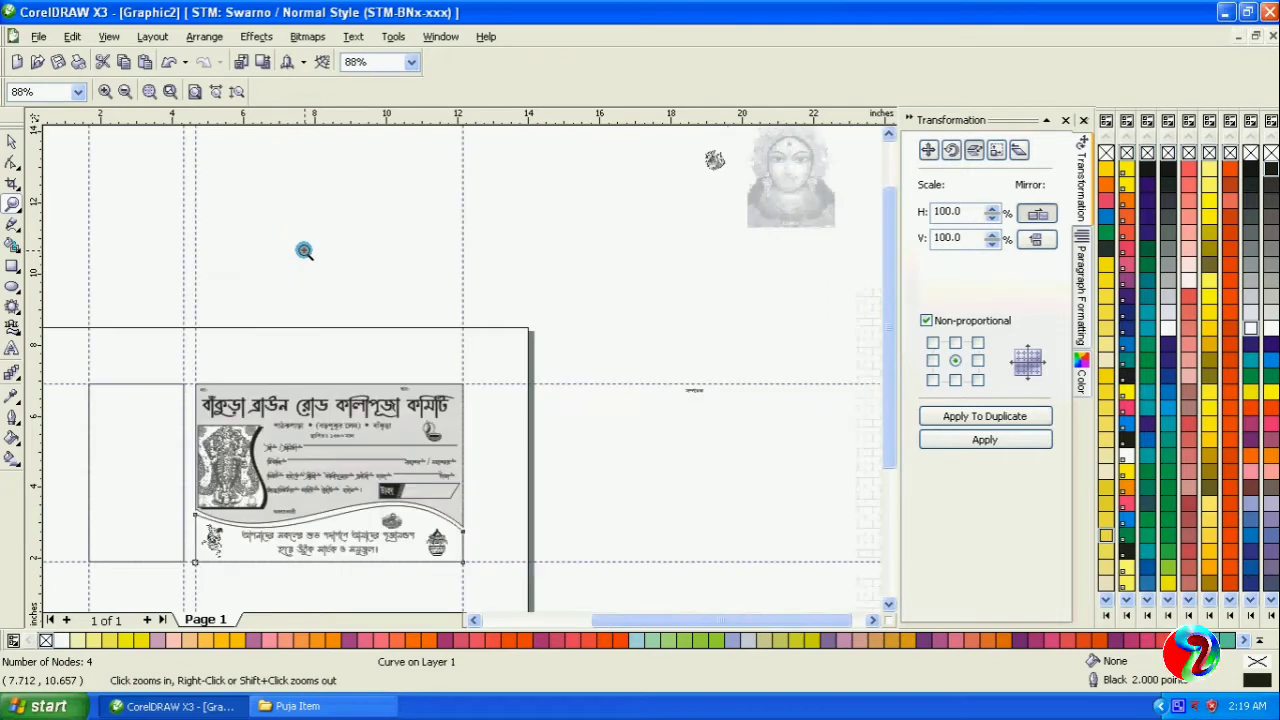
# Step: Move the faded goddess face image to the receipt's right edge and PowerClip it inside the brick-patterned background shape
pyautogui.click(12, 142)
pyautogui.moveTo(791, 192); pyautogui.dragTo(489, 514)
pyautogui.click(12, 203)
pyautogui.moveTo(175, 367); pyautogui.dragTo(503, 564)
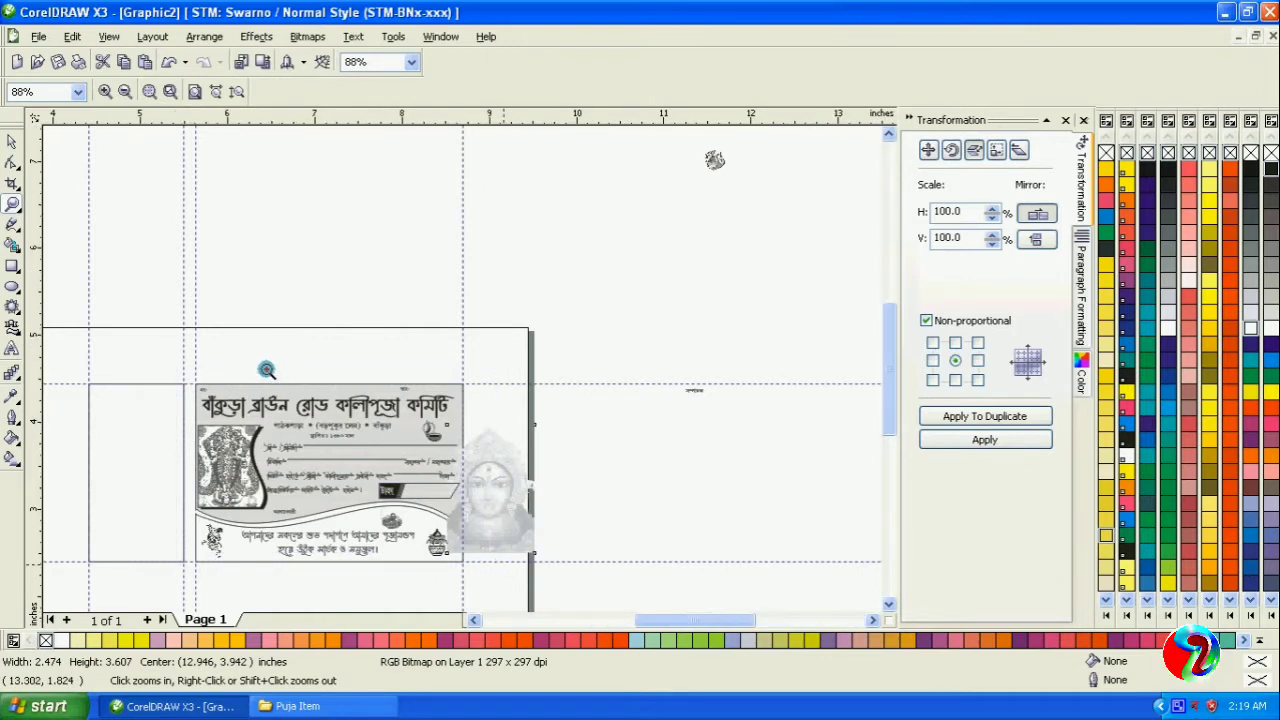
pyautogui.press('space')
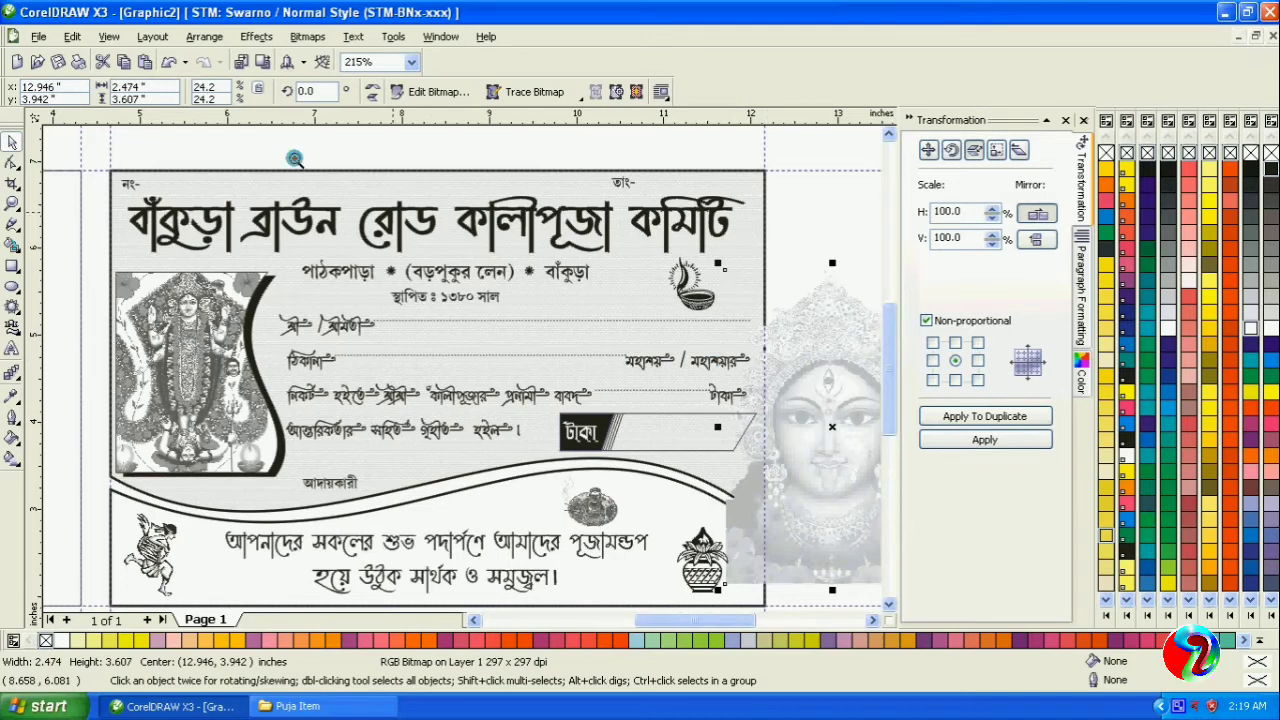
pyautogui.click(256, 36)
pyautogui.moveTo(300, 280)
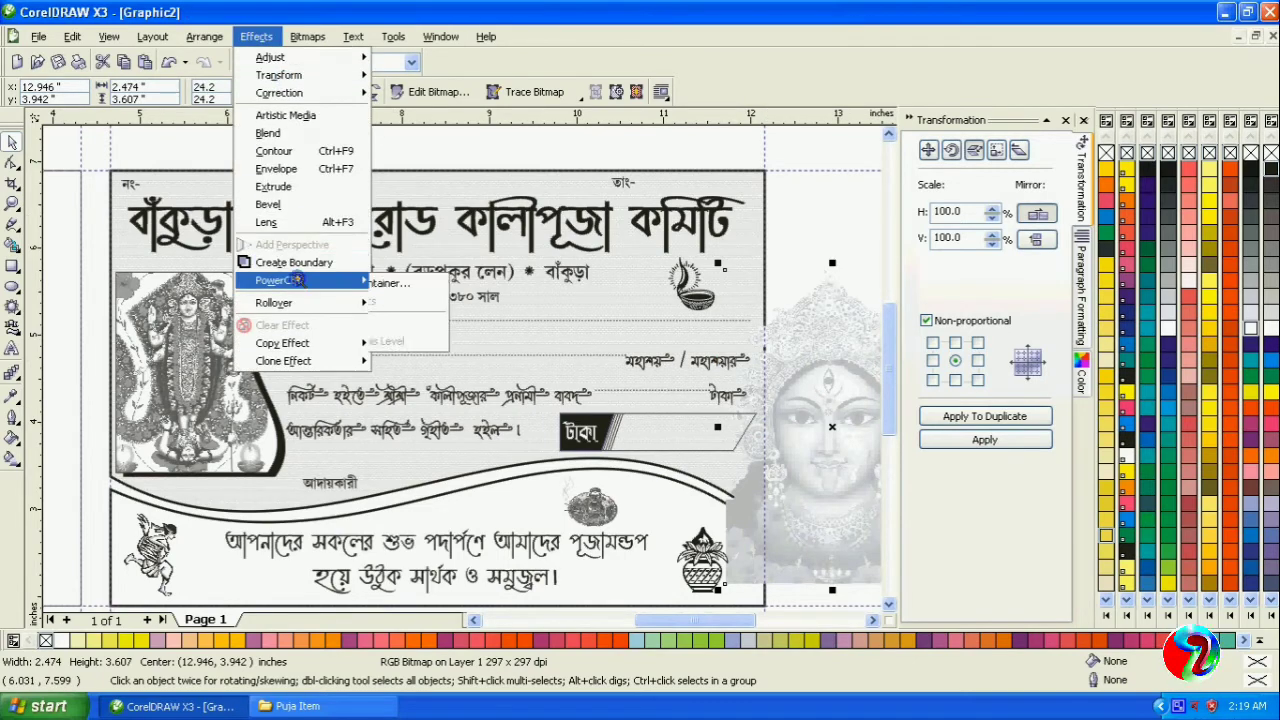
pyautogui.click(426, 284)
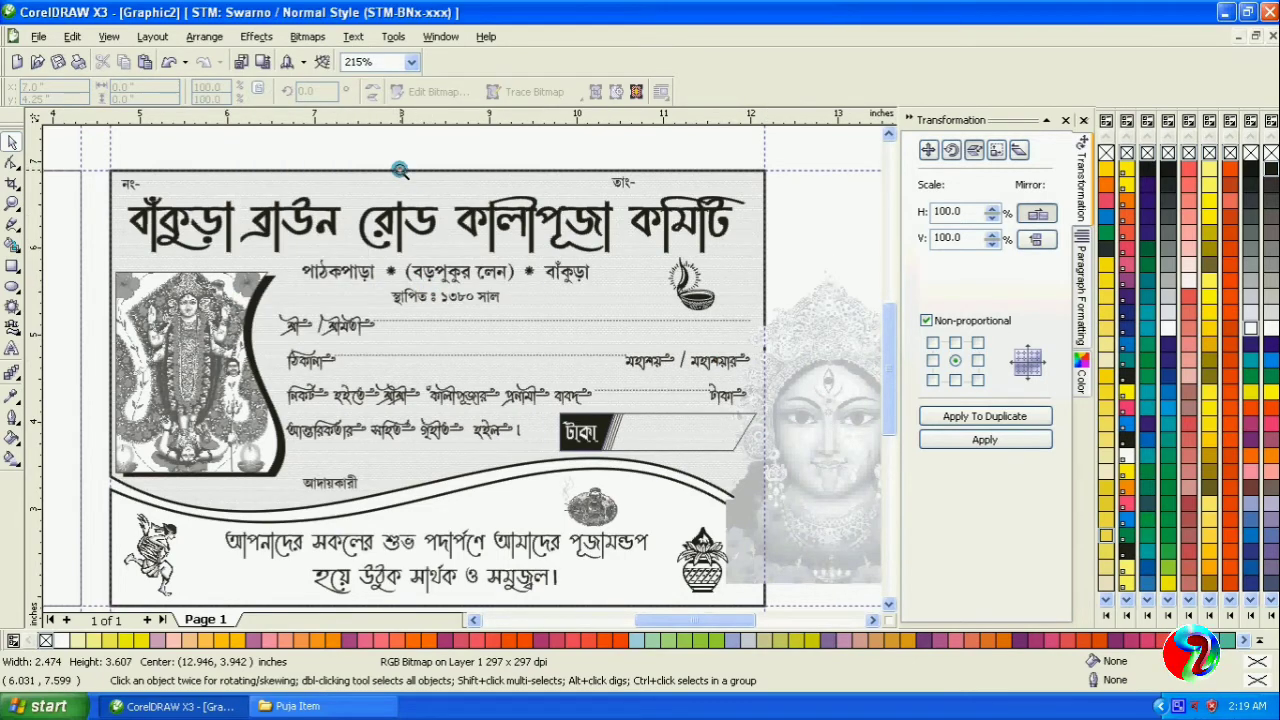
pyautogui.click(512, 271)
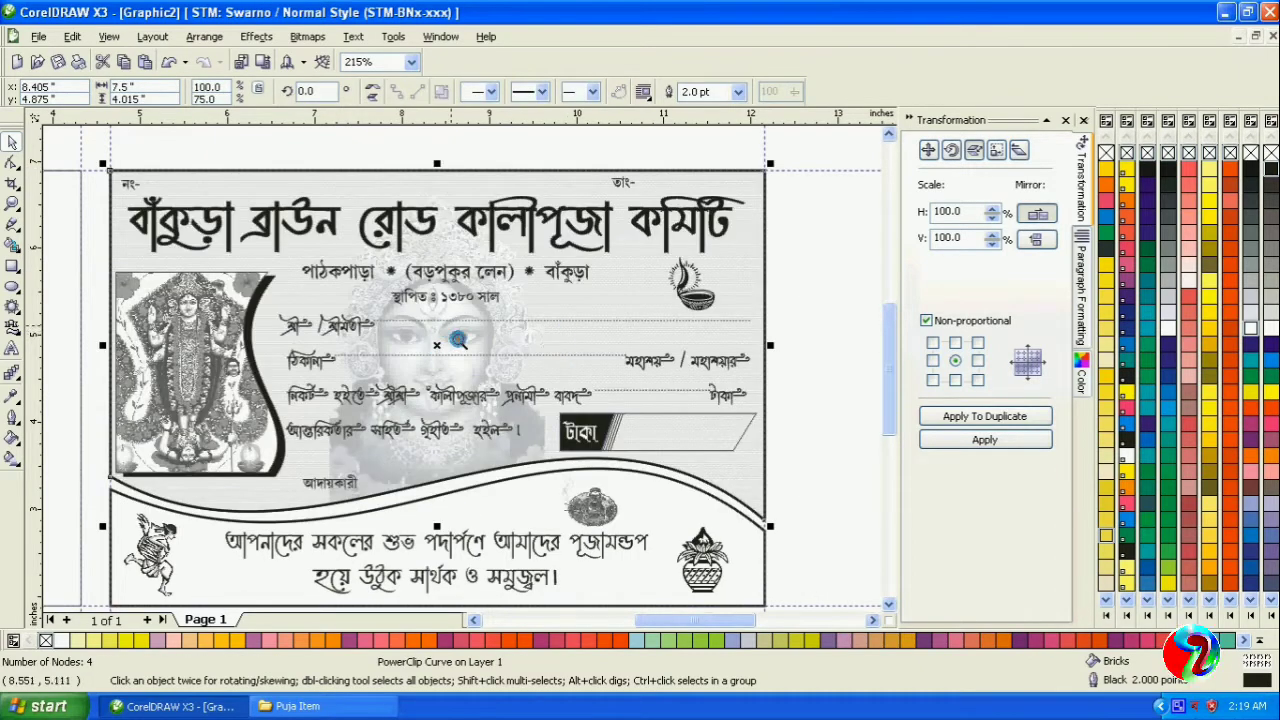
# Step: Edit the background's PowerClip contents, lower the goddess face image about 0.3 inches, and finish editing
pyautogui.rightClick(423, 468)
pyautogui.click(440, 113)
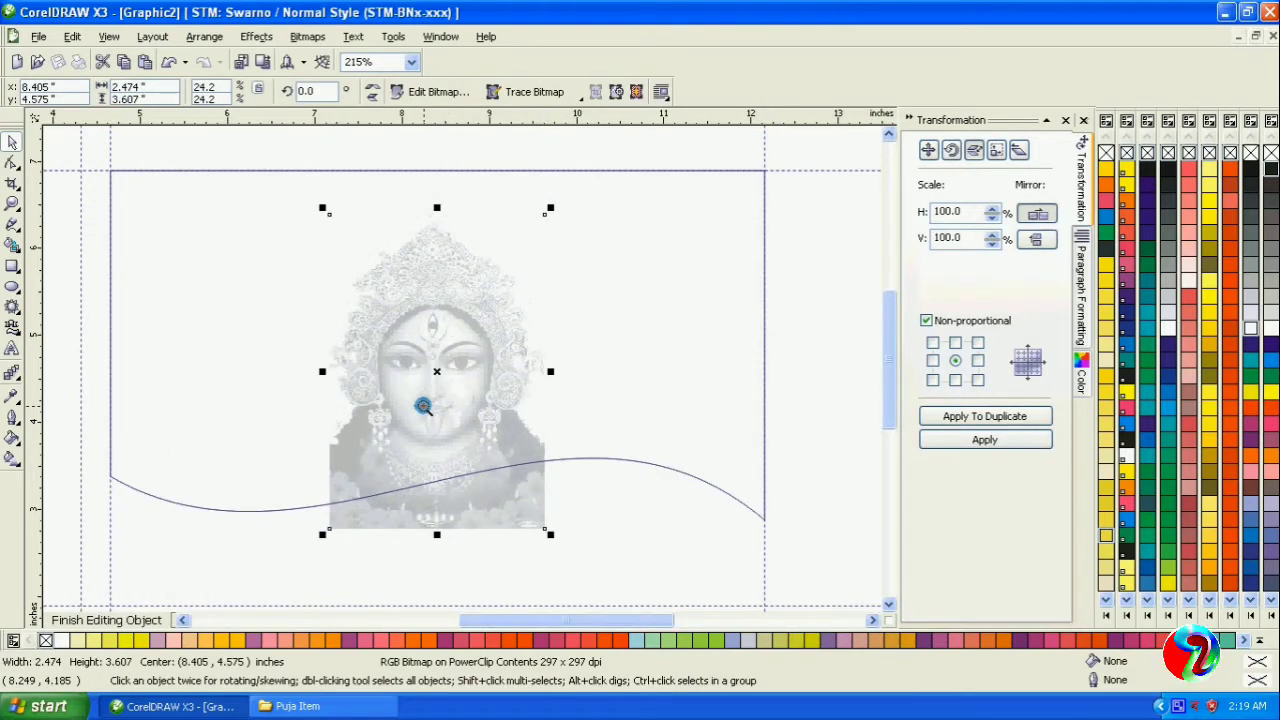
pyautogui.rightClick(423, 406)
pyautogui.click(463, 88)
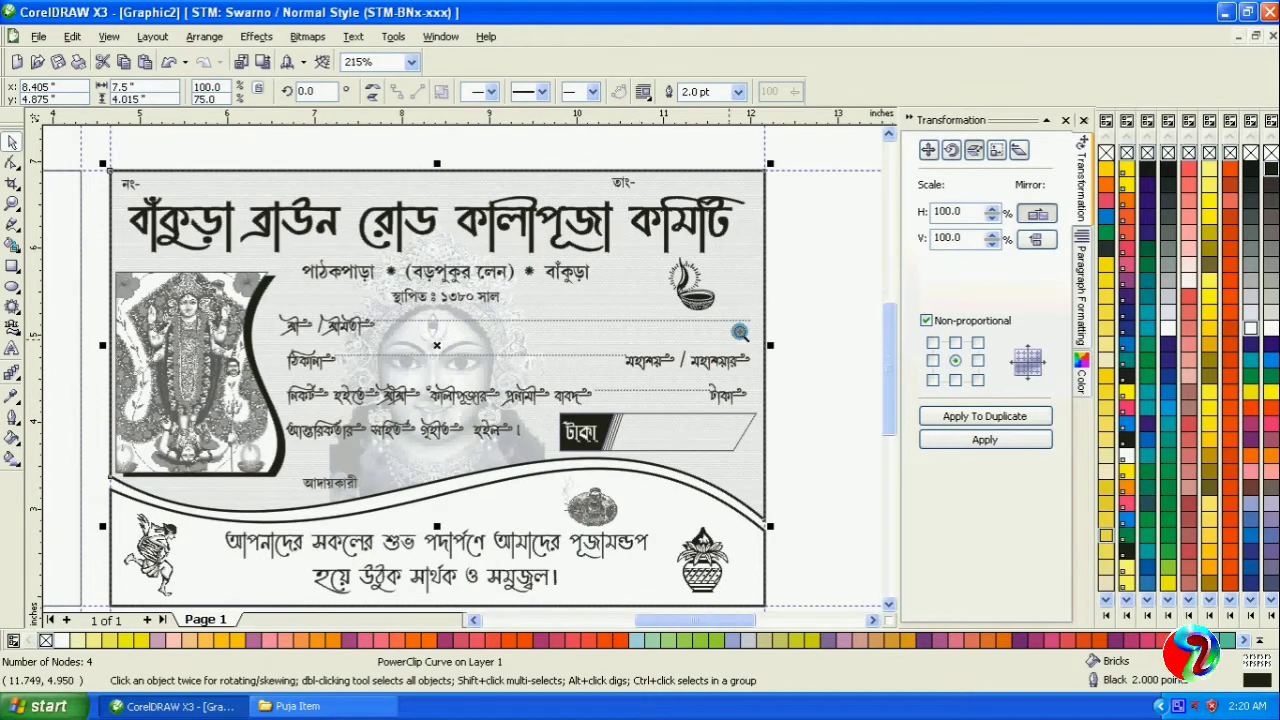
pyautogui.click(808, 287)
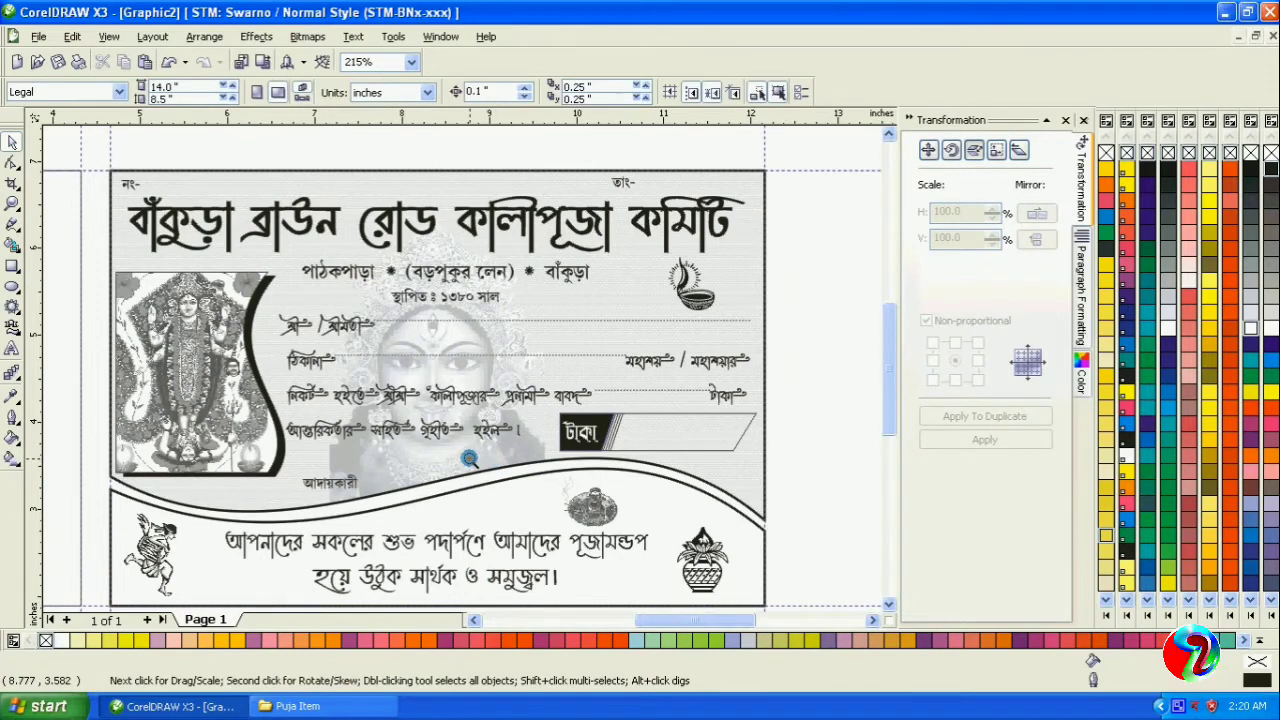
# Step: Move the সম্পাদক label from outside the page onto the receipt below the amount box, and delete the leftover small bitmap outside the page
pyautogui.click(12, 205)
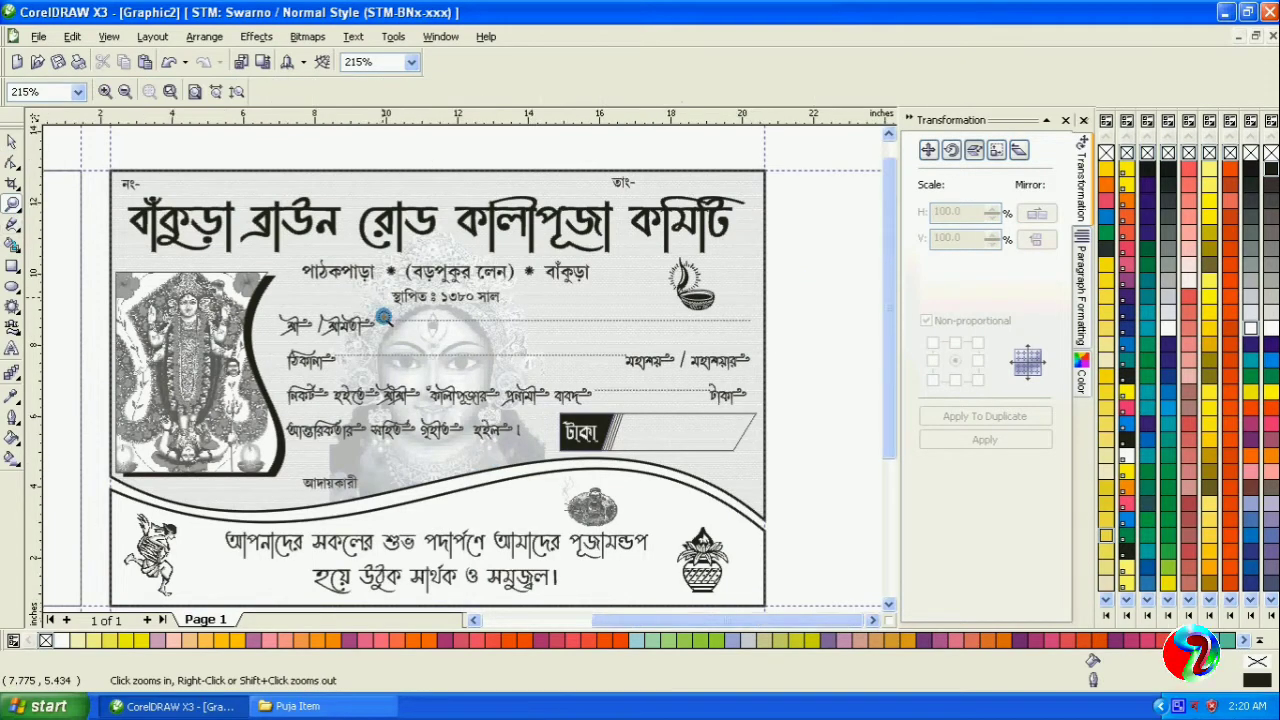
pyautogui.rightClick(385, 318)
pyautogui.click(12, 142)
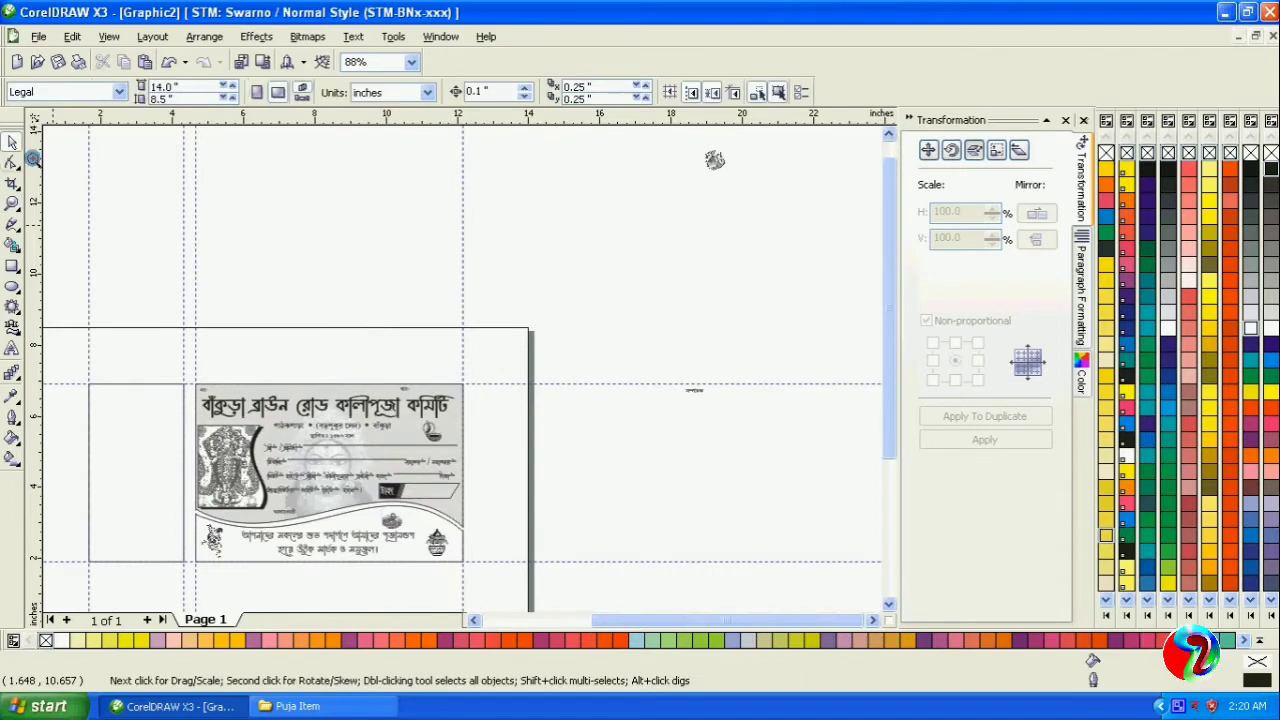
pyautogui.click(695, 391)
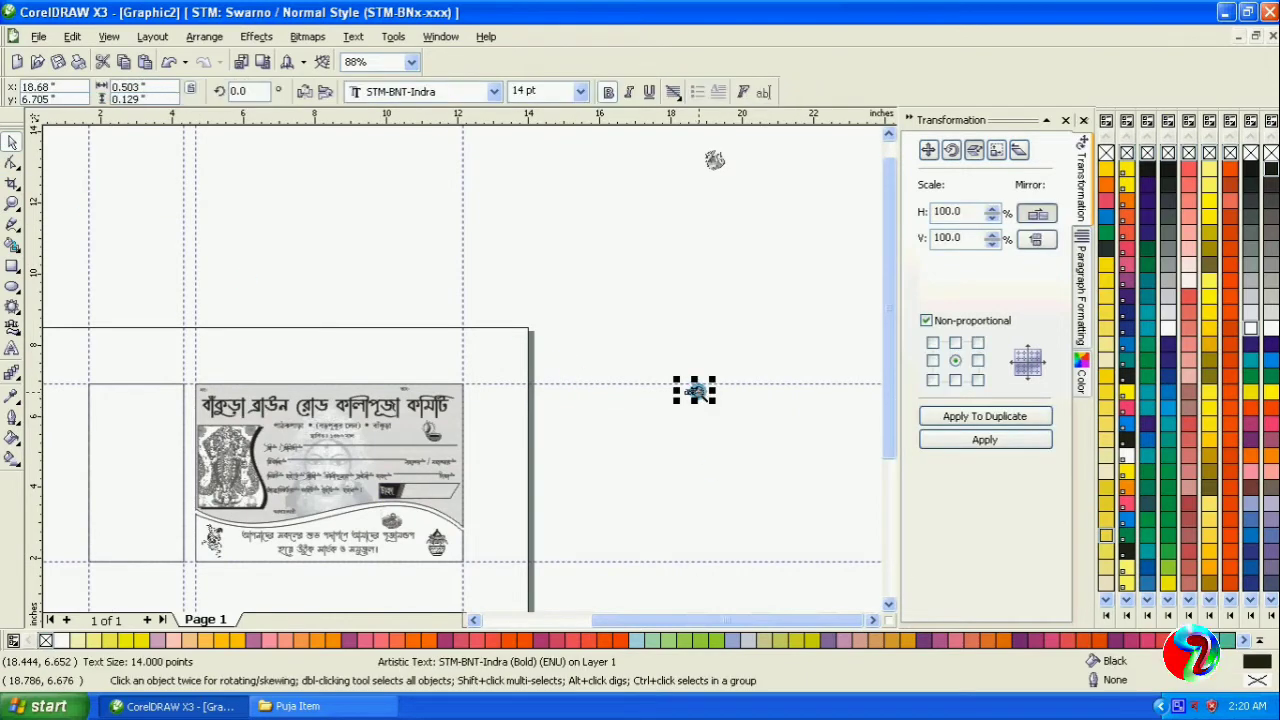
pyautogui.moveTo(695, 391); pyautogui.dragTo(451, 509)
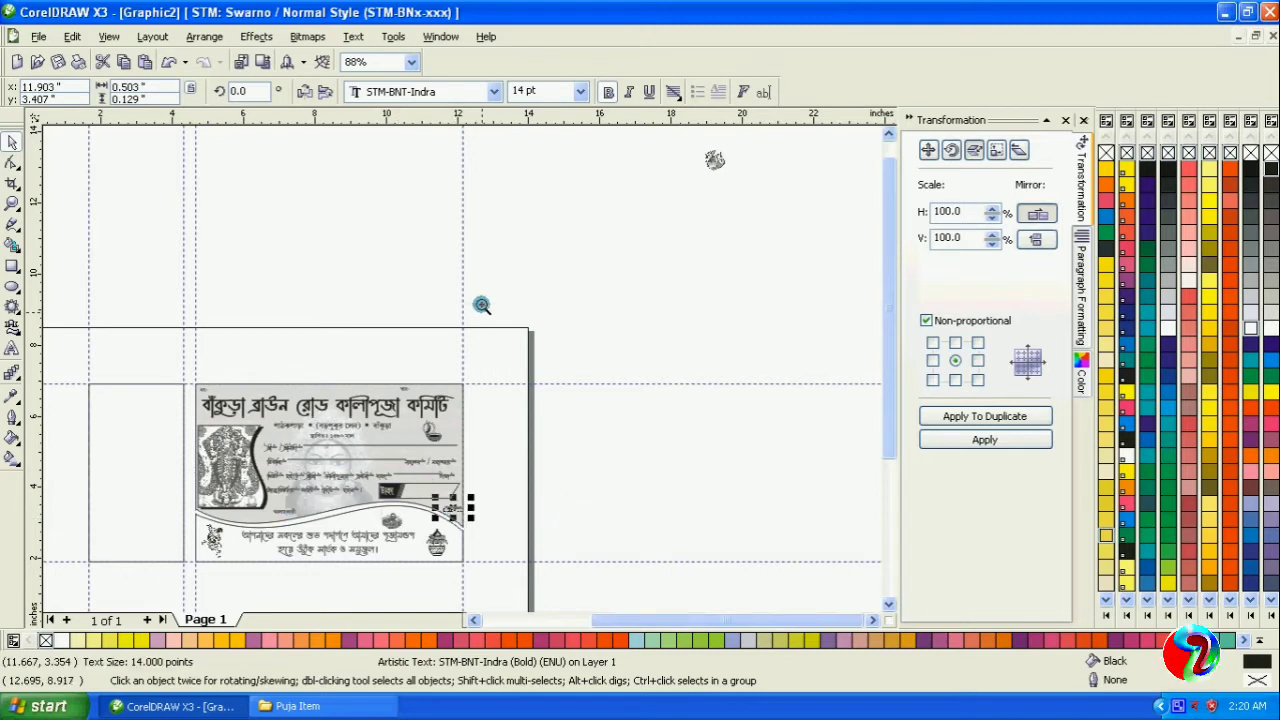
pyautogui.click(714, 161)
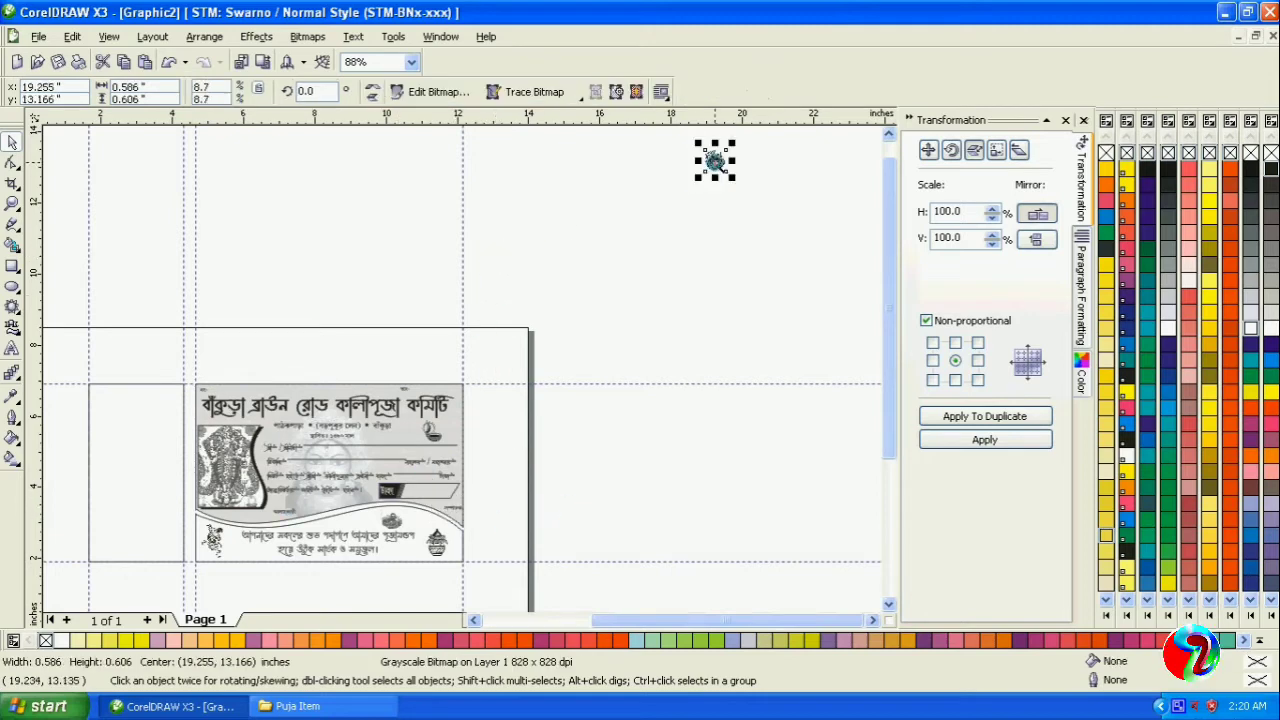
pyautogui.click(679, 249)
# Step: Place the সম্পাদক label just right of আদায়কারী above the wave, shifting আদায়কারী about 0.15 inches up and left
pyautogui.click(12, 203)
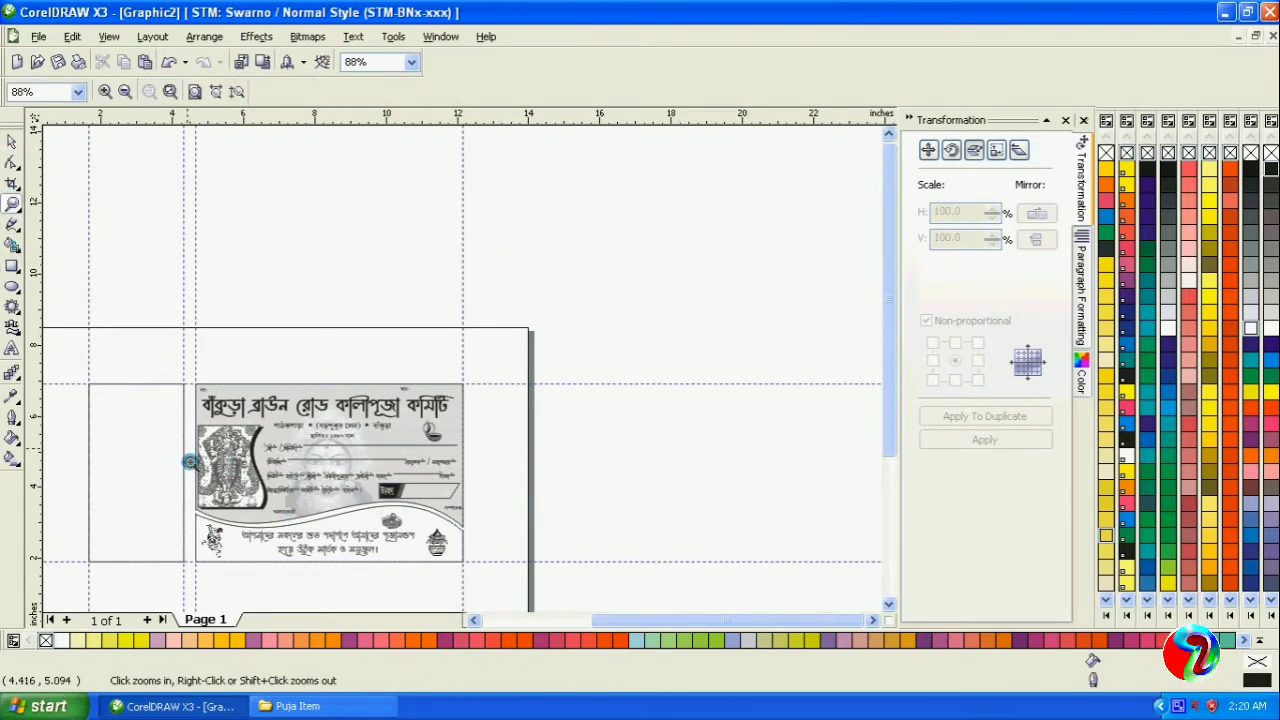
pyautogui.moveTo(190, 462); pyautogui.dragTo(463, 571)
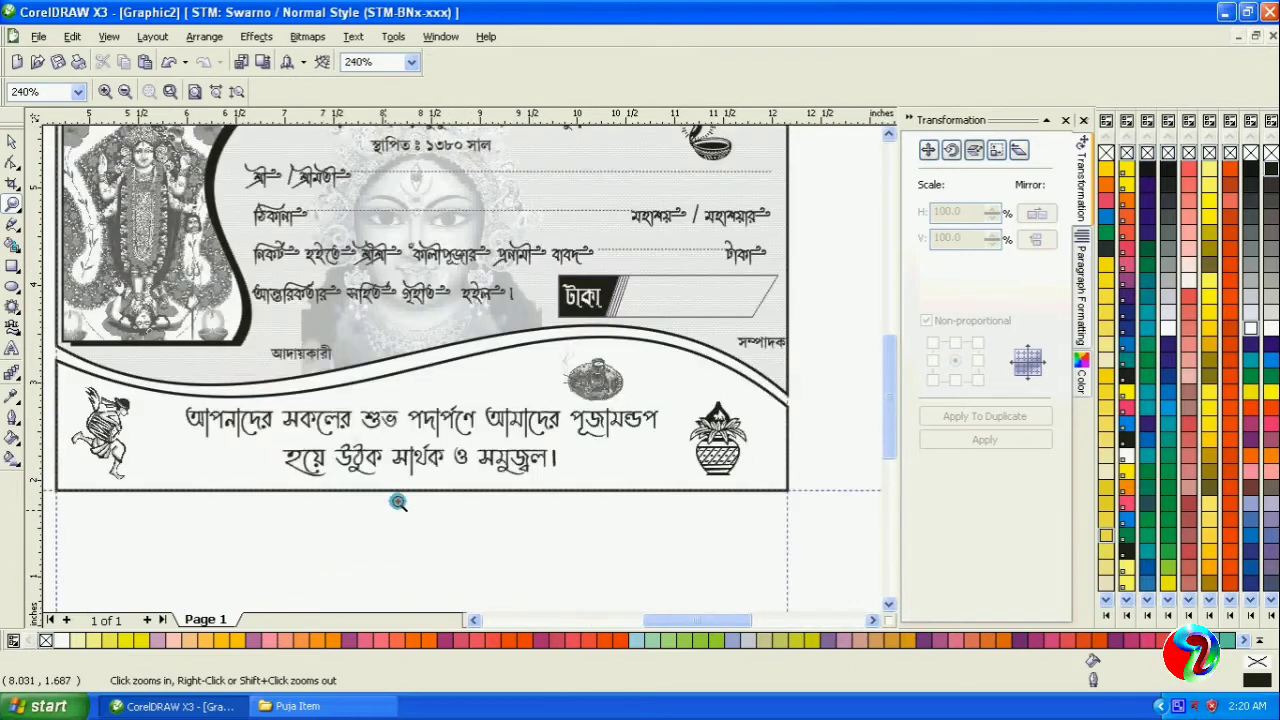
pyautogui.click(12, 142)
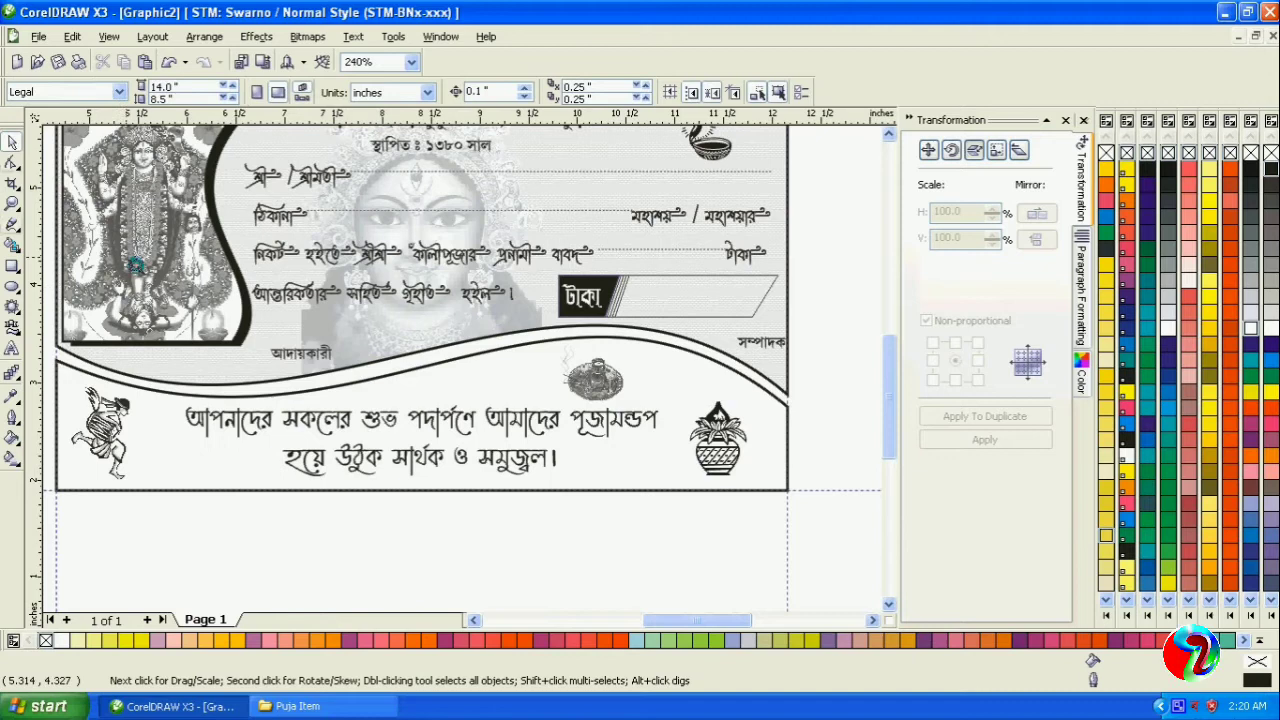
pyautogui.click(766, 346)
pyautogui.moveTo(766, 346); pyautogui.dragTo(396, 343)
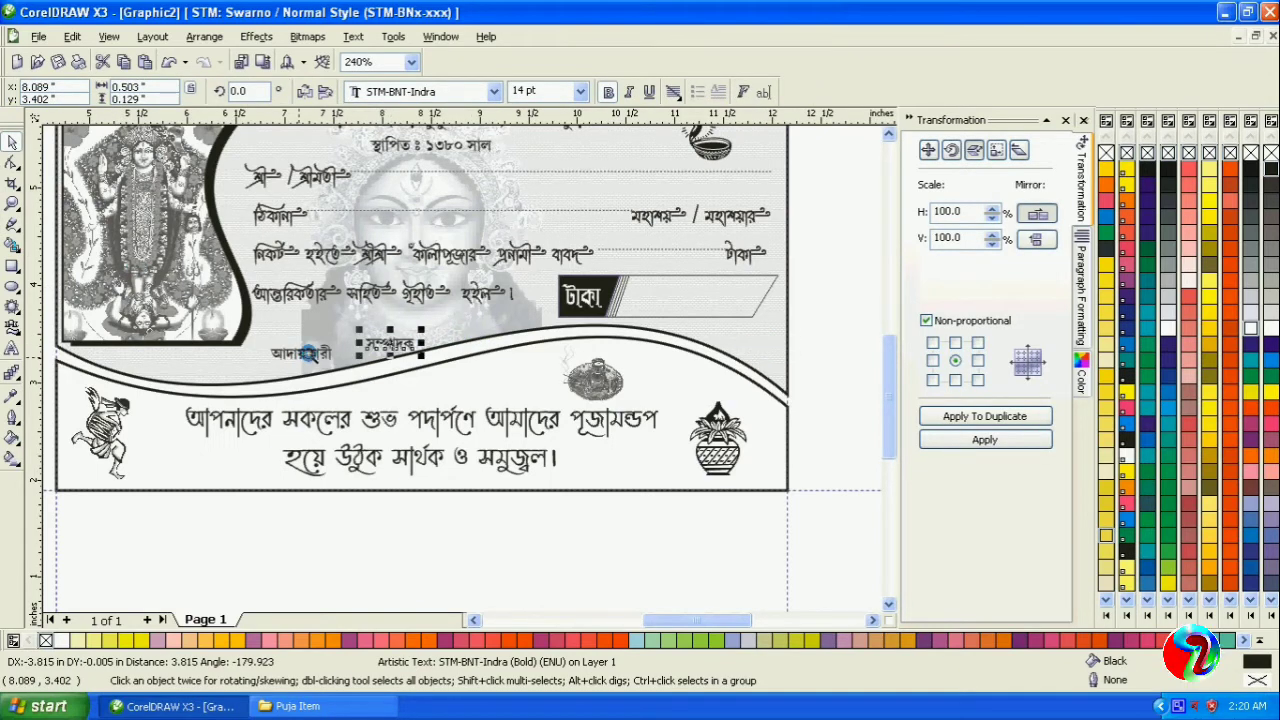
pyautogui.moveTo(308, 353); pyautogui.dragTo(296, 346)
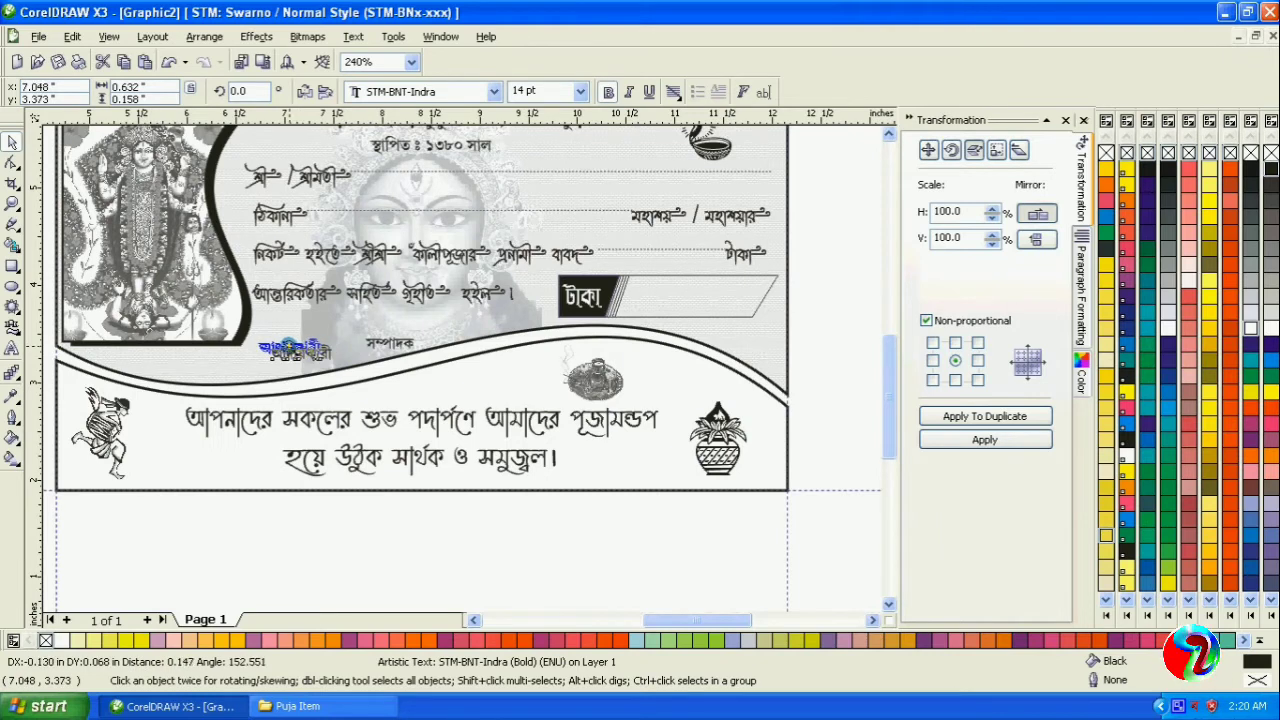
pyautogui.click(392, 345)
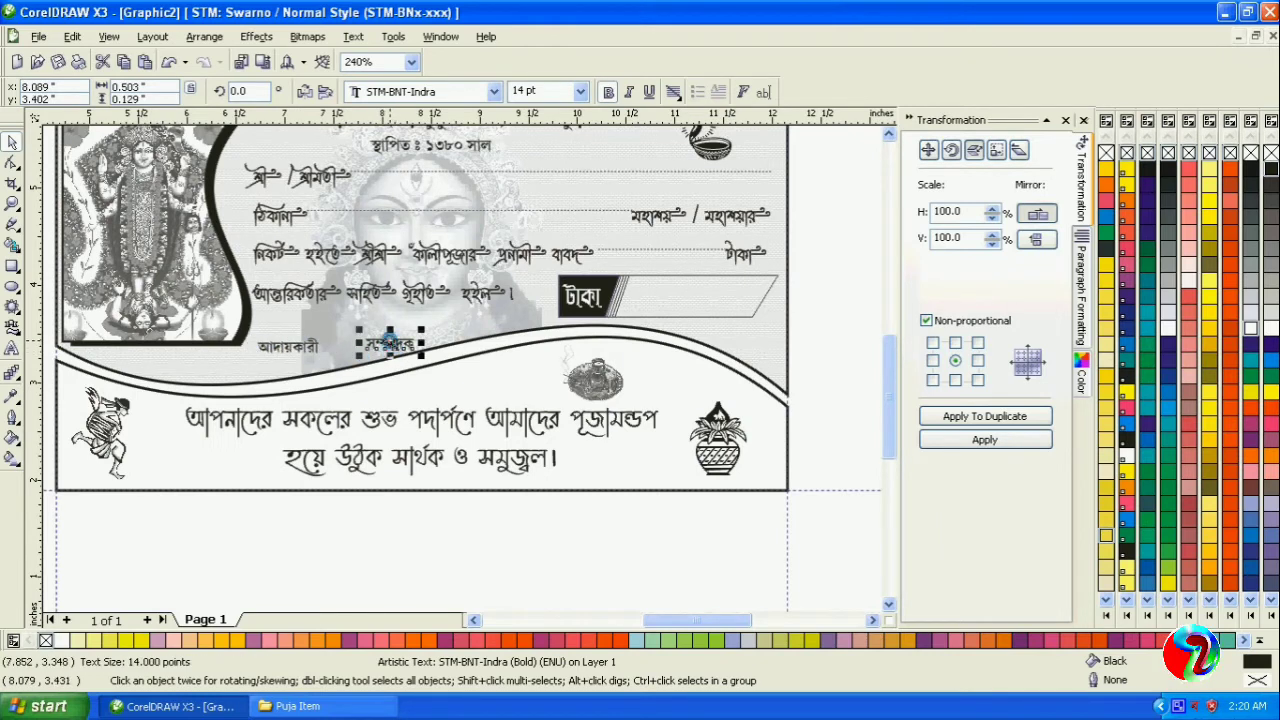
pyautogui.moveTo(390, 341); pyautogui.dragTo(376, 347)
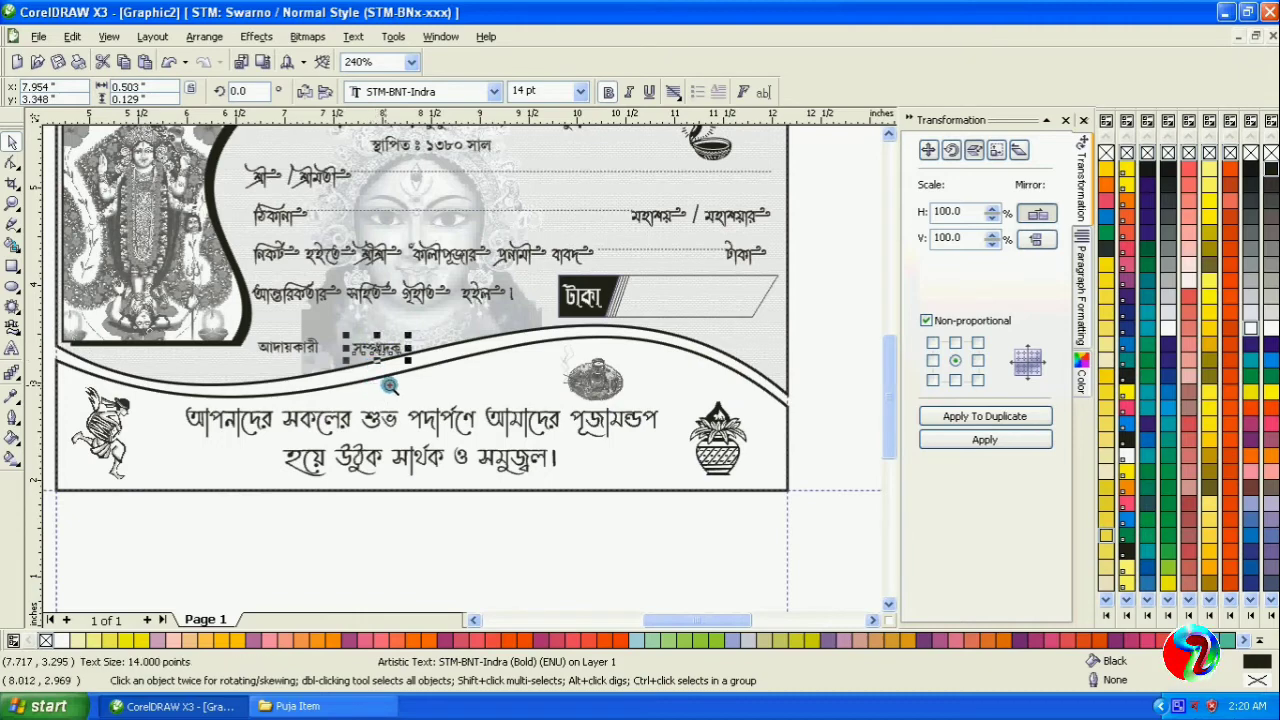
pyautogui.click(805, 380)
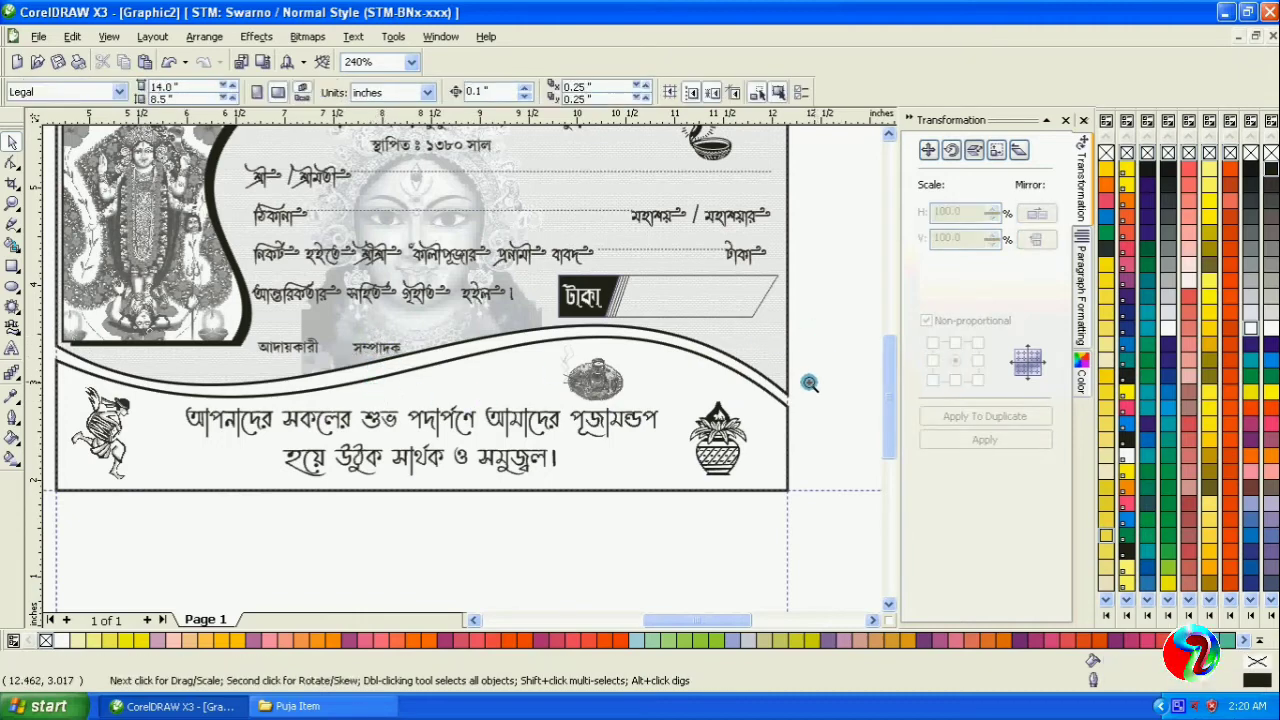
# Step: Group the আদায়কারী and সম্পাদক signature labels above the wave into one object
pyautogui.click(372, 347)
pyautogui.keyDown('shift'); pyautogui.click(296, 350); pyautogui.keyUp('shift')
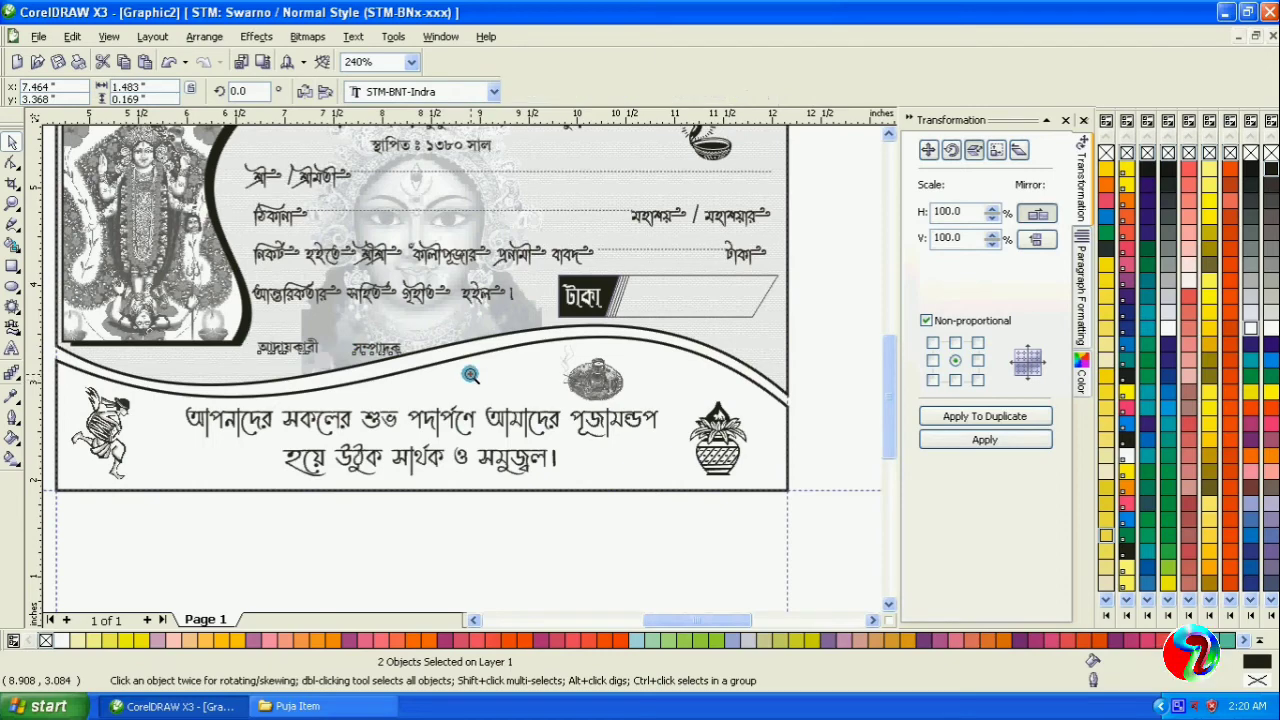
pyautogui.hotkey('ctrl', 'g')
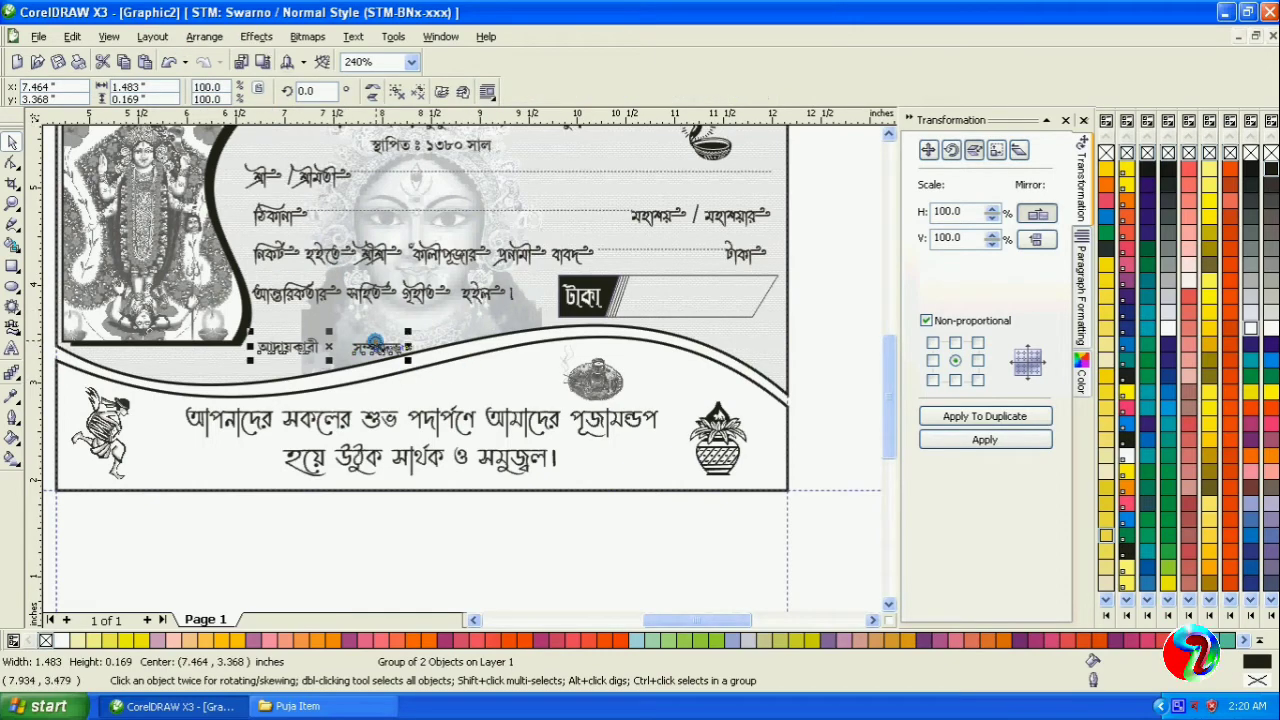
pyautogui.click(374, 344)
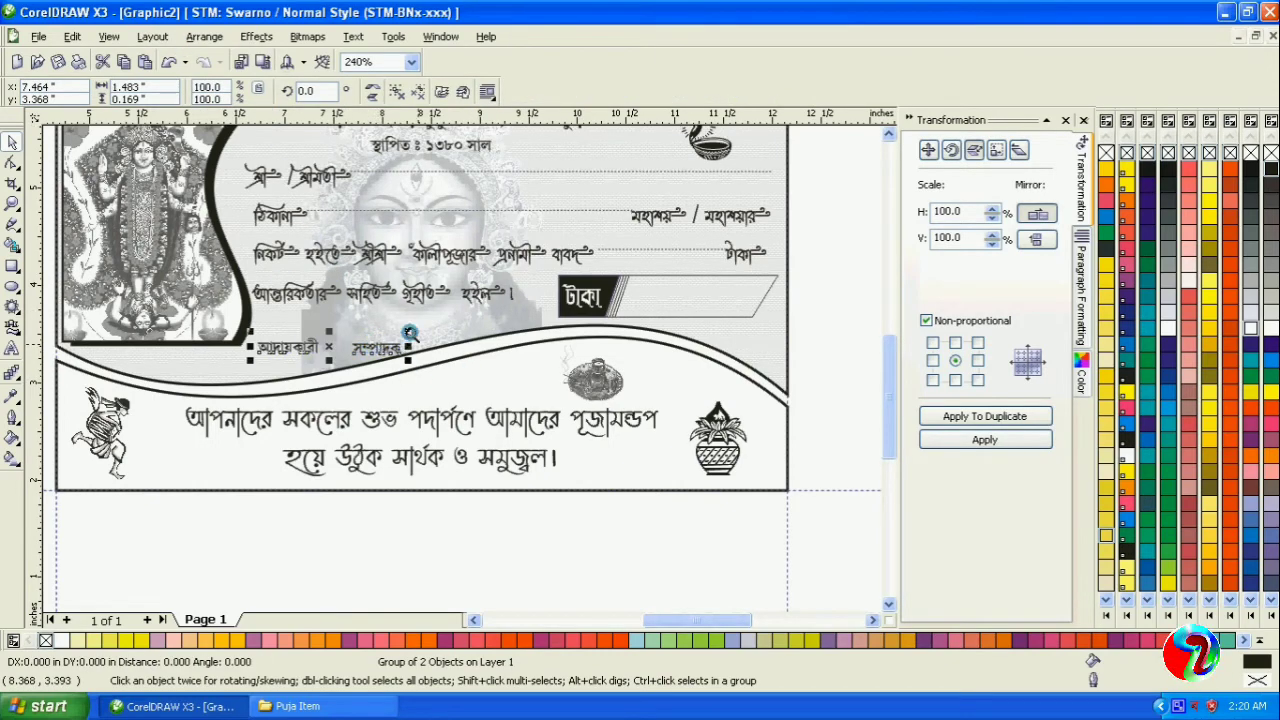
# Step: Turn off snapping to objects and shift the grouped signature labels slightly up and left
pyautogui.click(109, 36)
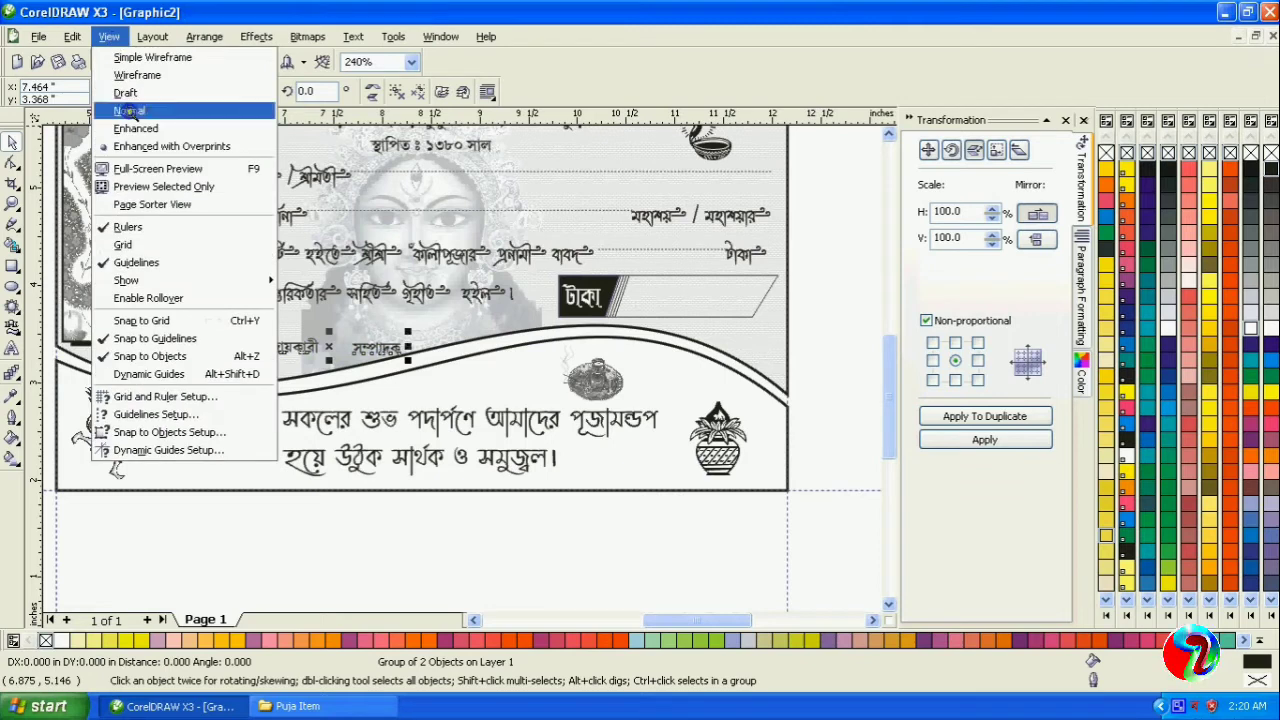
pyautogui.click(162, 356)
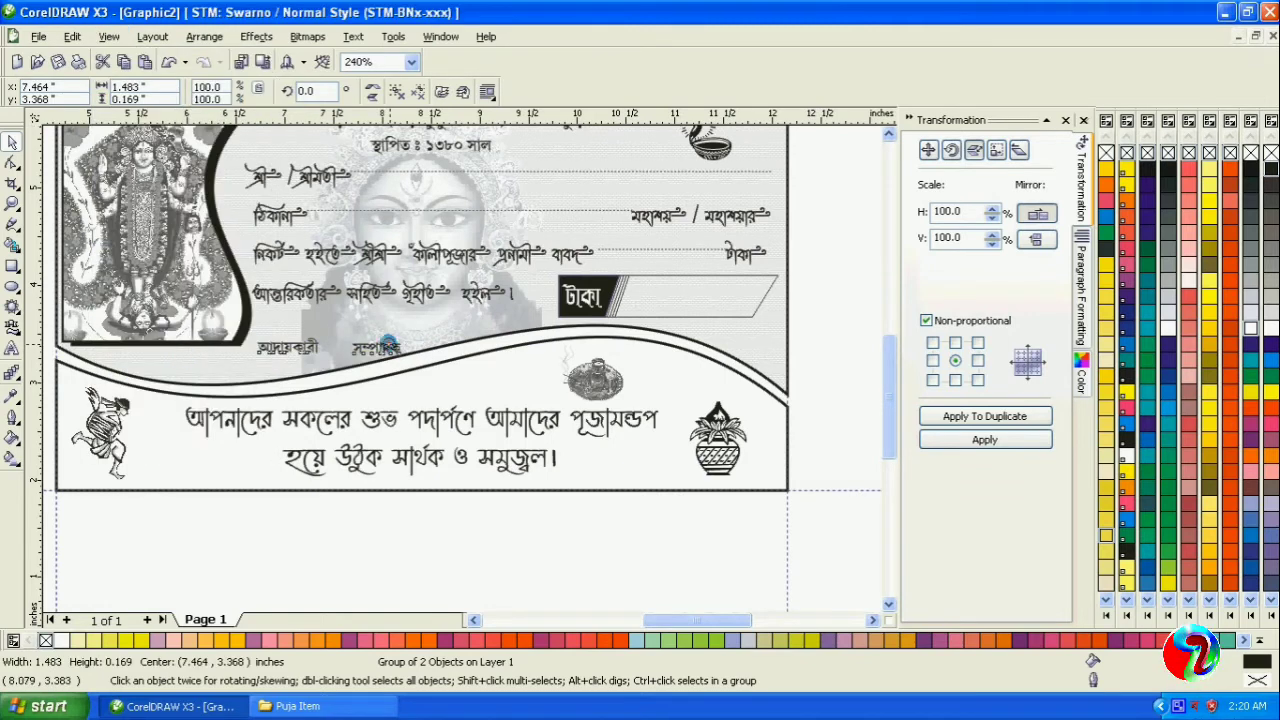
pyautogui.moveTo(388, 344); pyautogui.dragTo(384, 344)
pyautogui.click(837, 336)
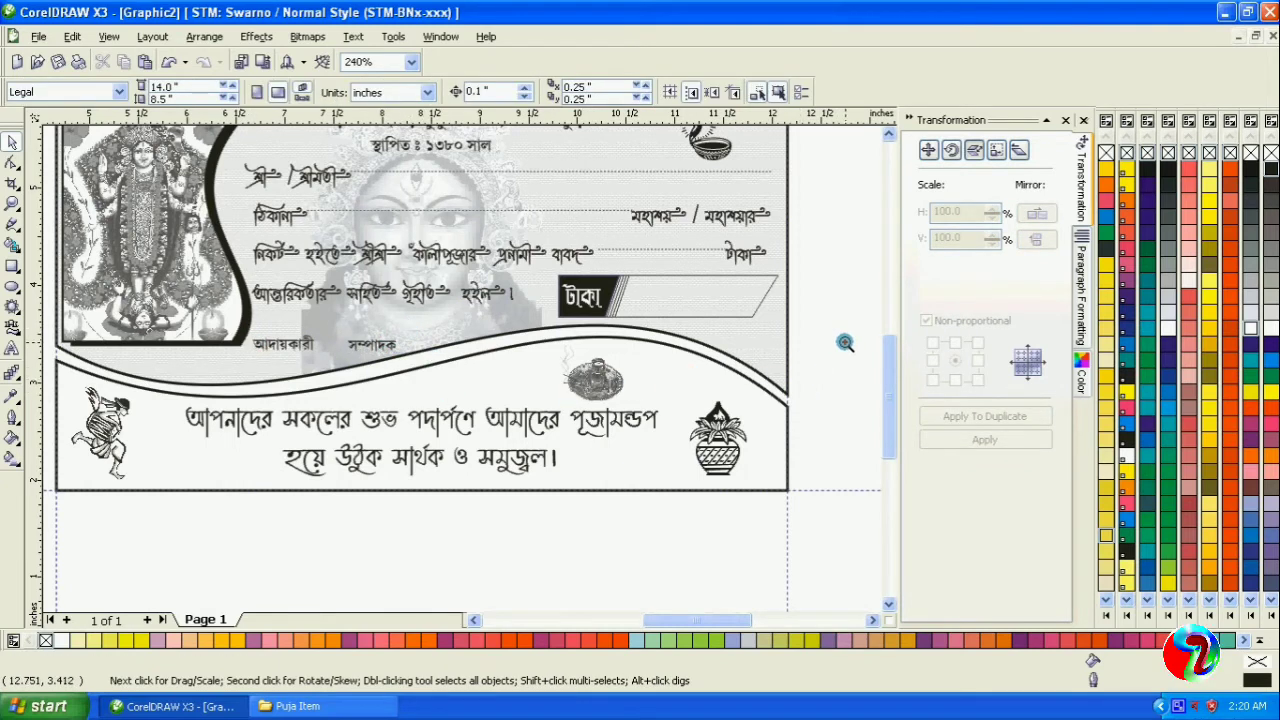
# Step: Group the receipt's form text lines together with their dotted fill-in lines
pyautogui.click(423, 208)
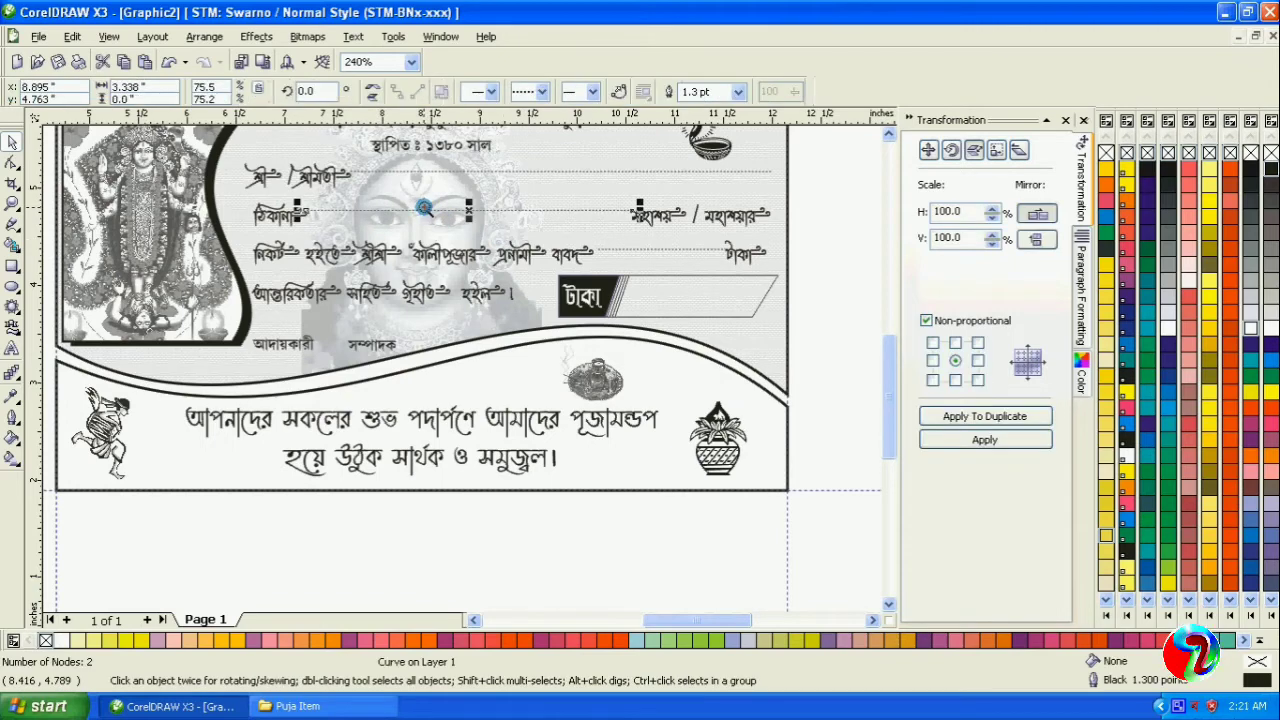
pyautogui.moveTo(827, 156); pyautogui.dragTo(216, 310)
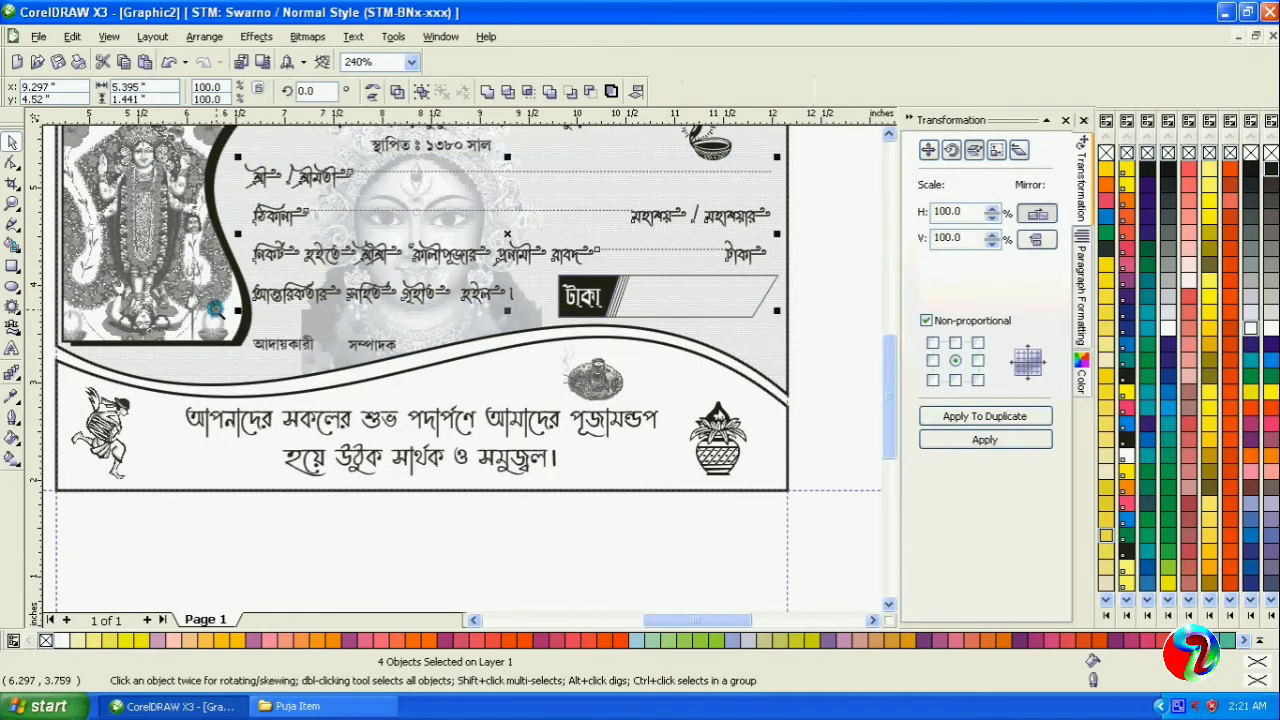
pyautogui.hotkey('ctrl', 'g')
pyautogui.click(838, 226)
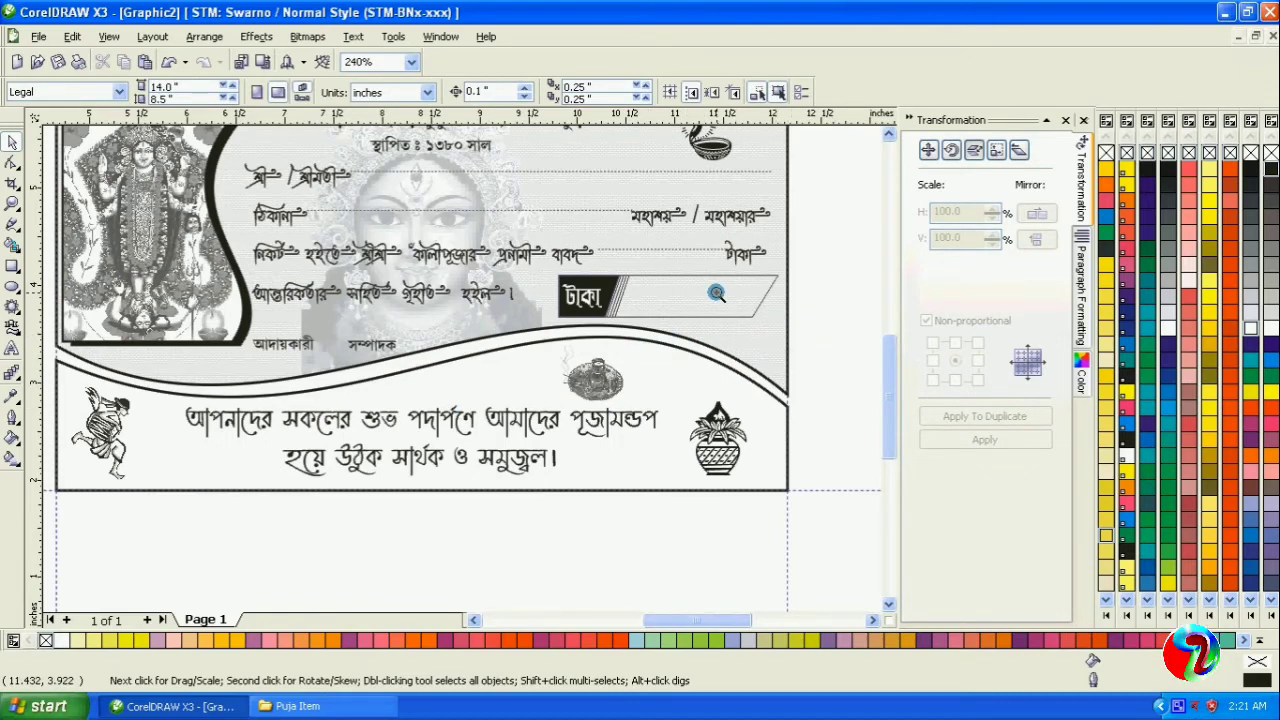
# Step: Ungroup the টাকা amount box completely into its individual objects, including the nested group
pyautogui.click(716, 293)
pyautogui.click(808, 309)
pyautogui.click(16, 205)
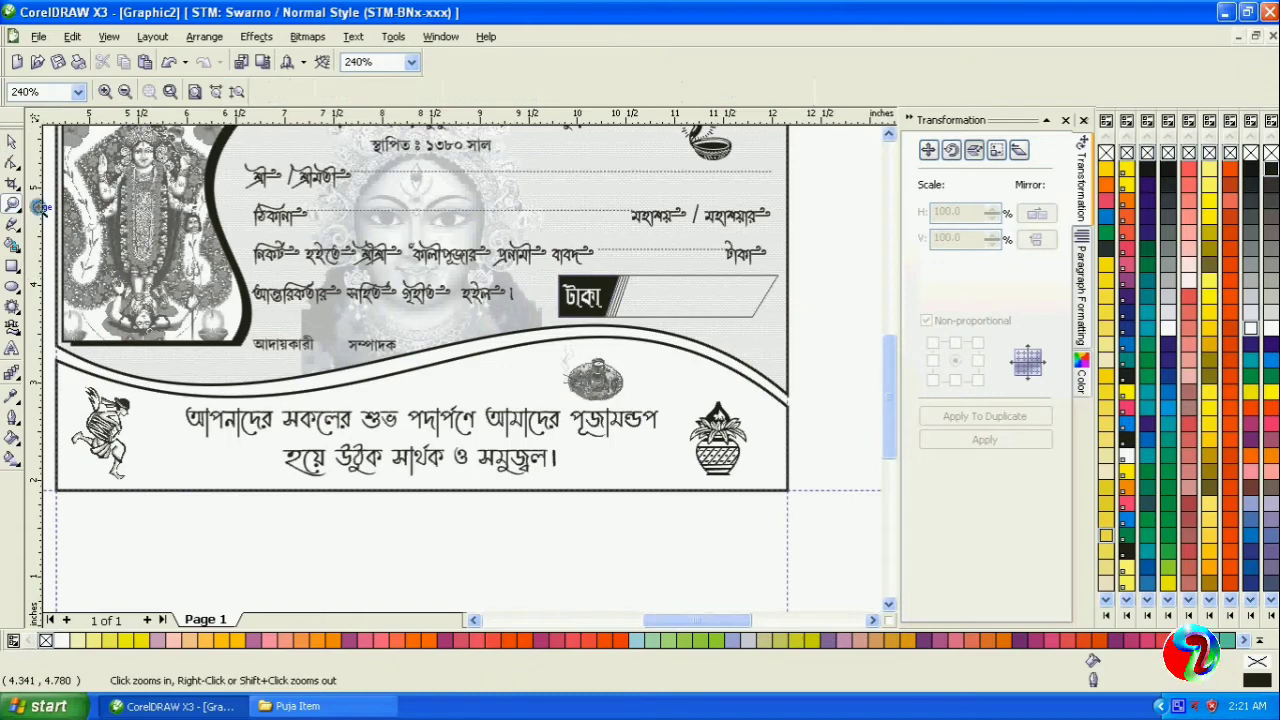
pyautogui.scroll(-3, 586, 343)
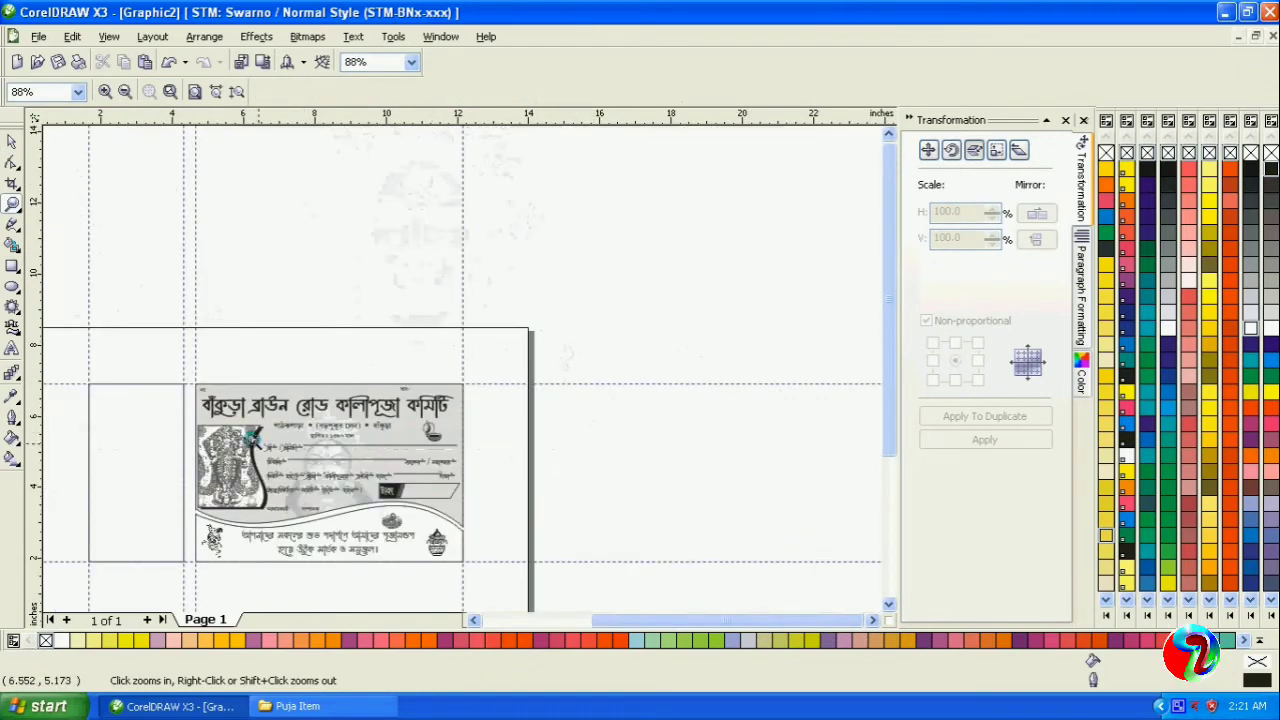
pyautogui.moveTo(74, 369); pyautogui.dragTo(475, 577)
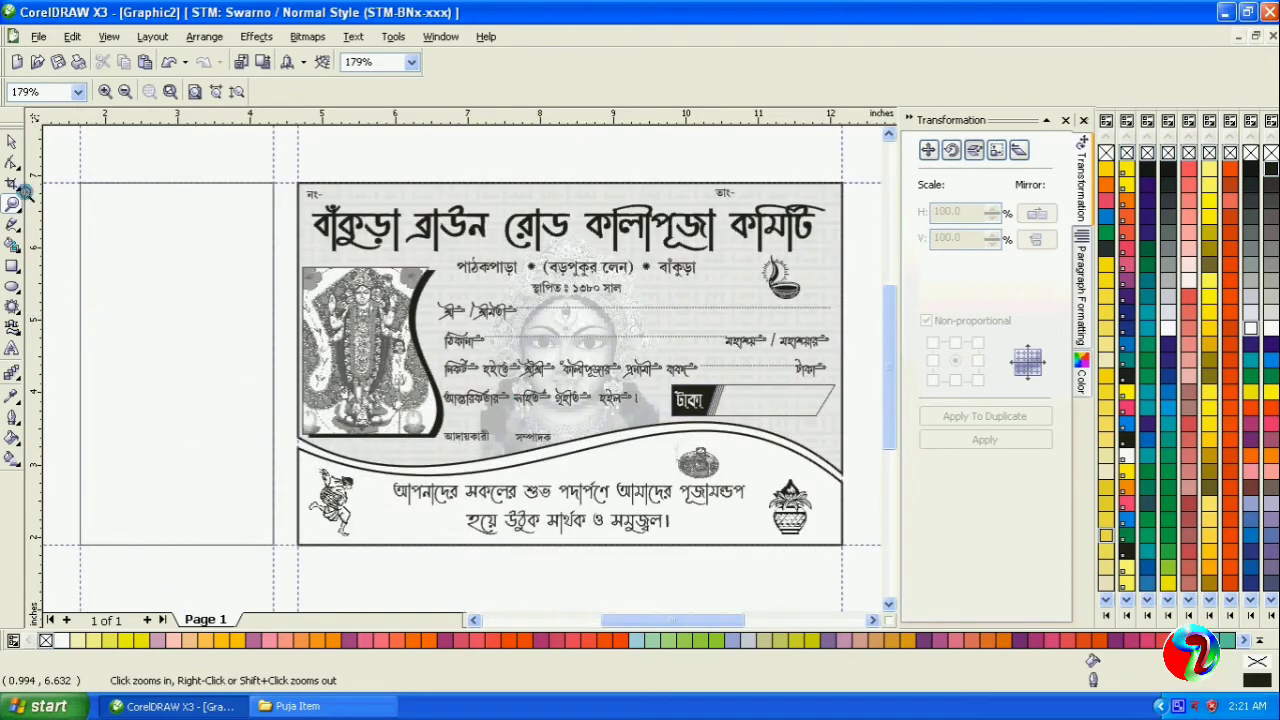
pyautogui.click(12, 142)
pyautogui.click(722, 400)
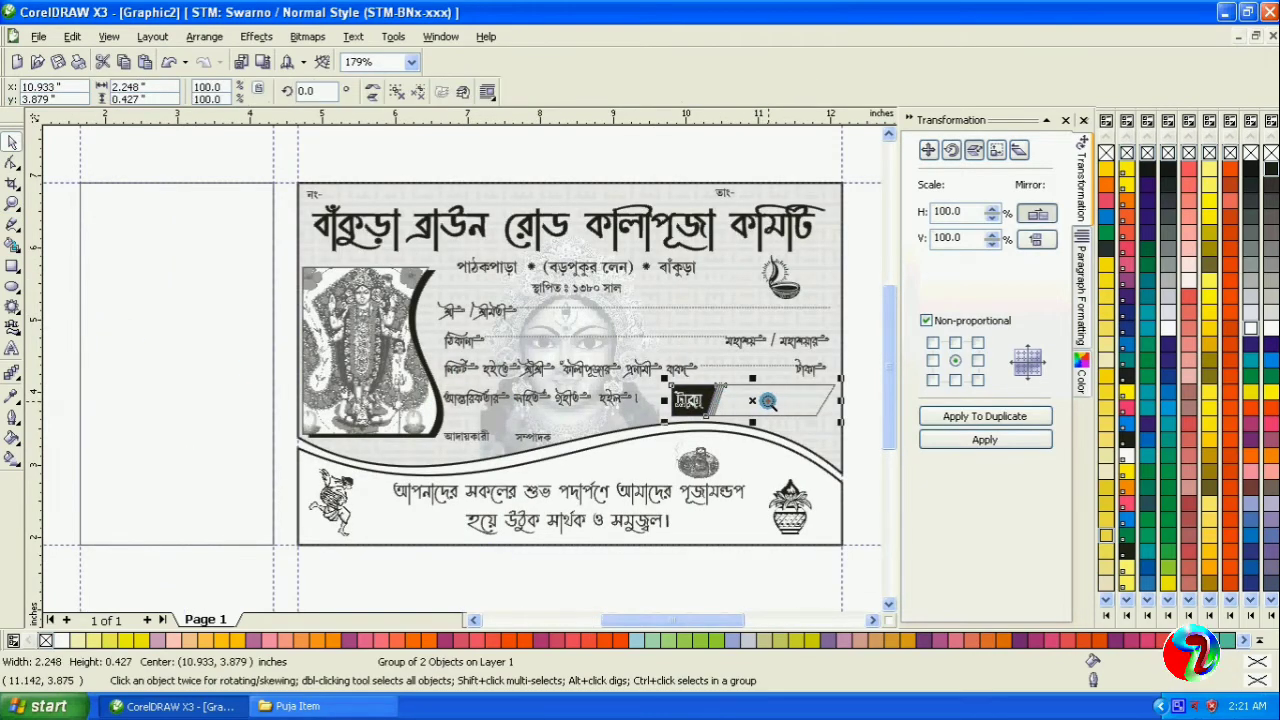
pyautogui.hotkey('ctrl', 'u')
pyautogui.click(785, 396)
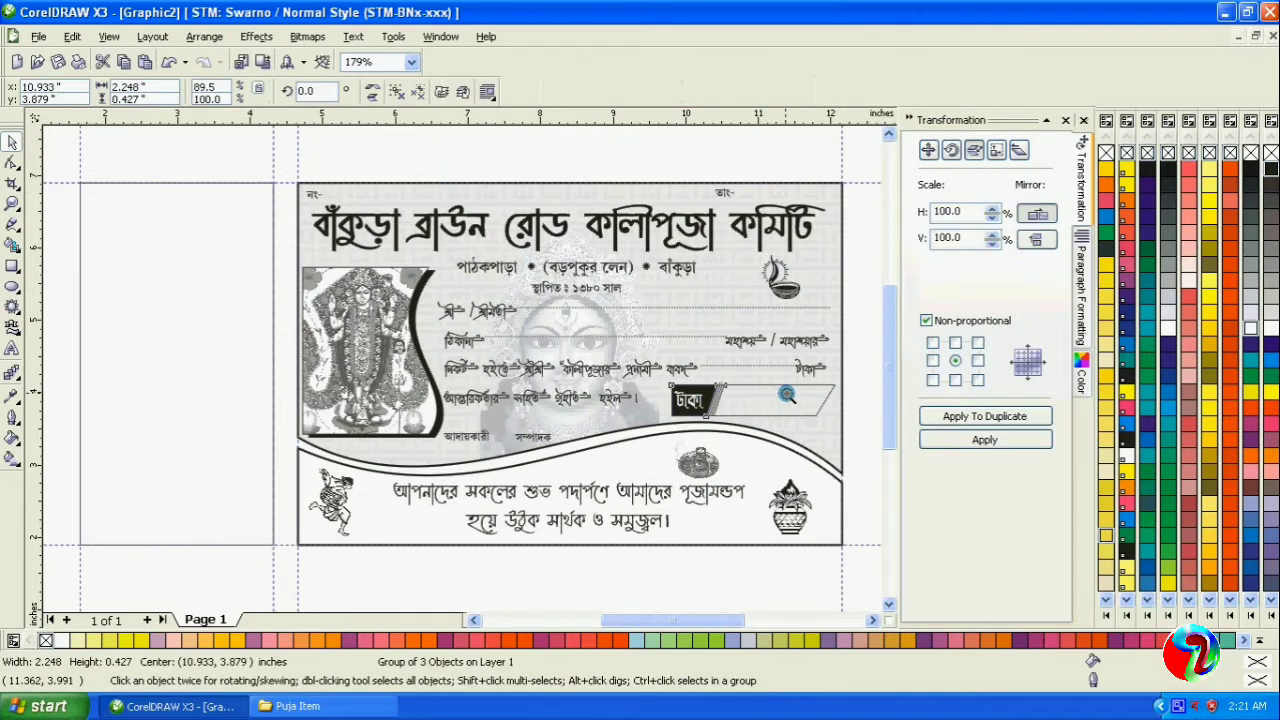
pyautogui.press('Down')
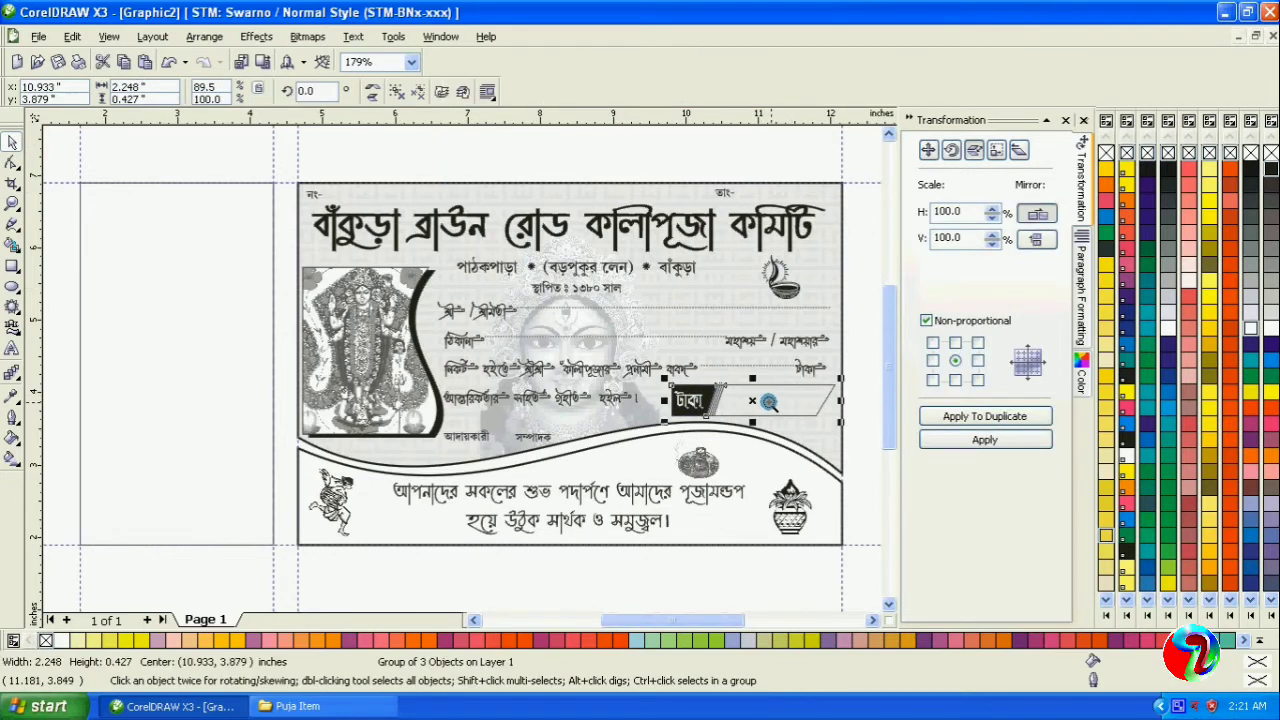
pyautogui.click(418, 91)
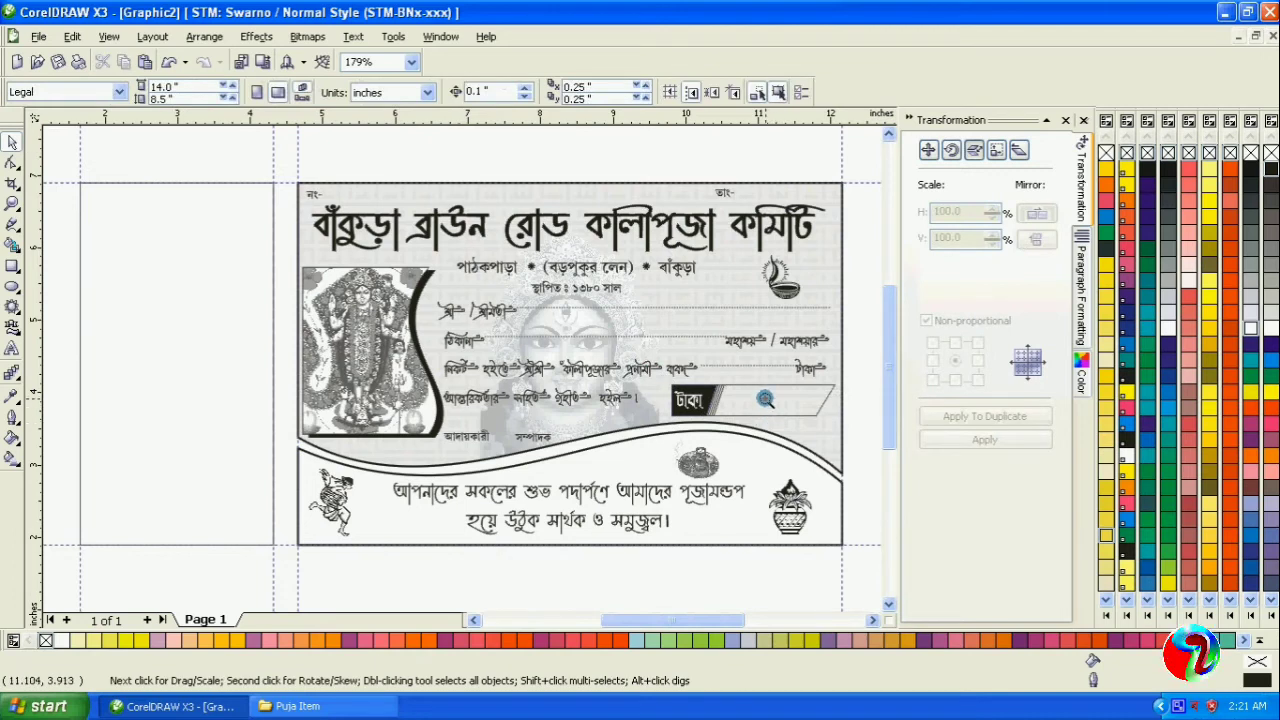
# Step: Fill the amount box's outlined shape with white and regroup all four parts of the টাকা box
pyautogui.click(770, 400)
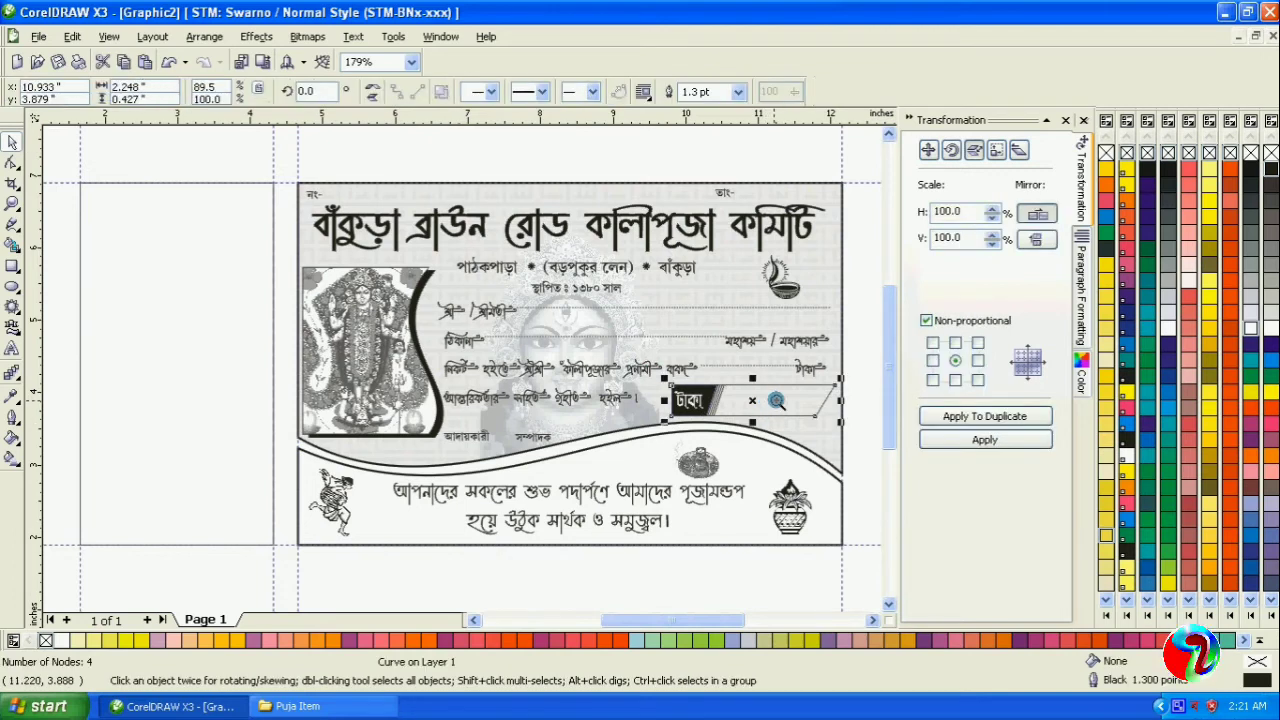
pyautogui.click(1251, 328)
pyautogui.click(857, 380)
pyautogui.moveTo(857, 380); pyautogui.dragTo(652, 438)
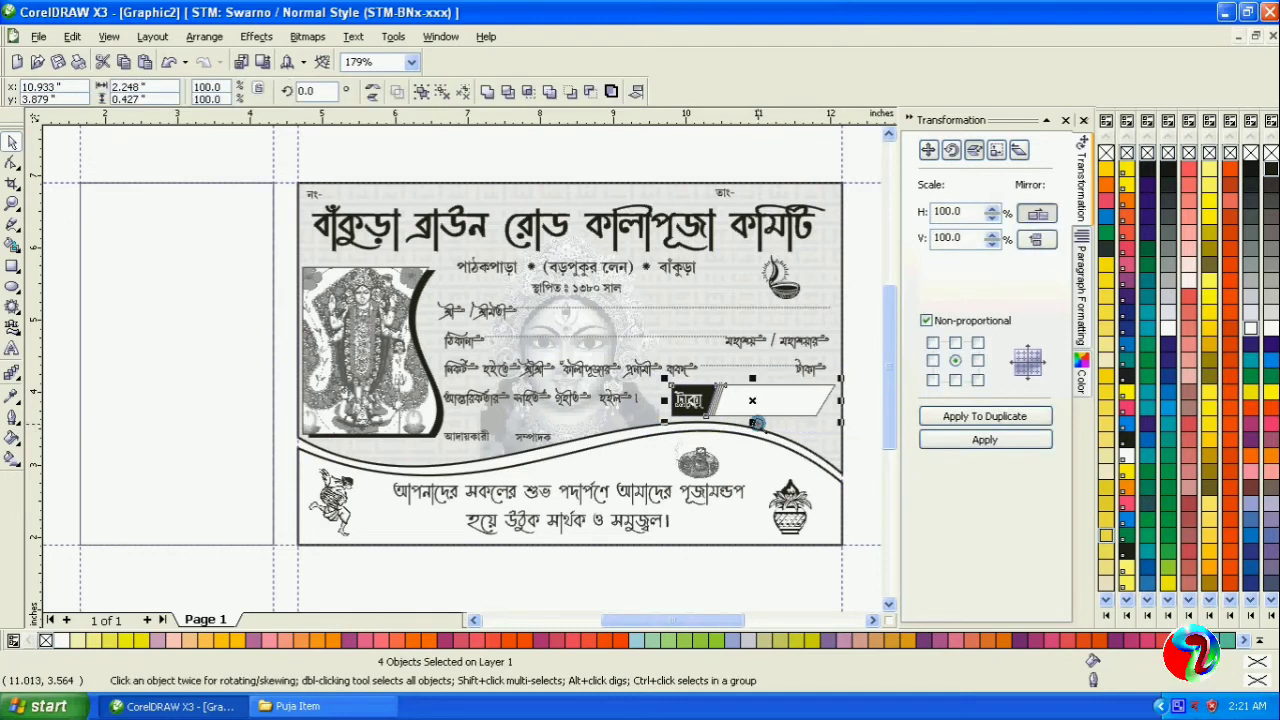
pyautogui.hotkey('ctrl', 'g')
pyautogui.click(856, 325)
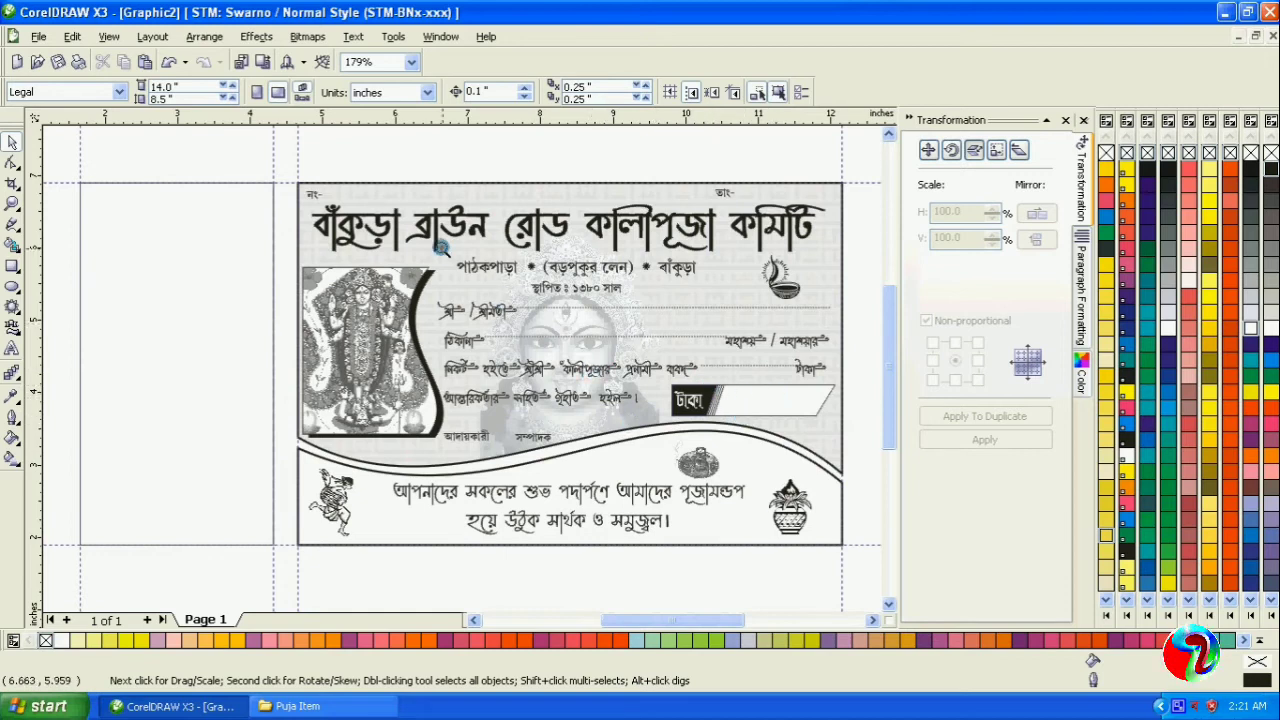
pyautogui.click(410, 222)
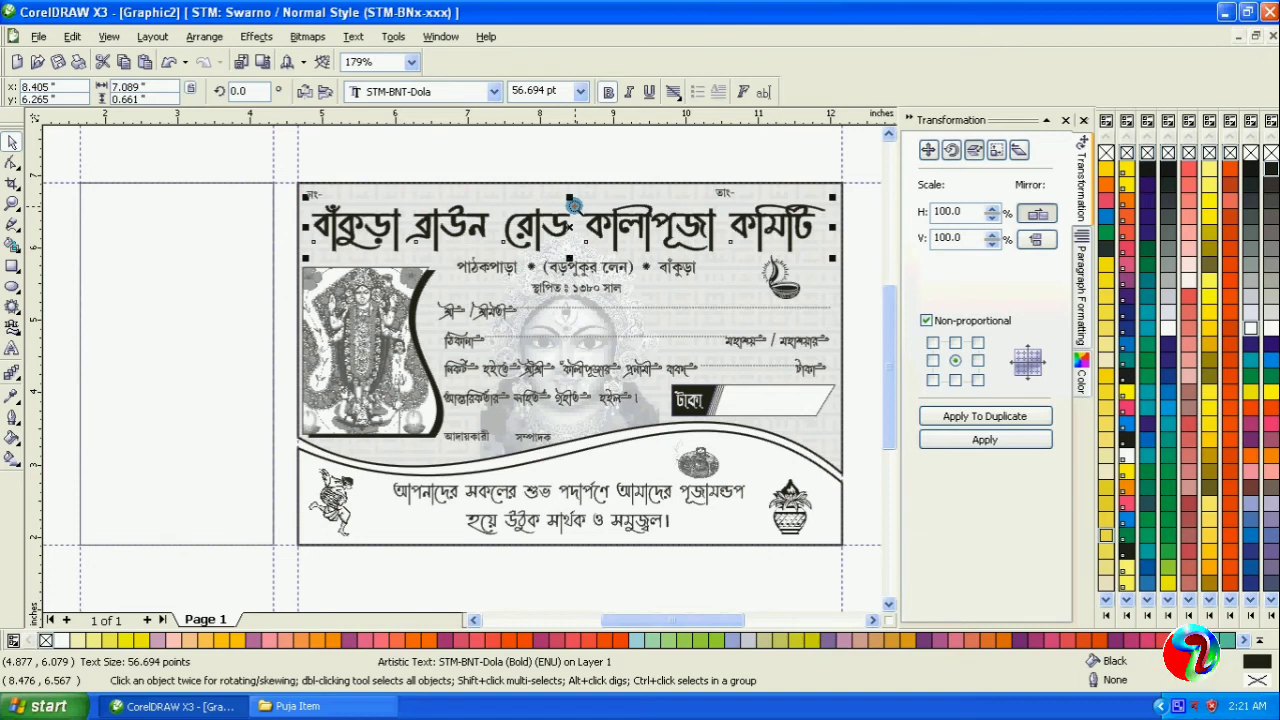
pyautogui.click(860, 331)
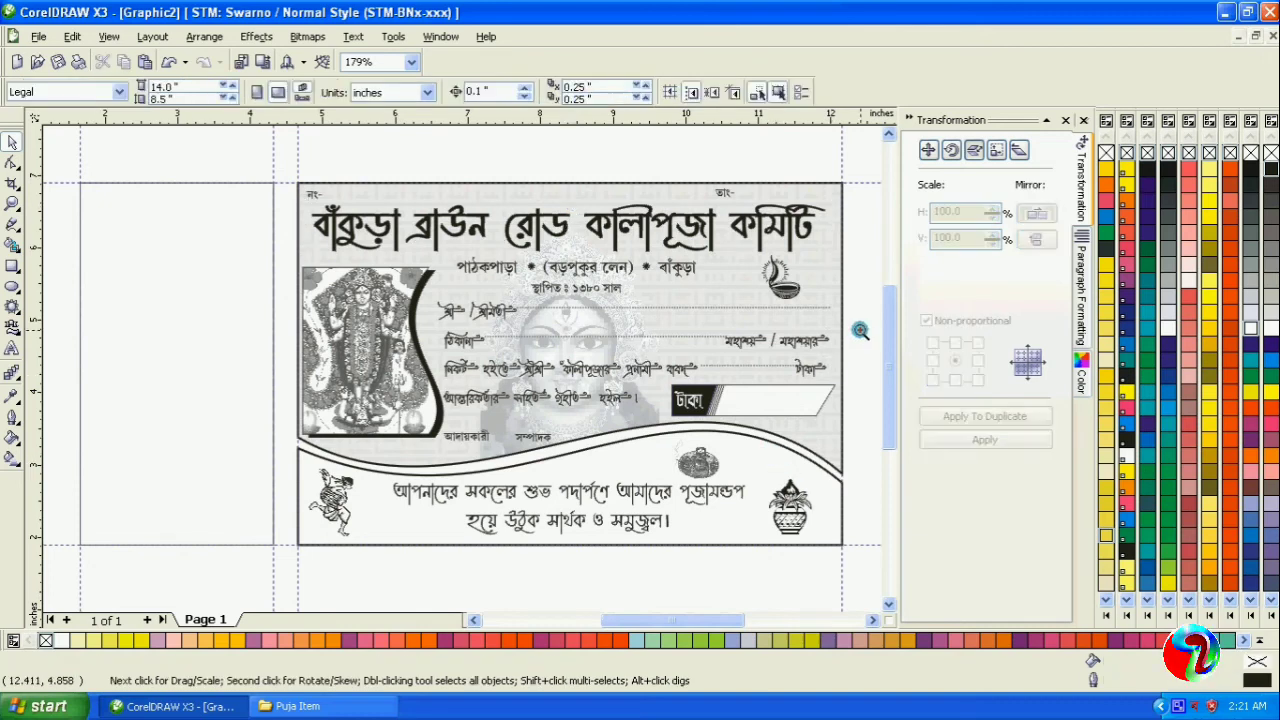